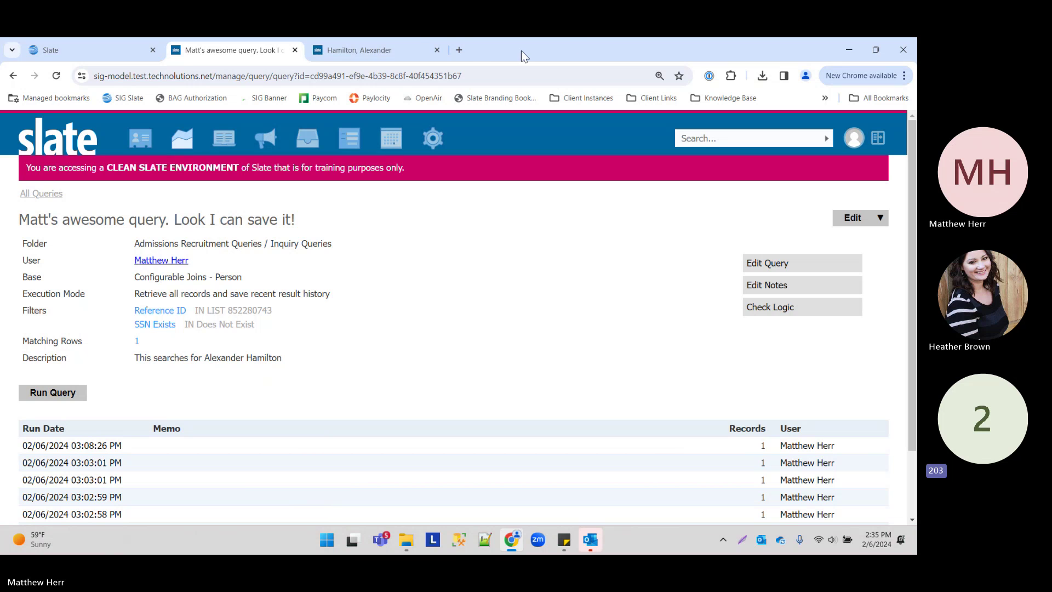
# - Open the bookmarked Knowledge Base article "Telerecruiting in Slate: Configuring Call Forms & Call Lists" in a new tab and highlight its title
pyautogui.click(459, 51)
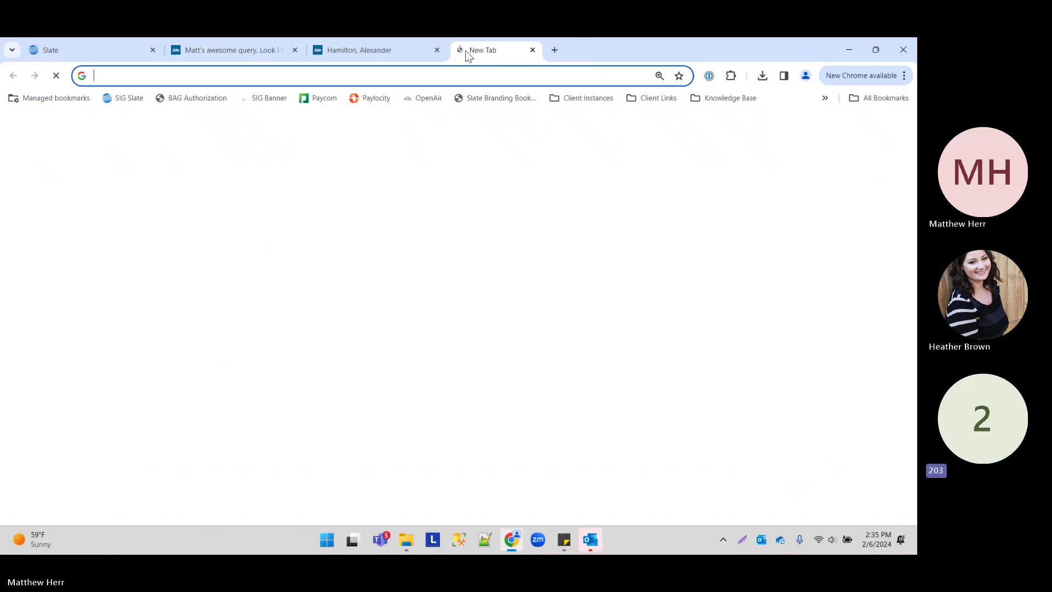
pyautogui.click(732, 102)
pyautogui.scroll(-3, 800, 350)
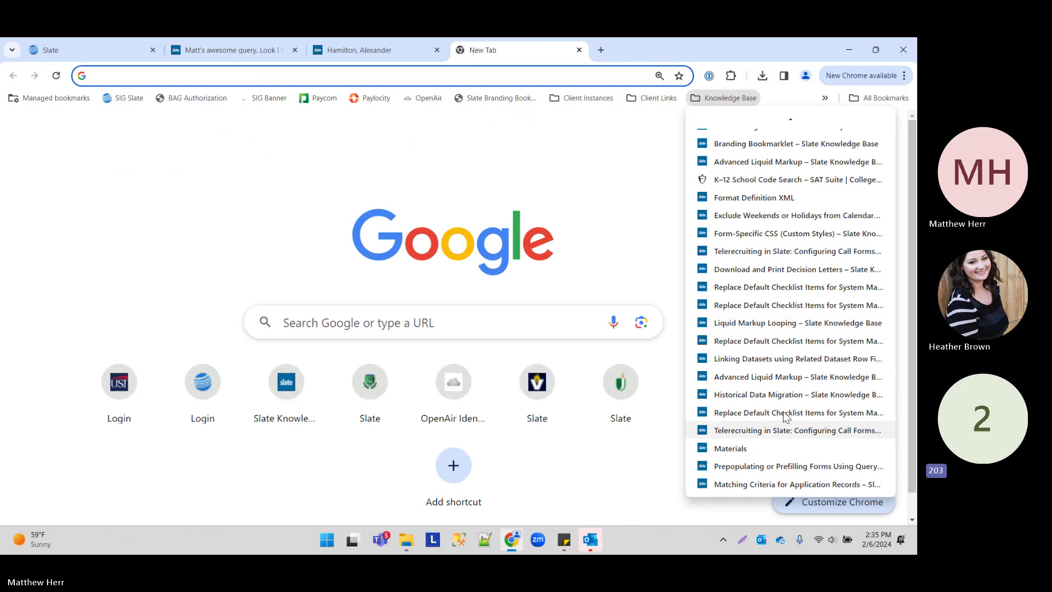
pyautogui.click(797, 430)
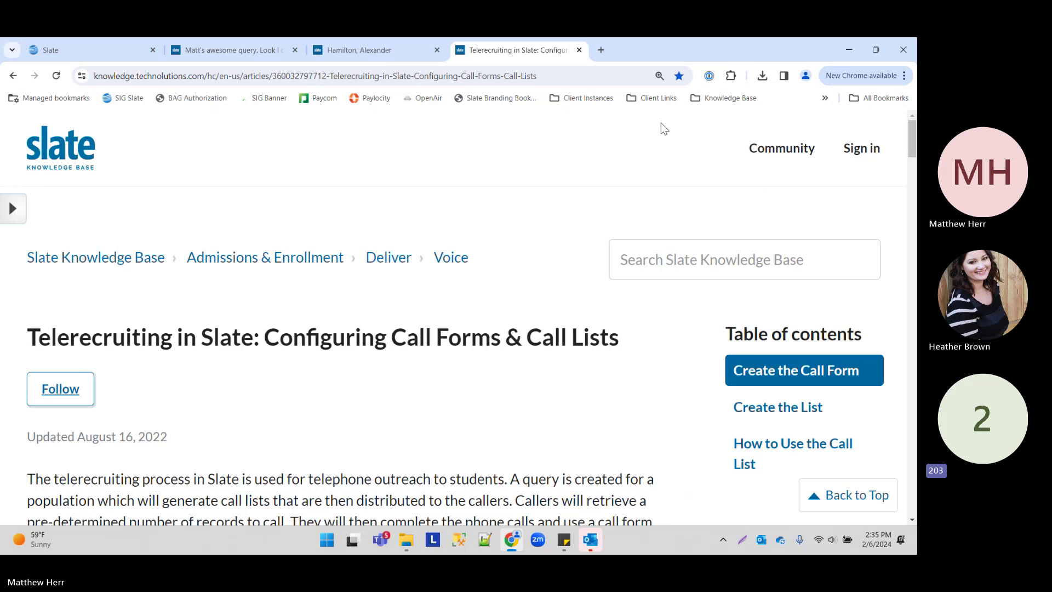
pyautogui.scroll(-1, 463, 268)
pyautogui.moveTo(58, 277); pyautogui.dragTo(608, 284)
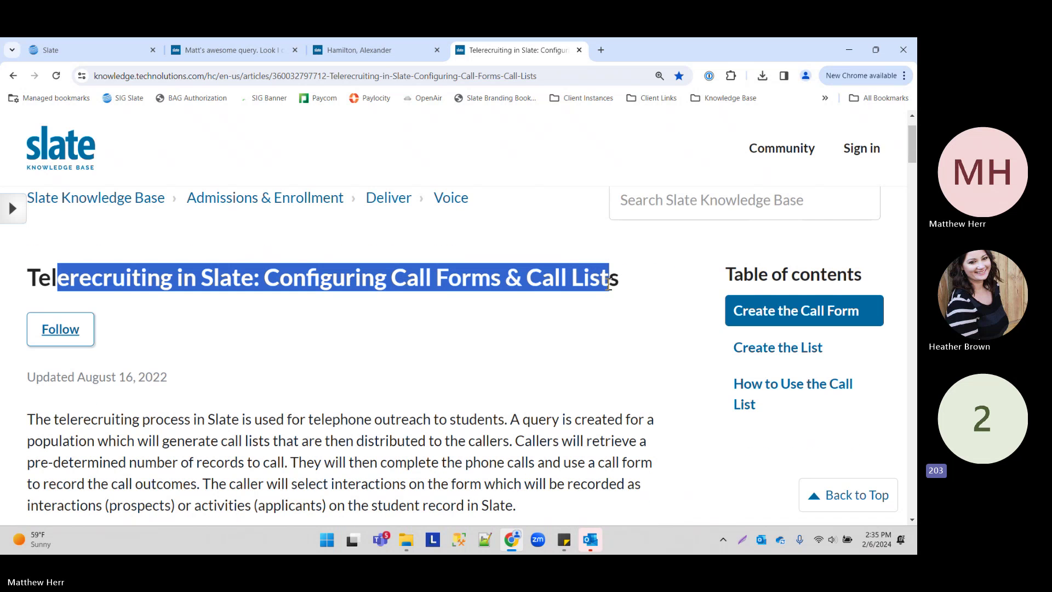
pyautogui.click(503, 317)
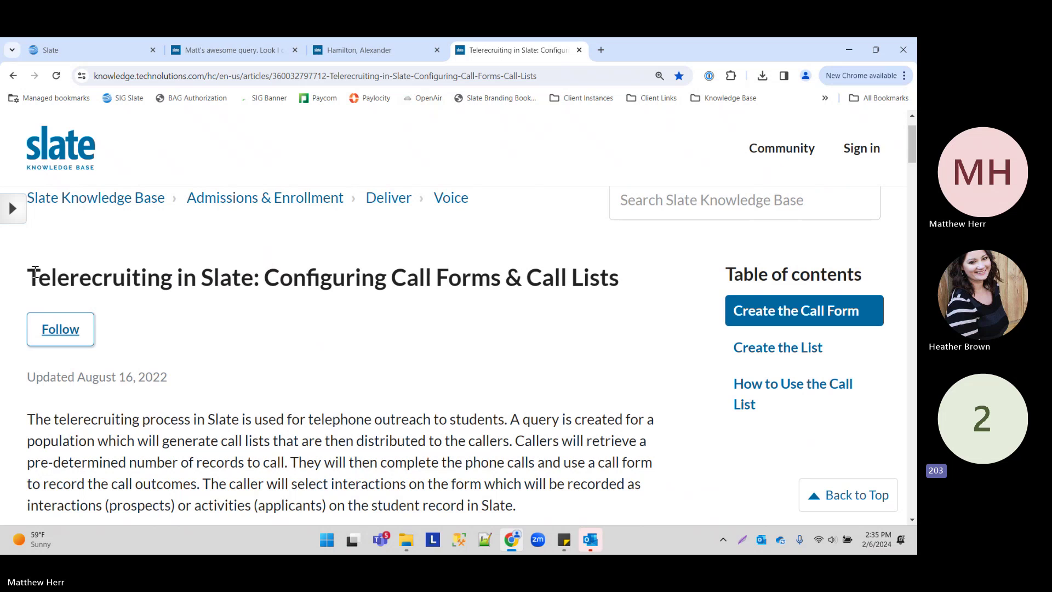
pyautogui.moveTo(35, 271); pyautogui.dragTo(609, 277)
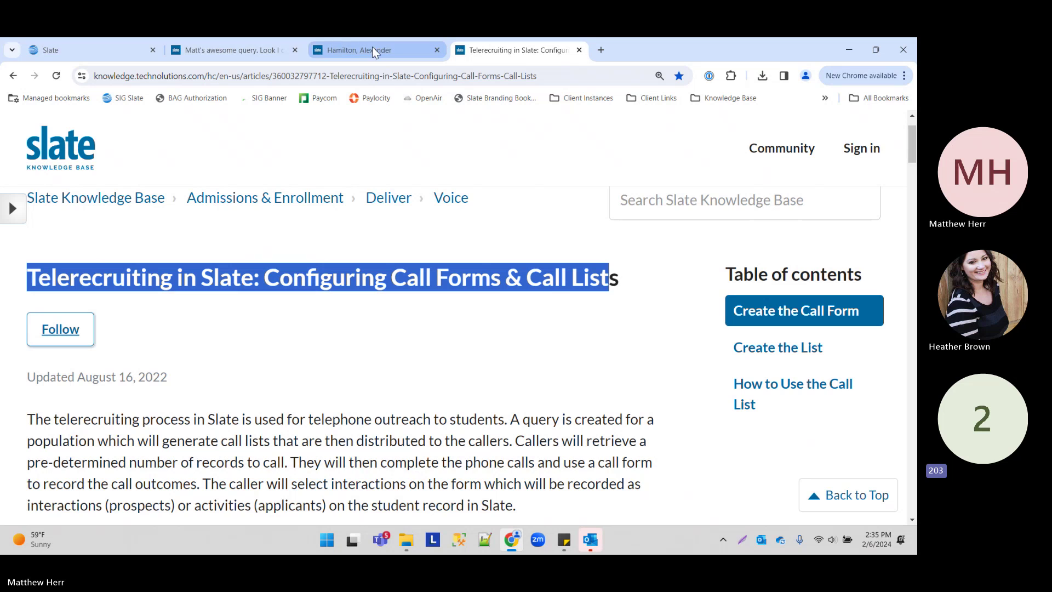
# - Return to the saved query page and open the Forms list from there in a separate tab
pyautogui.click(193, 47)
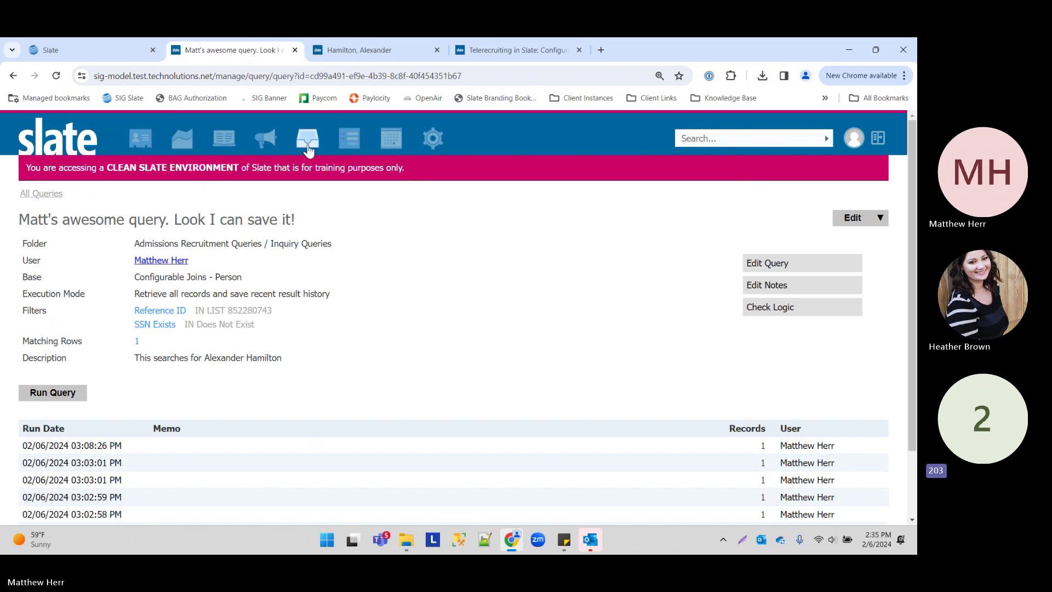
pyautogui.rightClick(347, 141)
pyautogui.click(422, 153)
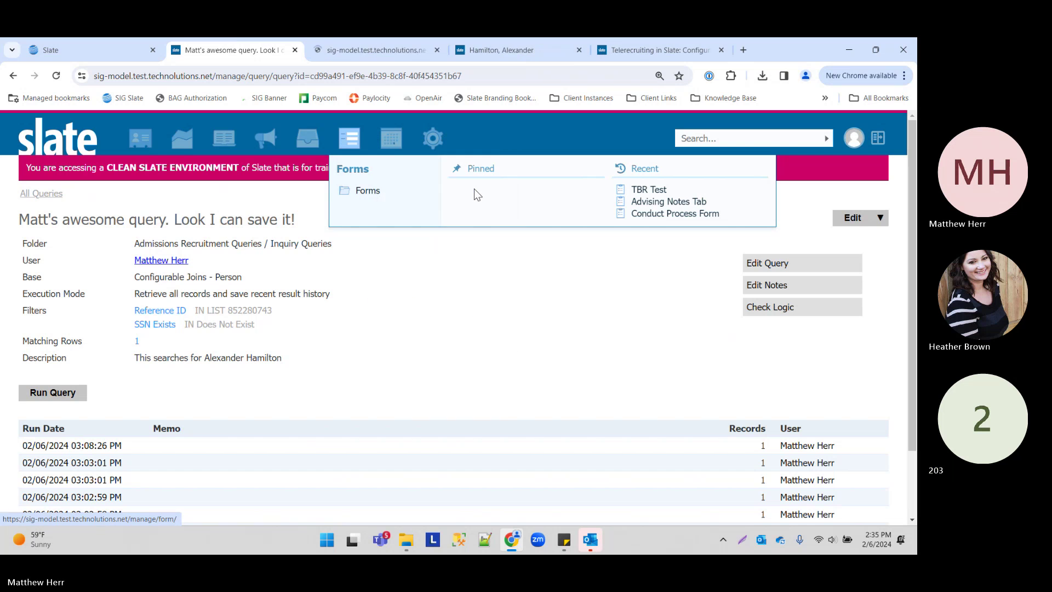
pyautogui.click(387, 50)
# - Create a new form titled "Call List Form TBR" with the status Confirmed/Active and save it
pyautogui.click(55, 229)
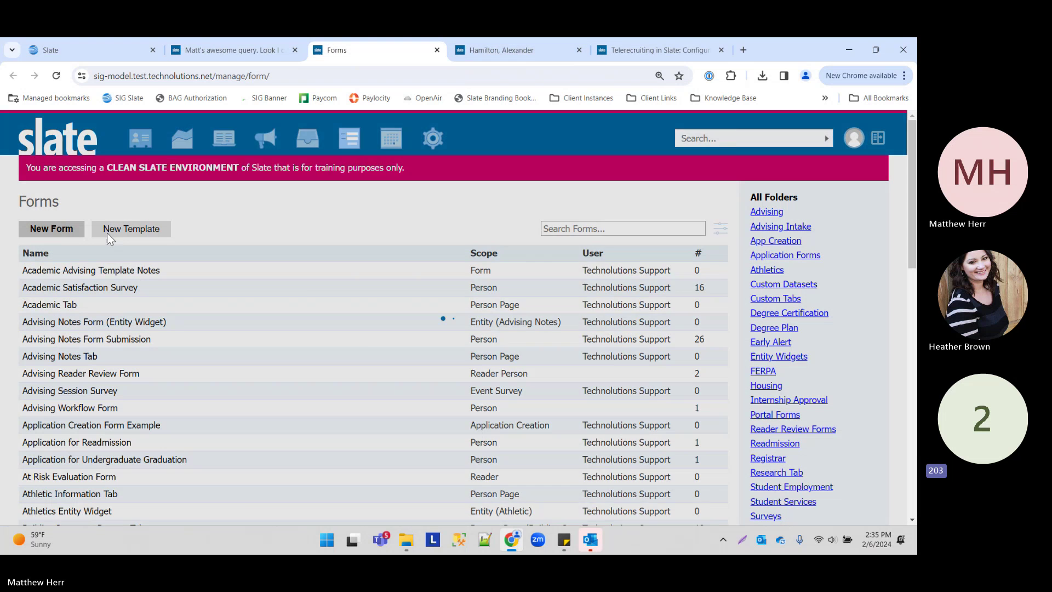
pyautogui.write('Call ')
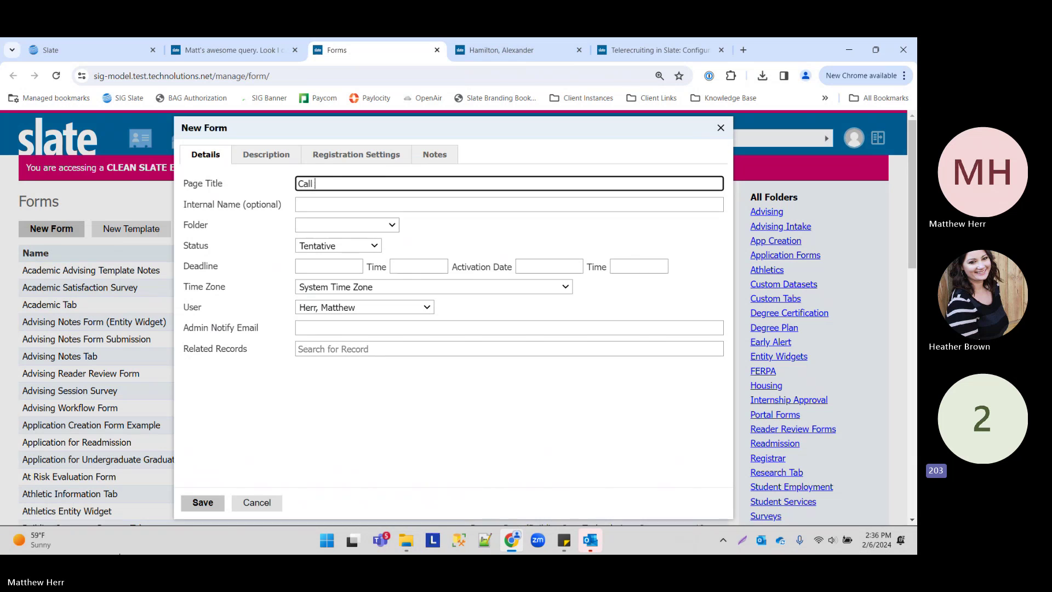
pyautogui.write('List Form T')
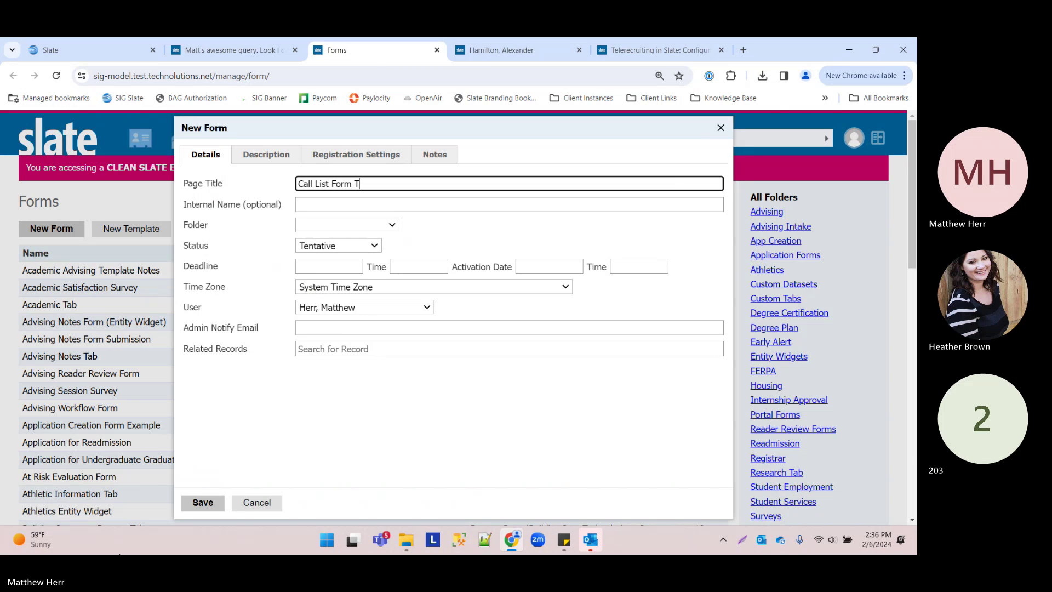
pyautogui.write('BR')
pyautogui.click(328, 241)
pyautogui.press('Up')
pyautogui.press('Return')
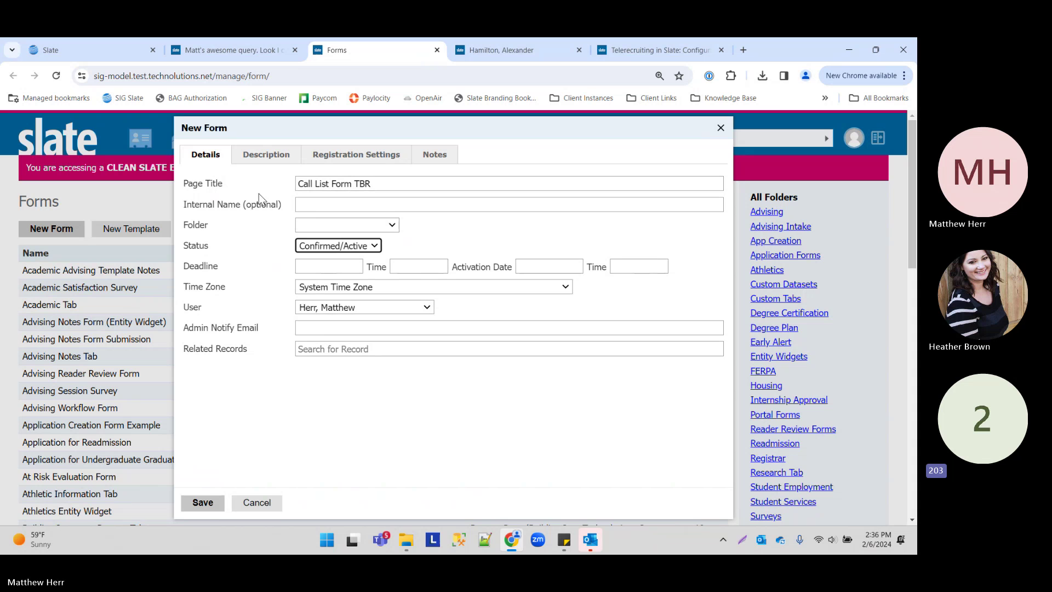
pyautogui.click(202, 500)
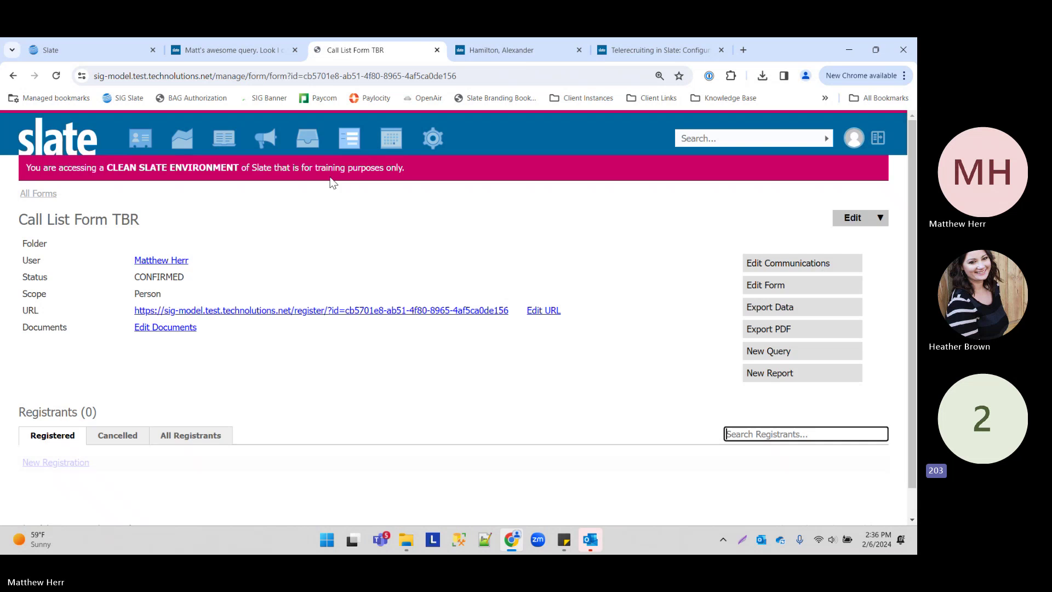
# - Open the new form for editing and delete all its default fields, from Email Address through Mailing Address
pyautogui.click(804, 286)
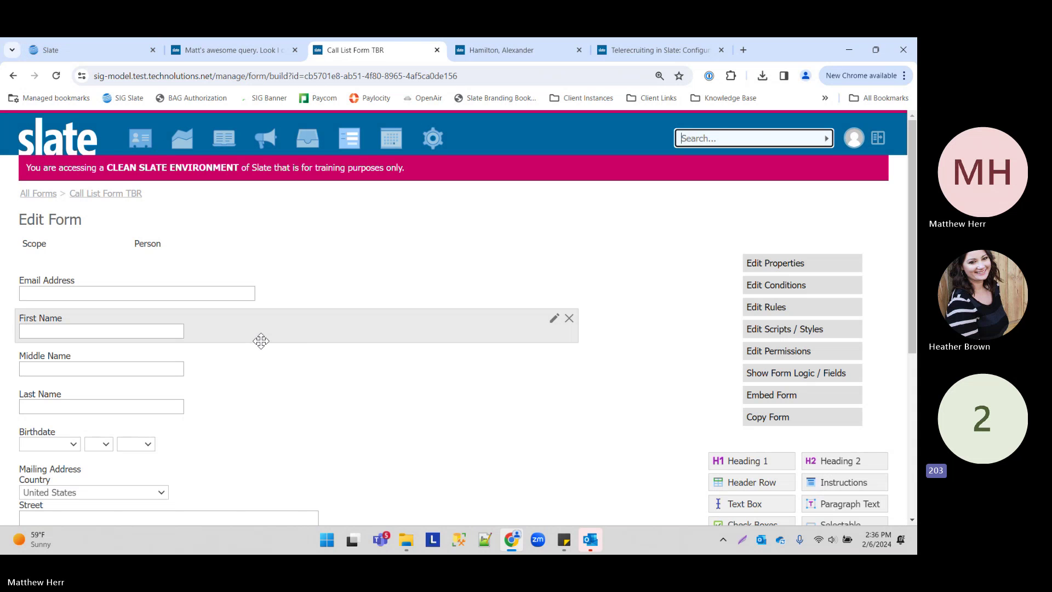
pyautogui.scroll(-2, 306, 279)
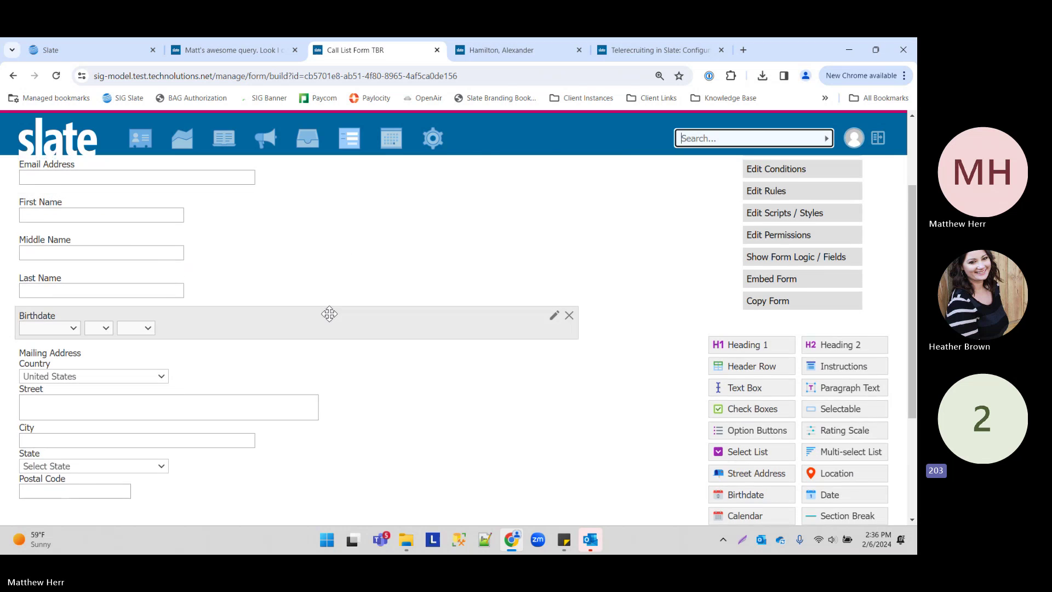
pyautogui.scroll(2, 331, 302)
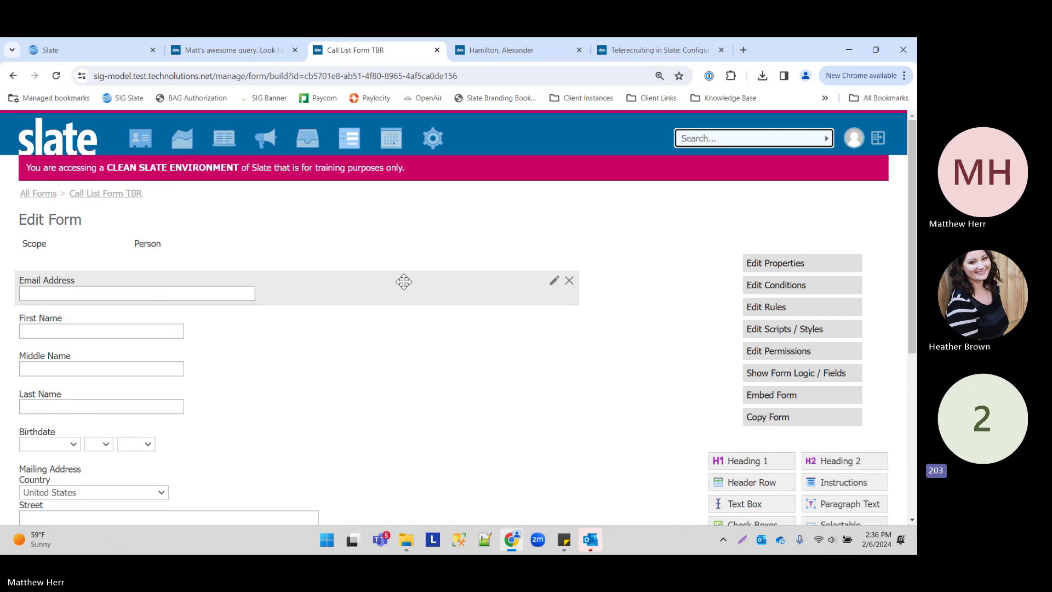
pyautogui.scroll(-1, 350, 263)
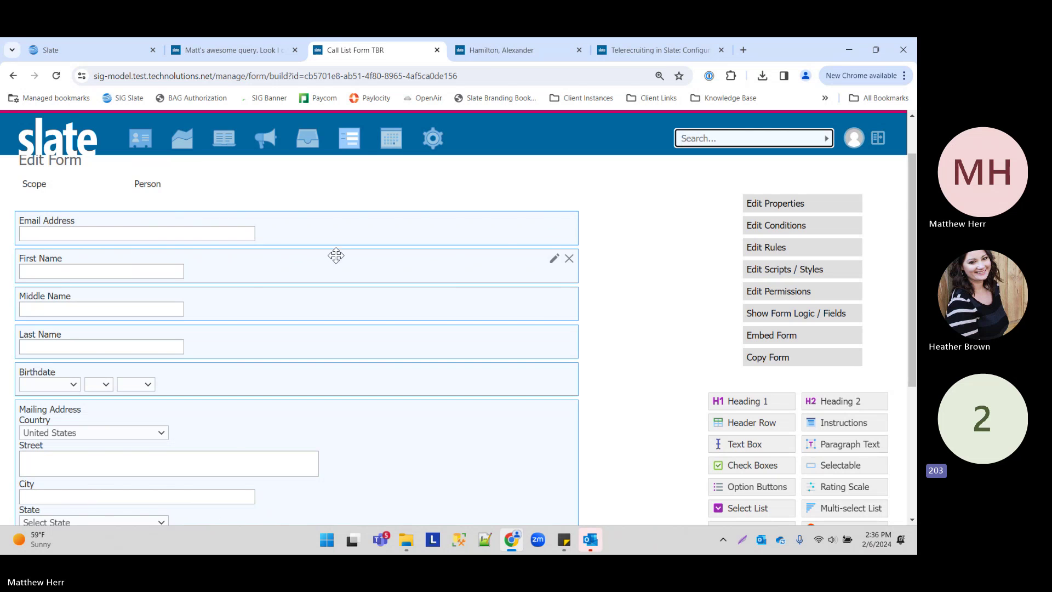
pyautogui.click(569, 225)
pyautogui.click(512, 151)
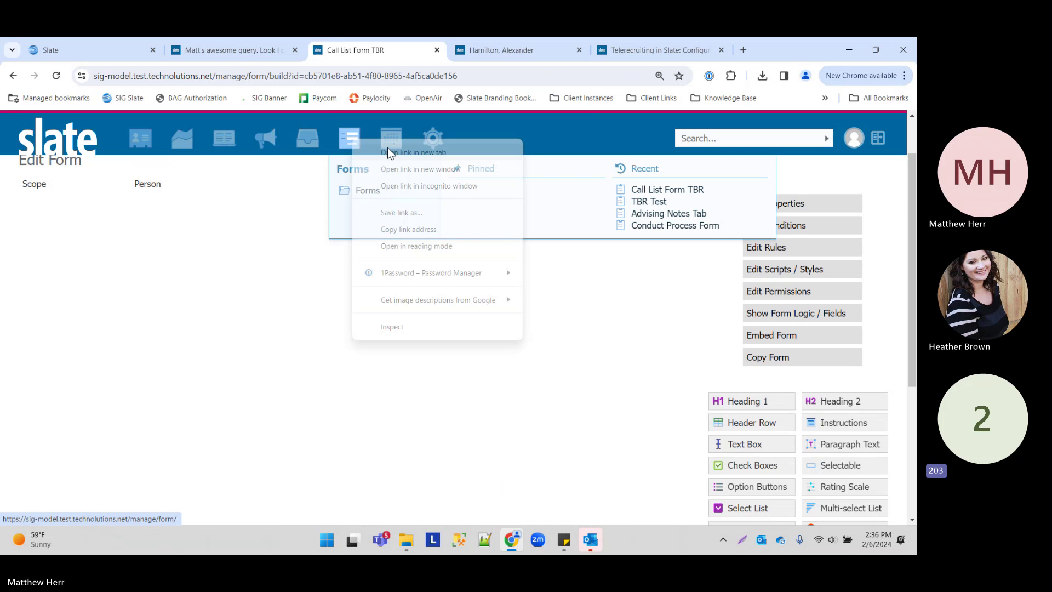
# - Select five forms in a separate Forms list tab, examine the available Batch Management actions, and close without applying any
pyautogui.middleClick(387, 147)
pyautogui.click(437, 48)
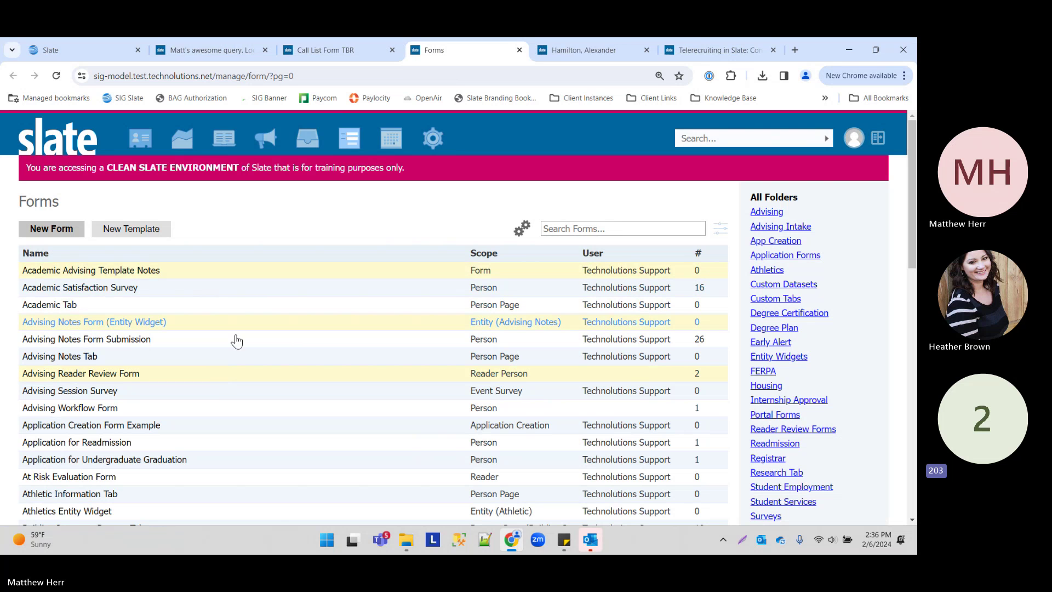
pyautogui.click(523, 229)
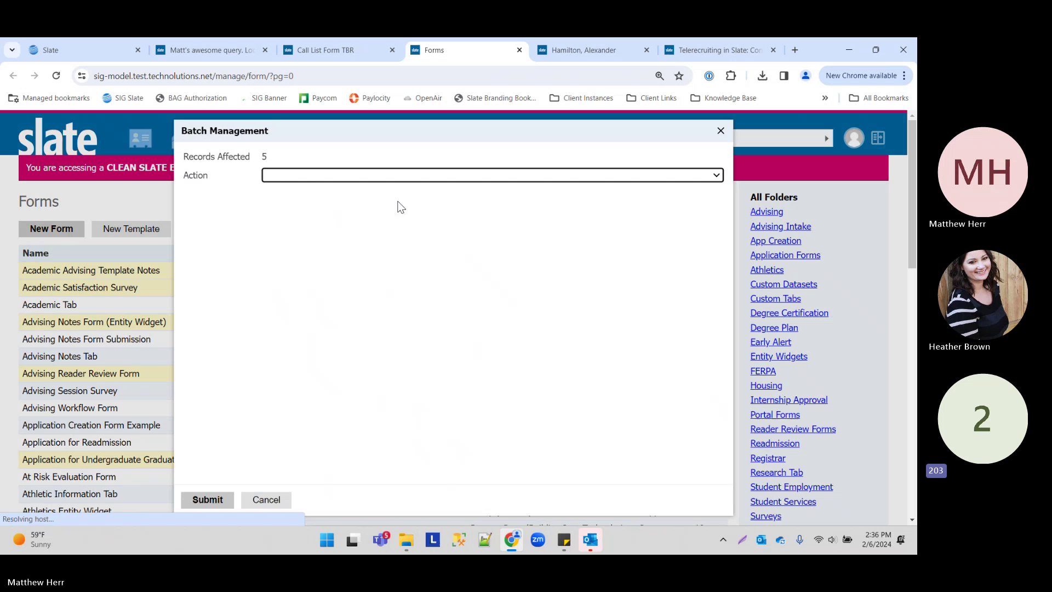
pyautogui.click(311, 176)
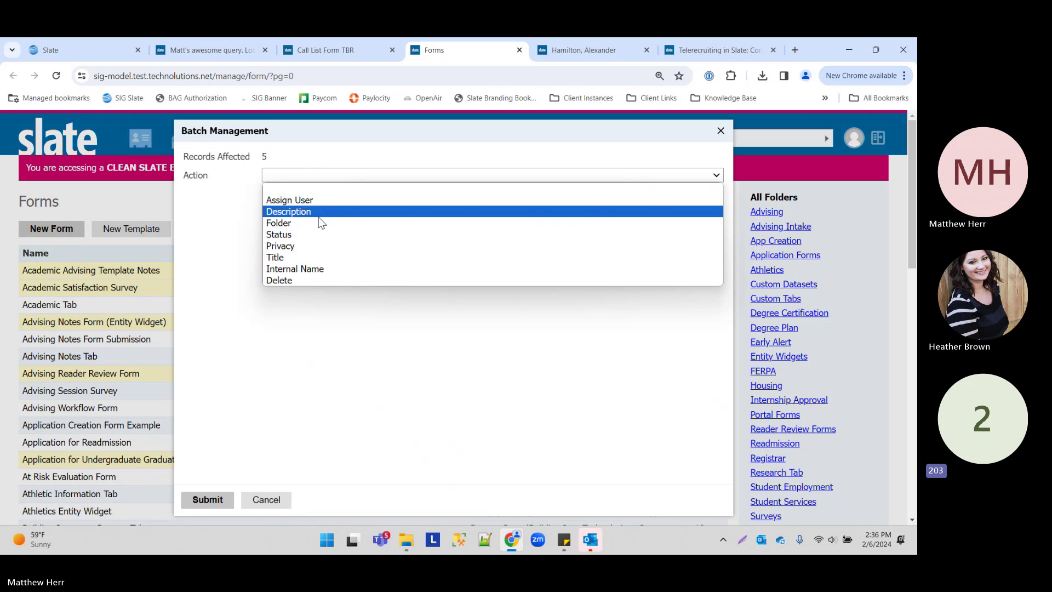
pyautogui.click(320, 448)
pyautogui.click(273, 505)
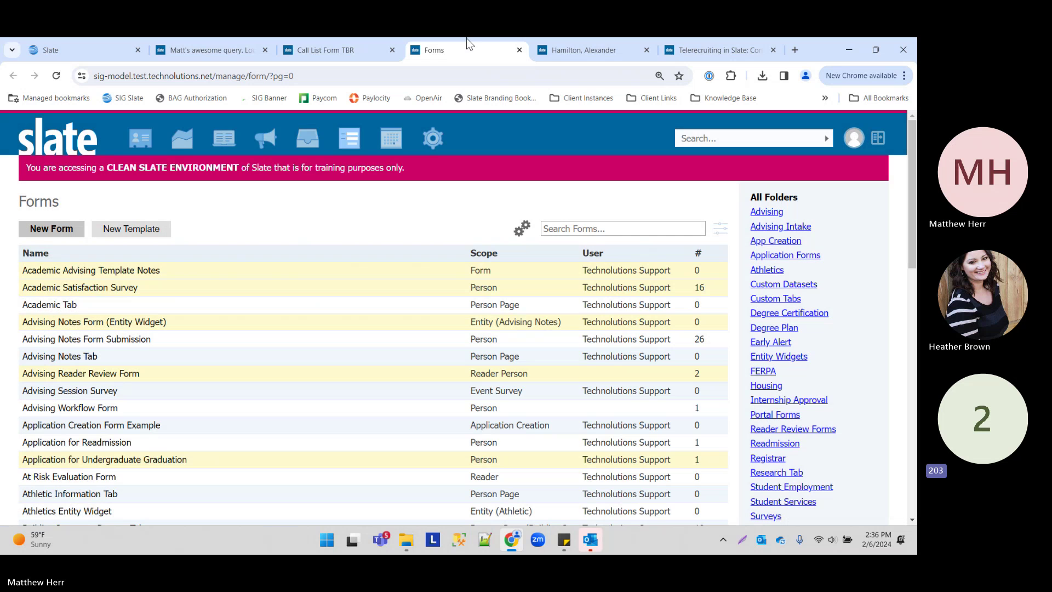
pyautogui.click(519, 50)
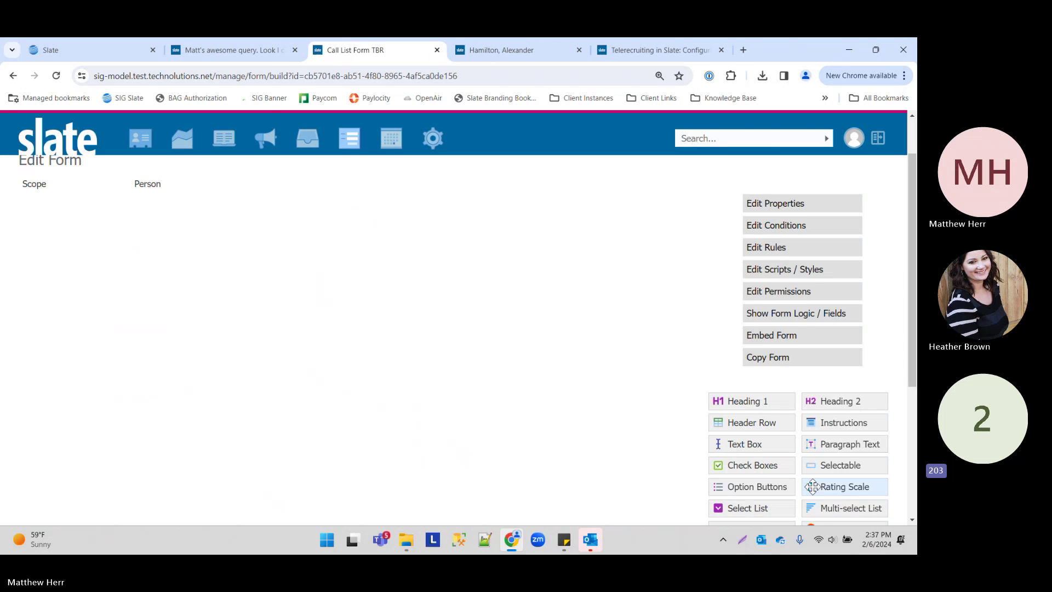
# - Add an Interaction Selector field labelled "Interaction" to the empty form and save it
pyautogui.scroll(-2, 812, 487)
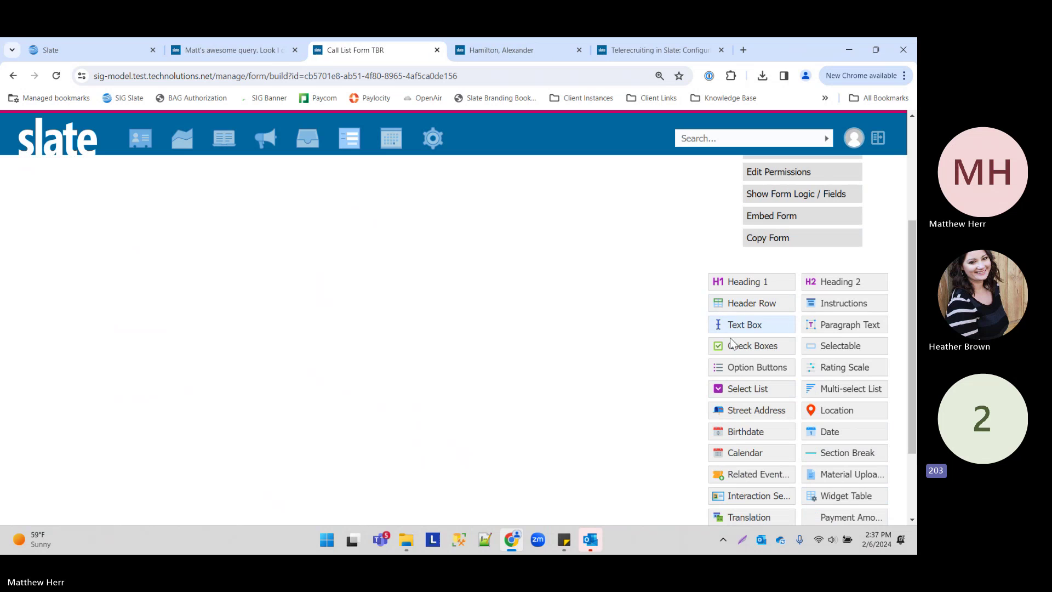
pyautogui.scroll(-1, 770, 465)
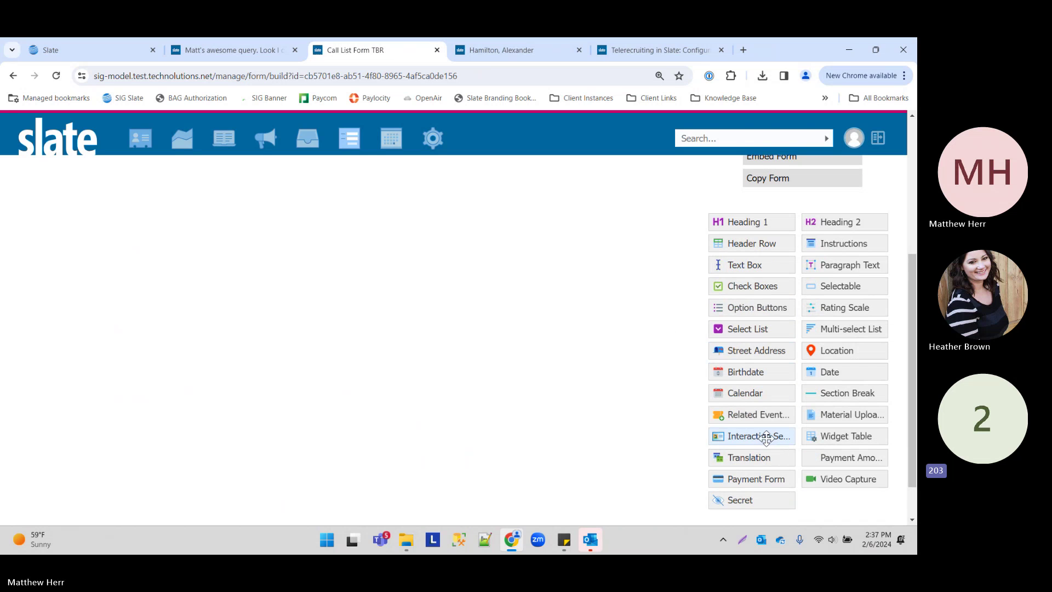
pyautogui.moveTo(763, 436); pyautogui.dragTo(174, 216)
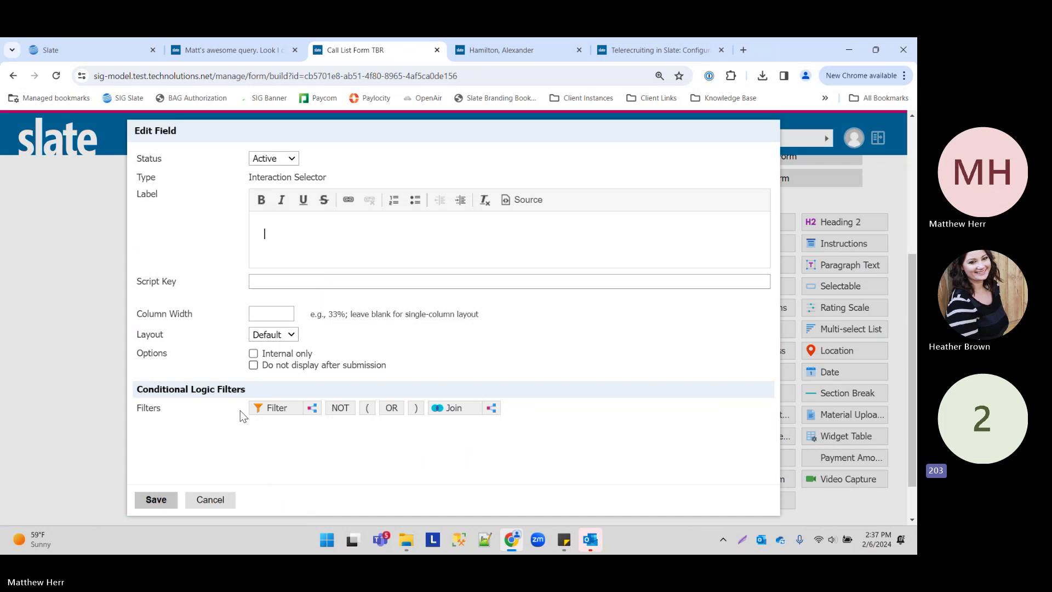
pyautogui.write('eraction')
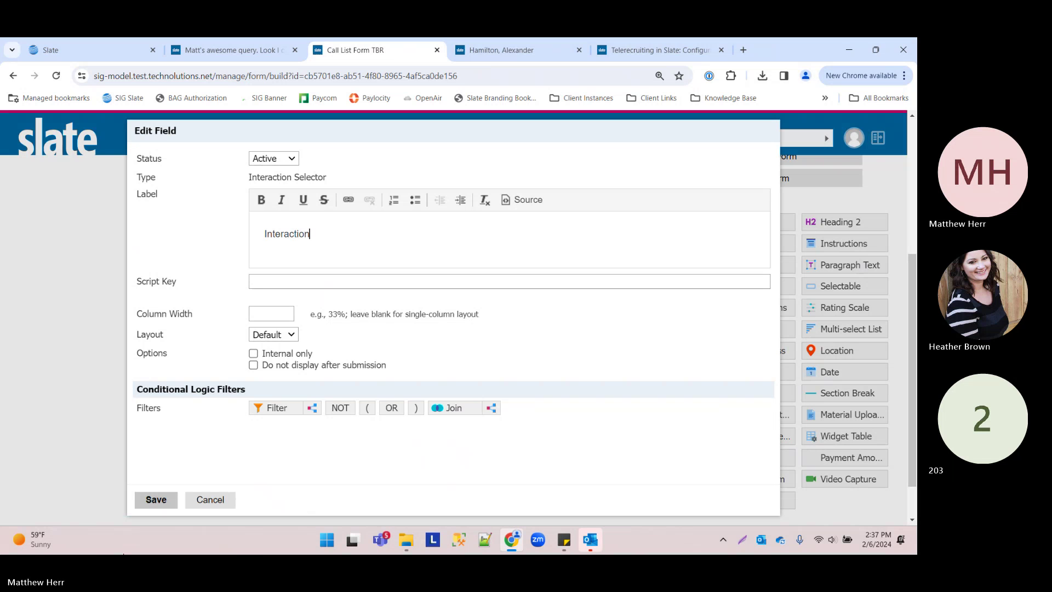
pyautogui.click(140, 508)
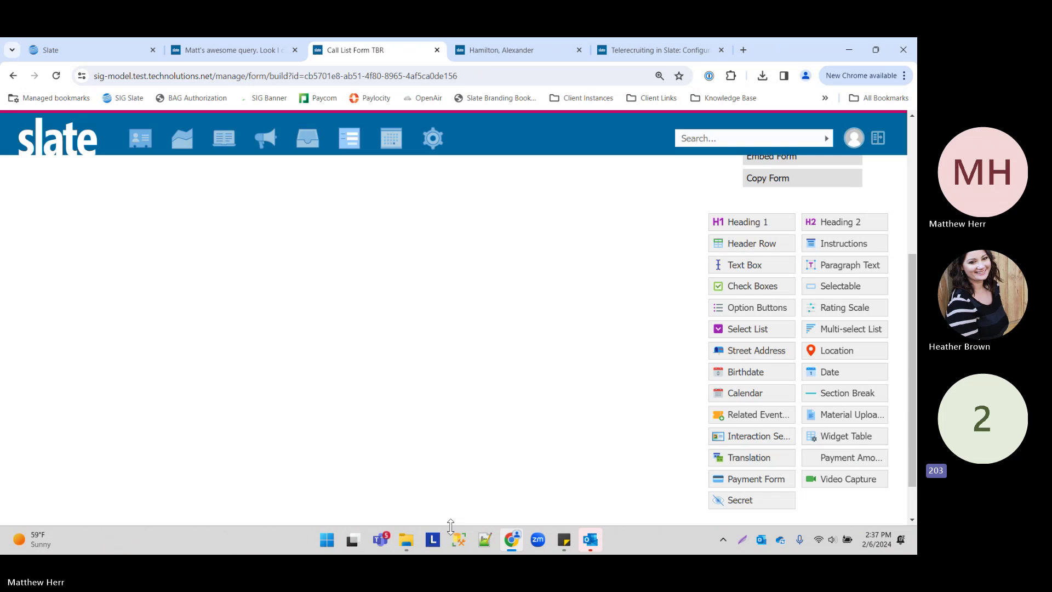
# - Add a Paragraph Text field labelled "Notes" below the Interaction field and save it
pyautogui.scroll(-2, 246, 273)
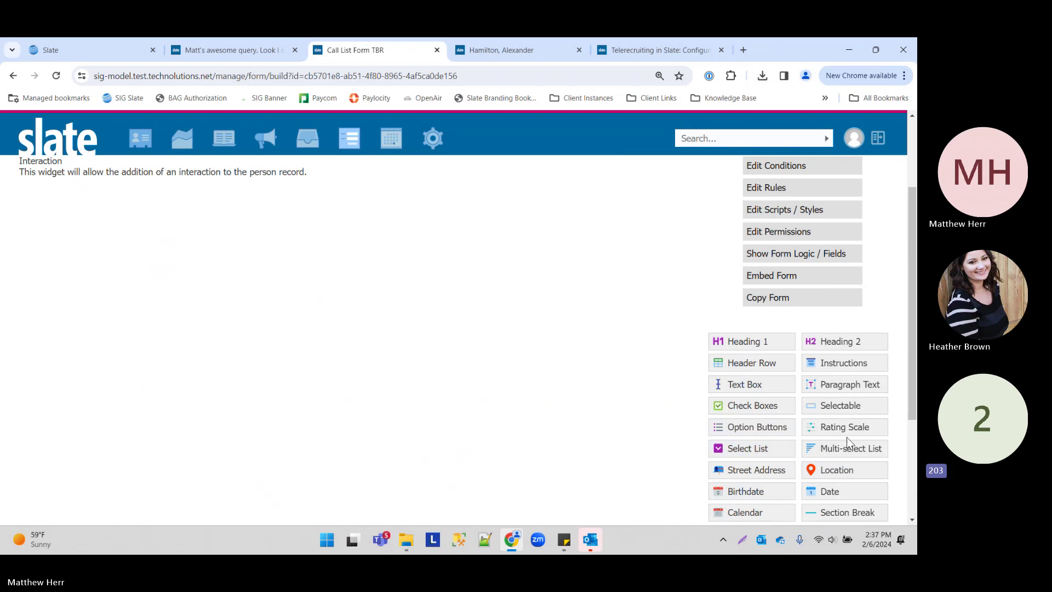
pyautogui.moveTo(844, 385); pyautogui.dragTo(315, 300)
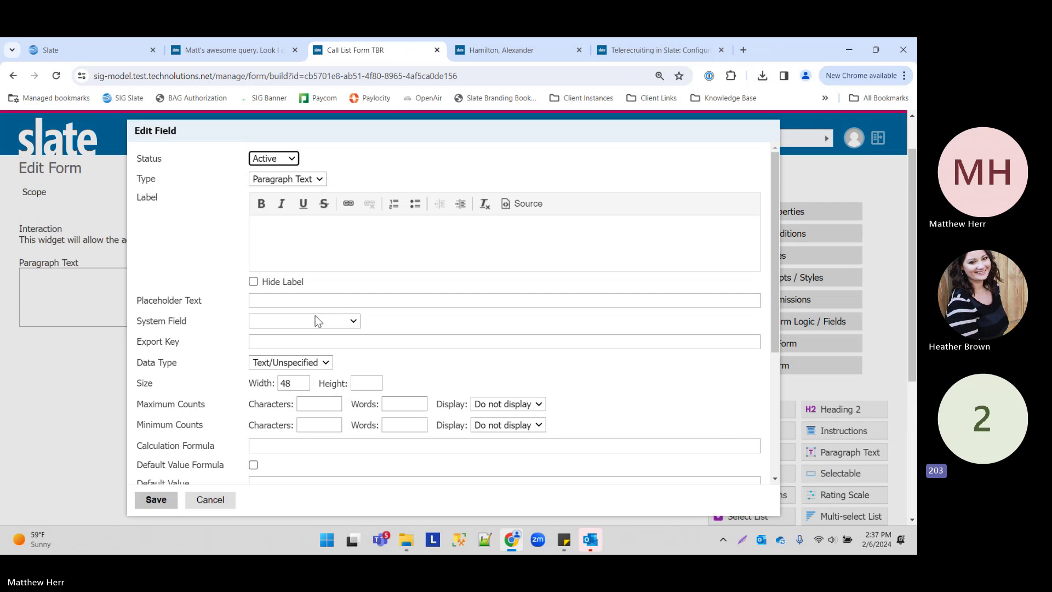
pyautogui.write('Notes')
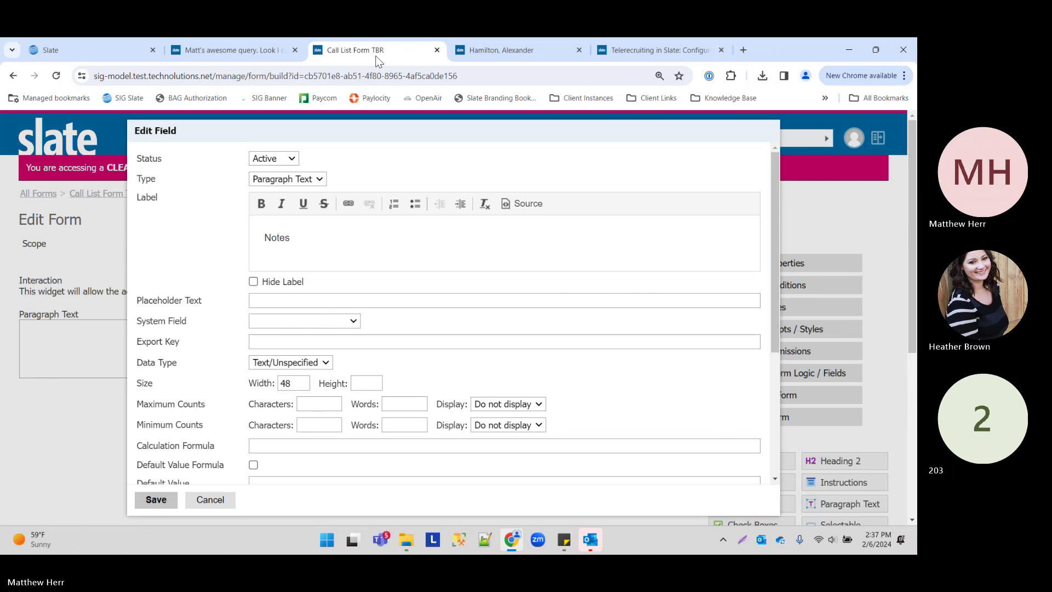
pyautogui.click(167, 499)
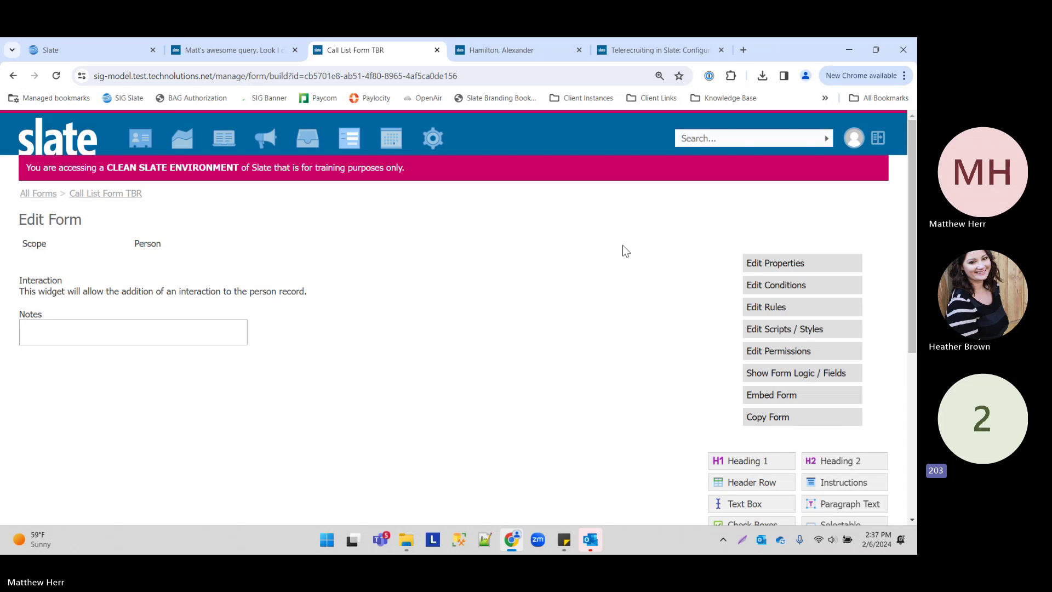
# - Review the scope options in the form's properties and save them with Person as the scope
pyautogui.click(765, 264)
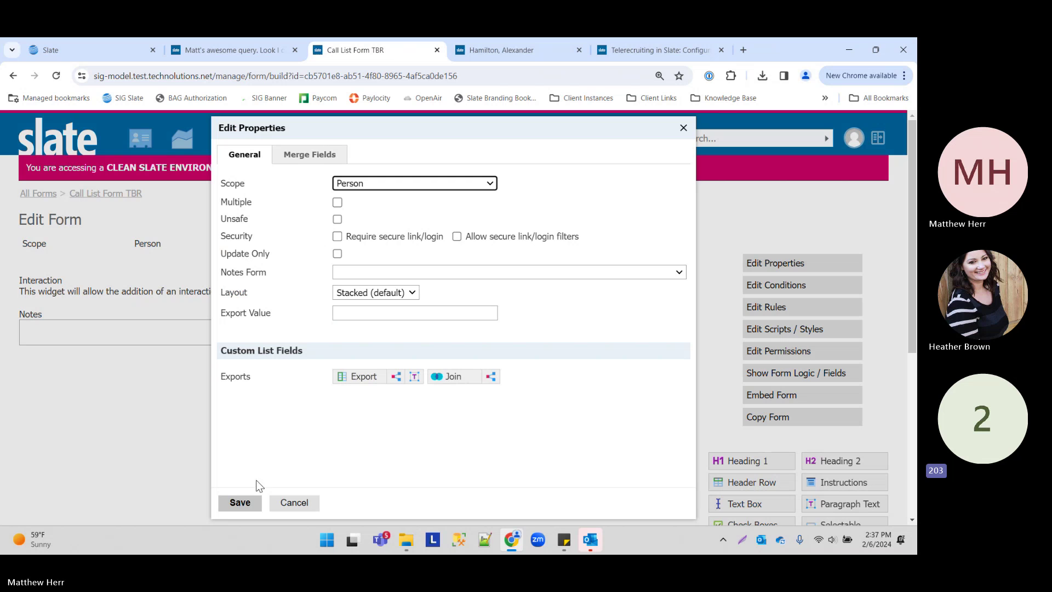
pyautogui.click(406, 184)
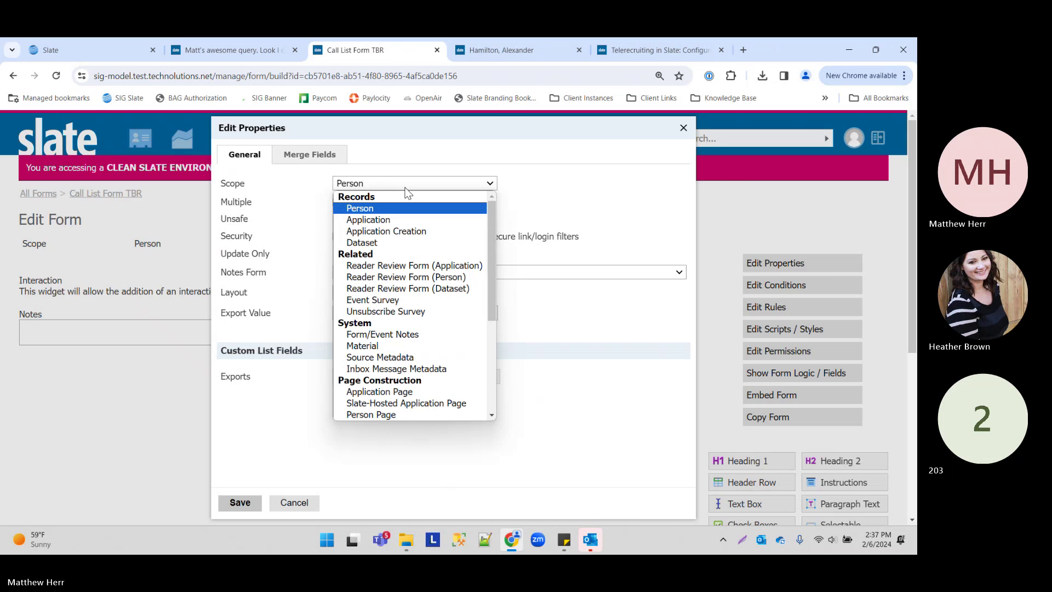
pyautogui.click(406, 189)
pyautogui.click(230, 504)
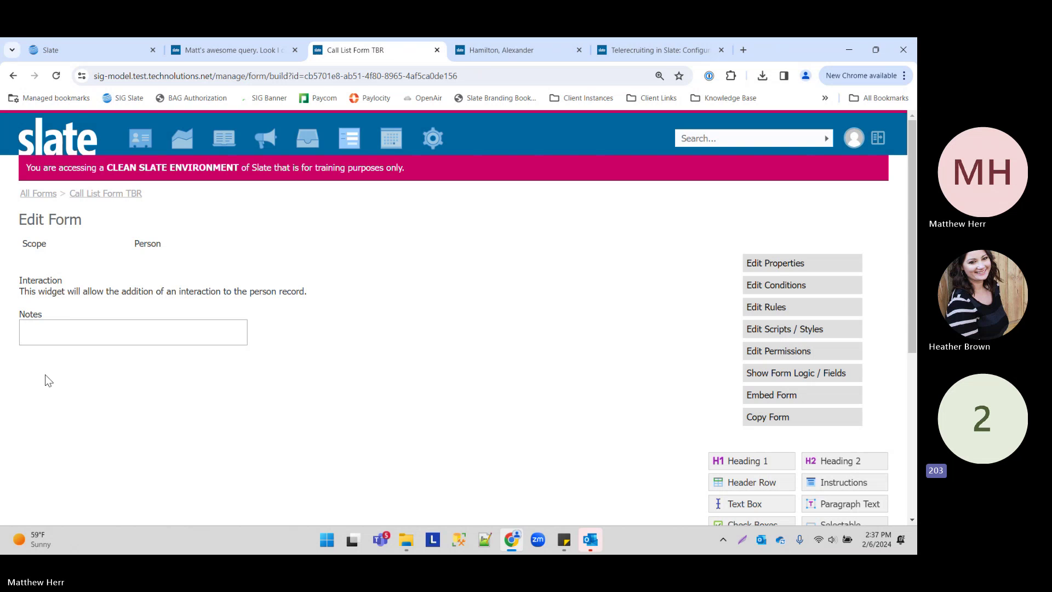
# - In the saved Person query's properties, set execution to retrieve only the new records since the query was last run, and save
pyautogui.click(242, 49)
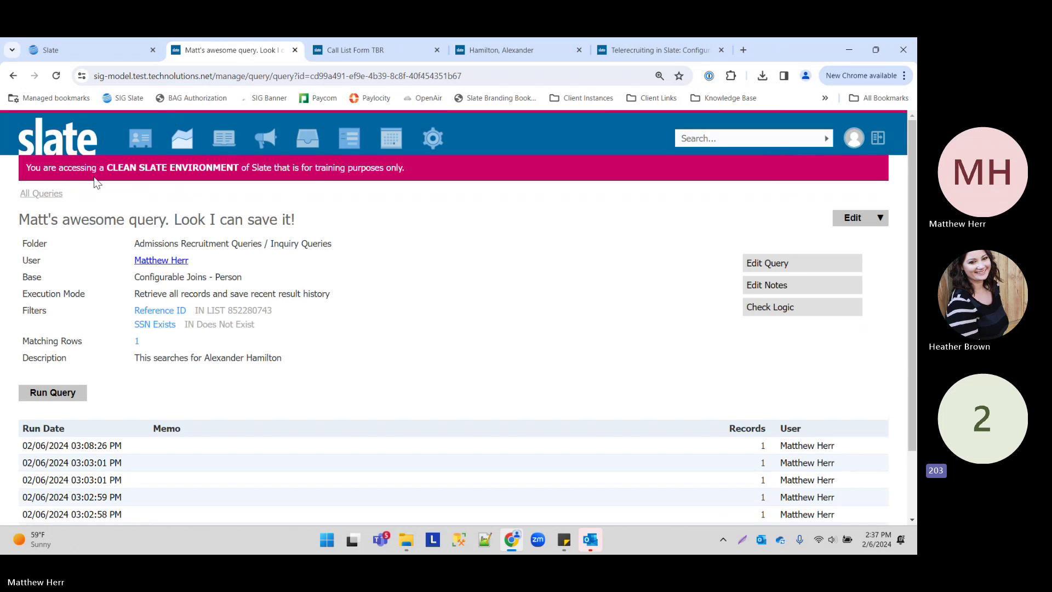
pyautogui.moveTo(38, 219); pyautogui.dragTo(506, 405)
pyautogui.click(506, 404)
pyautogui.click(768, 265)
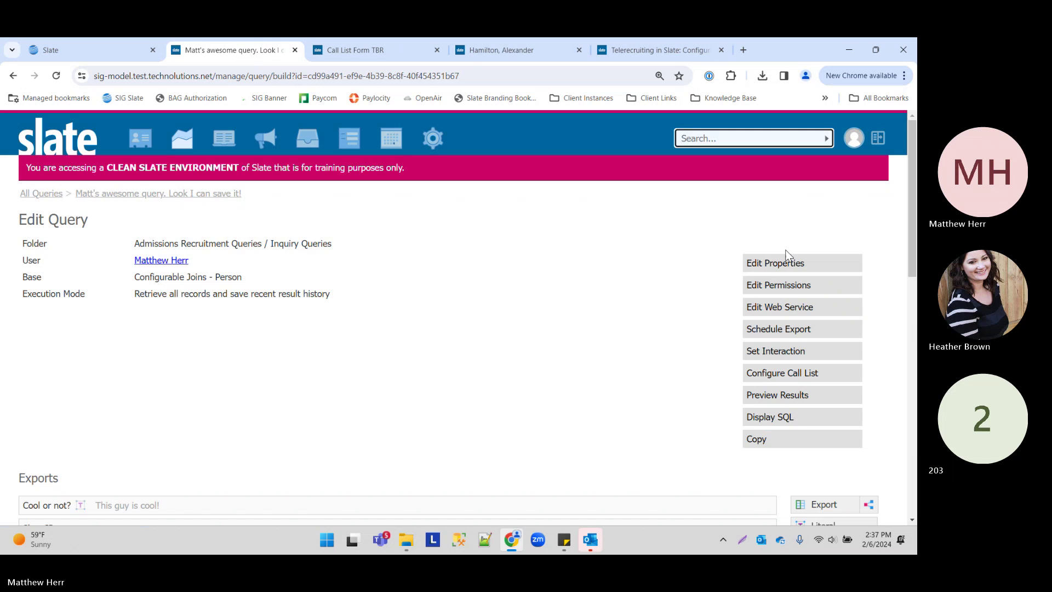
pyautogui.click(784, 262)
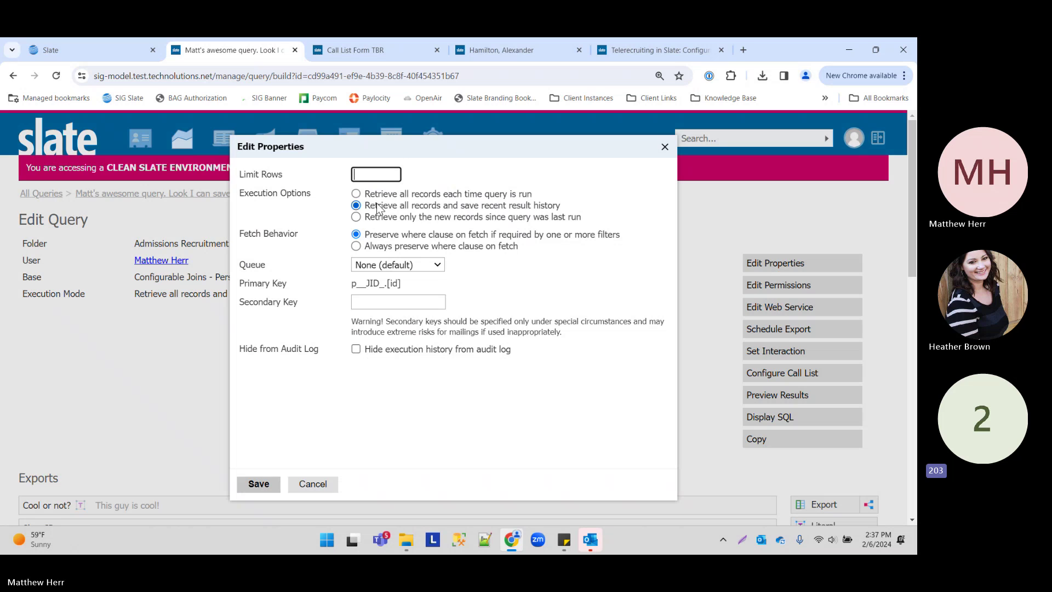
pyautogui.moveTo(365, 217); pyautogui.dragTo(550, 219)
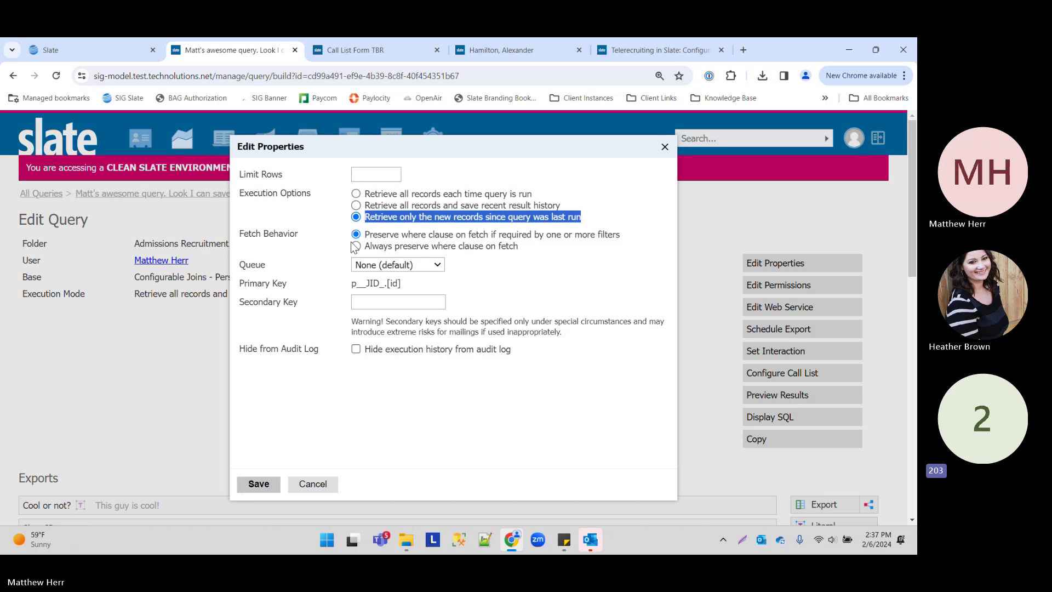
pyautogui.click(257, 484)
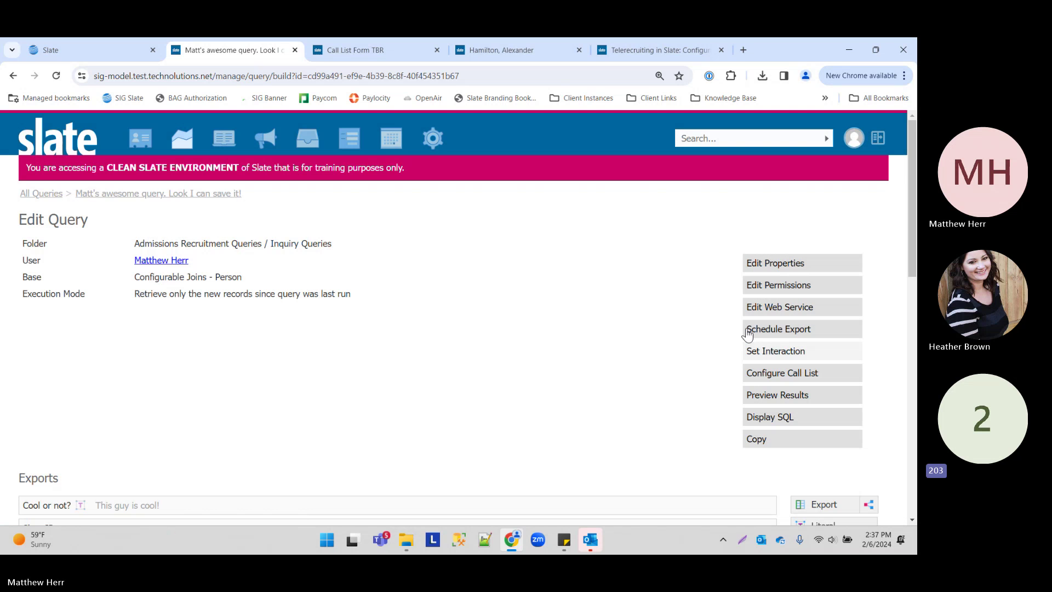
# - Start configuring the query's call list and choose Call List Form TBR as the report form
pyautogui.click(771, 380)
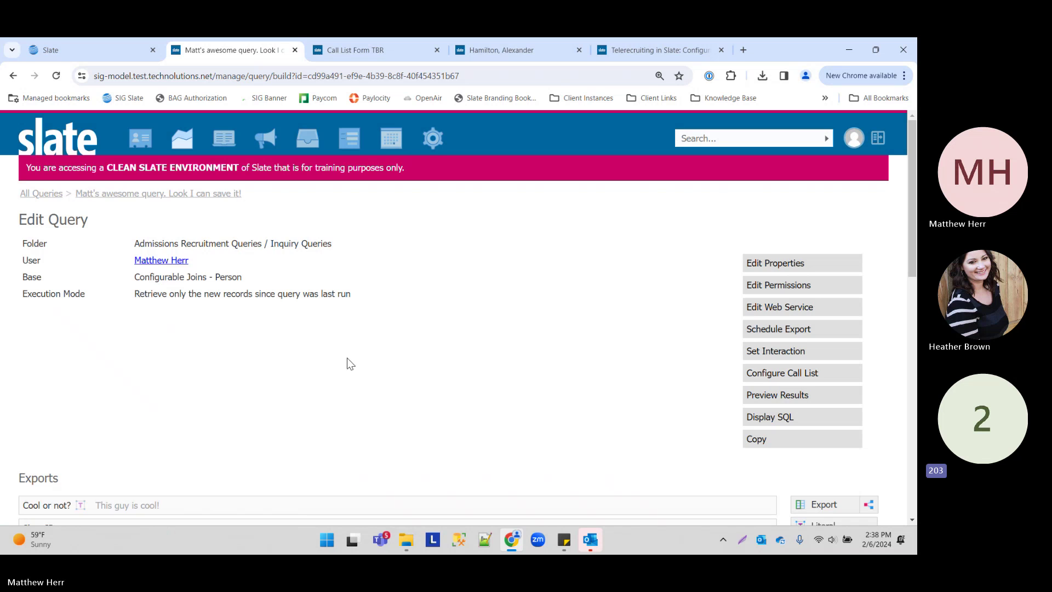
pyautogui.scroll(-4, 347, 362)
pyautogui.scroll(-5, 143, 302)
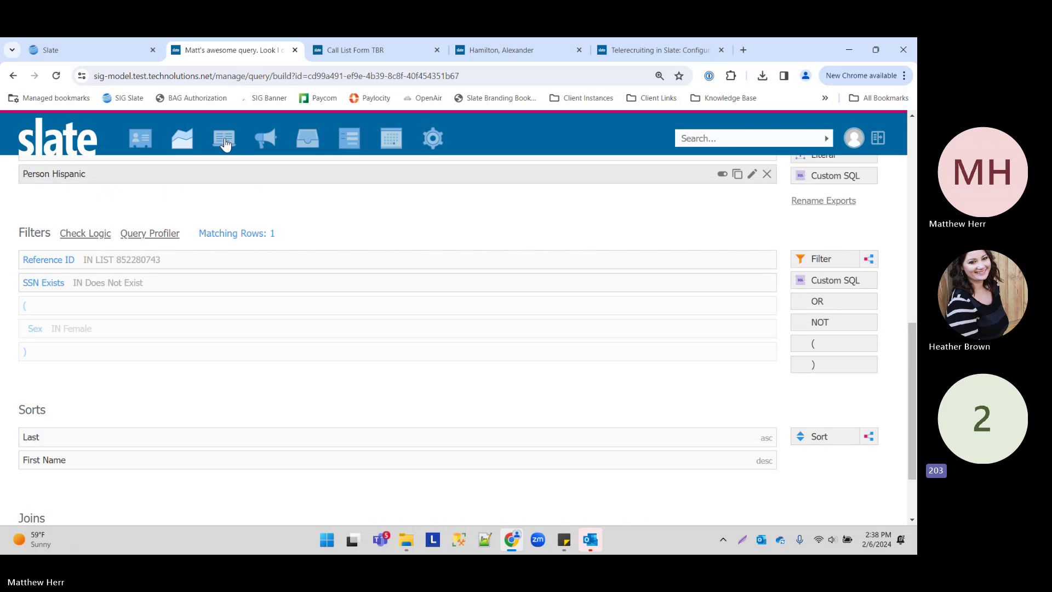
pyautogui.scroll(9, 251, 315)
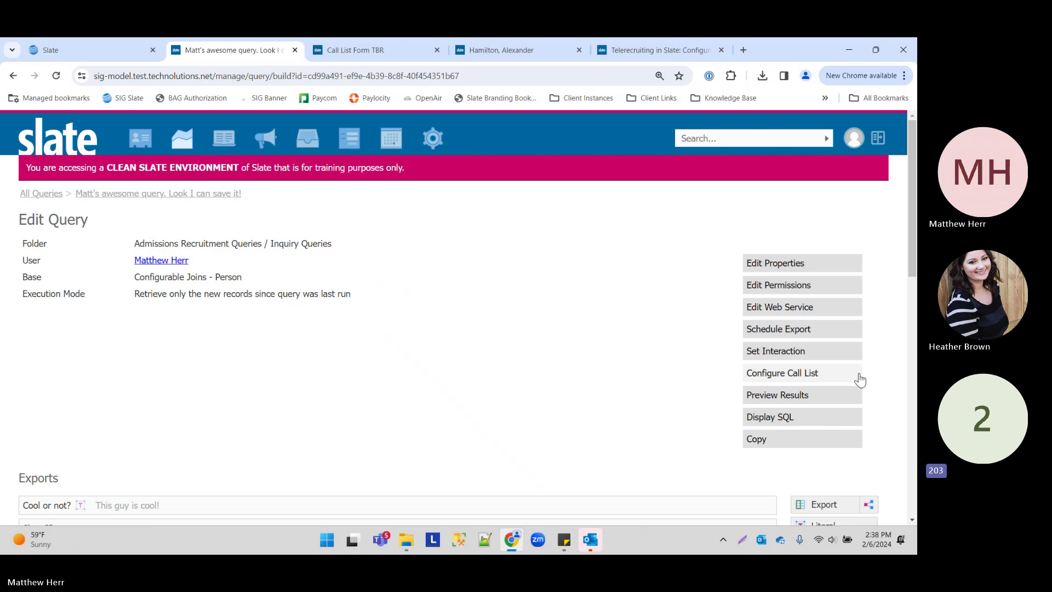
pyautogui.click(771, 374)
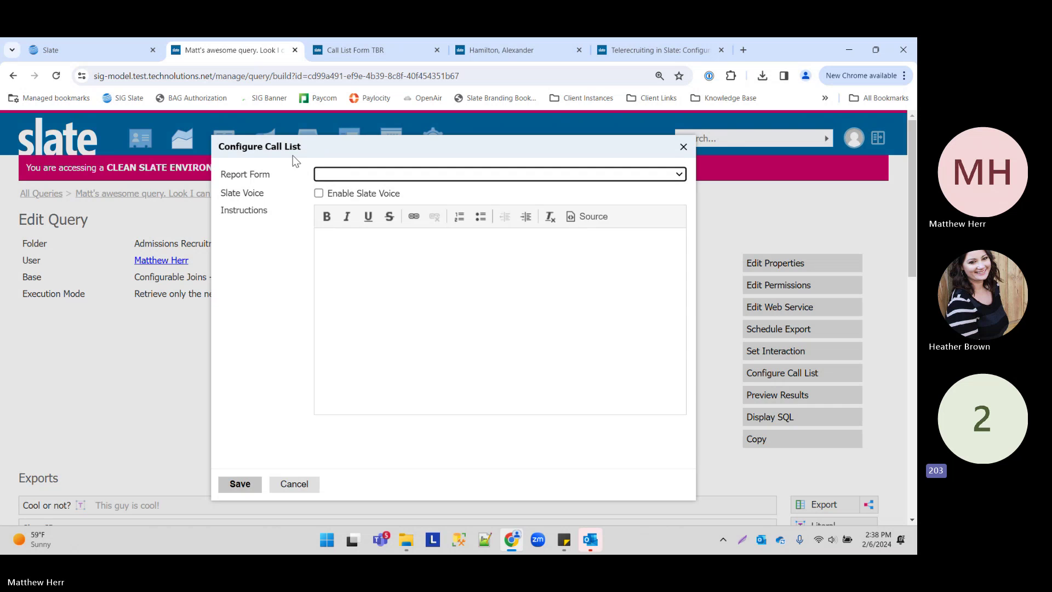
pyautogui.click(341, 173)
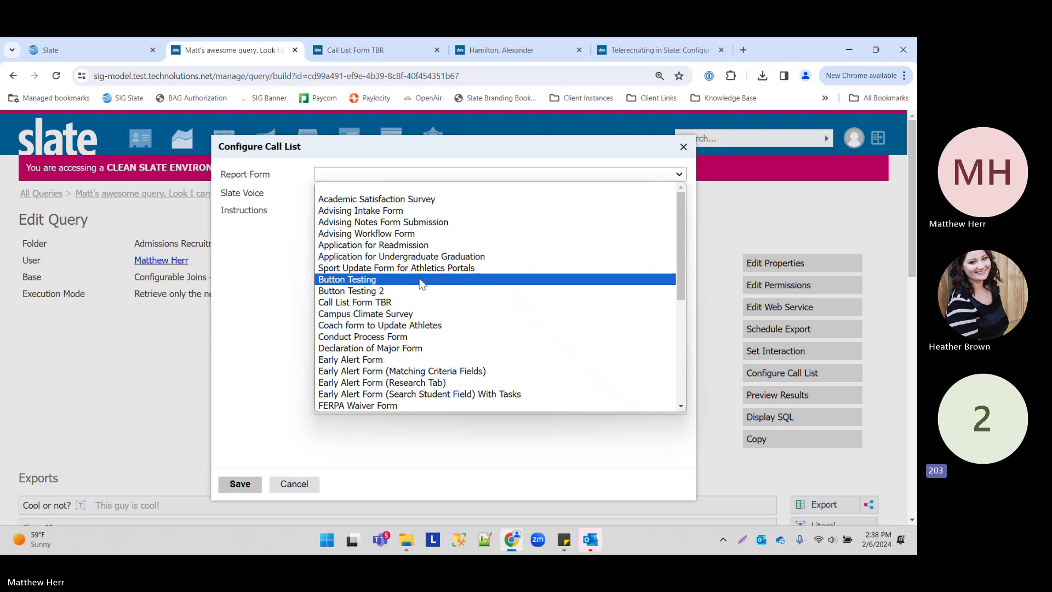
pyautogui.click(390, 302)
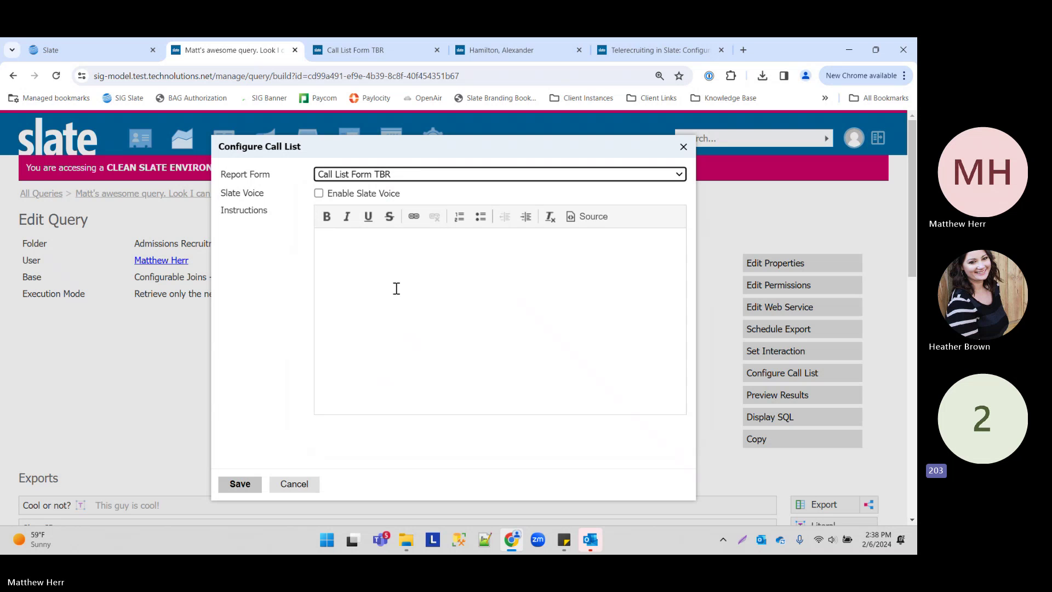
# - Write call list instructions with "Hello", a line introducing the caller by first name, "Please answer my questions" and "Love TBR", then save
pyautogui.click(361, 256)
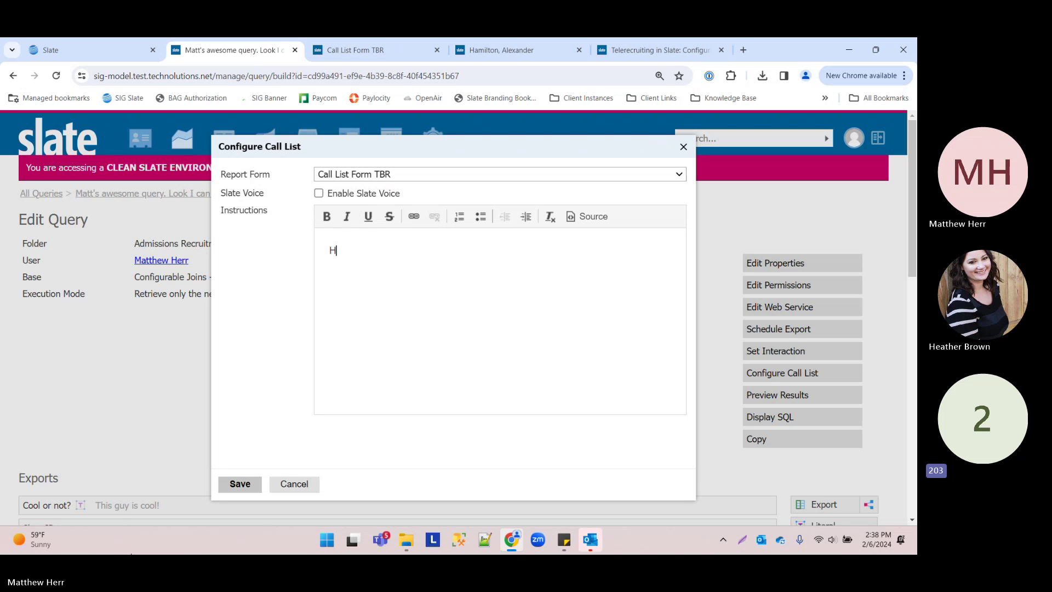
pyautogui.write('Helooo')
pyautogui.press('Return')
pyautogui.write('Please answer my q')
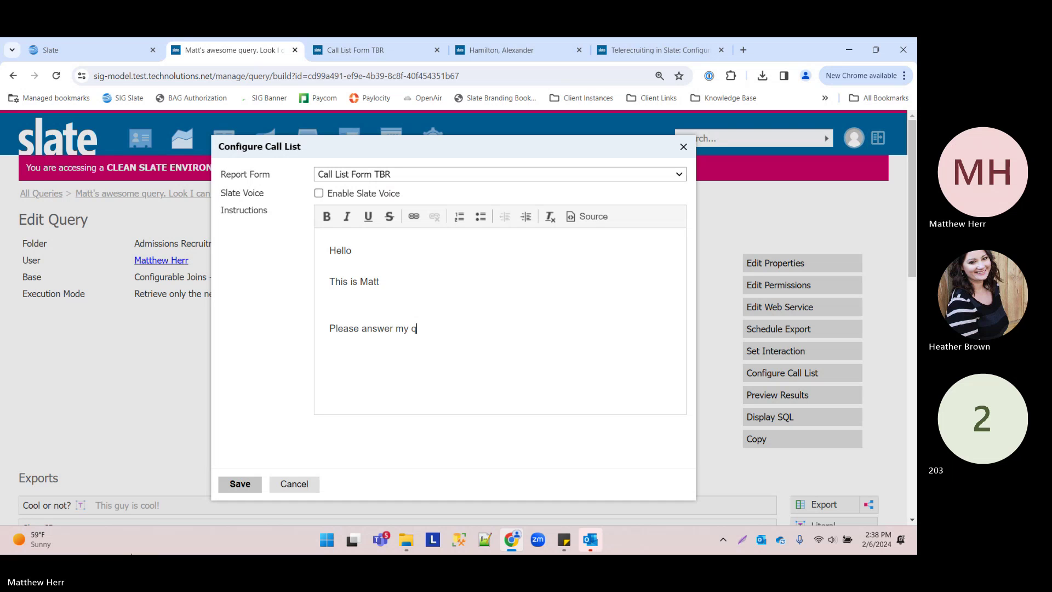
pyautogui.write('uestions')
pyautogui.press('Return')
pyautogui.write('Love TBR')
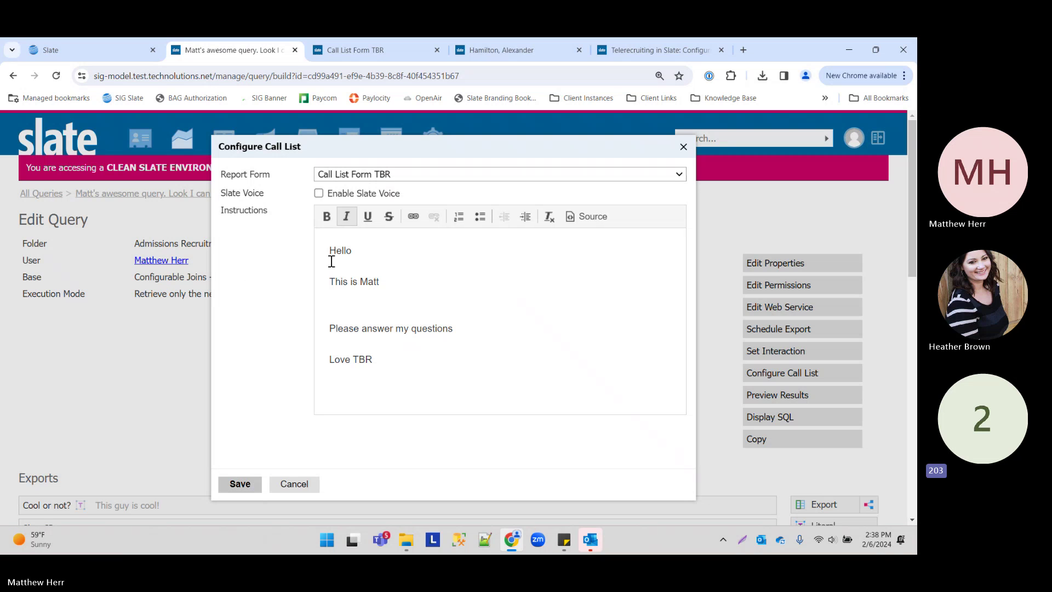
pyautogui.click(252, 485)
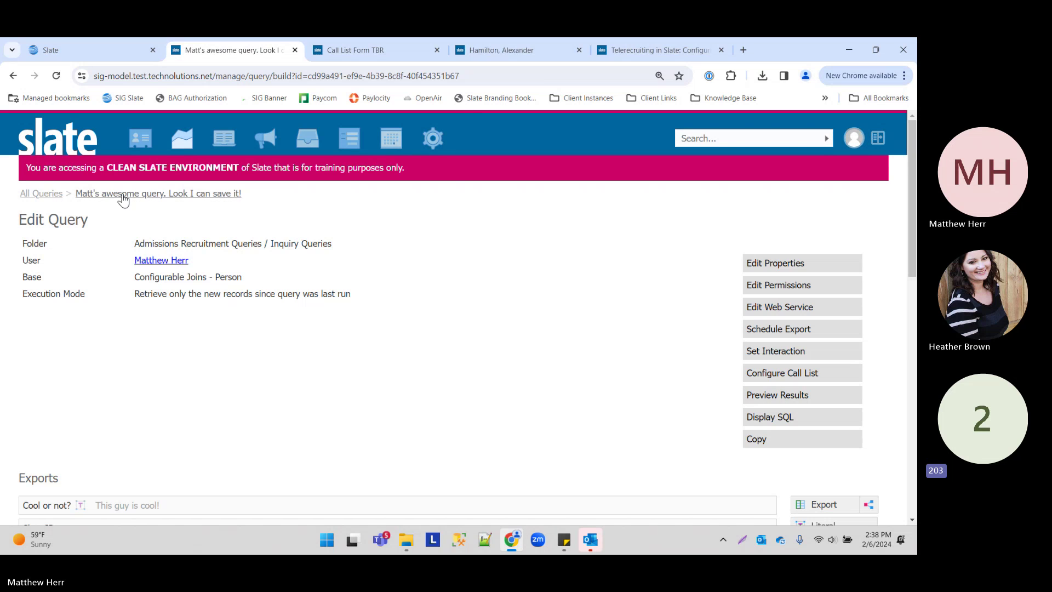
# - Check the saved call list configuration, close it without changes, and return to the query's overview page
pyautogui.click(783, 373)
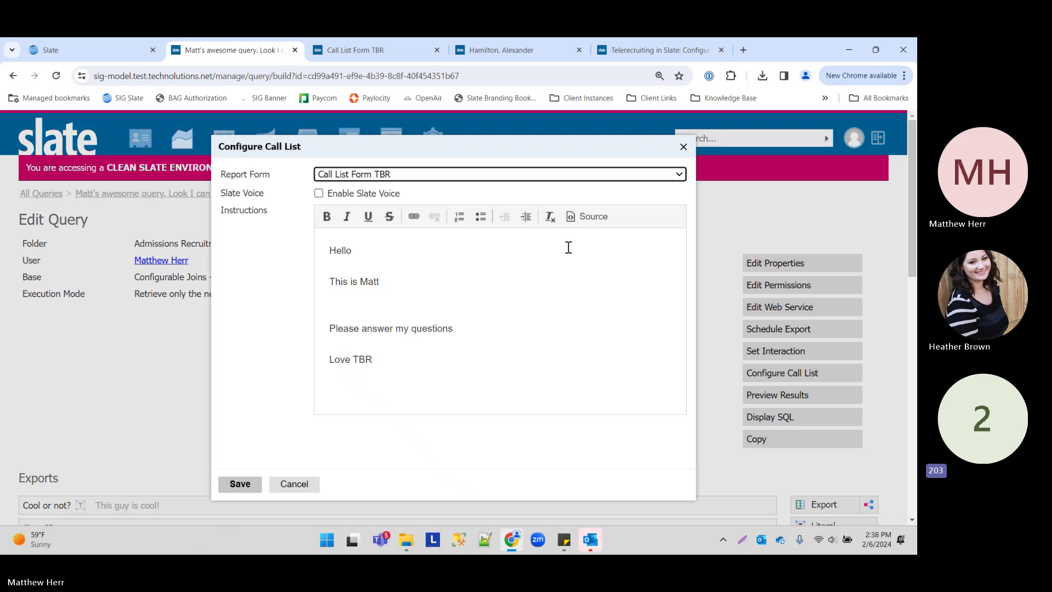
pyautogui.click(294, 484)
pyautogui.click(178, 197)
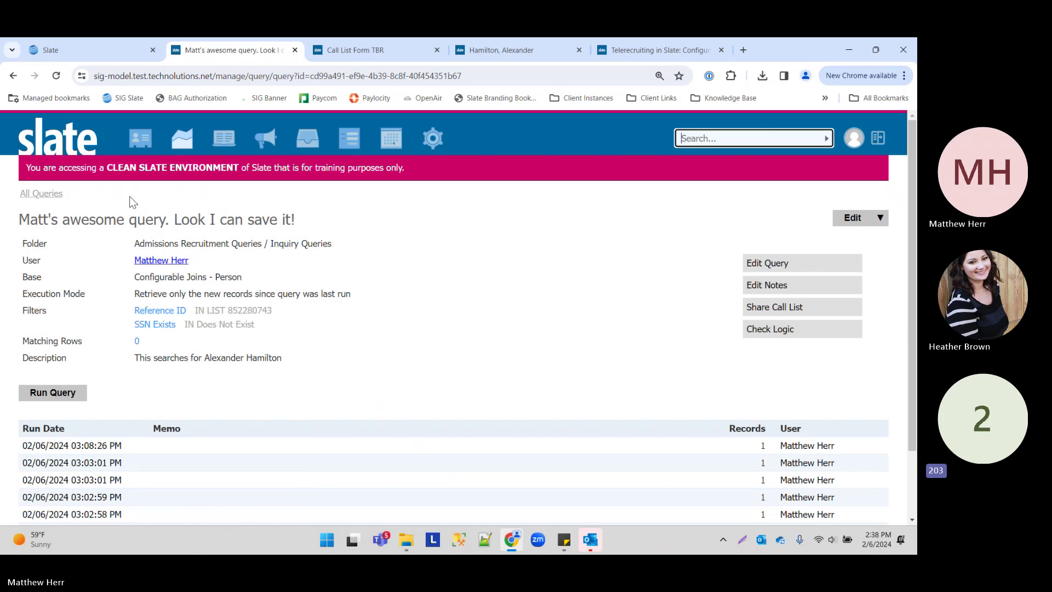
# - Copy the query's shareable call list link and open it in a new browser tab
pyautogui.click(773, 307)
pyautogui.click(426, 332)
pyautogui.hotkey('ctrl', 'c')
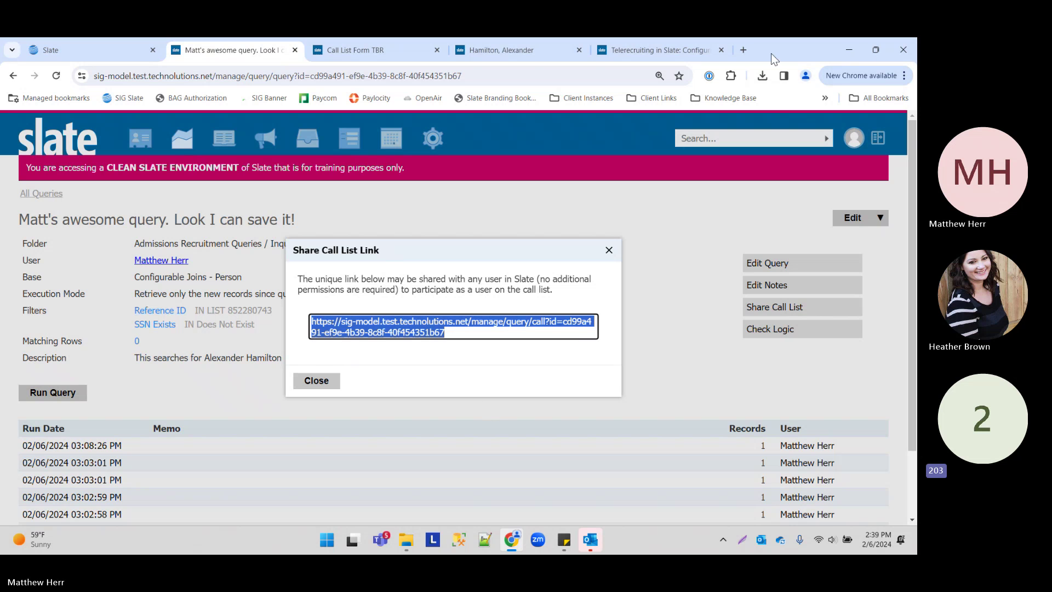
pyautogui.click(743, 50)
pyautogui.hotkey('ctrl', 'v')
pyautogui.press('Return')
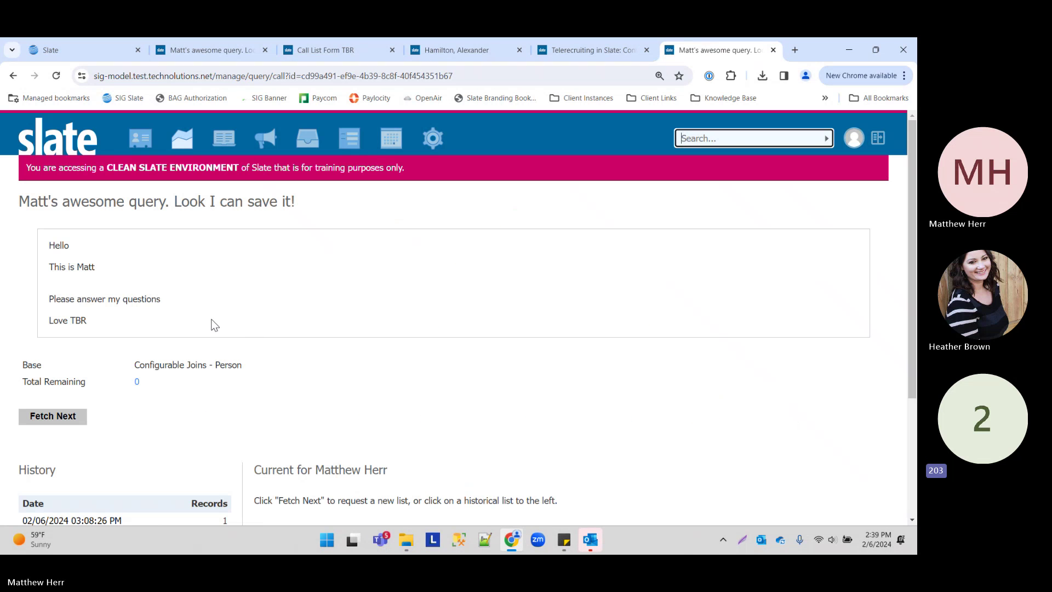
# - Review the instructions on the call list page and try to fetch the next records
pyautogui.moveTo(21, 200); pyautogui.dragTo(286, 328)
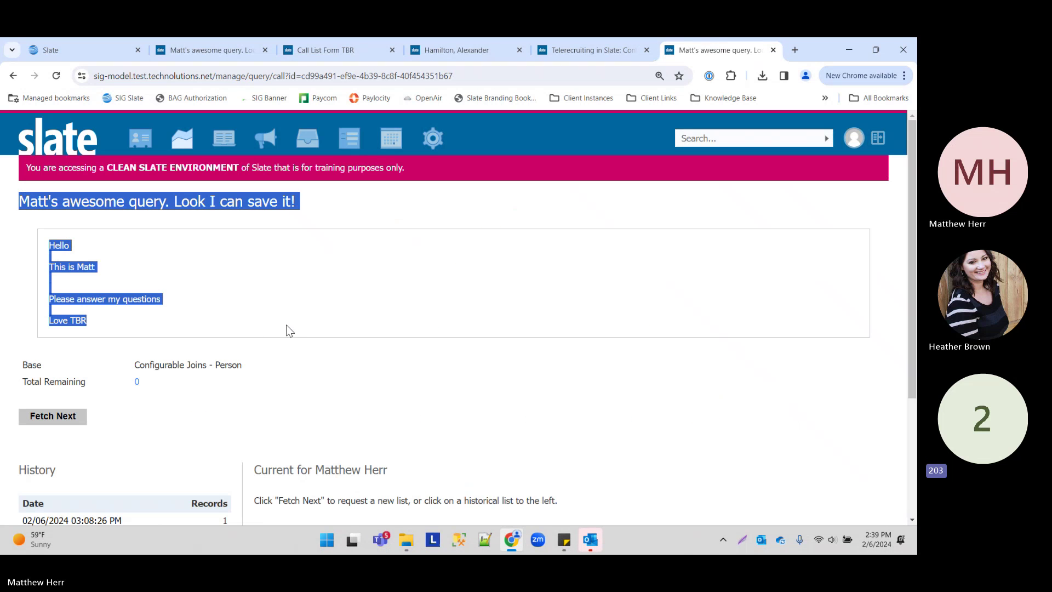
pyautogui.moveTo(55, 245); pyautogui.dragTo(163, 328)
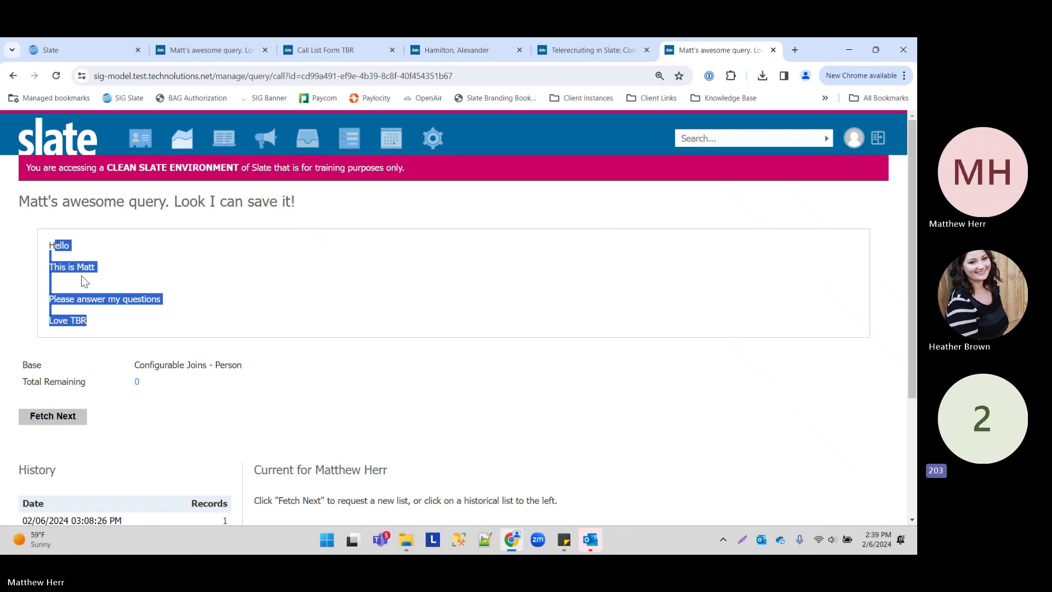
pyautogui.scroll(-3, 176, 291)
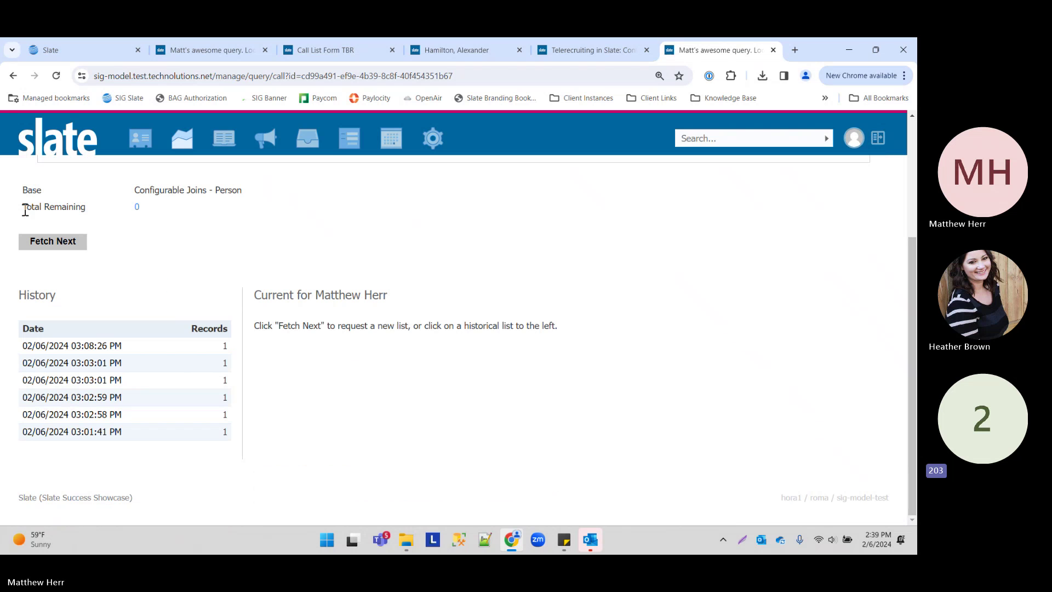
pyautogui.click(61, 246)
pyautogui.click(76, 244)
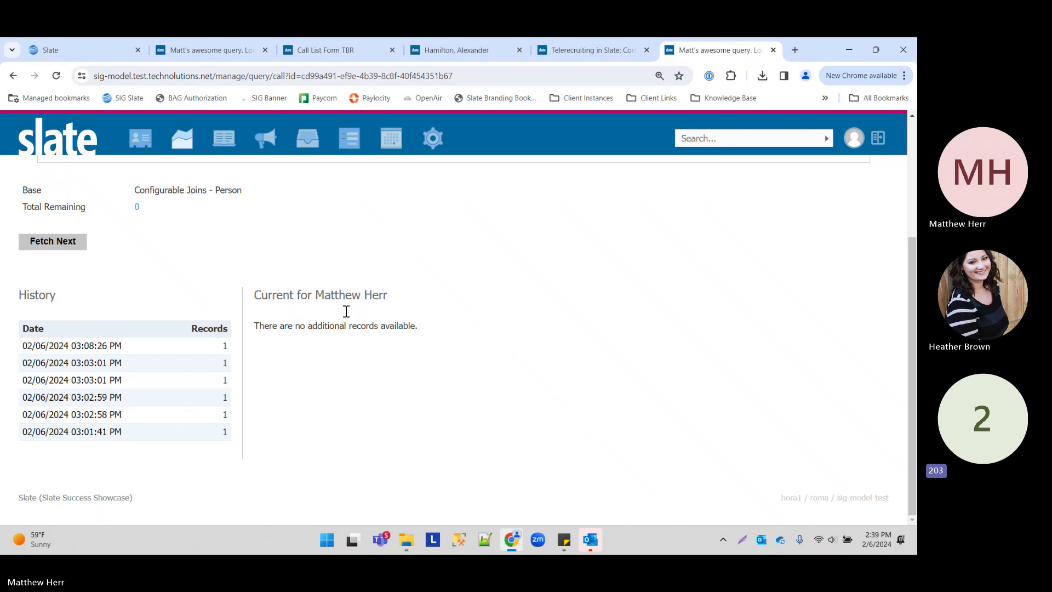
# - Close the share link dialog in the query tab and deactivate the query's Reference ID filter
pyautogui.click(205, 49)
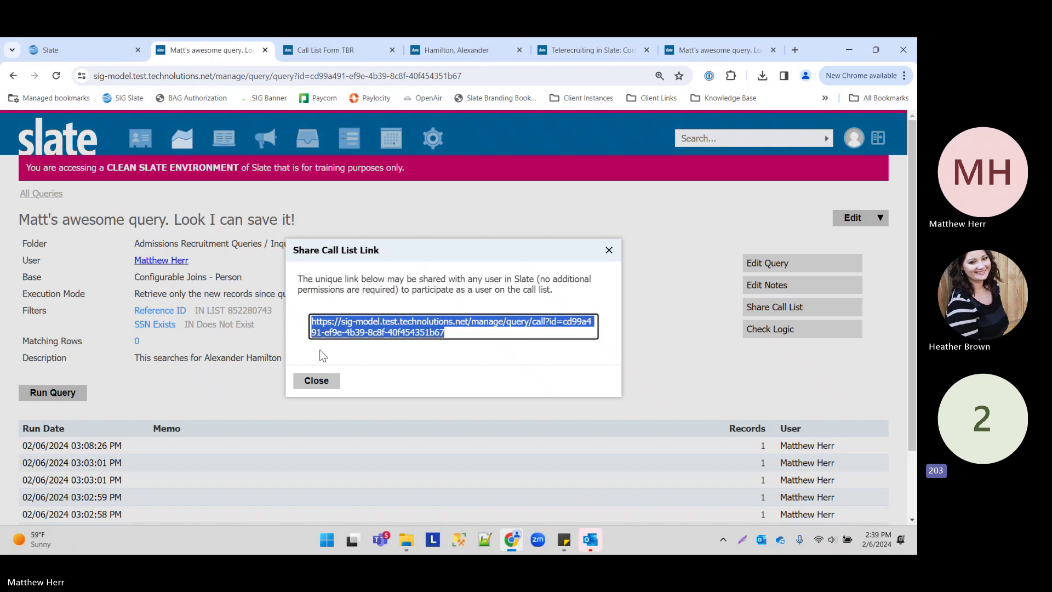
pyautogui.click(308, 385)
pyautogui.click(789, 265)
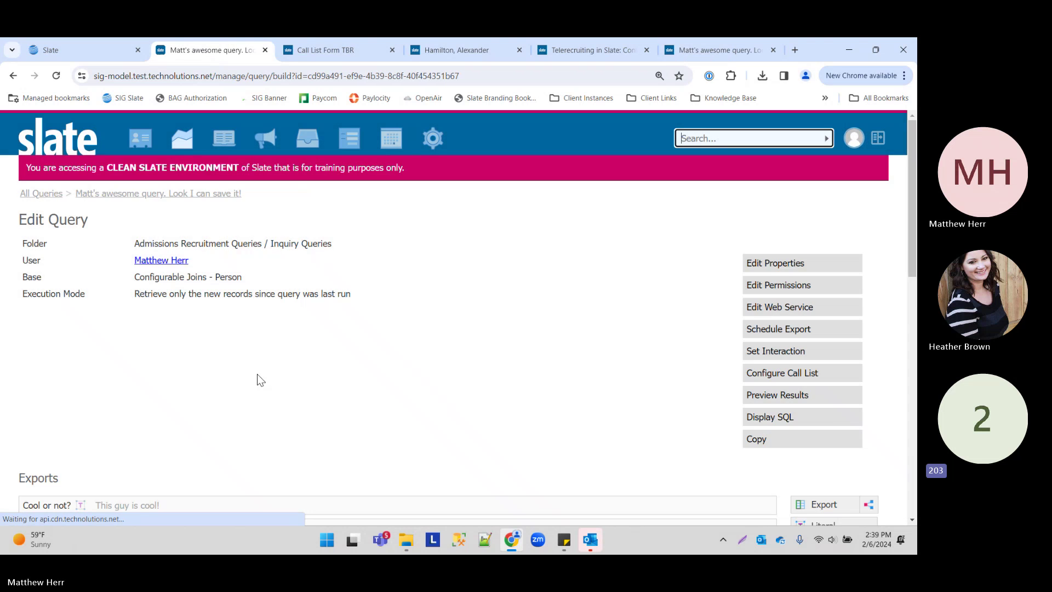
pyautogui.scroll(-8, 257, 378)
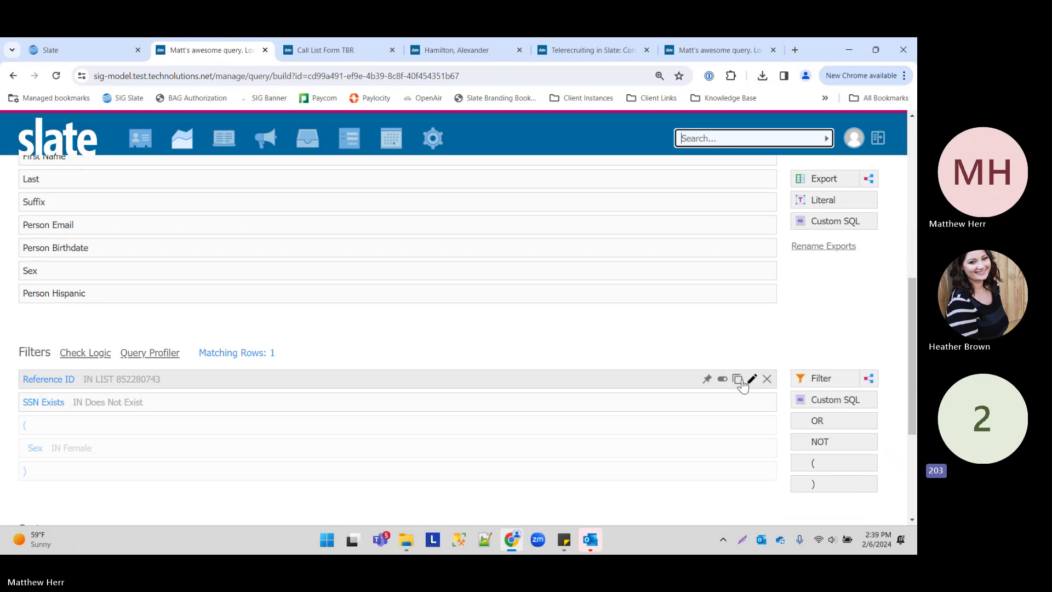
pyautogui.click(722, 378)
pyautogui.click(512, 149)
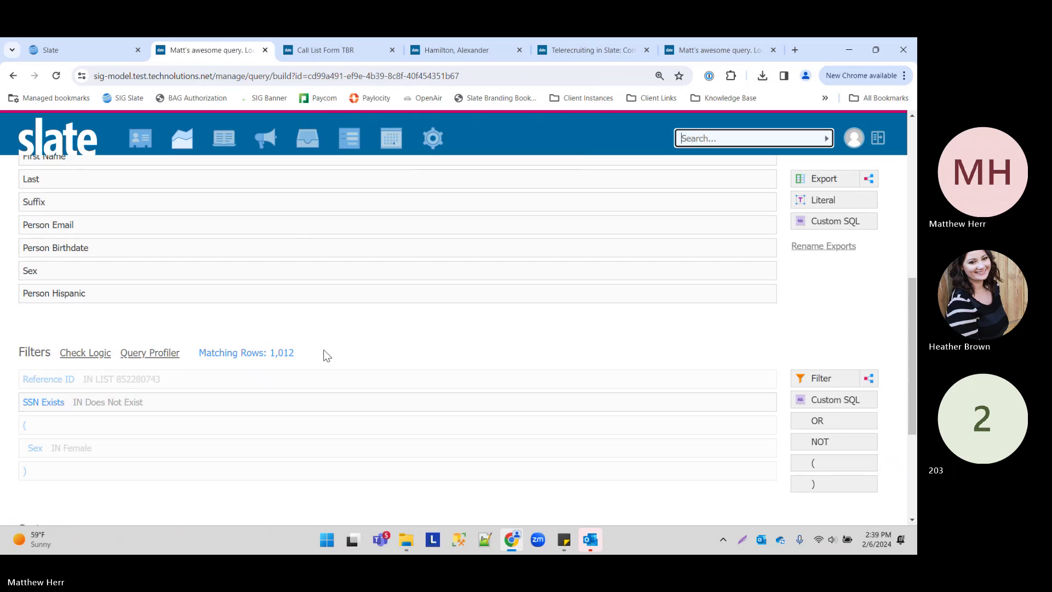
pyautogui.scroll(8, 439, 262)
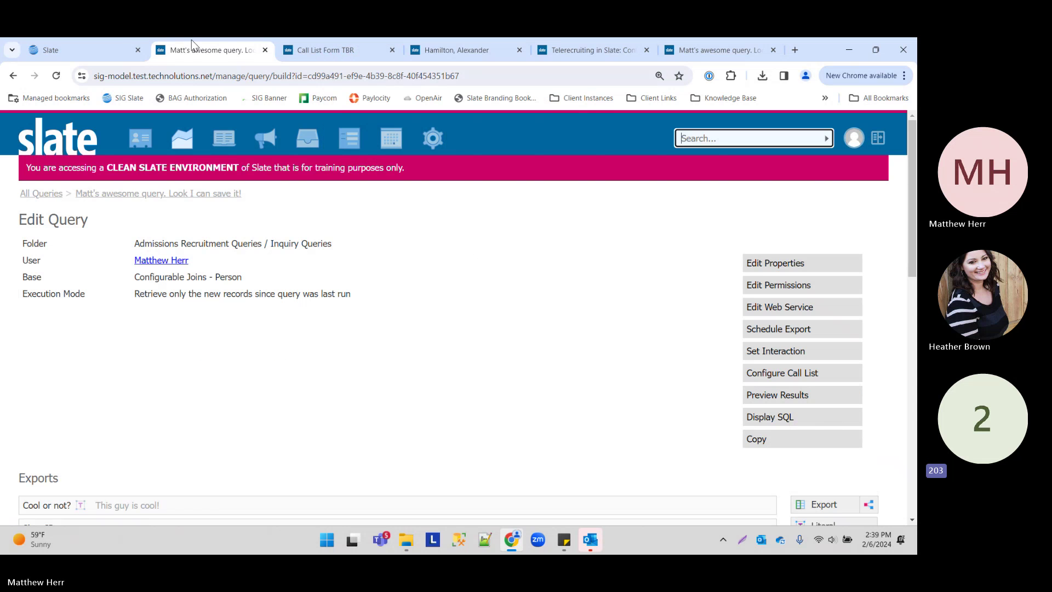
pyautogui.click(73, 48)
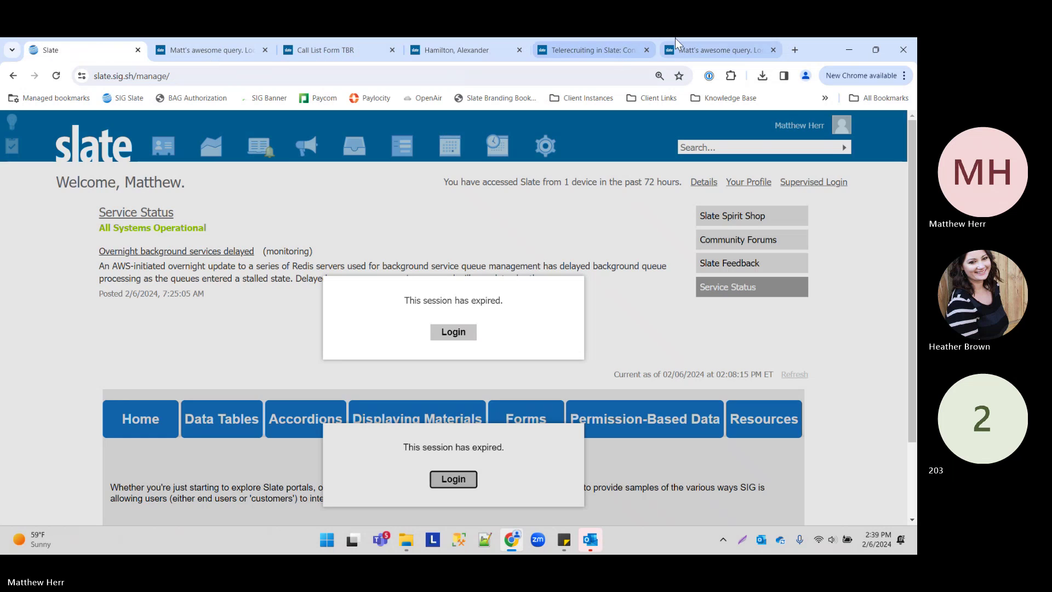
pyautogui.click(712, 50)
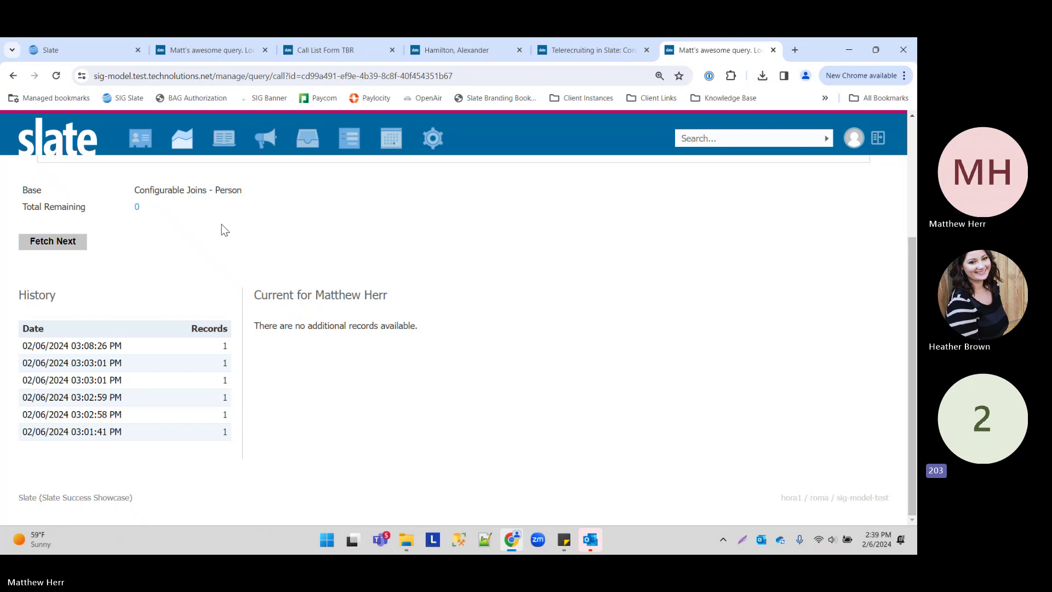
pyautogui.click(630, 51)
pyautogui.click(463, 49)
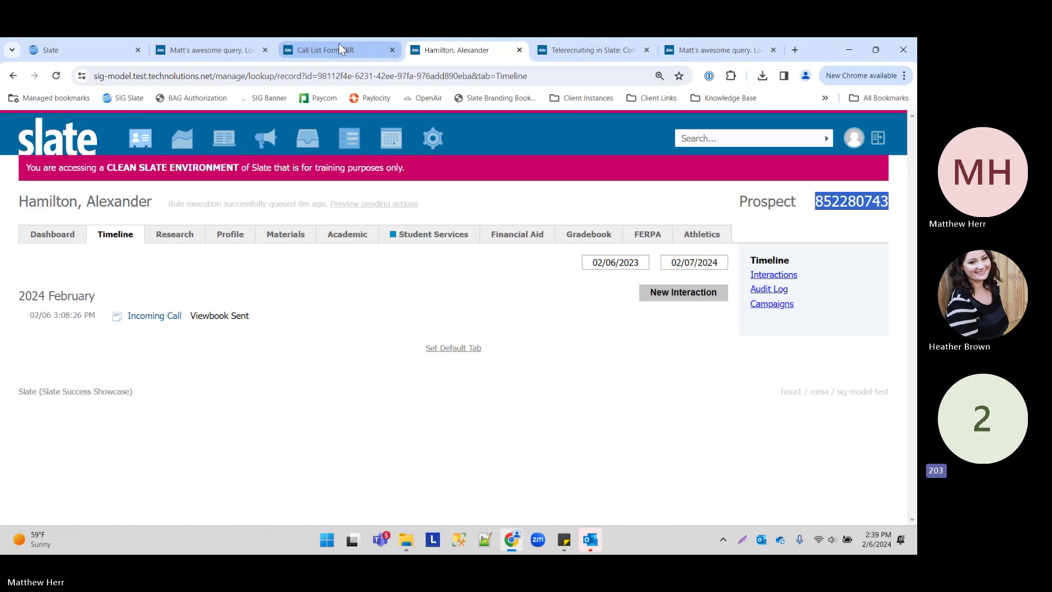
pyautogui.click(323, 49)
pyautogui.click(192, 50)
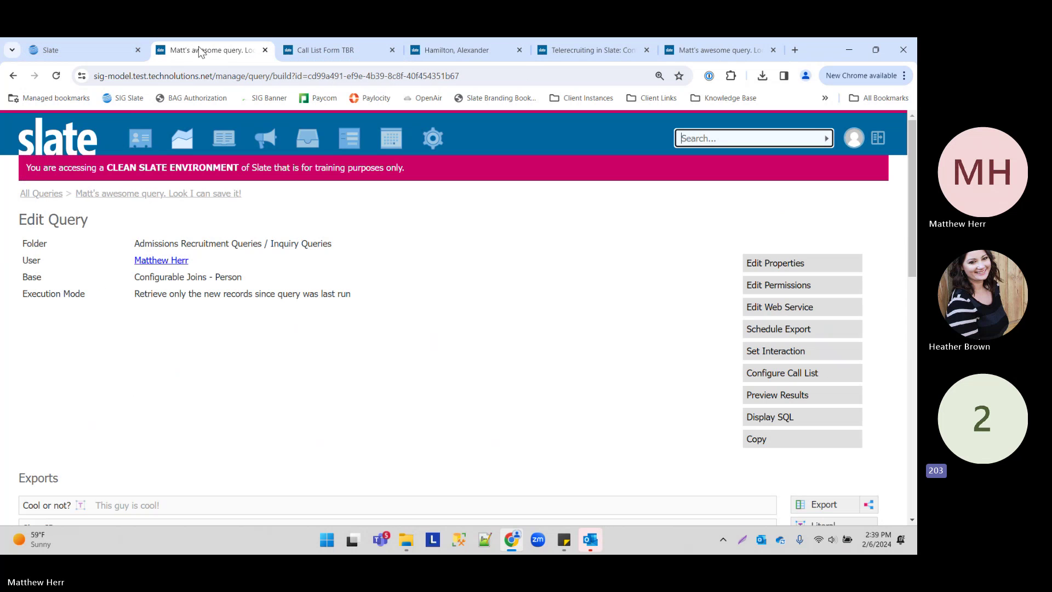
# - Set the query's row limit to 3, save it, and return to the refreshed call list page
pyautogui.click(781, 266)
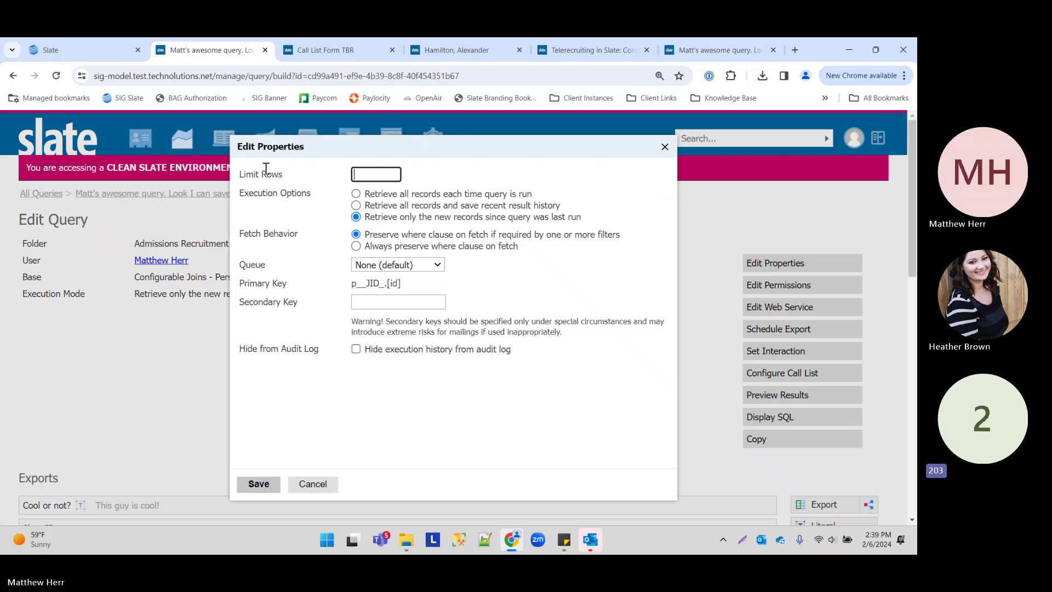
pyautogui.moveTo(239, 174); pyautogui.dragTo(274, 170)
pyautogui.click(388, 175)
pyautogui.write('3')
pyautogui.click(258, 483)
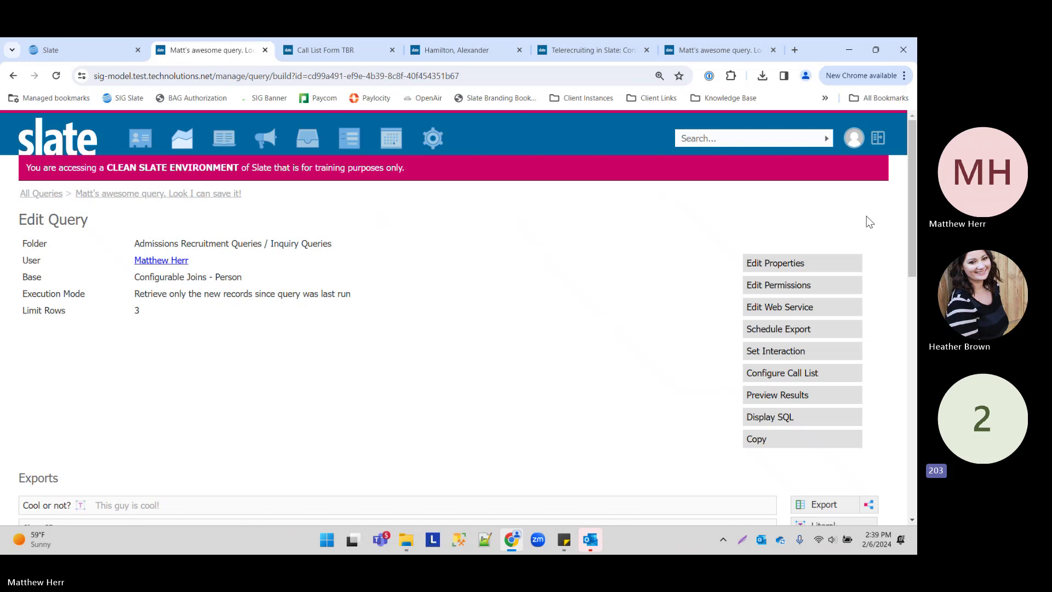
pyautogui.click(671, 45)
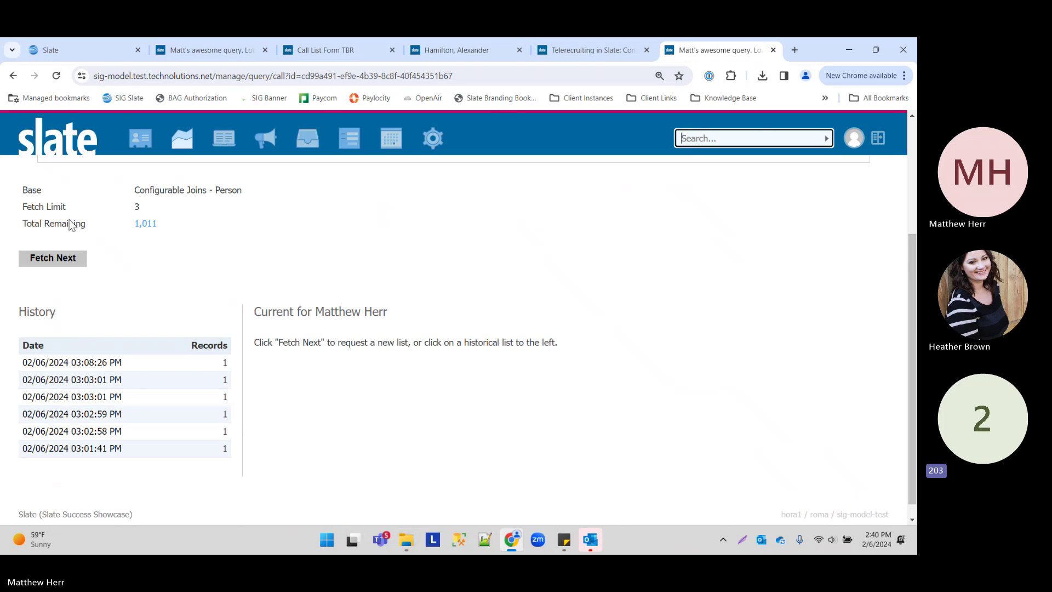
# - Review the base, fetch limit and total remaining on the call list page, and fetch the next batch of records
pyautogui.moveTo(15, 225); pyautogui.dragTo(145, 238)
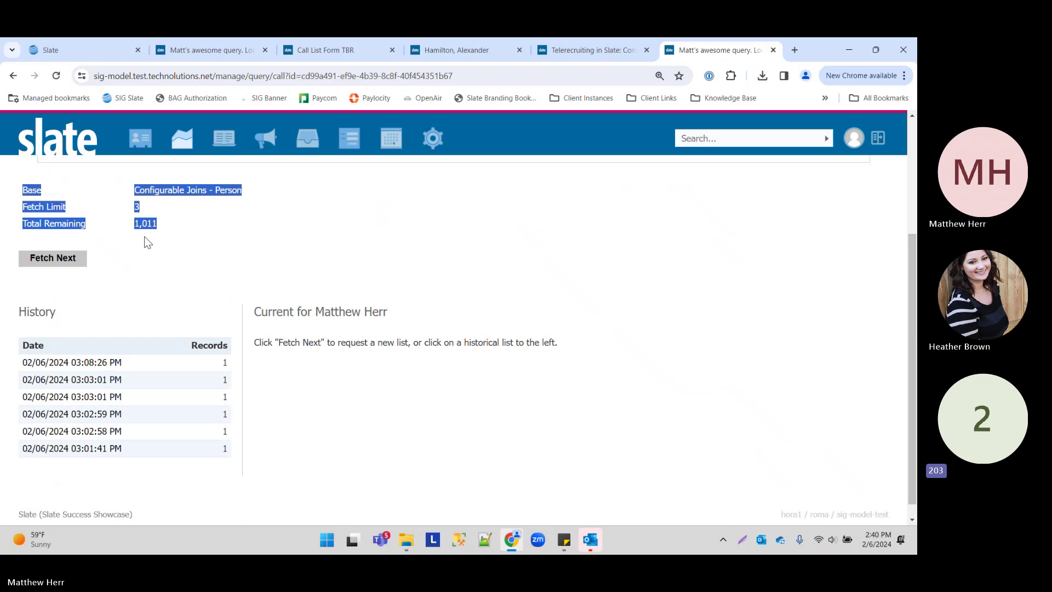
pyautogui.click(163, 222)
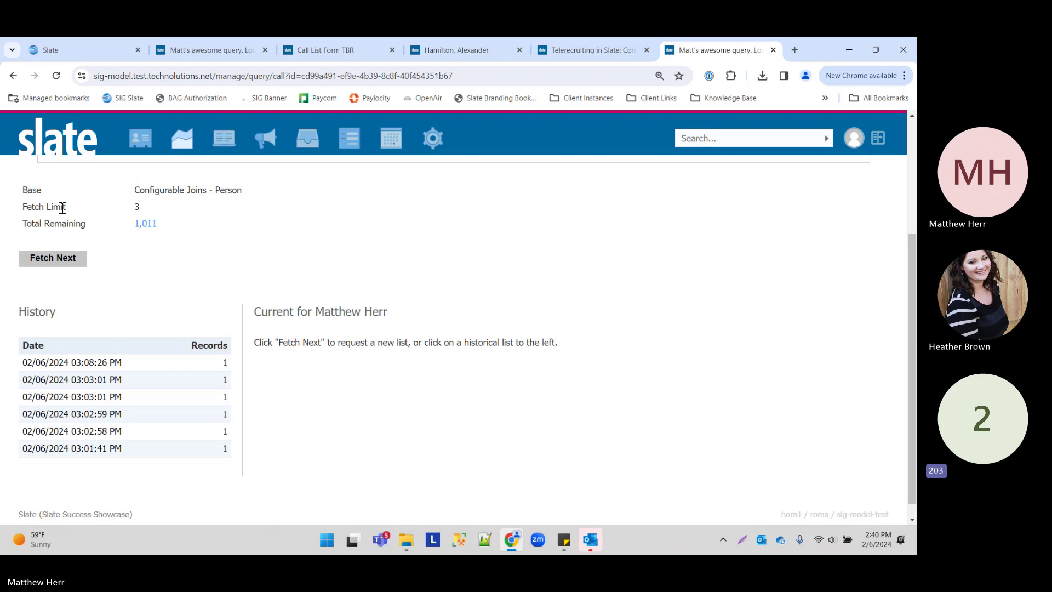
pyautogui.moveTo(26, 203); pyautogui.dragTo(140, 207)
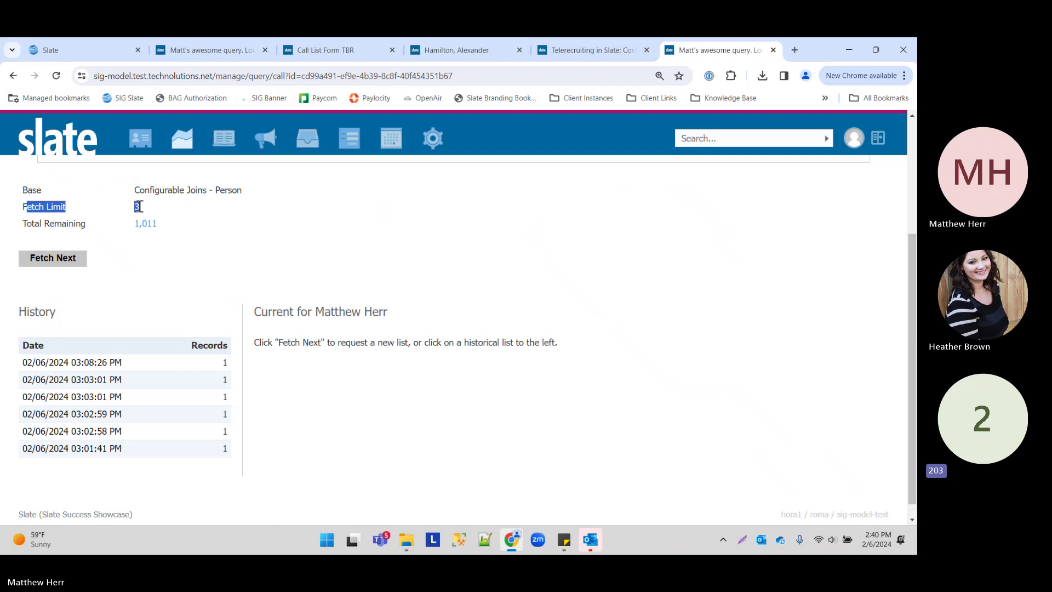
pyautogui.click(55, 258)
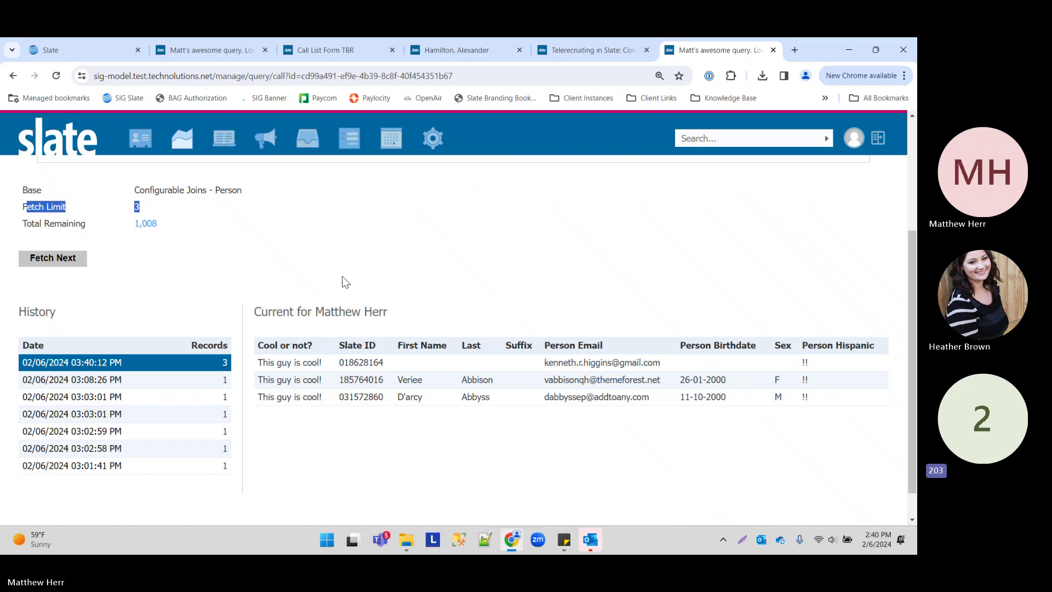
# - Open the row preview of the first fetched record and review its details
pyautogui.click(312, 367)
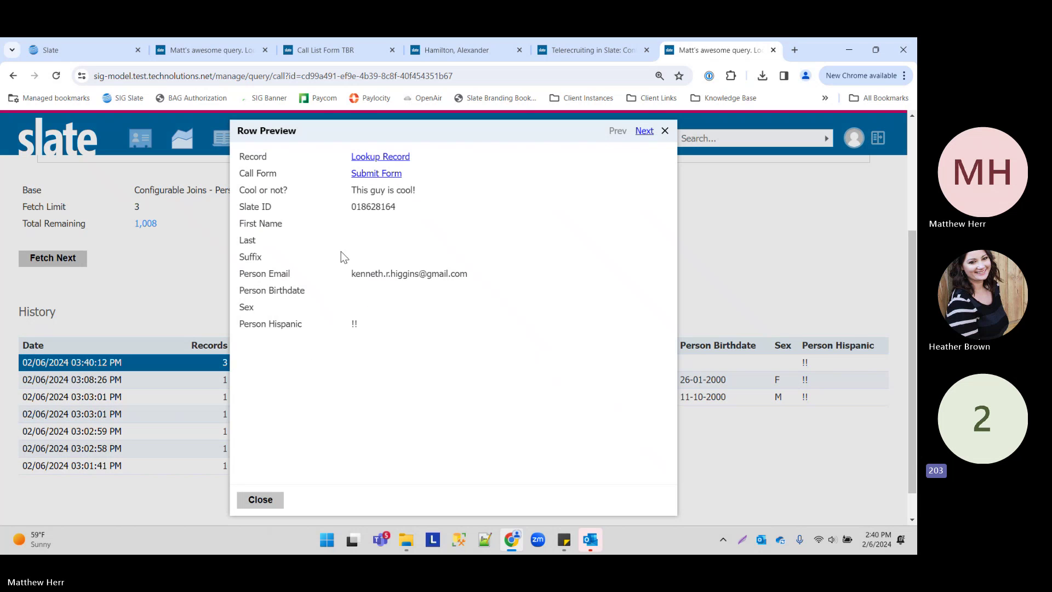
pyautogui.moveTo(343, 189); pyautogui.dragTo(374, 230)
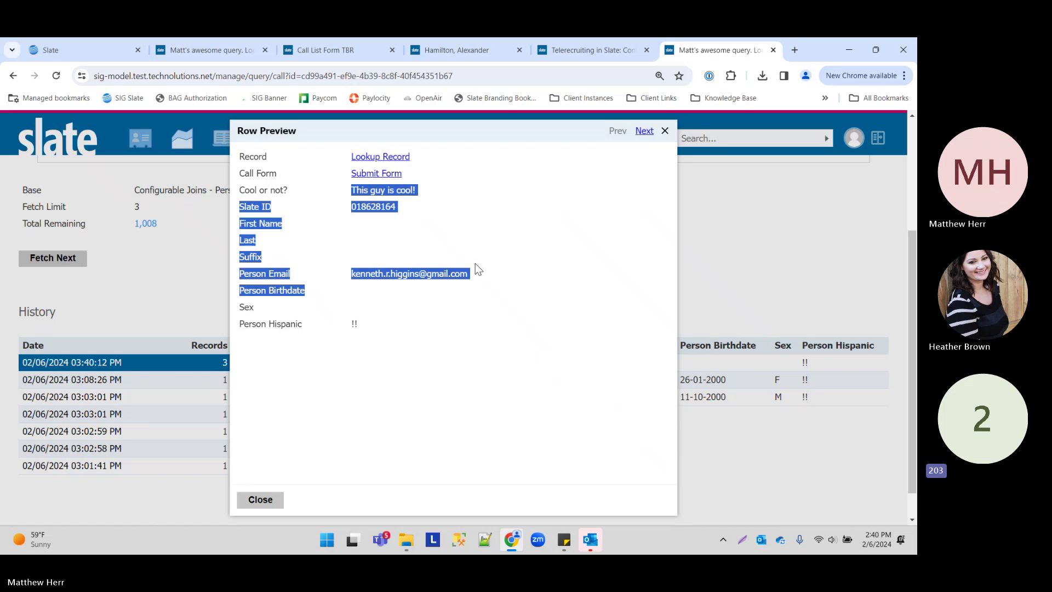
pyautogui.click(413, 288)
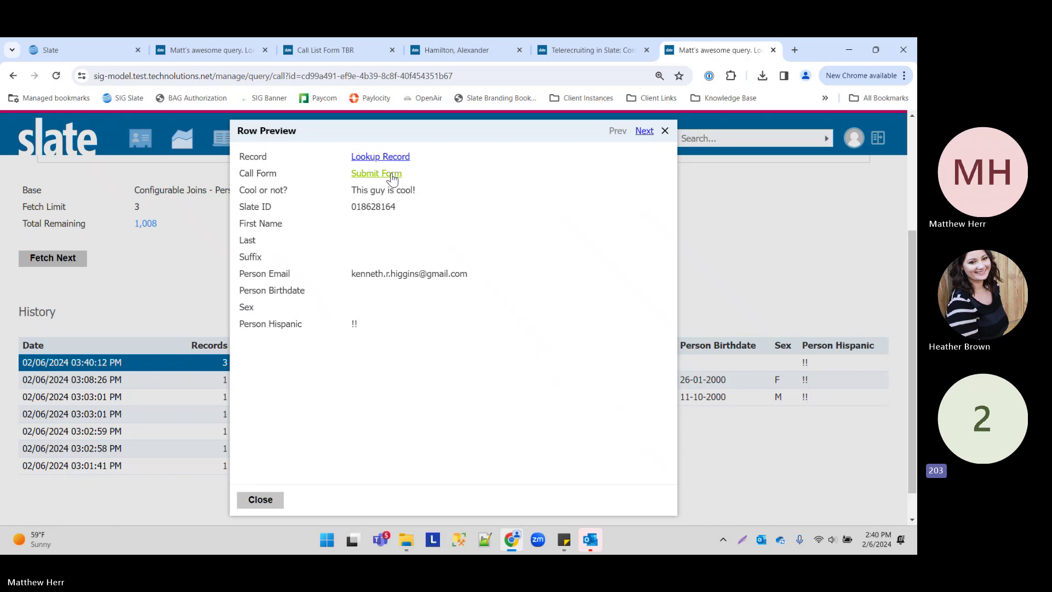
# - Open the first record's call form and set the interaction code to Phone Call with the subcode Incoming Call
pyautogui.click(373, 174)
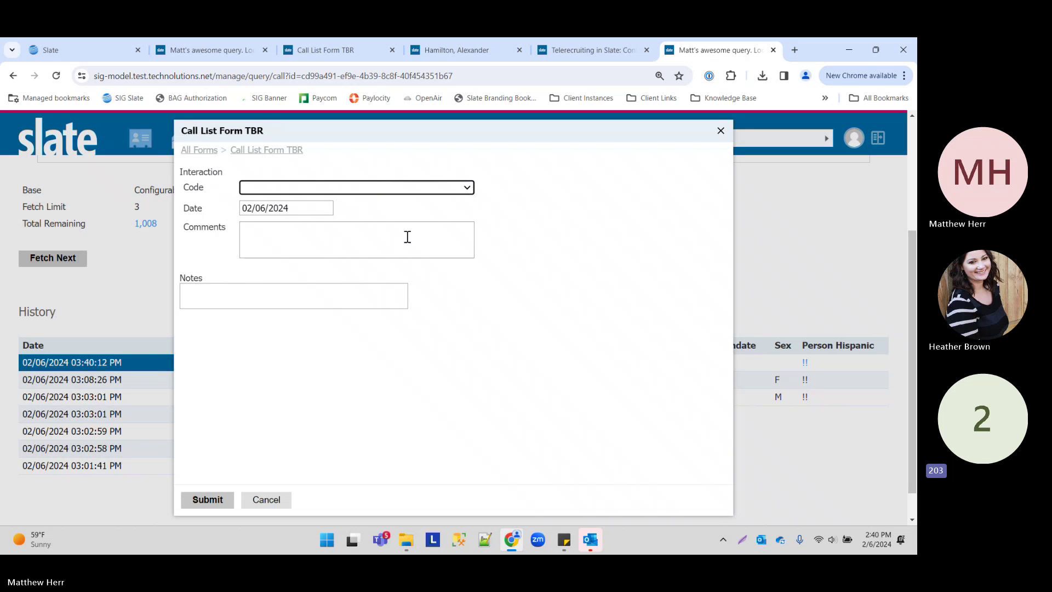
pyautogui.click(310, 187)
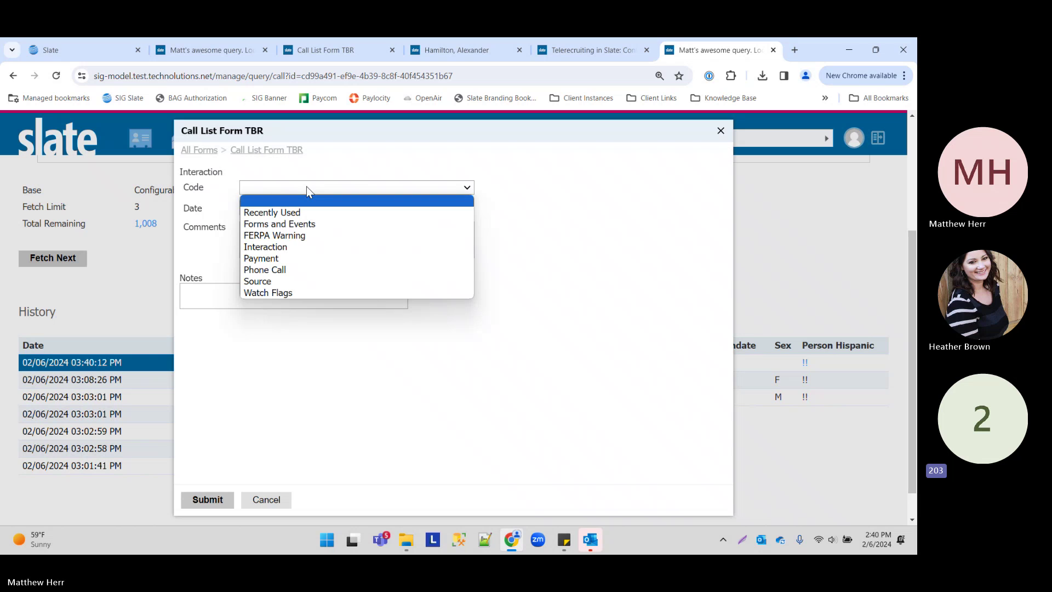
pyautogui.click(290, 270)
pyautogui.click(272, 207)
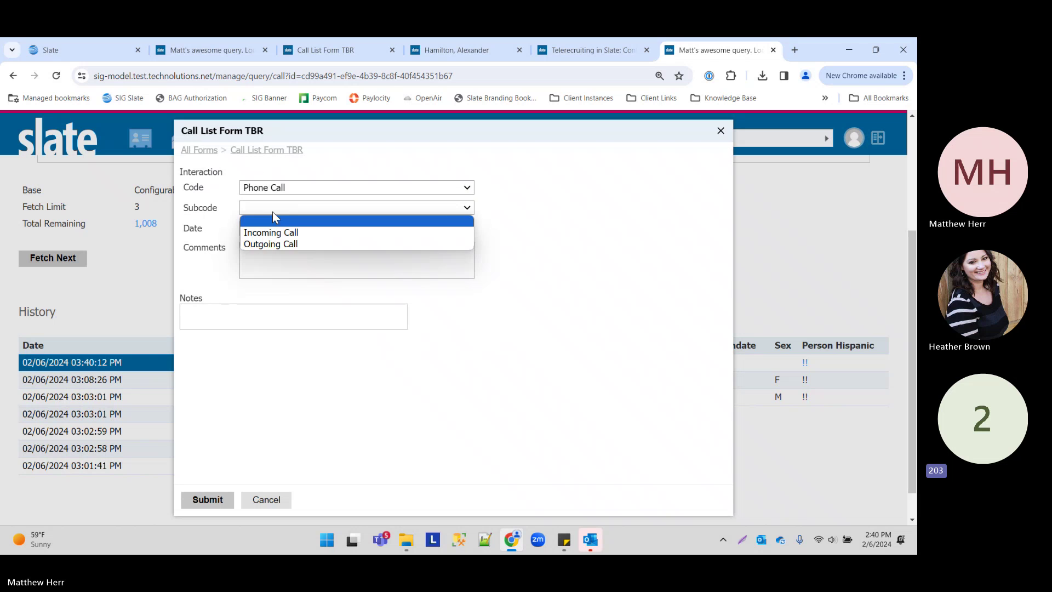
pyautogui.click(279, 233)
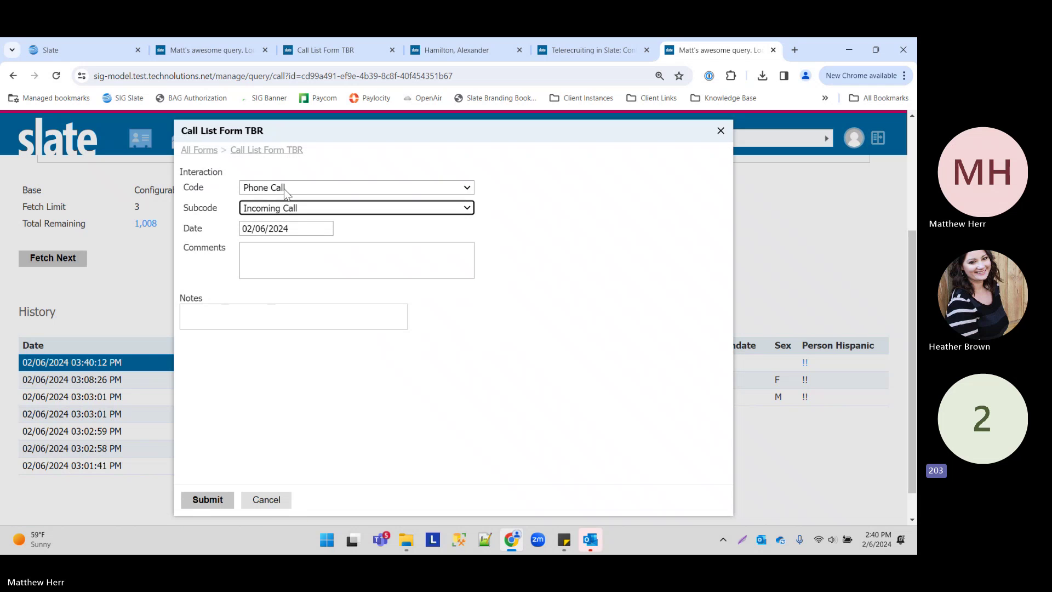
# - Enter the comment "Spoke with Student awesome kid" and the note "kjljsajfjdsa;lkfjdsalkfdsafdsa", and submit the call form
pyautogui.click(244, 264)
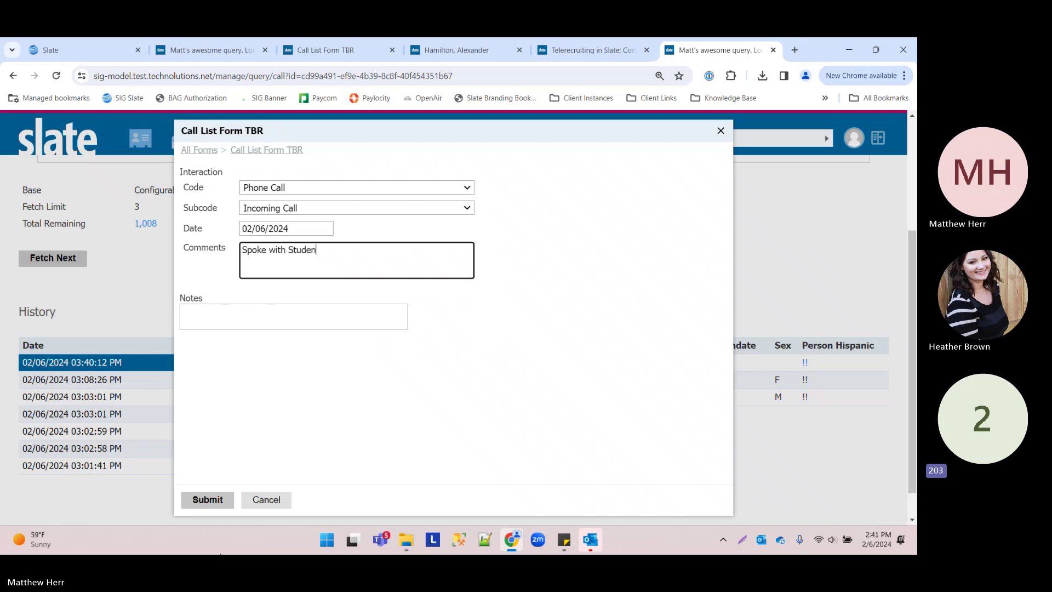
pyautogui.write('Spoke with Student awesome kid')
pyautogui.click(324, 320)
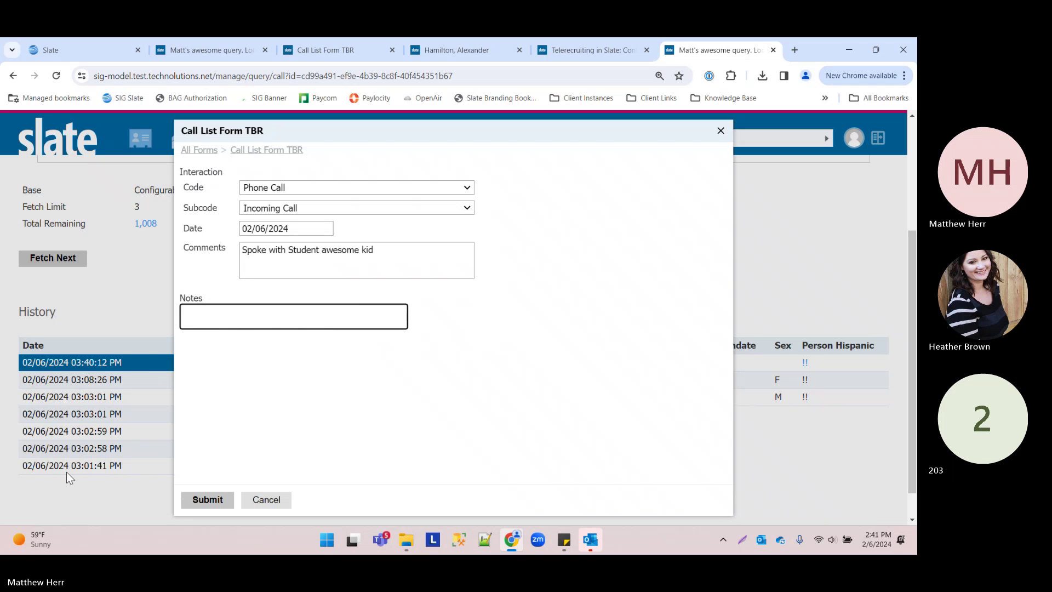
pyautogui.write('kjljsajfjdsa;lkfjdsalkfdsafdsa')
pyautogui.click(217, 491)
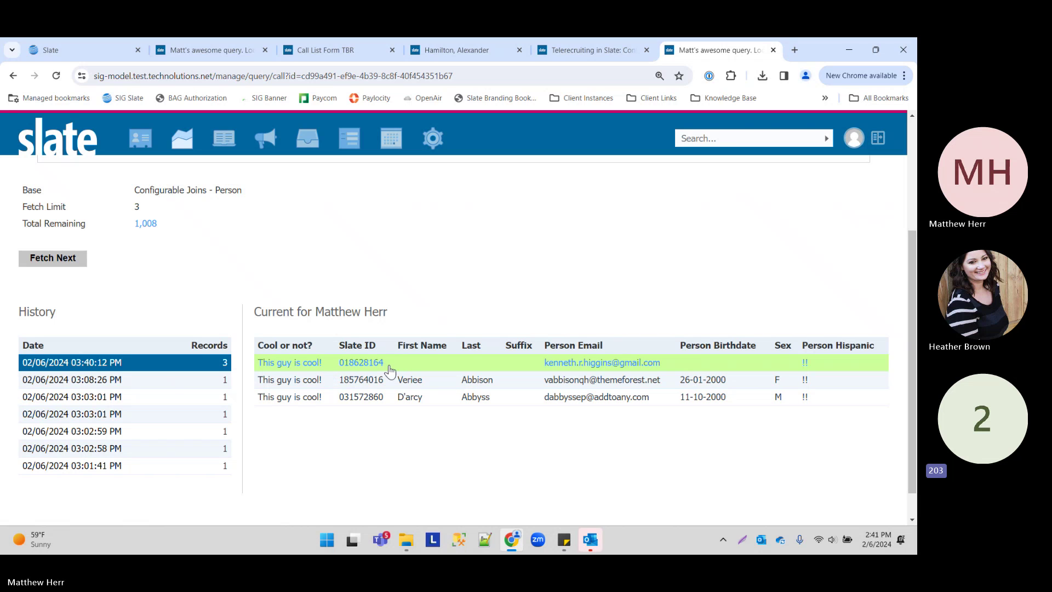
# - Open the call form for the second fetched record from its row preview
pyautogui.click(361, 386)
pyautogui.click(383, 177)
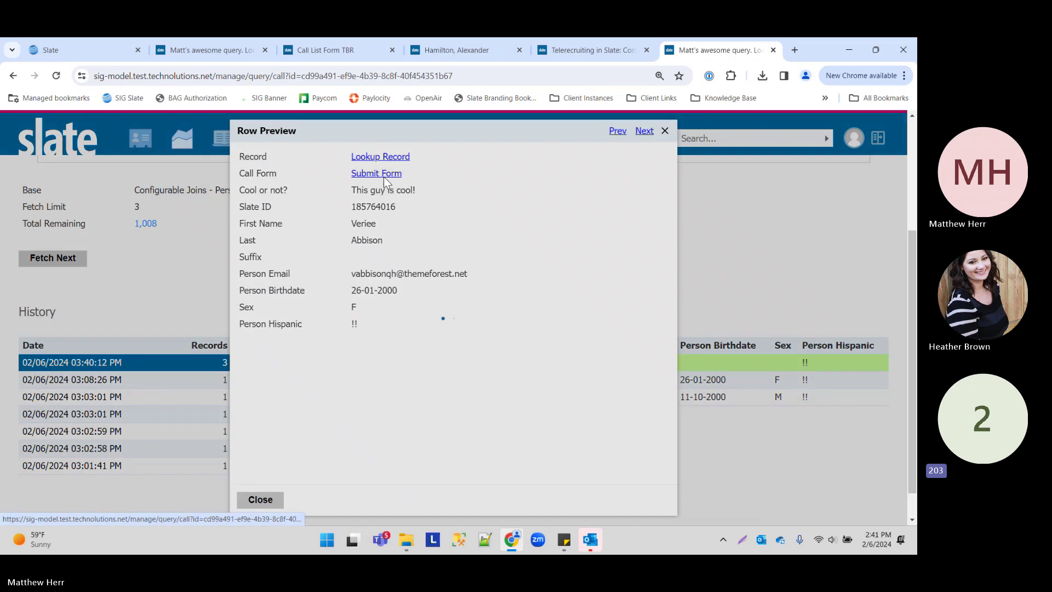
pyautogui.click(305, 189)
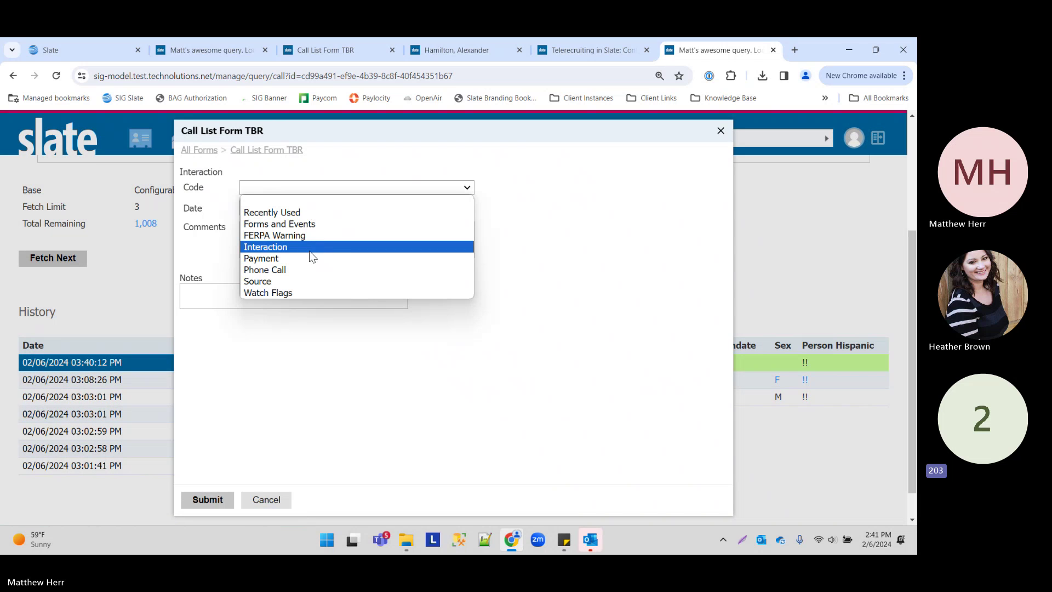
pyautogui.click(304, 247)
pyautogui.click(300, 207)
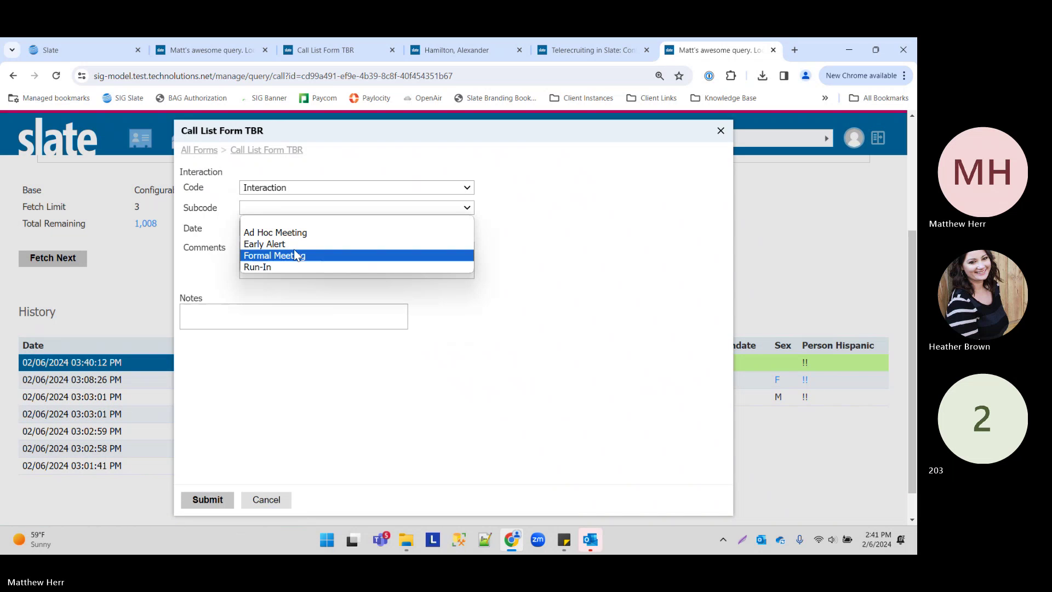
# - Set the second record's interaction code to Phone Call with the subcode Outgoing Call
pyautogui.click(284, 189)
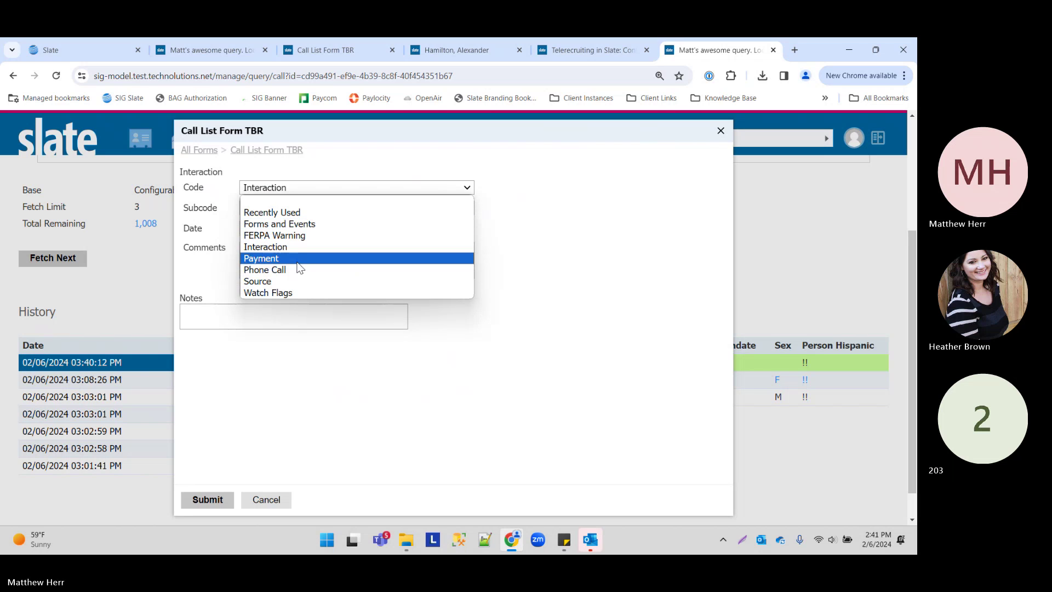
pyautogui.click(290, 270)
pyautogui.click(293, 208)
pyautogui.click(296, 244)
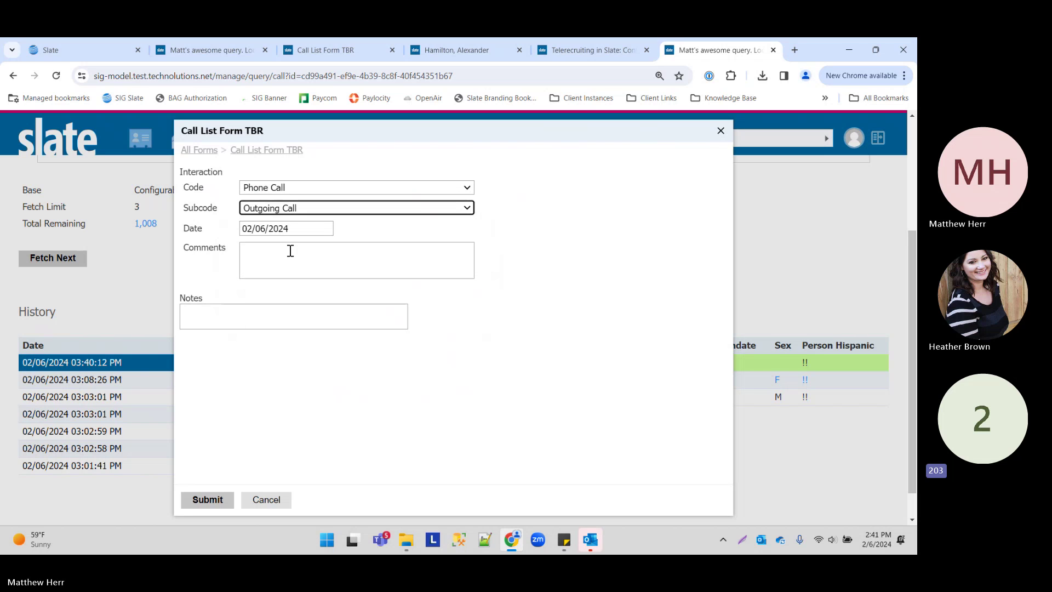
# - Enter the comment "hdsakjfjdsalflkjdsa;lkfdsak;f" and the note "asdfdsafdsafsd" for the second record, and submit the call form
pyautogui.click(289, 250)
pyautogui.write('hdsakjfjdsalflkjdsa;lkfdsak;f')
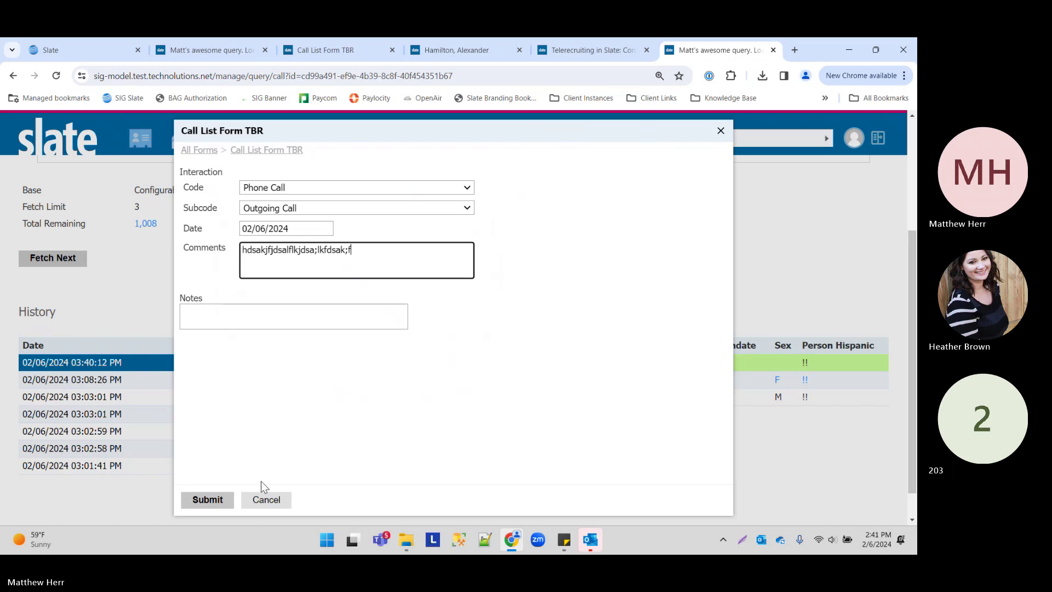
pyautogui.click(223, 316)
pyautogui.write('asdfdsafdsafsd')
pyautogui.click(211, 498)
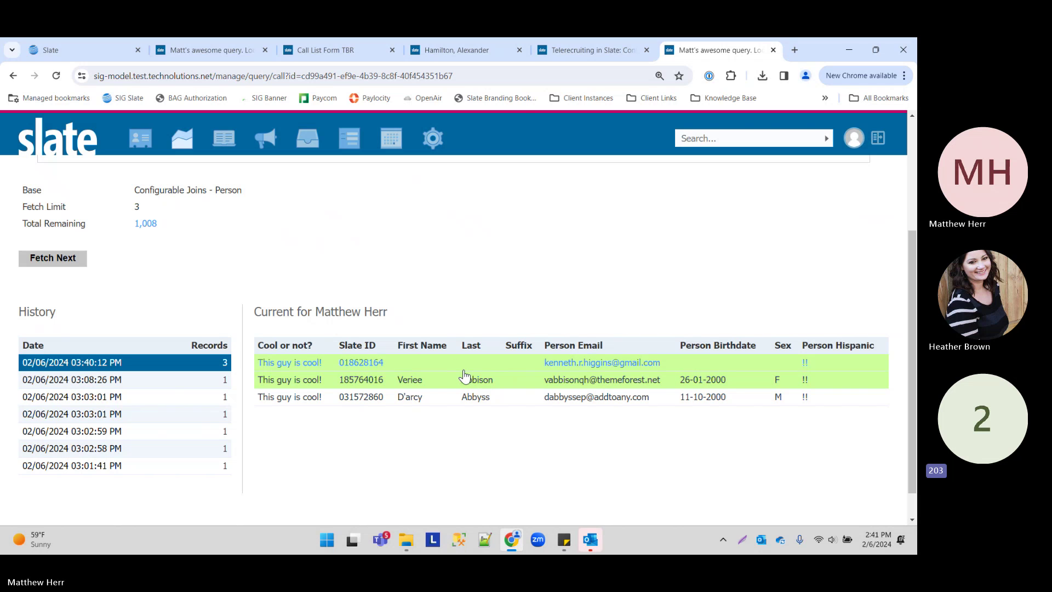
# - Look up the first called record and examine its submitted Call List Form TBR response in the record's timeline
pyautogui.click(302, 365)
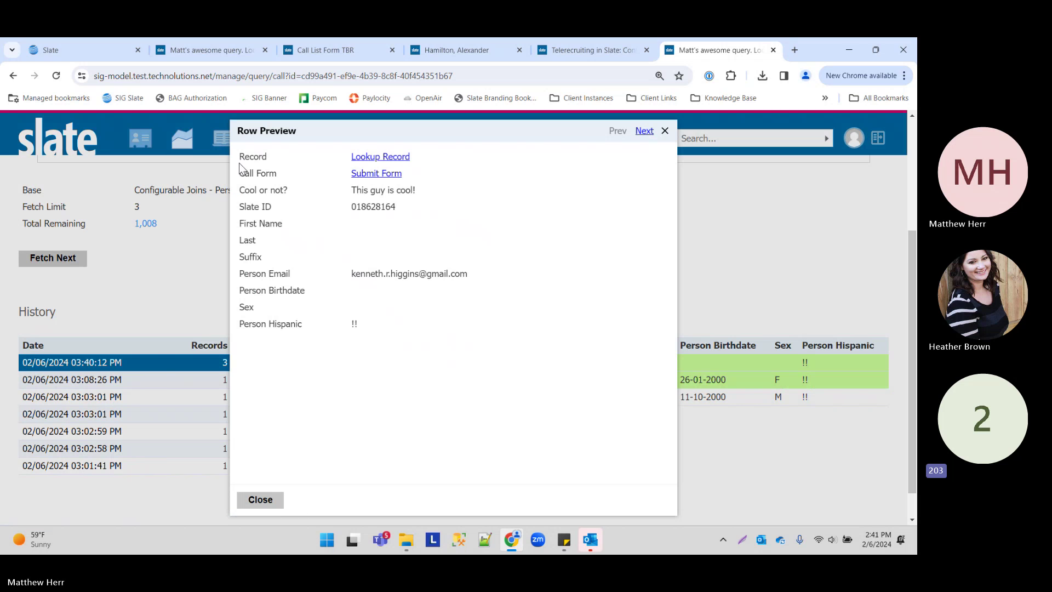
pyautogui.moveTo(360, 290); pyautogui.dragTo(416, 290)
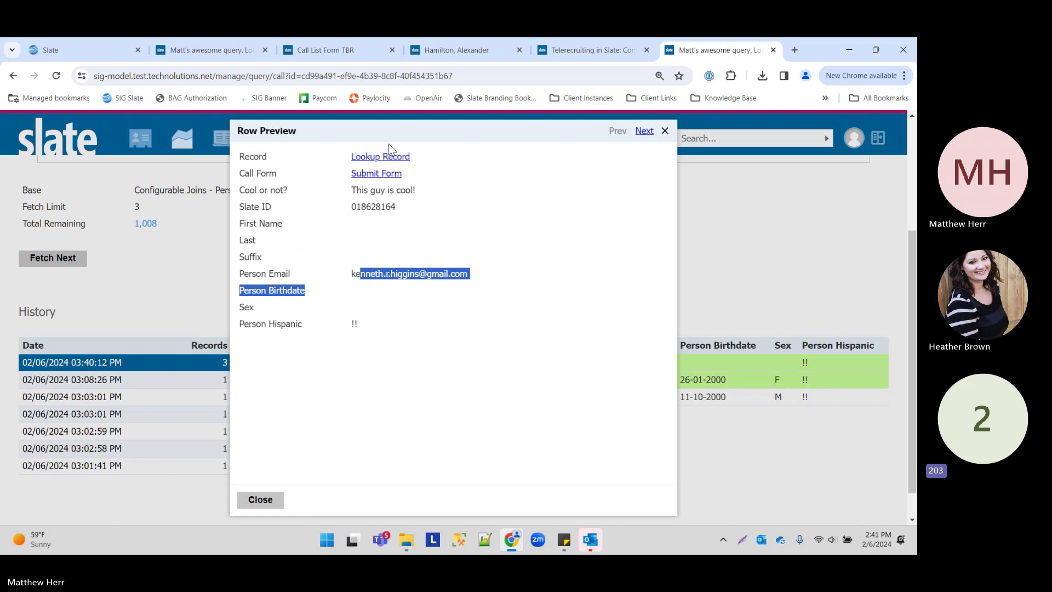
pyautogui.click(386, 156)
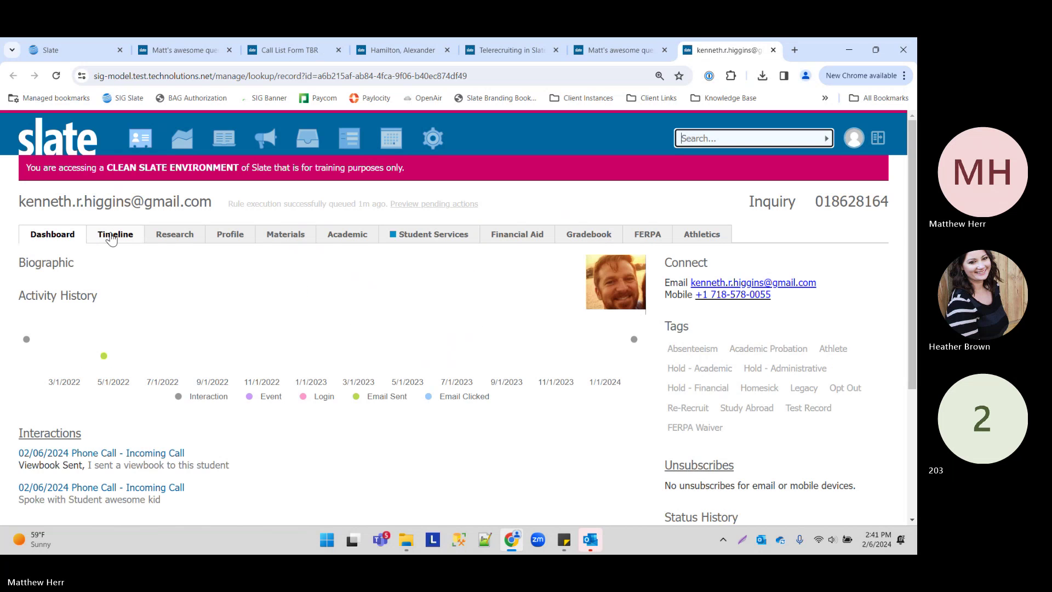
pyautogui.click(114, 235)
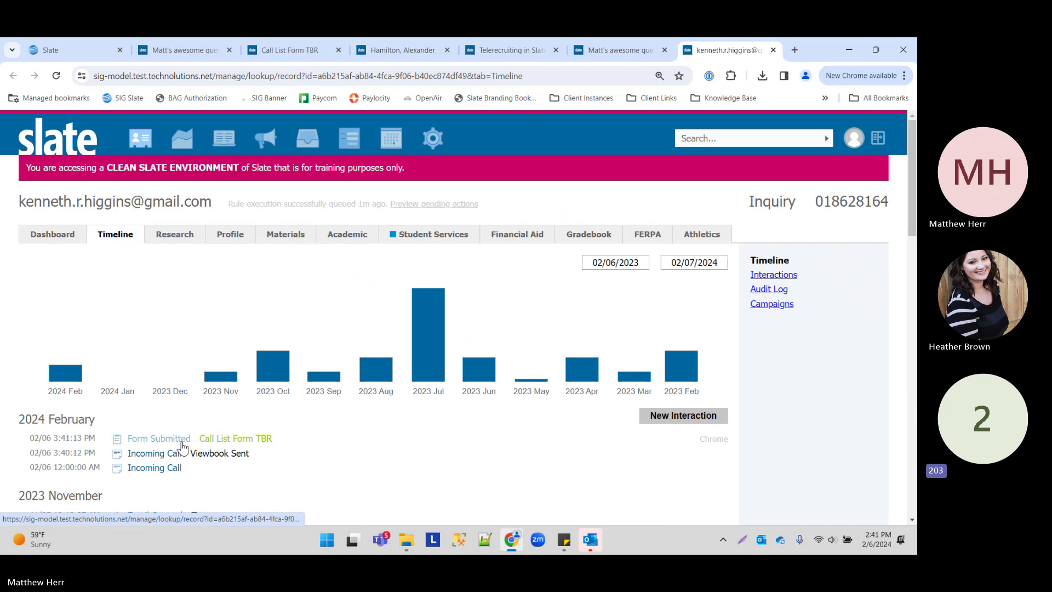
pyautogui.click(234, 442)
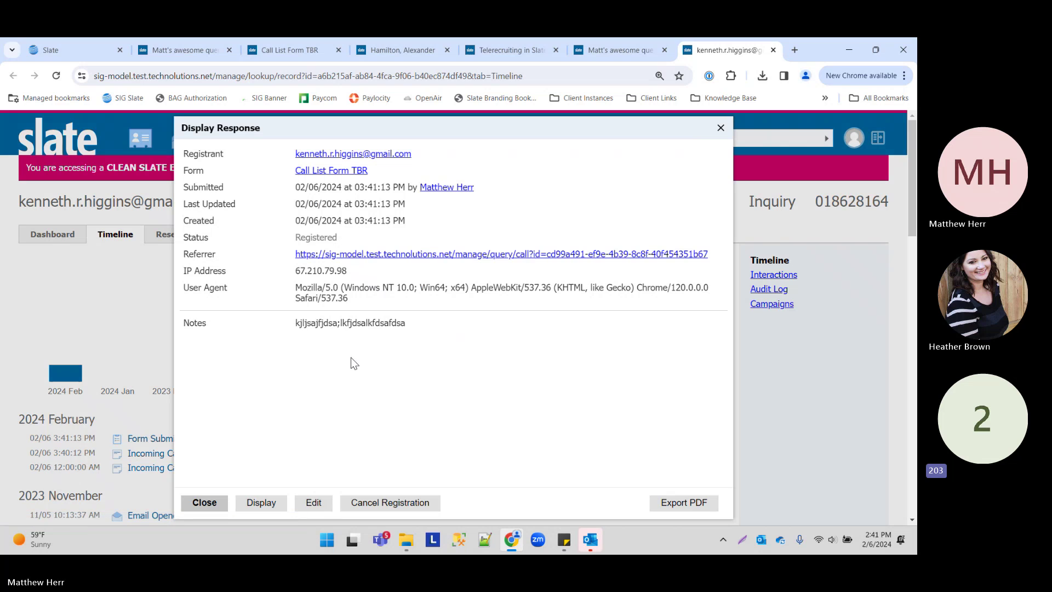
pyautogui.moveTo(290, 327); pyautogui.dragTo(436, 332)
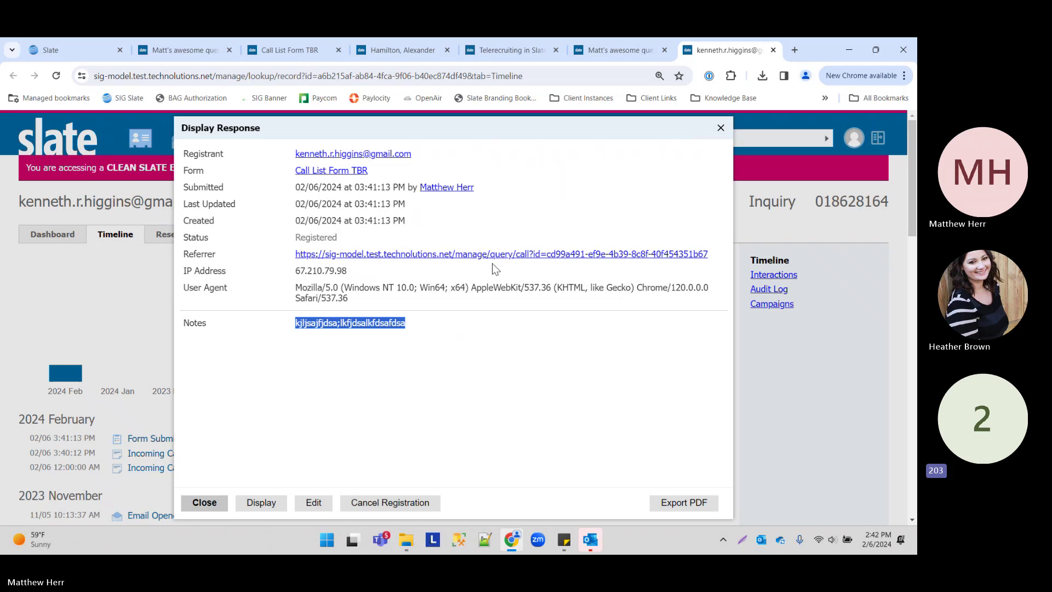
pyautogui.click(721, 127)
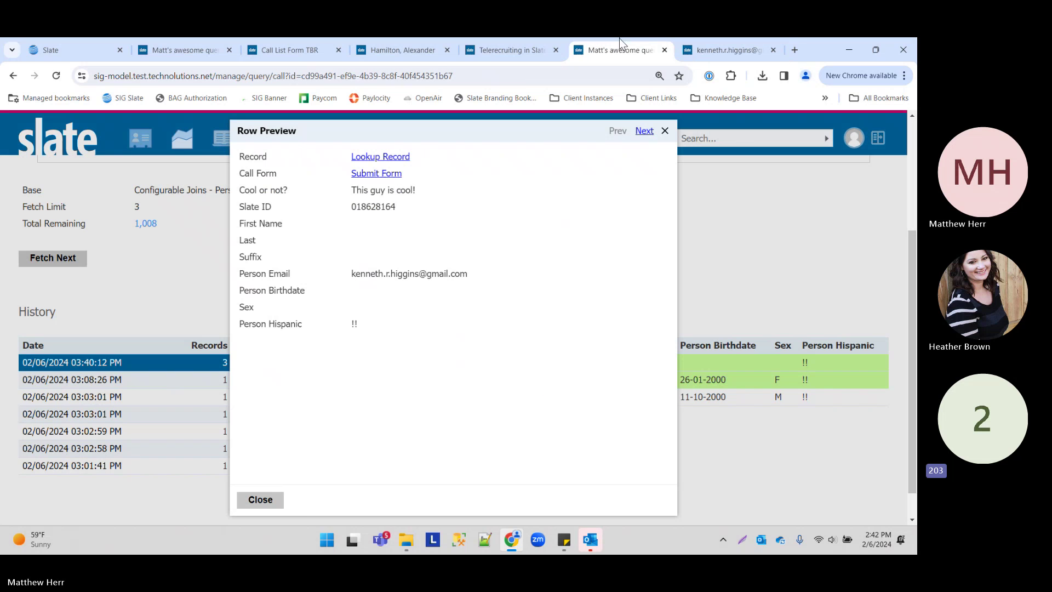
# - Close the row preview on the call list page and check the properties of the query on its edit page without saving
pyautogui.click(624, 50)
pyautogui.click(261, 498)
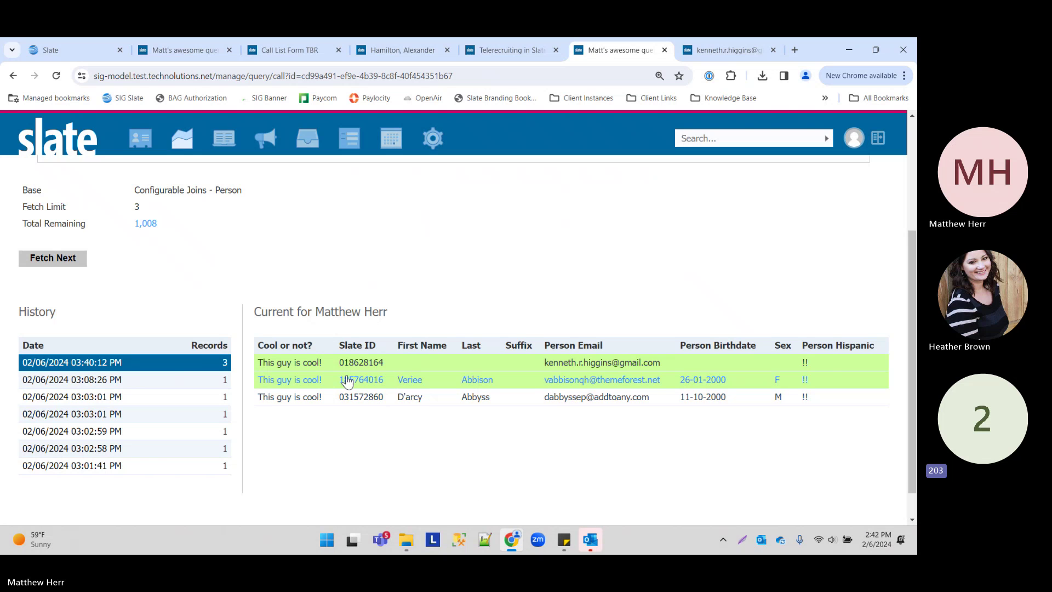
pyautogui.click(537, 46)
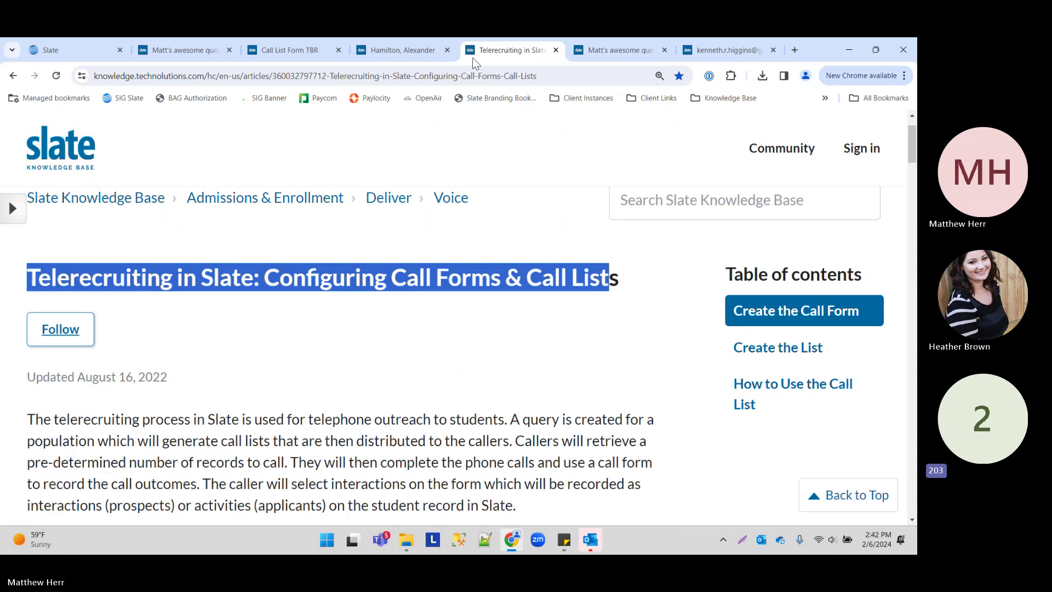
pyautogui.click(397, 46)
pyautogui.click(264, 45)
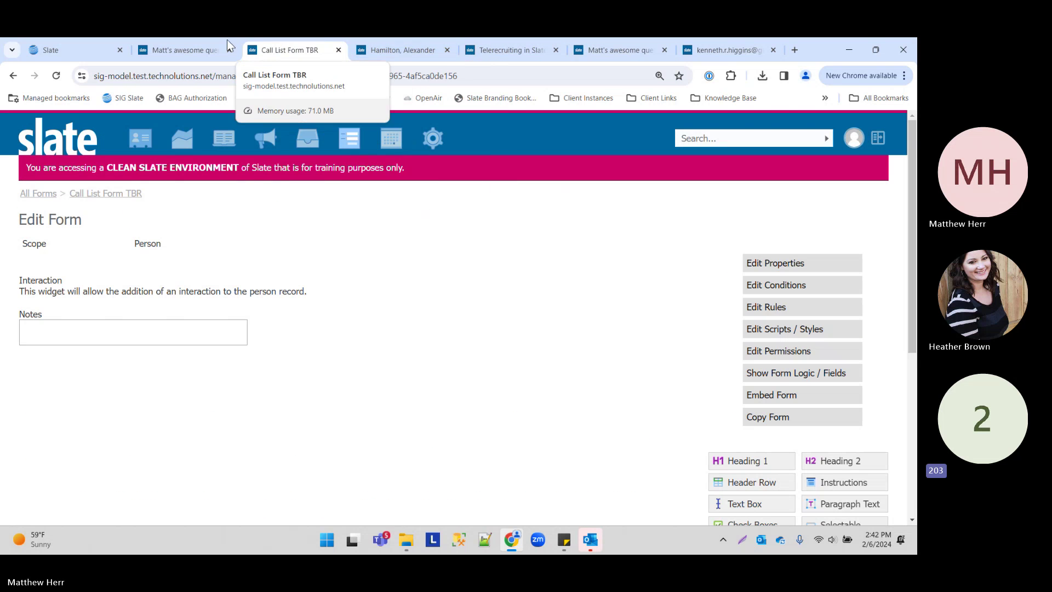
pyautogui.click(175, 47)
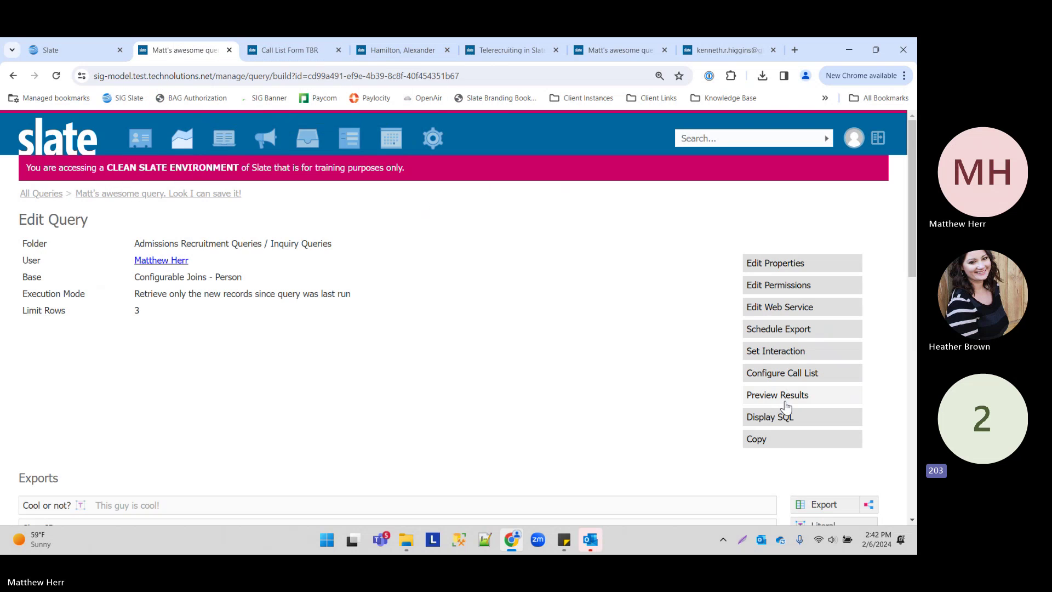
pyautogui.click(780, 261)
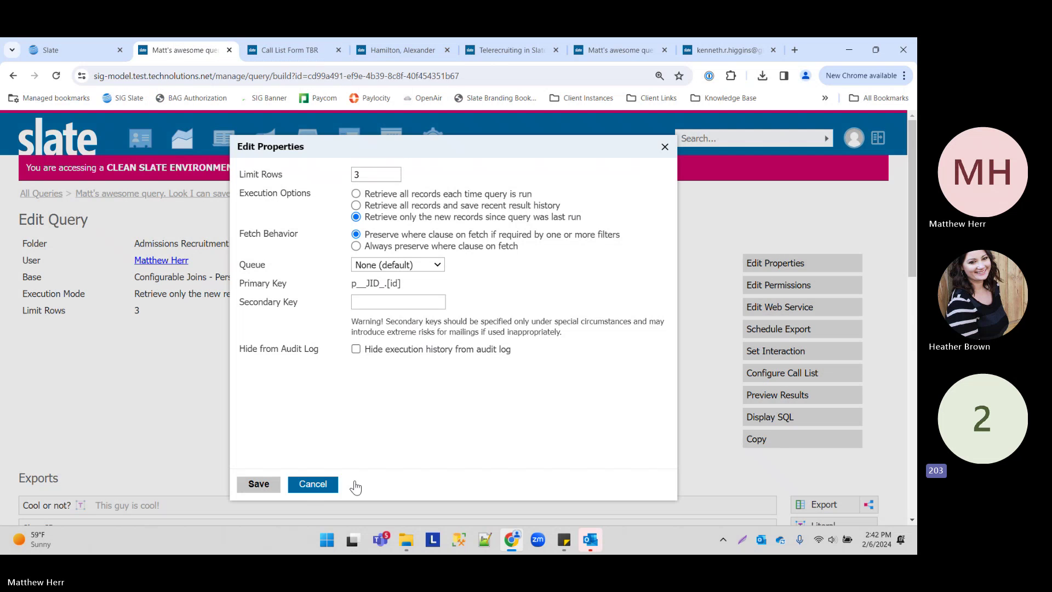
pyautogui.click(313, 485)
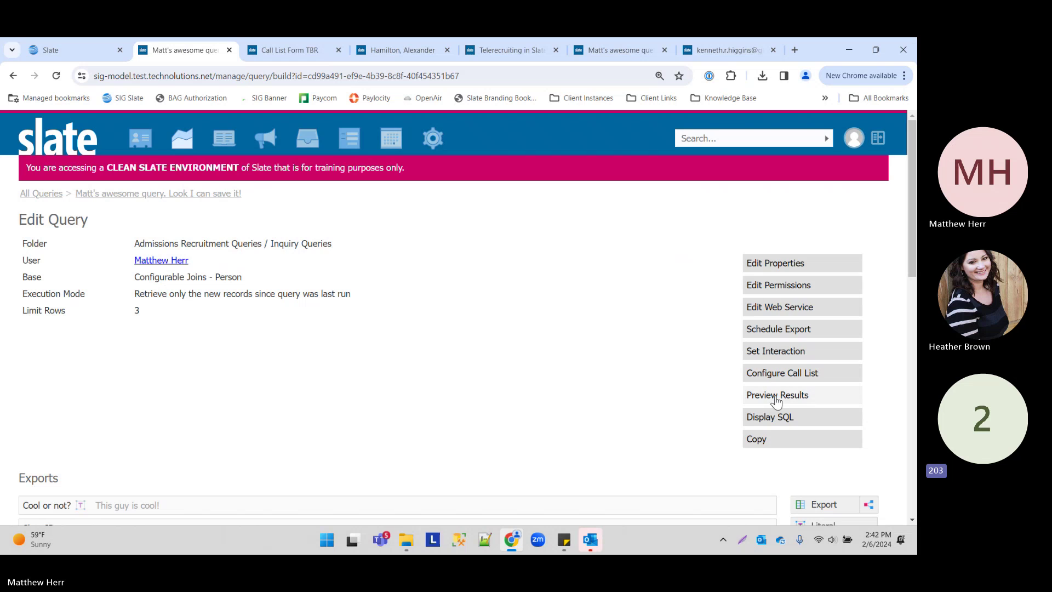
# - Enable Slate Voice in the query's call list configuration, choosing the first phone account and Last as the recipient
pyautogui.click(780, 374)
pyautogui.click(318, 193)
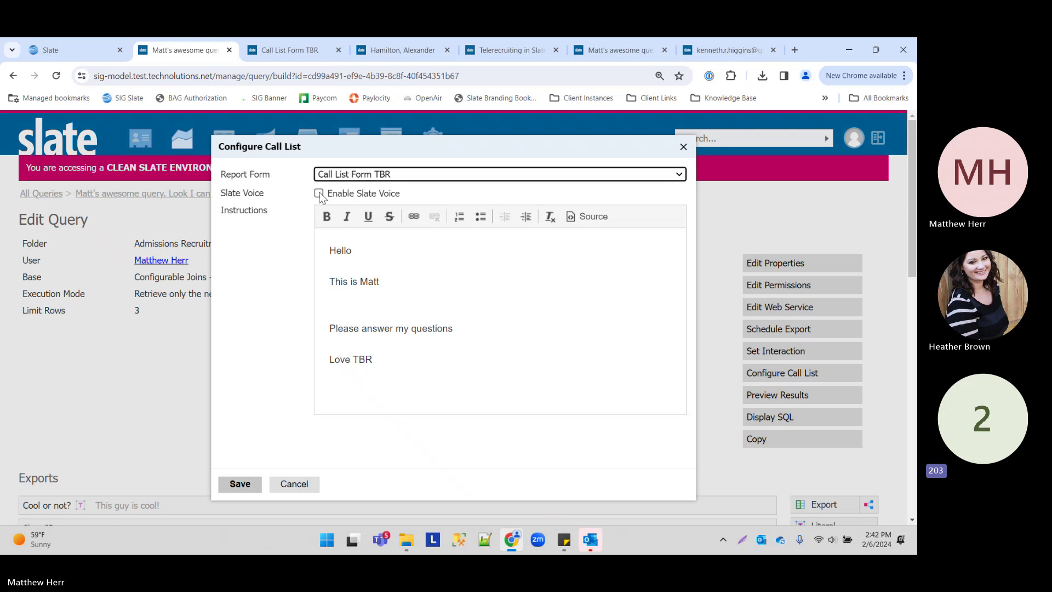
pyautogui.click(342, 212)
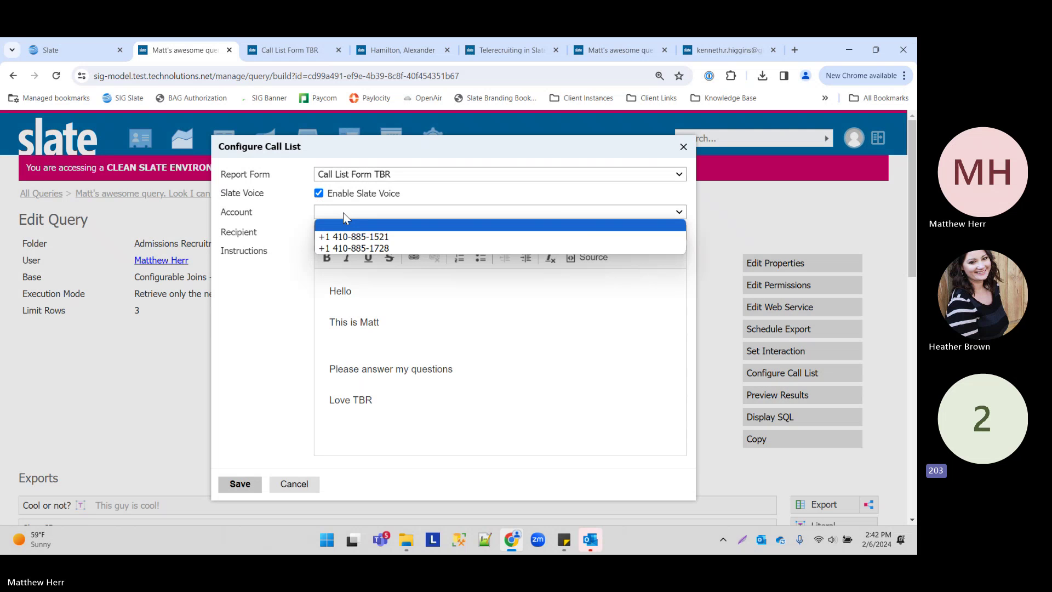
pyautogui.click(363, 237)
pyautogui.click(363, 236)
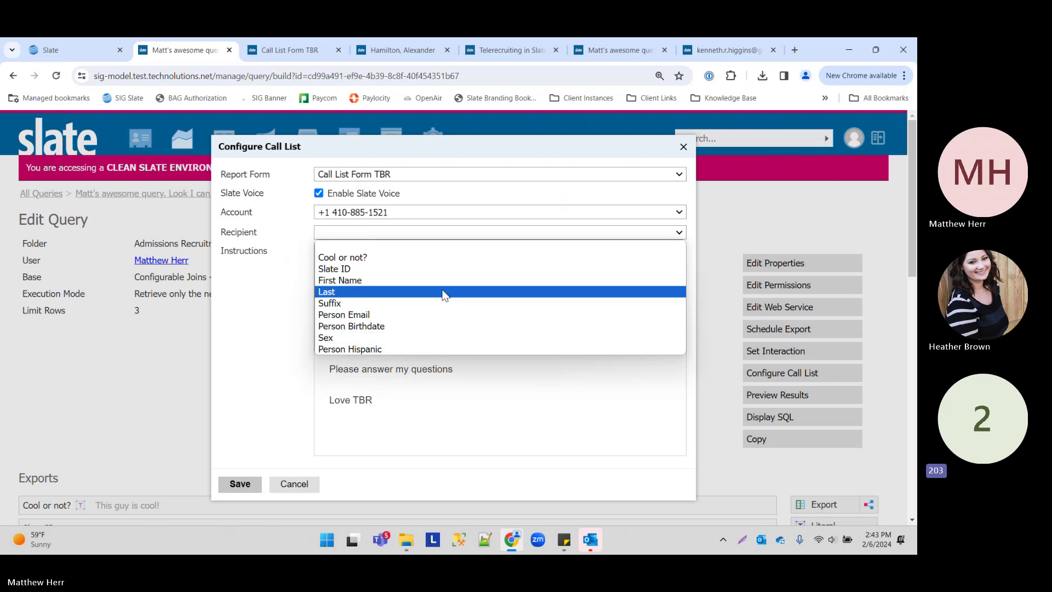
pyautogui.click(356, 291)
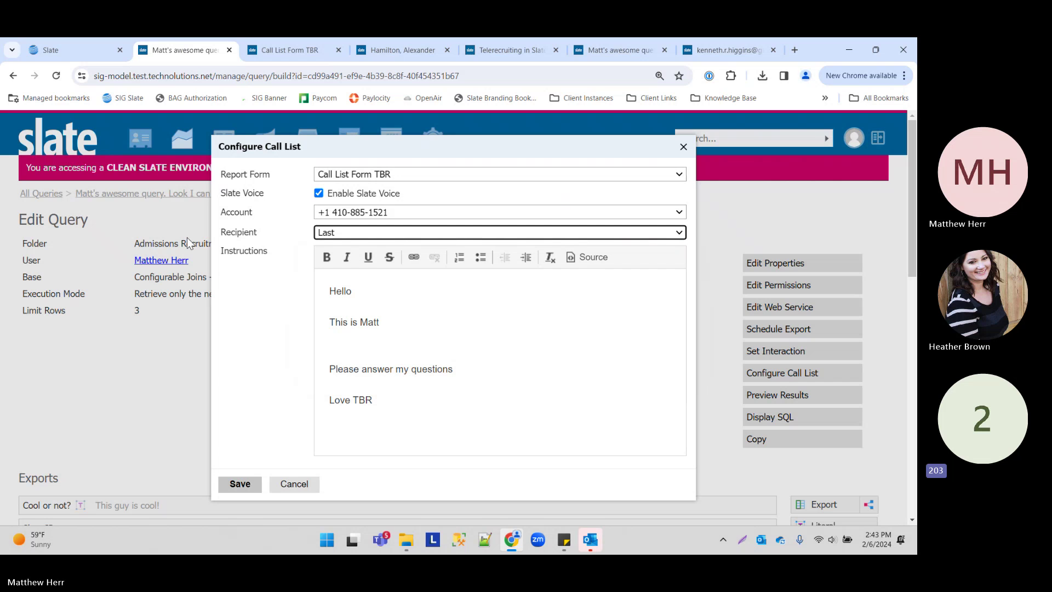
# - Clear the Slate Voice recipient and cancel the call list configuration
pyautogui.click(415, 231)
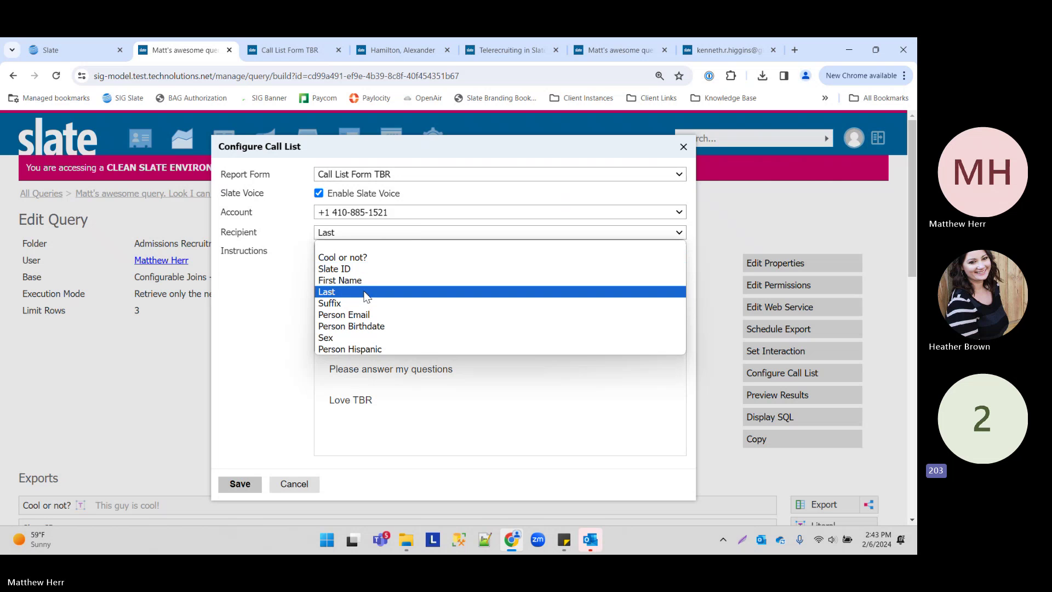
pyautogui.click(253, 249)
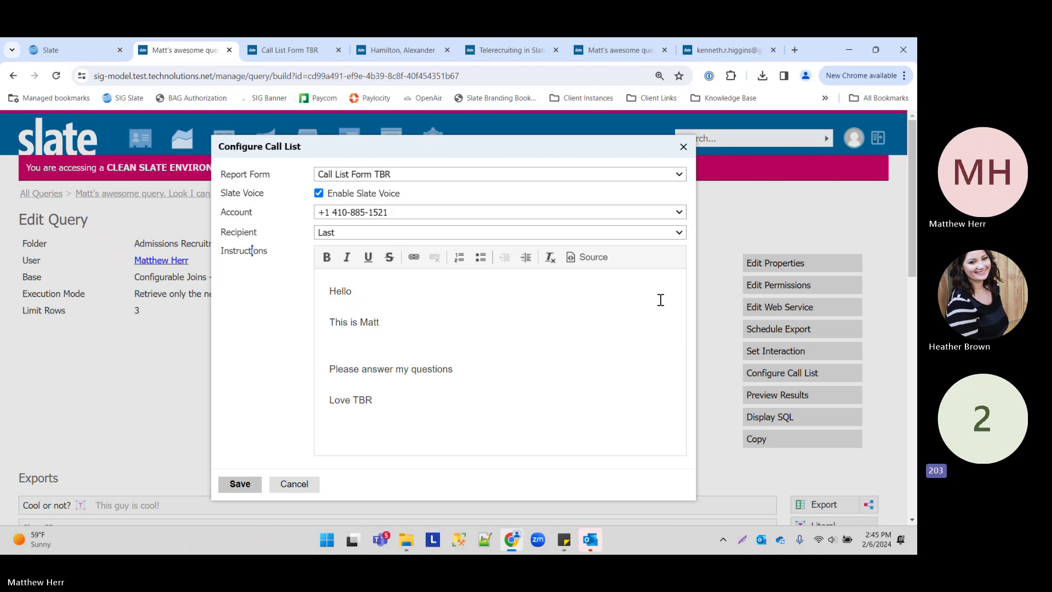
pyautogui.click(361, 231)
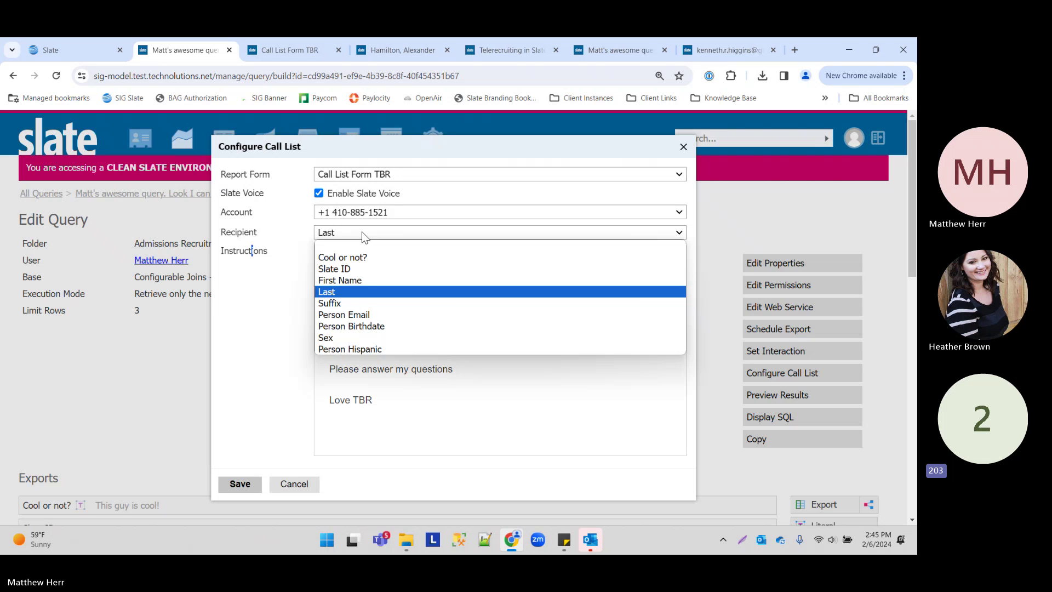
pyautogui.click(356, 247)
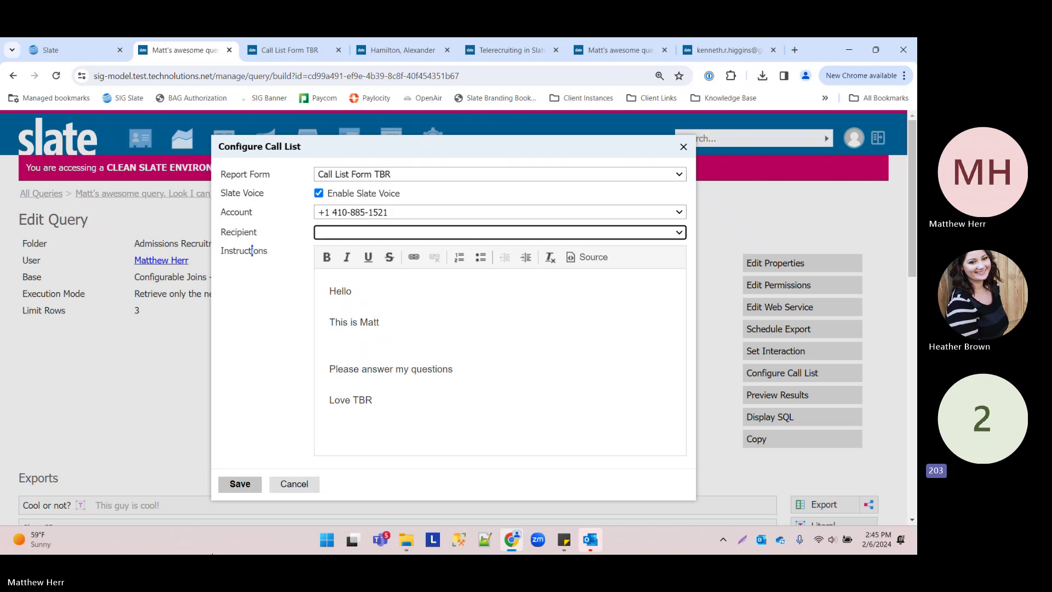
pyautogui.click(294, 484)
pyautogui.scroll(-4, 314, 387)
pyautogui.scroll(4, 314, 388)
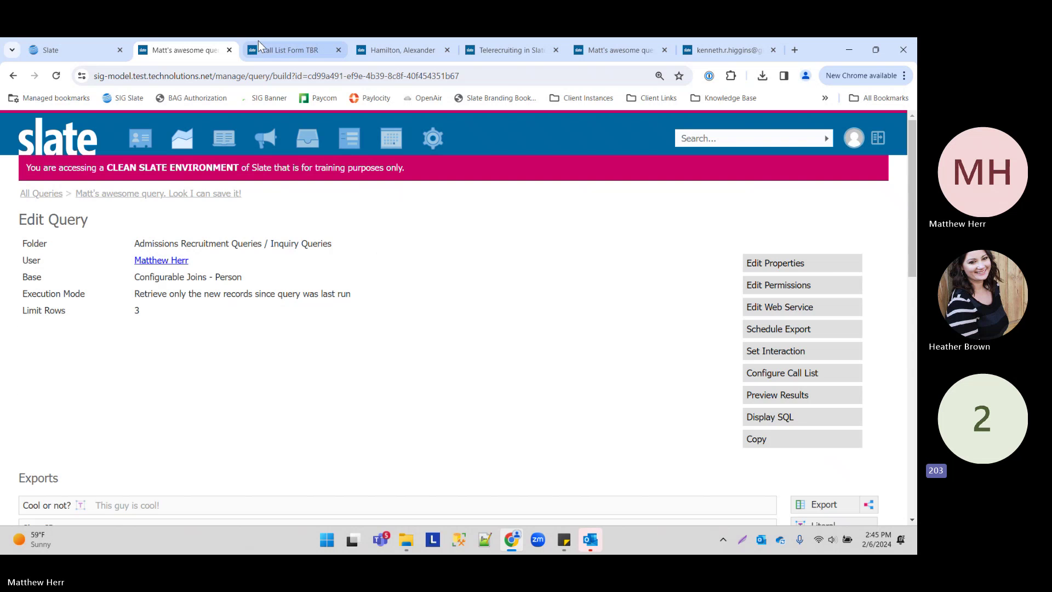
# - Review the earlier fetch batches in the call list page's history and return to the 02/06/2024 03:40:12 PM batch
pyautogui.click(723, 50)
pyautogui.click(608, 49)
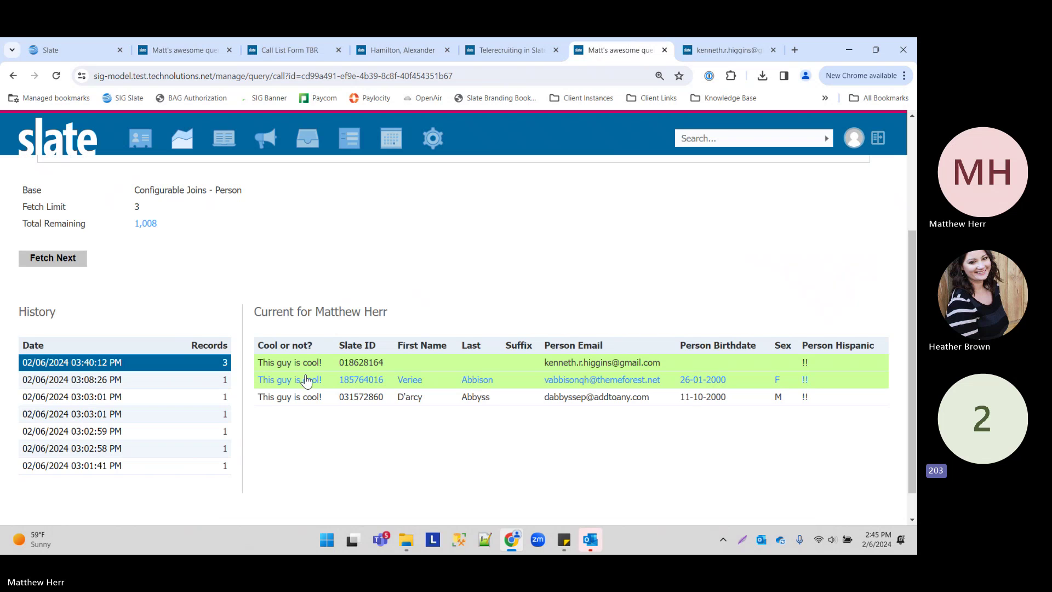
pyautogui.click(132, 384)
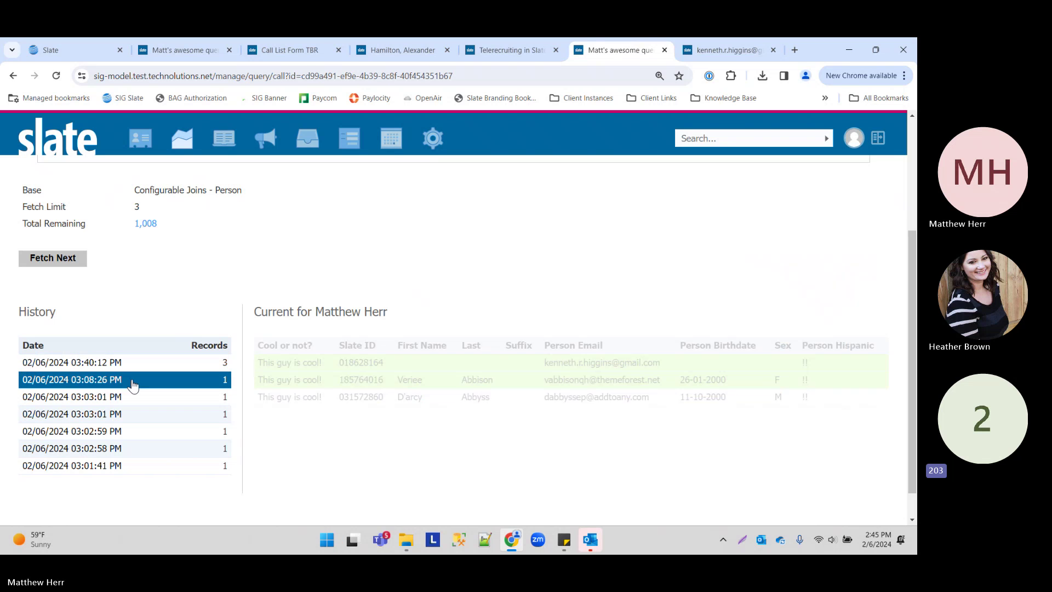
pyautogui.click(99, 397)
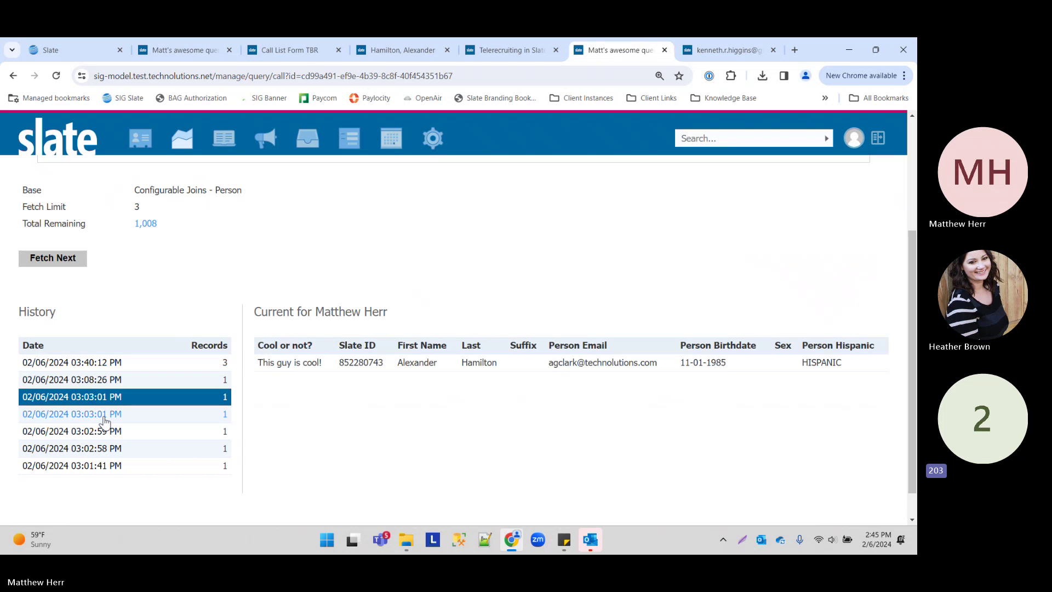
pyautogui.click(105, 417)
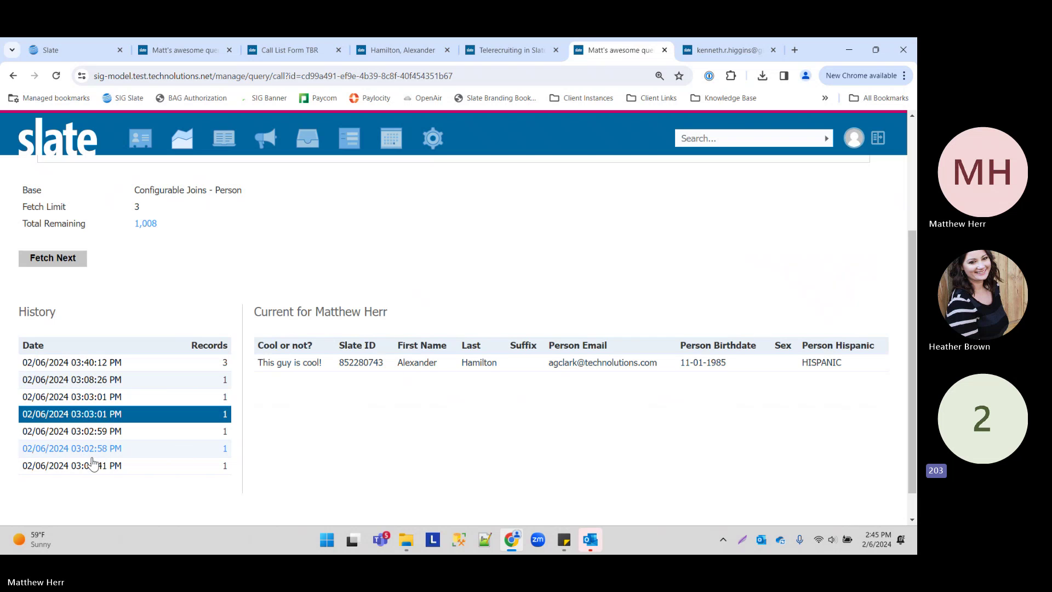
pyautogui.click(88, 364)
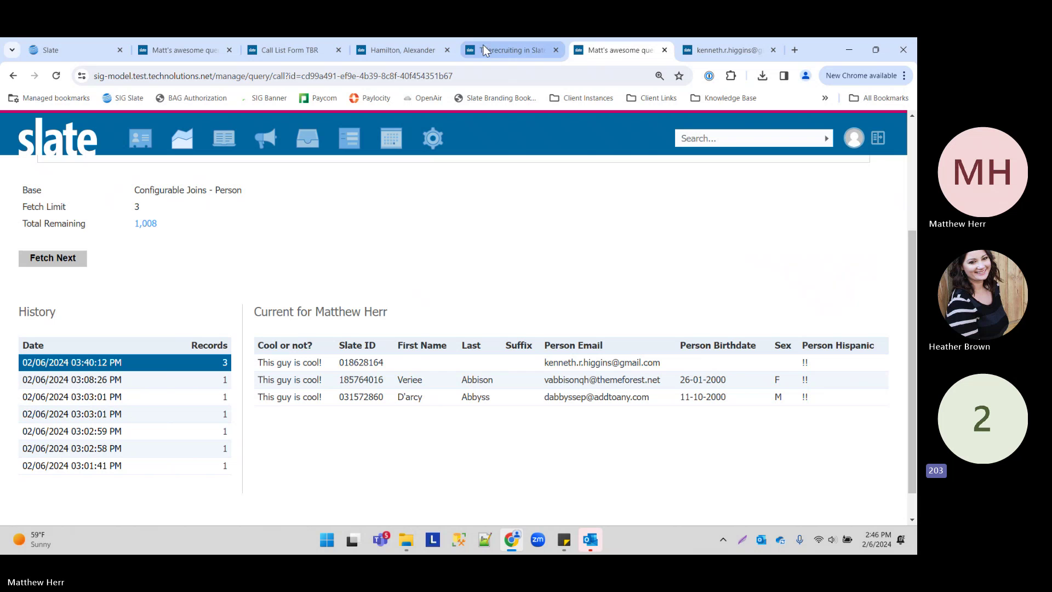
# - Go to the Call List Form TBR edit page and delete the Notes field from the form
pyautogui.click(373, 43)
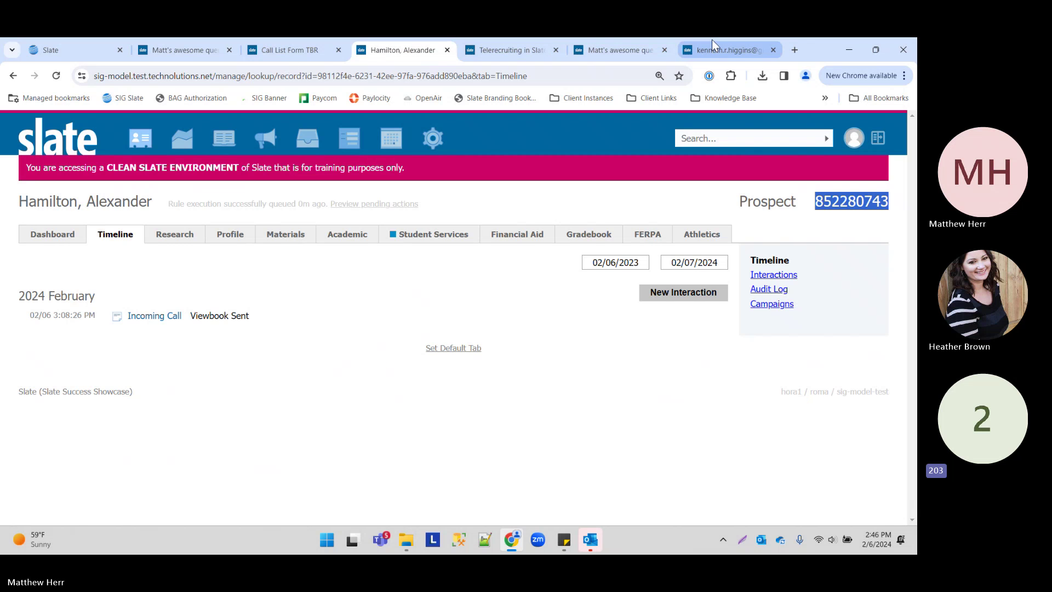
pyautogui.click(712, 43)
pyautogui.click(612, 45)
pyautogui.click(494, 43)
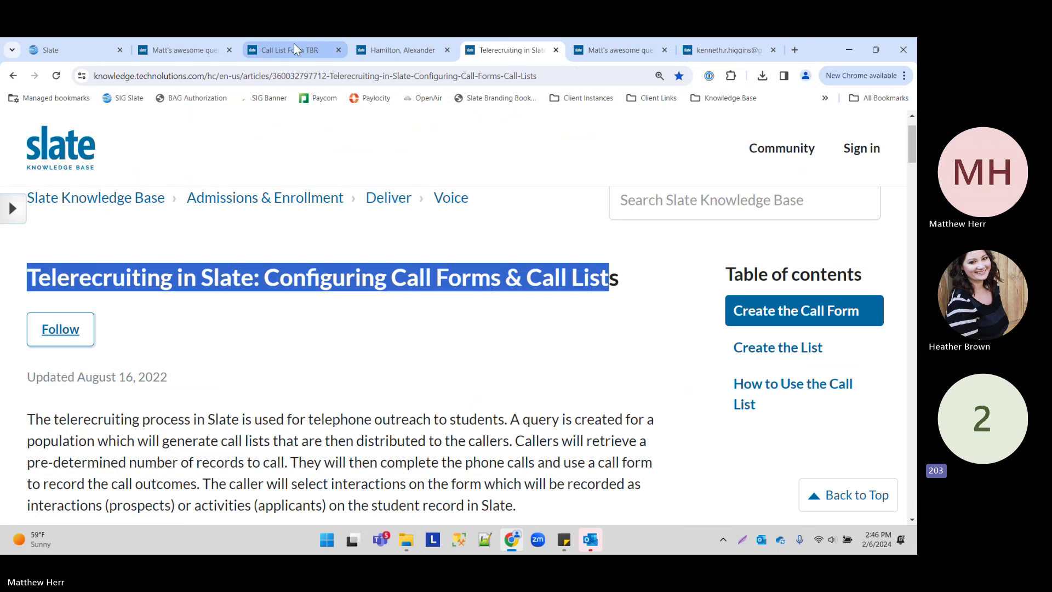
pyautogui.click(294, 45)
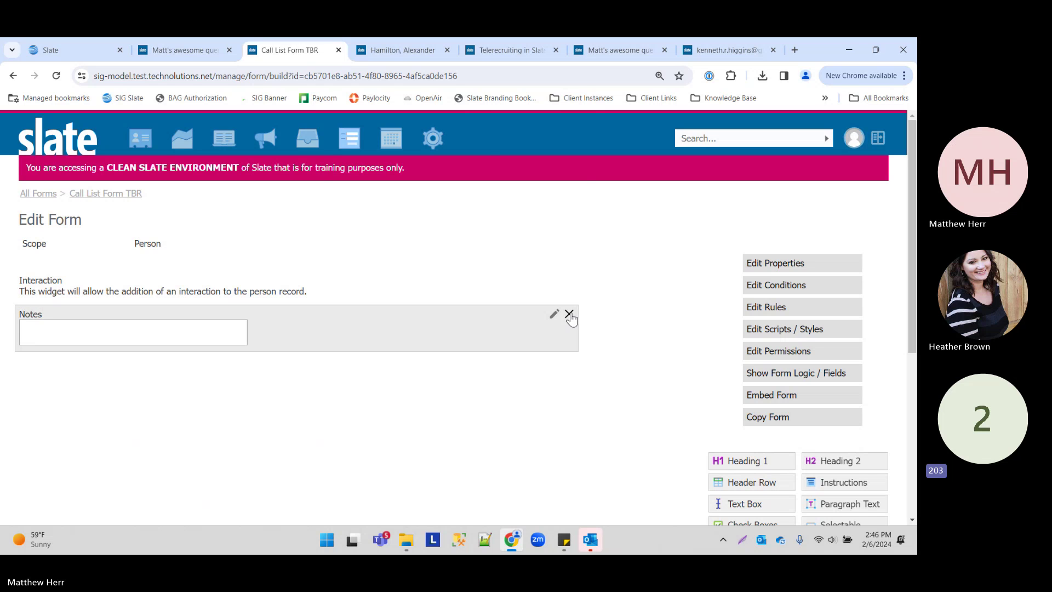
pyautogui.click(569, 313)
pyautogui.click(510, 150)
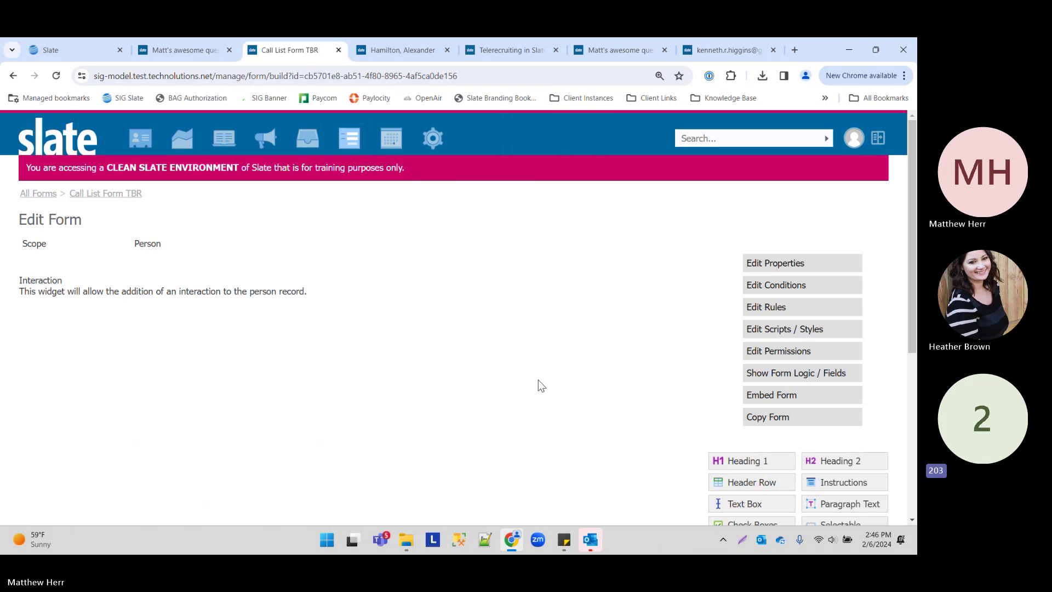
# - Add a select list field below the Interaction widget and map it to the system field Interaction: Code
pyautogui.scroll(-3, 570, 362)
pyautogui.scroll(2, 668, 294)
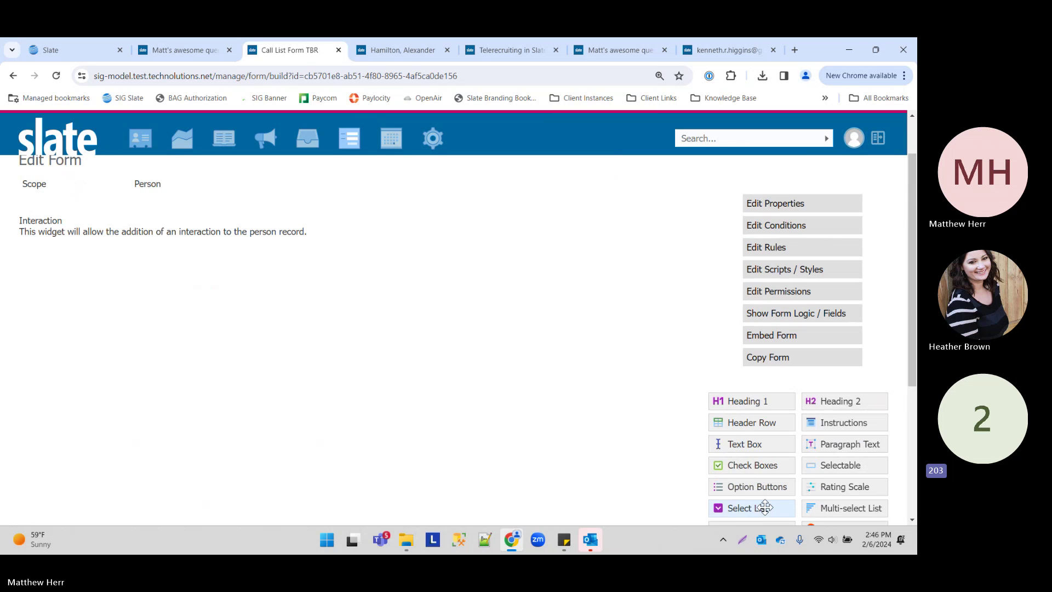
pyautogui.moveTo(763, 507); pyautogui.dragTo(302, 299)
pyautogui.click(297, 316)
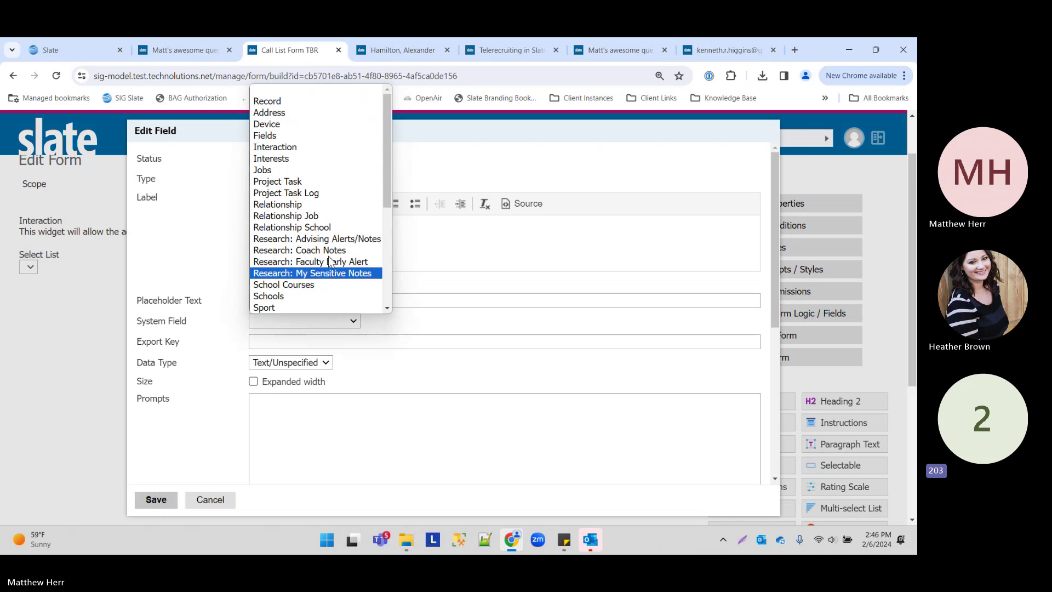
pyautogui.click(315, 148)
pyautogui.click(436, 324)
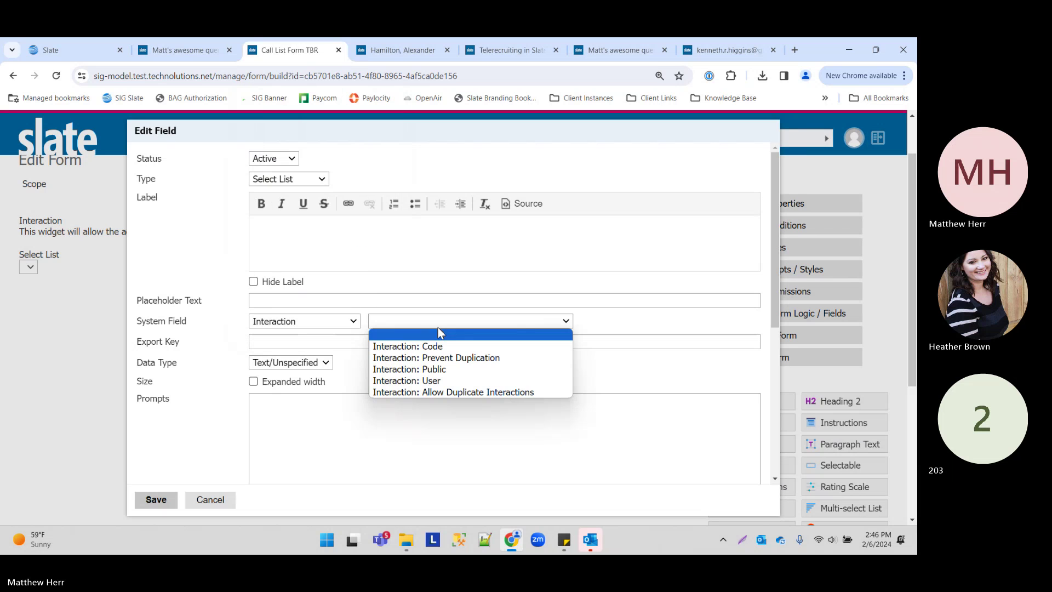
pyautogui.click(469, 343)
# - Override the system prompts of the select list and keep only Phone Call, Phone Call - Incoming Call and Phone Call - Outgoing Call
pyautogui.scroll(-2, 335, 290)
pyautogui.scroll(-1, 339, 265)
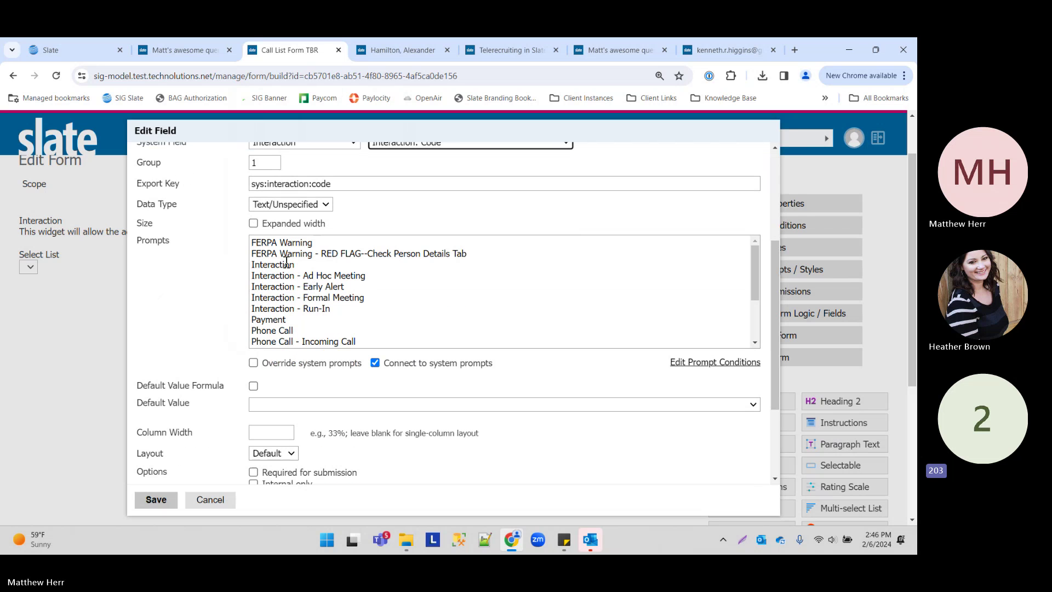
pyautogui.moveTo(258, 243); pyautogui.dragTo(408, 318)
pyautogui.click(262, 364)
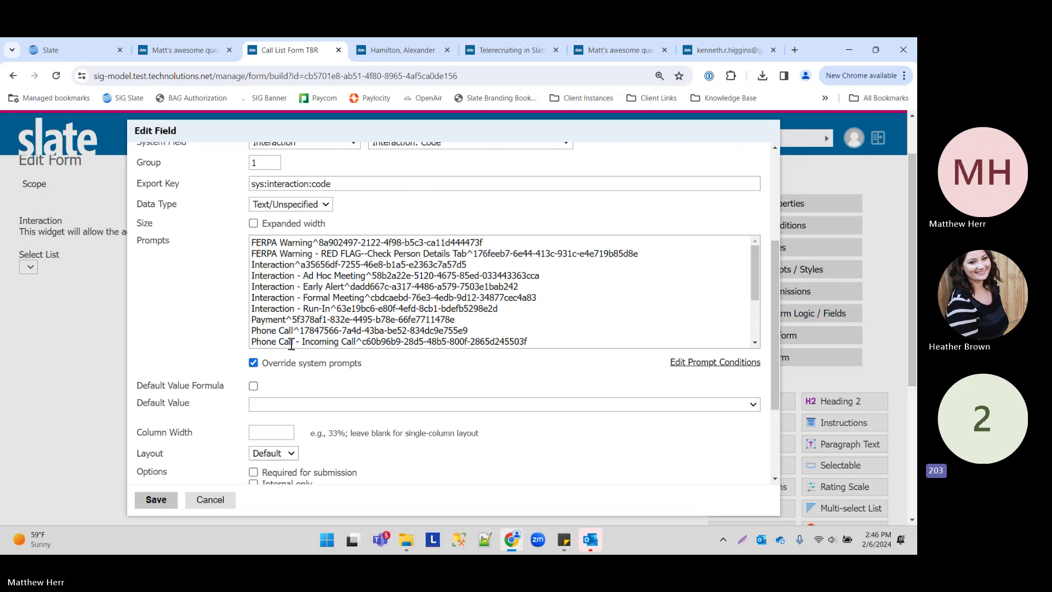
pyautogui.scroll(1, 315, 327)
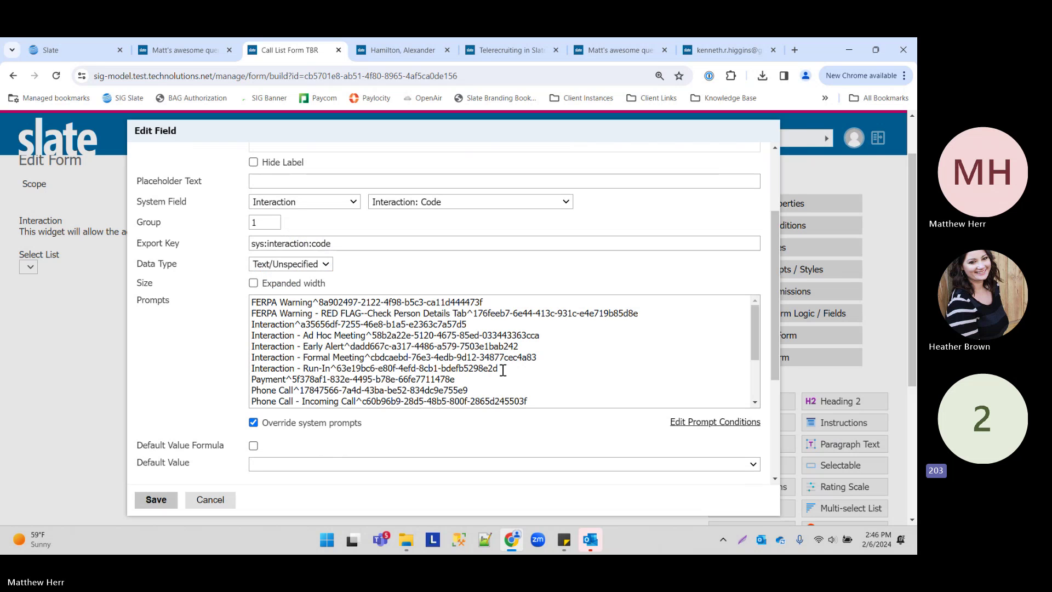
pyautogui.moveTo(502, 370); pyautogui.dragTo(120, 196)
pyautogui.press('BackSpace')
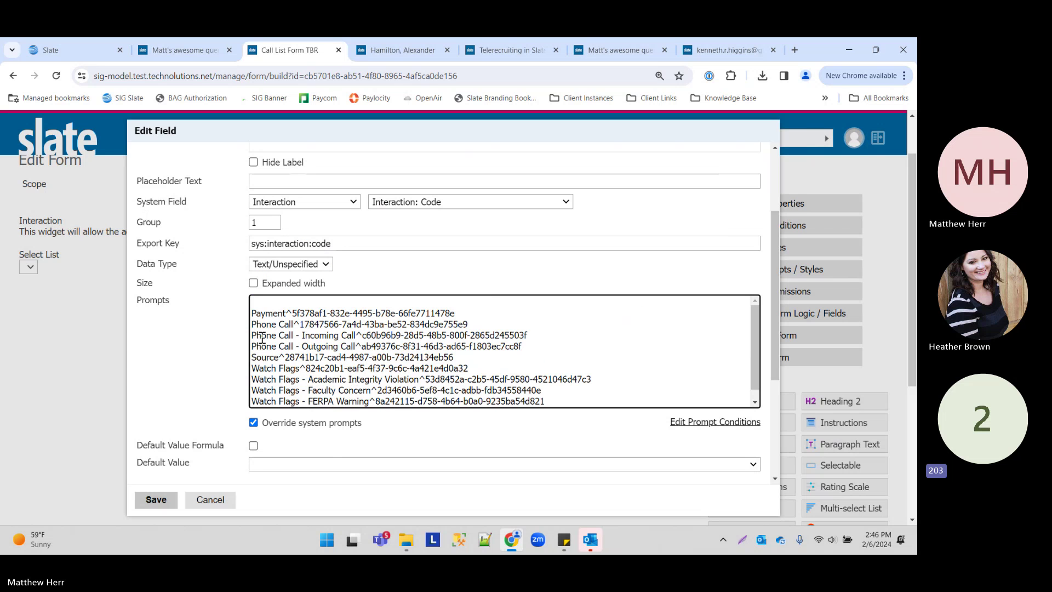
pyautogui.moveTo(460, 311); pyautogui.dragTo(141, 288)
pyautogui.press('BackSpace')
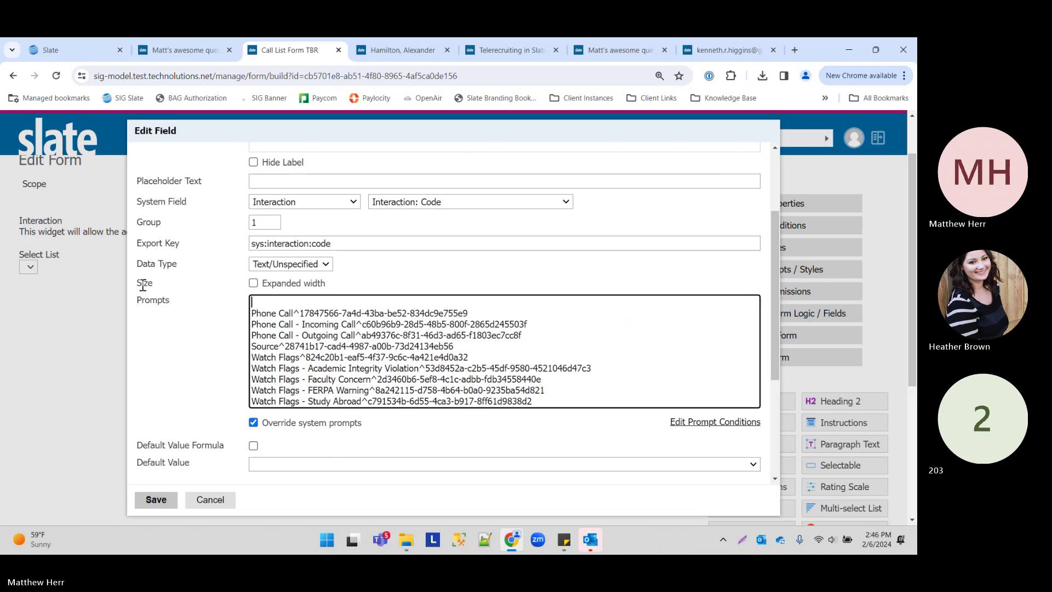
pyautogui.moveTo(253, 335); pyautogui.dragTo(710, 432)
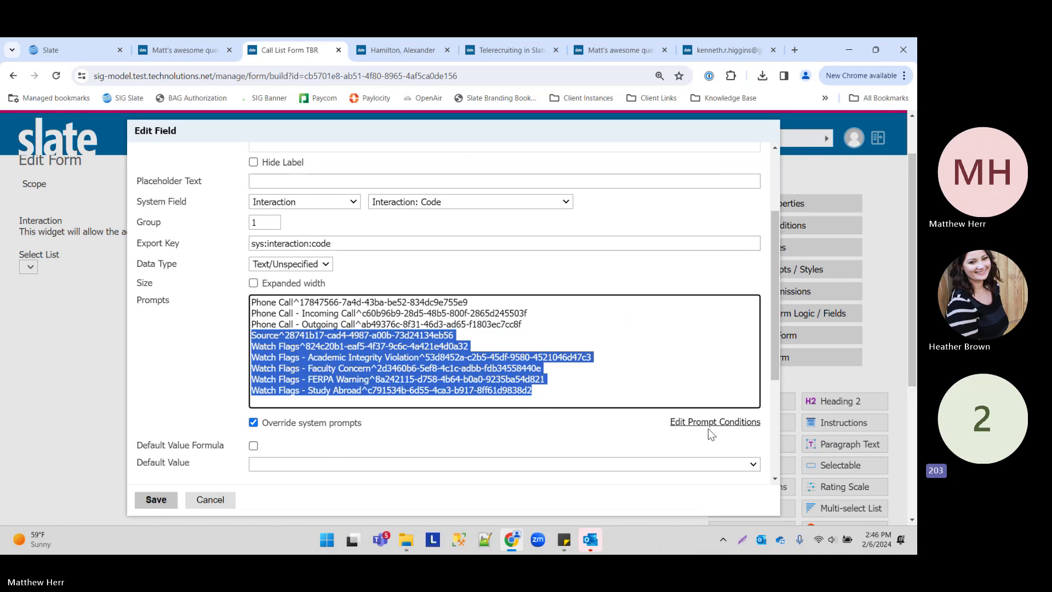
pyautogui.press('BackSpace')
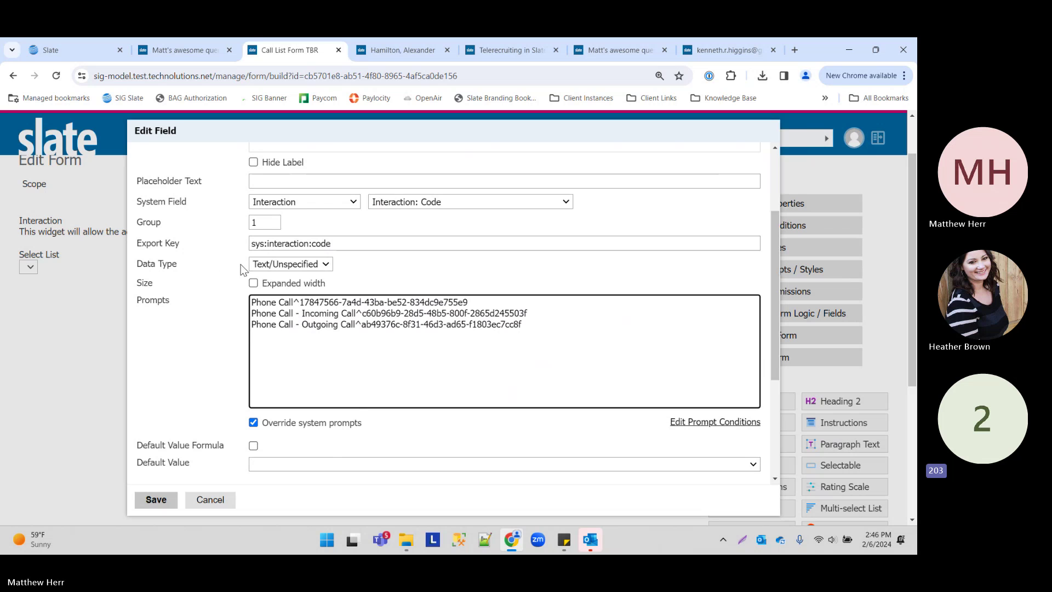
# - Set the select list's default value to Phone Call - Outgoing Call and save the field
pyautogui.scroll(-2, 284, 332)
pyautogui.click(307, 343)
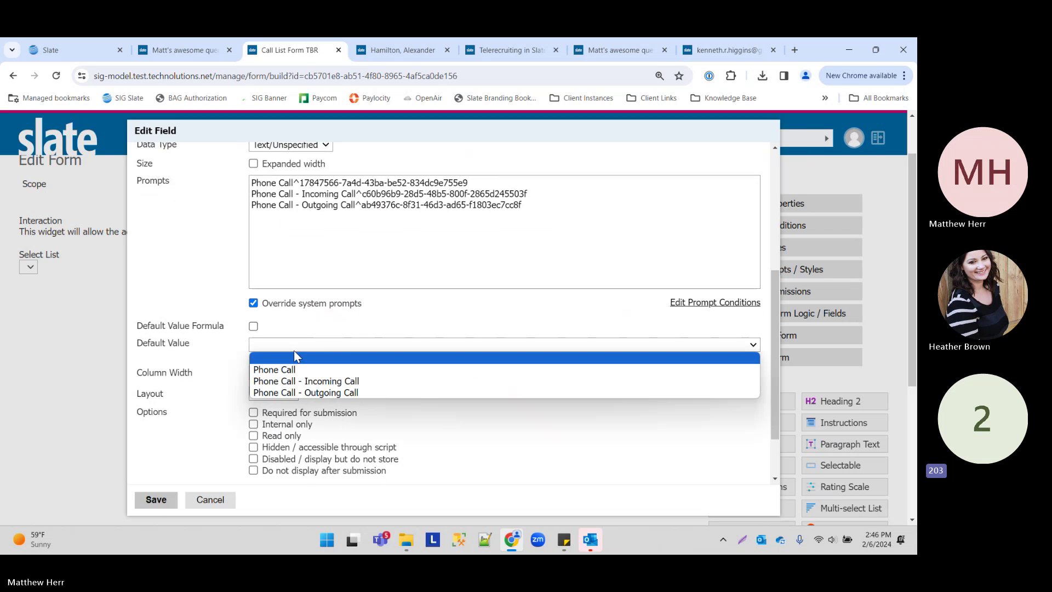
pyautogui.click(354, 393)
pyautogui.click(157, 499)
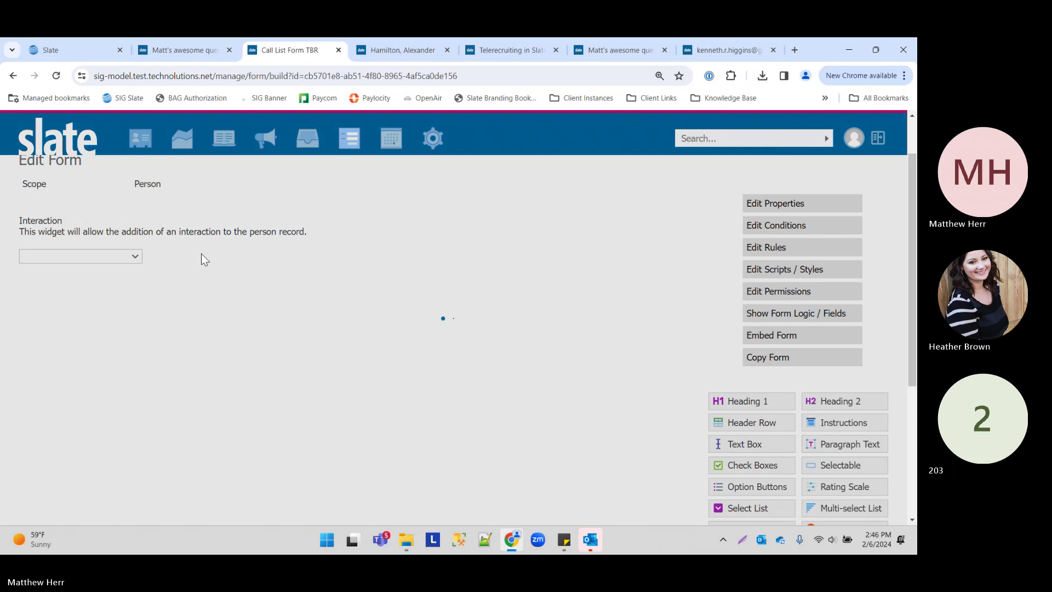
# - Label the select list field "Code" and reduce its prompts to Phone Call - Outgoing Call only
pyautogui.click(364, 239)
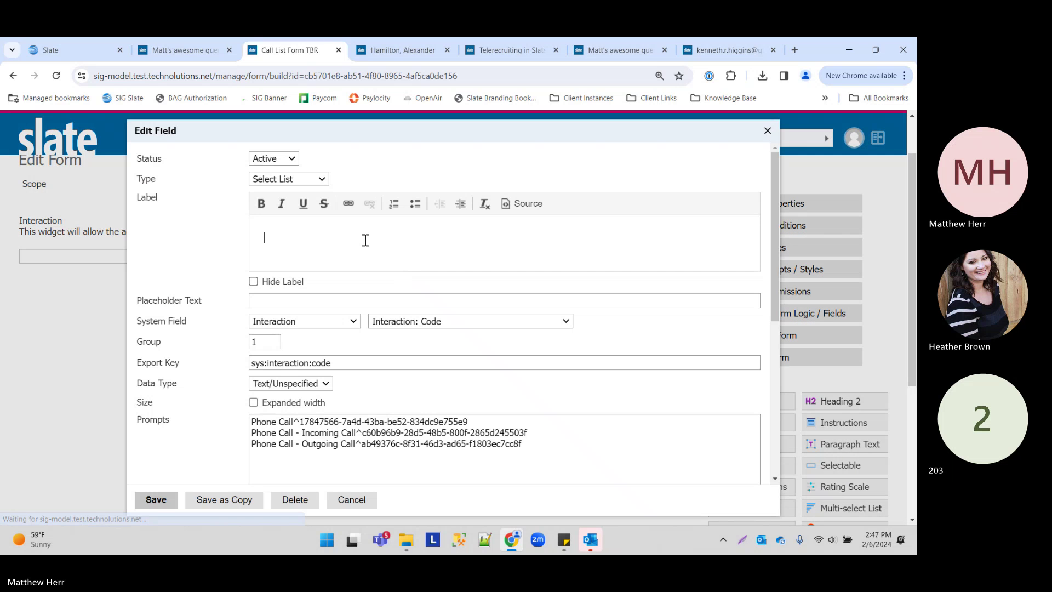
pyautogui.write('Code')
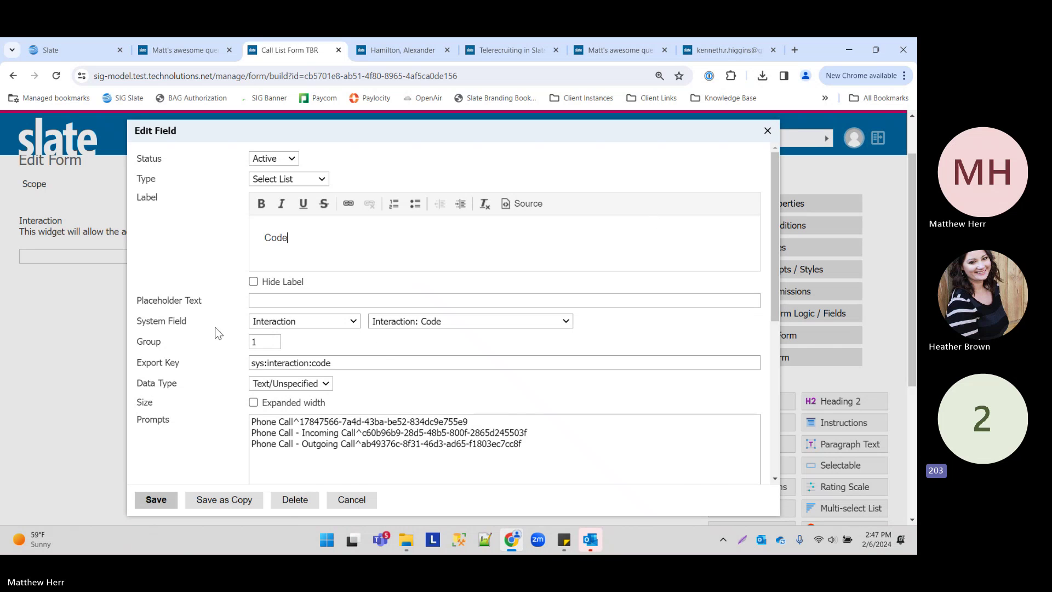
pyautogui.scroll(-1, 301, 418)
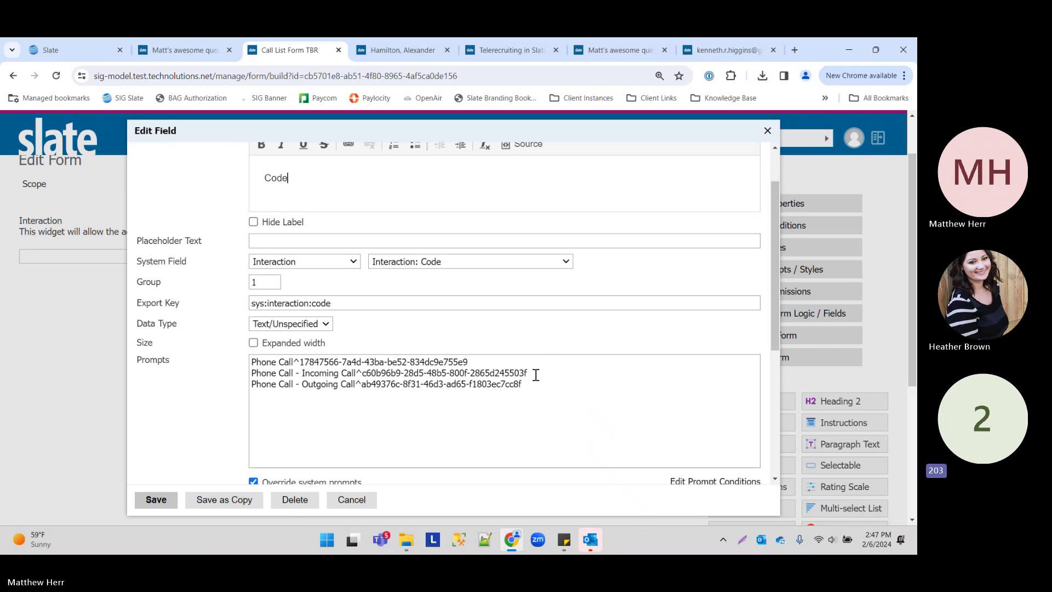
pyautogui.moveTo(535, 373); pyautogui.dragTo(126, 326)
pyautogui.press('Delete')
pyautogui.press('Delete')
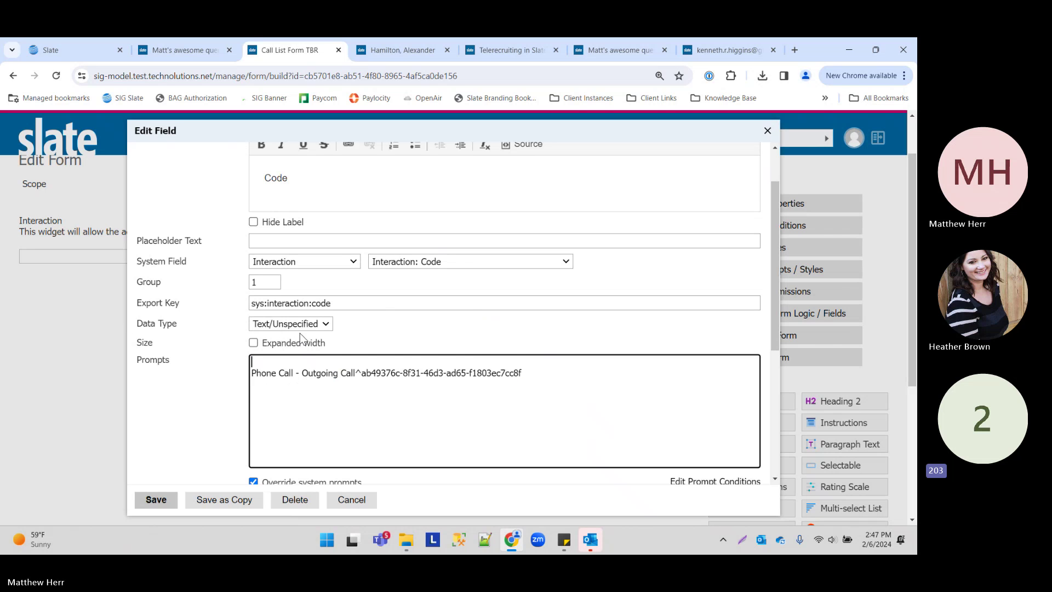
pyautogui.scroll(-2, 319, 362)
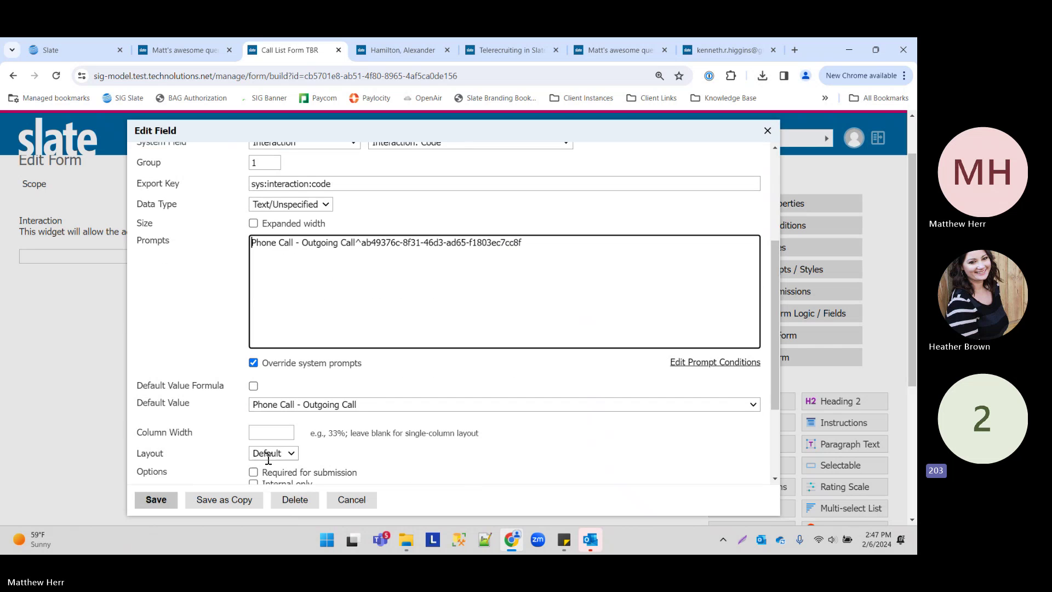
# - Save the Code field, add a text box labelled "Subject" below it and map it to the system field Interaction: Public Comments
pyautogui.click(158, 498)
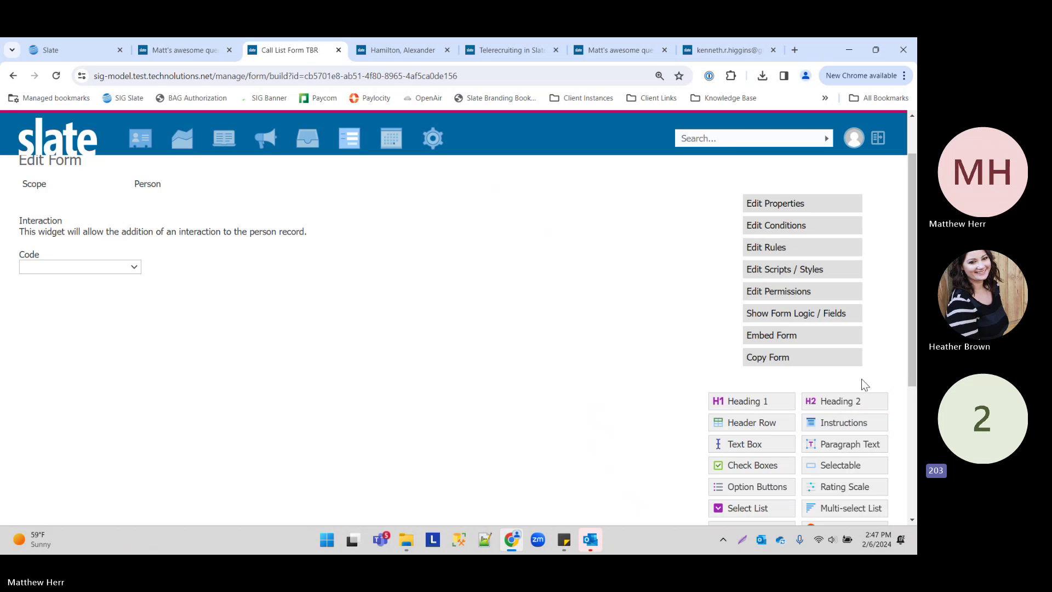
pyautogui.moveTo(766, 444); pyautogui.dragTo(230, 293)
pyautogui.write('S')
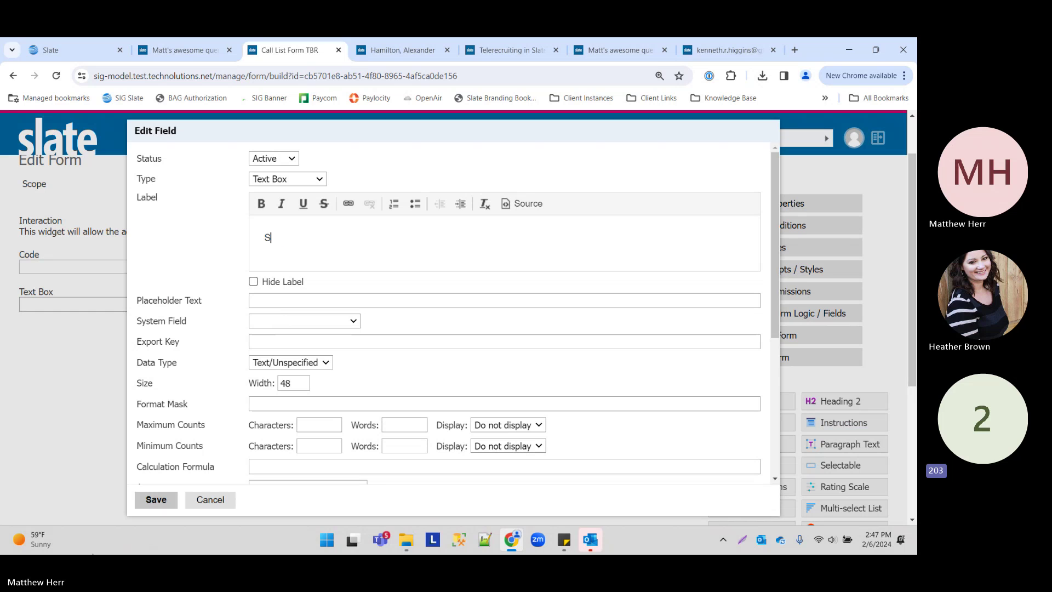
pyautogui.write('ubject')
pyautogui.click(301, 327)
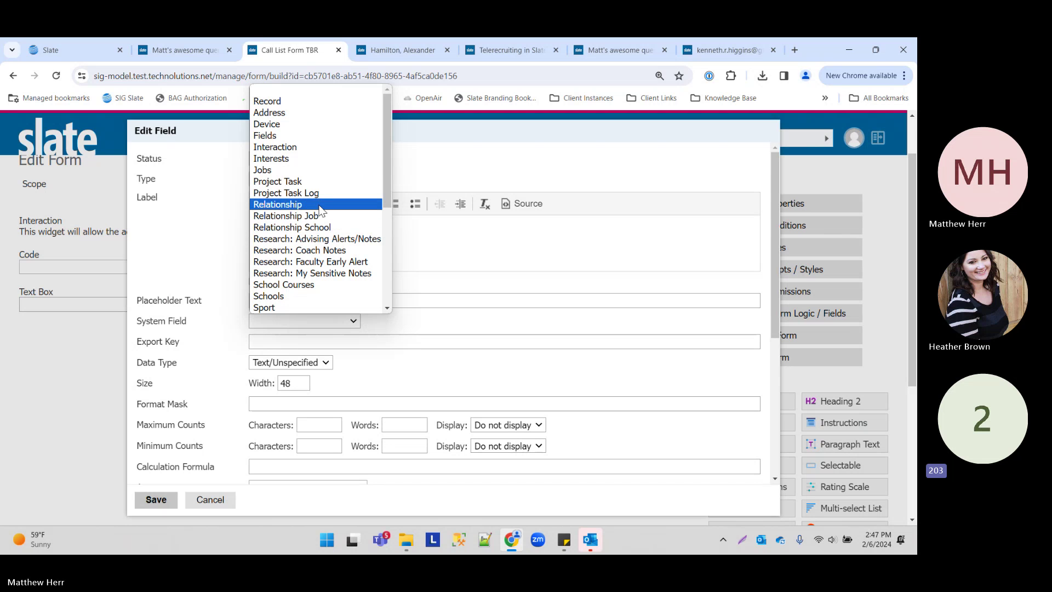
pyautogui.click(322, 148)
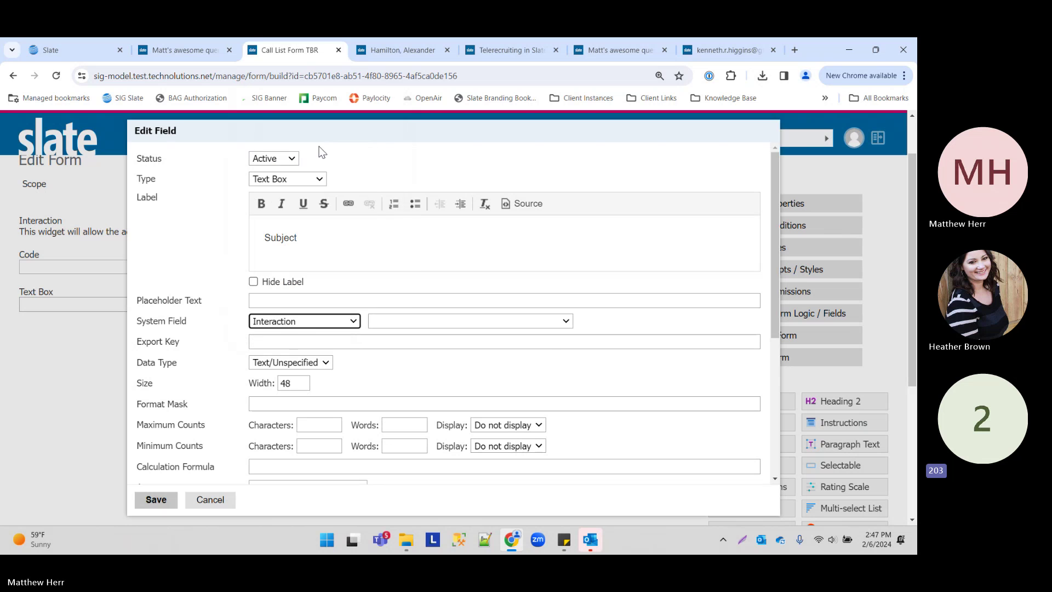
pyautogui.click(409, 319)
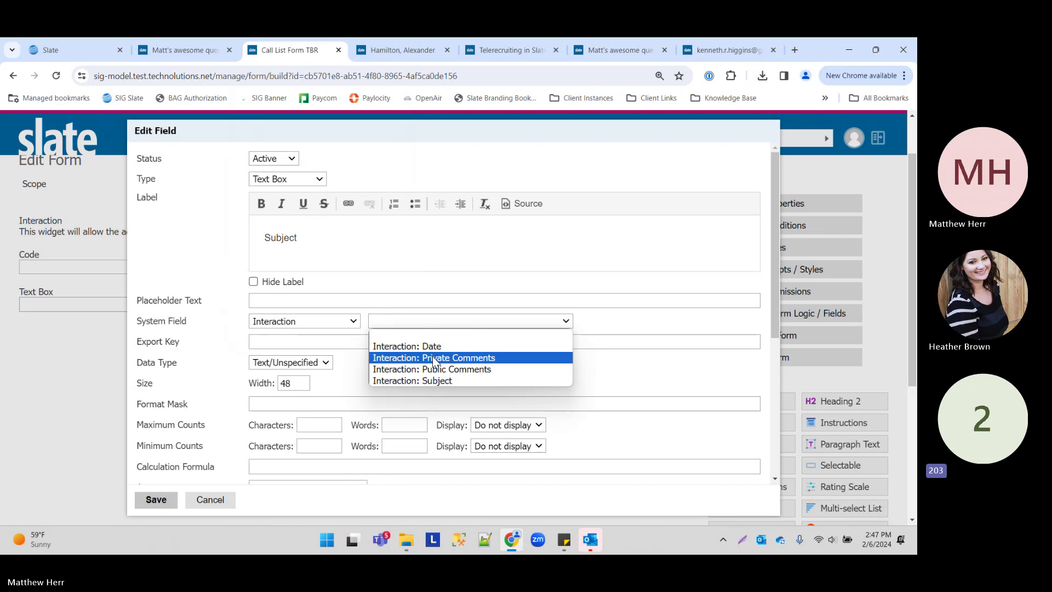
pyautogui.click(460, 368)
# - Set the Subject field's default value to "THIS IS A PHONE CALL", save it, and recheck the saved setting
pyautogui.scroll(-2, 257, 431)
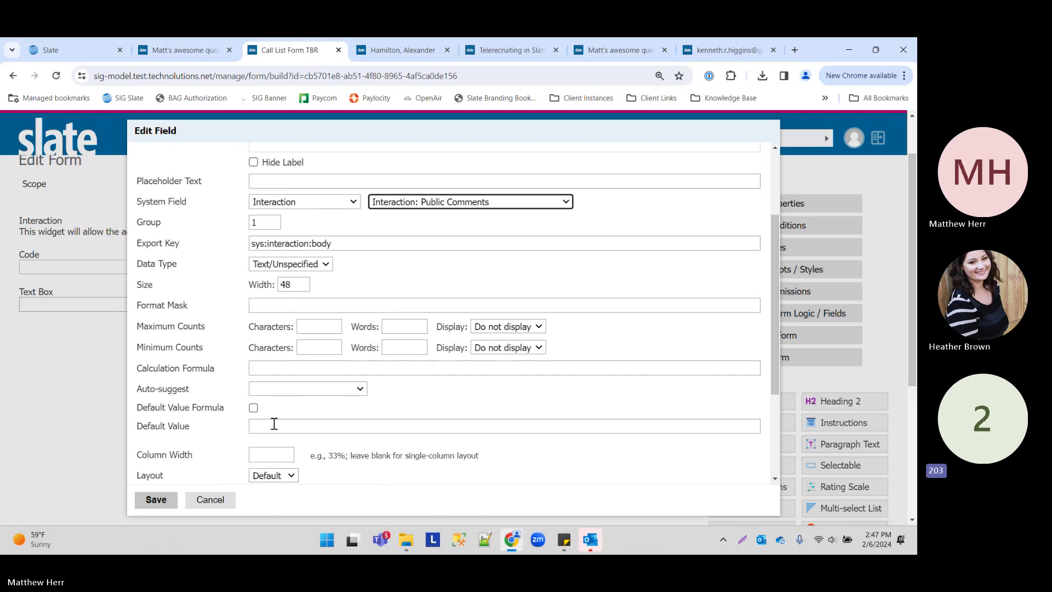
pyautogui.click(272, 425)
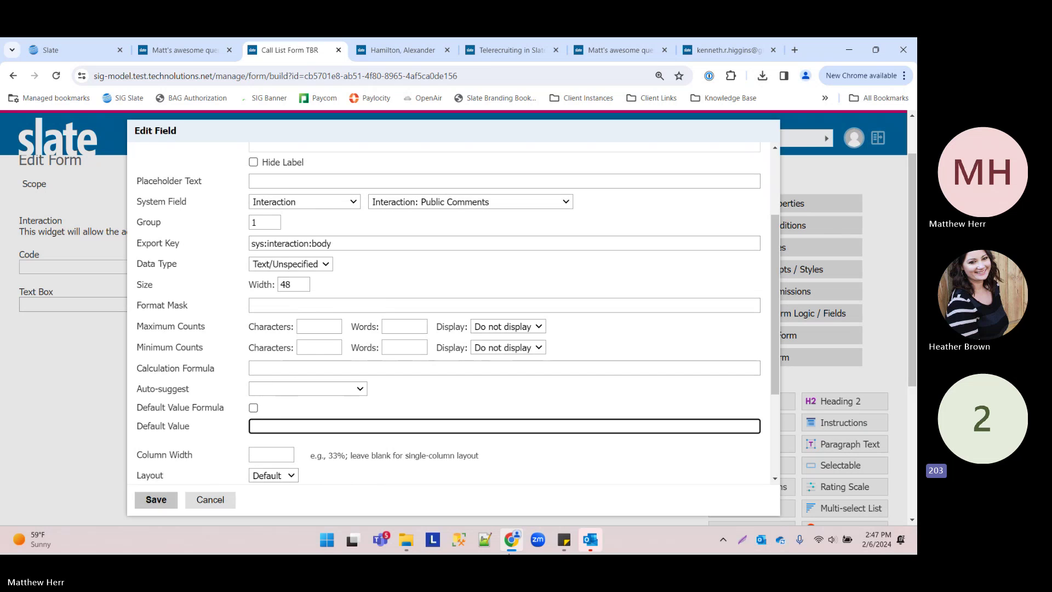
pyautogui.write('THIS IS A PHONE CALL')
pyautogui.click(148, 499)
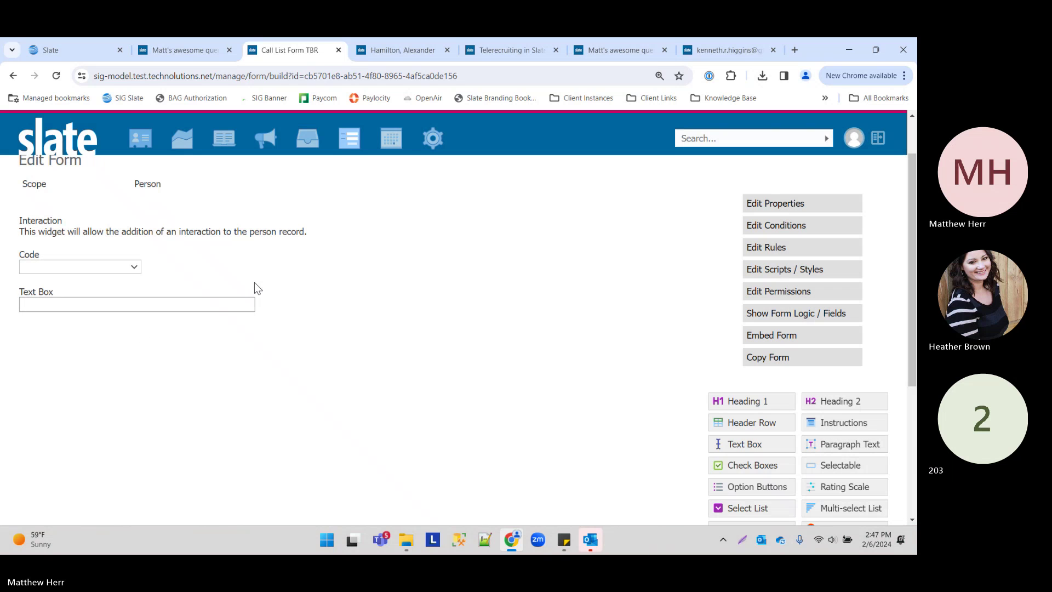
pyautogui.click(347, 307)
pyautogui.scroll(-1, 296, 328)
pyautogui.scroll(-1, 295, 313)
pyautogui.moveTo(349, 427); pyautogui.dragTo(51, 408)
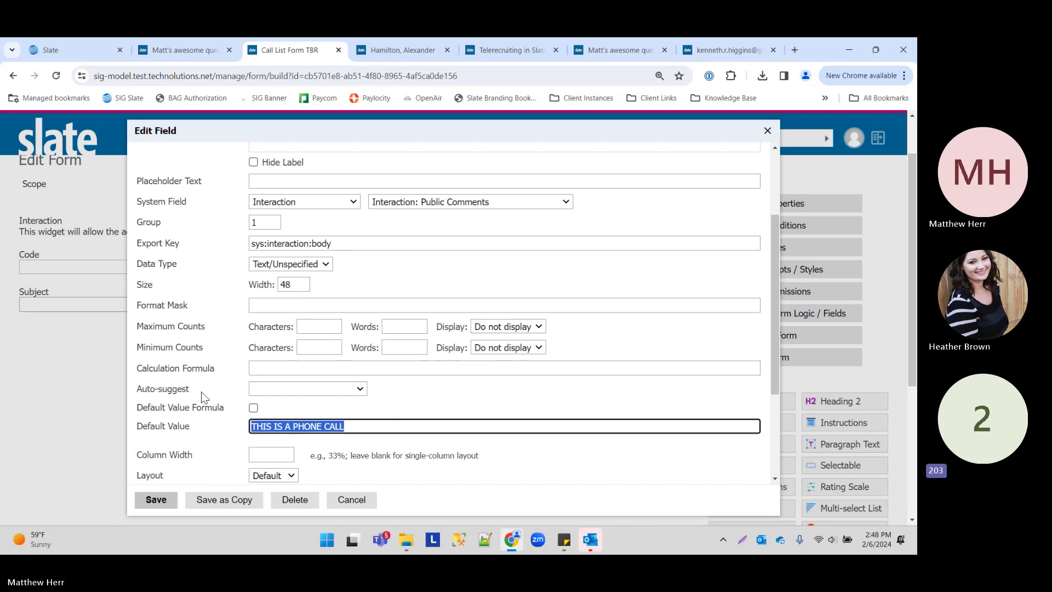
pyautogui.click(154, 500)
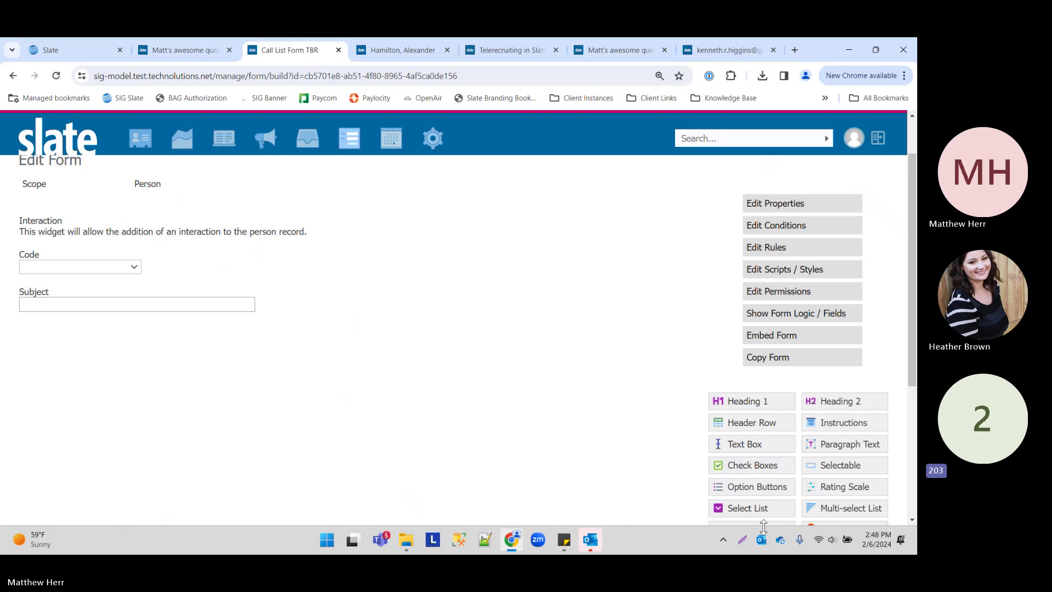
# - Add a select list field below Subject and map it to the system field Interaction: User
pyautogui.moveTo(751, 509); pyautogui.dragTo(83, 332)
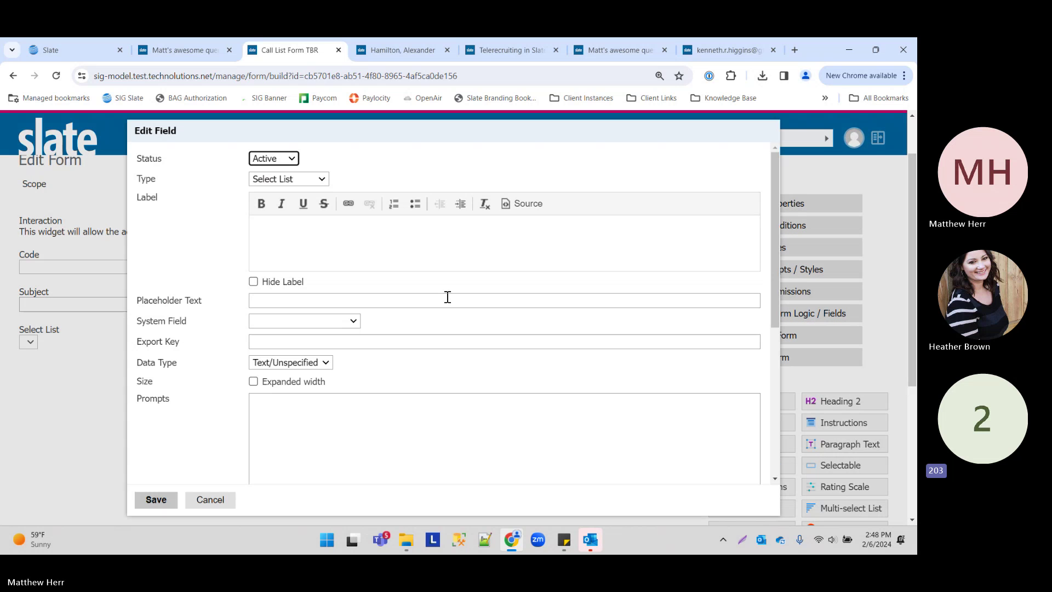
pyautogui.click(316, 325)
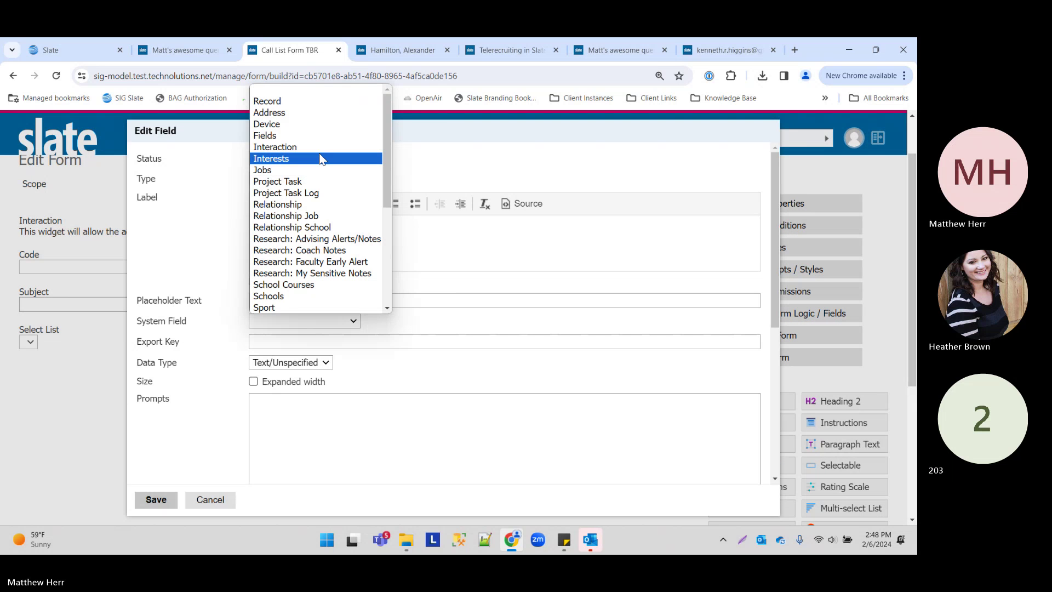
pyautogui.click(325, 149)
pyautogui.click(459, 320)
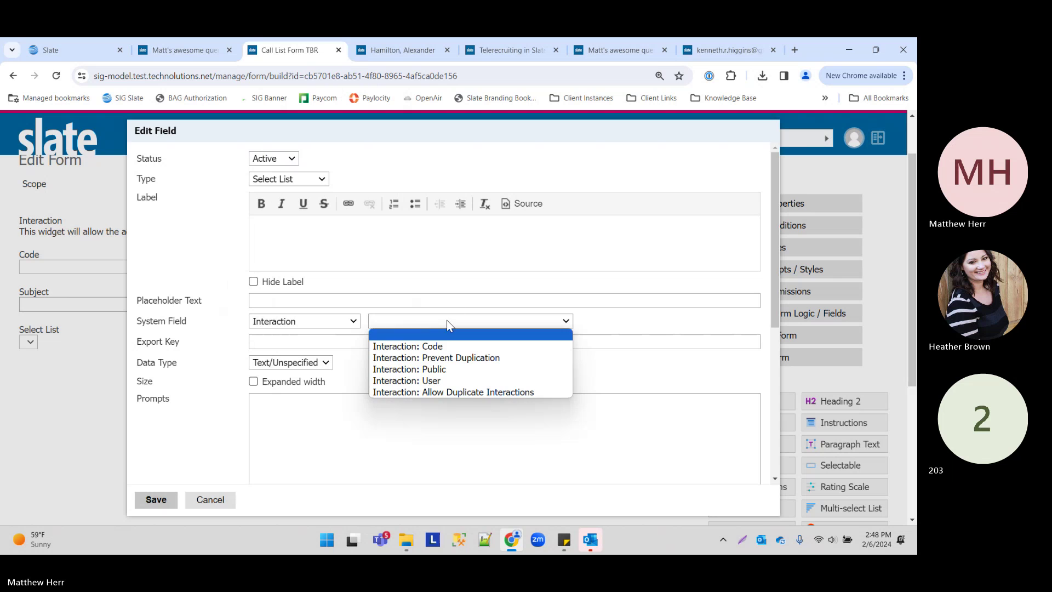
pyautogui.click(470, 382)
# - Choose the caller's own user name as the new select list's default value and save the field
pyautogui.scroll(-3, 289, 457)
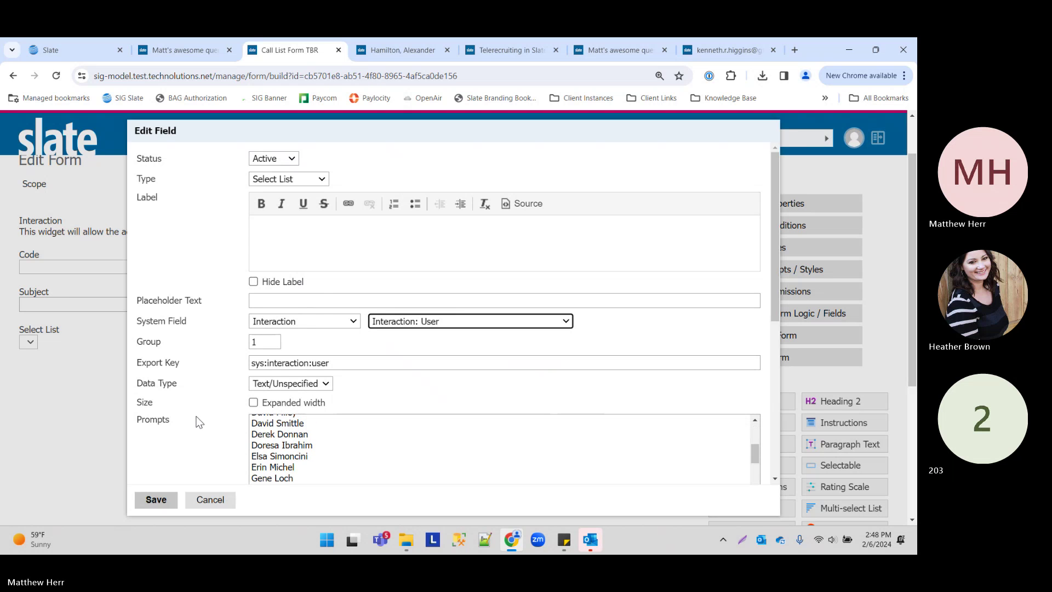
pyautogui.scroll(-3, 200, 423)
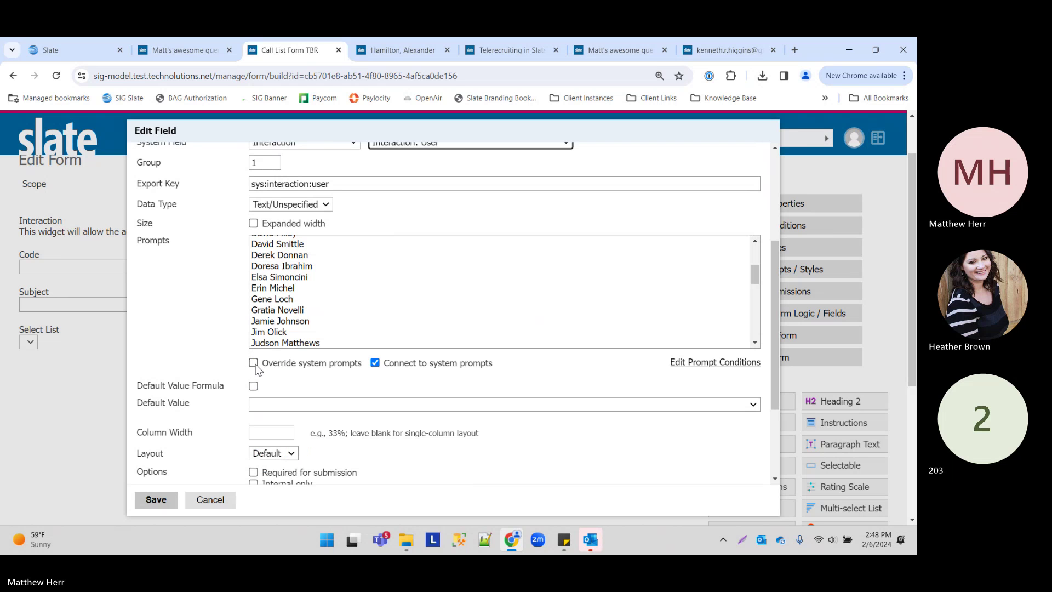
pyautogui.scroll(-1, 310, 359)
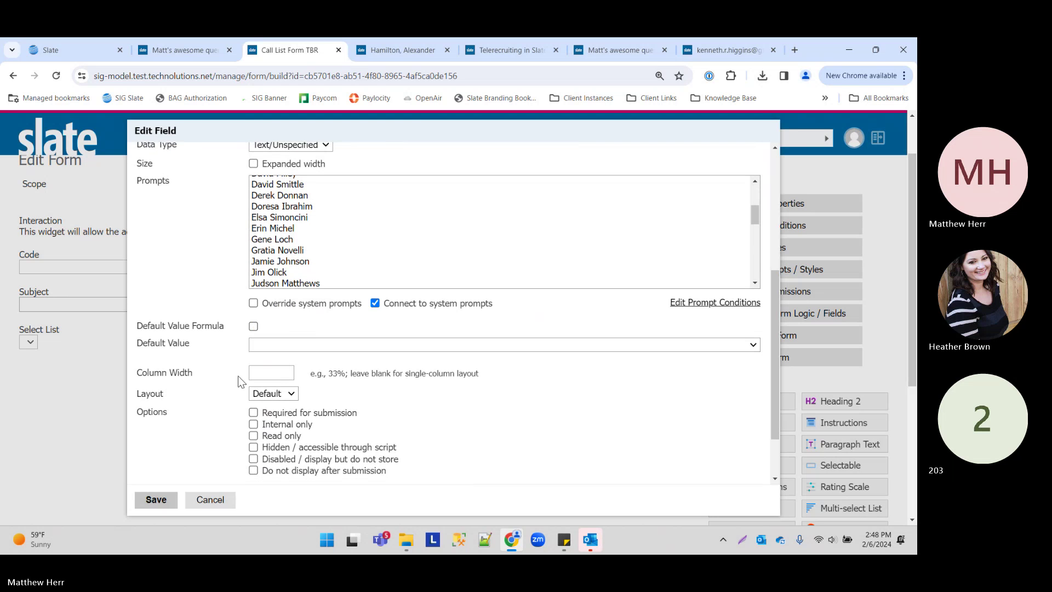
pyautogui.click(281, 345)
pyautogui.scroll(-5, 307, 323)
pyautogui.scroll(5, 320, 304)
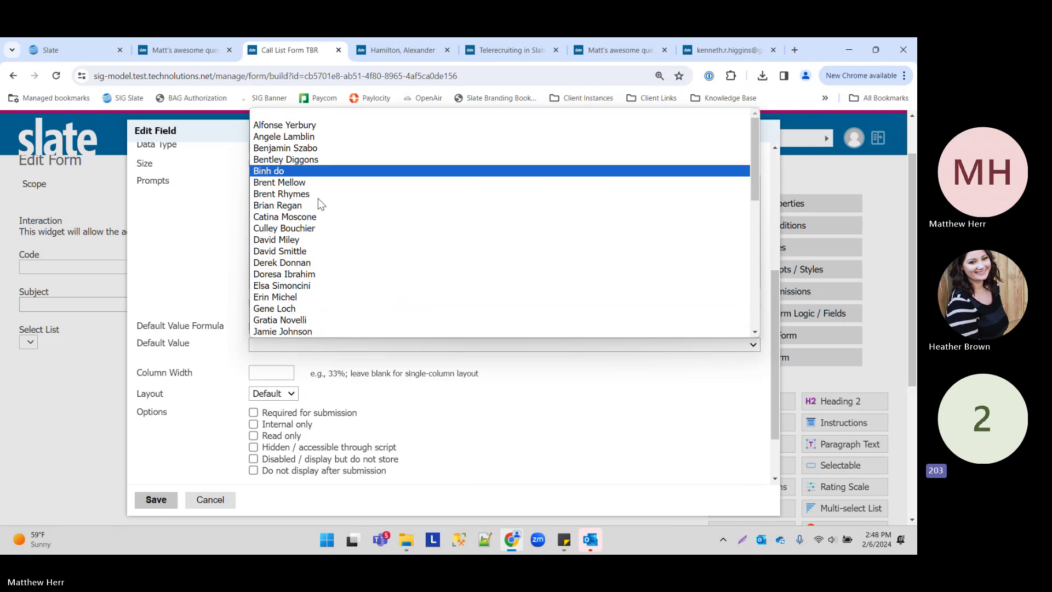
pyautogui.scroll(-5, 320, 274)
pyautogui.scroll(3, 329, 167)
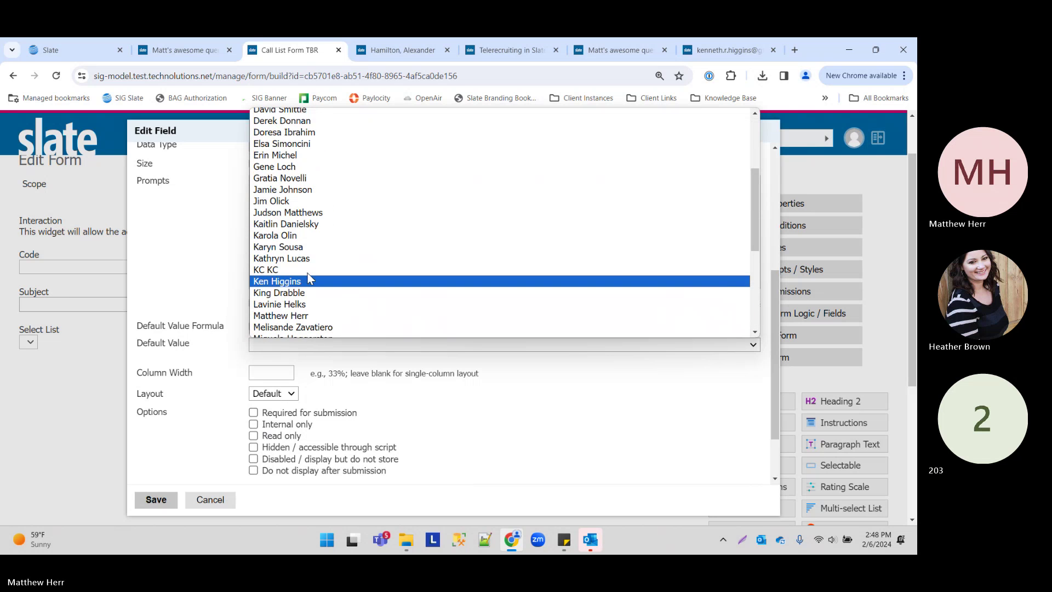
pyautogui.scroll(-2, 345, 165)
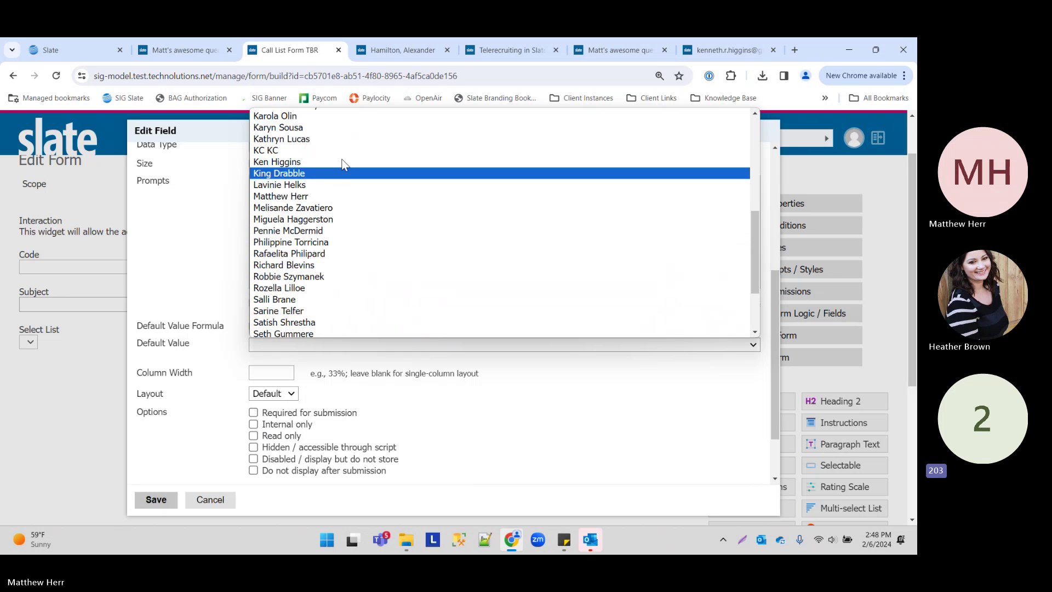
pyautogui.click(345, 197)
pyautogui.click(163, 503)
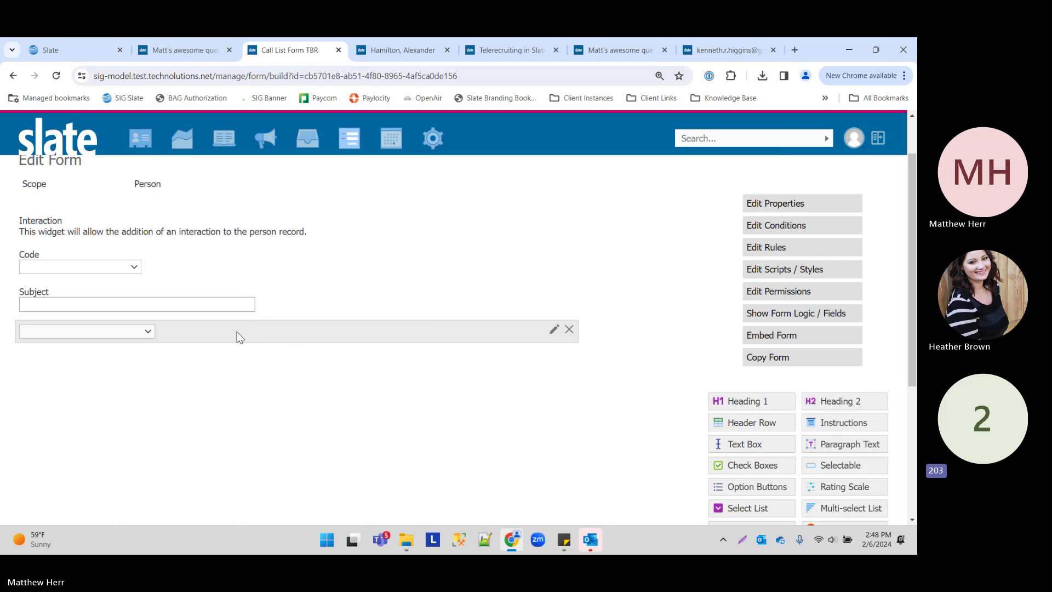
# - Label the unlabelled select list below Subject "User" and save it
pyautogui.click(237, 331)
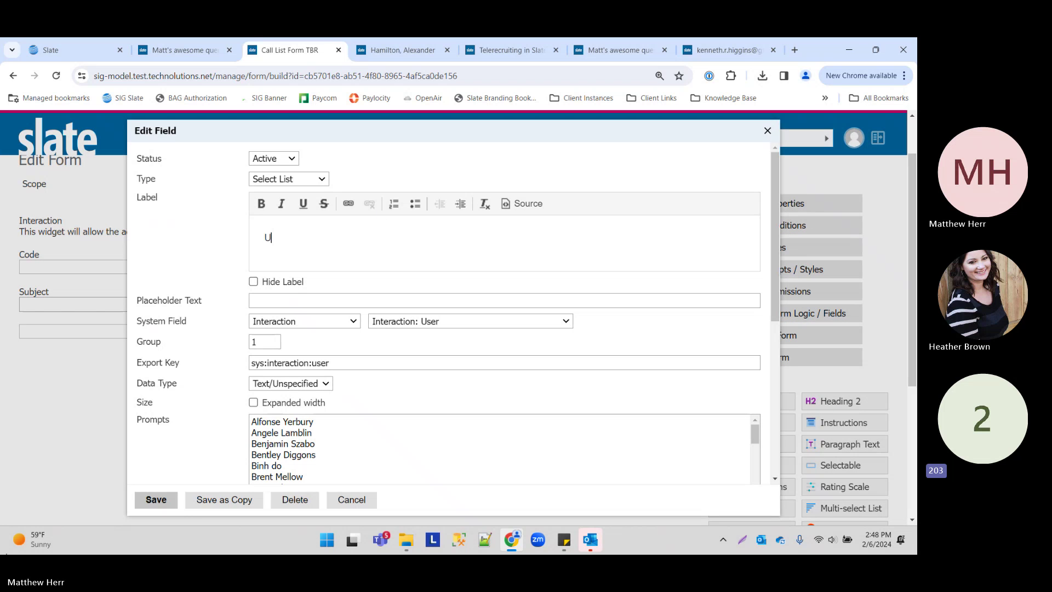
pyautogui.write('ser')
pyautogui.click(153, 501)
# - Add a paragraph text field labelled "Comments" below User, mapped to Interaction: Private Comments, and save it
pyautogui.scroll(-2, 822, 356)
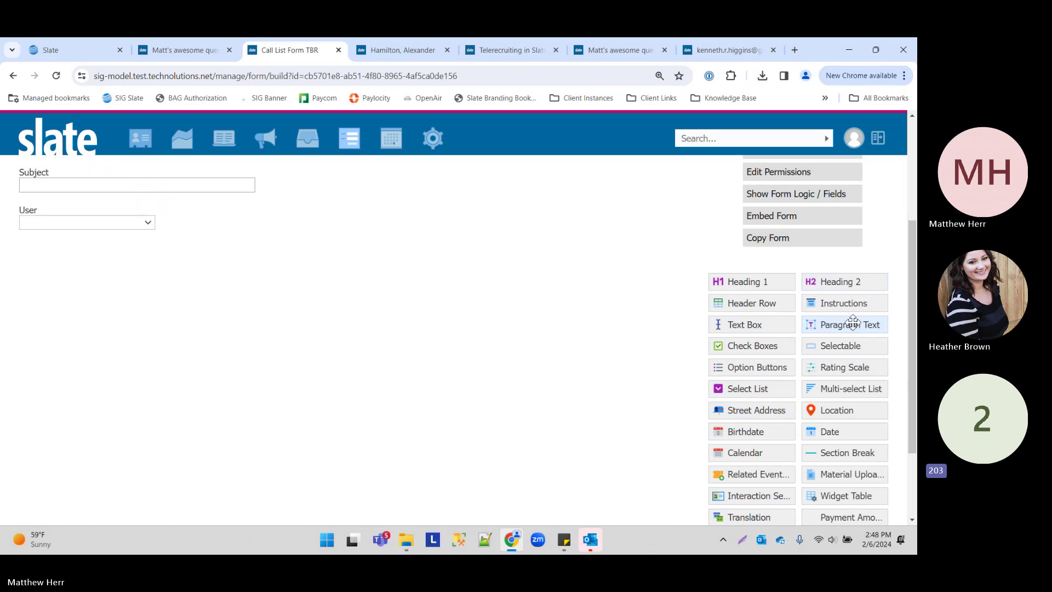
pyautogui.moveTo(852, 323); pyautogui.dragTo(154, 279)
pyautogui.click(250, 319)
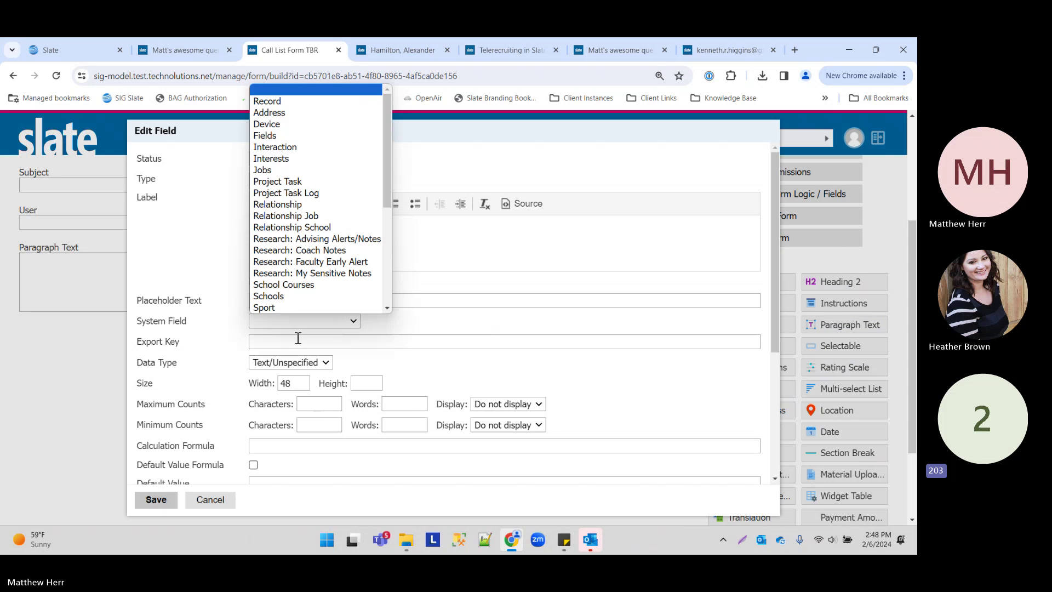
pyautogui.click(315, 141)
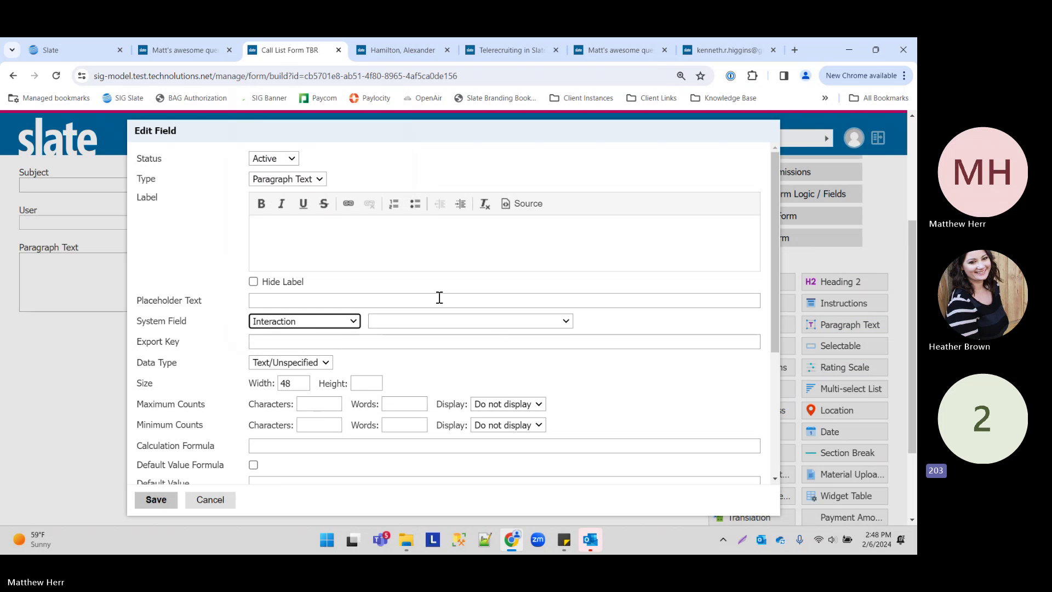
pyautogui.click(441, 321)
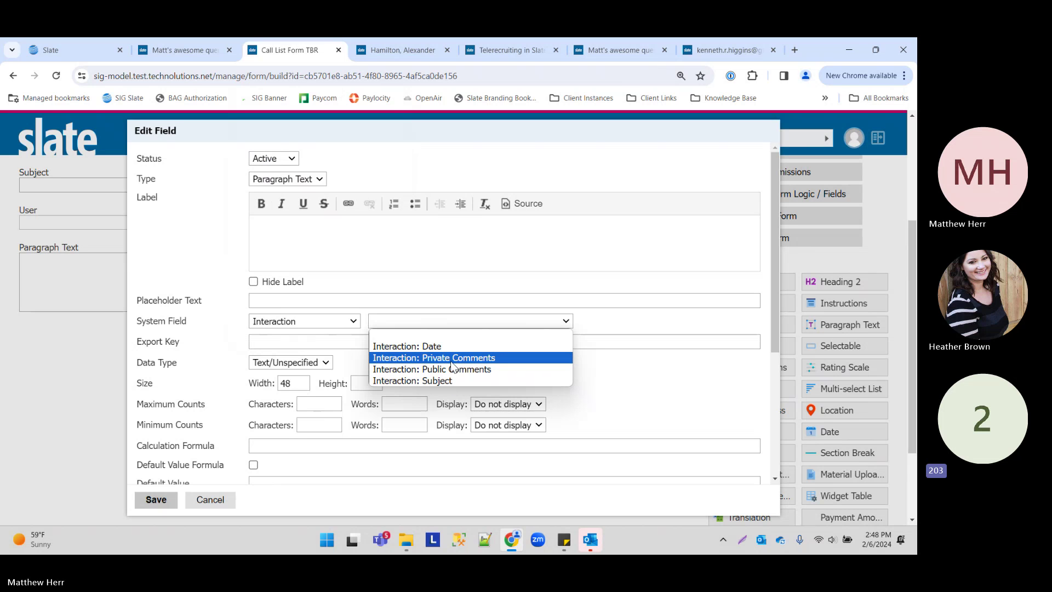
pyautogui.click(453, 359)
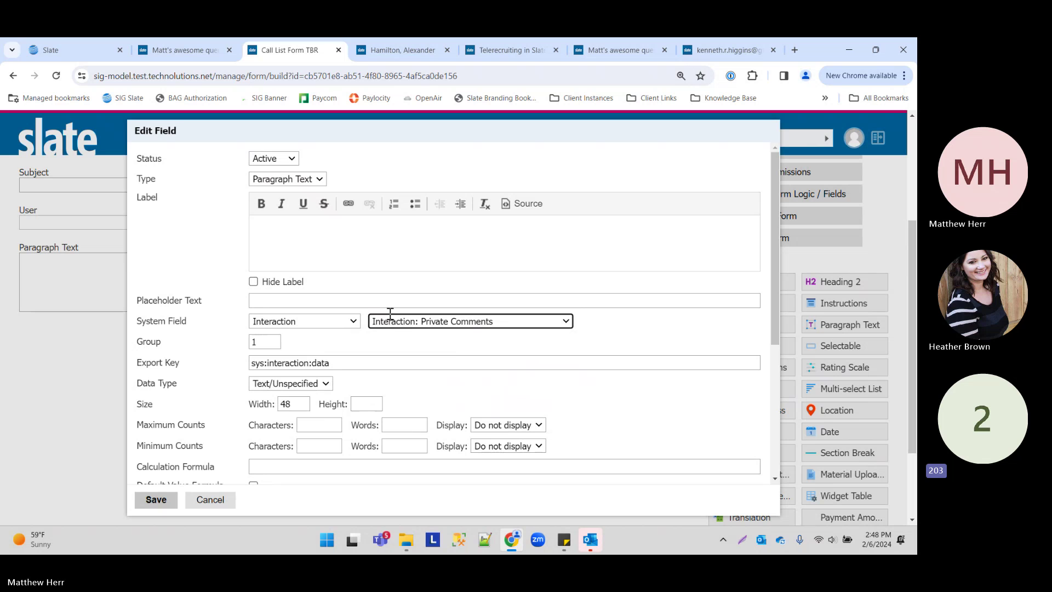
pyautogui.click(410, 257)
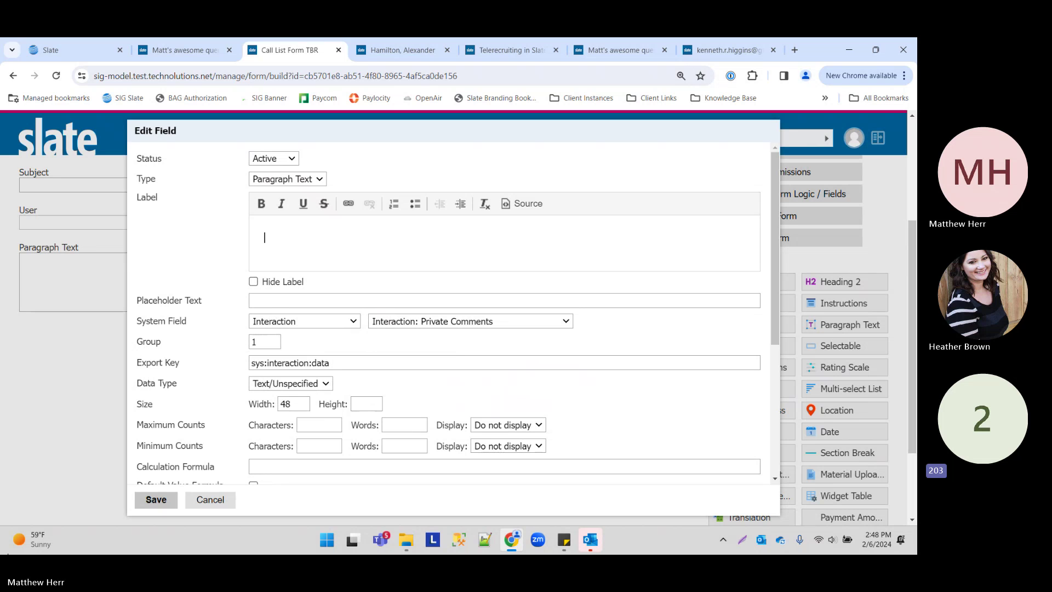
pyautogui.write('Comments')
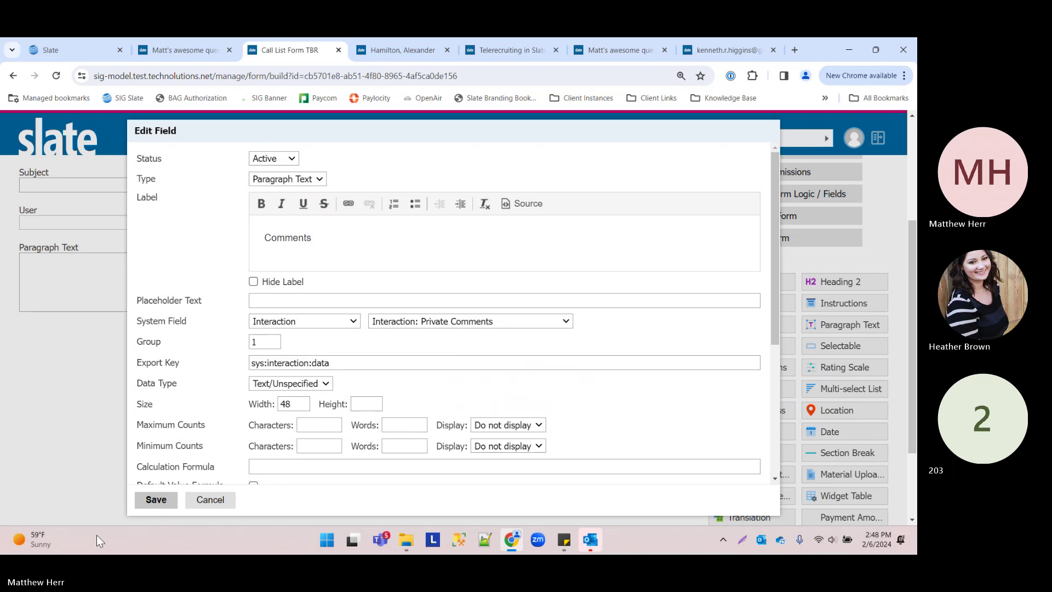
pyautogui.click(156, 499)
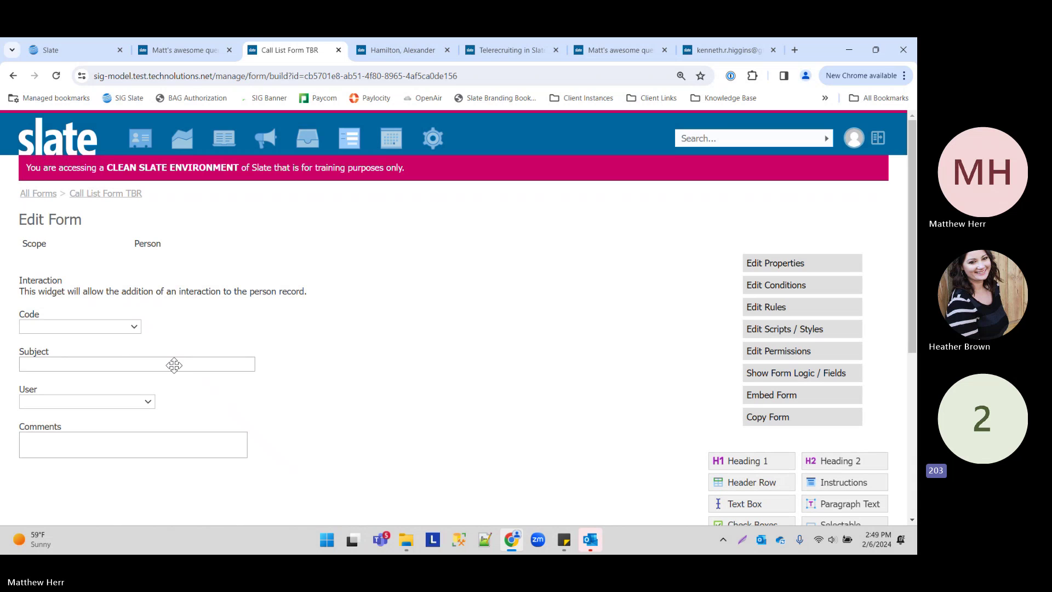
# - Make the Code field read only and save it
pyautogui.click(202, 323)
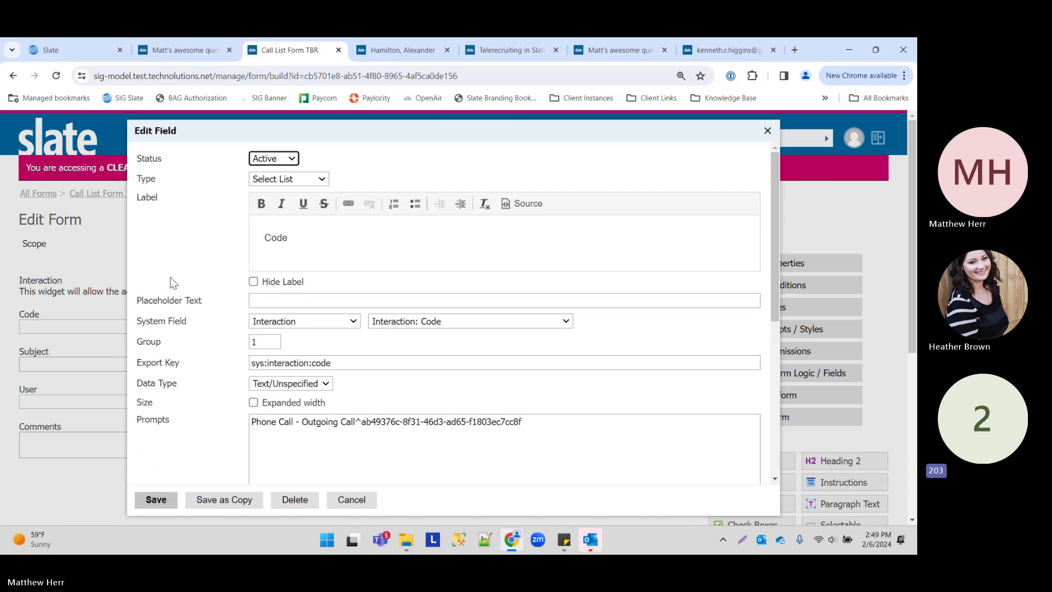
pyautogui.scroll(-5, 173, 282)
pyautogui.click(280, 377)
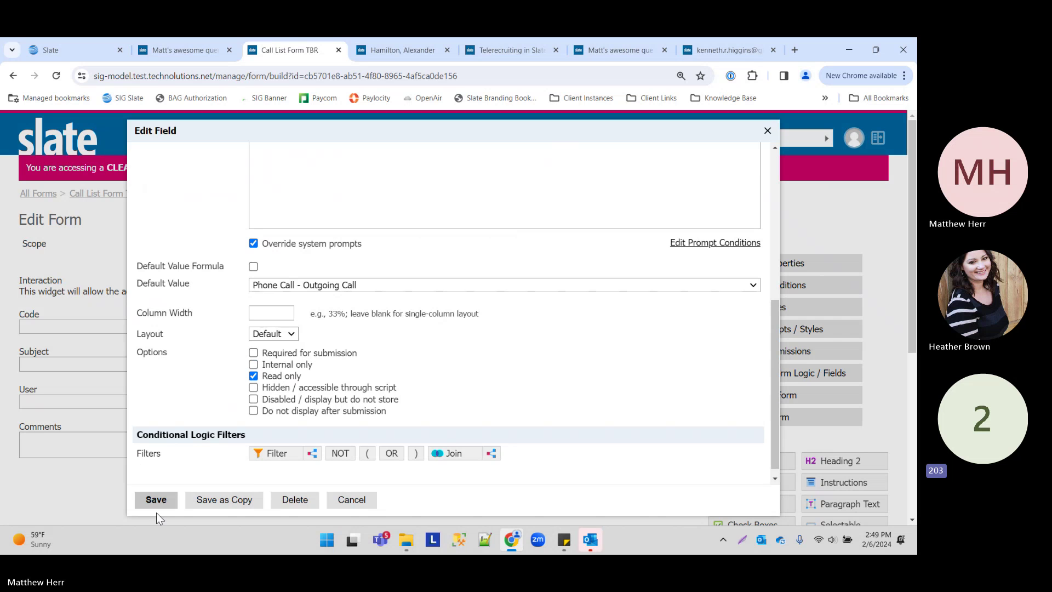
pyautogui.click(156, 500)
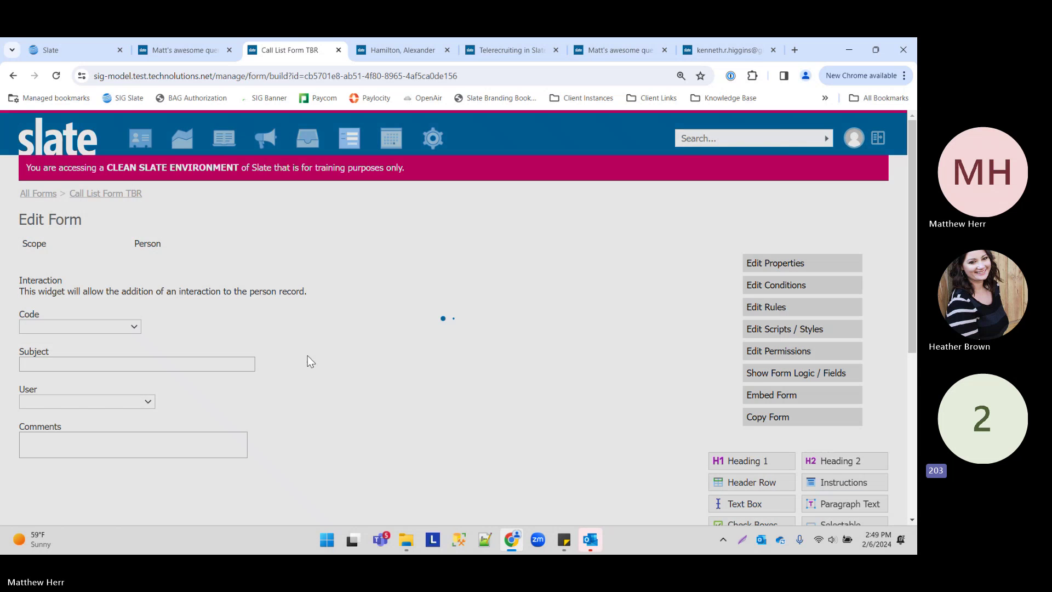
# - Make the Subject field read only and save it
pyautogui.click(228, 363)
pyautogui.scroll(-5, 228, 376)
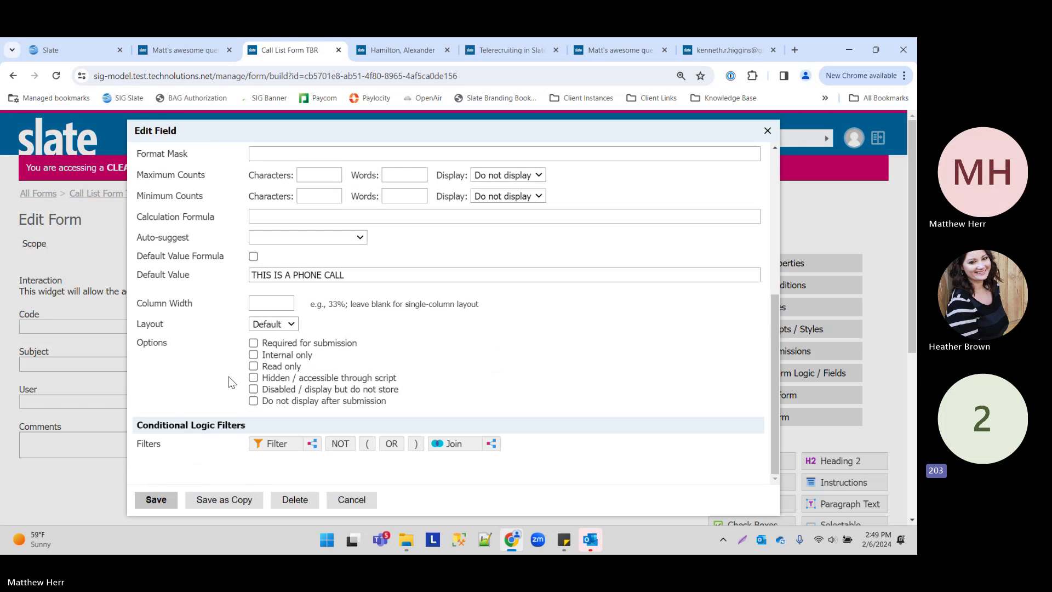
pyautogui.click(269, 367)
pyautogui.click(156, 499)
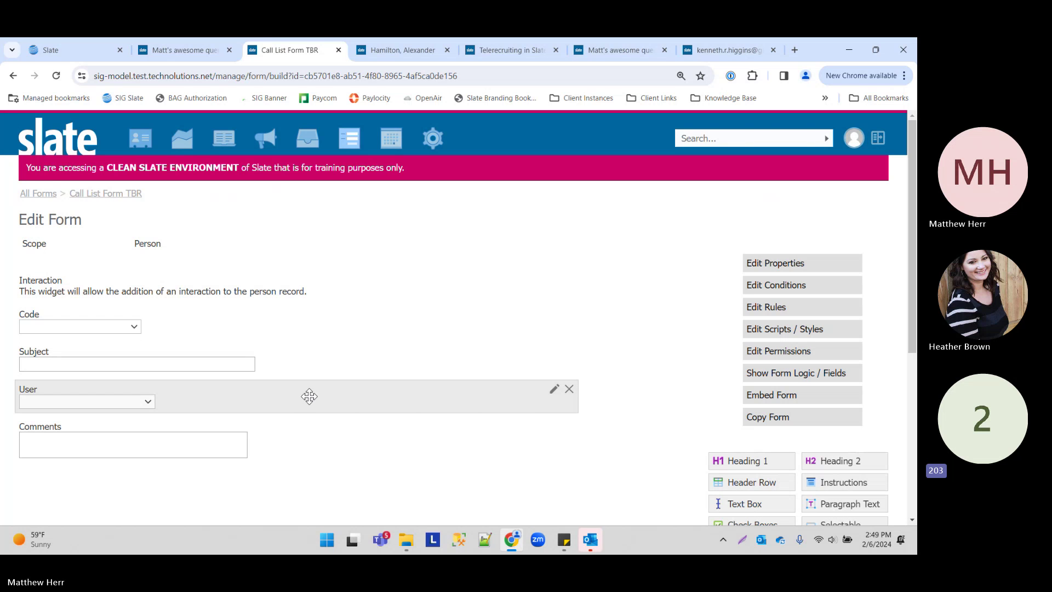
# - Make the User field read only and save it
pyautogui.click(308, 395)
pyautogui.scroll(-4, 279, 361)
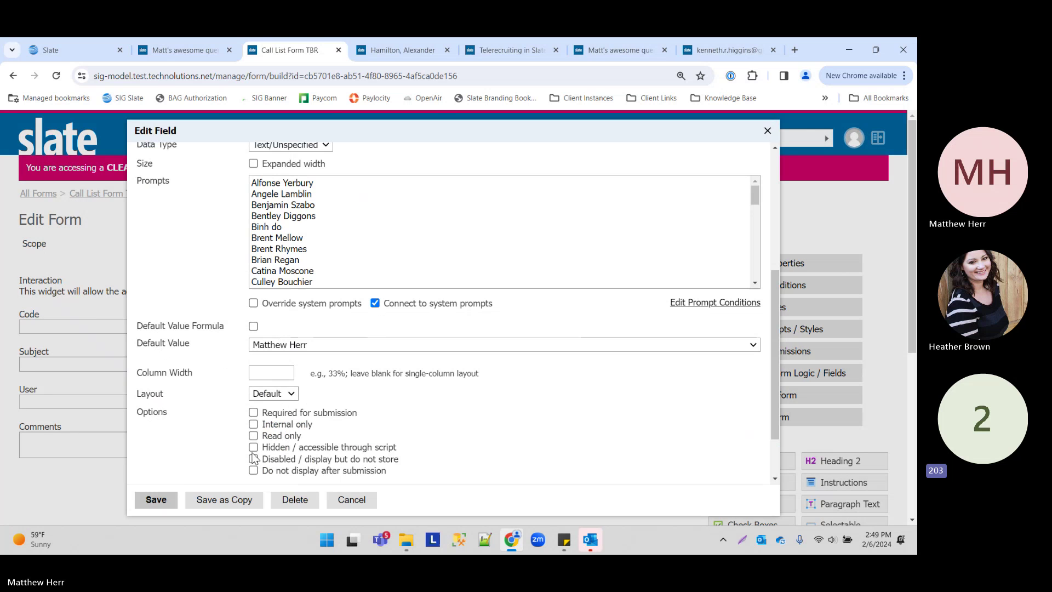
pyautogui.click(253, 436)
pyautogui.click(159, 500)
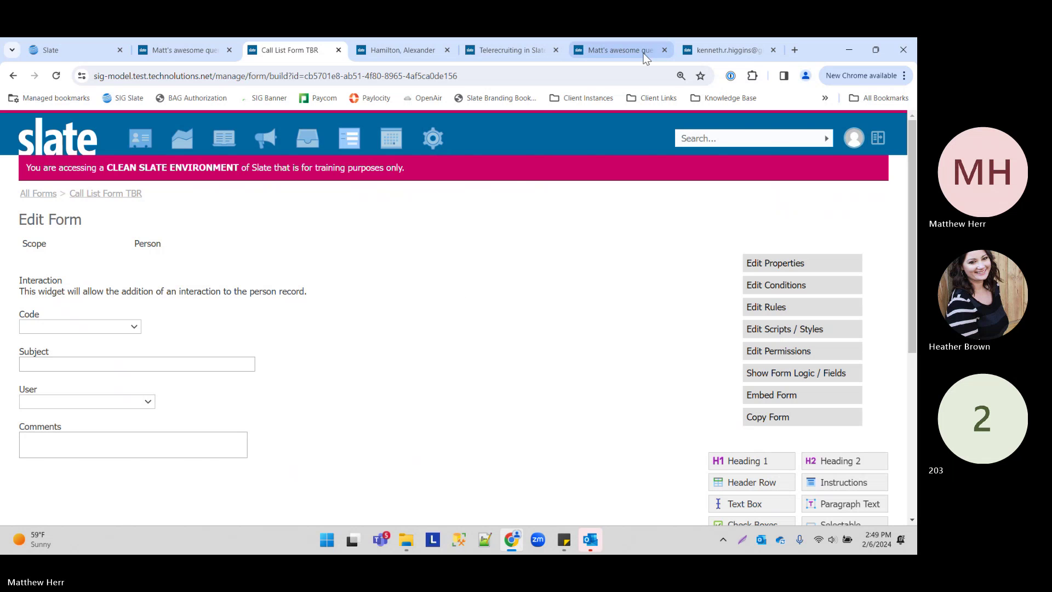
# - Preview the call form for the last record in the current call list, and close it without submitting
pyautogui.click(721, 50)
pyautogui.click(608, 52)
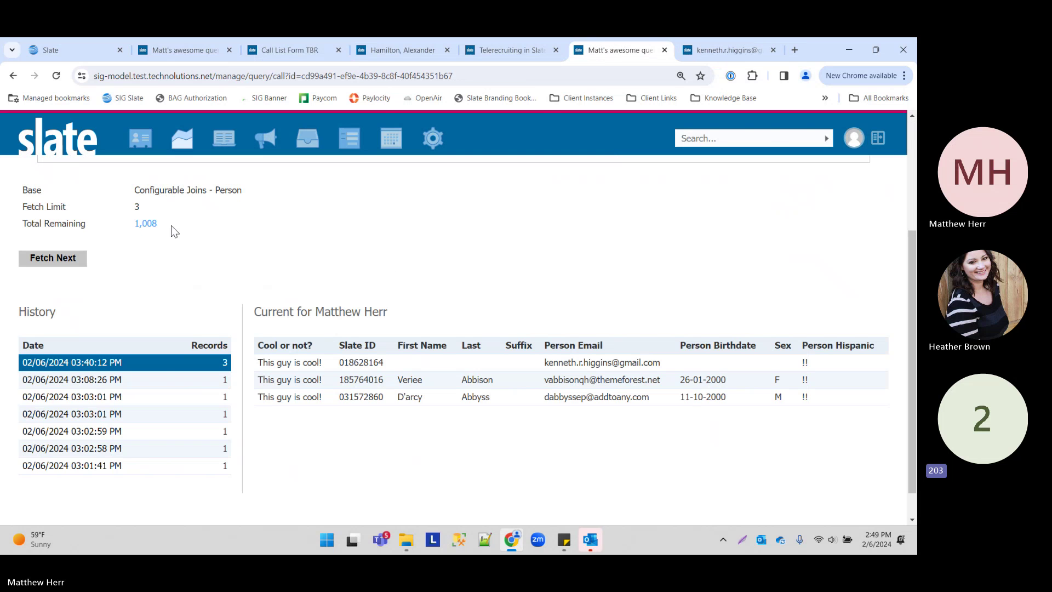
pyautogui.click(361, 397)
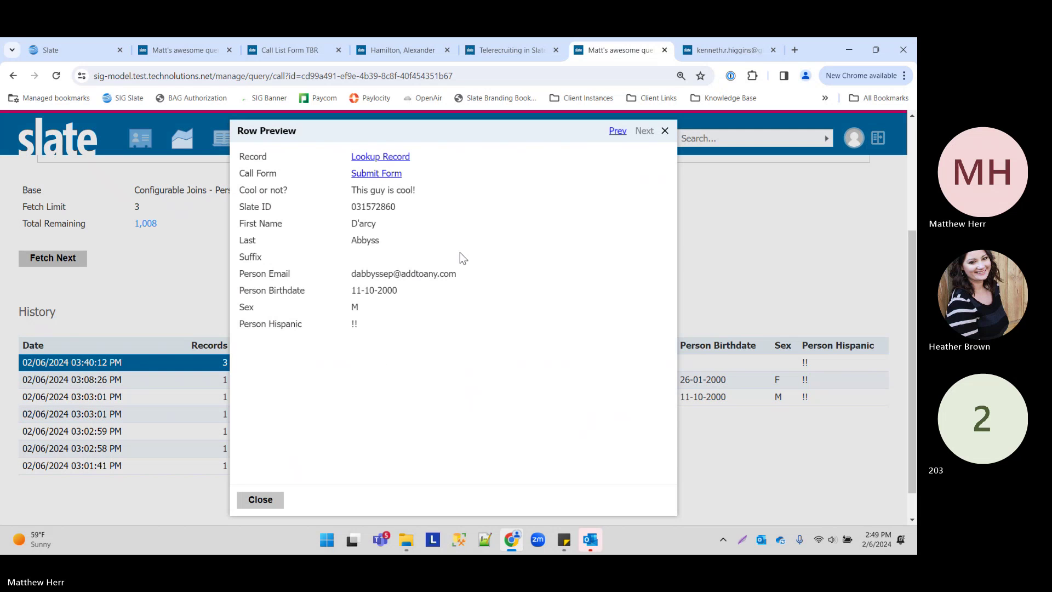
pyautogui.click(378, 174)
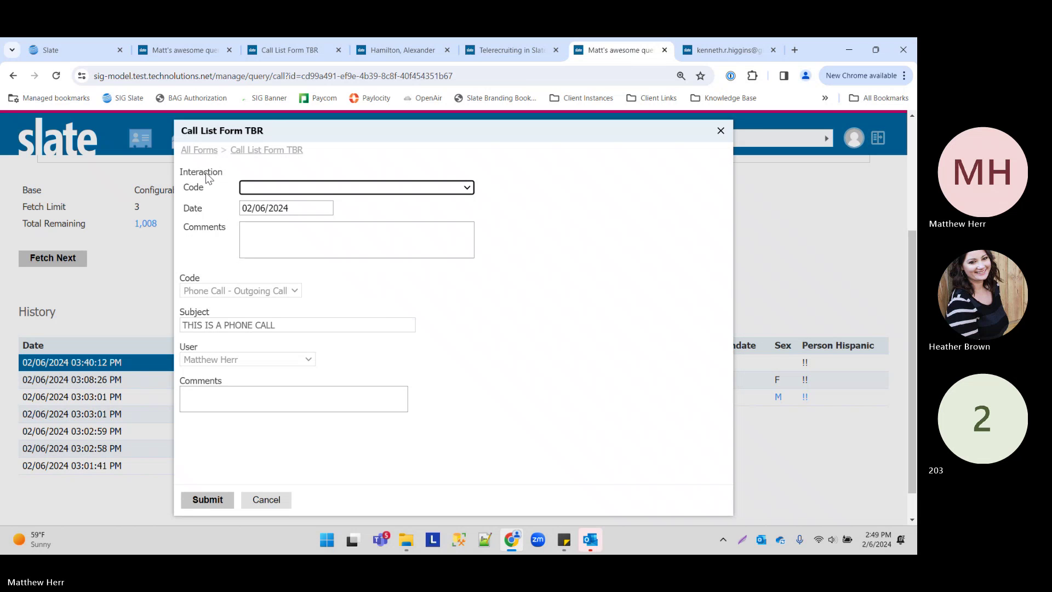
pyautogui.click(253, 498)
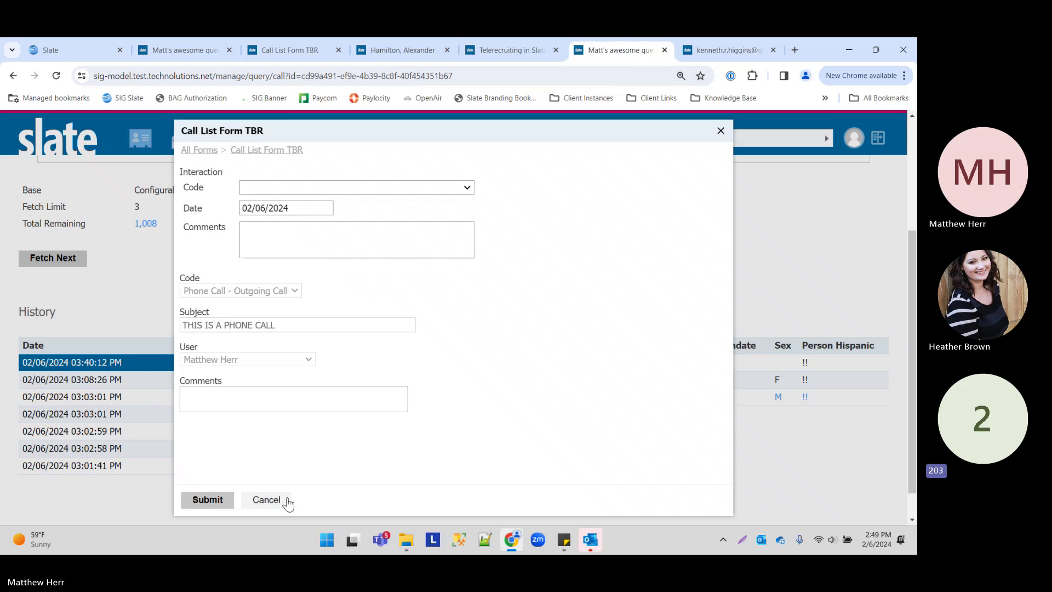
pyautogui.click(287, 500)
# - Set the Interaction widget's status to Inactive on Call List Form TBR and save it
pyautogui.click(408, 50)
pyautogui.click(253, 50)
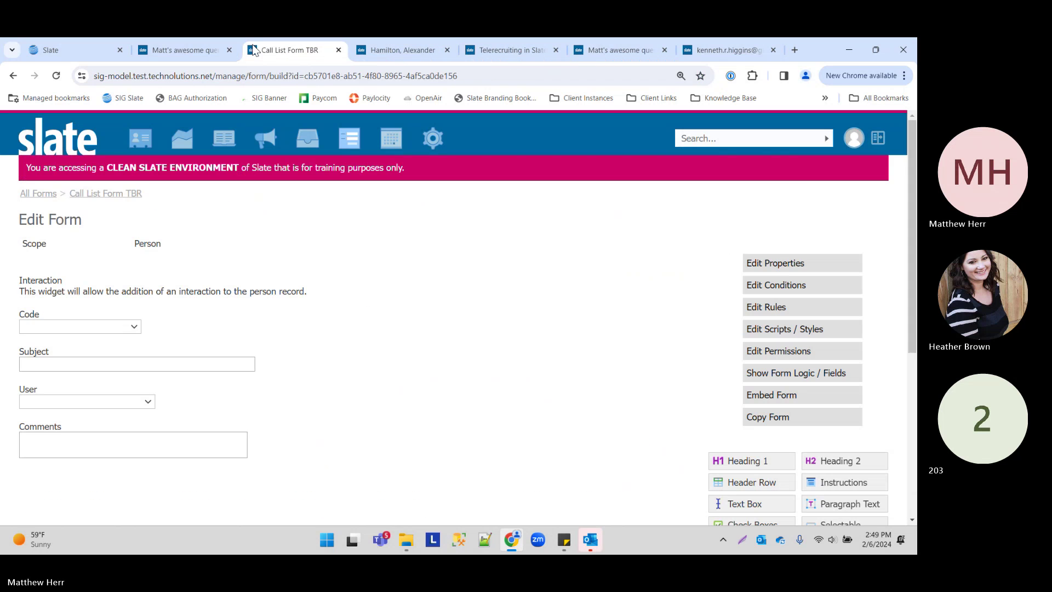
pyautogui.click(188, 288)
pyautogui.click(290, 159)
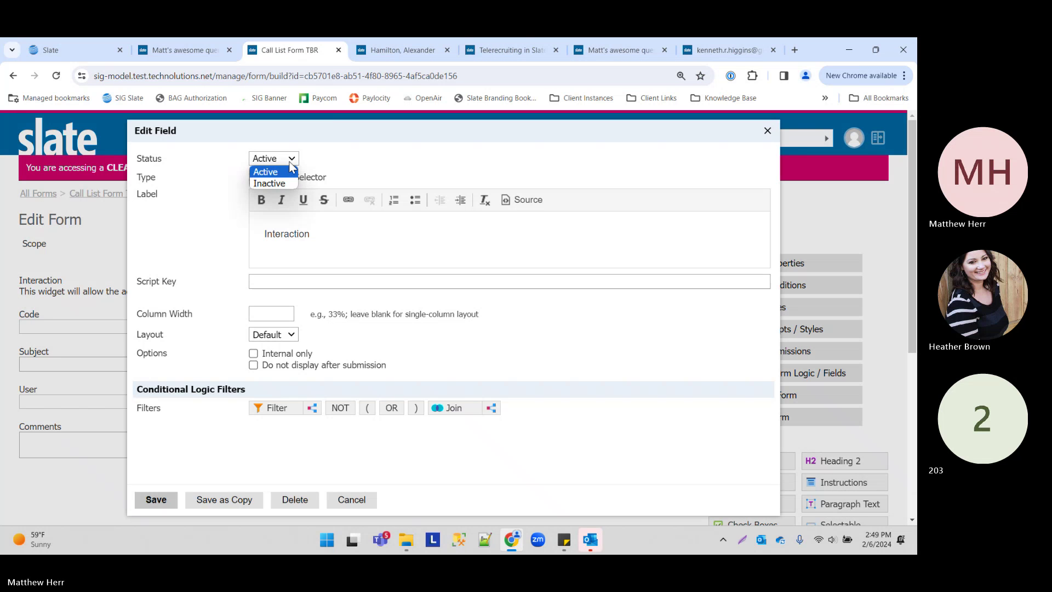
pyautogui.click(287, 183)
pyautogui.click(155, 499)
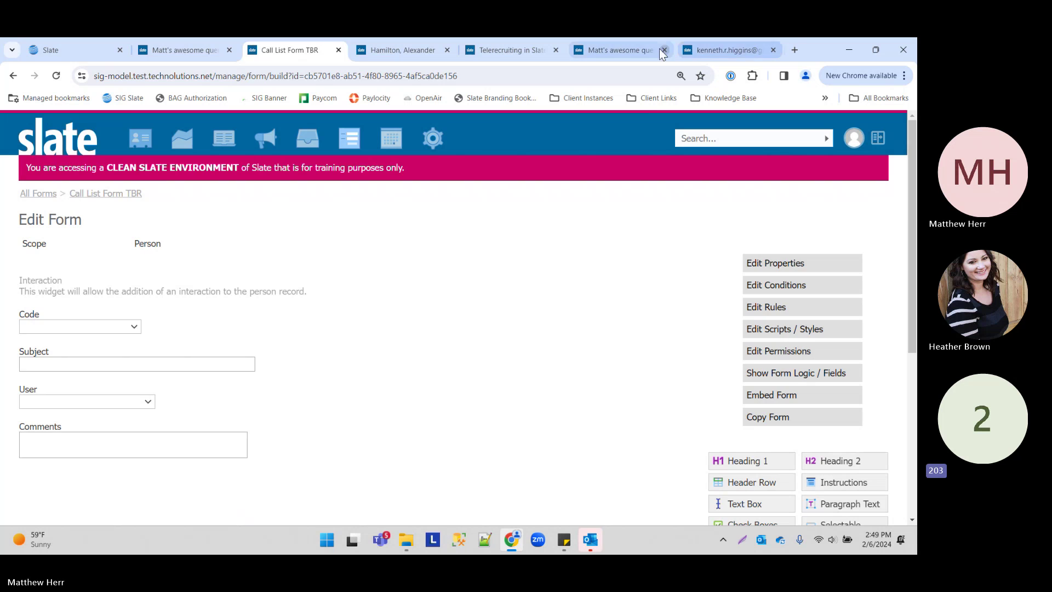
# - Submit the call form for the last record in the current call list with a short note in Comments
pyautogui.click(614, 43)
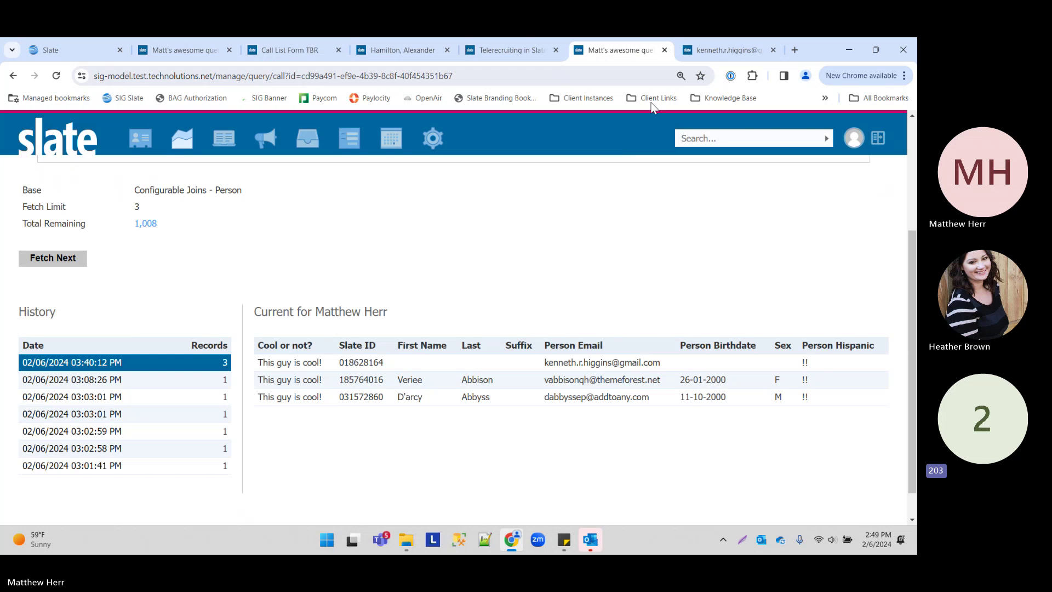
pyautogui.click(358, 406)
pyautogui.click(393, 173)
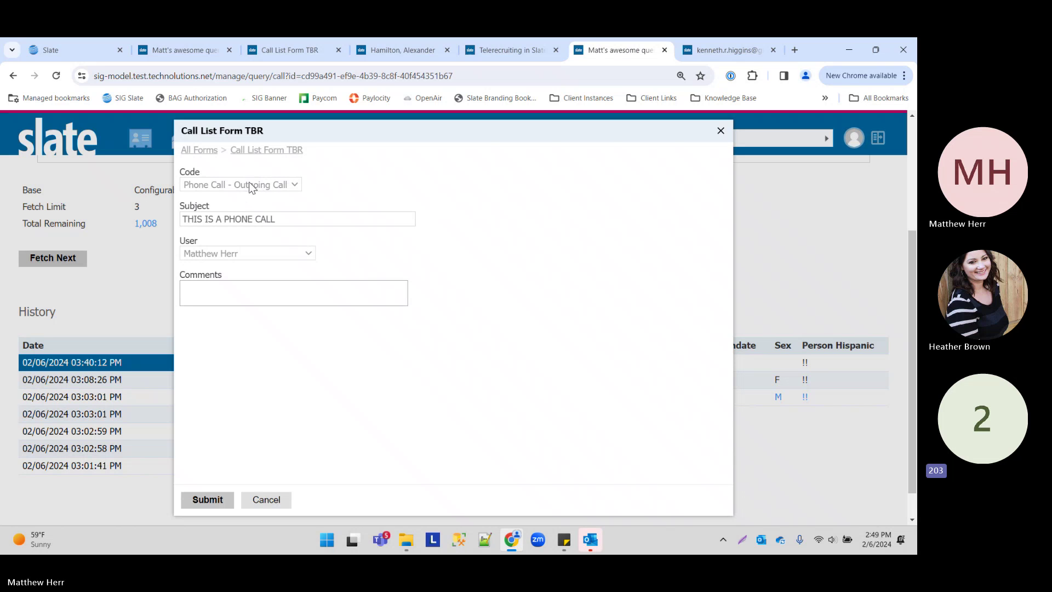
pyautogui.moveTo(187, 220); pyautogui.dragTo(298, 225)
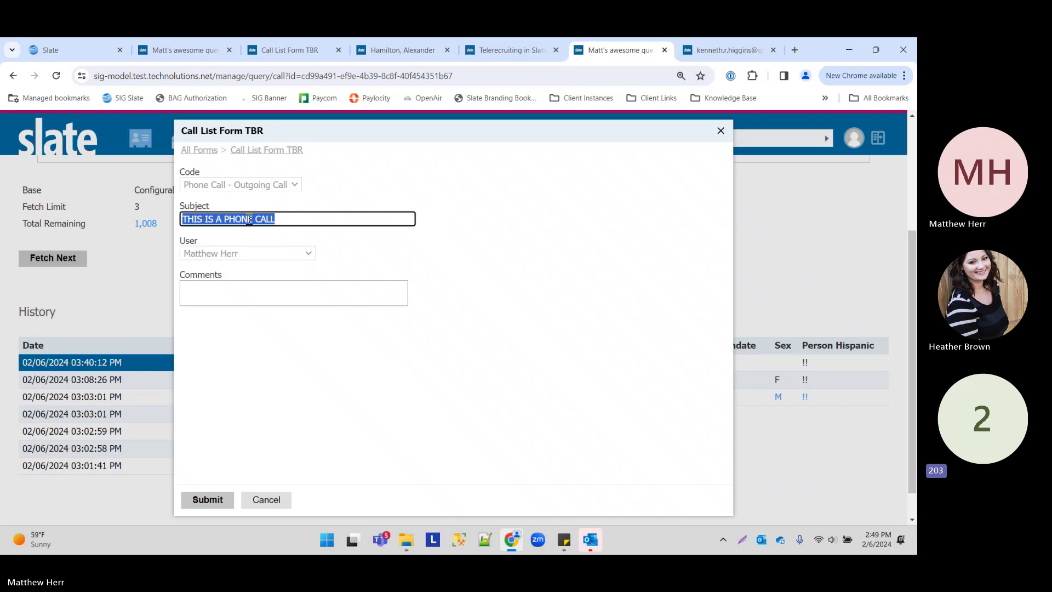
pyautogui.click(210, 253)
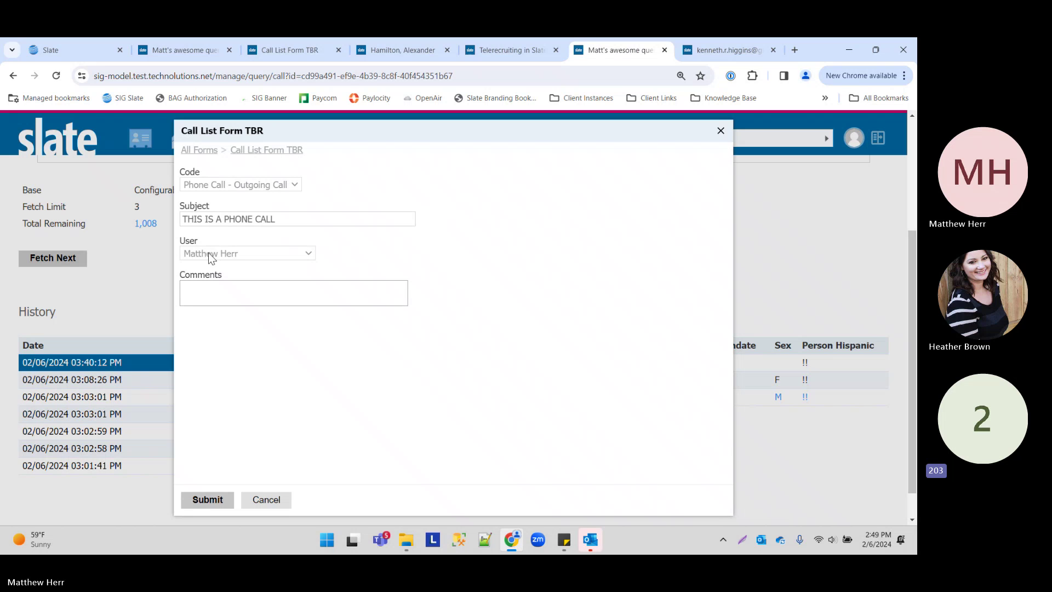
pyautogui.click(218, 292)
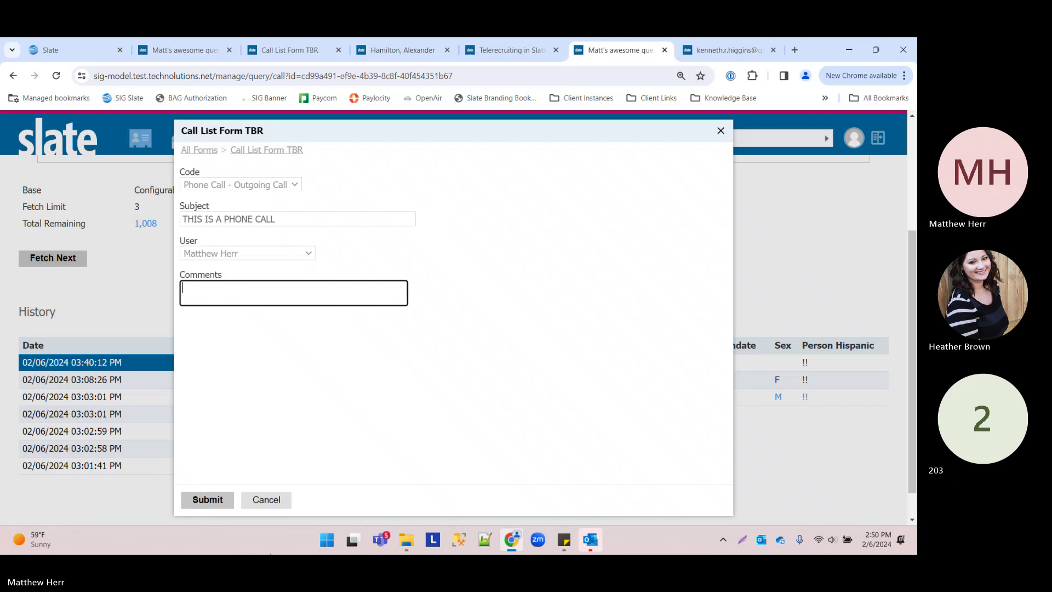
pyautogui.write("darcy's comments")
pyautogui.click(208, 506)
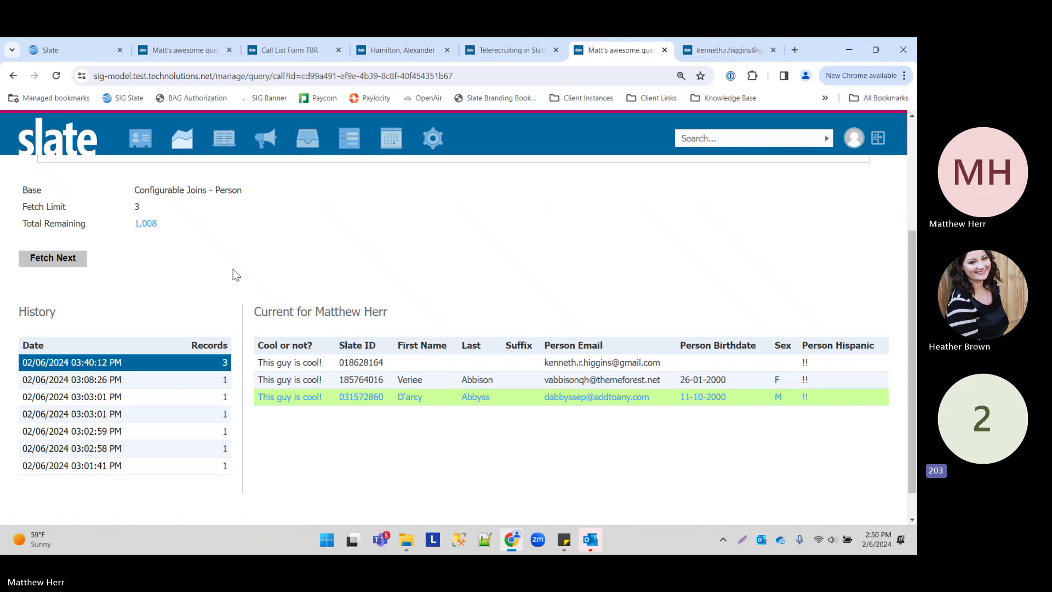
# - Open the called person's record from the call list and view the Call List Form TBR submission on its timeline
pyautogui.click(434, 404)
pyautogui.click(408, 157)
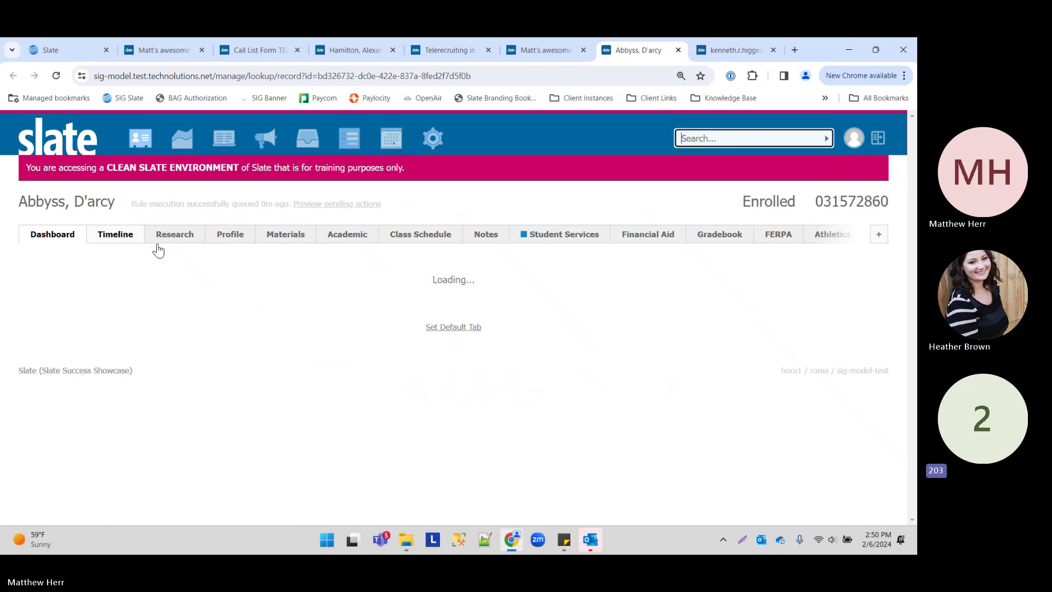
pyautogui.click(122, 239)
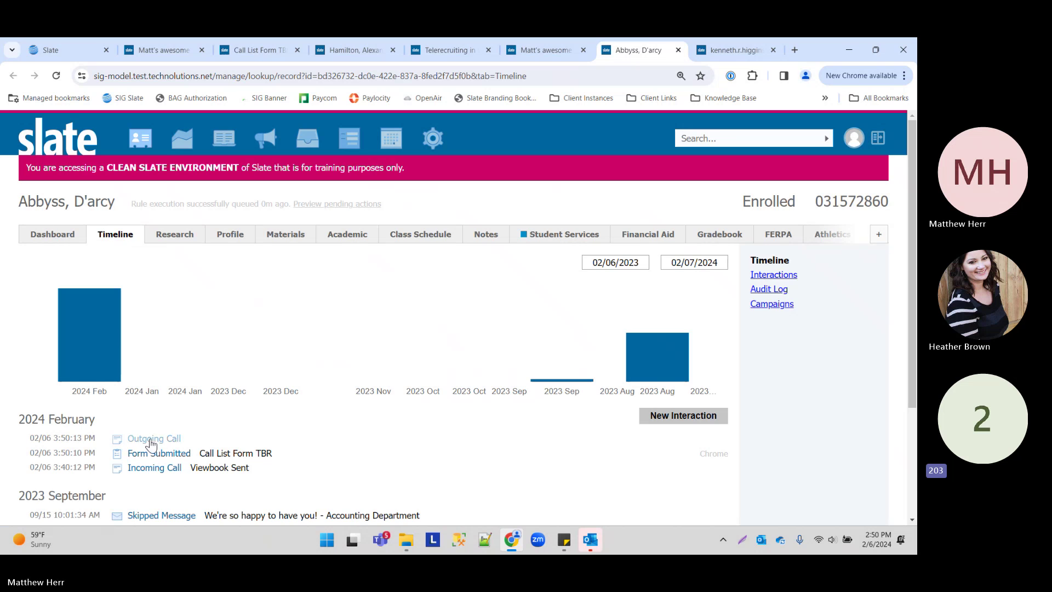
pyautogui.scroll(-3, 152, 443)
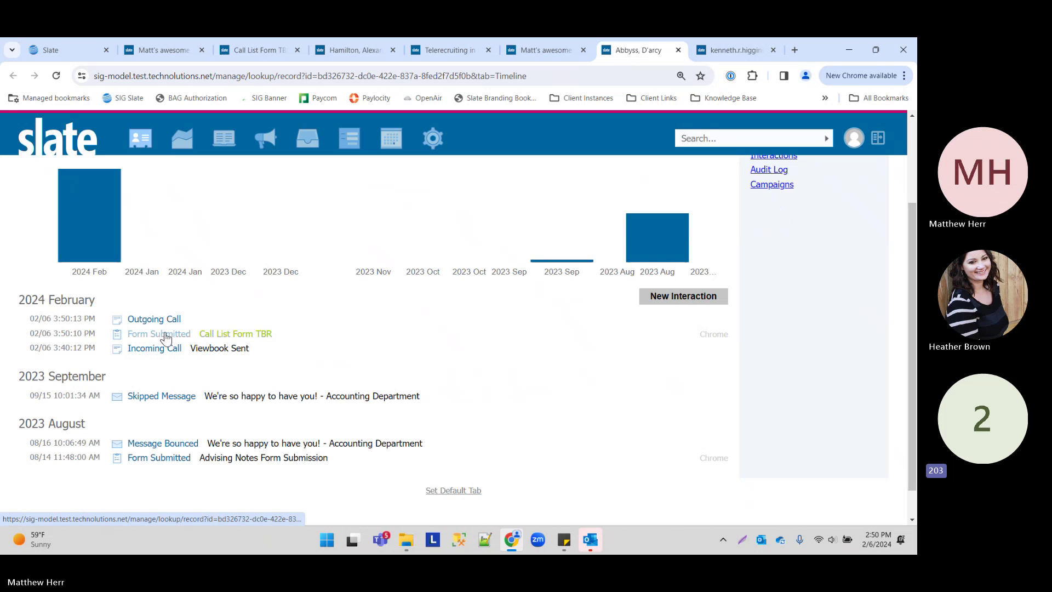
pyautogui.click(166, 337)
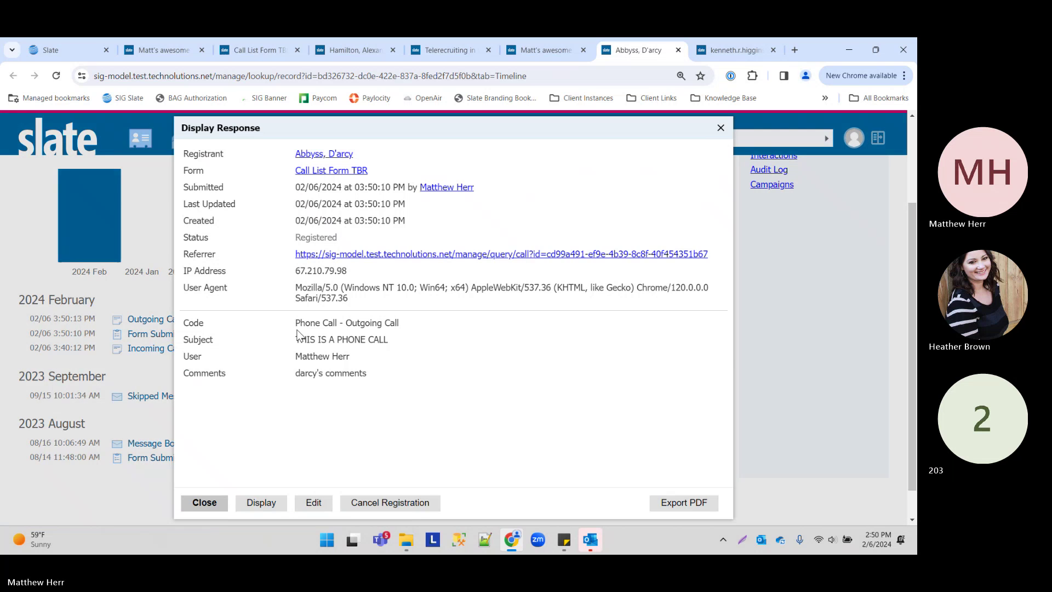
# - Examine the Code, Subject, User and Comments values in the submitted response
pyautogui.moveTo(295, 324); pyautogui.dragTo(418, 323)
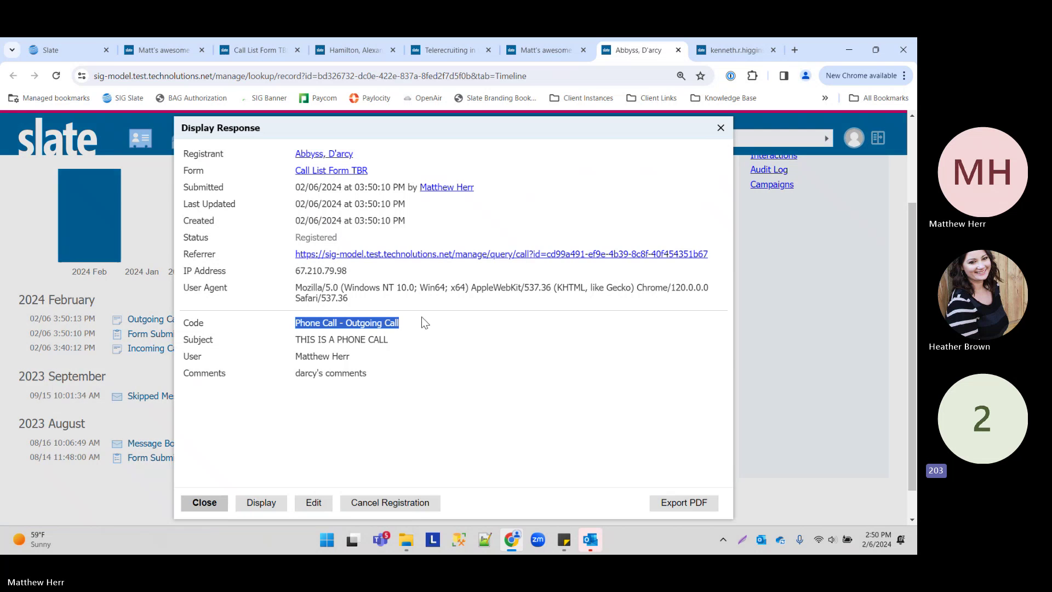
pyautogui.moveTo(296, 339); pyautogui.dragTo(435, 342)
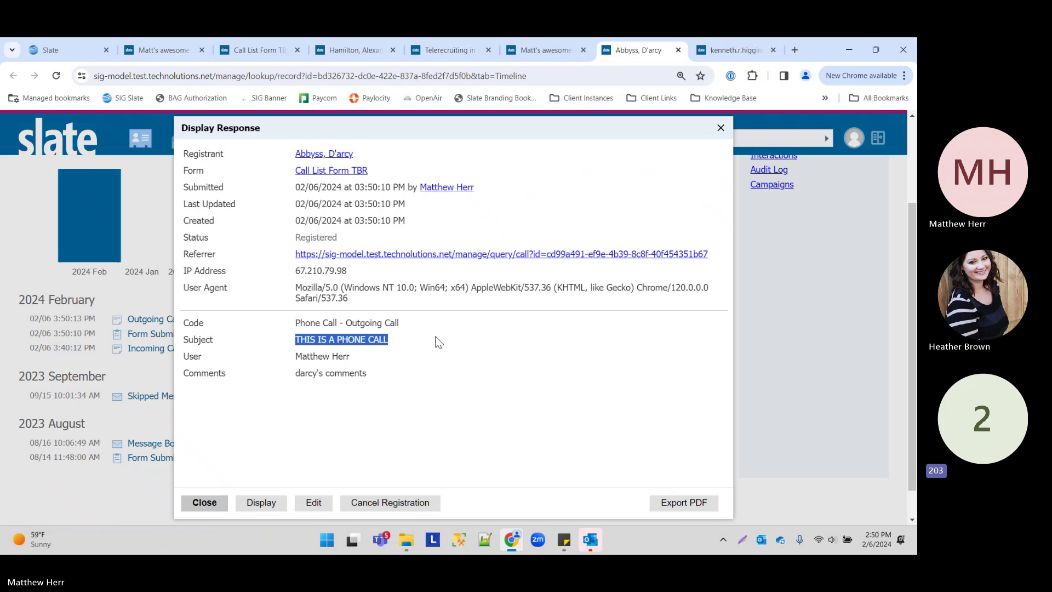
pyautogui.moveTo(292, 357); pyautogui.dragTo(389, 359)
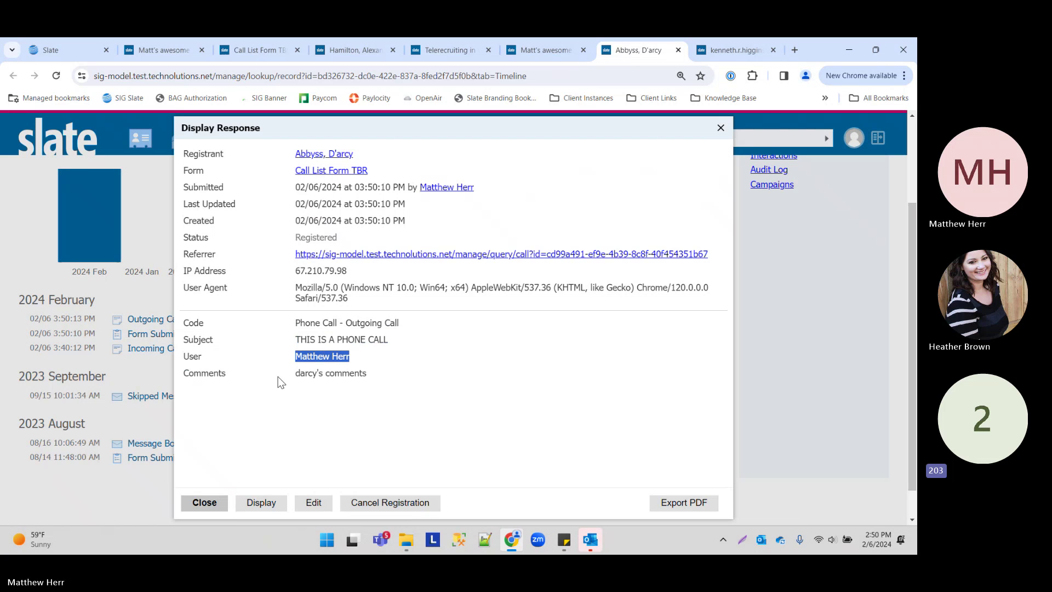
pyautogui.moveTo(302, 374); pyautogui.dragTo(387, 421)
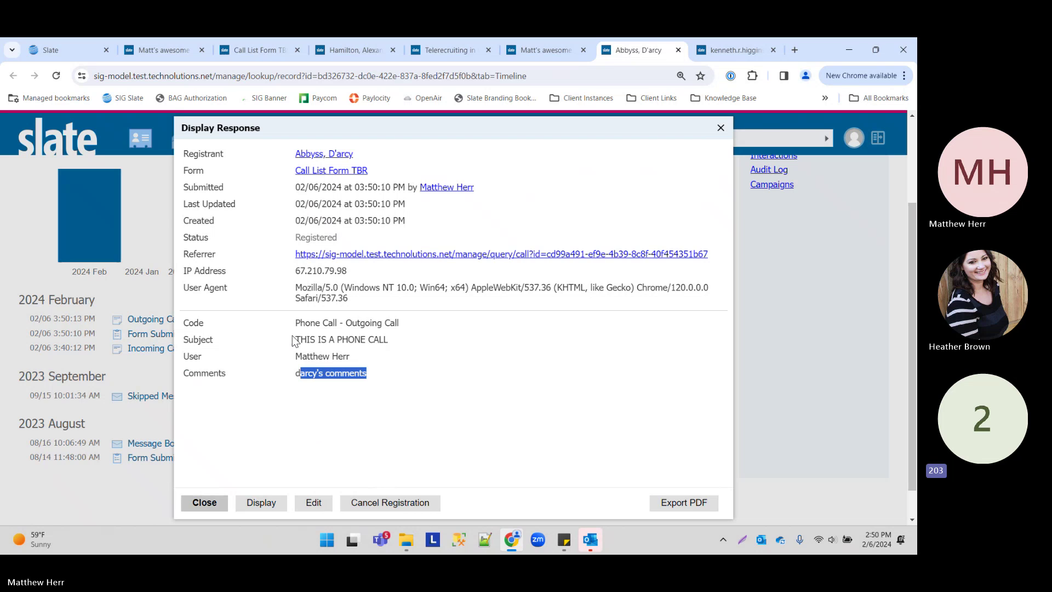
pyautogui.moveTo(293, 341); pyautogui.dragTo(404, 339)
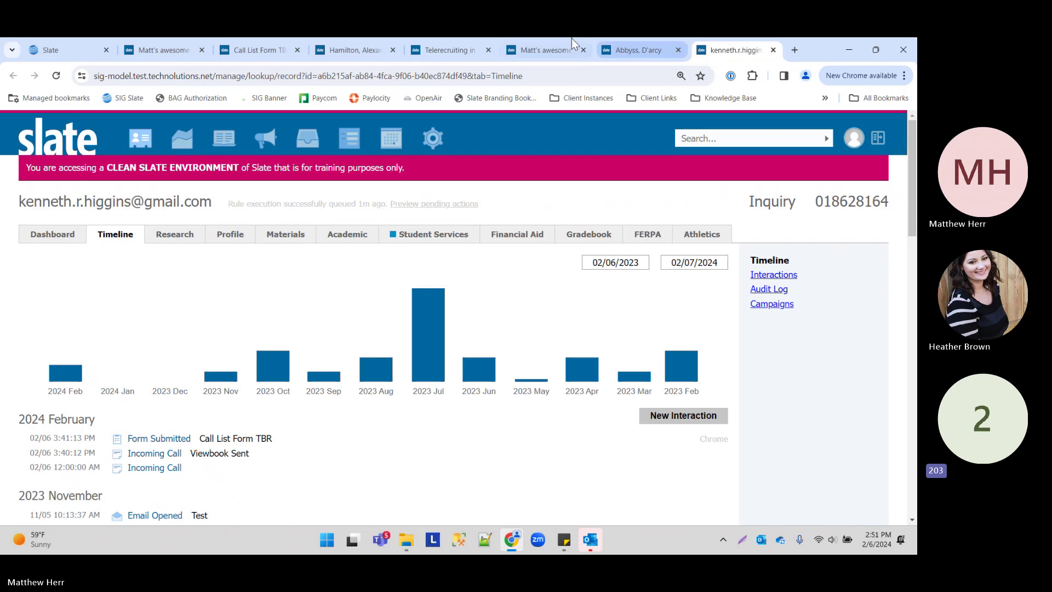
# - Reopen the submitted call form from the call list to check its comments, and cancel without updating
pyautogui.click(608, 42)
pyautogui.click(514, 39)
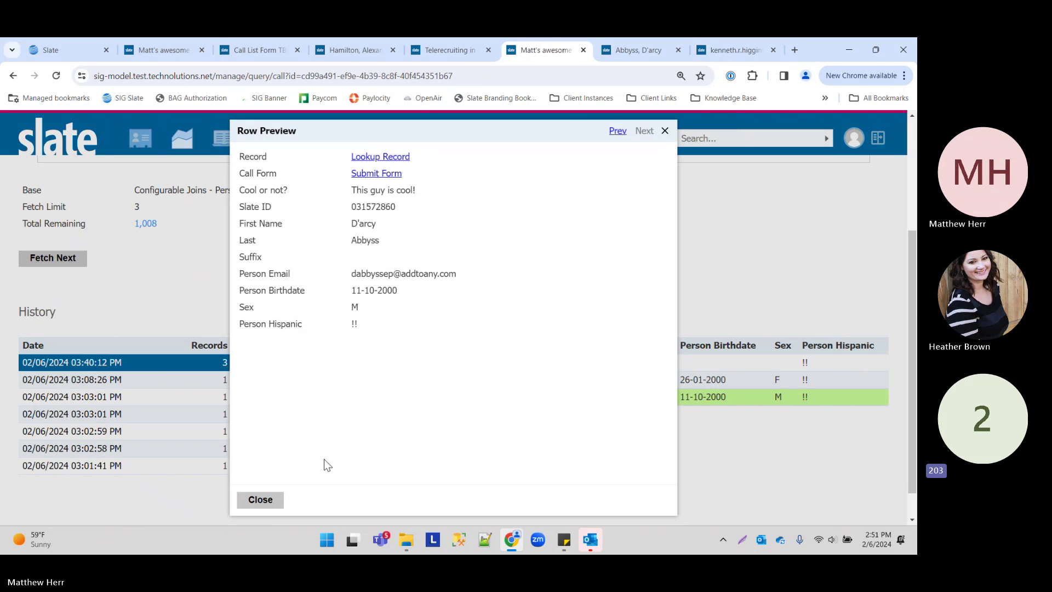
pyautogui.click(260, 499)
pyautogui.click(291, 391)
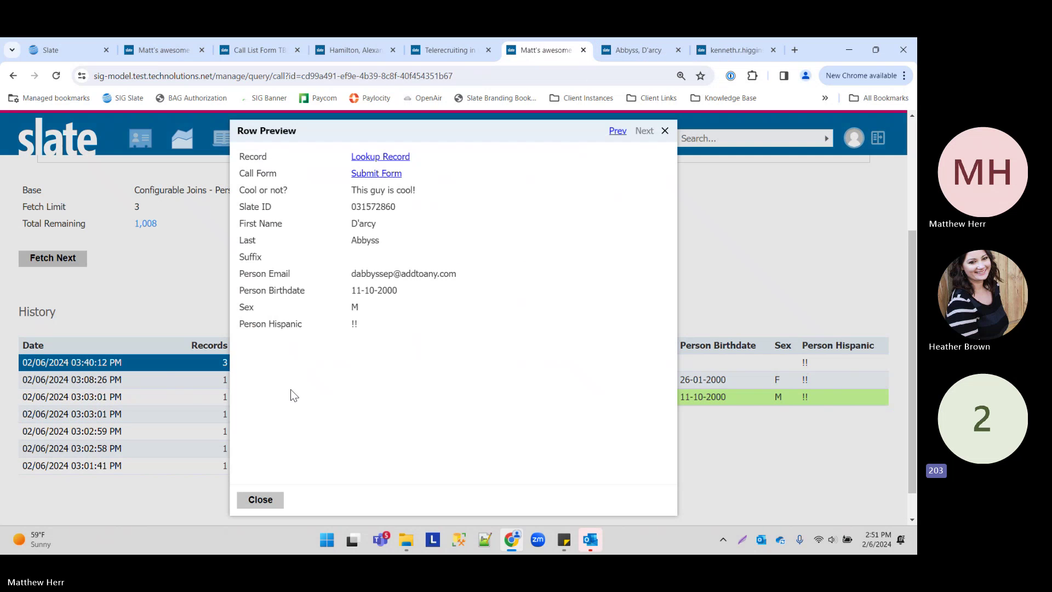
pyautogui.click(377, 173)
pyautogui.click(277, 290)
pyautogui.moveTo(277, 290); pyautogui.dragTo(251, 265)
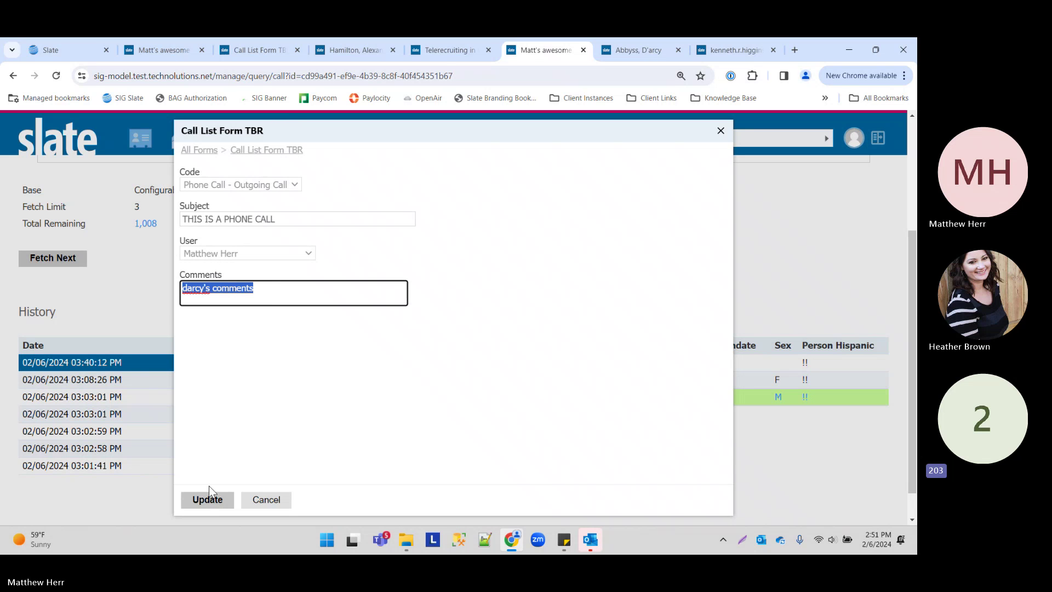
pyautogui.click(273, 500)
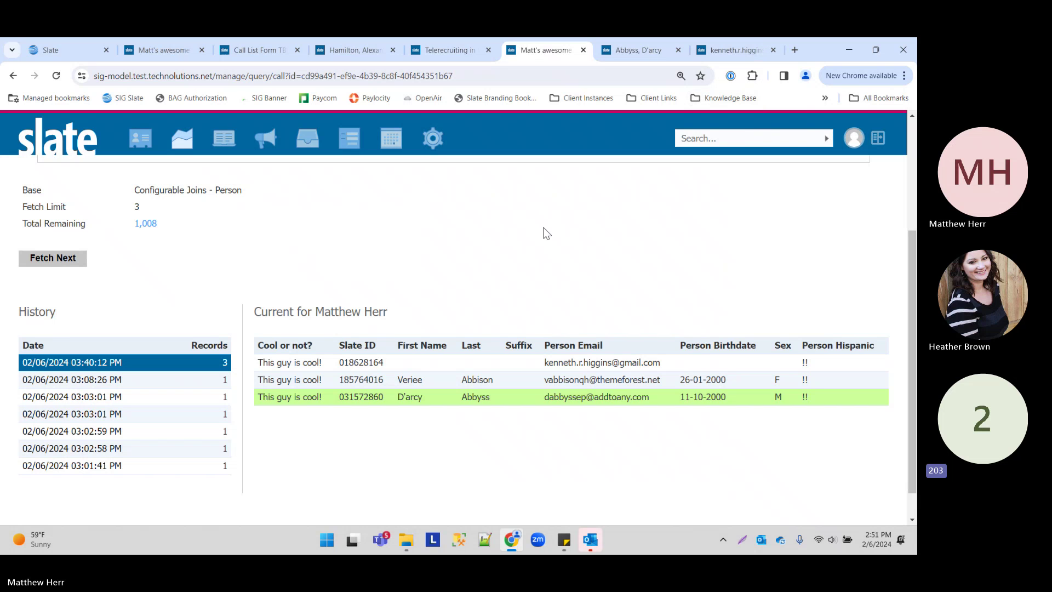
# - Check the call list query's permissions, filters and sorts
pyautogui.click(174, 47)
pyautogui.click(254, 50)
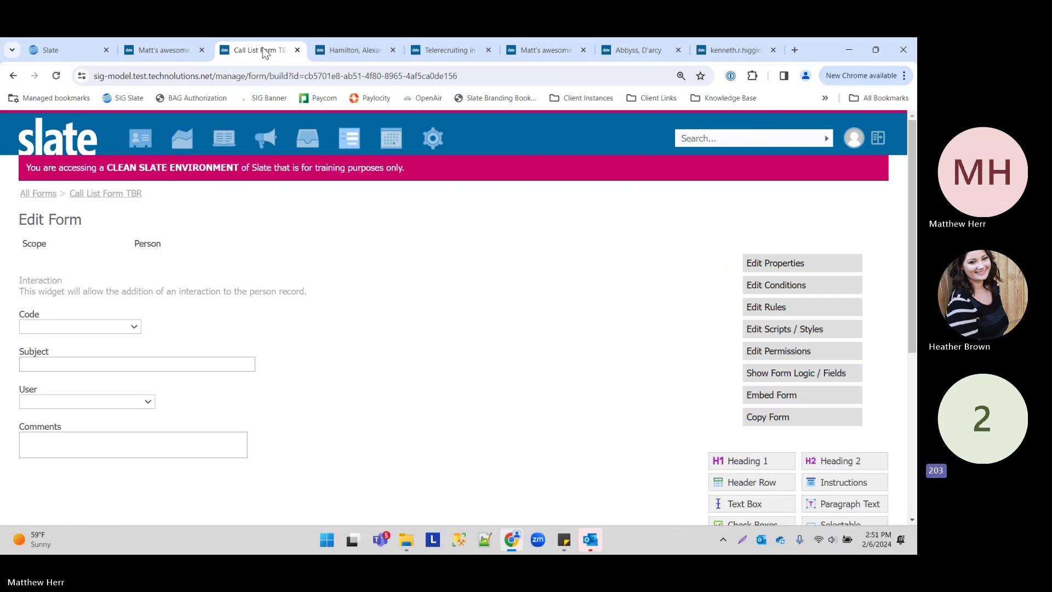
pyautogui.click(189, 50)
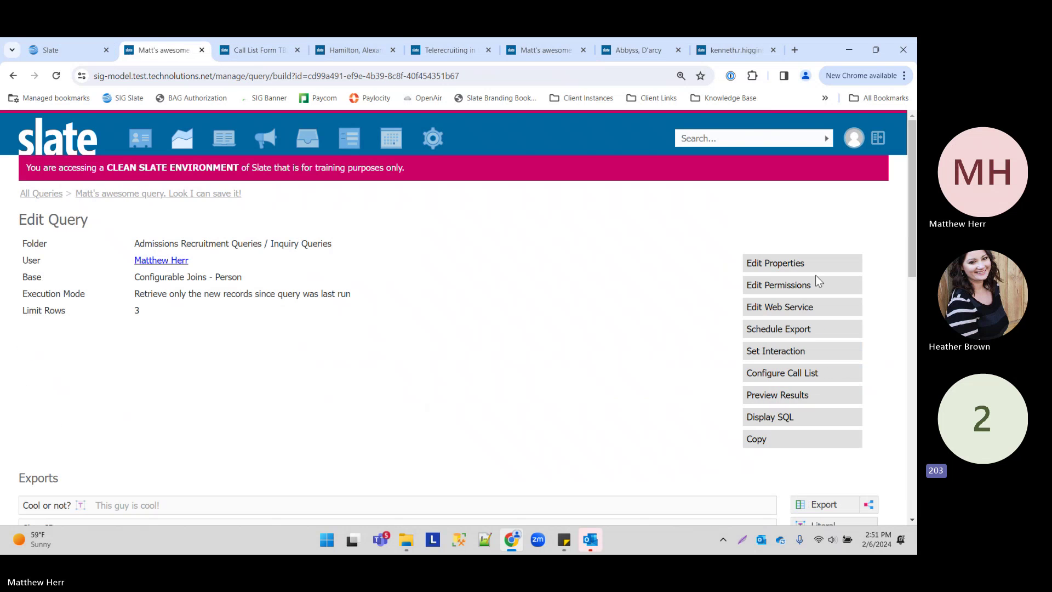
pyautogui.click(805, 285)
pyautogui.click(260, 502)
pyautogui.scroll(-10, 317, 384)
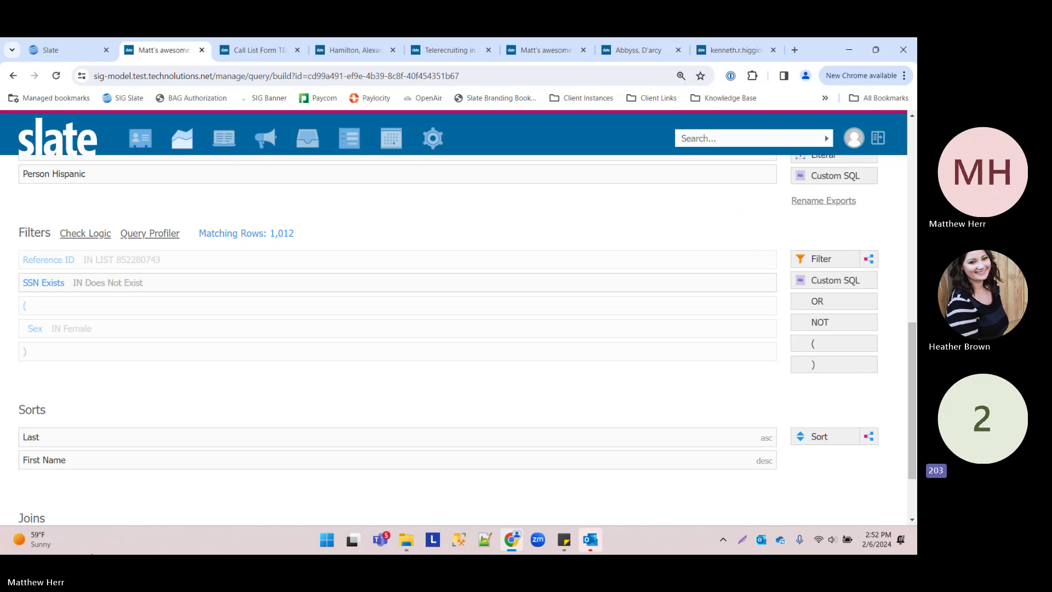
# - Open the submitted Call List Form TBR response for editing from the called person's record
pyautogui.click(271, 50)
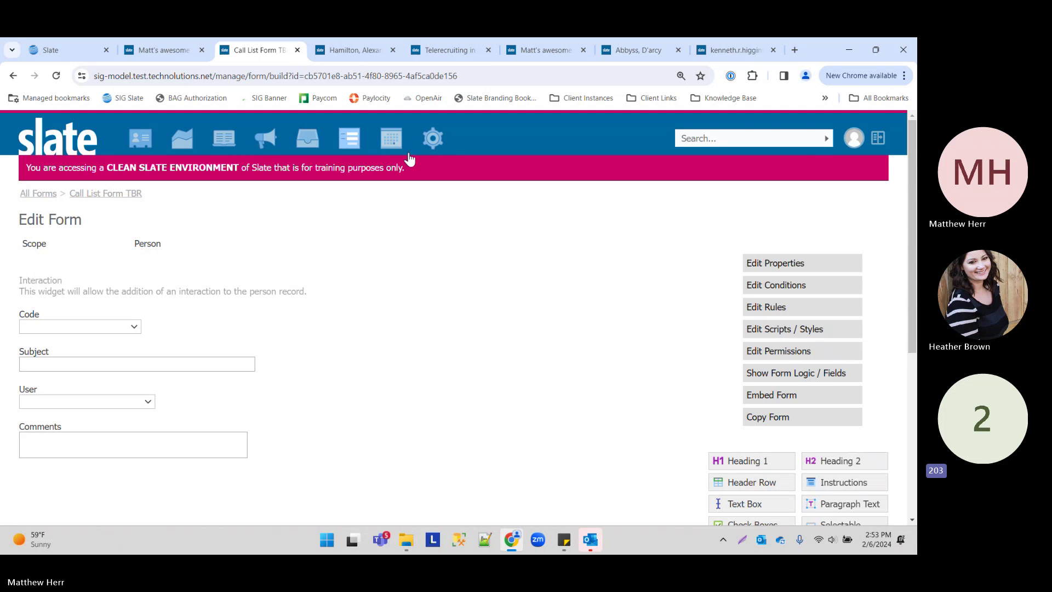
pyautogui.click(762, 46)
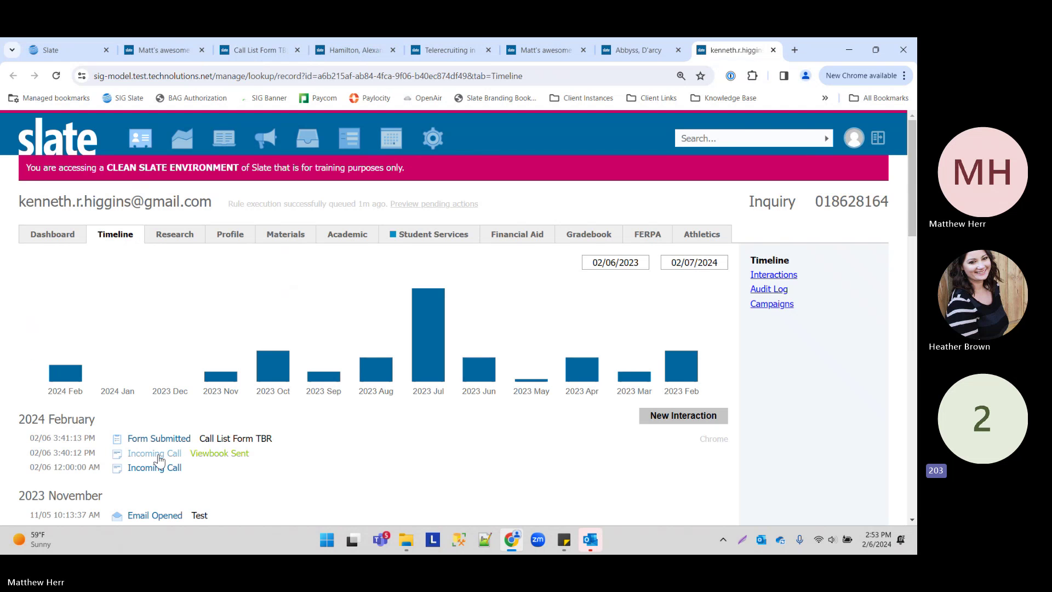
pyautogui.click(635, 47)
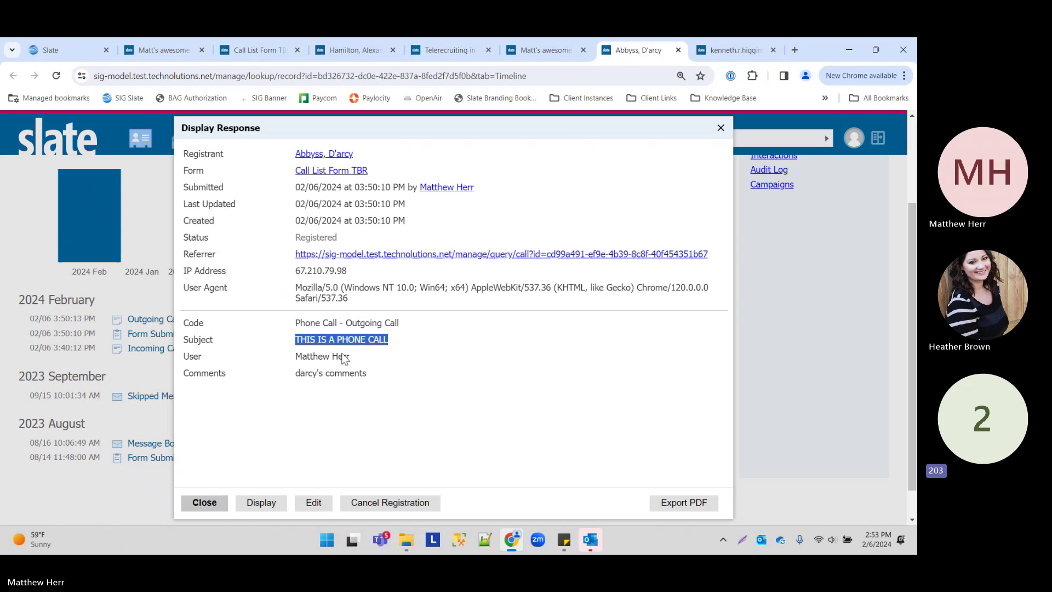
pyautogui.click(316, 501)
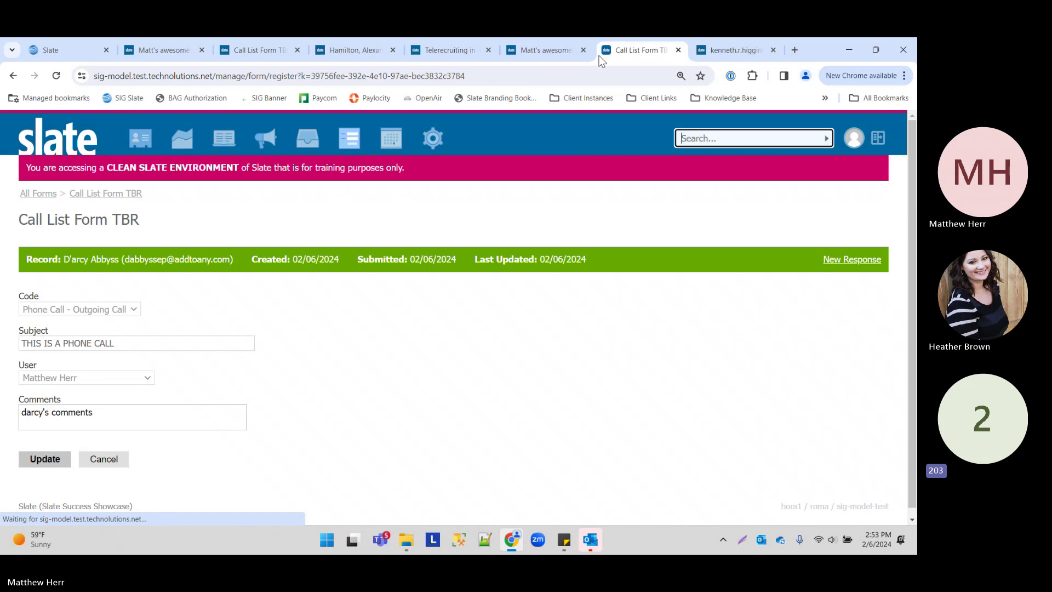
# - Add the person's Mobile Phone as a direct export in the call list query
pyautogui.click(564, 48)
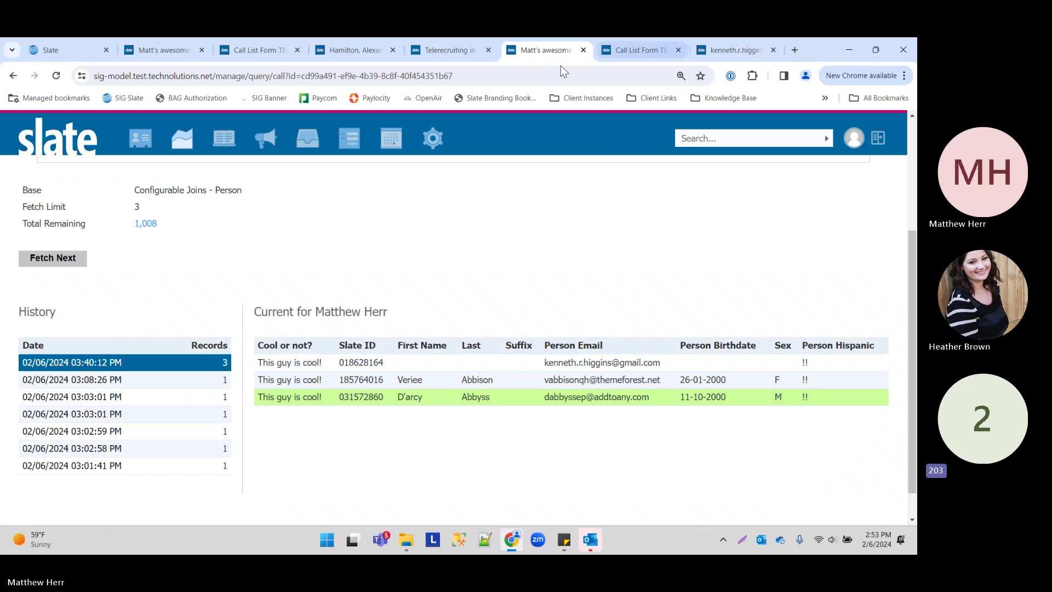
pyautogui.click(168, 45)
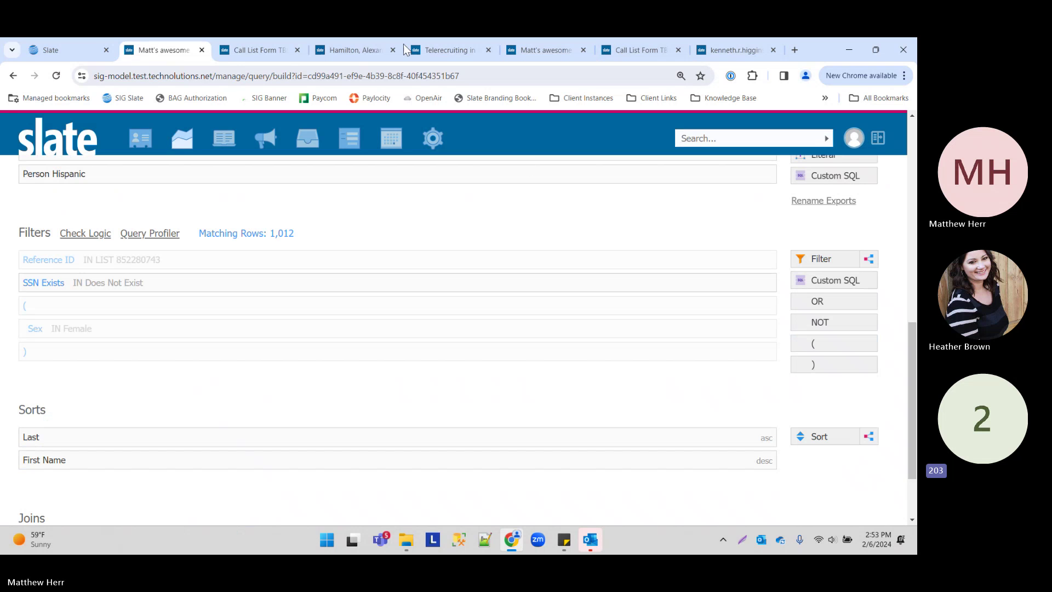
pyautogui.scroll(-5, 547, 274)
pyautogui.click(824, 265)
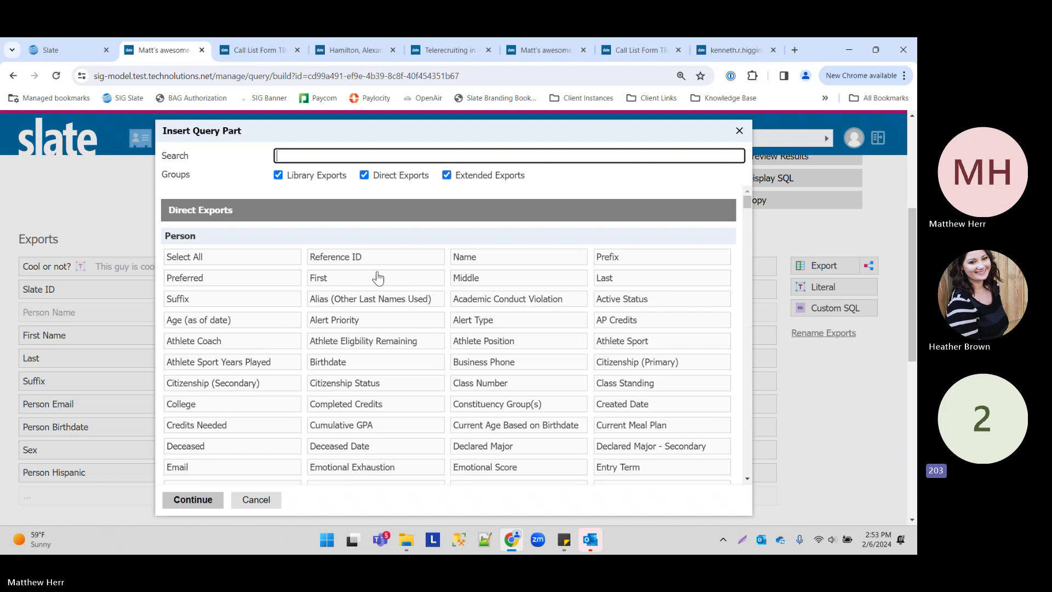
pyautogui.scroll(-1, 553, 375)
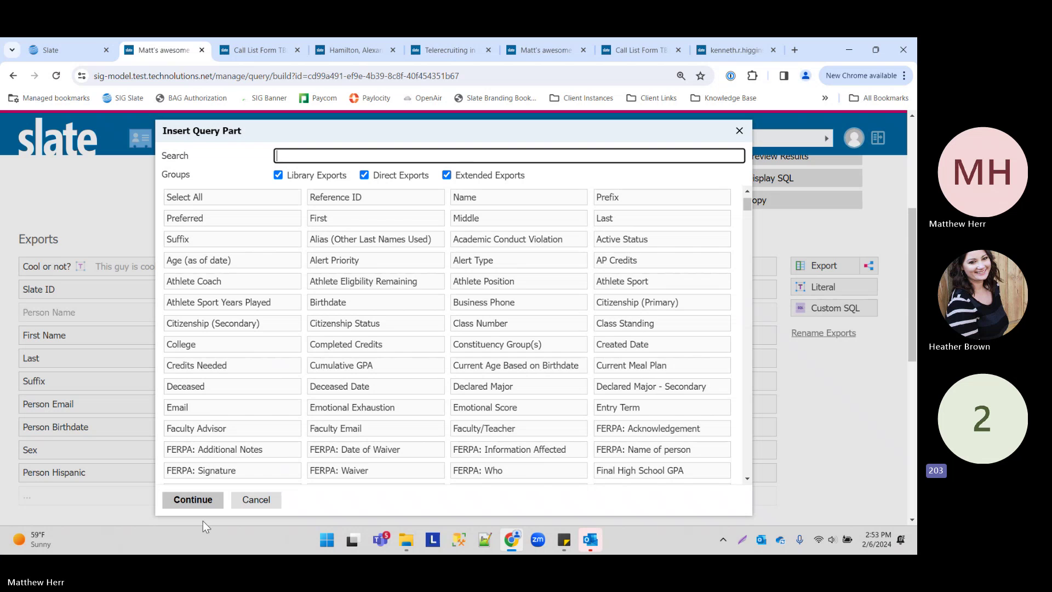
pyautogui.write('mob')
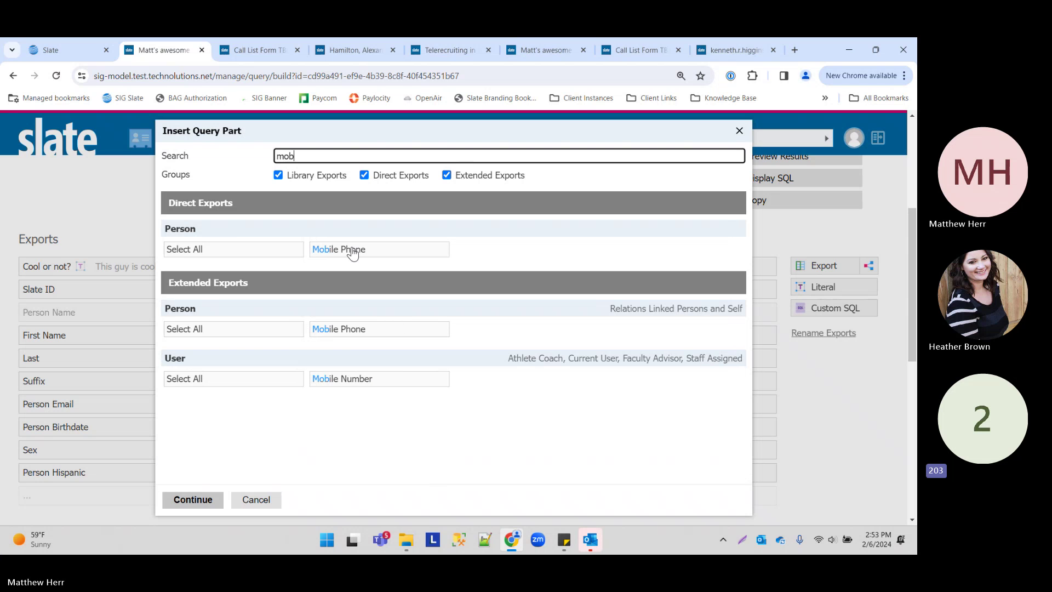
pyautogui.click(352, 249)
pyautogui.click(215, 502)
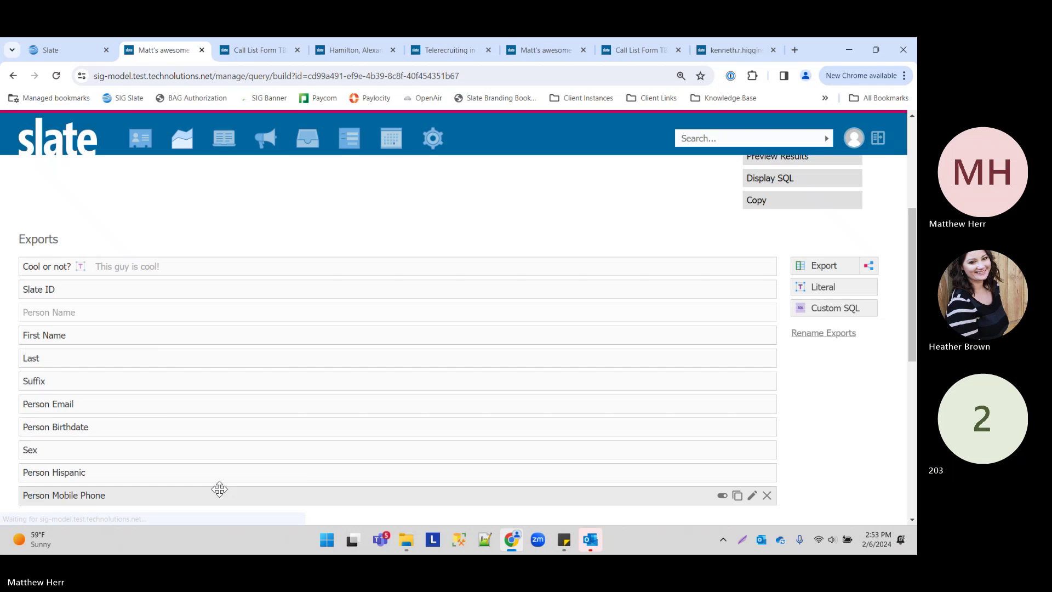
# - Enable Slate Voice in the call list configuration with the available phone account and Person Mobile Phone as recipient, and save
pyautogui.scroll(1, 265, 199)
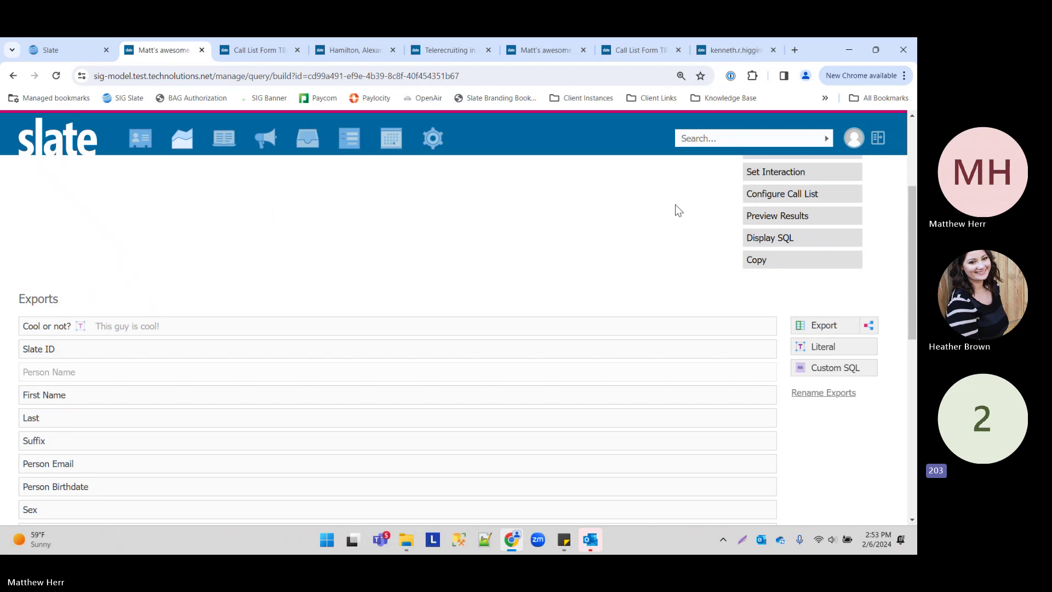
pyautogui.click(823, 195)
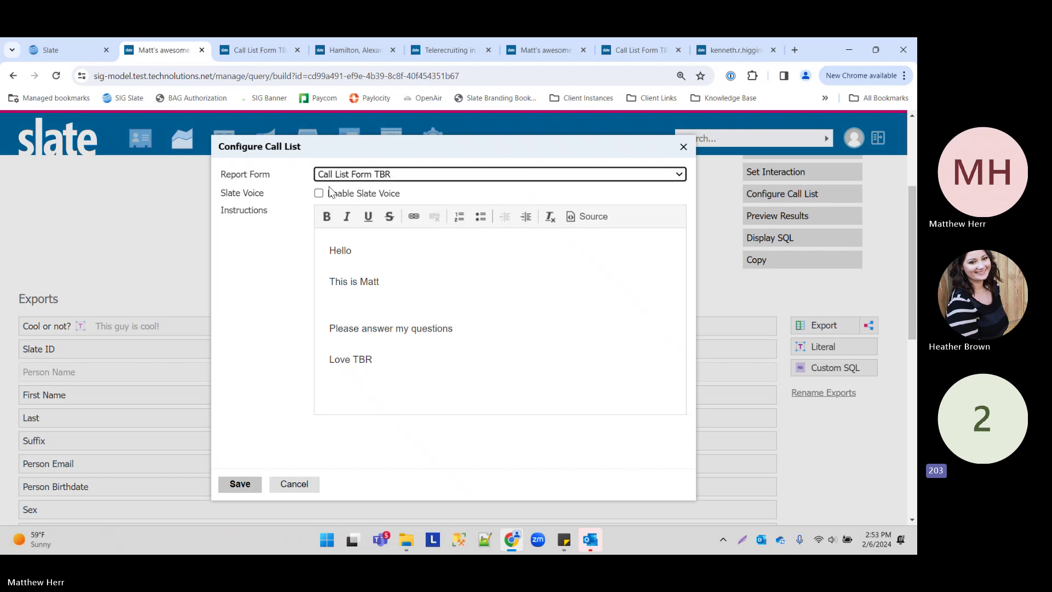
pyautogui.click(318, 193)
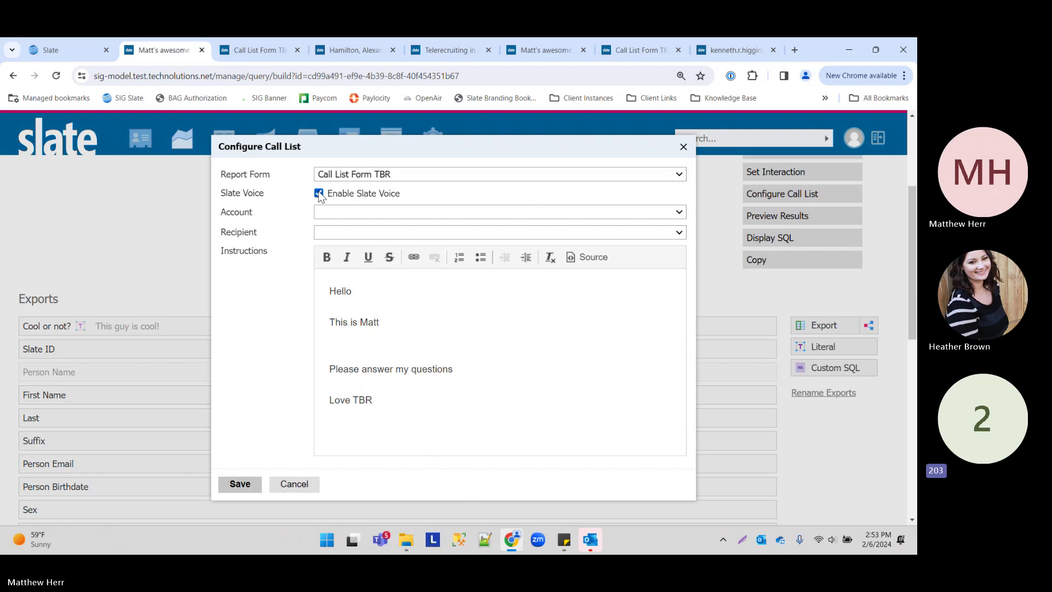
pyautogui.click(343, 214)
pyautogui.click(357, 230)
pyautogui.click(358, 232)
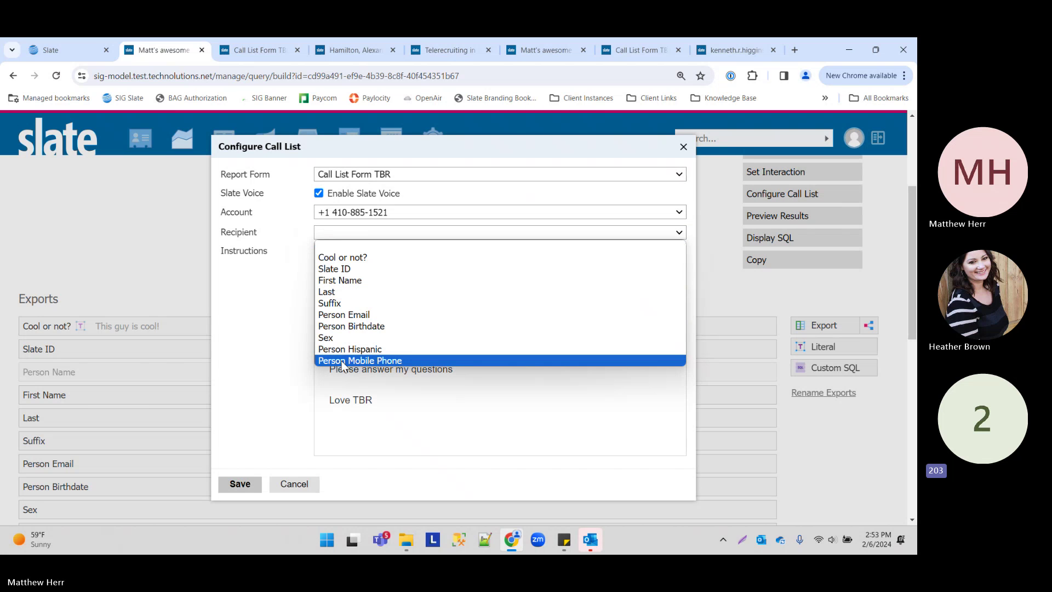
pyautogui.click(363, 361)
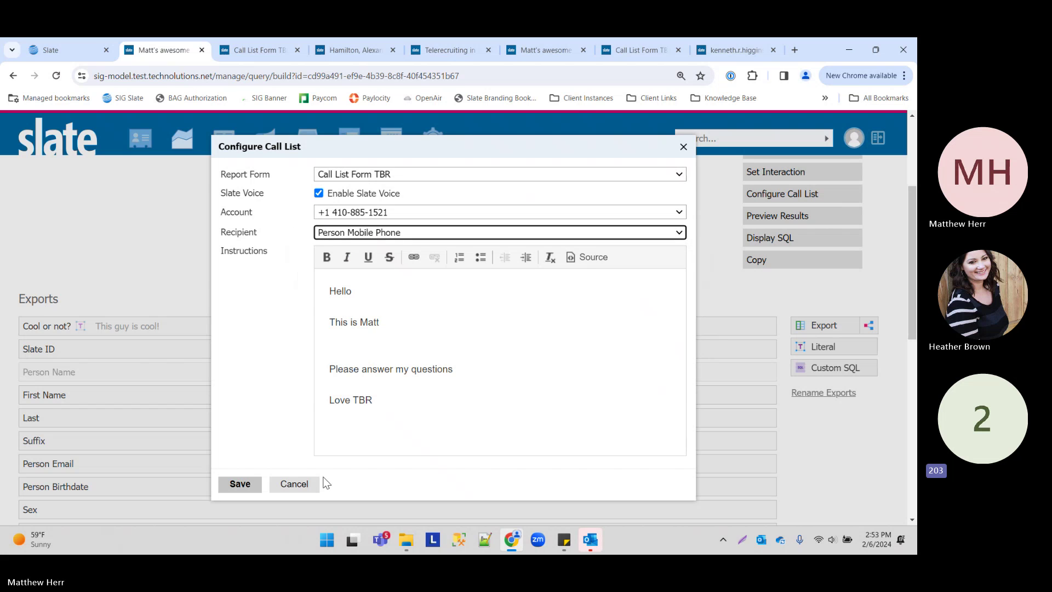
pyautogui.click(240, 484)
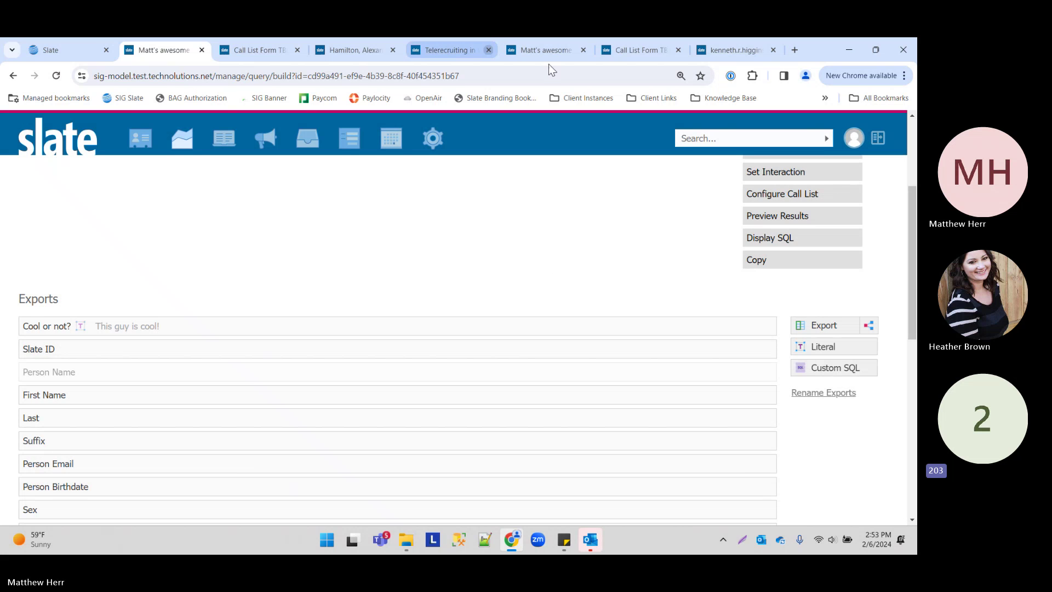
# - Reload the call list page and fetch the next batch of records
pyautogui.click(257, 49)
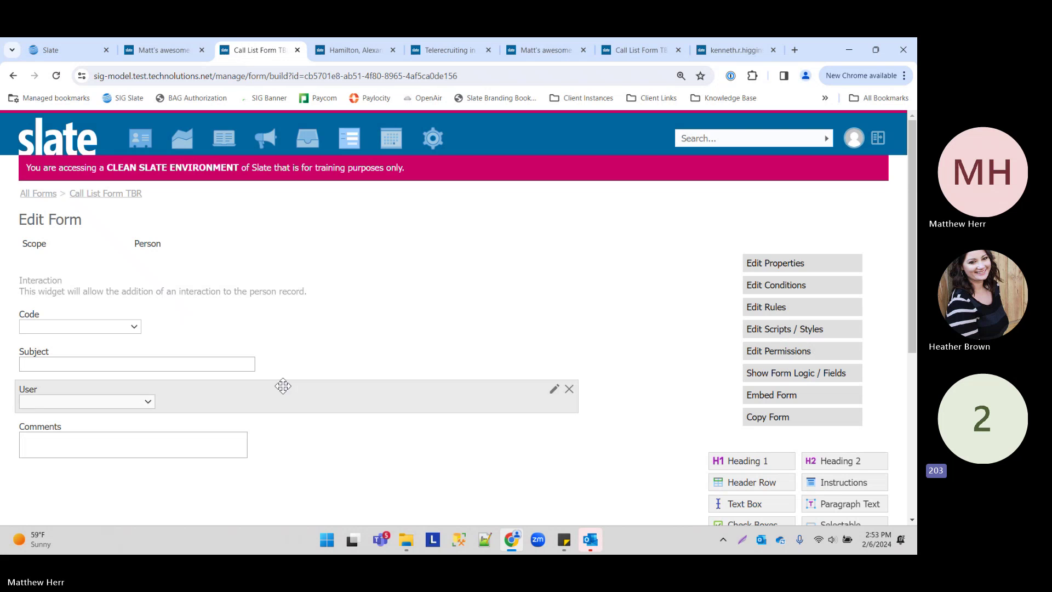
pyautogui.click(564, 47)
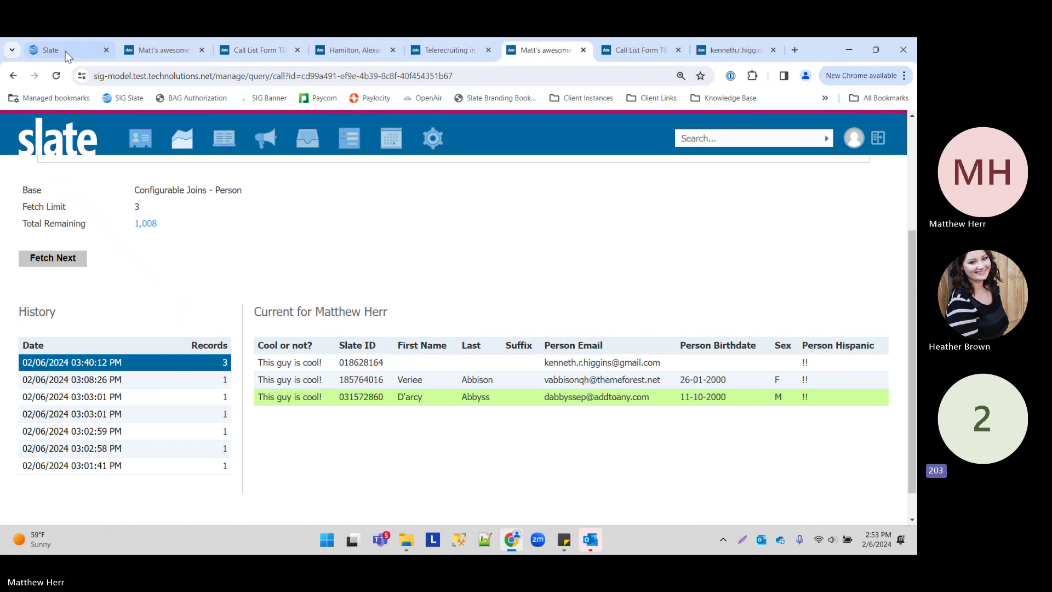
pyautogui.click(57, 76)
pyautogui.scroll(-5, 287, 251)
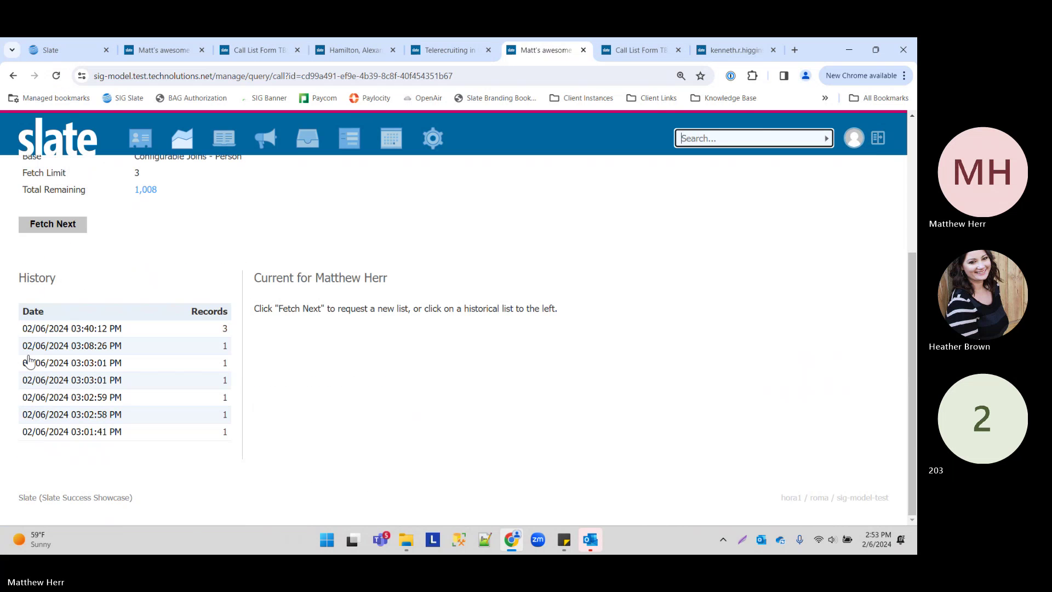
pyautogui.click(118, 330)
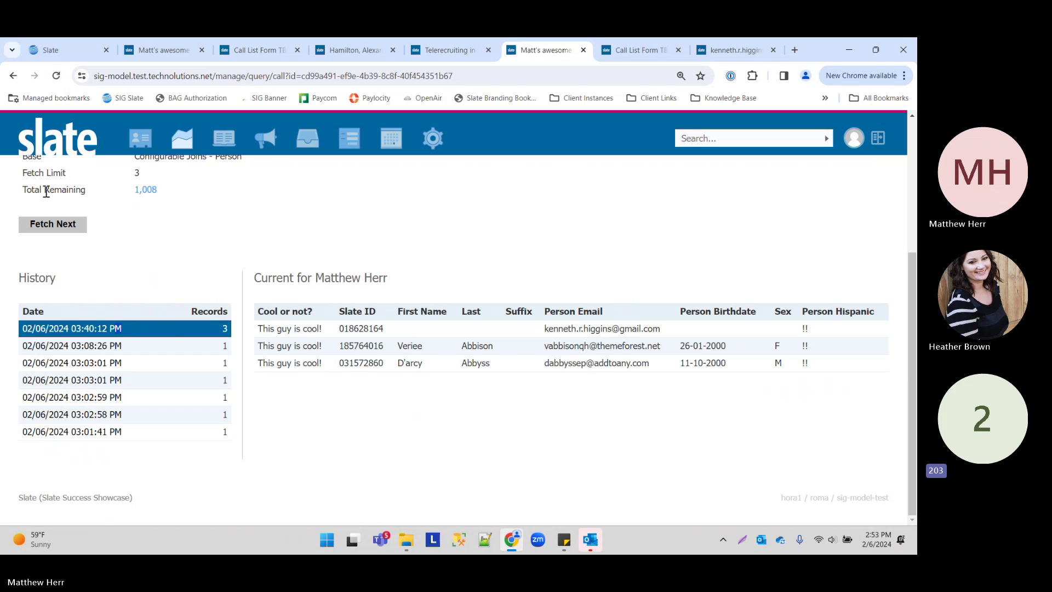
pyautogui.click(53, 224)
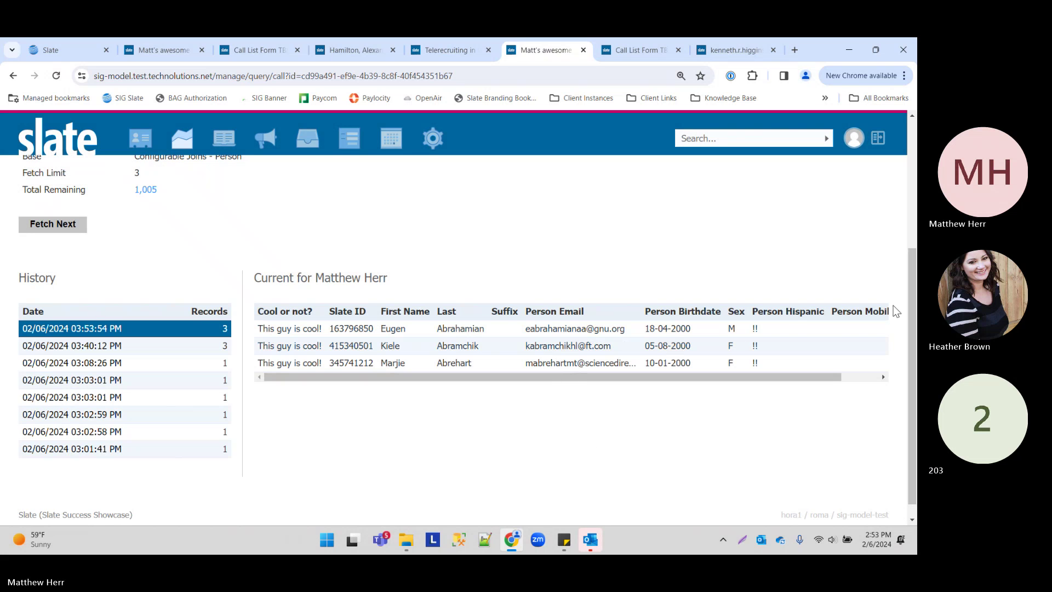
# - Preview the last person in the fetched list, check the Person Mobile Phone field, and close the preview
pyautogui.scroll(-1, 777, 336)
pyautogui.scroll(2, 657, 361)
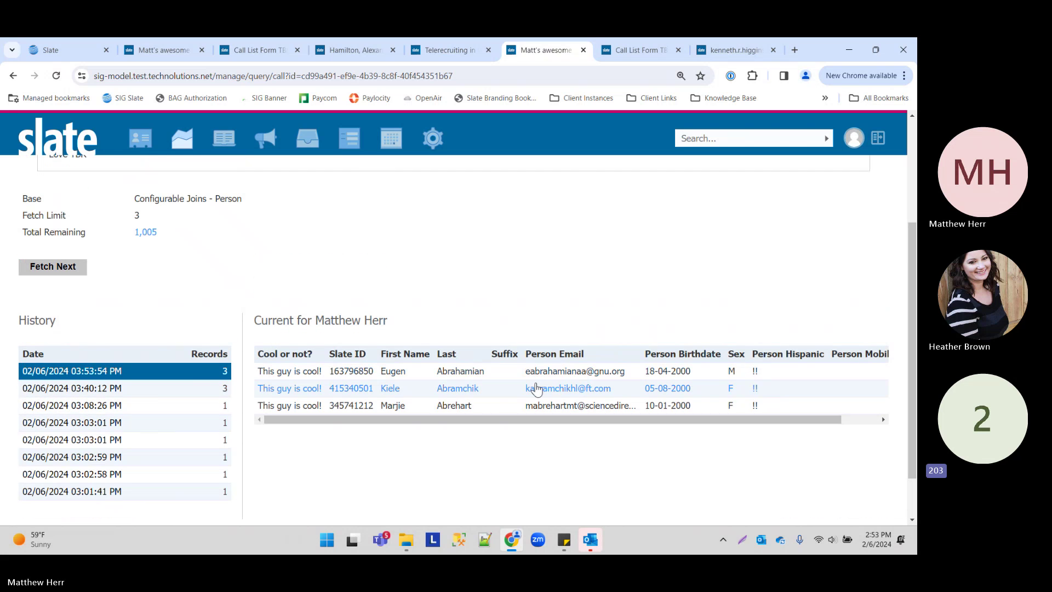
pyautogui.click(470, 408)
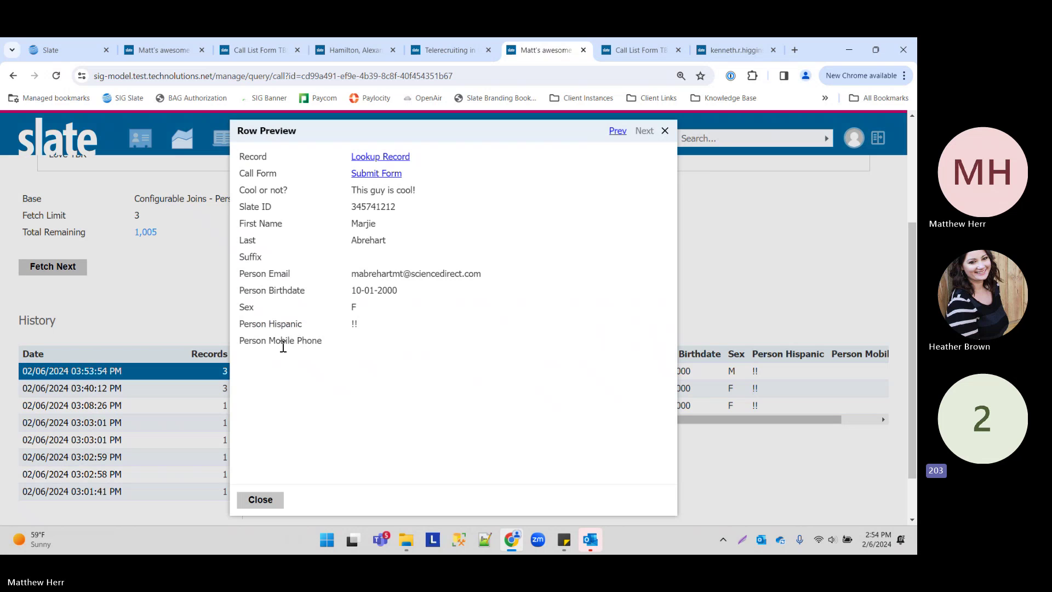
pyautogui.moveTo(275, 341); pyautogui.dragTo(322, 354)
pyautogui.click(370, 345)
pyautogui.hotkey('ctrl', 'a')
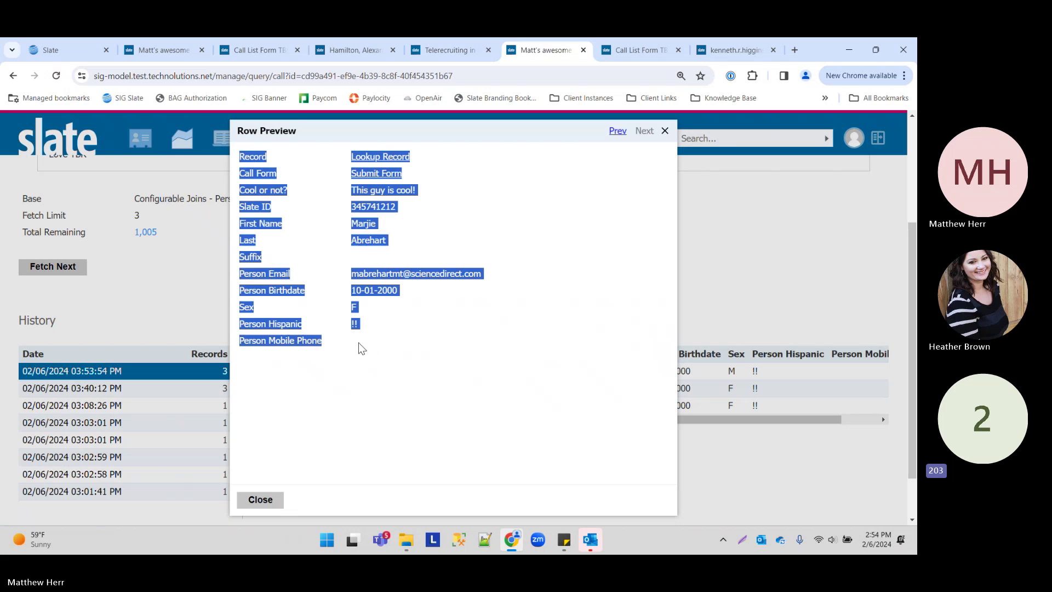
pyautogui.click(260, 499)
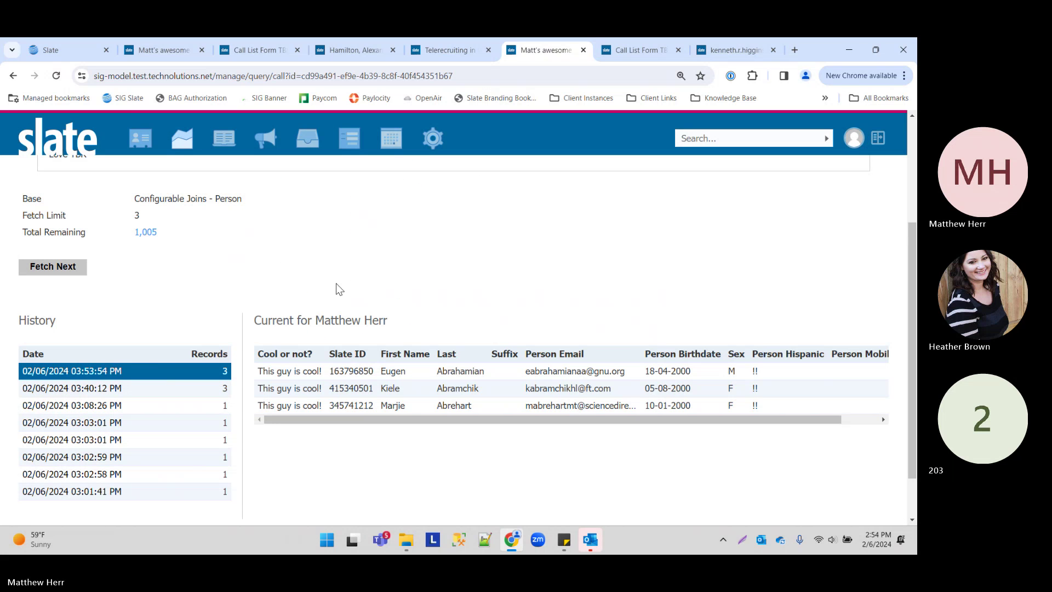
# - Open the recently viewed test person's record and check the Contact / Address section of the profile for a mobile phone
pyautogui.click(155, 51)
pyautogui.click(253, 43)
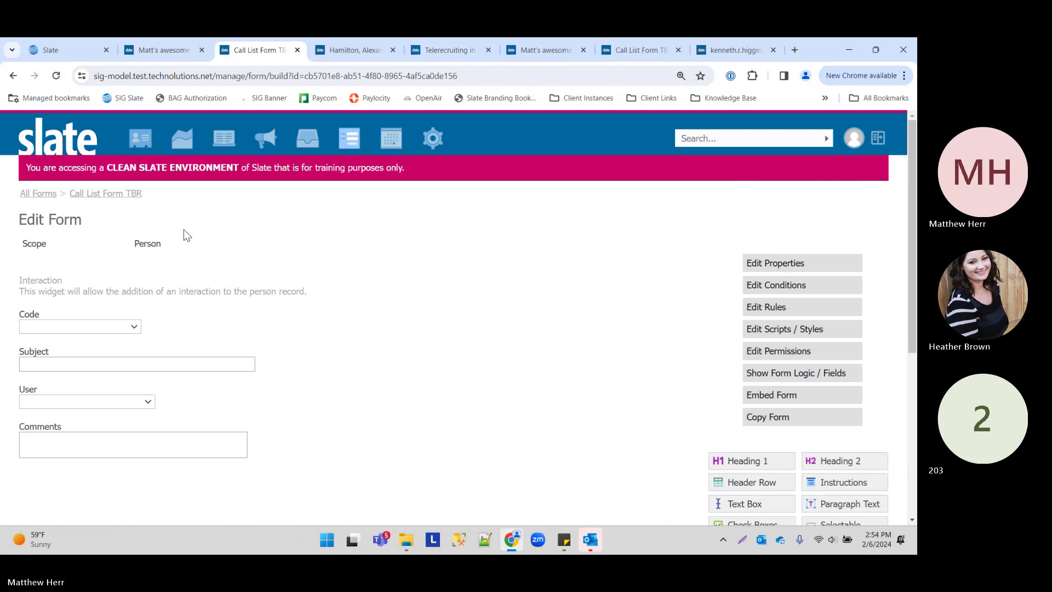
pyautogui.moveTo(140, 141)
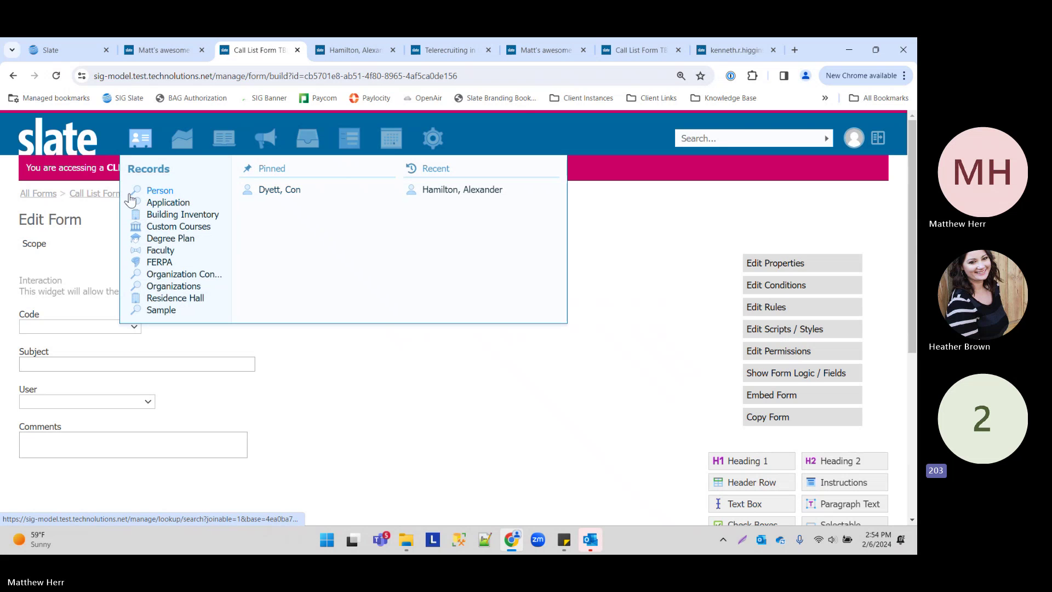
pyautogui.click(455, 190)
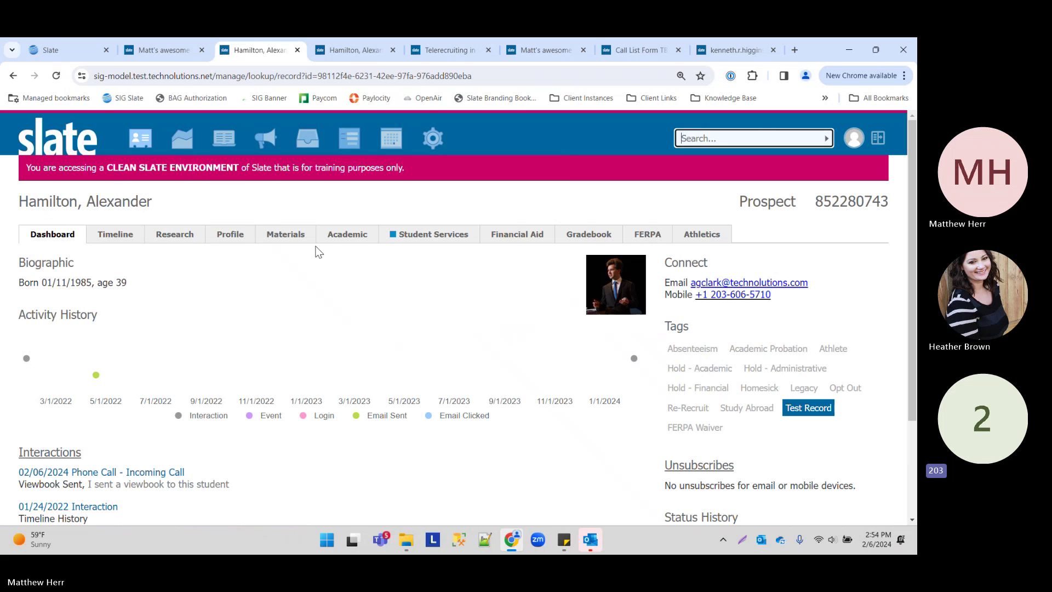
pyautogui.click(230, 234)
pyautogui.click(767, 286)
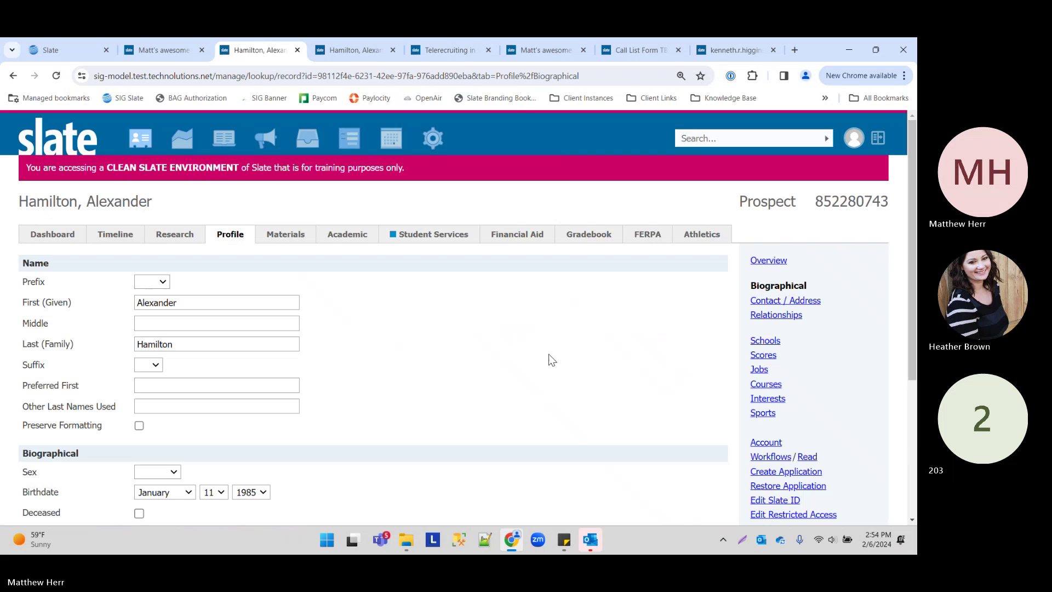
pyautogui.scroll(-3, 171, 458)
pyautogui.scroll(3, 476, 280)
pyautogui.scroll(-2, 195, 369)
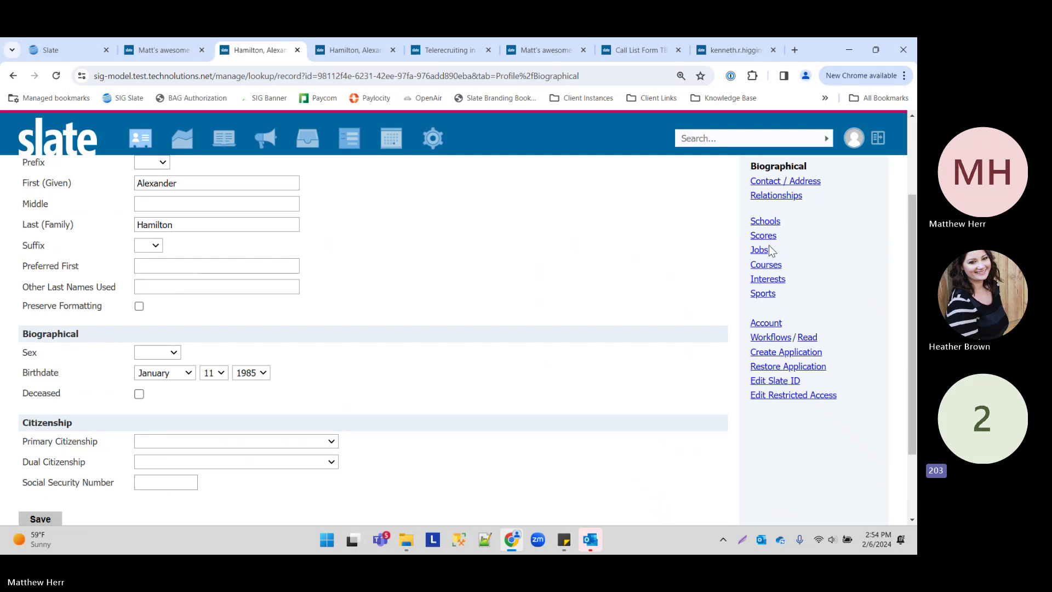
pyautogui.click(800, 181)
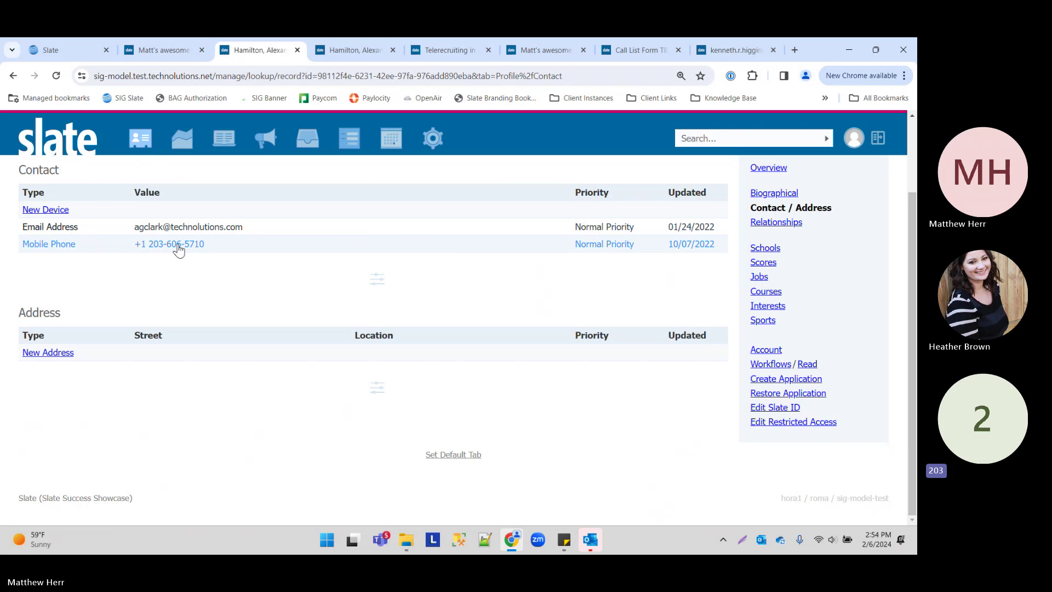
pyautogui.scroll(2, 182, 249)
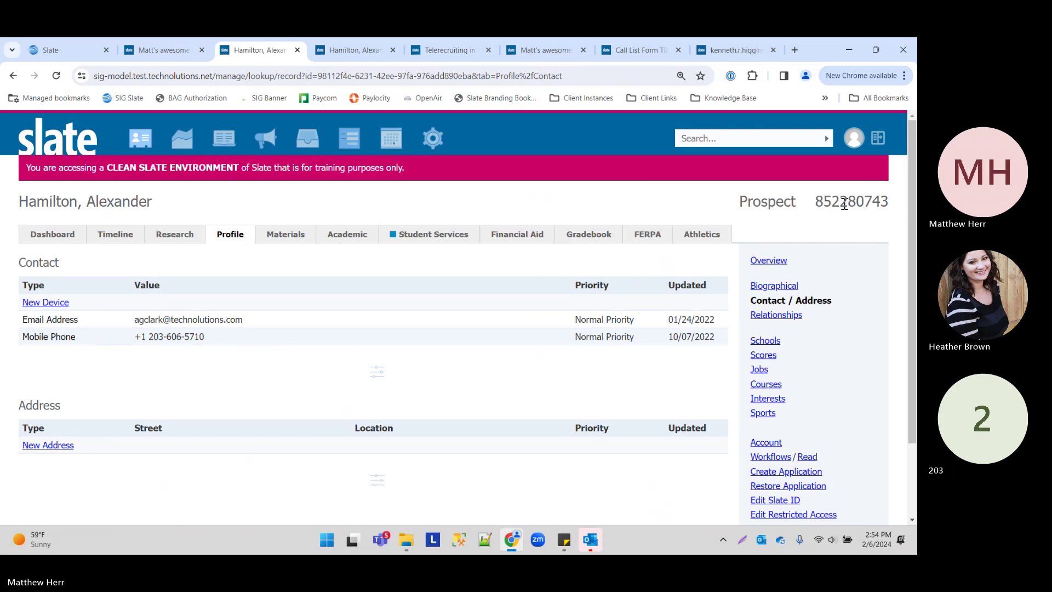
# - Set the call list query's Reference ID filter to active and save it, so it targets the test record
pyautogui.doubleClick(843, 203)
pyautogui.click(117, 51)
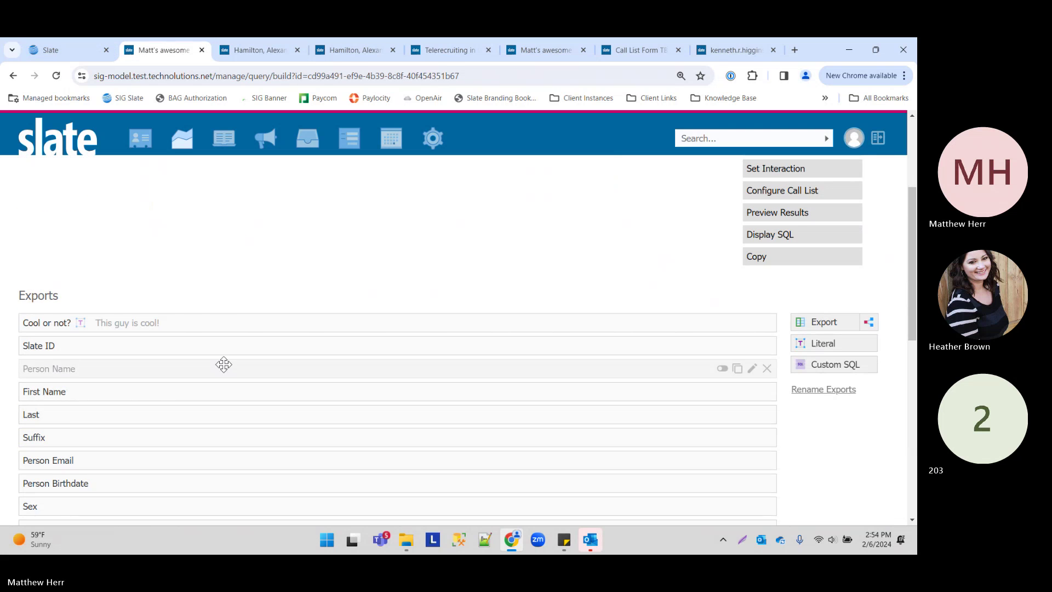
pyautogui.scroll(-5, 219, 350)
pyautogui.click(207, 343)
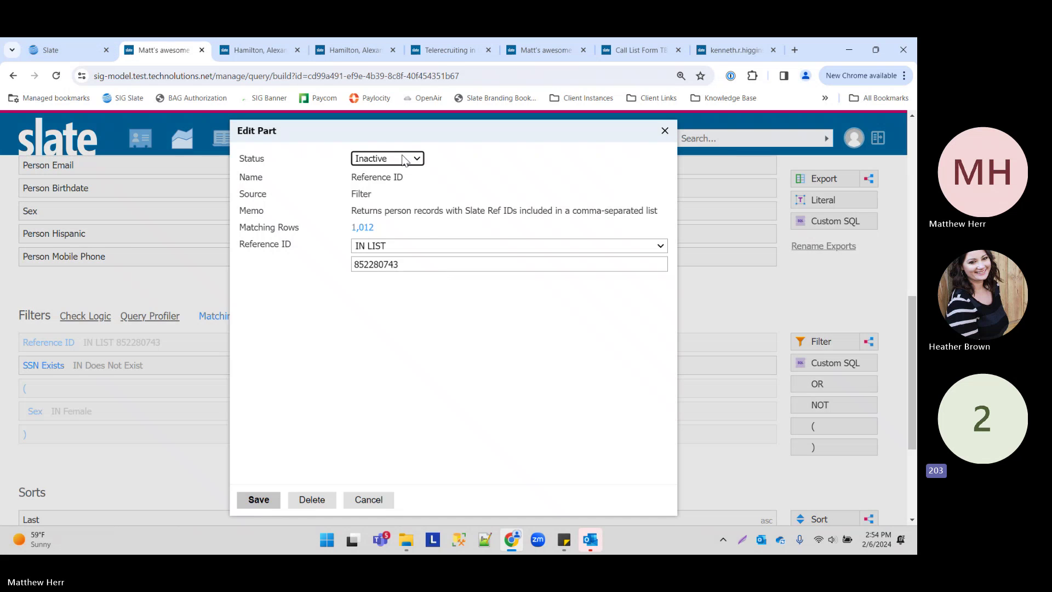
pyautogui.click(387, 159)
pyautogui.click(395, 176)
pyautogui.click(257, 499)
pyautogui.scroll(10, 344, 310)
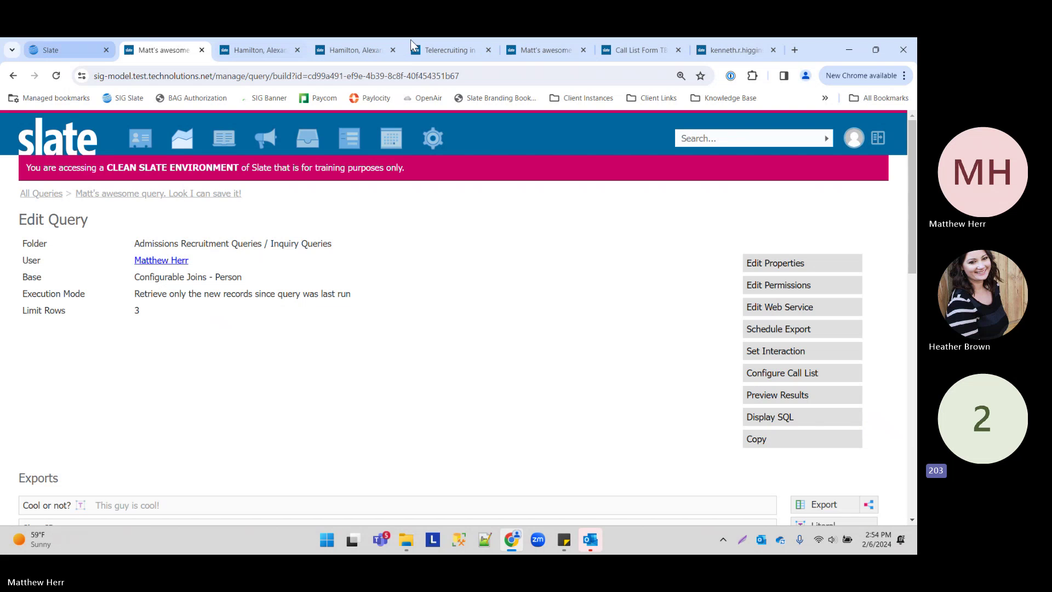
# - Try to fetch the next batch, and preview the test person's row from the 02/06/2024 03:02:58 PM history list
pyautogui.click(544, 55)
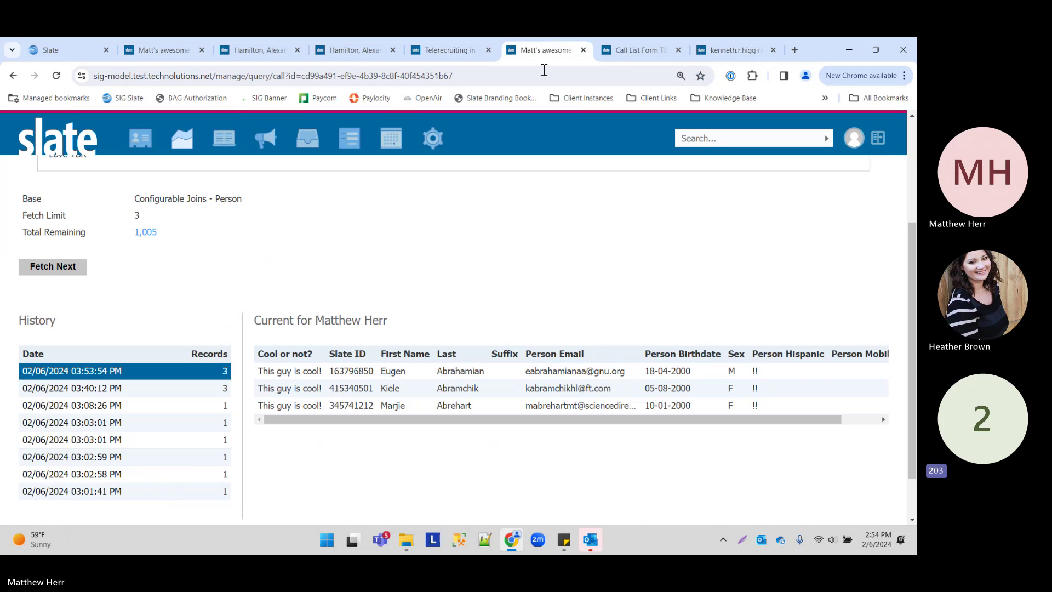
pyautogui.click(64, 266)
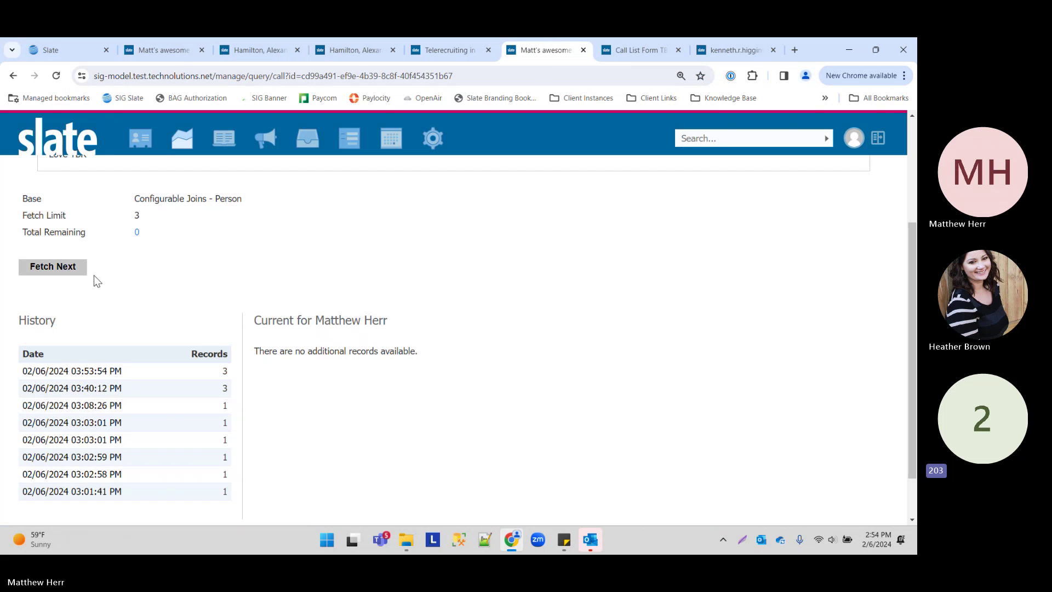
pyautogui.click(121, 480)
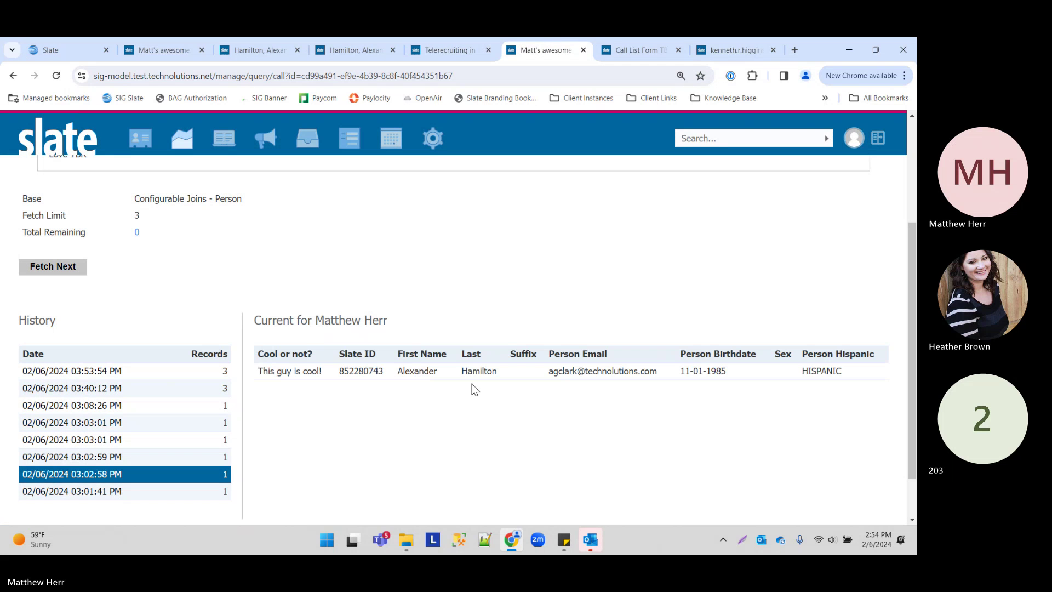
pyautogui.click(447, 374)
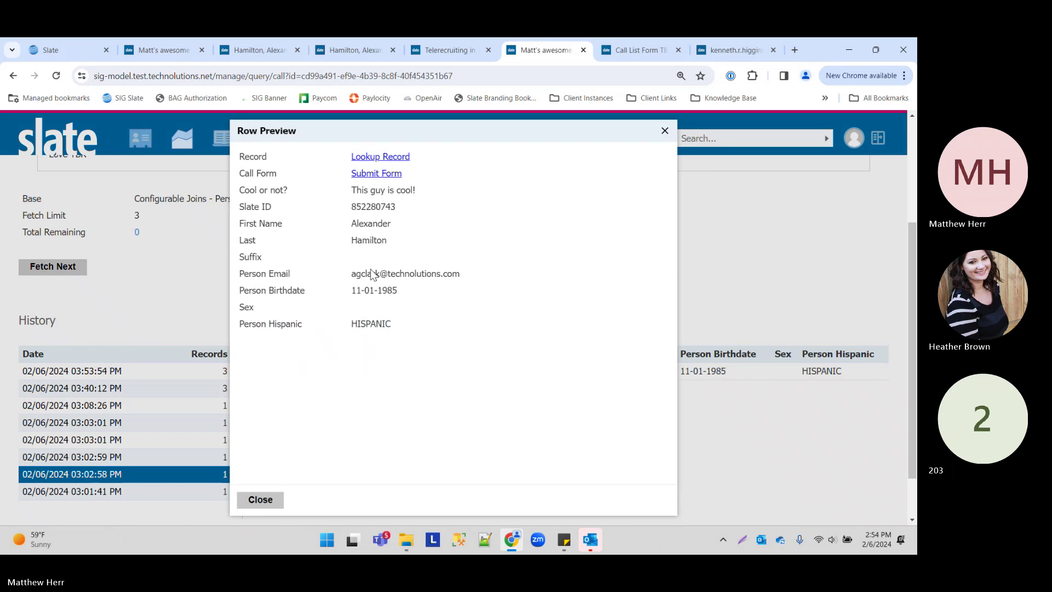
# - Close the row preview and return to the call list query to review its exports and filters
pyautogui.click(258, 499)
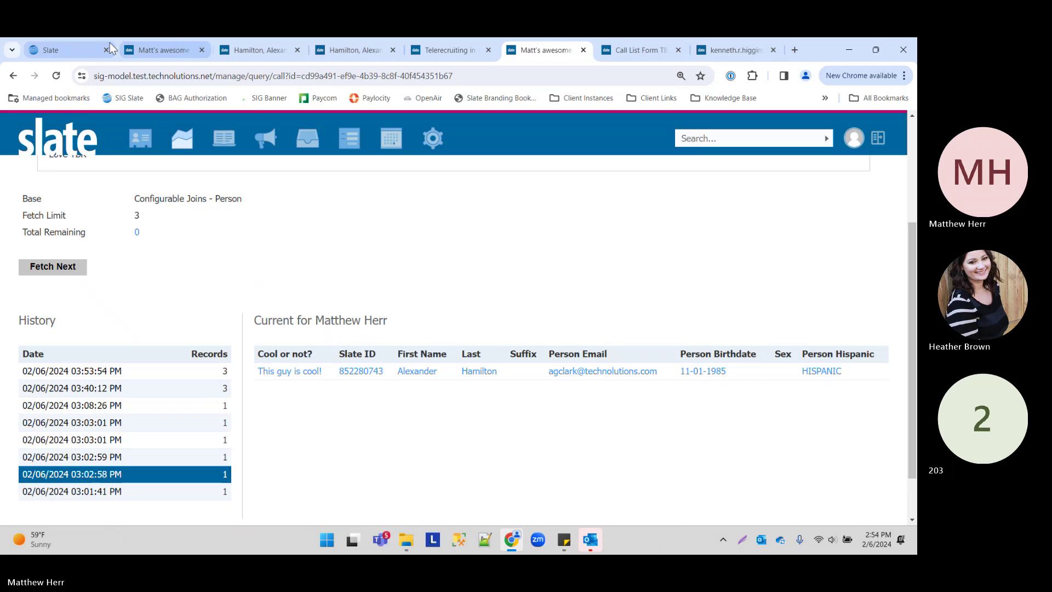
pyautogui.click(159, 49)
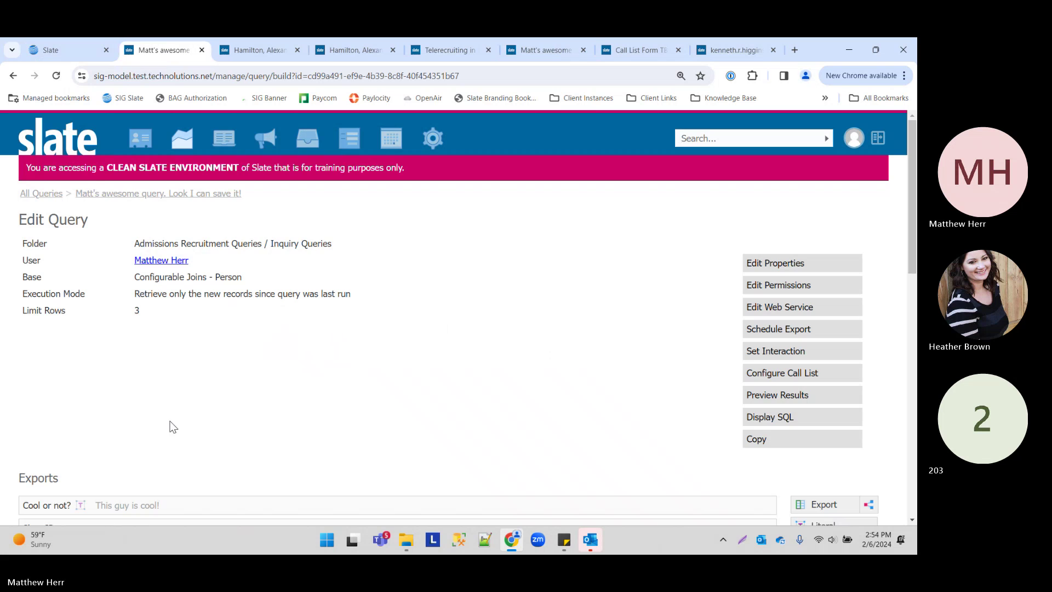
pyautogui.scroll(-8, 175, 422)
pyautogui.scroll(-2, 187, 403)
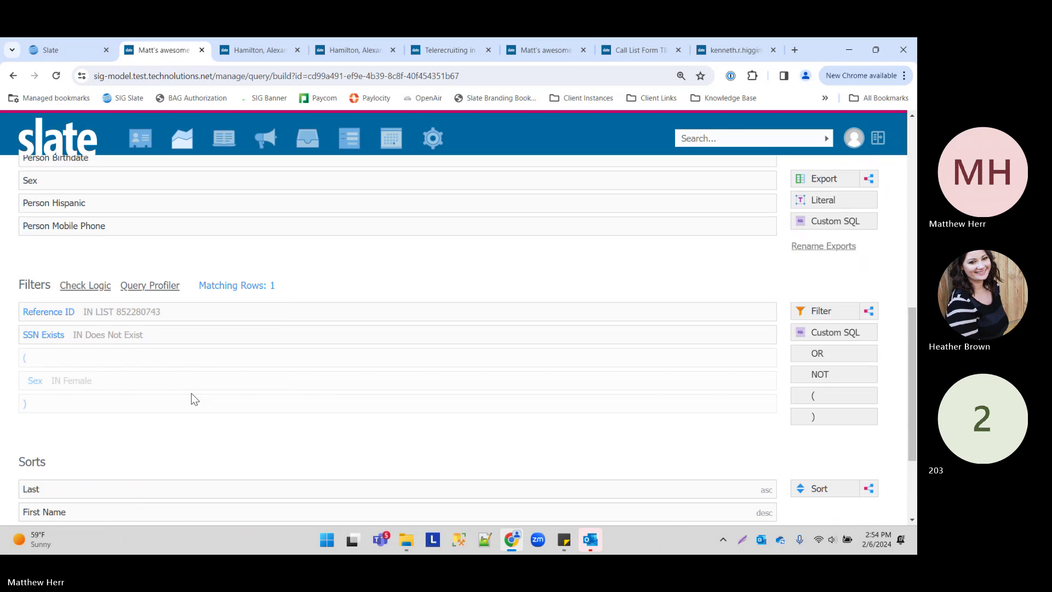
pyautogui.scroll(4, 91, 338)
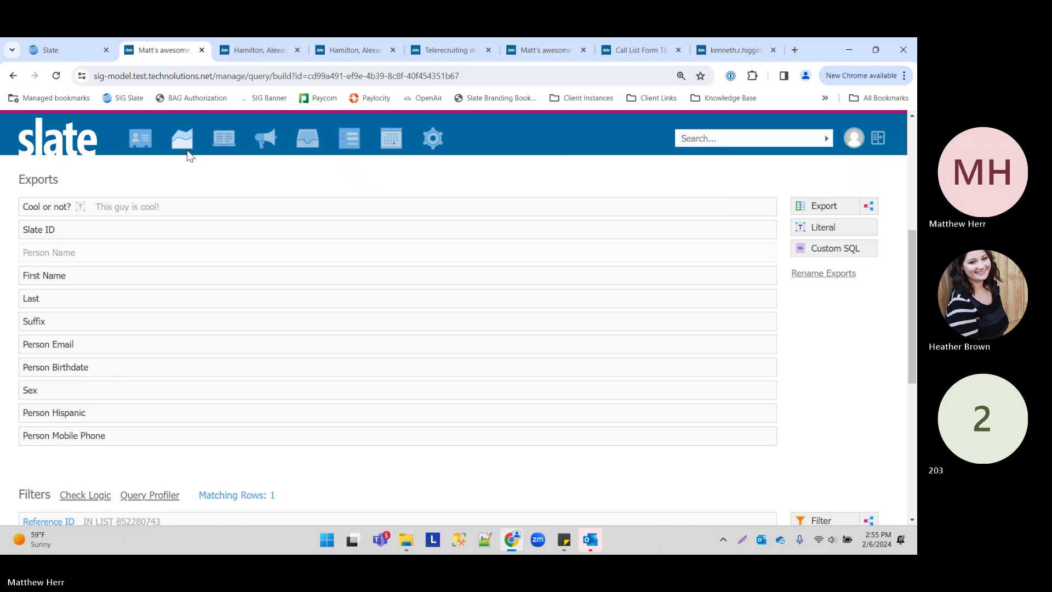
# - Open the recently viewed test person's record and check the mobile number under Connect on the dashboard
pyautogui.moveTo(140, 144)
pyautogui.click(457, 191)
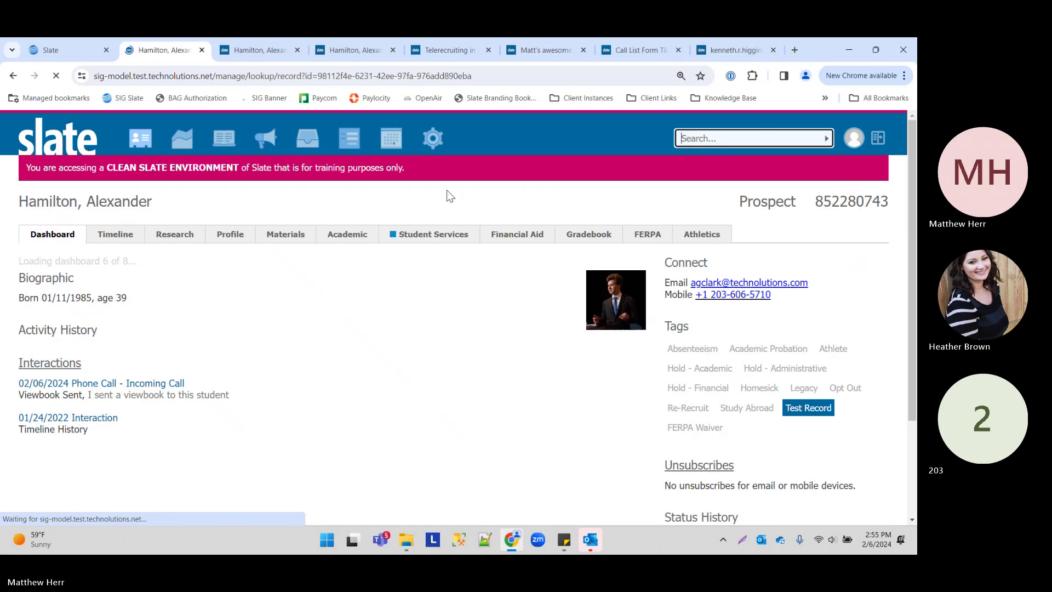
pyautogui.moveTo(770, 295); pyautogui.dragTo(700, 295)
pyautogui.click(678, 314)
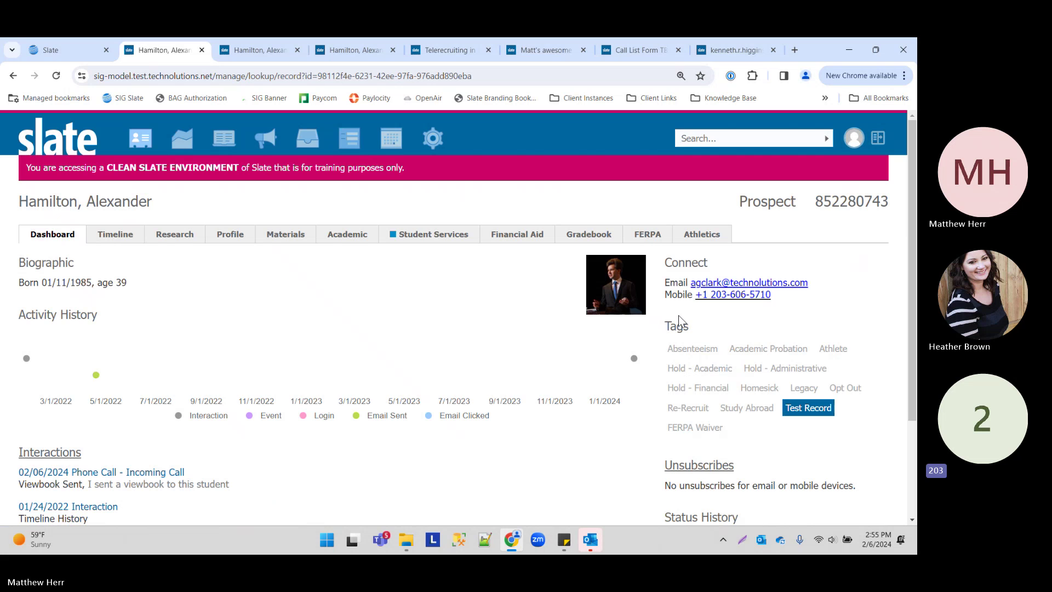
# - Go back to the Slate home page, open the Database page, and look through its tool categories
pyautogui.click(43, 143)
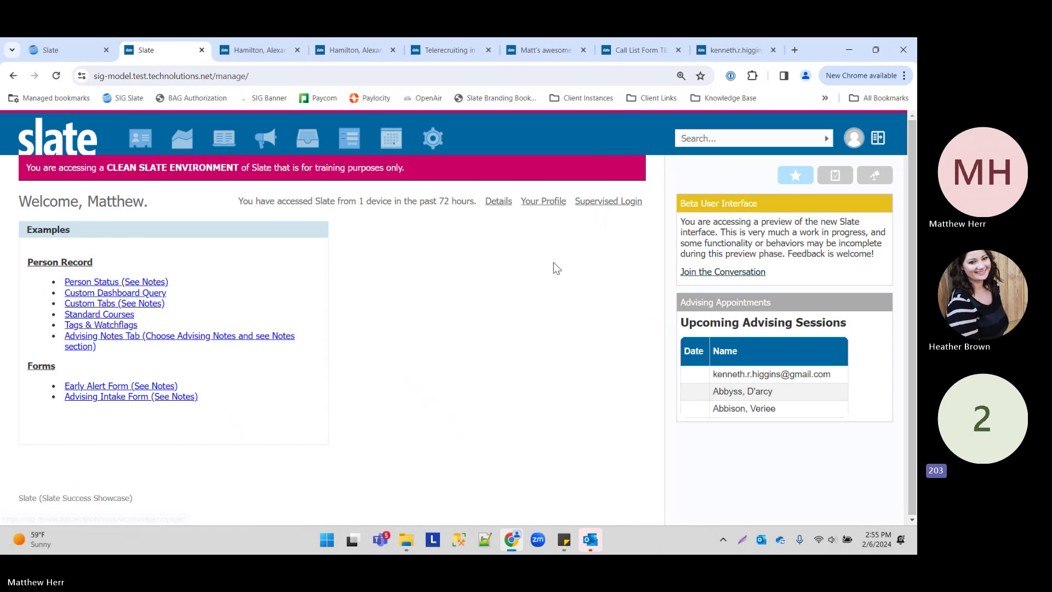
pyautogui.moveTo(85, 149)
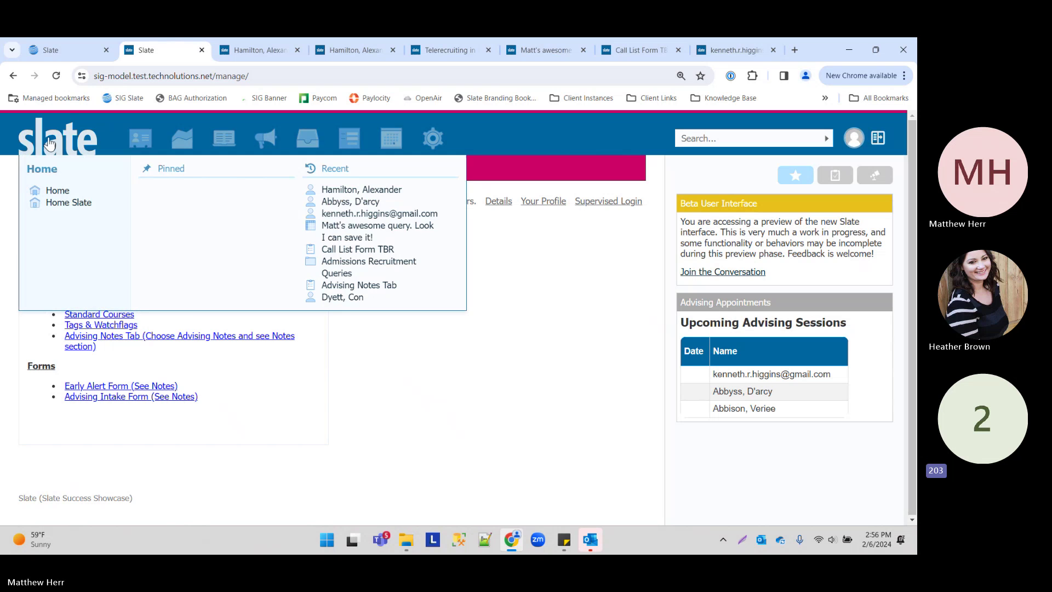
pyautogui.click(435, 142)
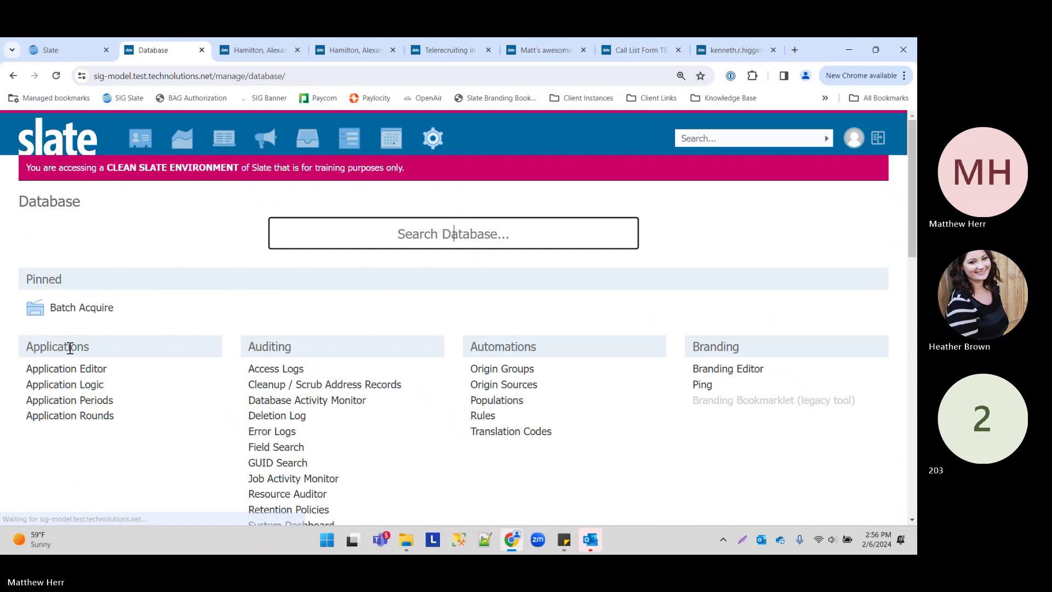
pyautogui.scroll(-2, 90, 303)
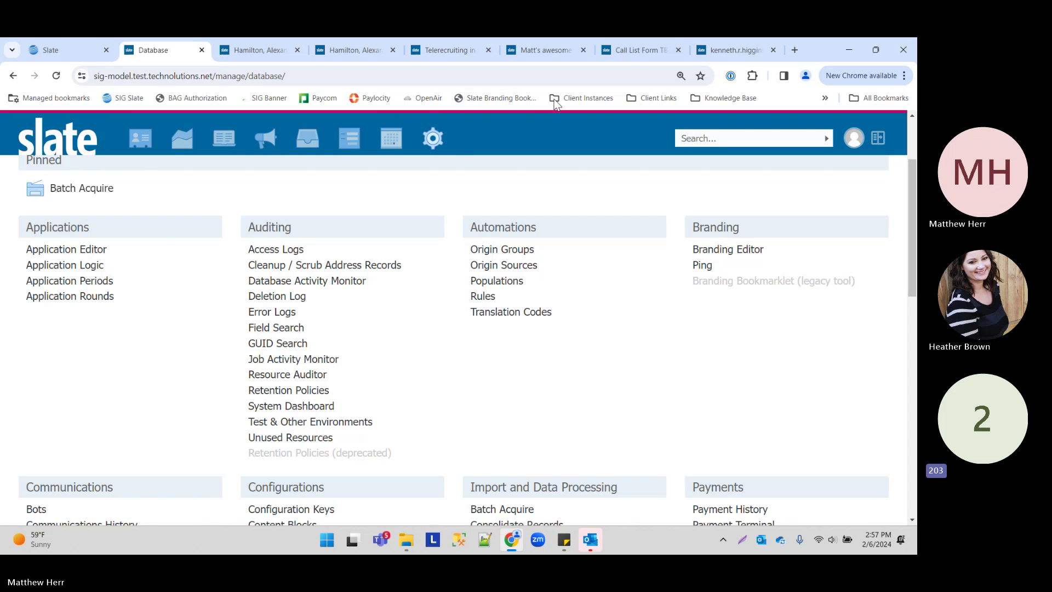
# - Open Jackson State Community College's Slate instance in a new browser tab, signing in with the slateadmin2 account
pyautogui.click(488, 97)
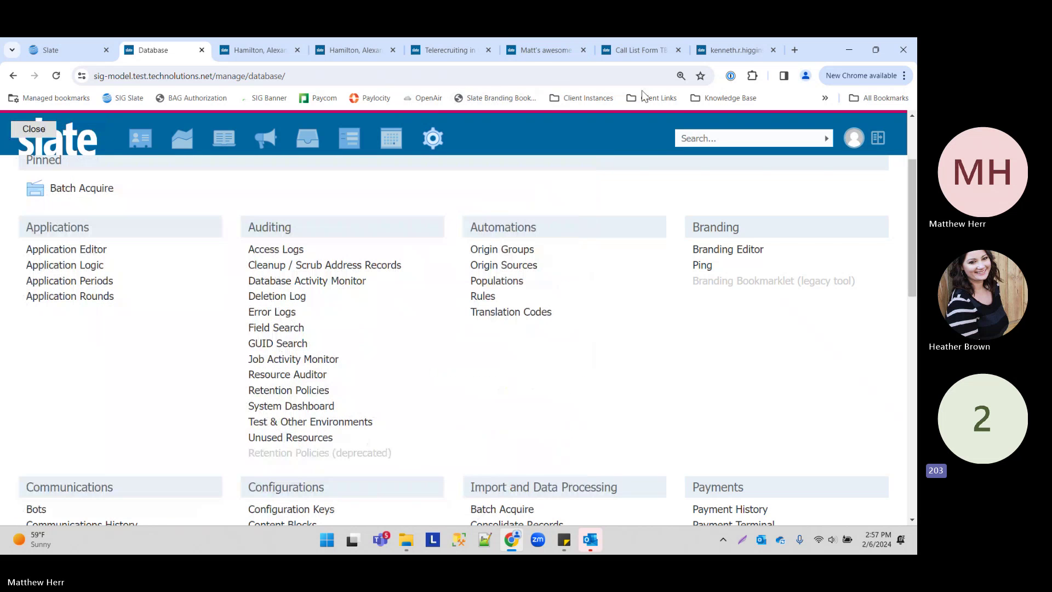
pyautogui.click(795, 49)
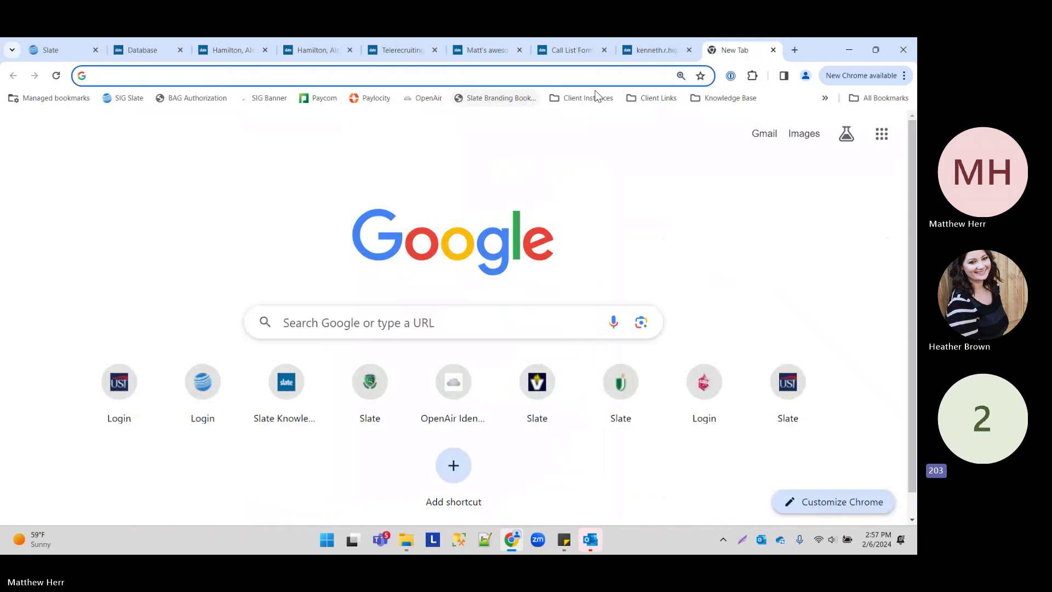
pyautogui.click(564, 98)
pyautogui.click(591, 156)
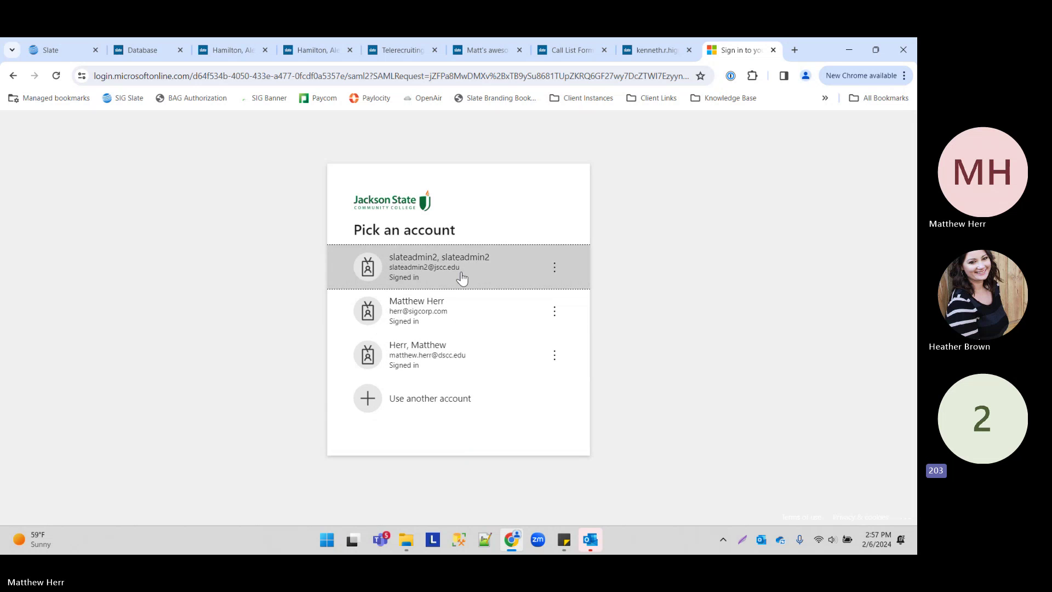
pyautogui.click(468, 279)
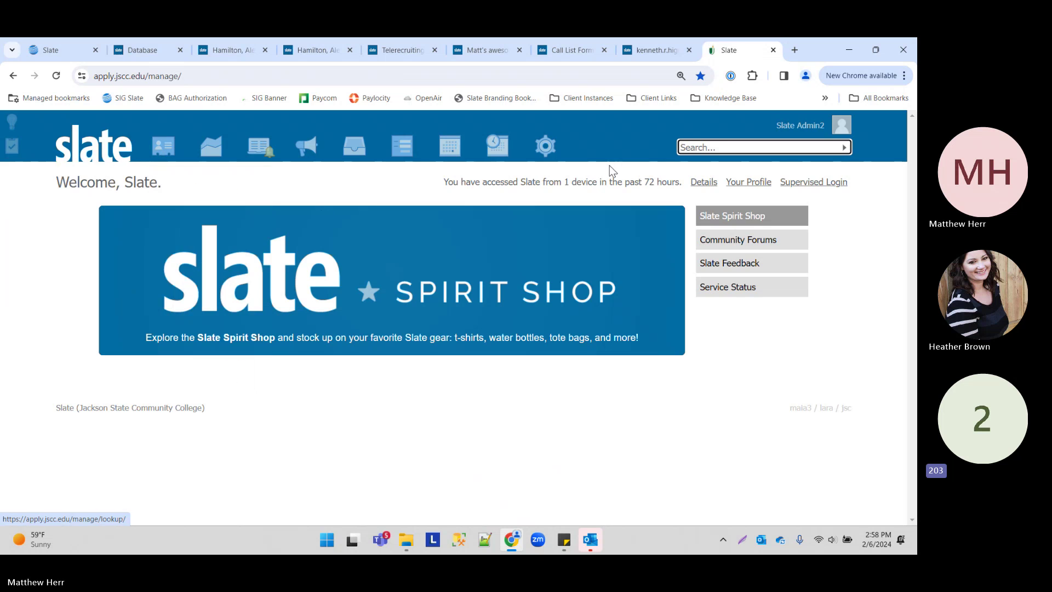
# - Open the Application Periods list from the college's Database page
pyautogui.moveTo(545, 145)
pyautogui.click(553, 185)
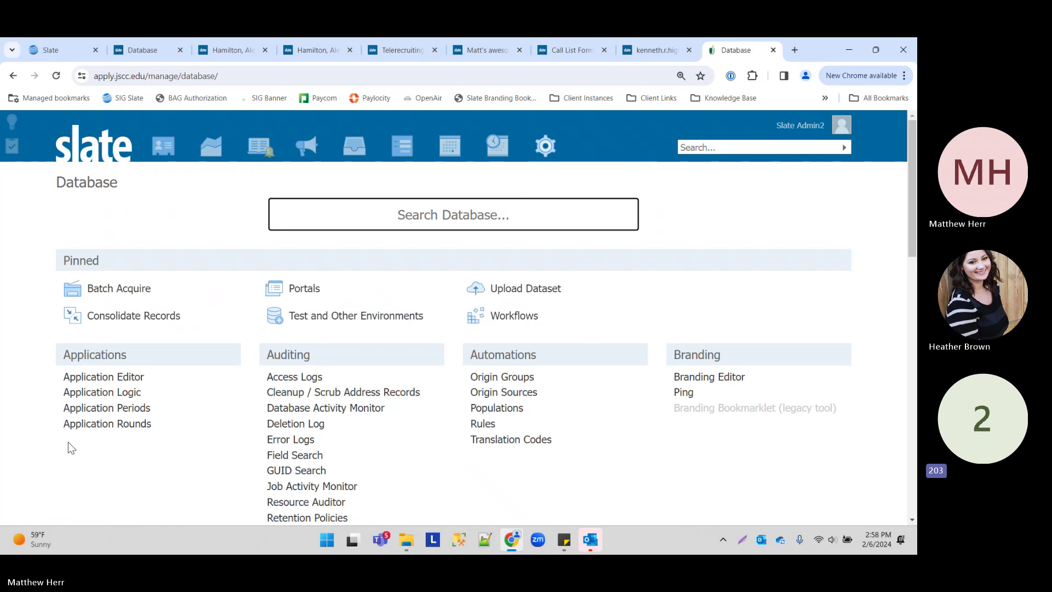
pyautogui.click(130, 408)
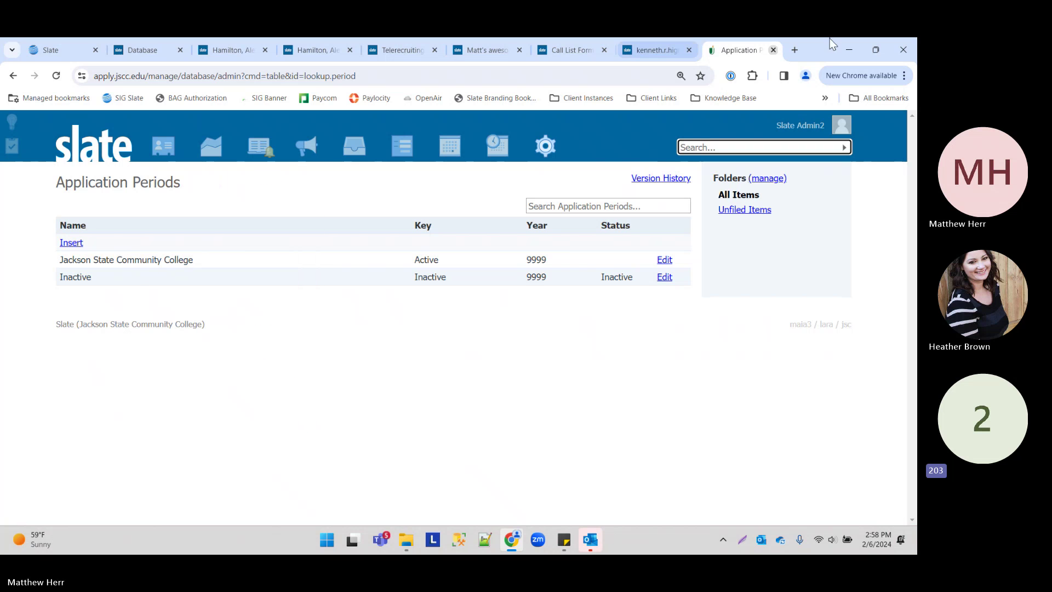
# - Open a recent test applicant's record separately, impersonate the applicant from the Fall 2024 CCNA application, and dismiss the application details
pyautogui.moveTo(164, 145)
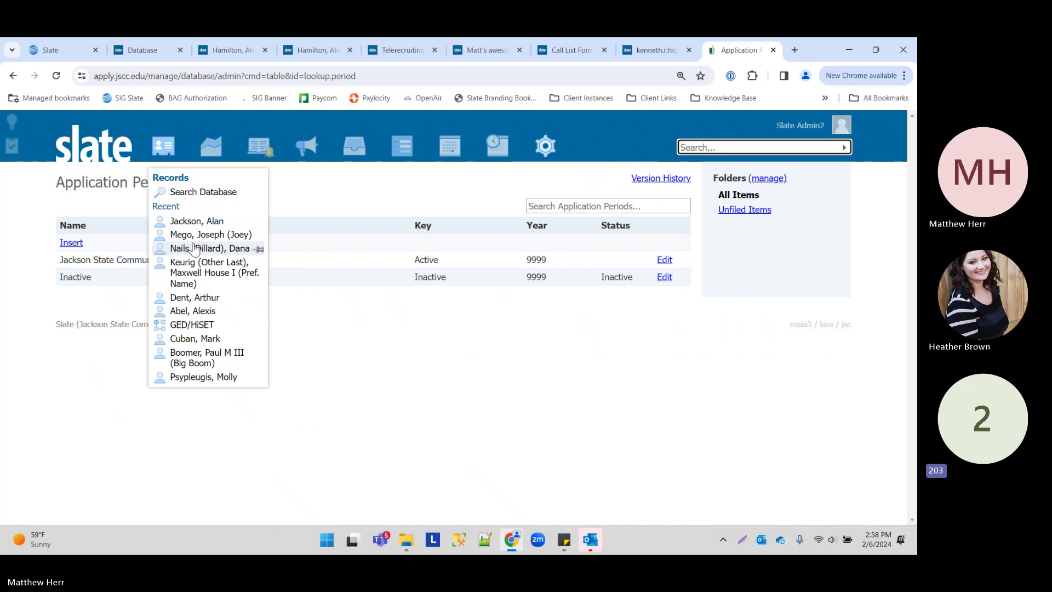
pyautogui.rightClick(191, 271)
pyautogui.click(284, 283)
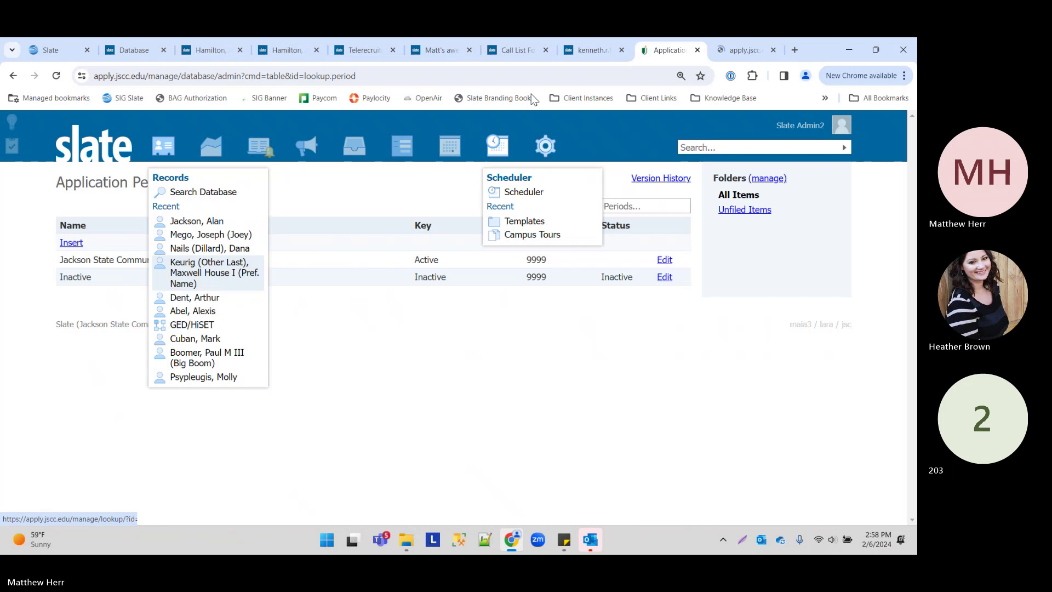
pyautogui.click(727, 49)
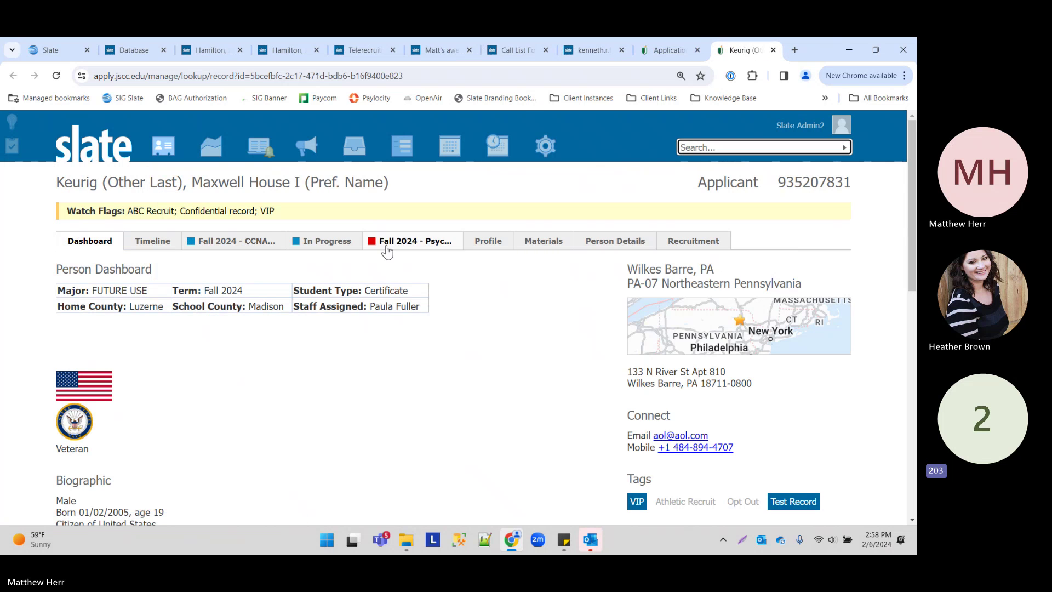
pyautogui.click(270, 242)
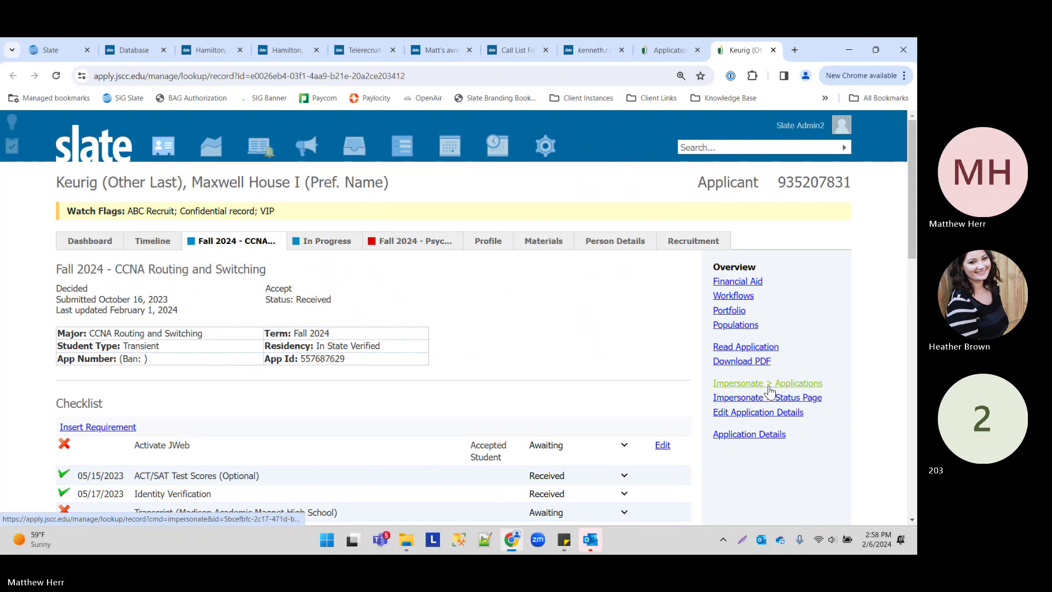
pyautogui.click(762, 381)
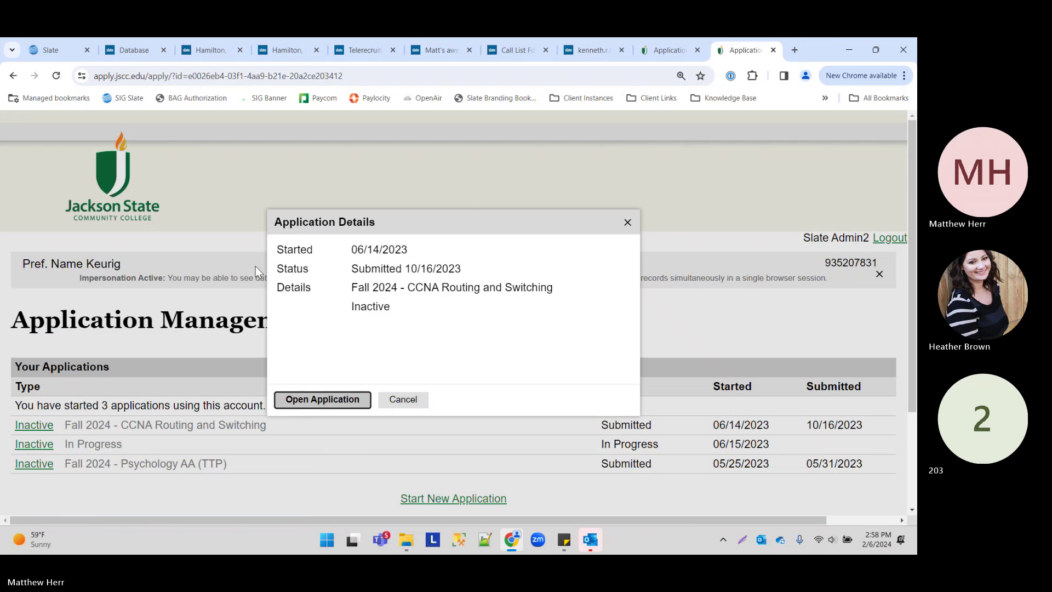
pyautogui.click(390, 400)
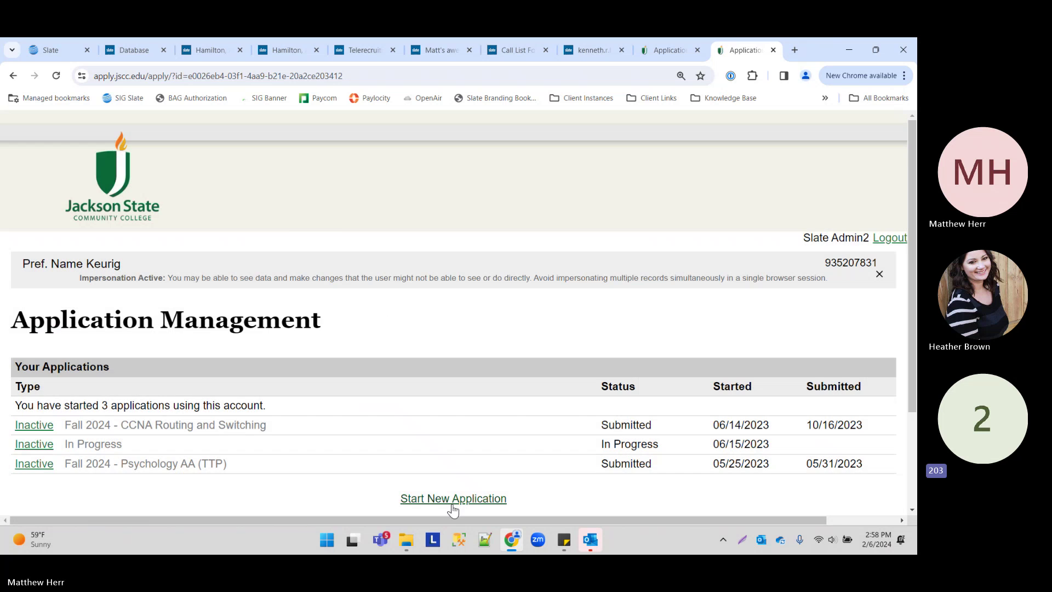
# - Start a new application with the Jackson State Community College type, review the Application for Admission round offered, and cancel
pyautogui.click(447, 496)
pyautogui.click(302, 282)
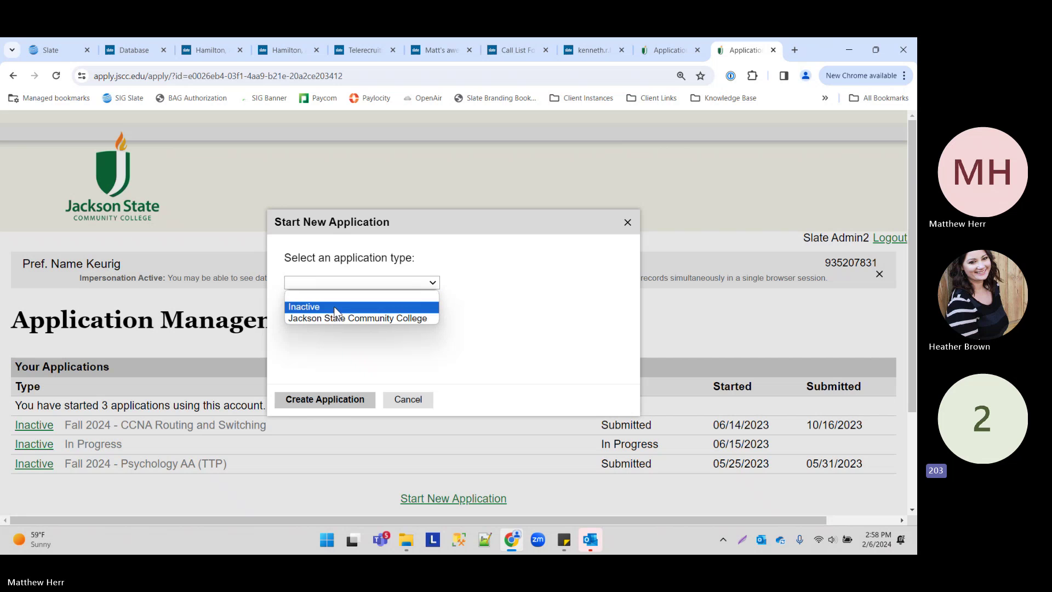
pyautogui.click(321, 317)
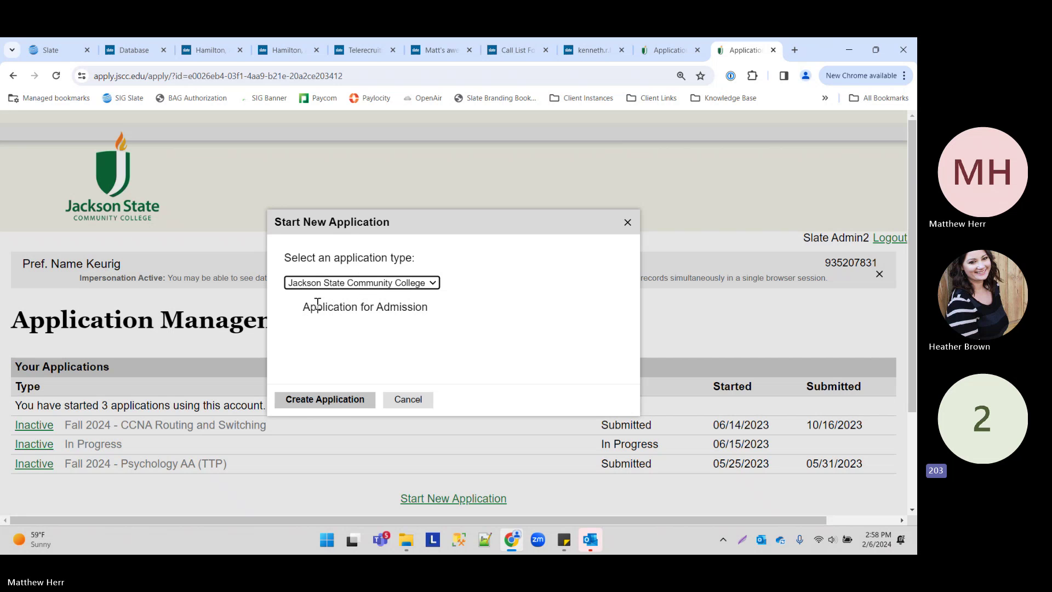
pyautogui.moveTo(305, 309); pyautogui.dragTo(445, 323)
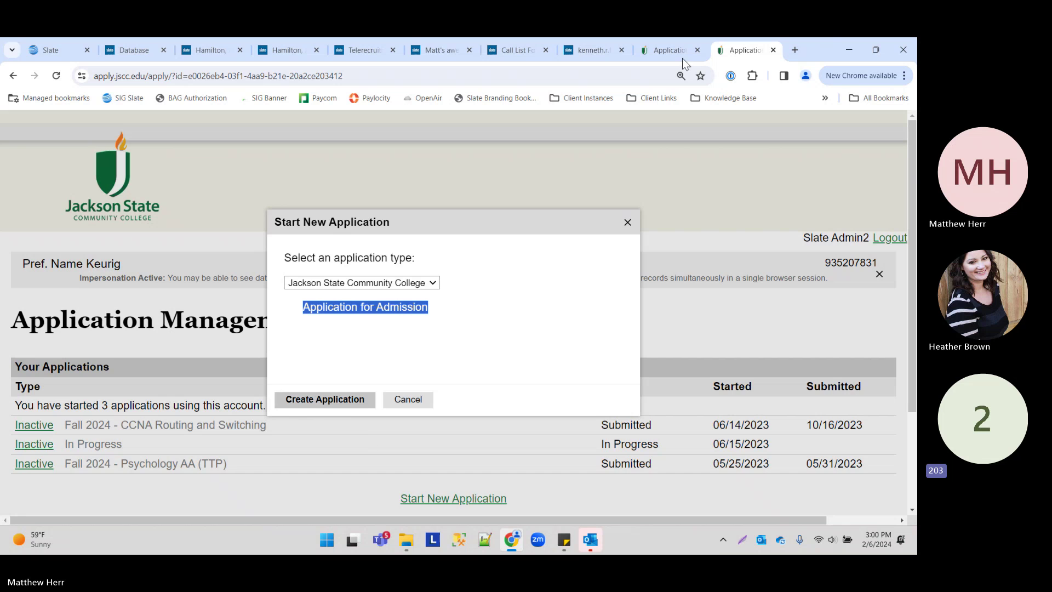
pyautogui.click(405, 405)
# - Return to the Application Periods list, open the Database page in a separate tab, and open Application Rounds from it
pyautogui.click(665, 50)
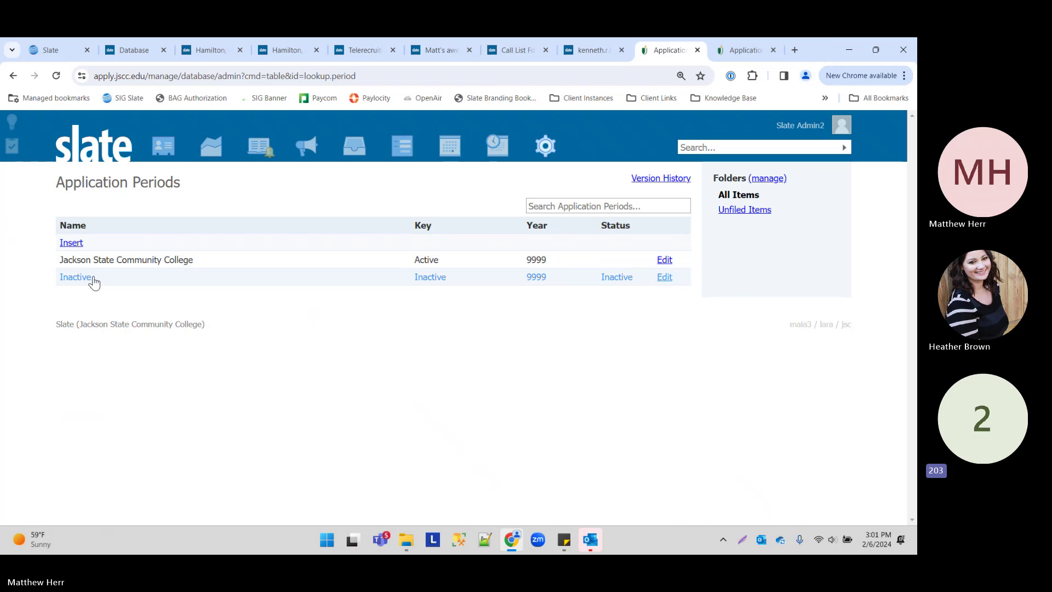
pyautogui.rightClick(556, 147)
pyautogui.click(597, 151)
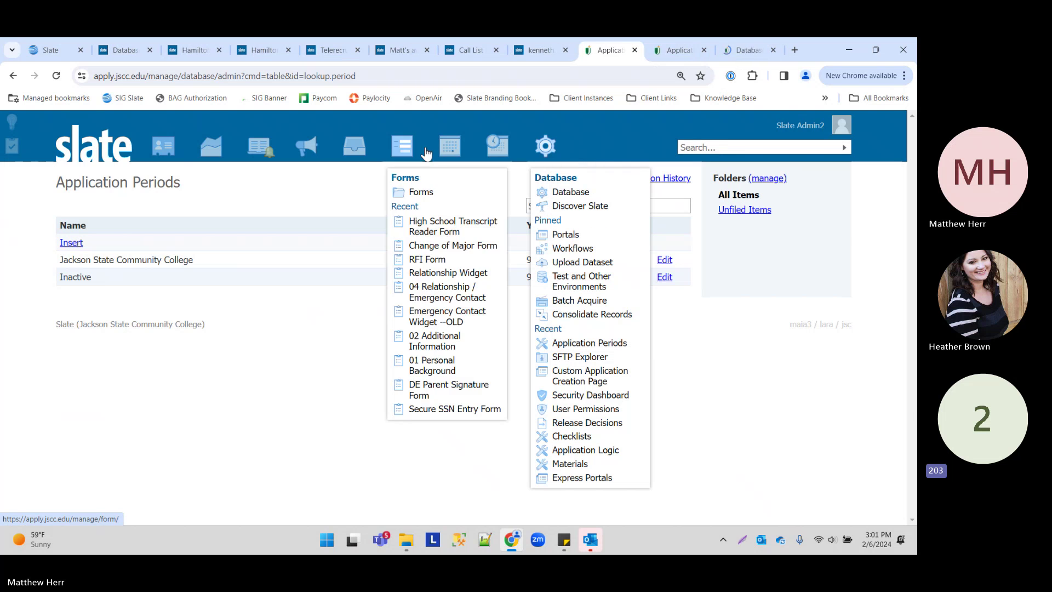
pyautogui.moveTo(671, 51); pyautogui.dragTo(747, 51)
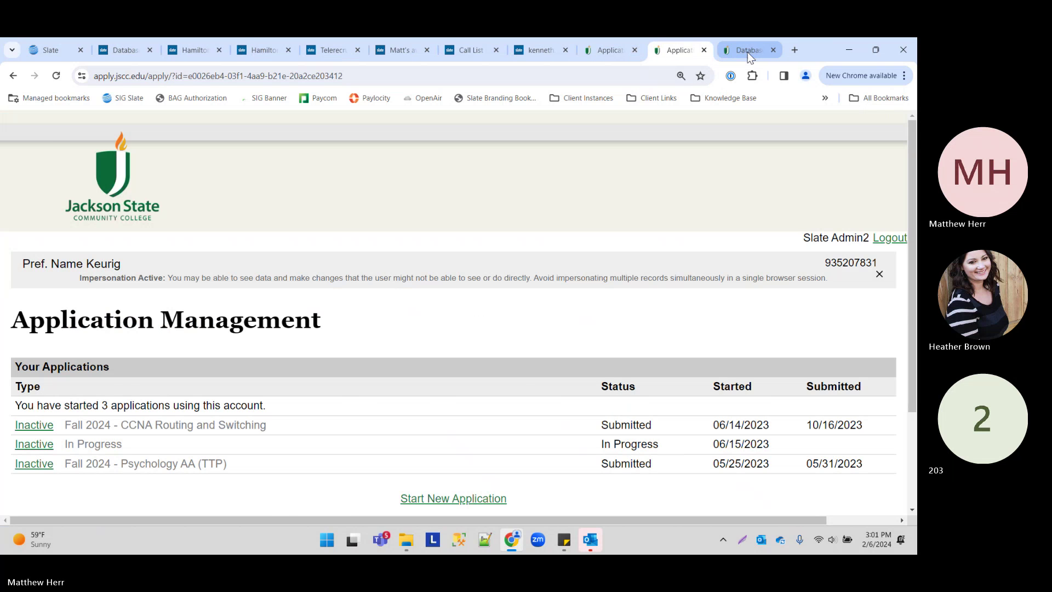
pyautogui.click(679, 50)
pyautogui.click(117, 423)
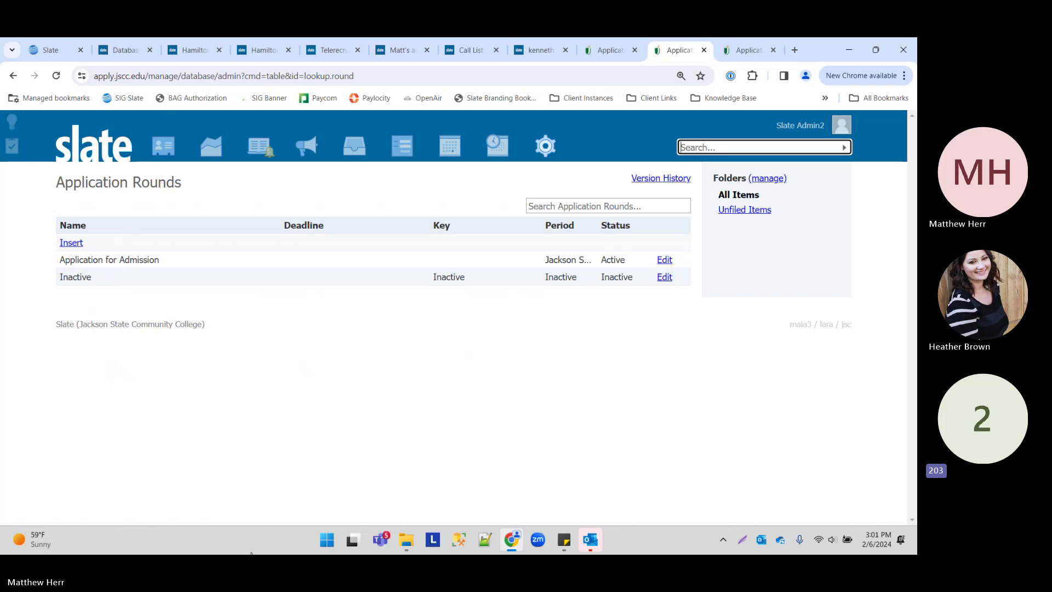
# - Open the Application for Admission round, examine its Allow Multiple setting, and close it without saving
pyautogui.hotkey('ctrl', '+')
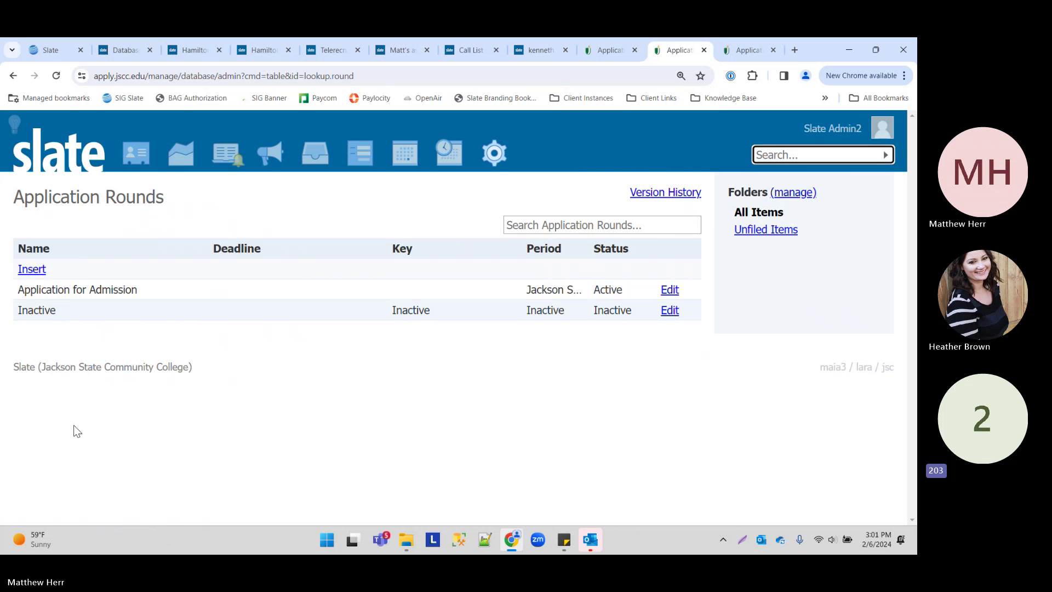
pyautogui.click(95, 296)
pyautogui.scroll(-4, 228, 378)
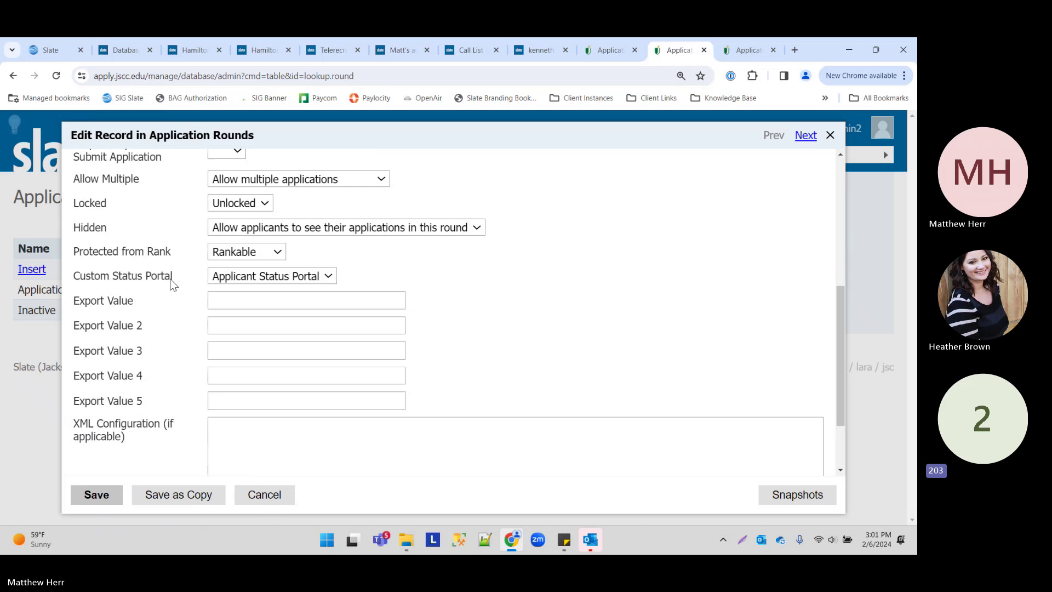
pyautogui.scroll(2, 173, 283)
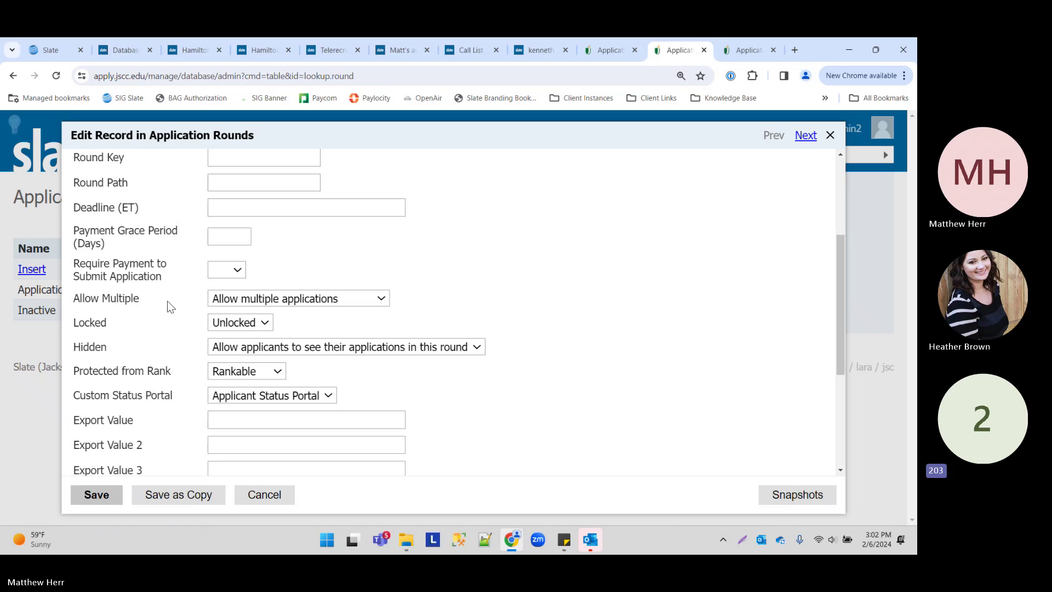
pyautogui.click(86, 300)
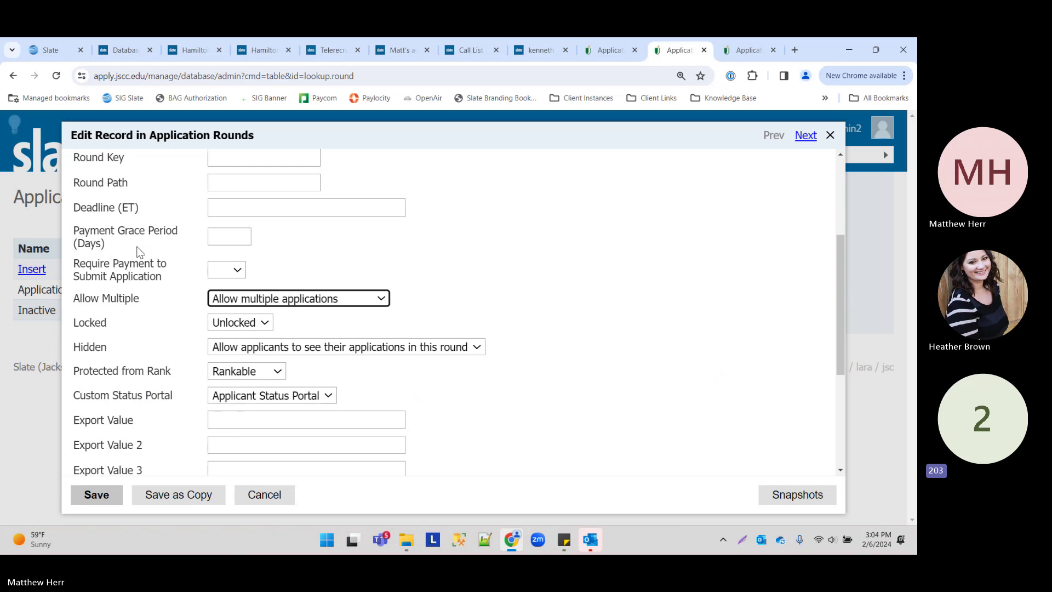
pyautogui.click(290, 496)
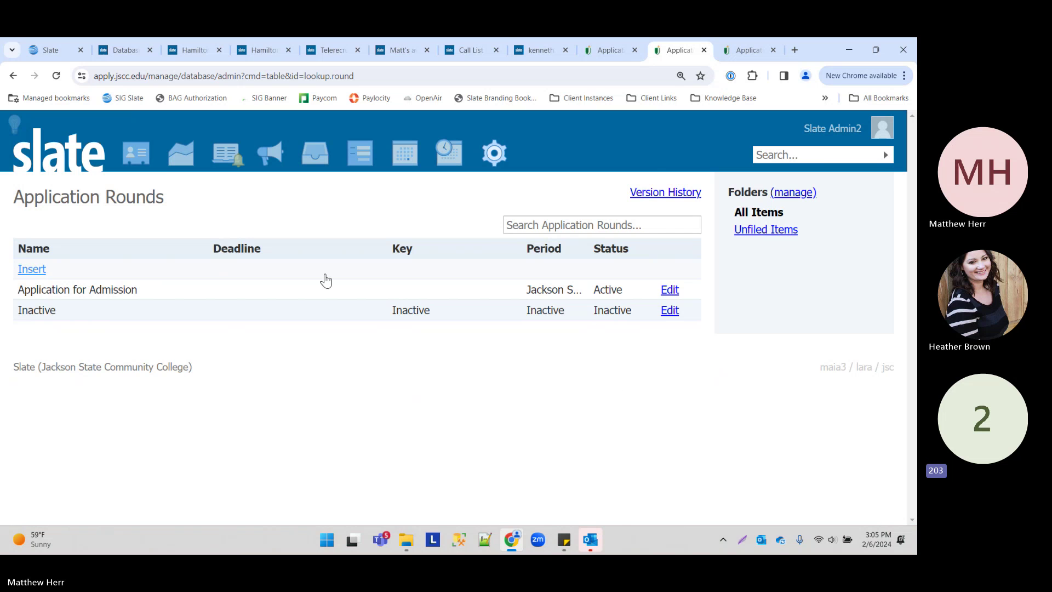
pyautogui.rightClick(504, 163)
pyautogui.click(505, 163)
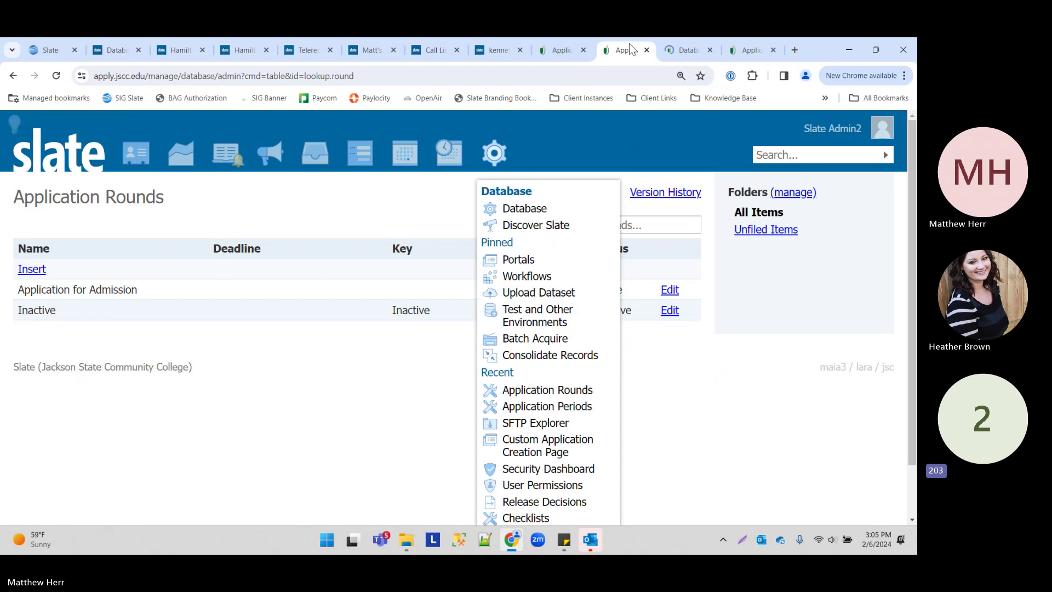
pyautogui.click(695, 48)
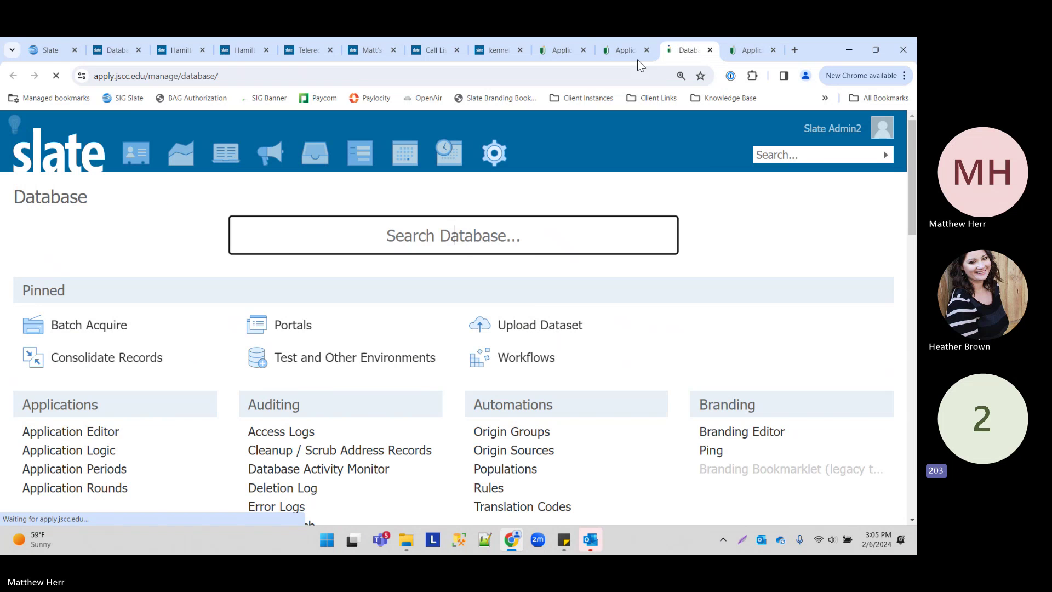
pyautogui.click(710, 50)
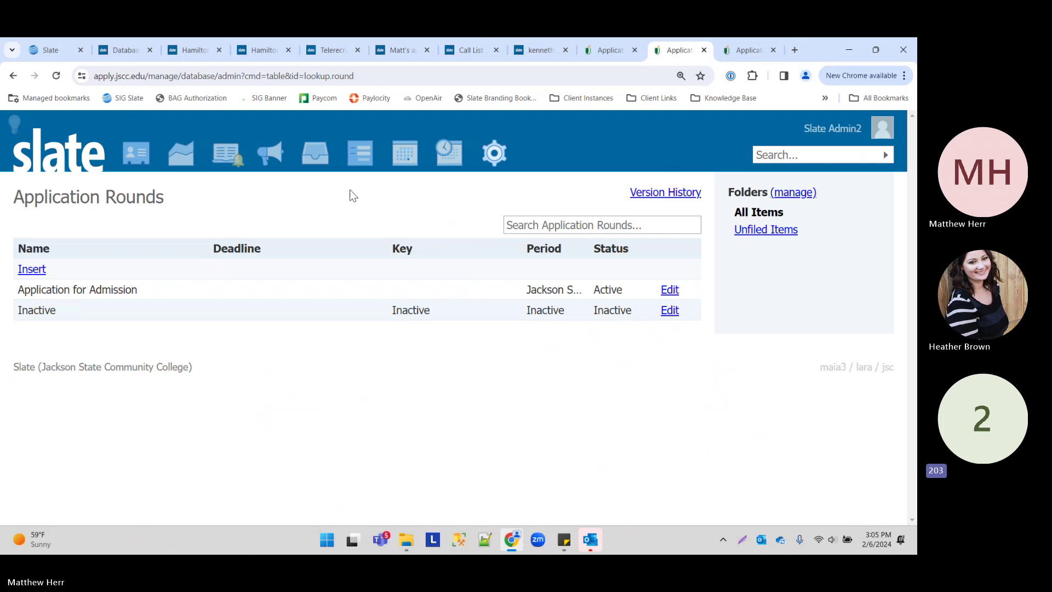
# - Open the Database page in a separate tab, search it for "prom", and open Prompts
pyautogui.rightClick(506, 156)
pyautogui.click(557, 167)
pyautogui.click(684, 55)
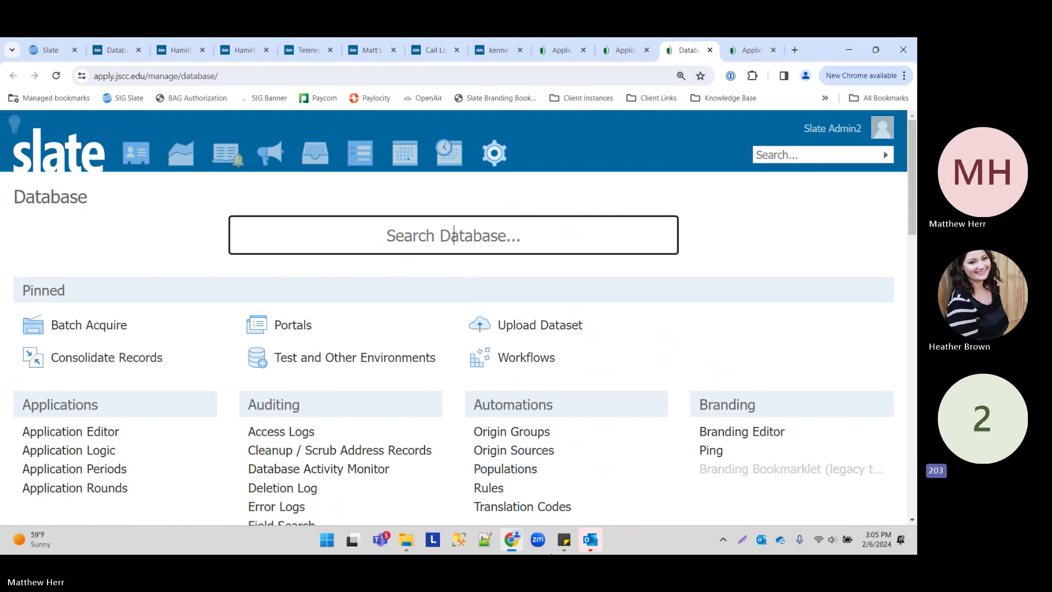
pyautogui.write('pro,')
pyautogui.press('BackSpace')
pyautogui.write('m')
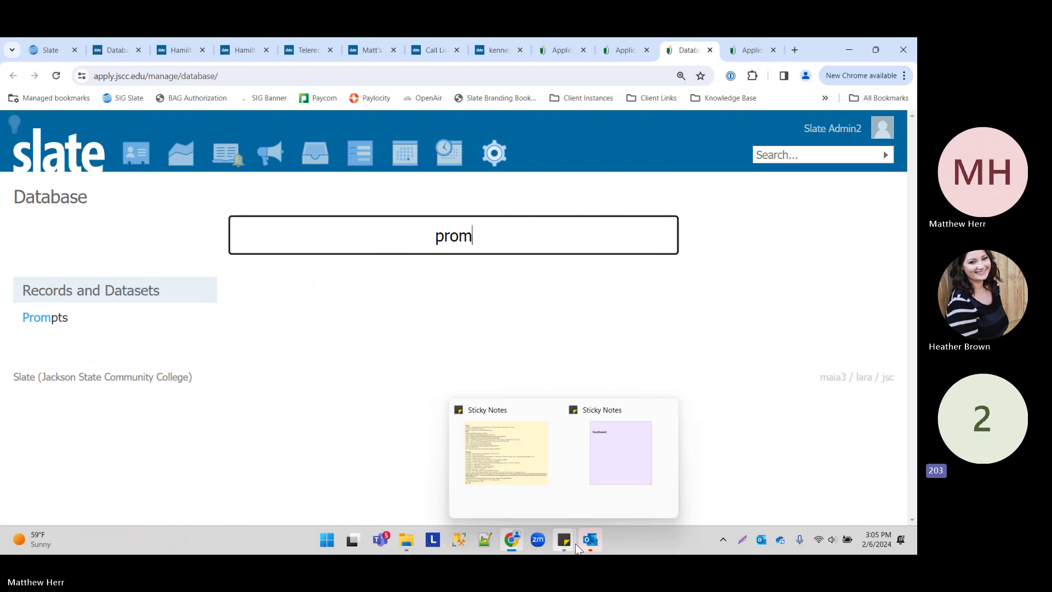
pyautogui.click(61, 319)
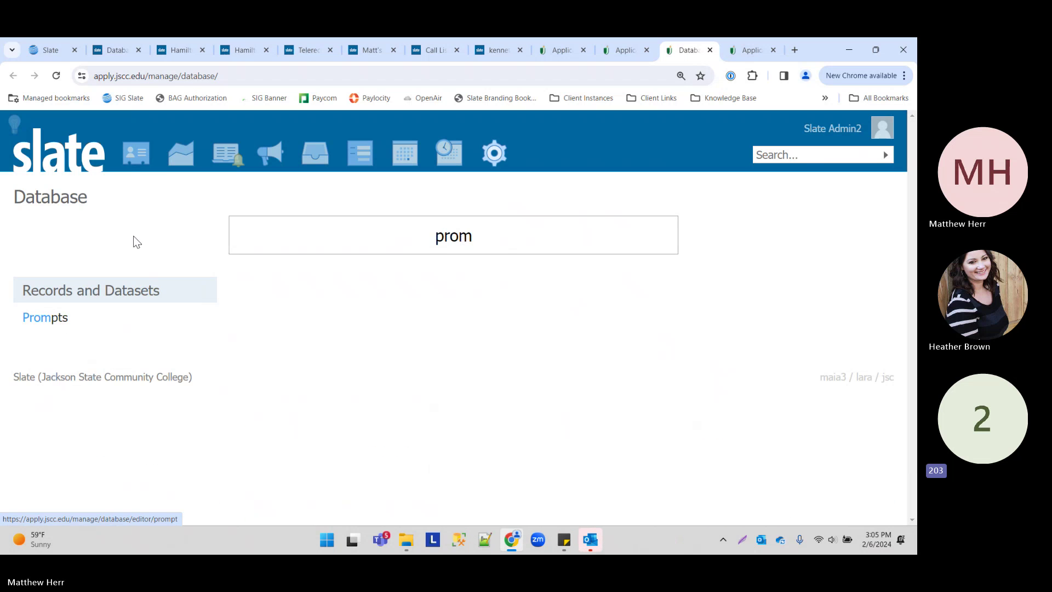
pyautogui.click(61, 326)
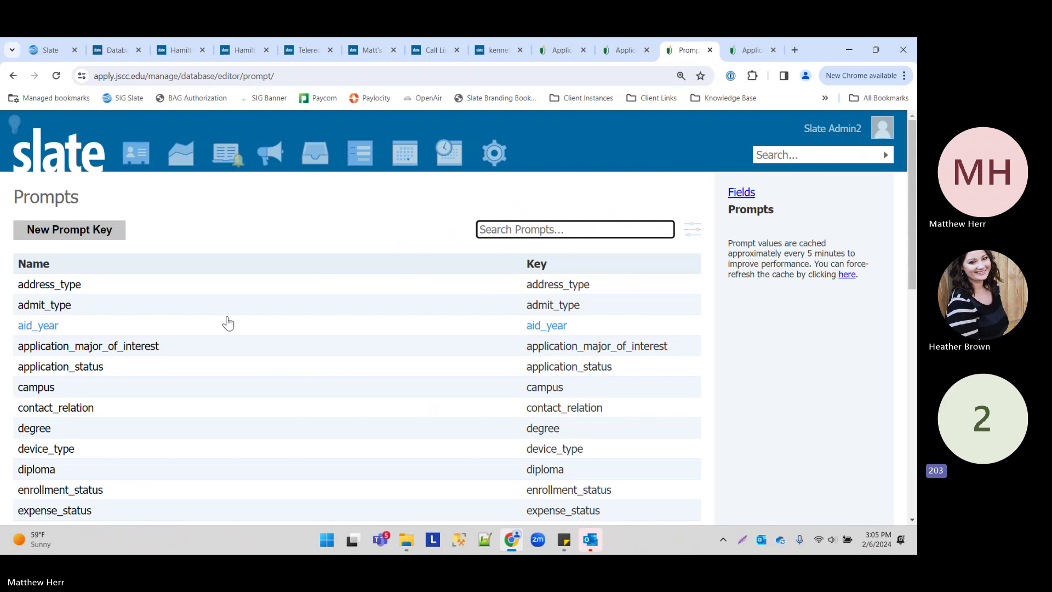
# - Filter the prompts by "ter", open the term prompt key, and examine its values, categories and statuses
pyautogui.write('ter')
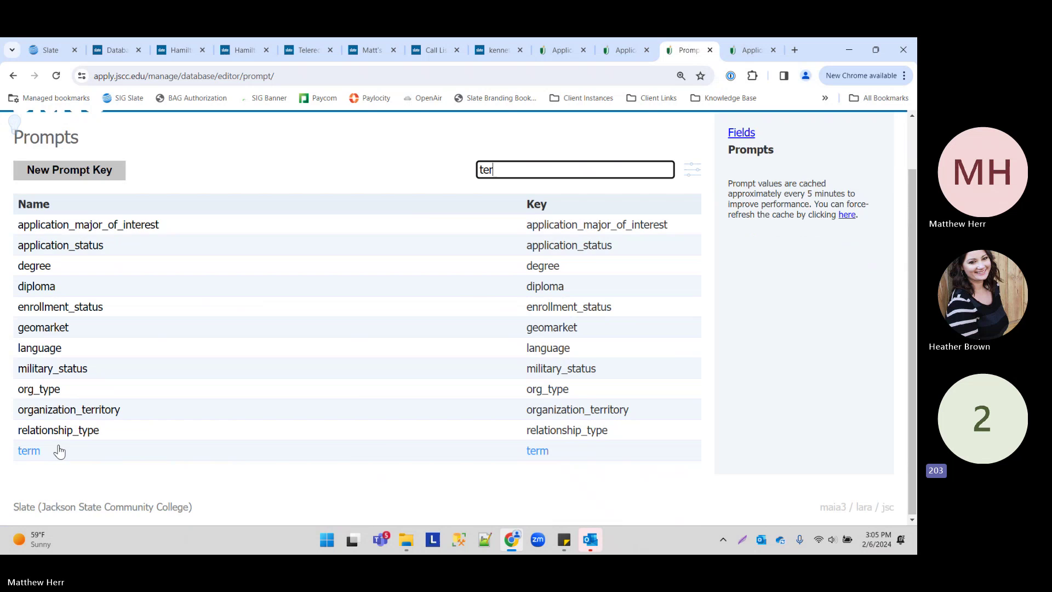
pyautogui.click(40, 448)
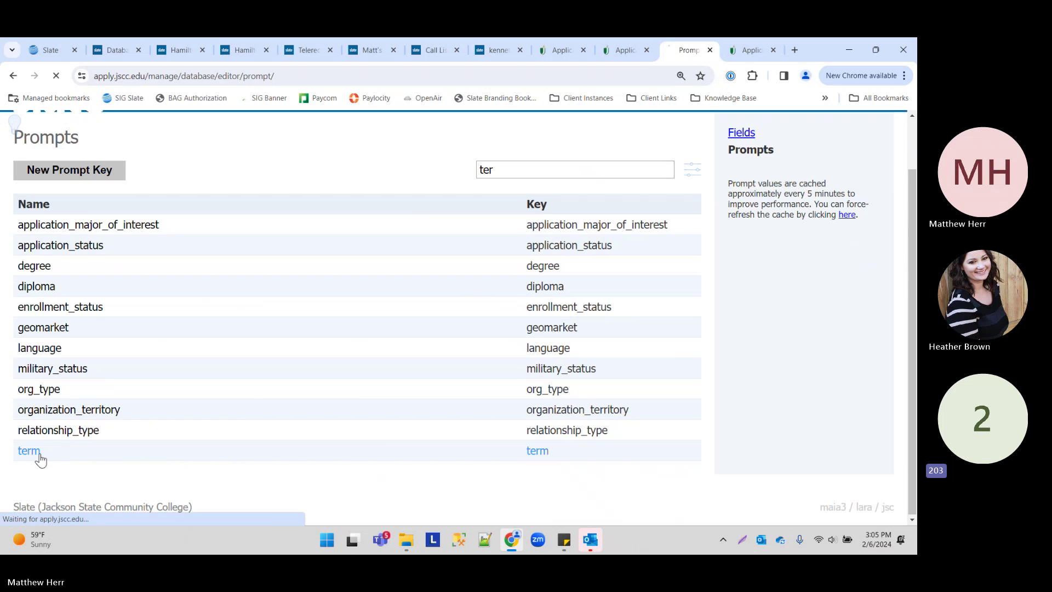
pyautogui.scroll(-3, 413, 429)
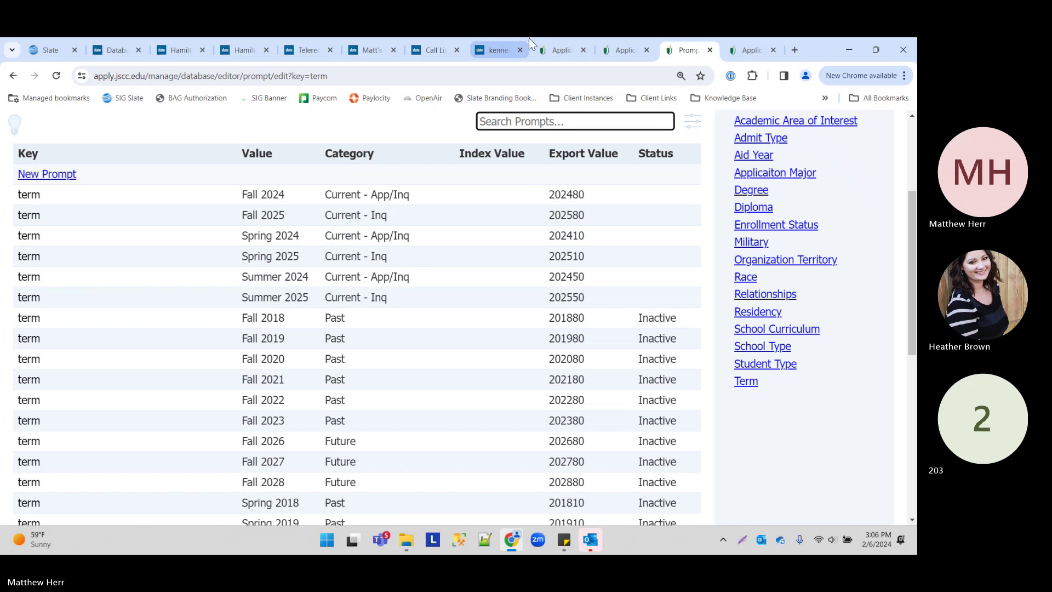
# - Close the separate Application Rounds tab, recheck the term prompts, and return to the Application Periods list
pyautogui.moveTo(626, 45)
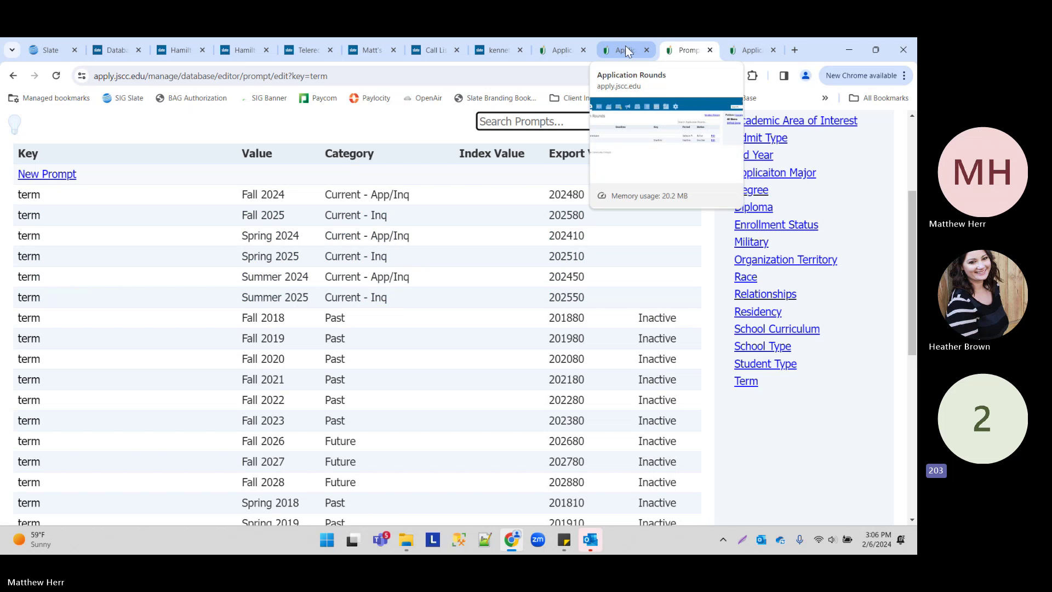
pyautogui.click(554, 44)
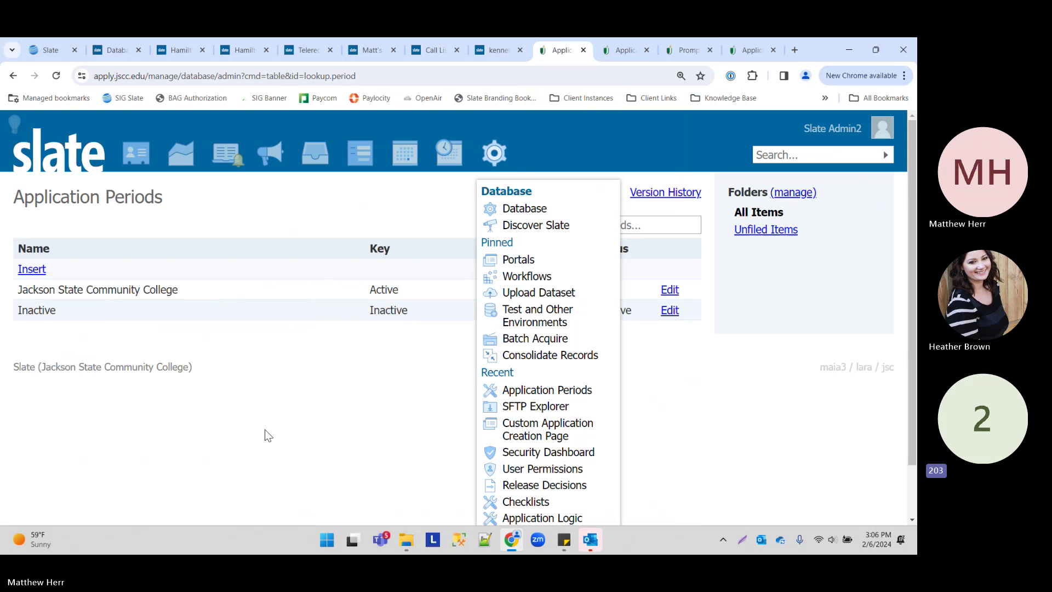
pyautogui.middleClick(624, 52)
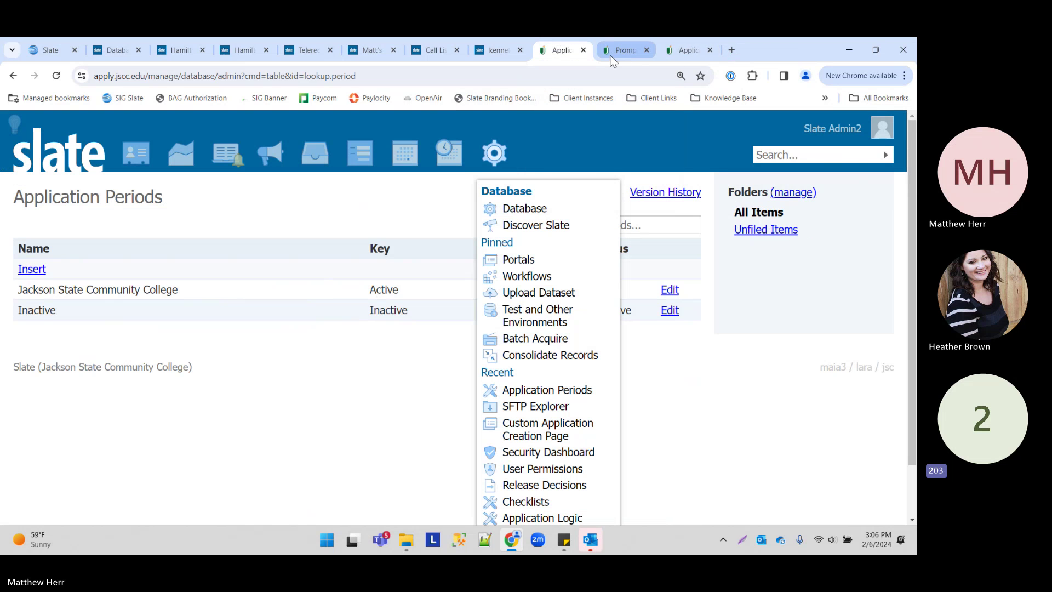
pyautogui.click(610, 55)
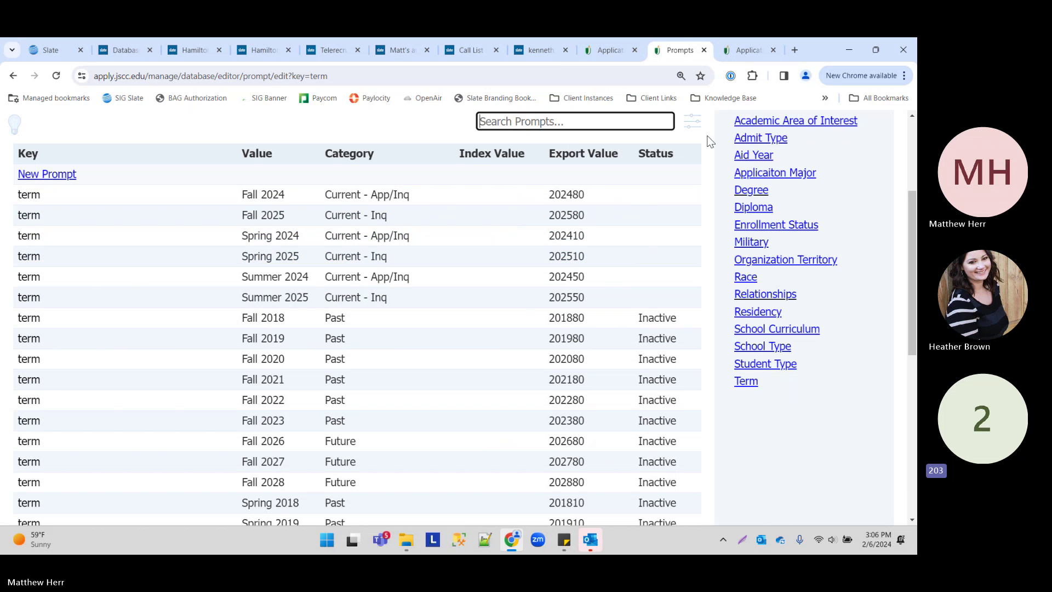
pyautogui.click(620, 50)
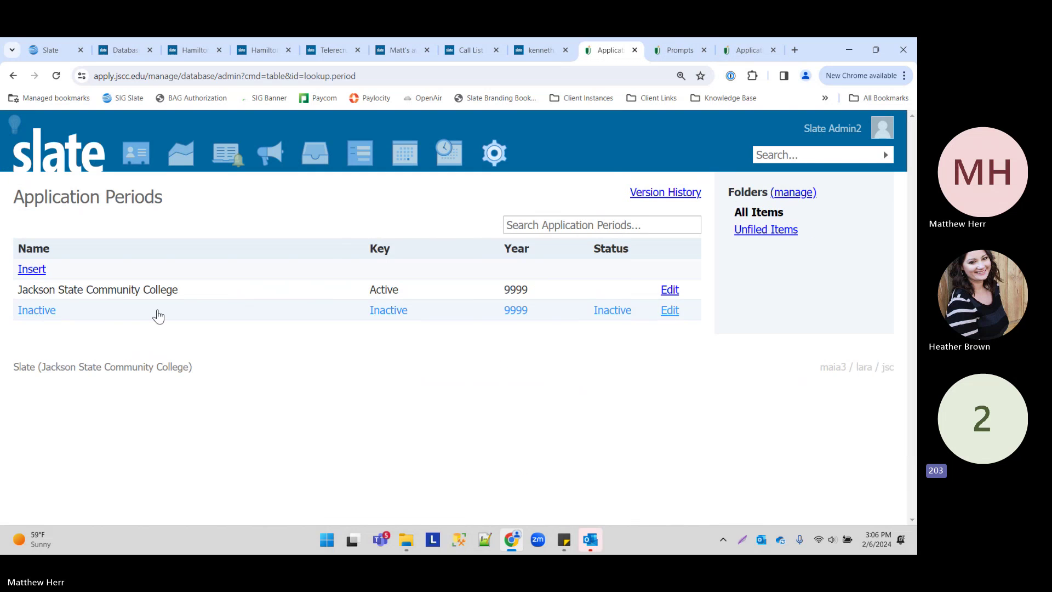
# - Go back to the Database page and open the Application Rounds list from it
pyautogui.click(494, 153)
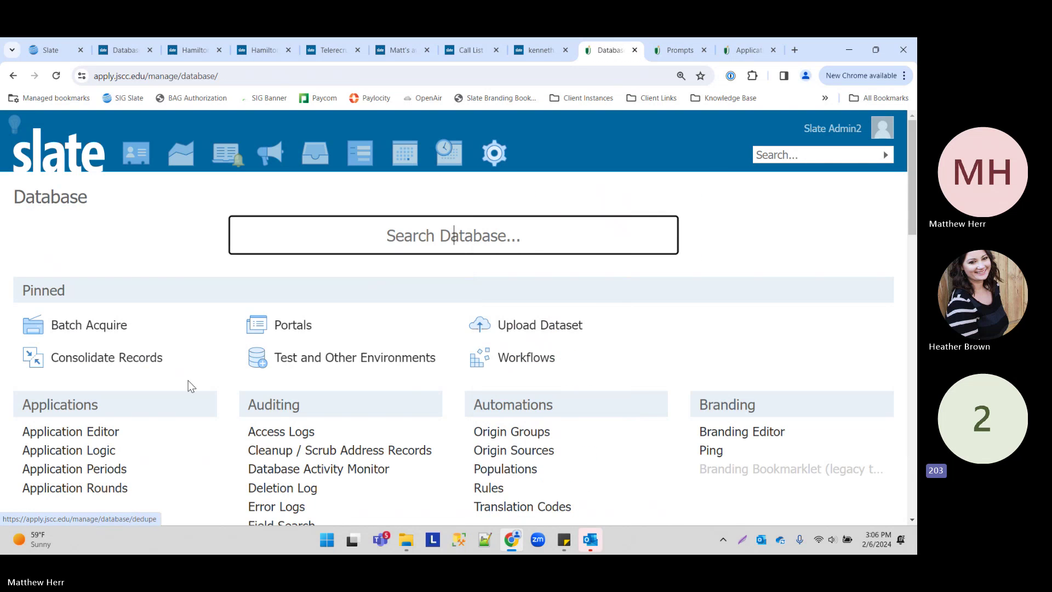
pyautogui.click(101, 471)
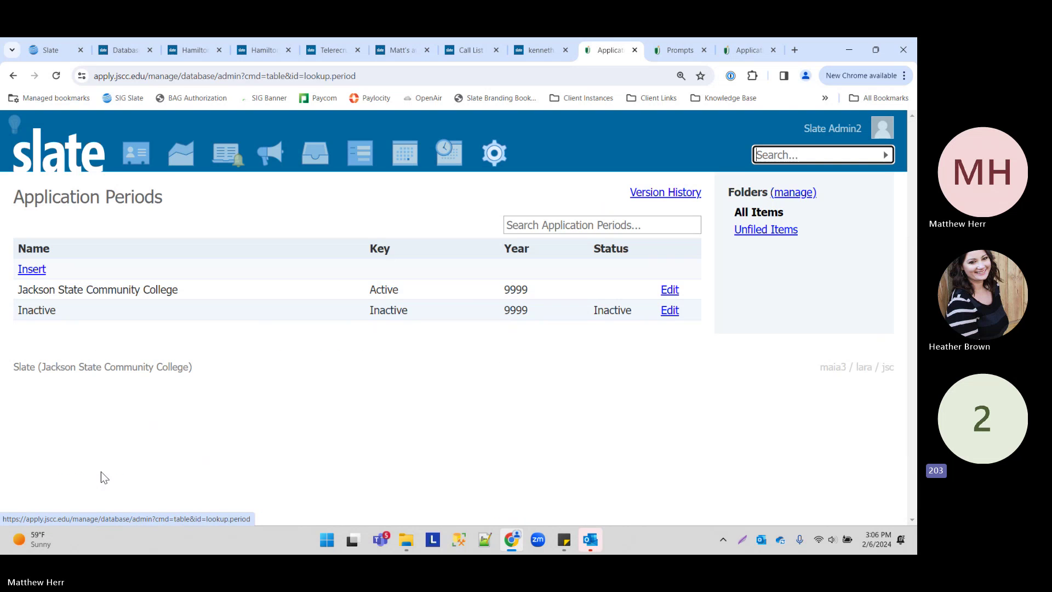
pyautogui.click(13, 76)
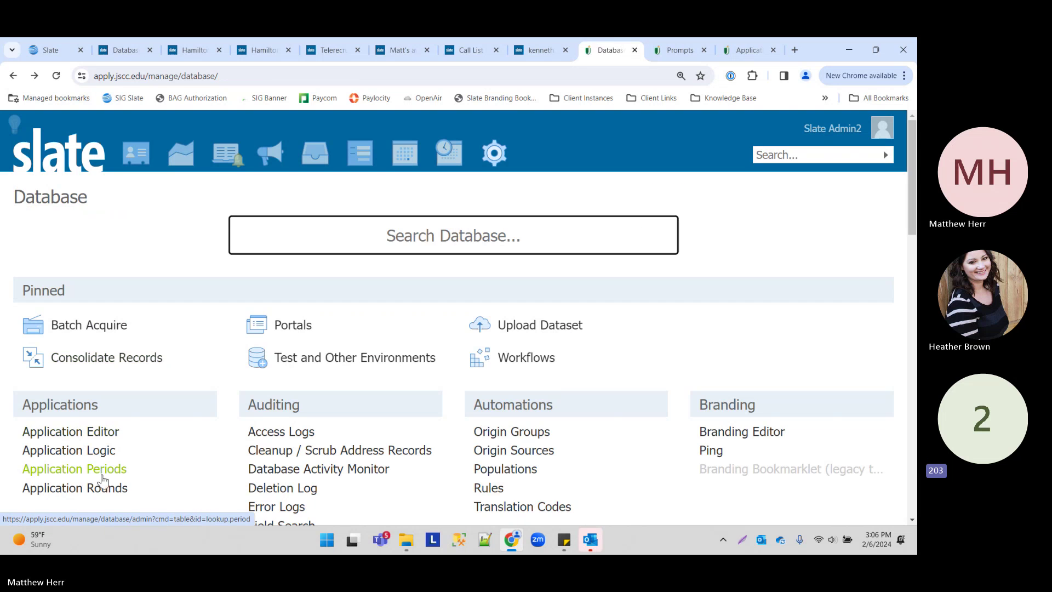
pyautogui.click(104, 488)
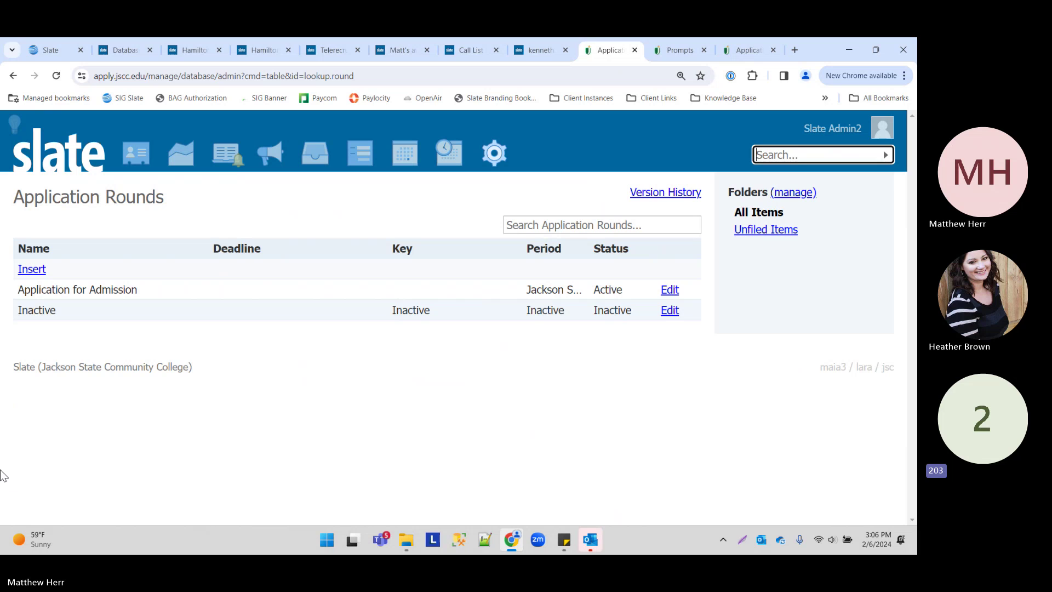
pyautogui.click(115, 378)
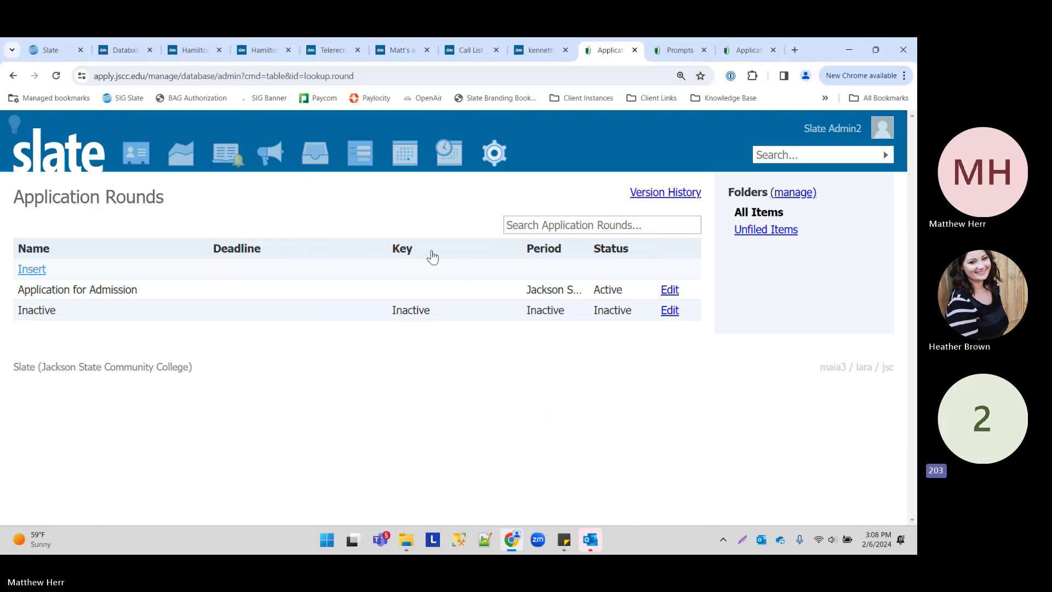
# - Open the Slate Knowledge Base main page in a new tab from the saved Knowledge Base bookmarks
pyautogui.click(795, 49)
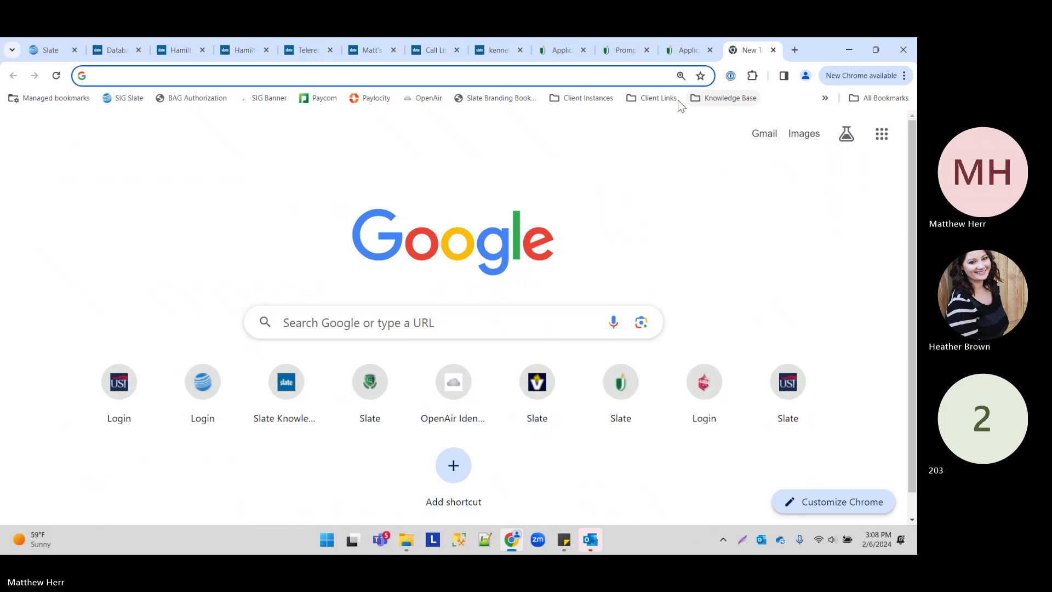
pyautogui.click(706, 99)
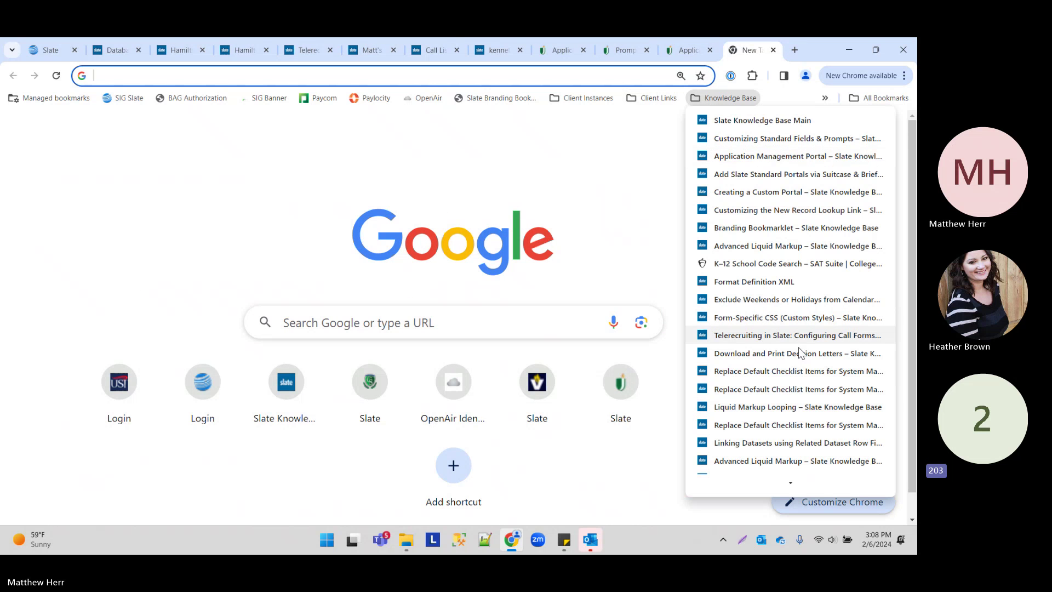
pyautogui.scroll(-5, 800, 354)
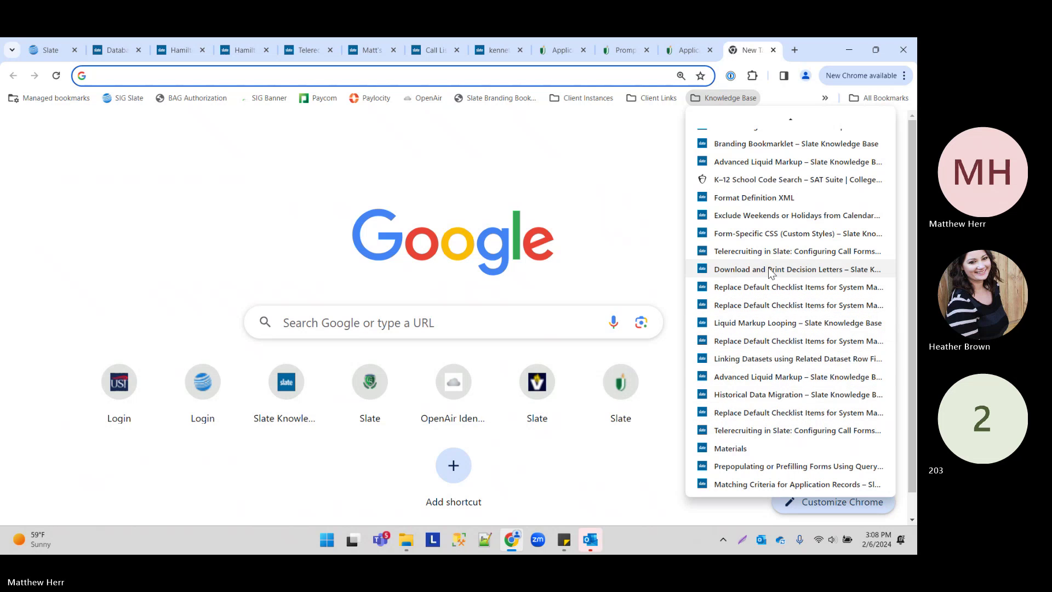
pyautogui.scroll(1, 766, 250)
pyautogui.scroll(5, 766, 251)
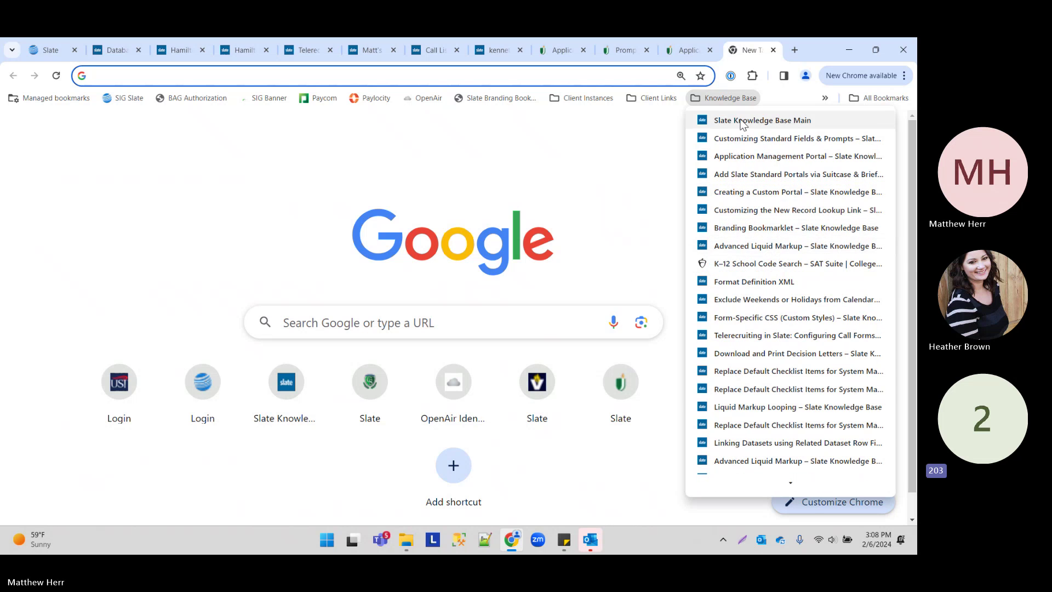
pyautogui.click(766, 120)
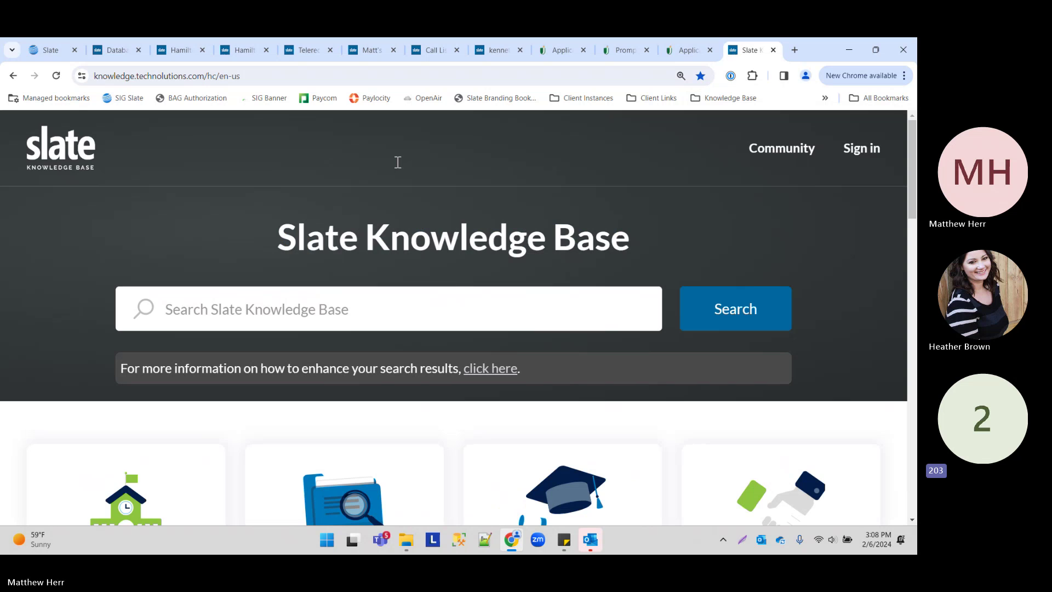
# - Search the Knowledge Base for "round", then open the Direct Round URL article and bookmark it
pyautogui.click(329, 310)
pyautogui.write('round')
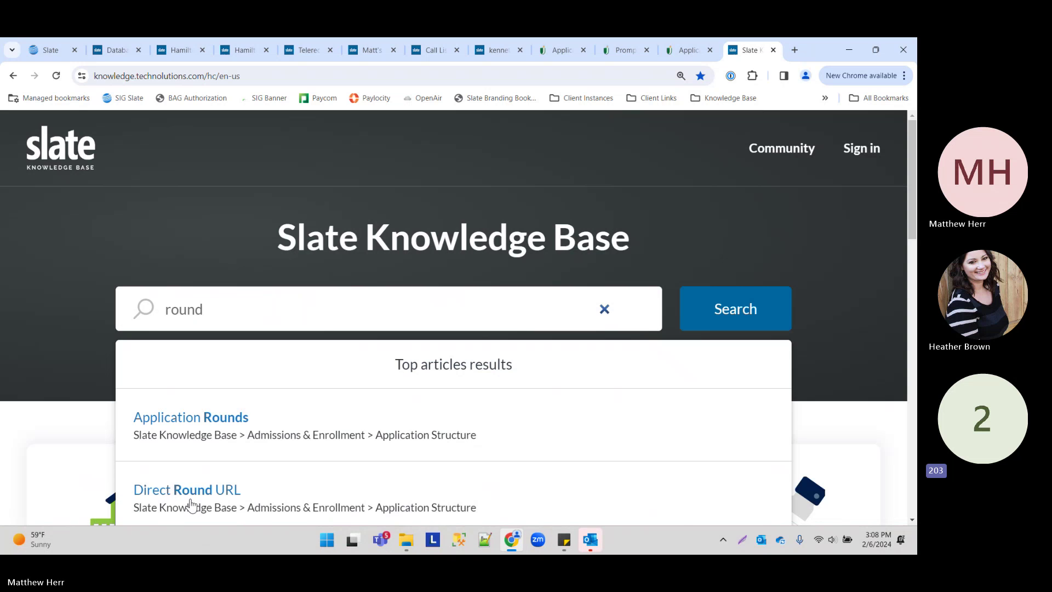
pyautogui.click(171, 490)
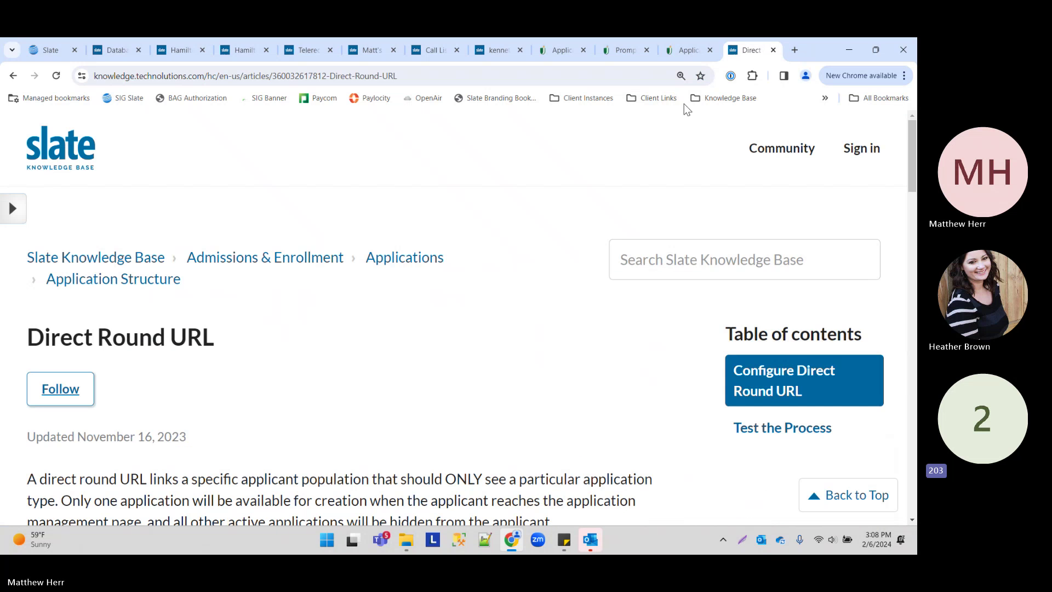
pyautogui.click(701, 77)
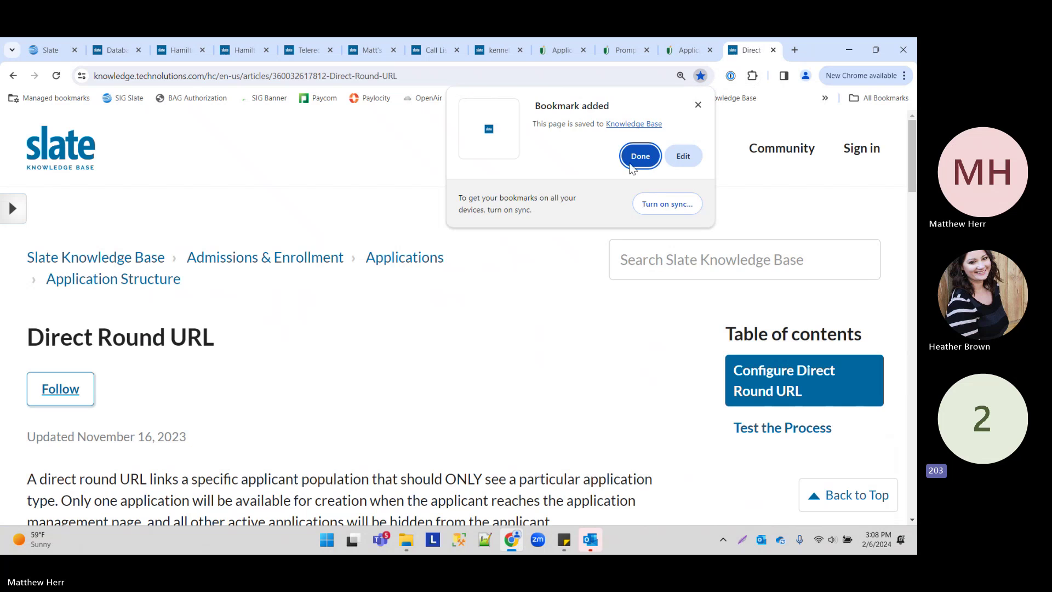
pyautogui.click(641, 157)
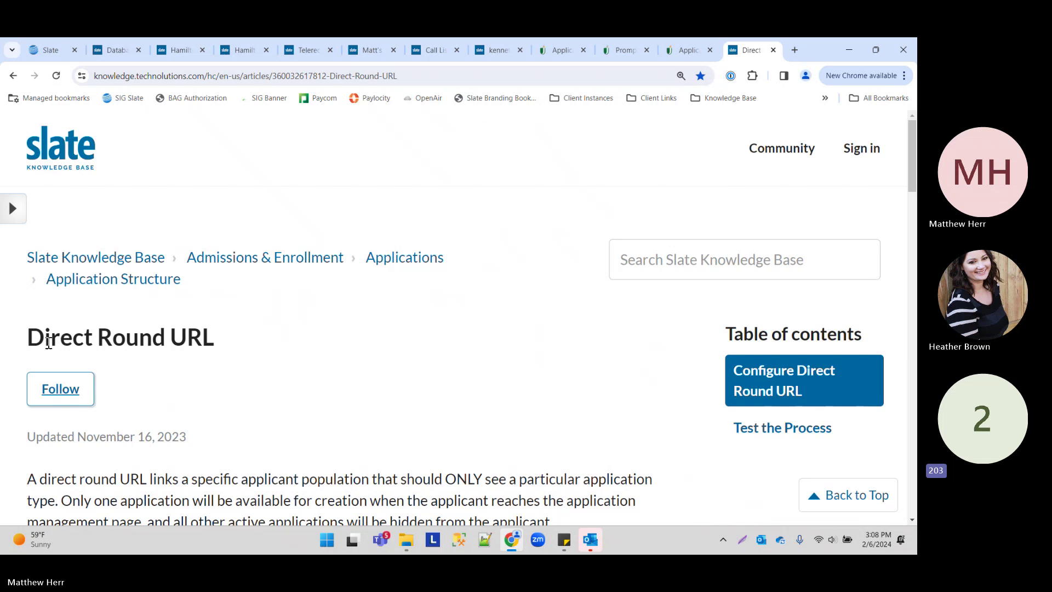
# - Examine the article's sample direct round URL, highlighting the address and its RoundID parameter
pyautogui.scroll(-3, 42, 334)
pyautogui.scroll(3, 39, 330)
pyautogui.moveTo(30, 336); pyautogui.dragTo(340, 333)
pyautogui.scroll(-10, 293, 298)
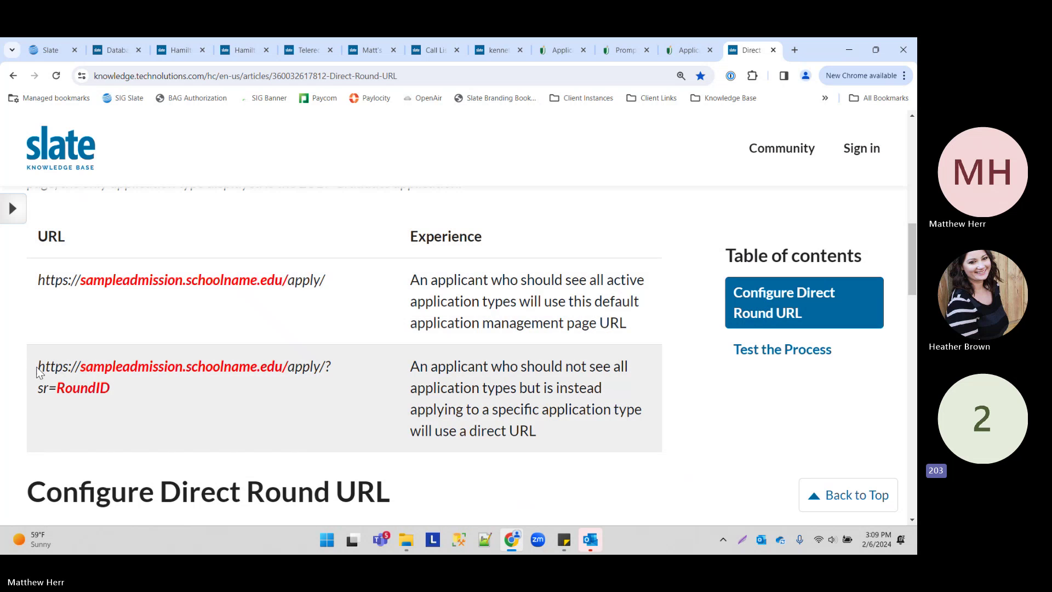
pyautogui.moveTo(80, 367); pyautogui.dragTo(346, 377)
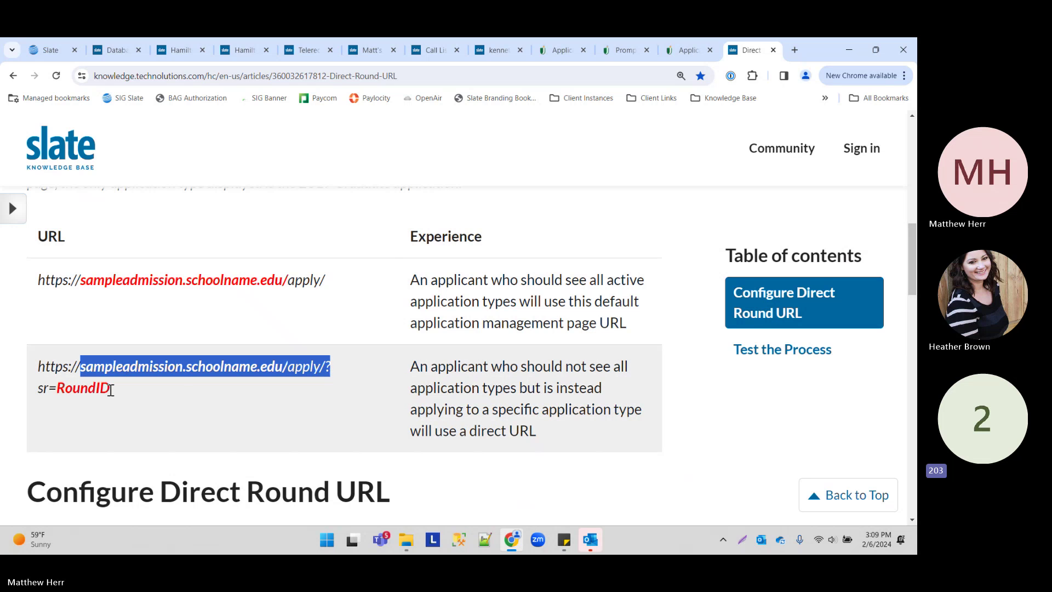
pyautogui.moveTo(56, 388); pyautogui.dragTo(113, 389)
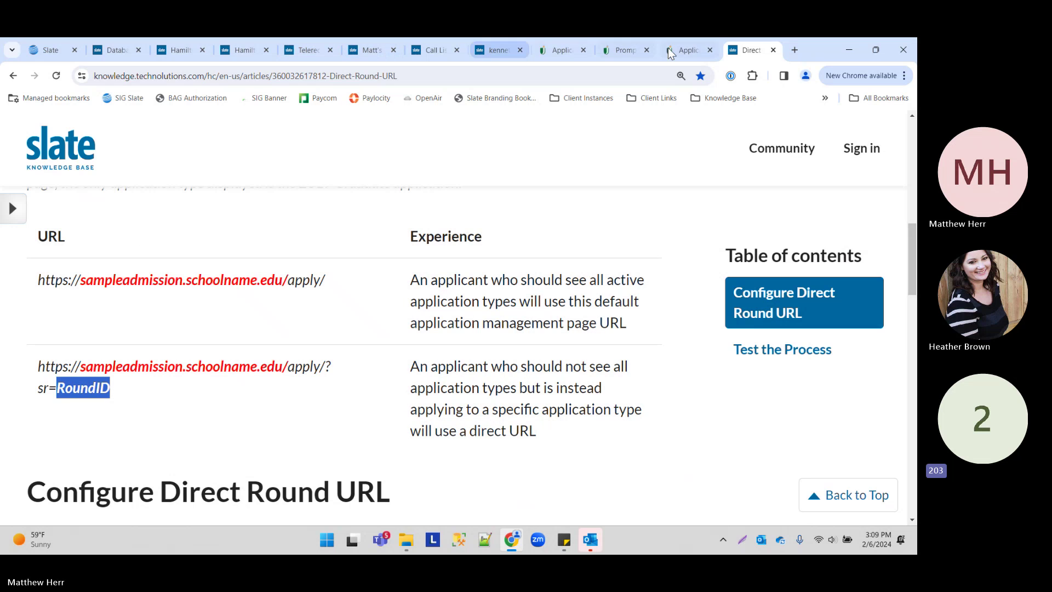
# - Return to Application Rounds, open the Application for Admission round, and select its full ID
pyautogui.click(624, 50)
pyautogui.click(561, 51)
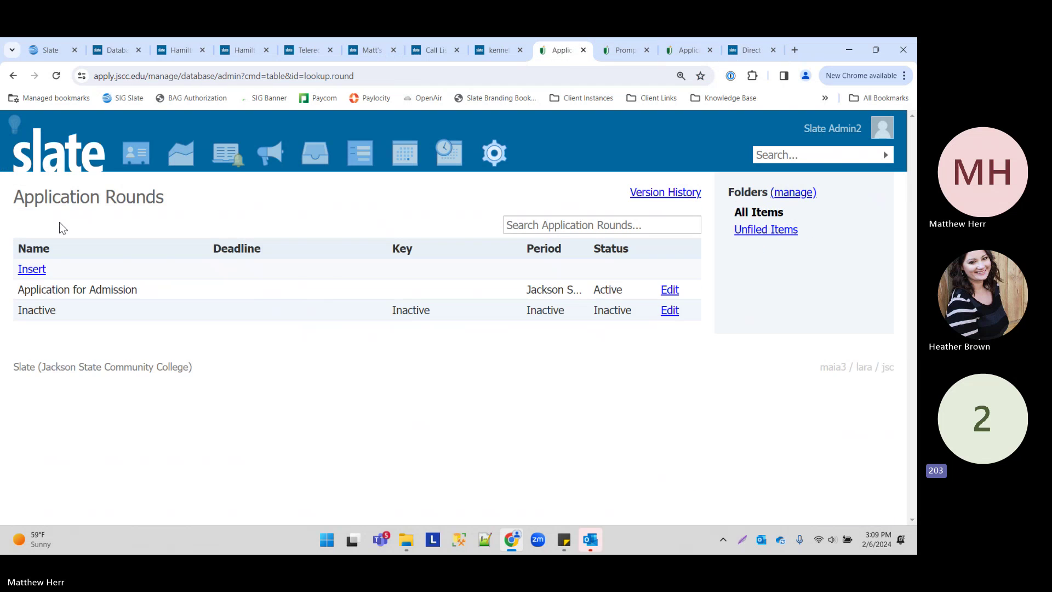
pyautogui.click(58, 290)
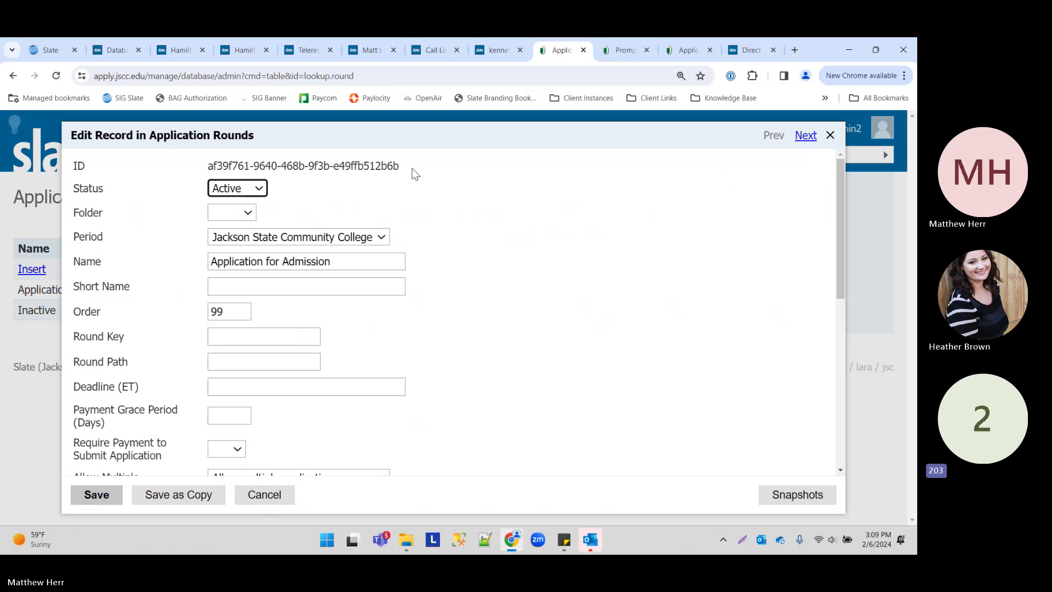
pyautogui.moveTo(401, 166); pyautogui.dragTo(207, 166)
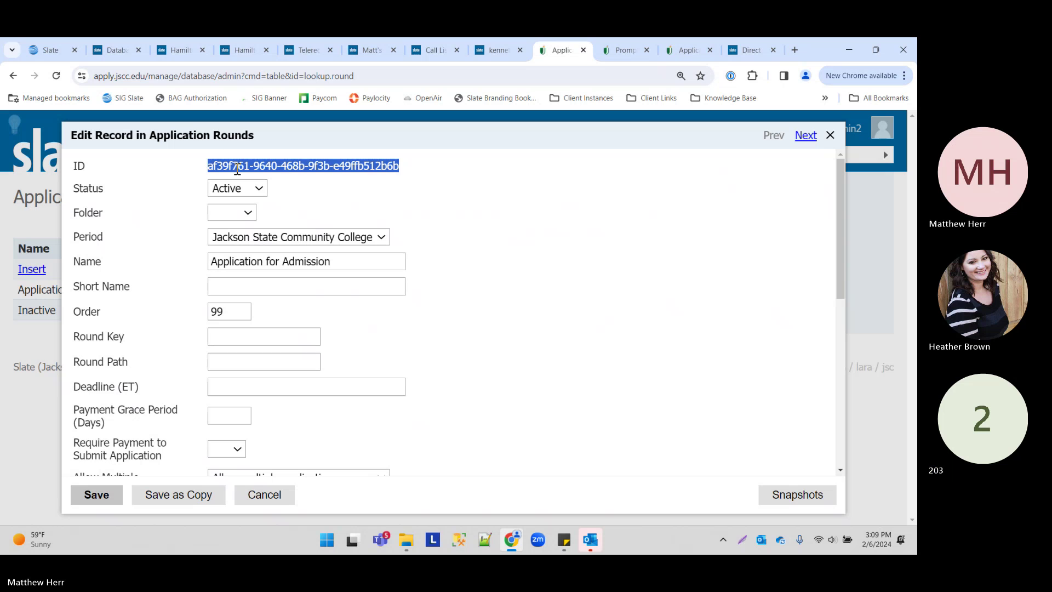
# - Return to the Direct Round URL article and examine its explanation, URL formats and the ID and Status settings in the sample round
pyautogui.click(749, 49)
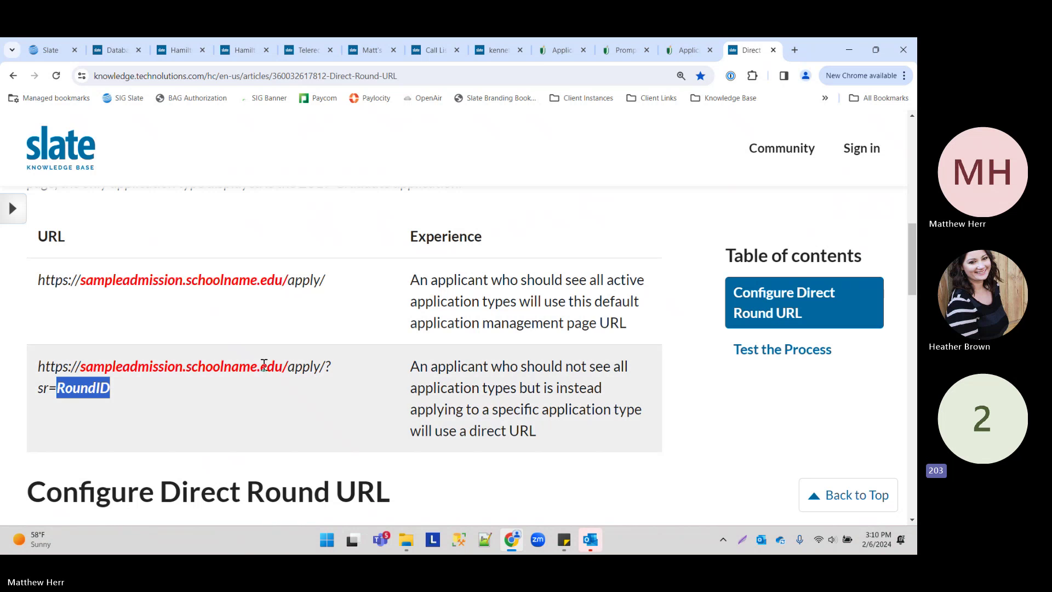
pyautogui.scroll(-5, 454, 317)
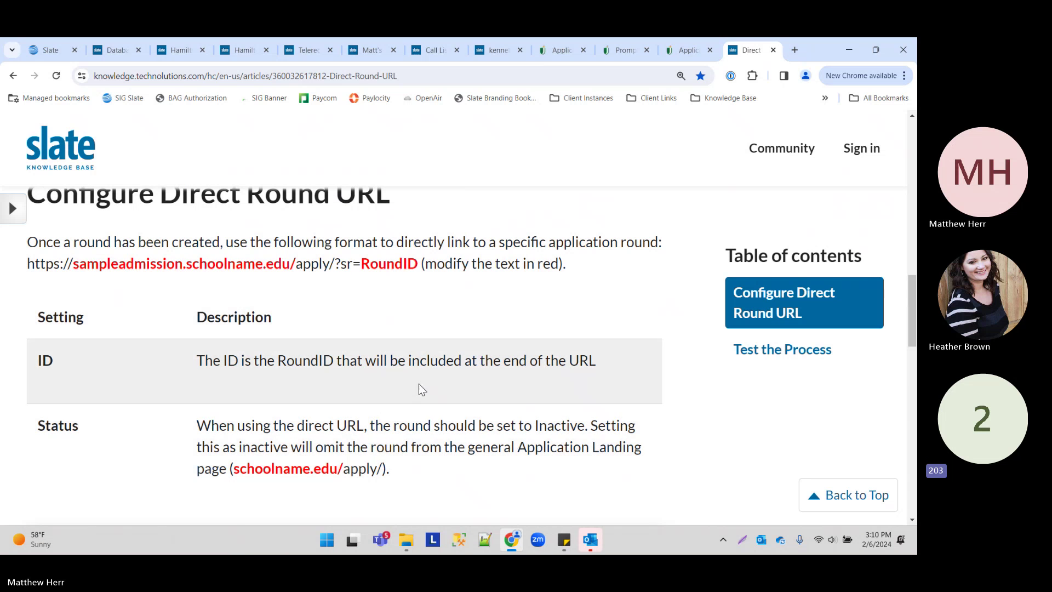
pyautogui.scroll(-5, 418, 384)
pyautogui.scroll(10, 409, 365)
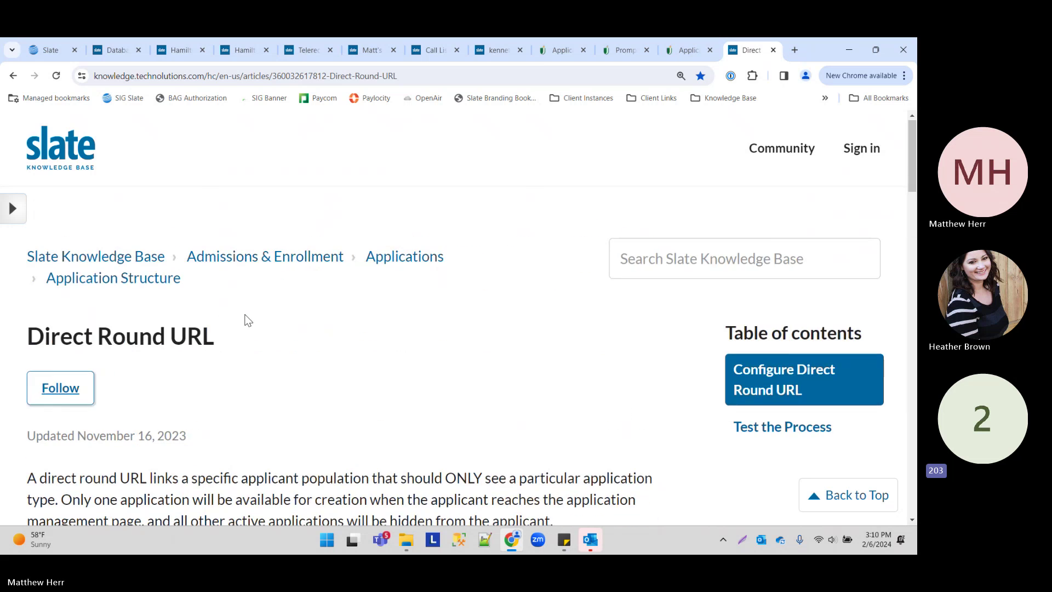
pyautogui.scroll(-6, 245, 320)
pyautogui.scroll(1, 186, 256)
pyautogui.moveTo(47, 253); pyautogui.dragTo(393, 255)
pyautogui.scroll(-7, 247, 366)
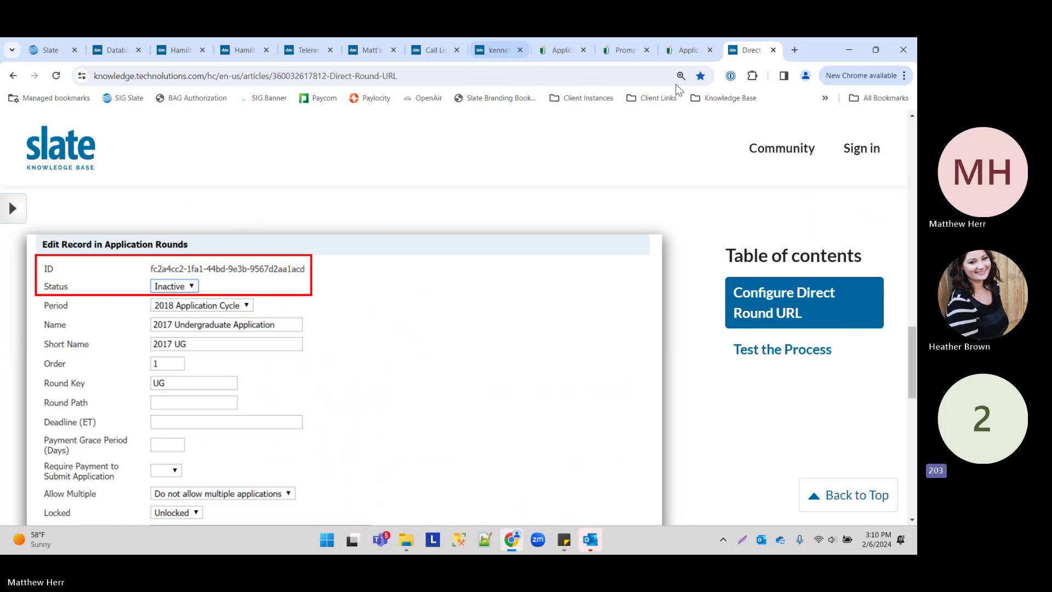
# - Return to the open Application for Admission round, copy its ID, and highlight the address of the Application Rounds page
pyautogui.click(691, 50)
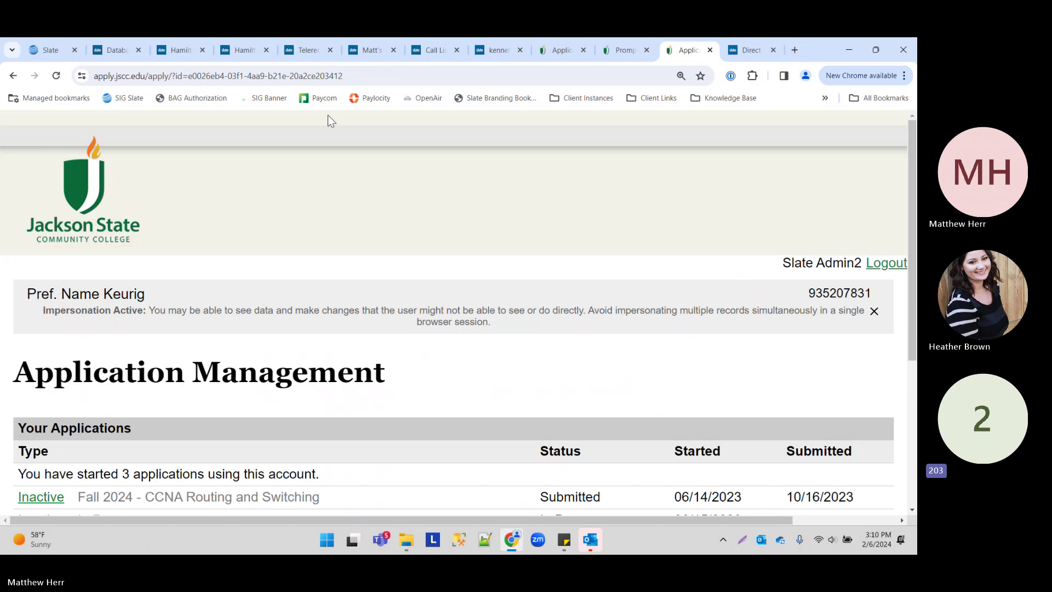
pyautogui.click(555, 48)
pyautogui.rightClick(302, 165)
pyautogui.click(356, 177)
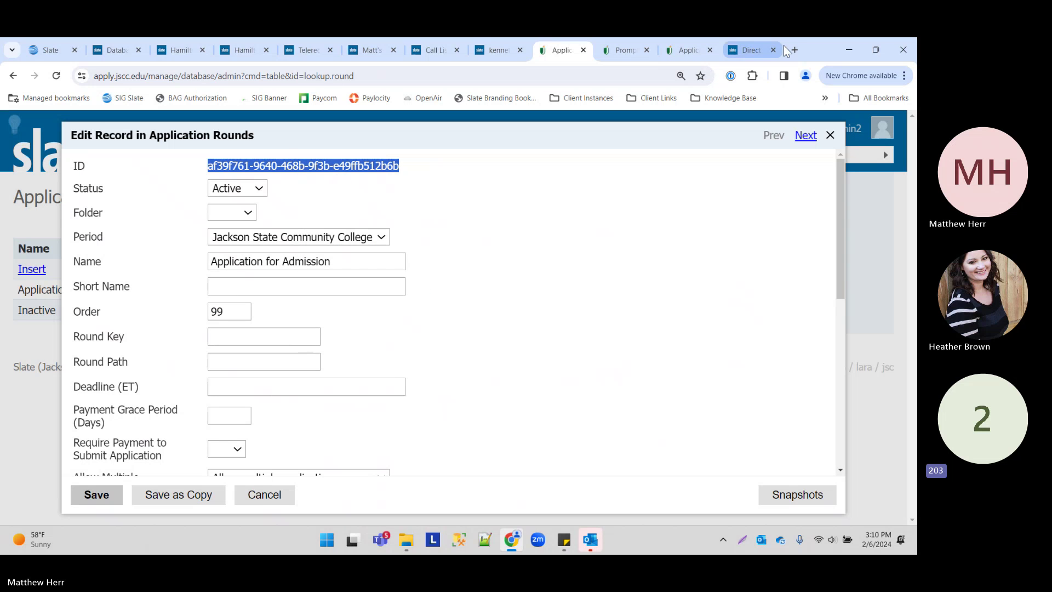
pyautogui.click(458, 77)
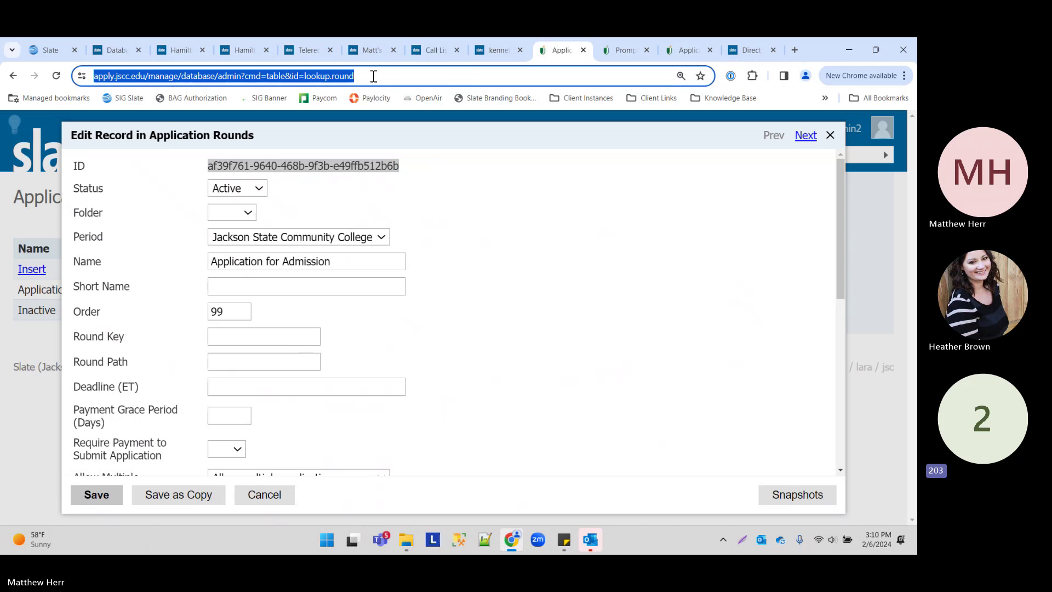
pyautogui.click(458, 80)
pyautogui.moveTo(458, 79)
pyautogui.mouseDown()
pyautogui.moveTo(225, 73)
pyautogui.moveTo(452, 77)
pyautogui.mouseUp()
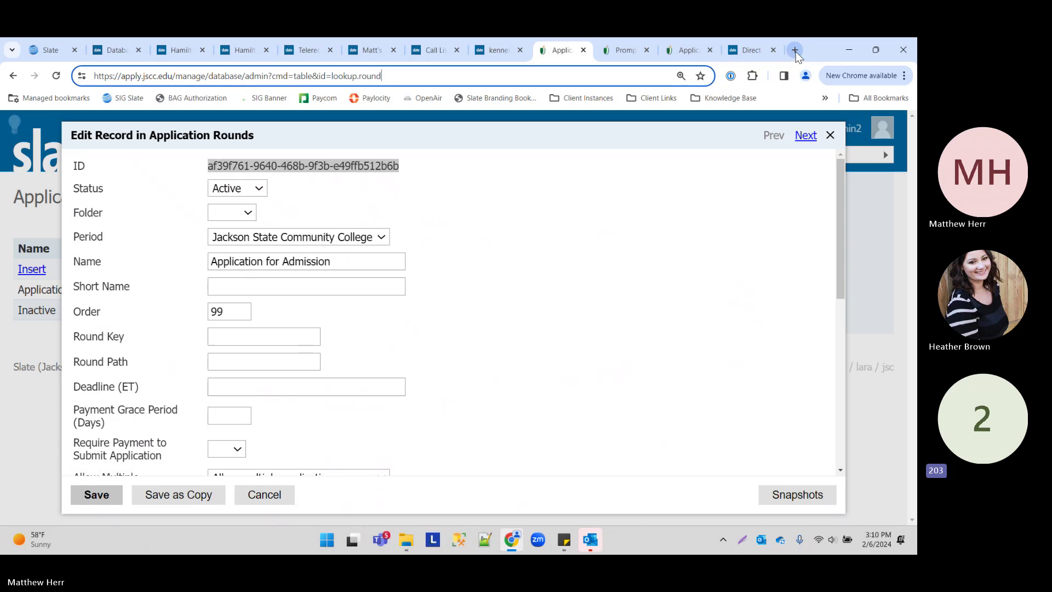
pyautogui.click(577, 231)
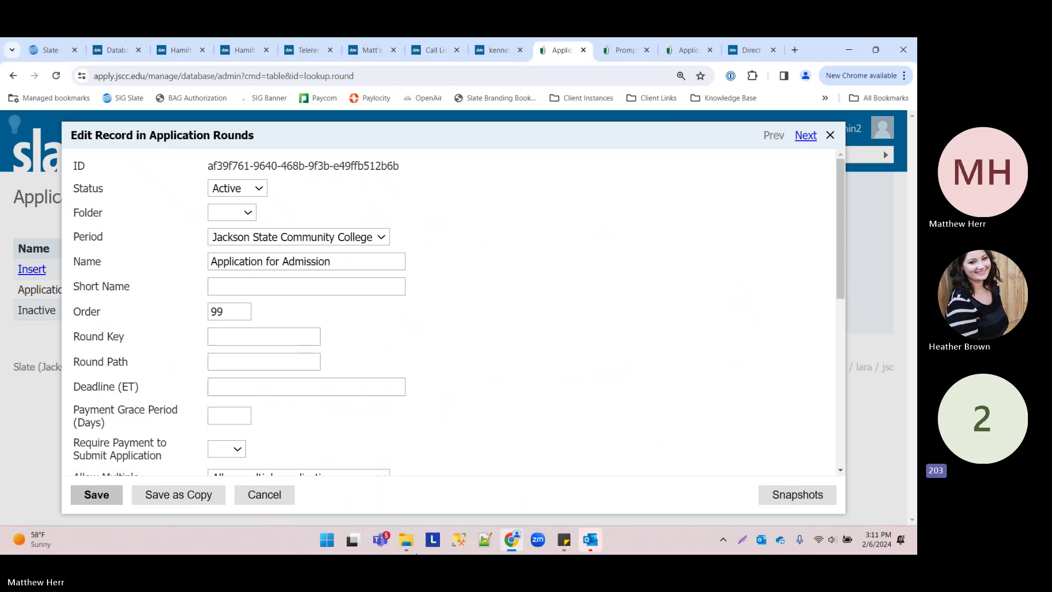
# - View the Student Services information on the sample prospect's record in the training environment, and return to the open application round
pyautogui.click(177, 50)
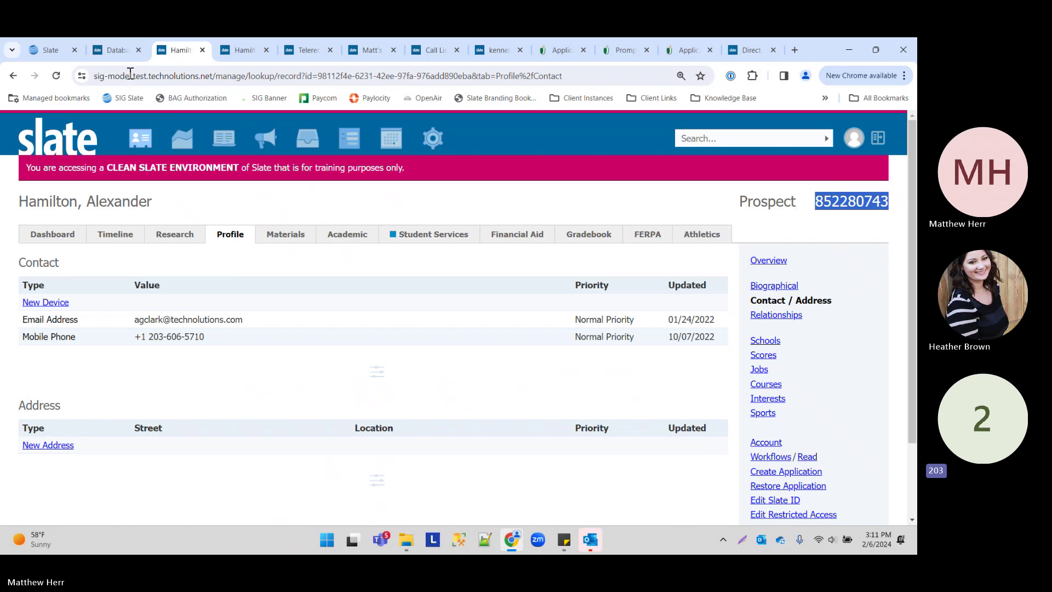
pyautogui.click(397, 231)
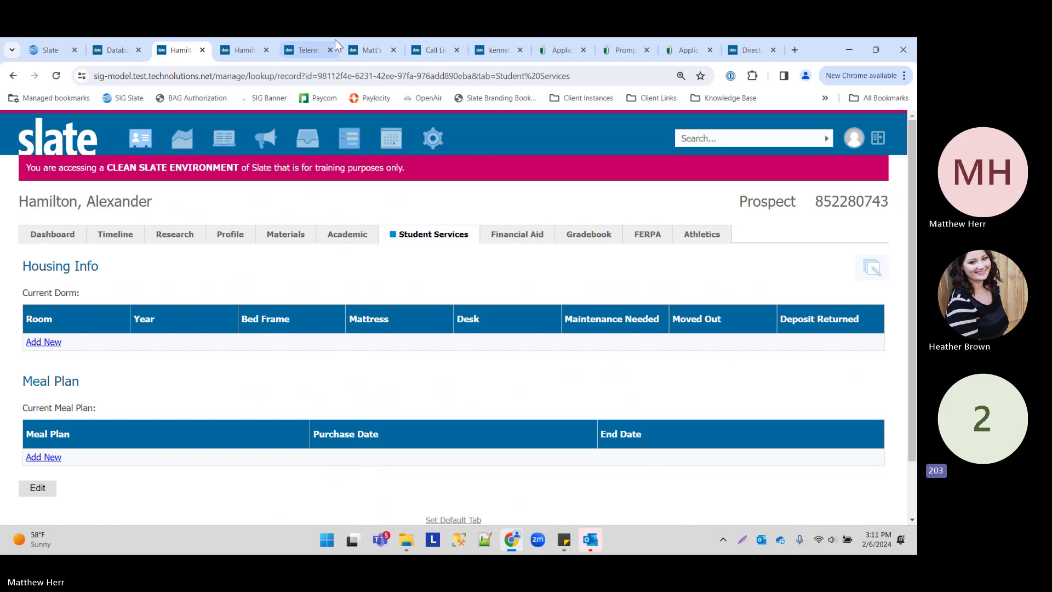
pyautogui.click(560, 50)
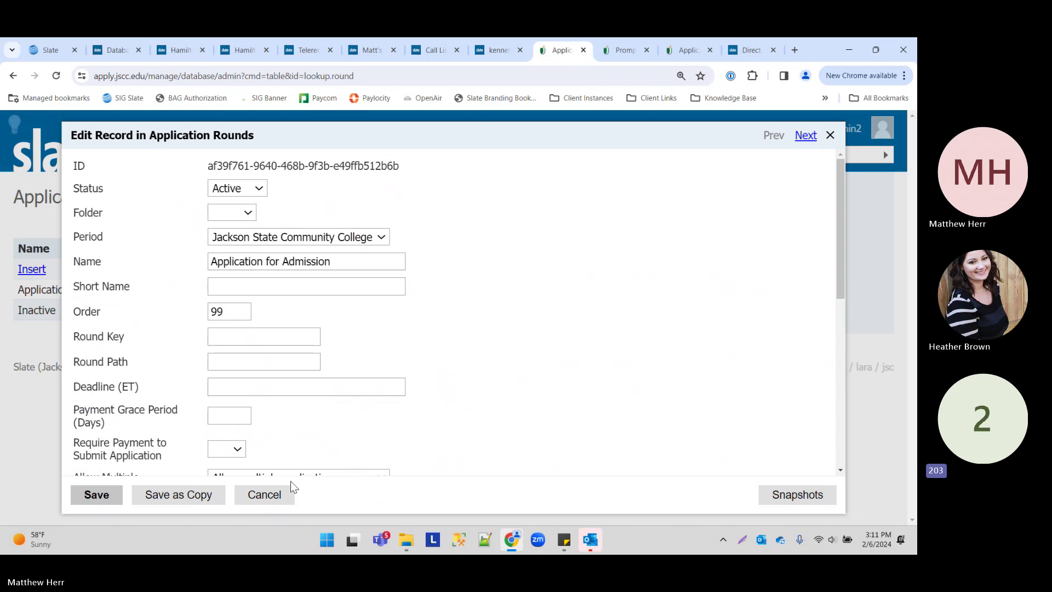
# - Close the Application for Admission round without saving and open the most recently viewed applicant's record
pyautogui.click(274, 495)
pyautogui.moveTo(135, 152)
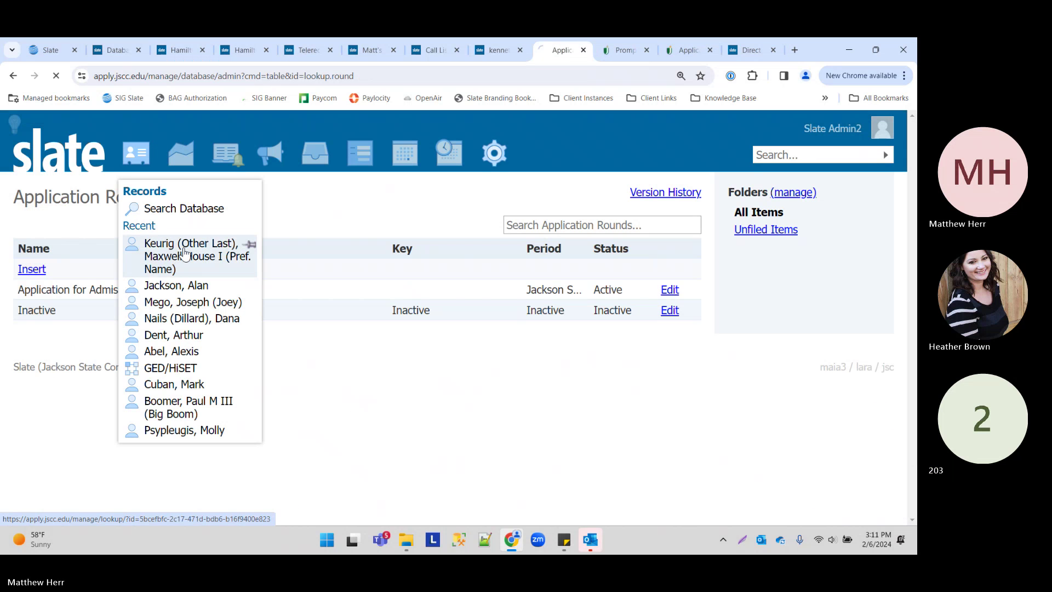
pyautogui.click(180, 267)
pyautogui.click(189, 268)
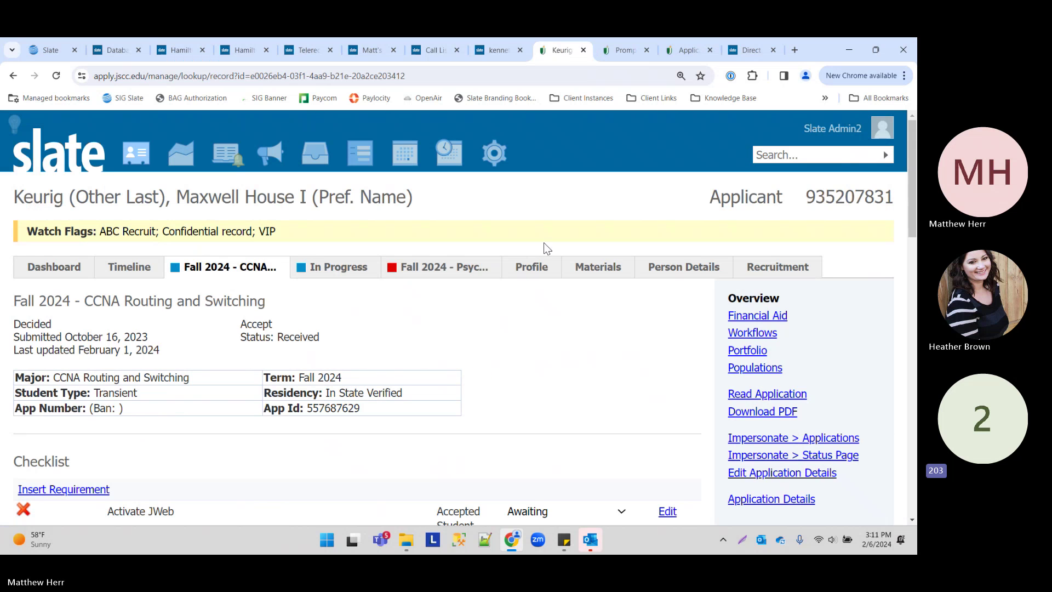
# - Examine the Round setting in the details of the Fall 2024 CCNA Routing and Switching application, and leave without saving
pyautogui.scroll(-2, 299, 363)
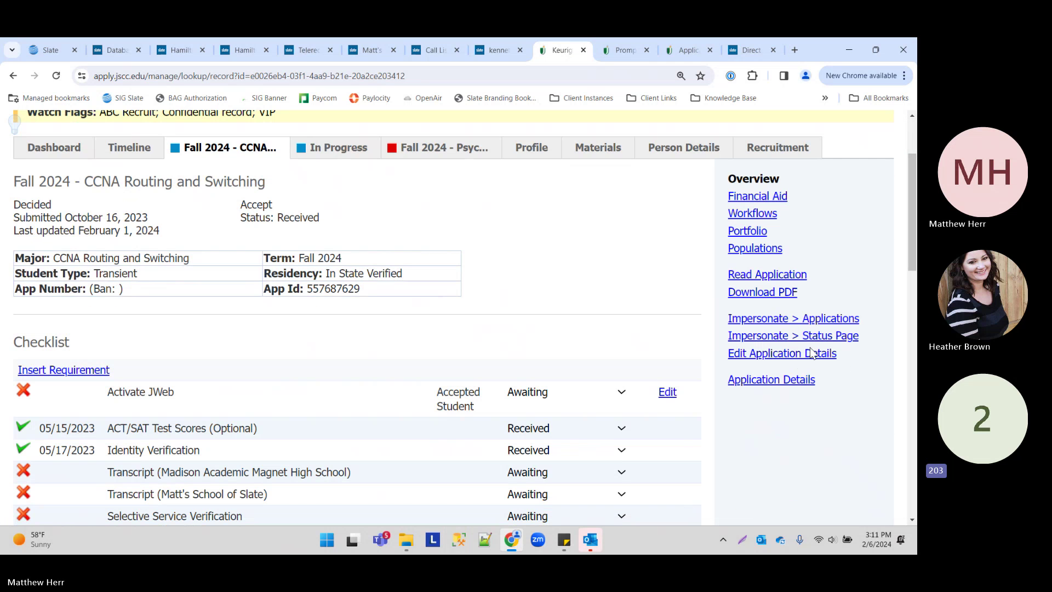
pyautogui.click(781, 354)
pyautogui.click(402, 263)
pyautogui.click(402, 263)
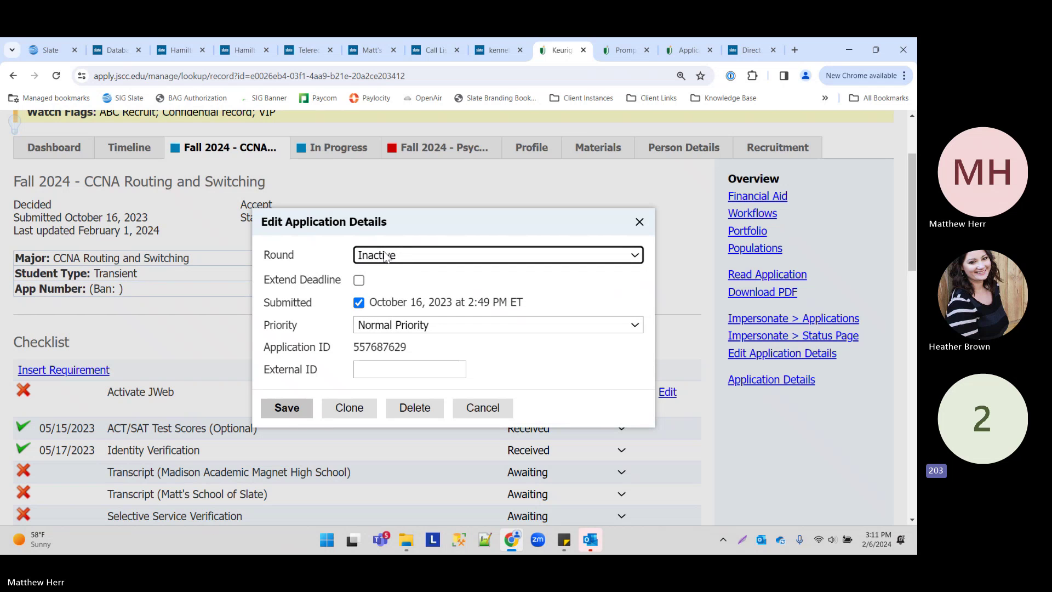
pyautogui.click(473, 240)
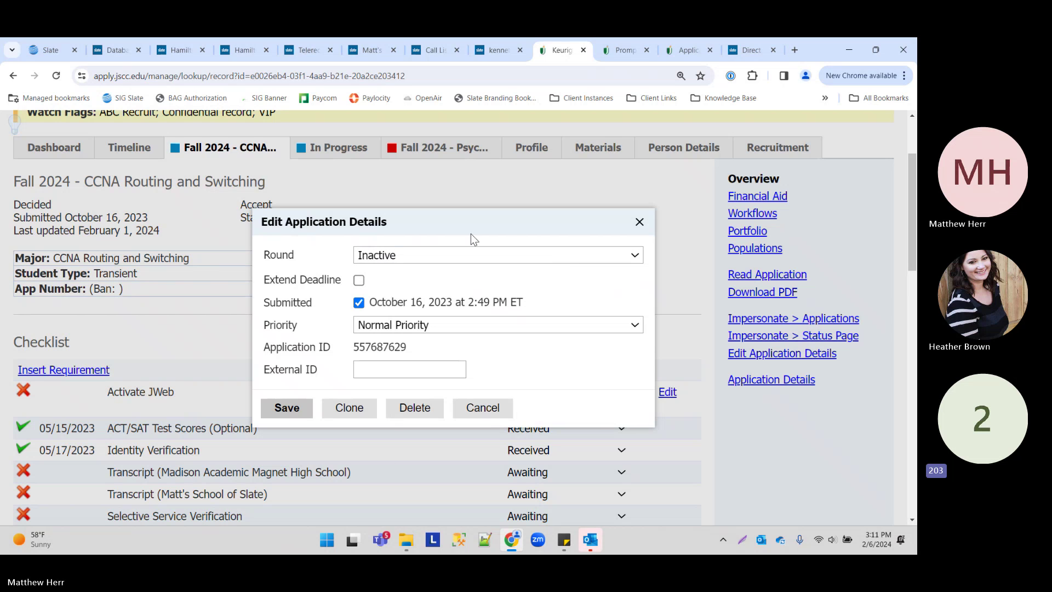
pyautogui.click(493, 408)
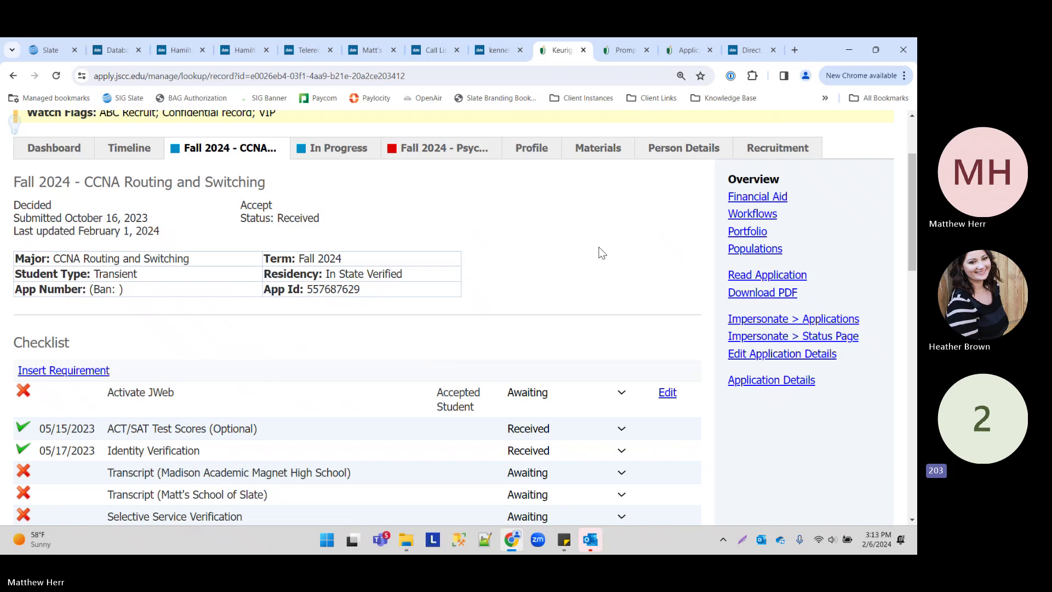
# - Close the browser tabs holding the applicant record, the term prompts and the impersonated Application Management page
pyautogui.scroll(2, 601, 252)
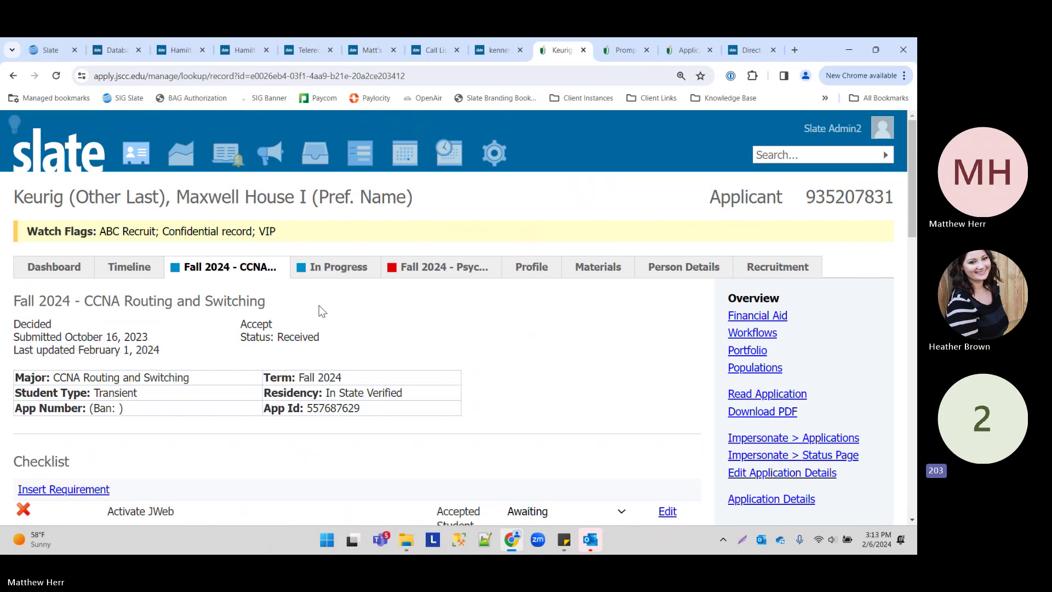
pyautogui.click(583, 50)
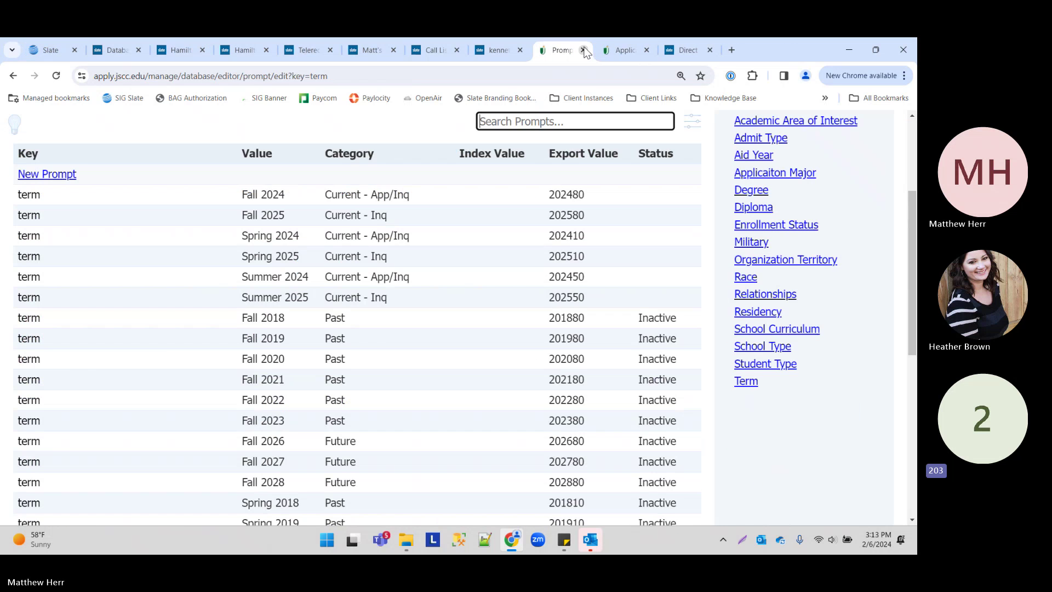
pyautogui.click(583, 51)
pyautogui.click(584, 51)
# - Open the Application Editor in the training database and look over the modules of its /apply/ configuration
pyautogui.click(116, 50)
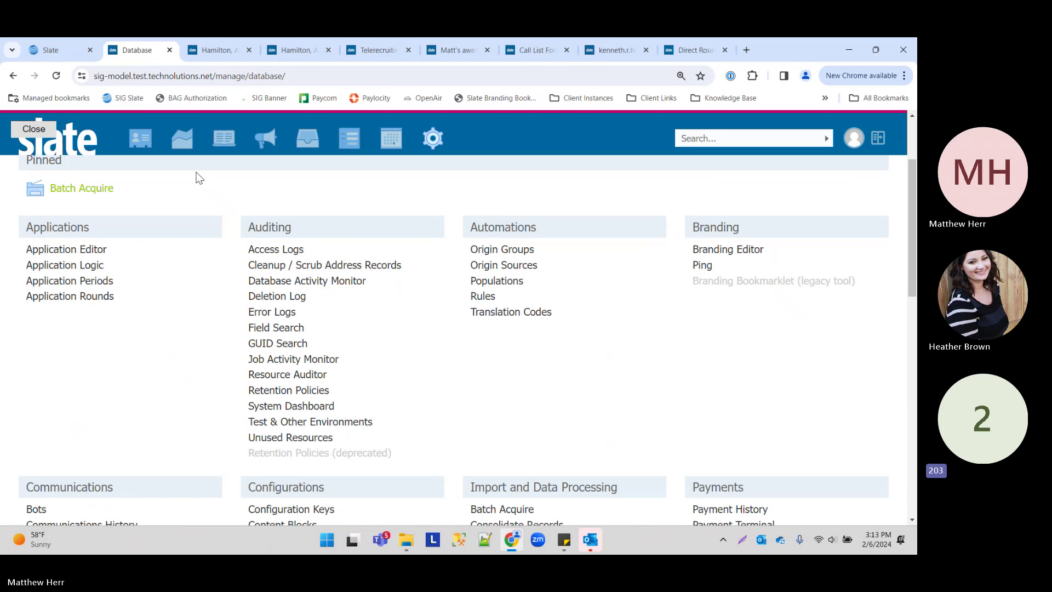
pyautogui.click(120, 282)
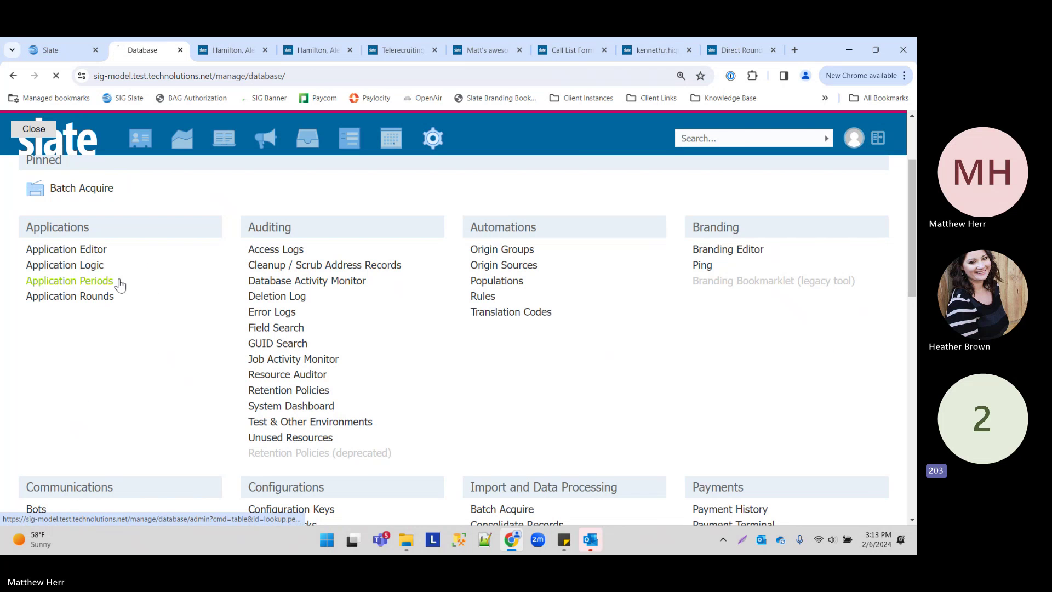
pyautogui.click(13, 76)
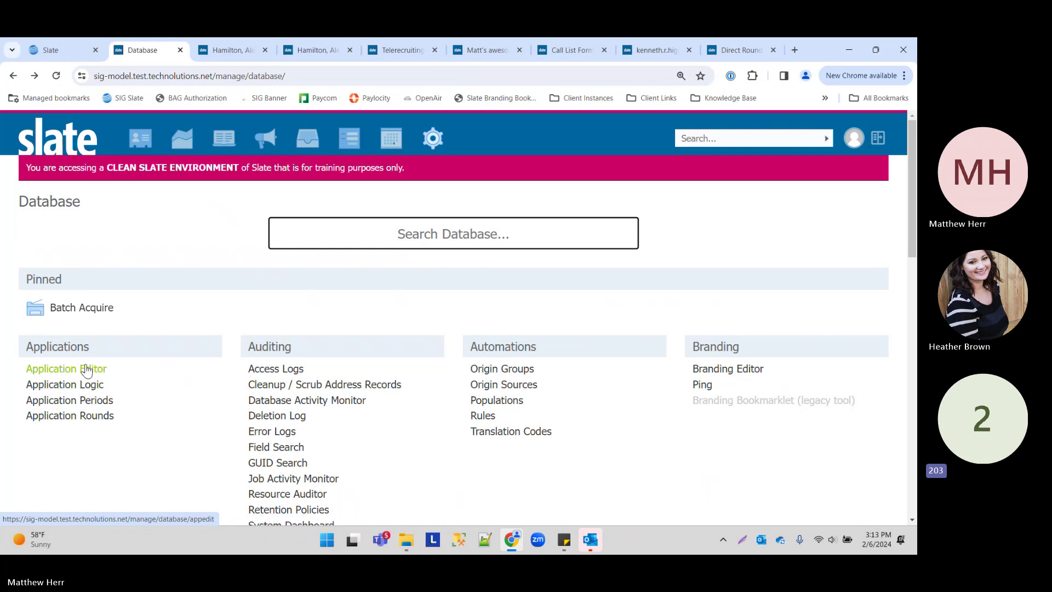
pyautogui.click(58, 374)
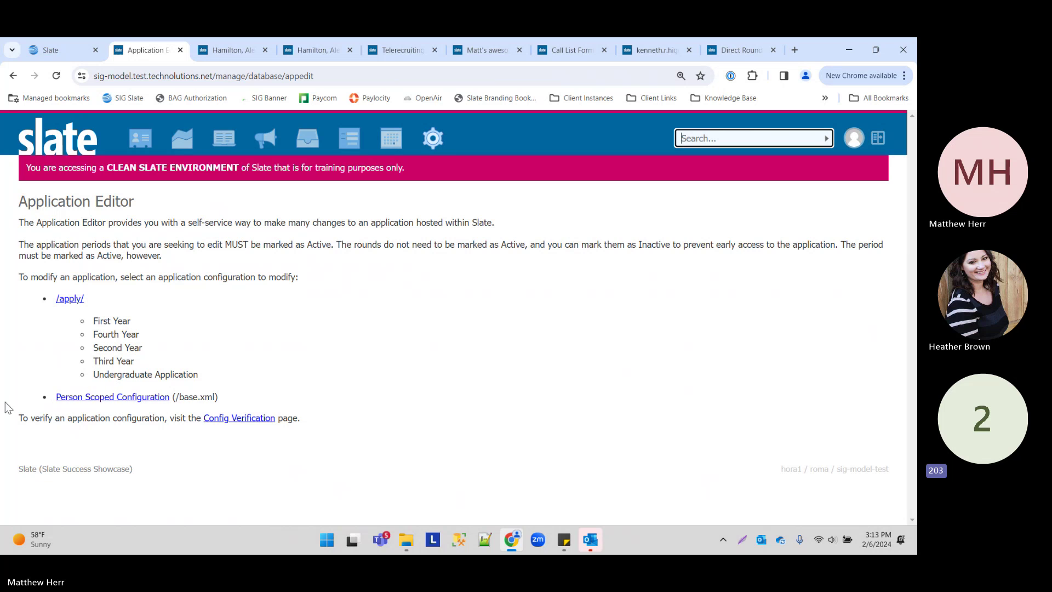
pyautogui.click(68, 299)
pyautogui.scroll(-2, 203, 337)
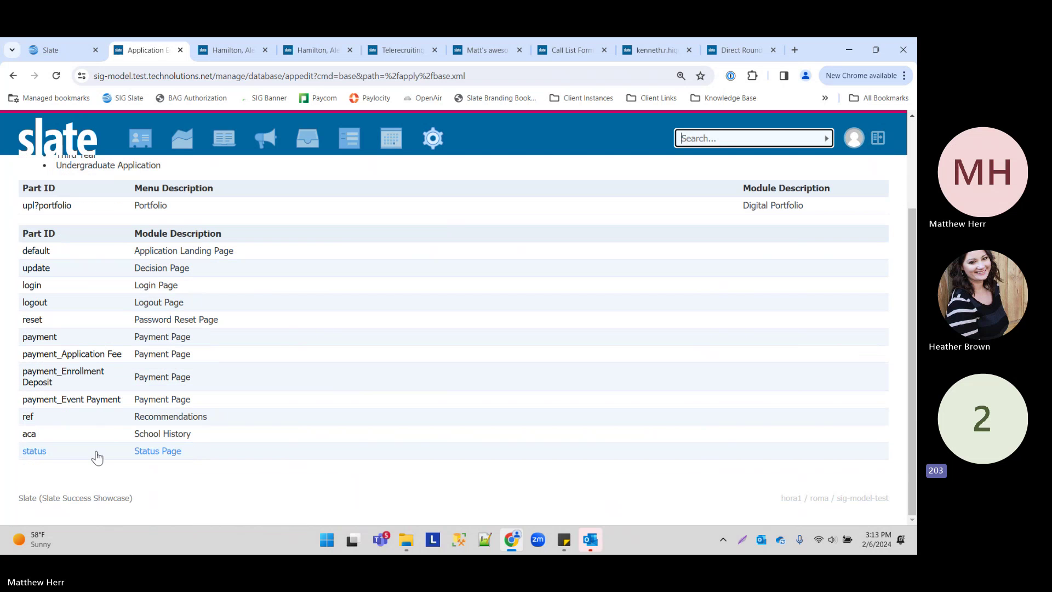
pyautogui.scroll(2, 103, 236)
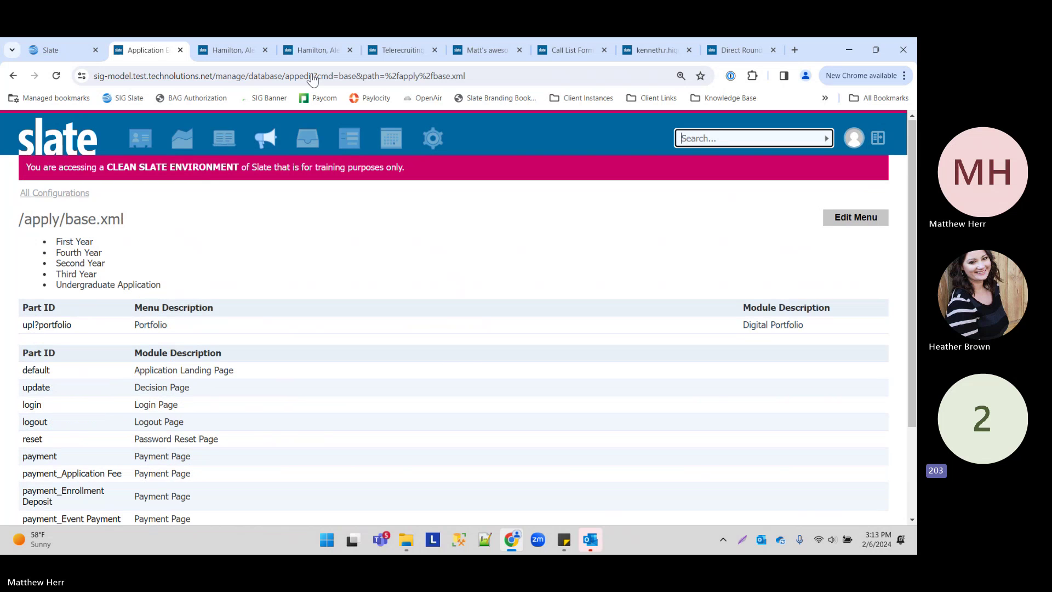
pyautogui.moveTo(386, 157)
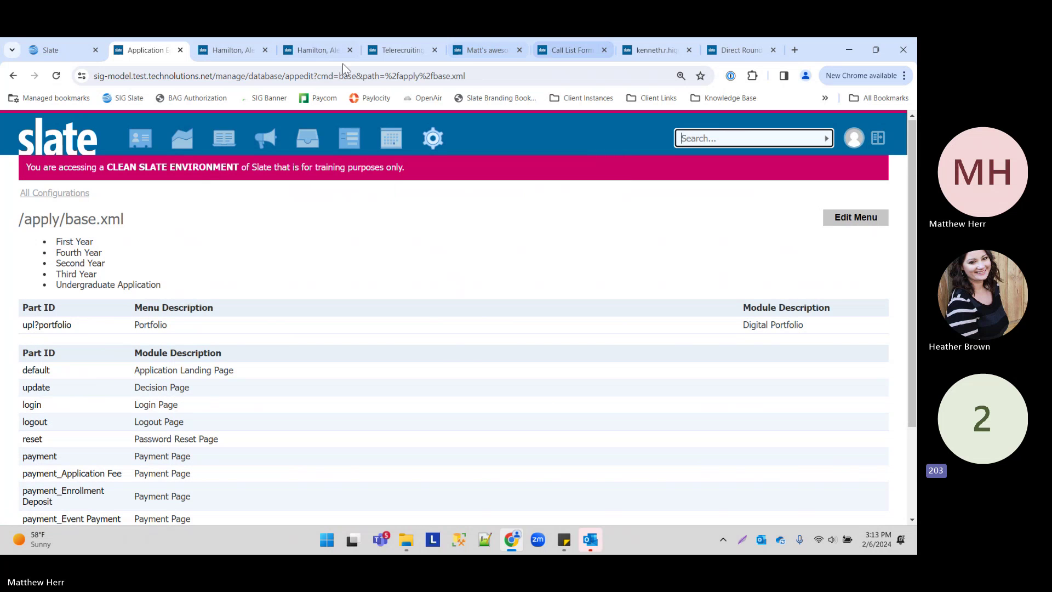
# - Open the Jackson State C.C. Slate instance in a new tab from the saved client instance bookmarks
pyautogui.click(54, 48)
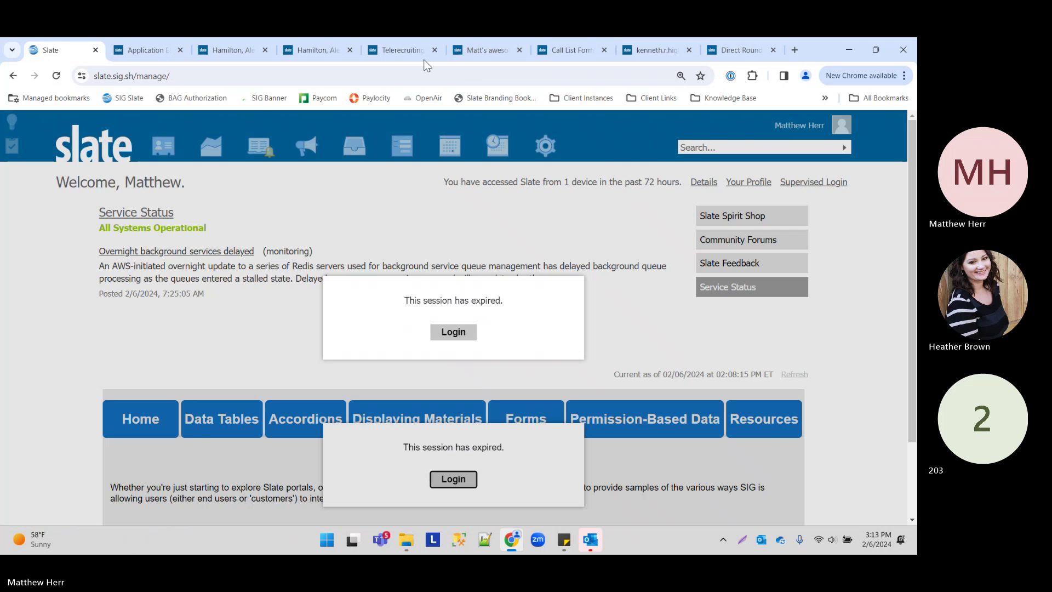
pyautogui.click(794, 50)
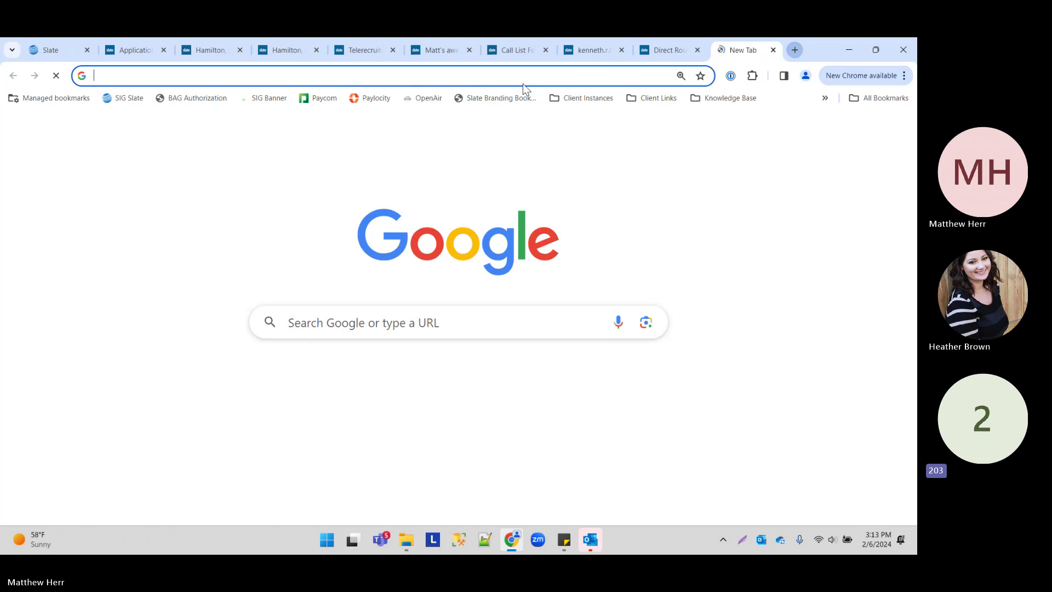
pyautogui.click(589, 100)
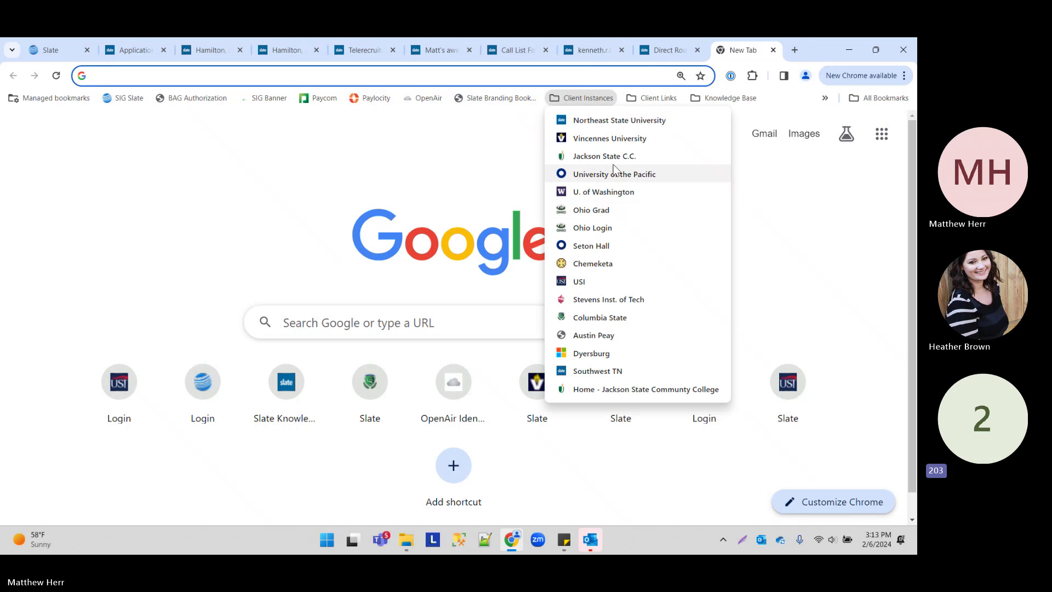
pyautogui.click(586, 155)
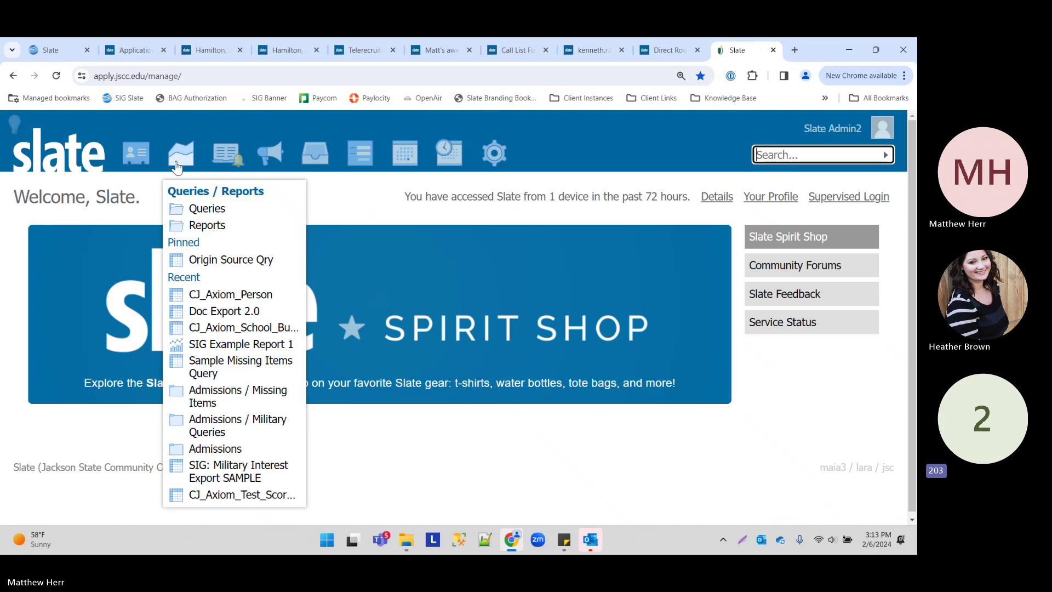
pyautogui.moveTo(121, 157)
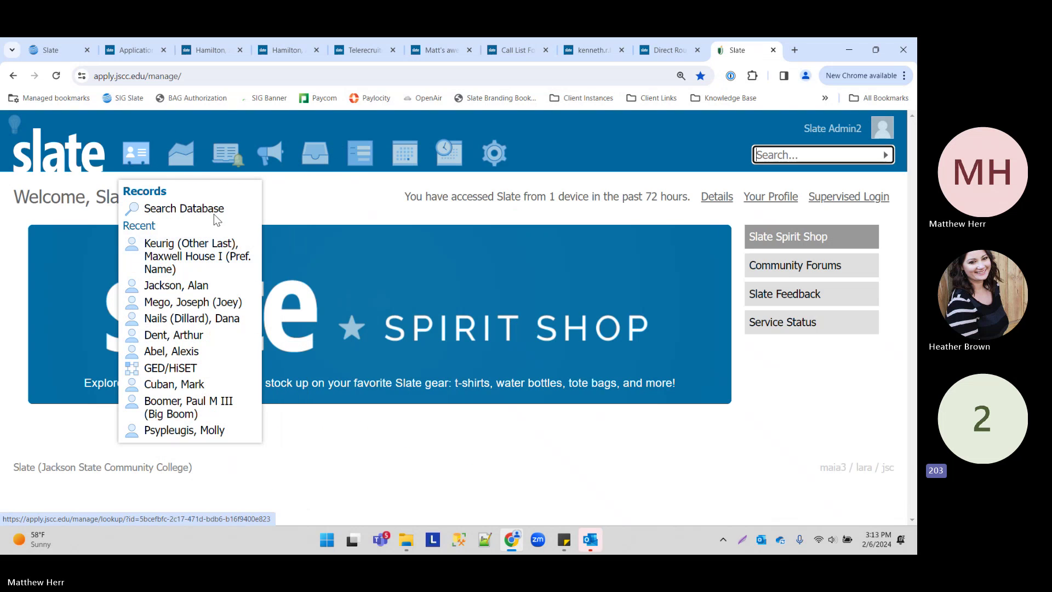
# - Open the /apply/ configuration in the Application Editor of the Jackson State database
pyautogui.click(504, 160)
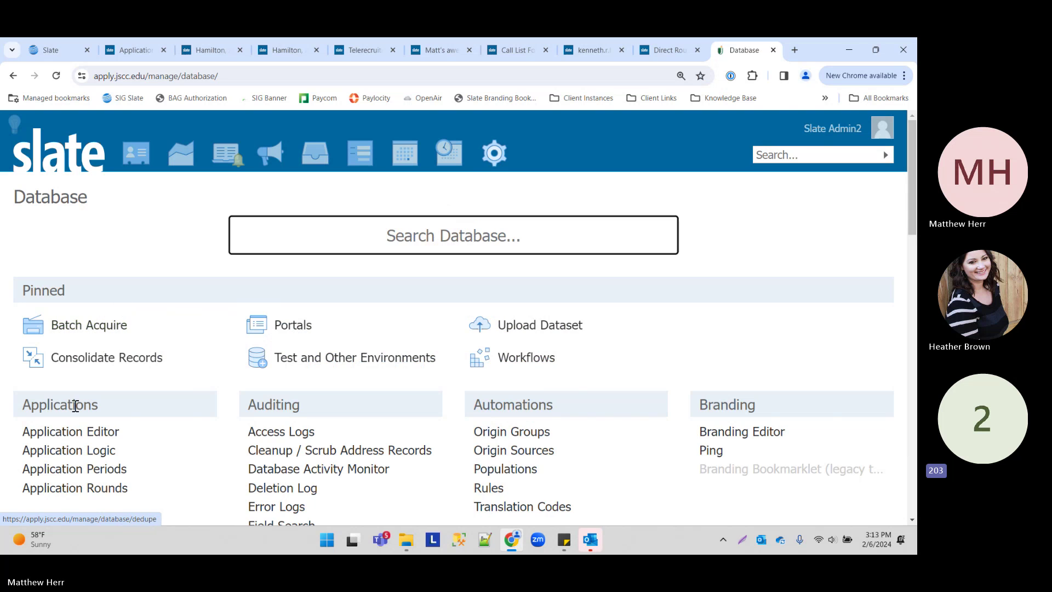
pyautogui.click(82, 437)
pyautogui.click(74, 314)
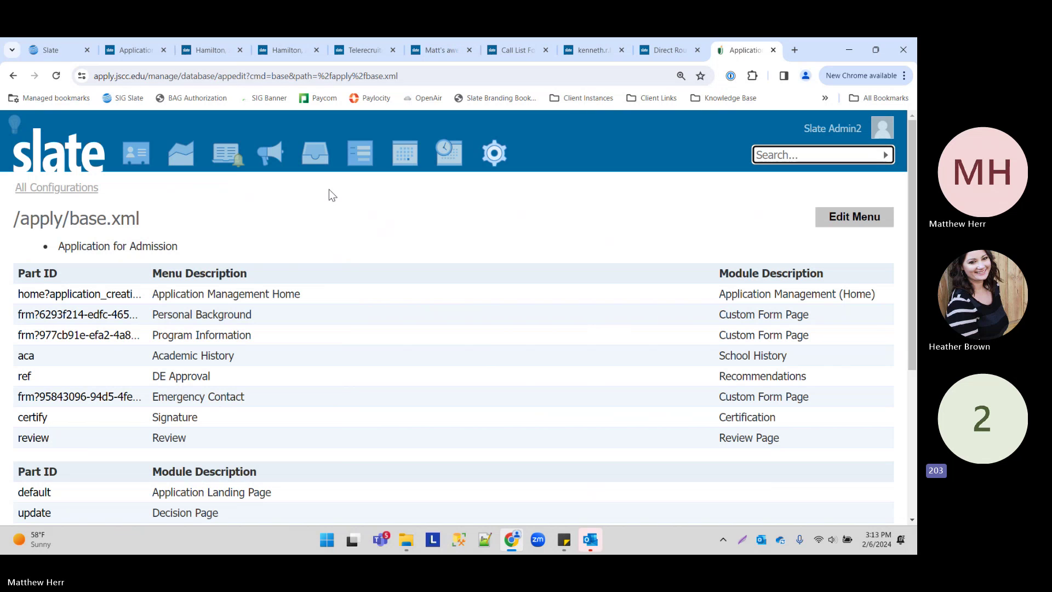
pyautogui.click(209, 194)
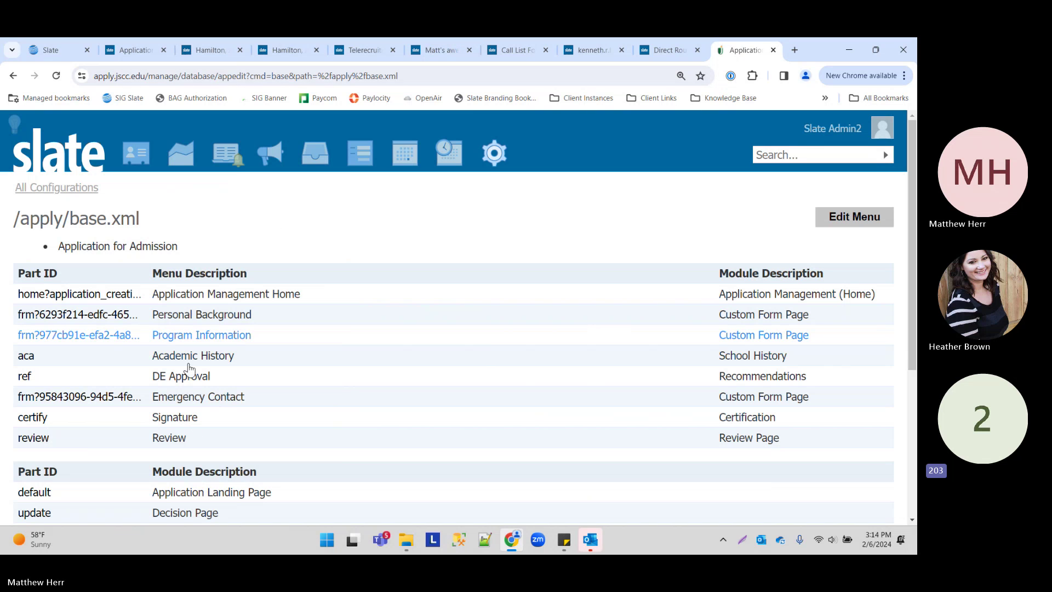
# - Open the General Settings of the Academic History module in the Jackson State /apply/ configuration
pyautogui.scroll(-2, 60, 181)
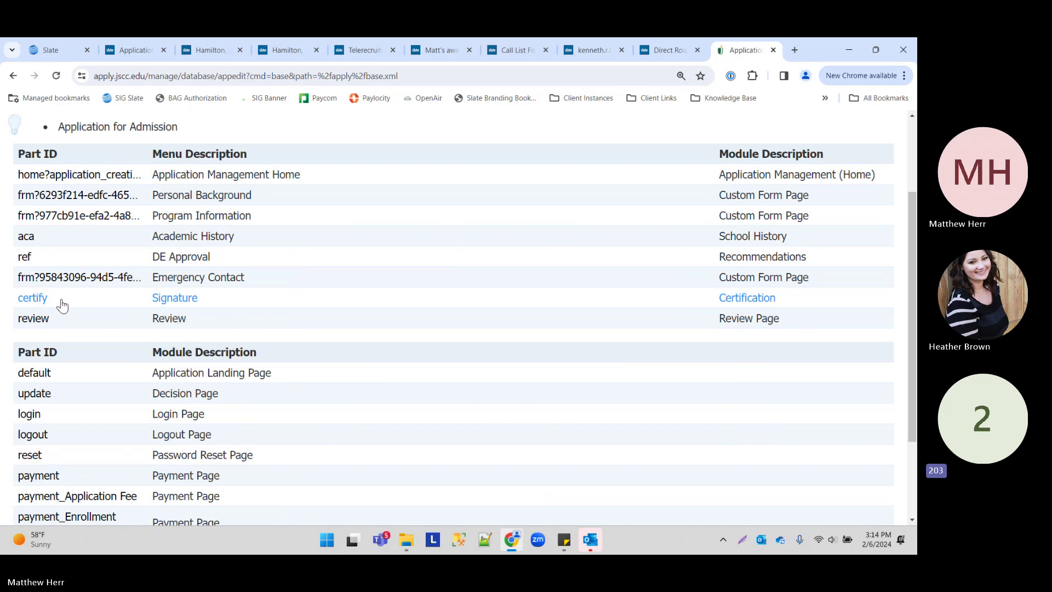
pyautogui.click(28, 236)
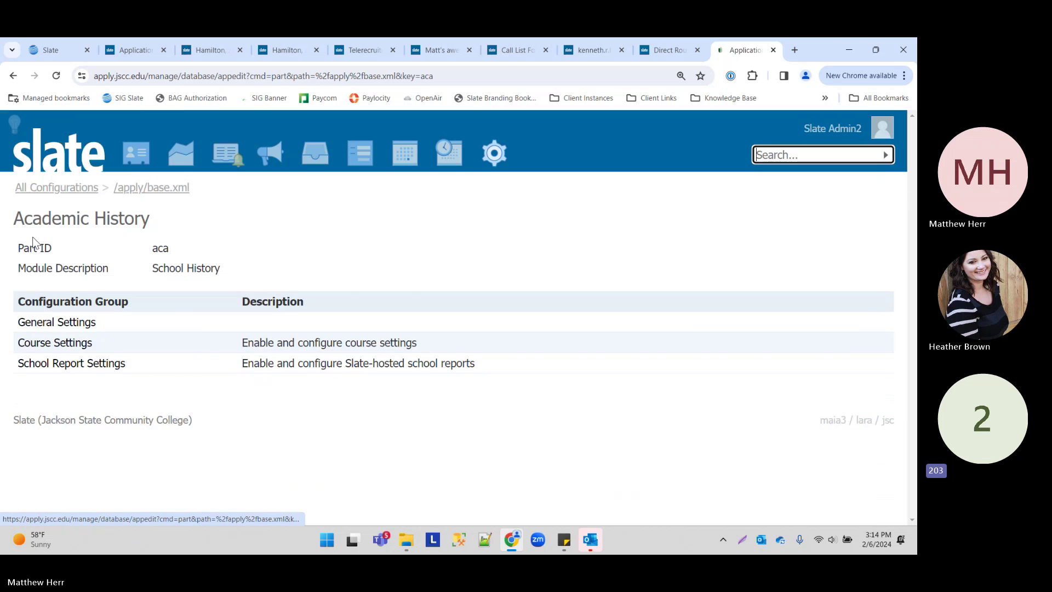
pyautogui.click(82, 322)
pyautogui.scroll(-1, 64, 192)
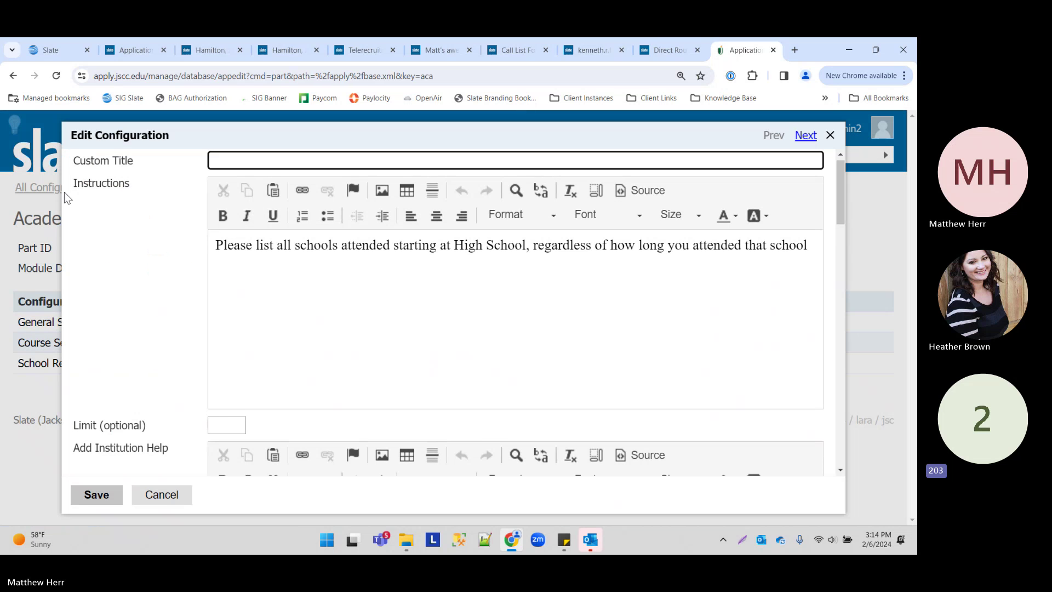
# - Review the Academic History instructions, institution help text and field display options, and close the settings without saving
pyautogui.scroll(1, 176, 253)
pyautogui.moveTo(238, 257); pyautogui.dragTo(485, 254)
pyautogui.scroll(-4, 343, 333)
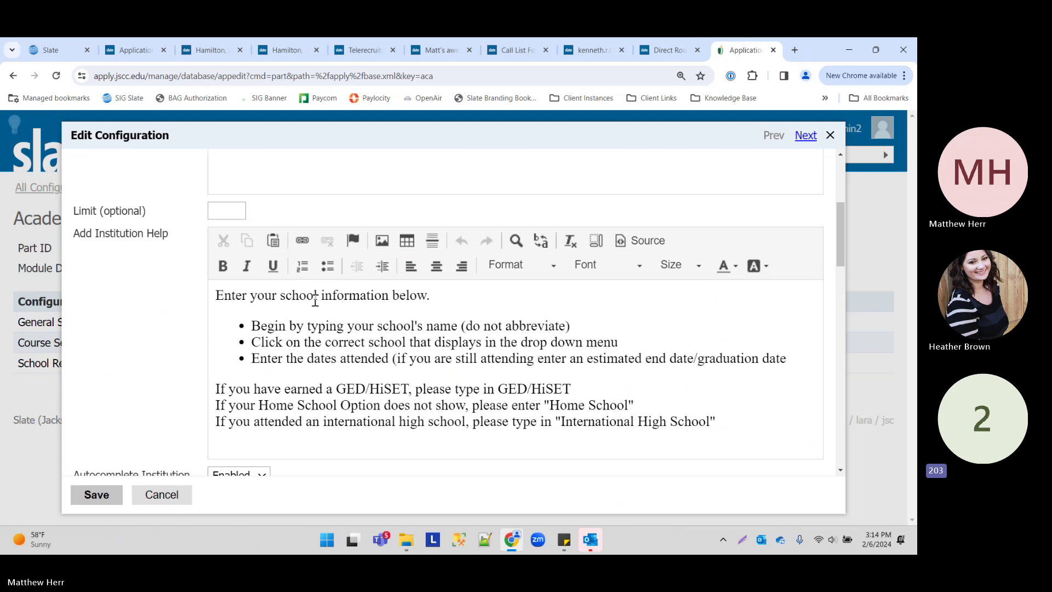
pyautogui.click(213, 304)
pyautogui.keyDown('shift'); pyautogui.click(426, 405); pyautogui.keyUp('shift')
pyautogui.scroll(-5, 325, 328)
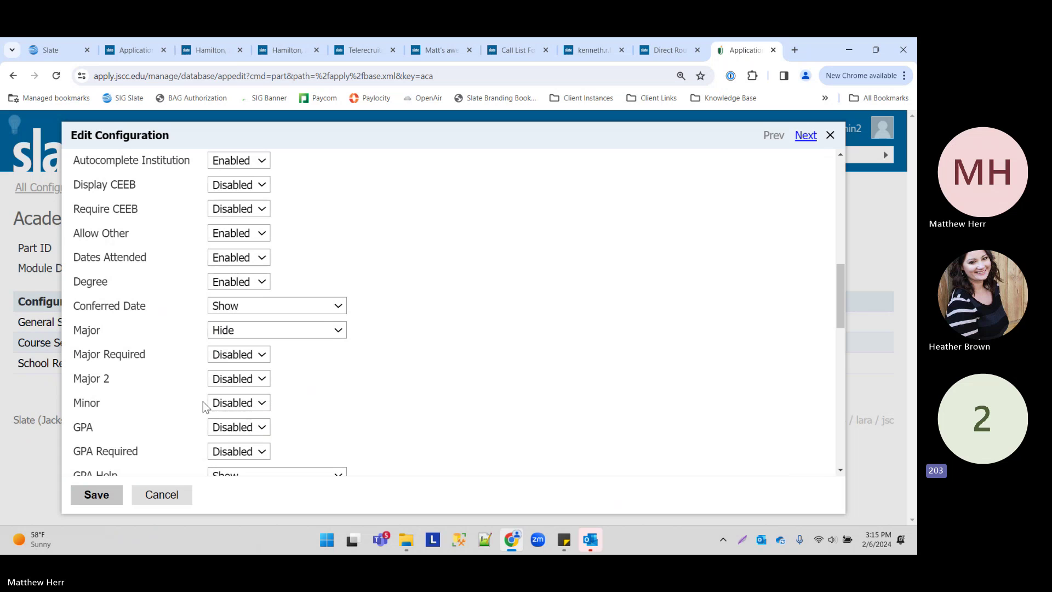
pyautogui.click(161, 494)
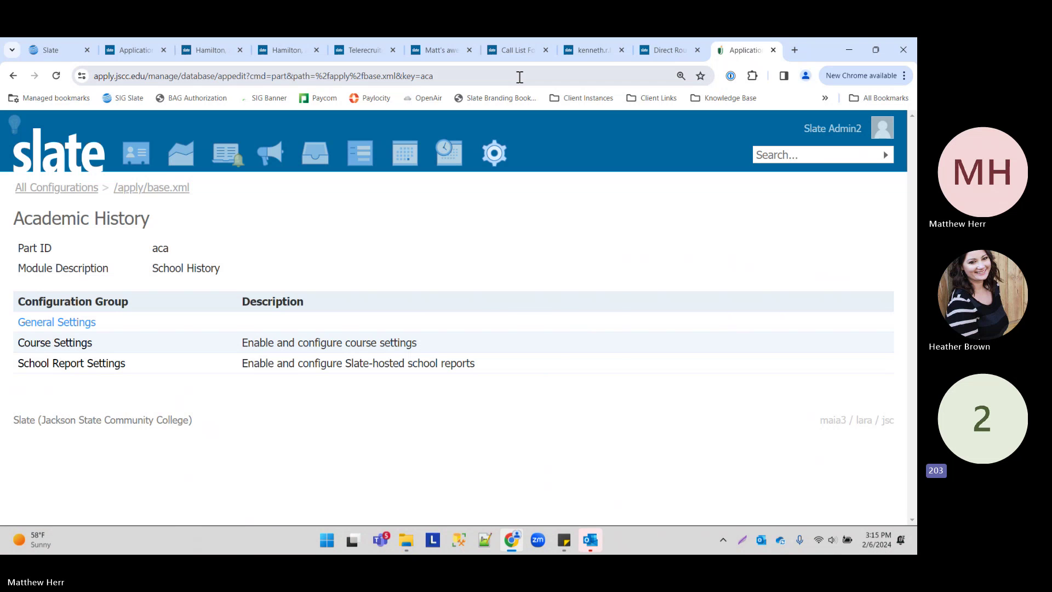
# - Return to the training database, find the TBR Test form by searching for "tbr", and open it in the form builder
pyautogui.moveTo(494, 153)
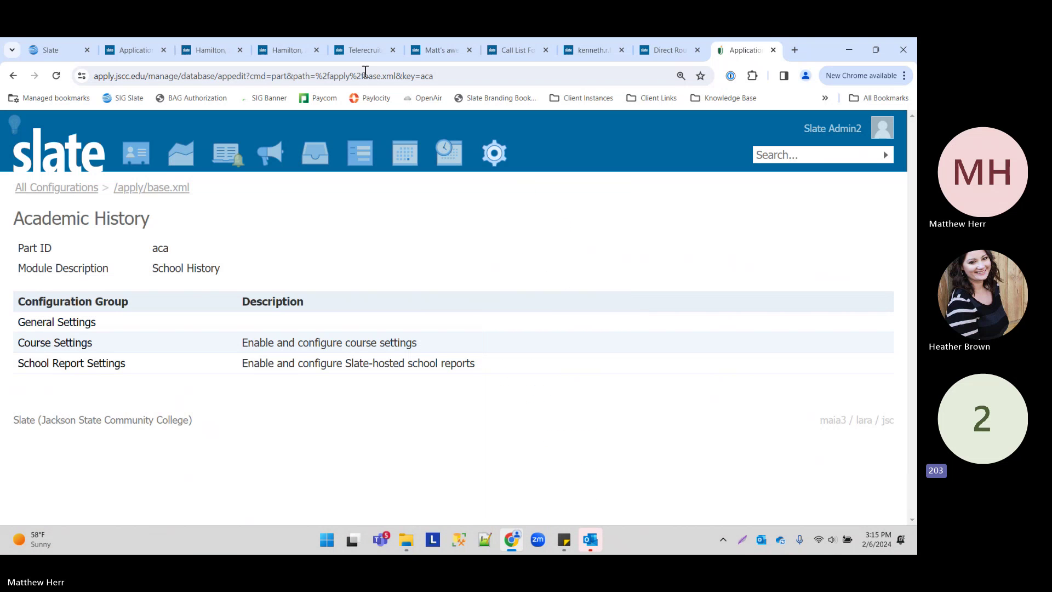
pyautogui.click(103, 53)
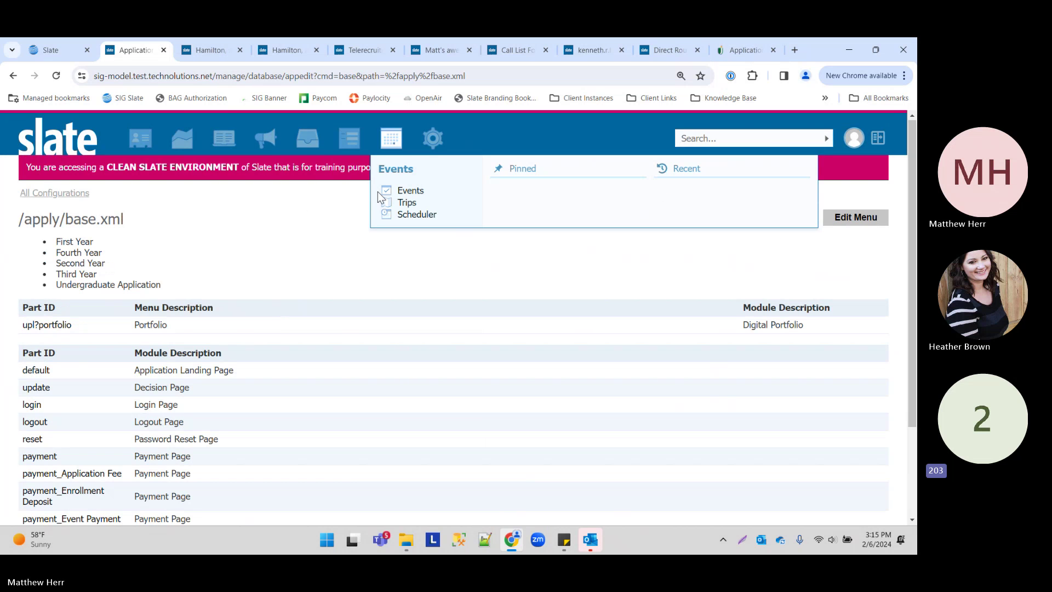
pyautogui.click(349, 140)
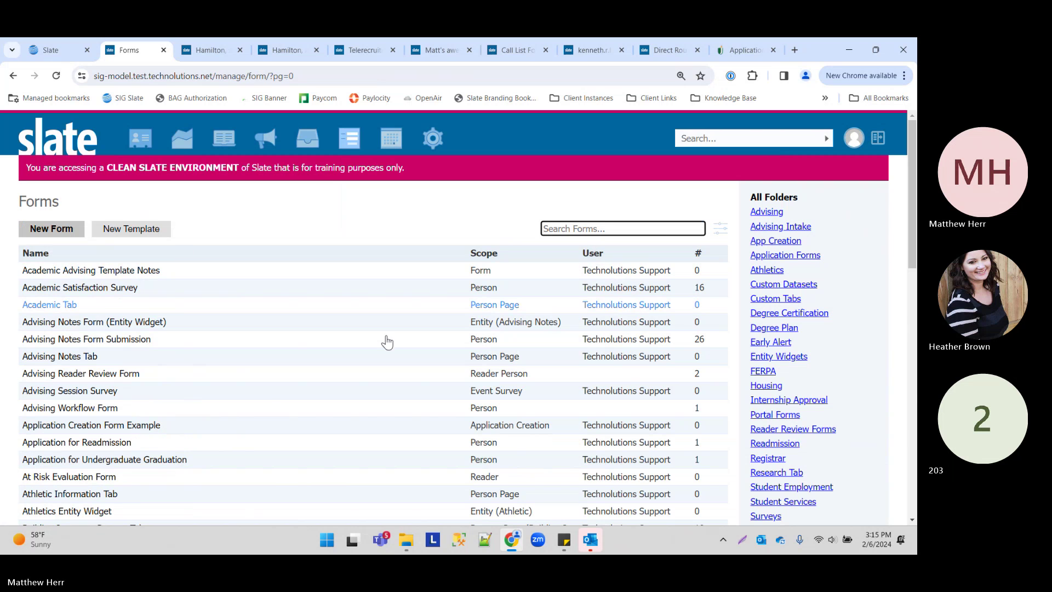
pyautogui.write('tbr')
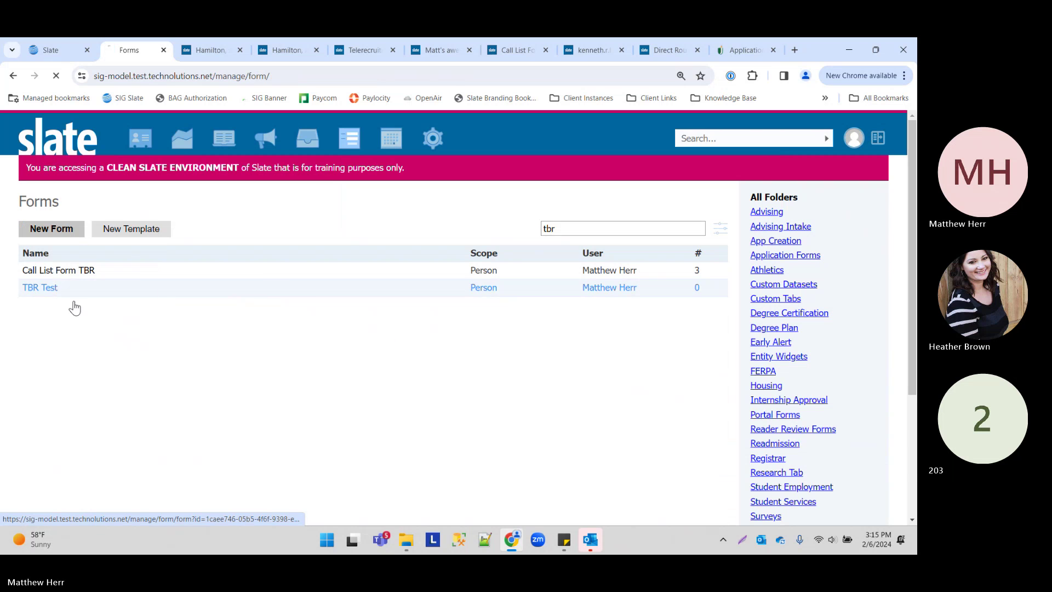
pyautogui.click(54, 287)
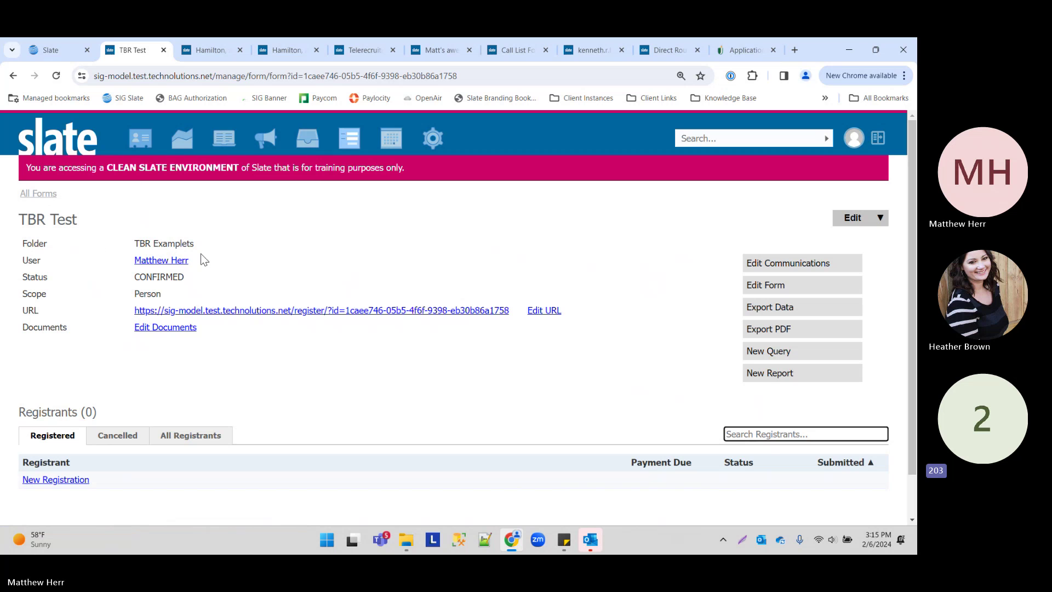
pyautogui.click(762, 286)
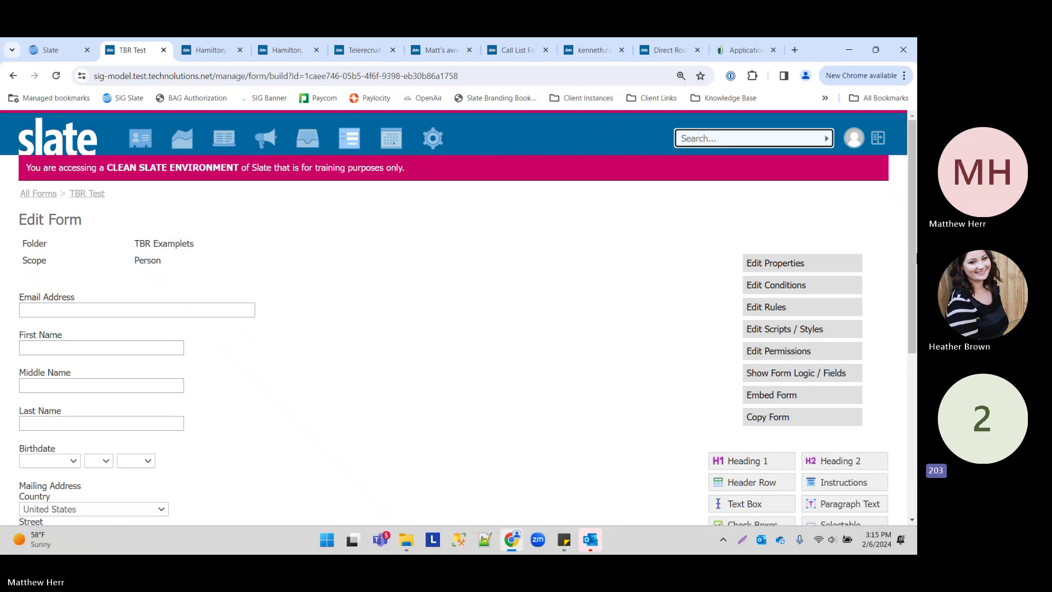
# - Set the TBR Test form's scope to Slate-Hosted Application Page and save its properties
pyautogui.click(764, 265)
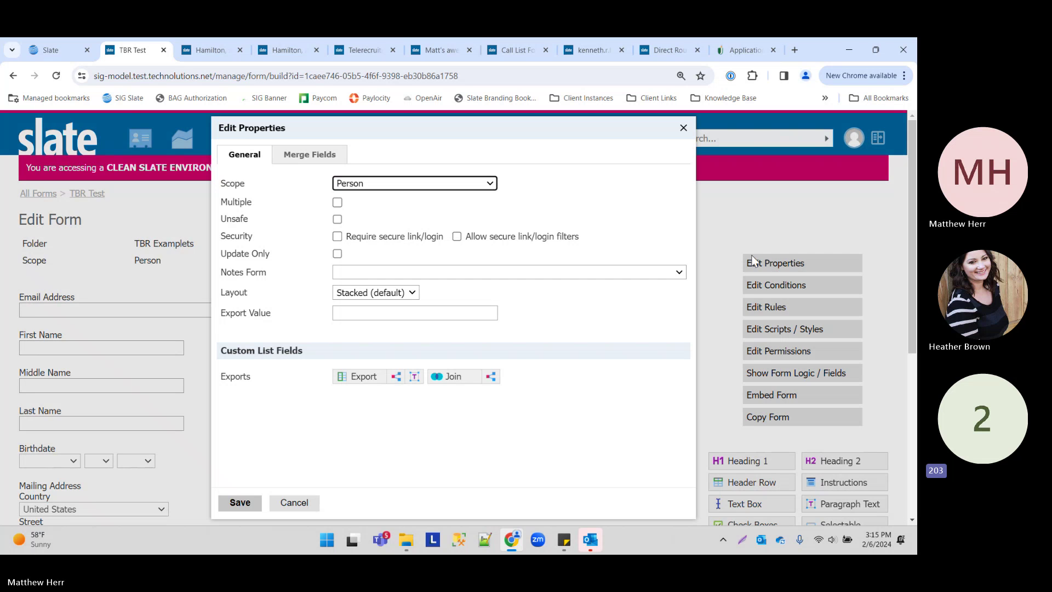
pyautogui.click(369, 183)
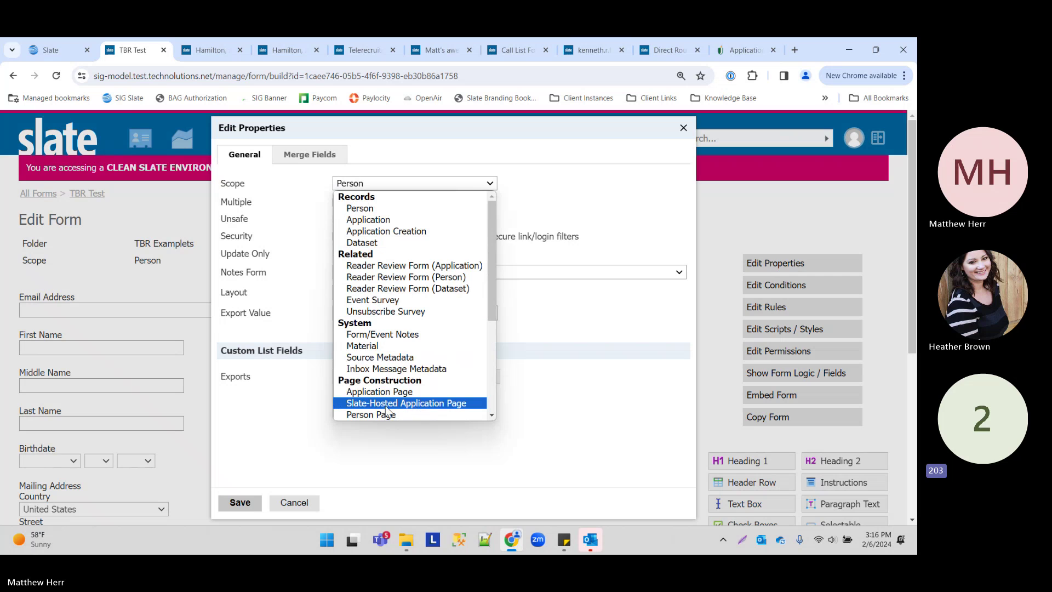
pyautogui.click(441, 404)
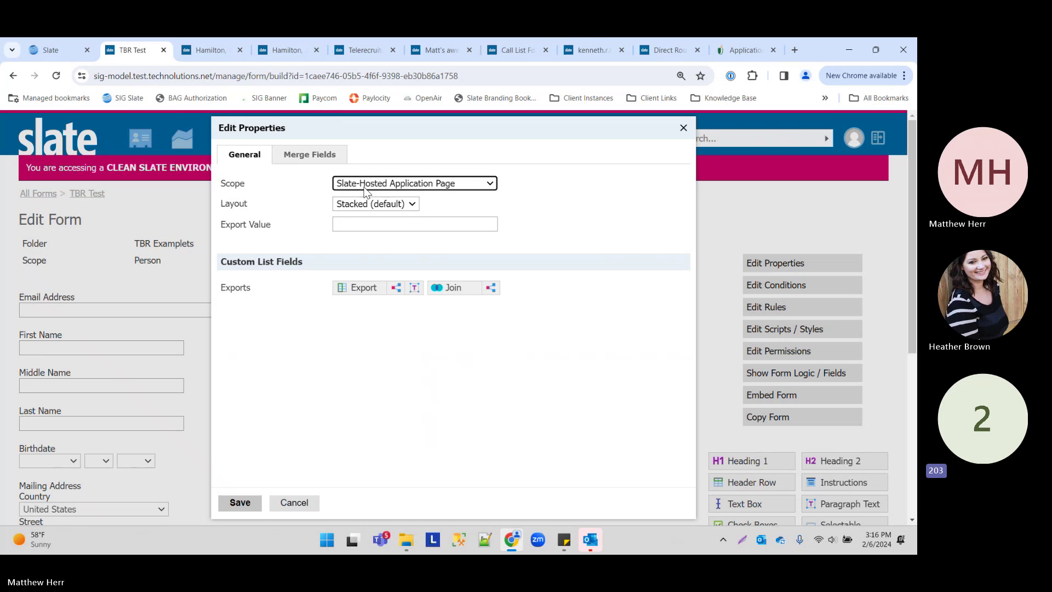
pyautogui.click(239, 502)
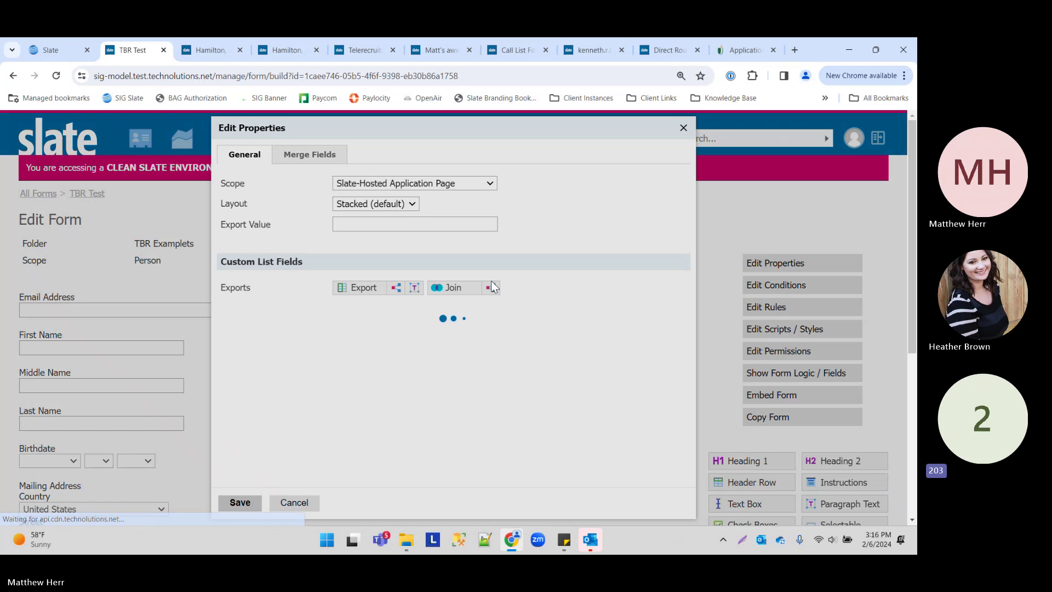
# - Try a select list mapped to the application field TBR App - TBR Application Term and a widget table, discarding both
pyautogui.scroll(-4, 584, 272)
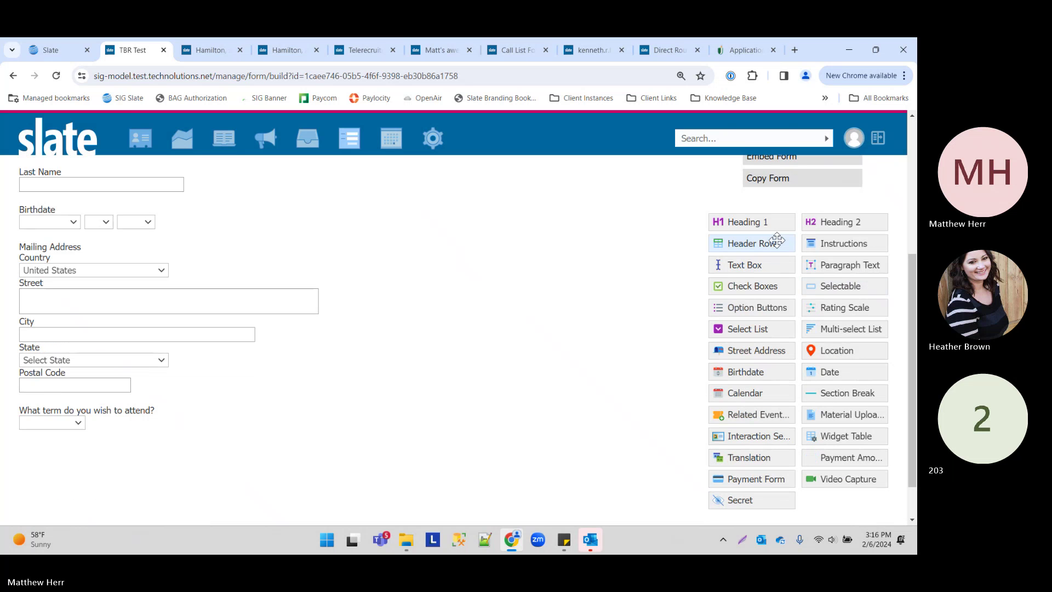
pyautogui.click(750, 329)
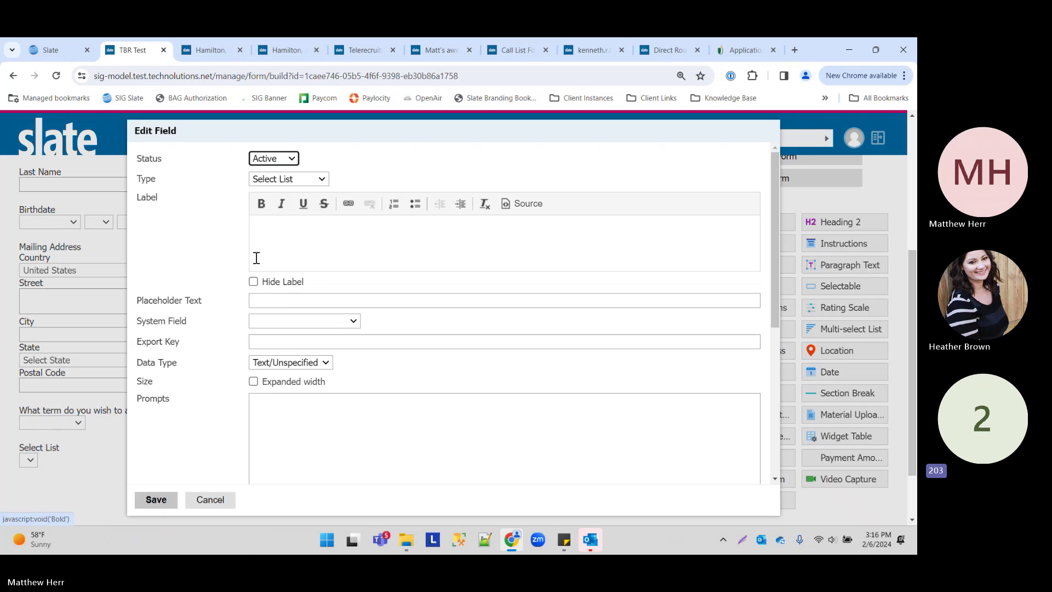
pyautogui.click(299, 323)
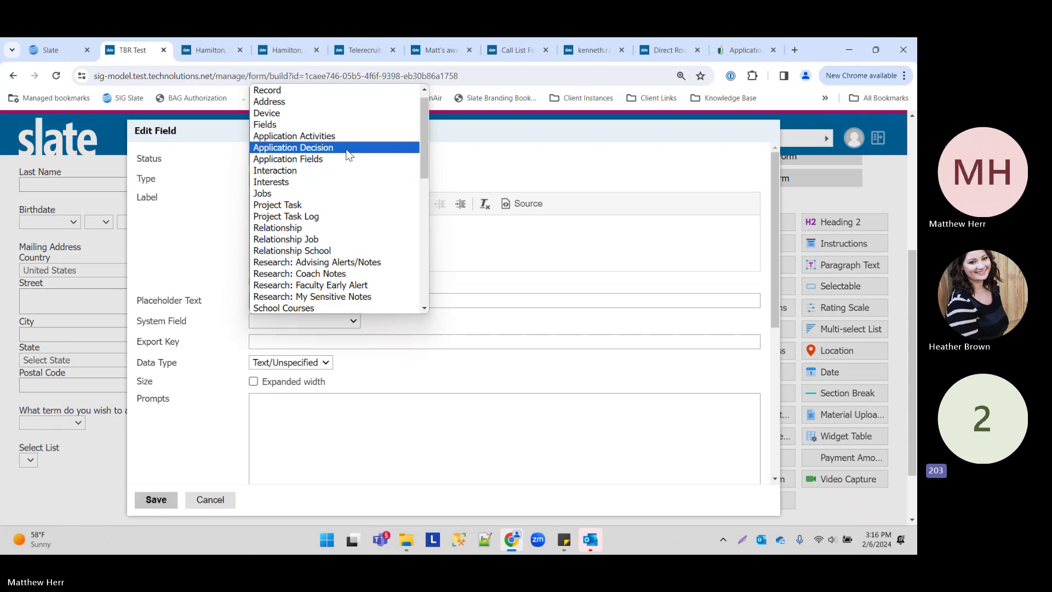
pyautogui.click(295, 159)
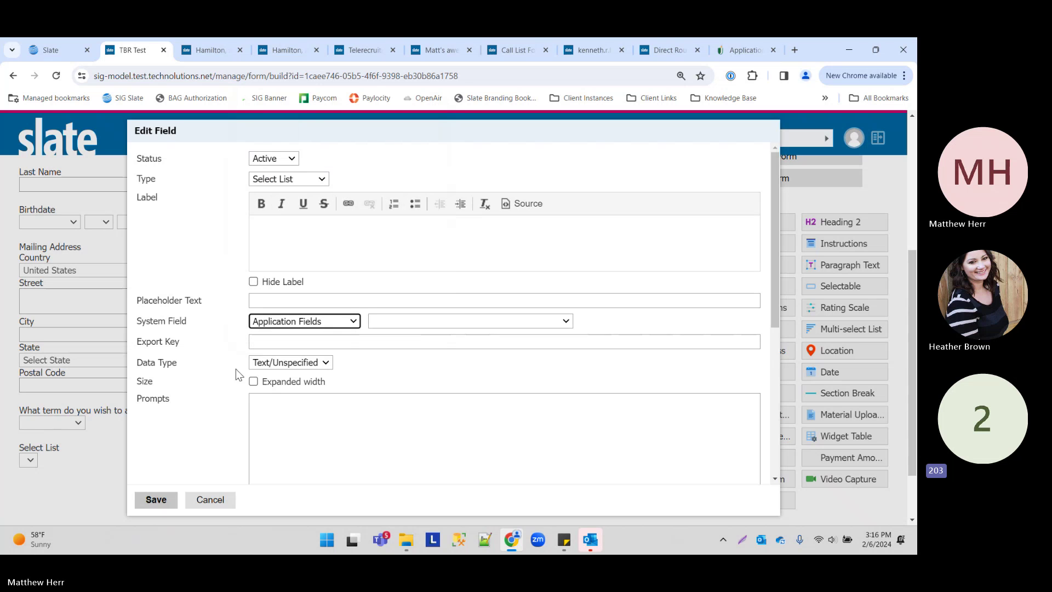
pyautogui.click(459, 326)
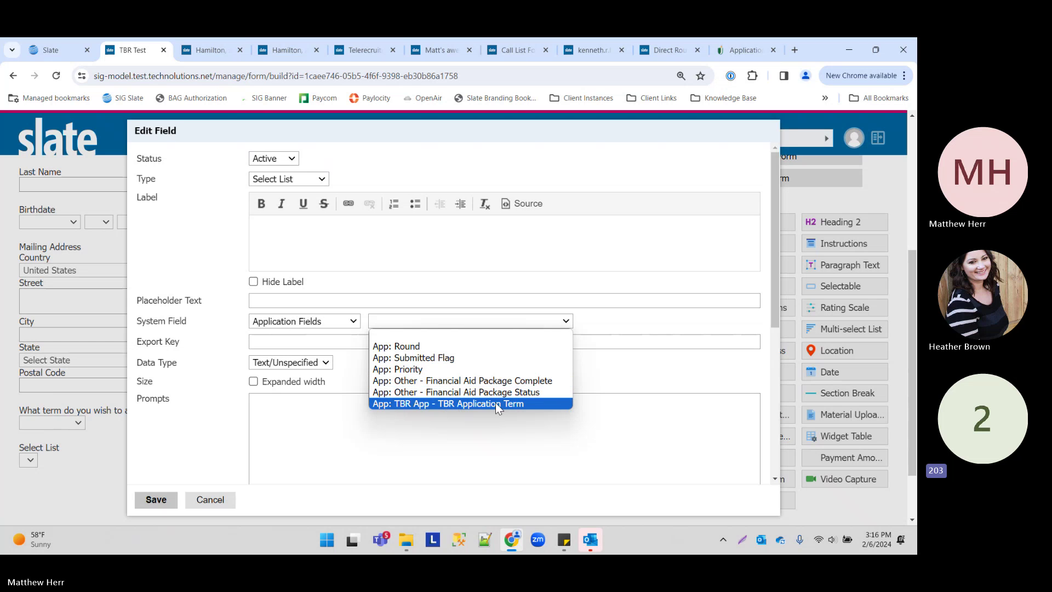
pyautogui.click(534, 404)
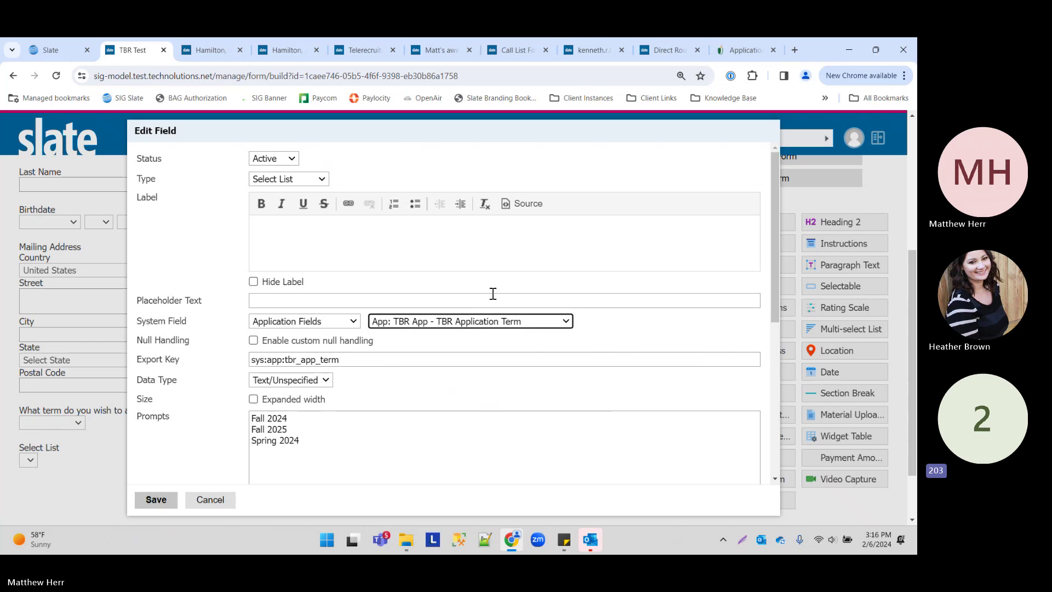
pyautogui.click(218, 501)
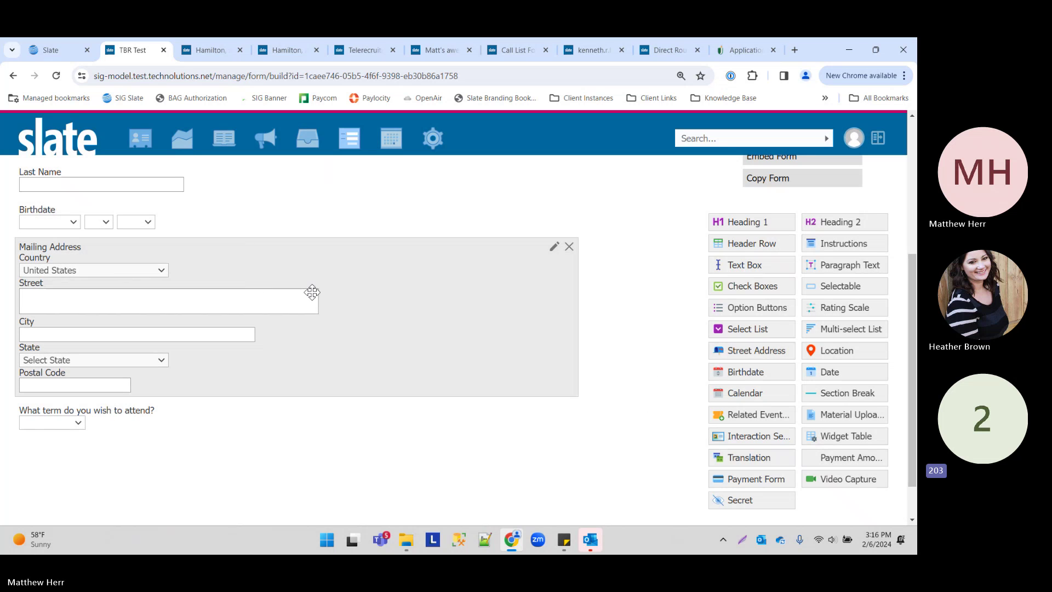
pyautogui.moveTo(869, 434); pyautogui.dragTo(174, 433)
pyautogui.click(218, 500)
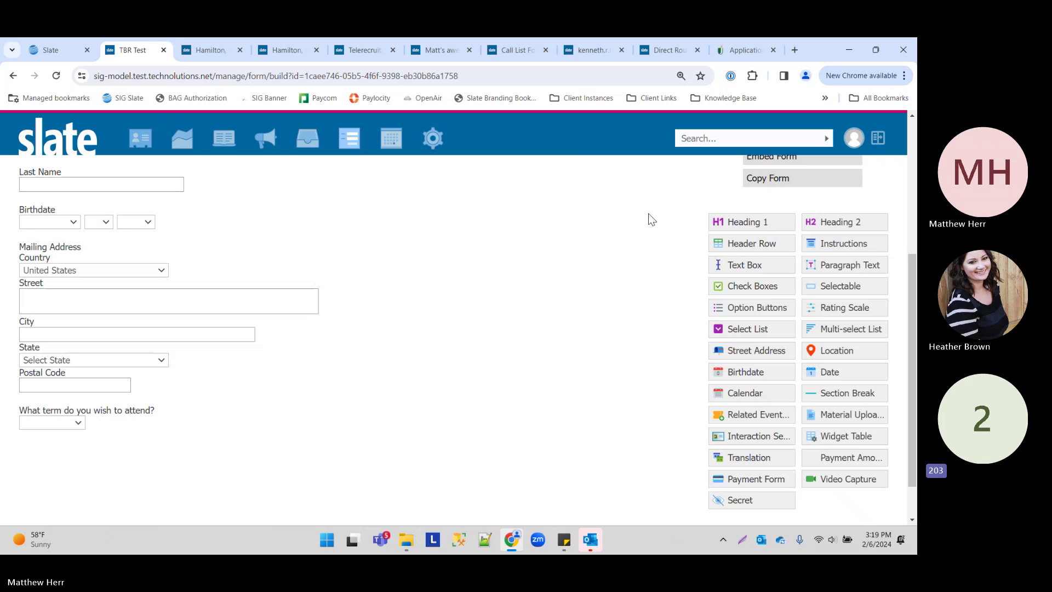
# - Check the scope in the form's properties without saving, and look over the form's fields and available field types
pyautogui.moveTo(332, 301)
pyautogui.scroll(5, 872, 178)
pyautogui.click(788, 263)
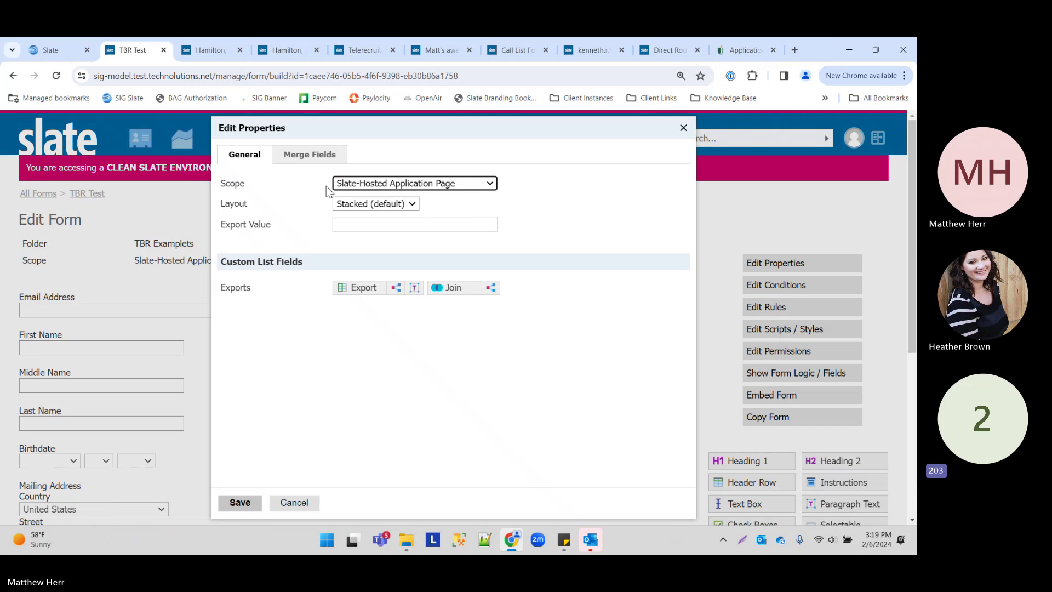
pyautogui.click(294, 502)
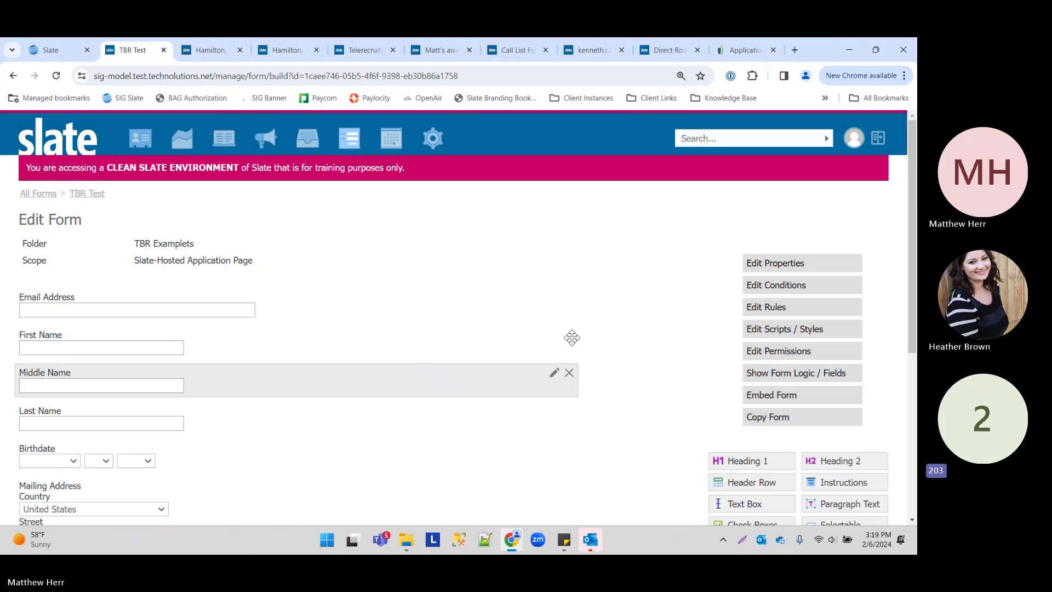
pyautogui.scroll(-3, 211, 244)
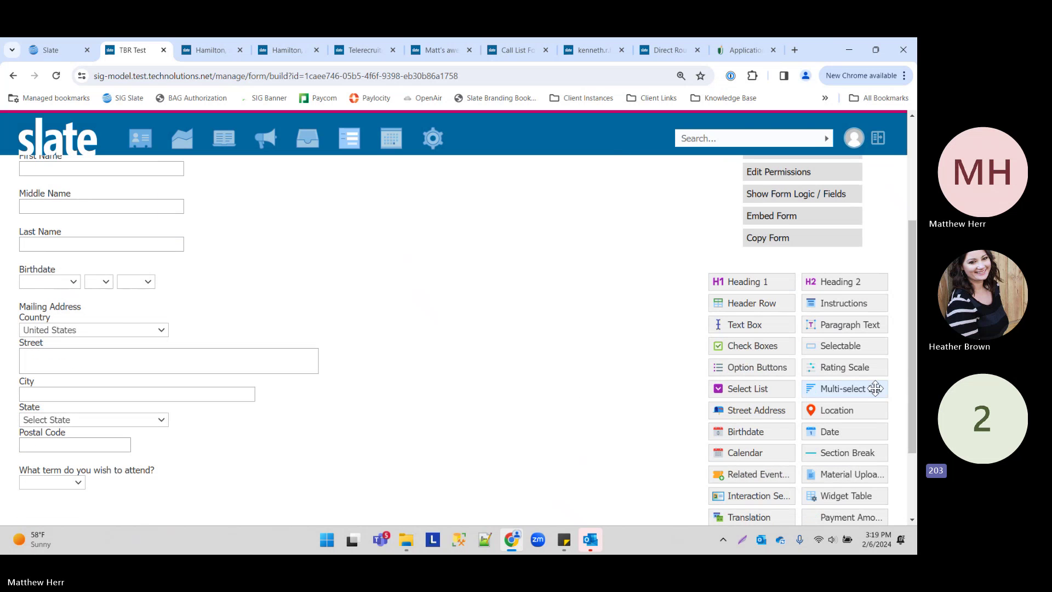
pyautogui.scroll(3, 211, 265)
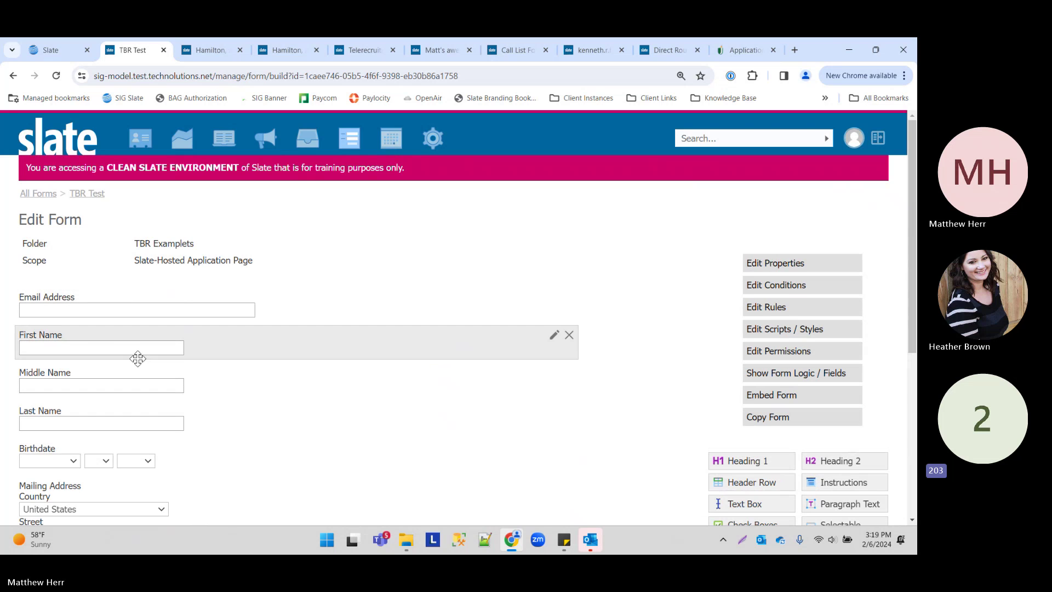
pyautogui.scroll(-3, 287, 274)
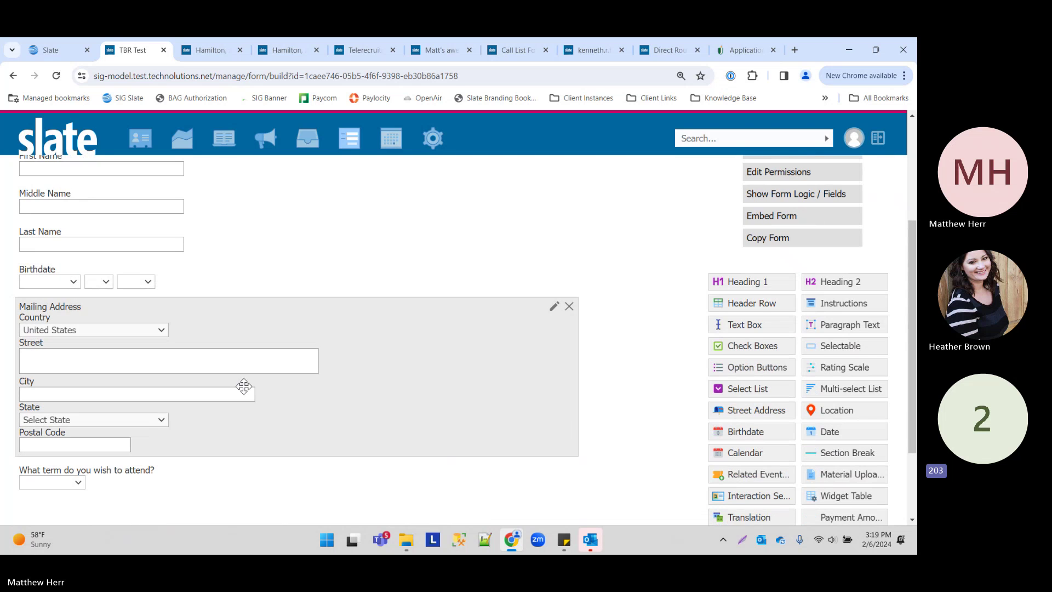
pyautogui.scroll(3, 243, 387)
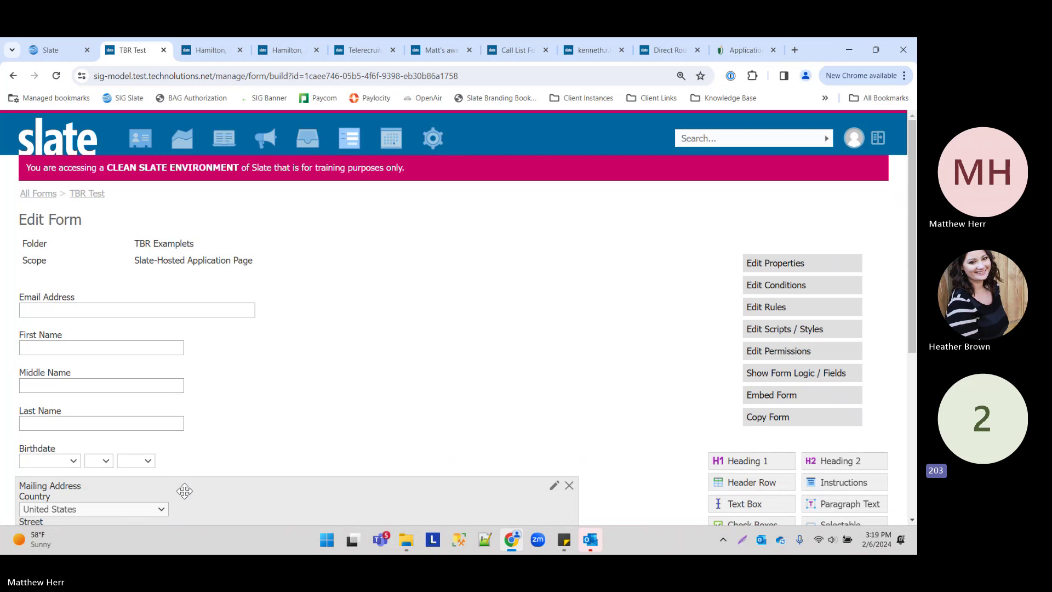
# - Open the Email Address field for editing and show its submission and visibility options
pyautogui.click(334, 295)
pyautogui.scroll(-5, 236, 362)
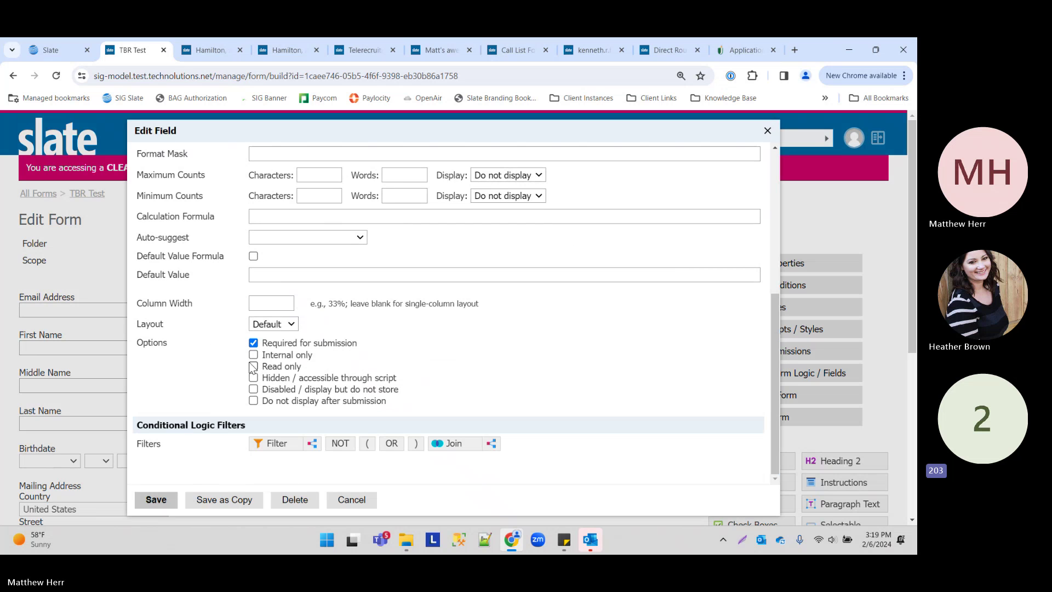
# - Make the form's Email Address field read only and save the field
pyautogui.click(253, 367)
pyautogui.click(143, 499)
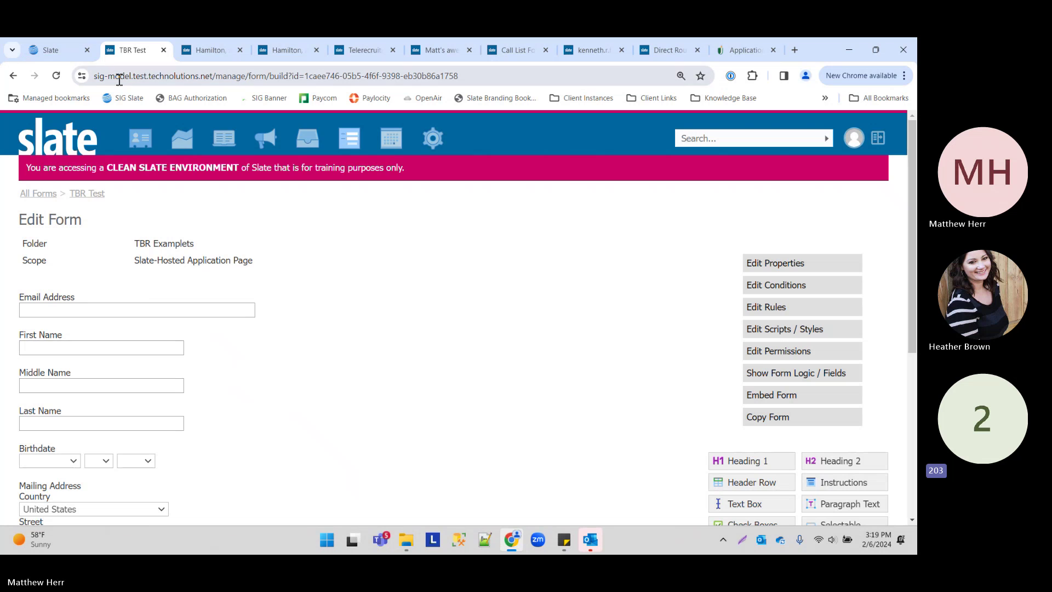
pyautogui.moveTo(140, 138)
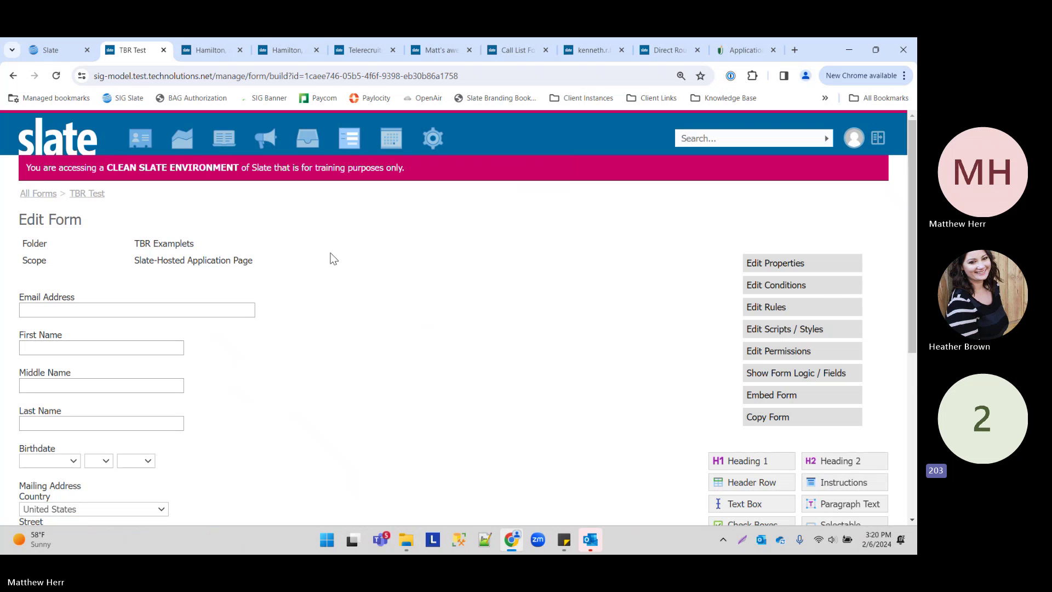
# - Review the Email Address field's settings and options, close it without saving, and look over the rest of the form
pyautogui.scroll(-1, 325, 248)
pyautogui.scroll(-1, 325, 248)
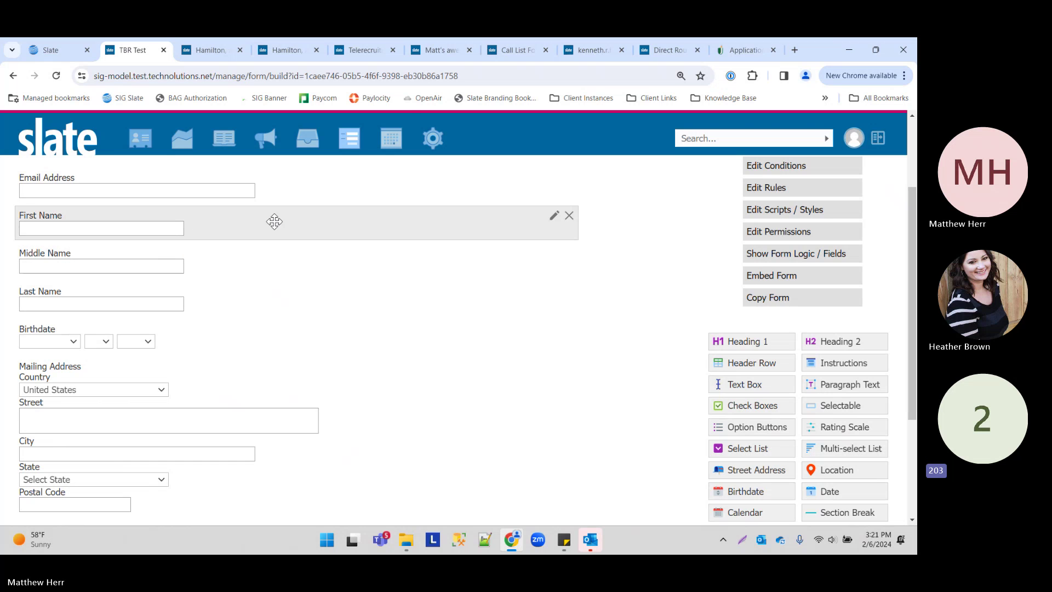
pyautogui.click(305, 189)
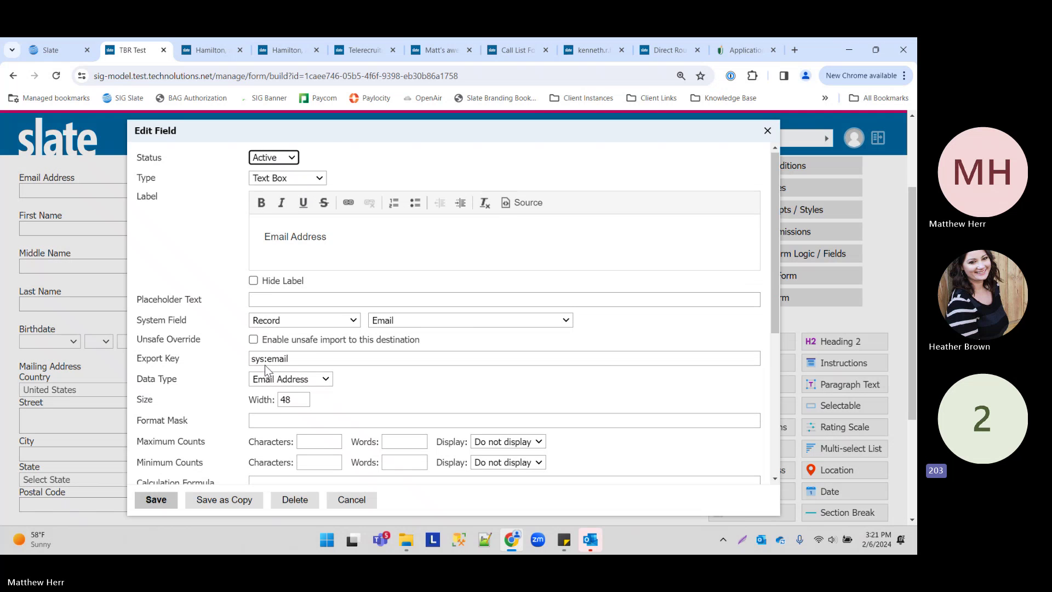
pyautogui.scroll(-5, 255, 343)
pyautogui.scroll(-1, 254, 343)
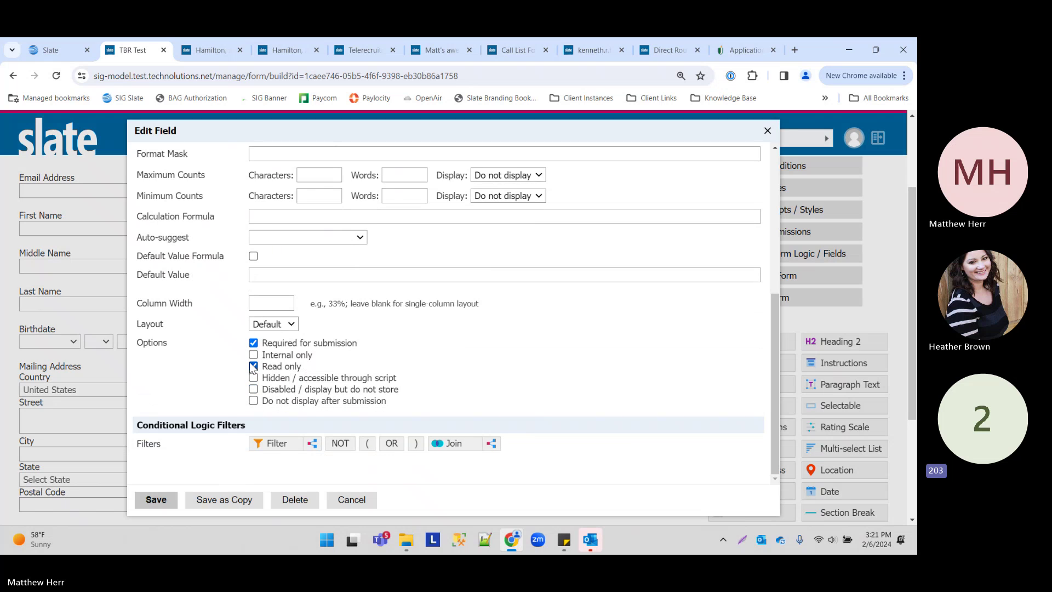
pyautogui.click(354, 492)
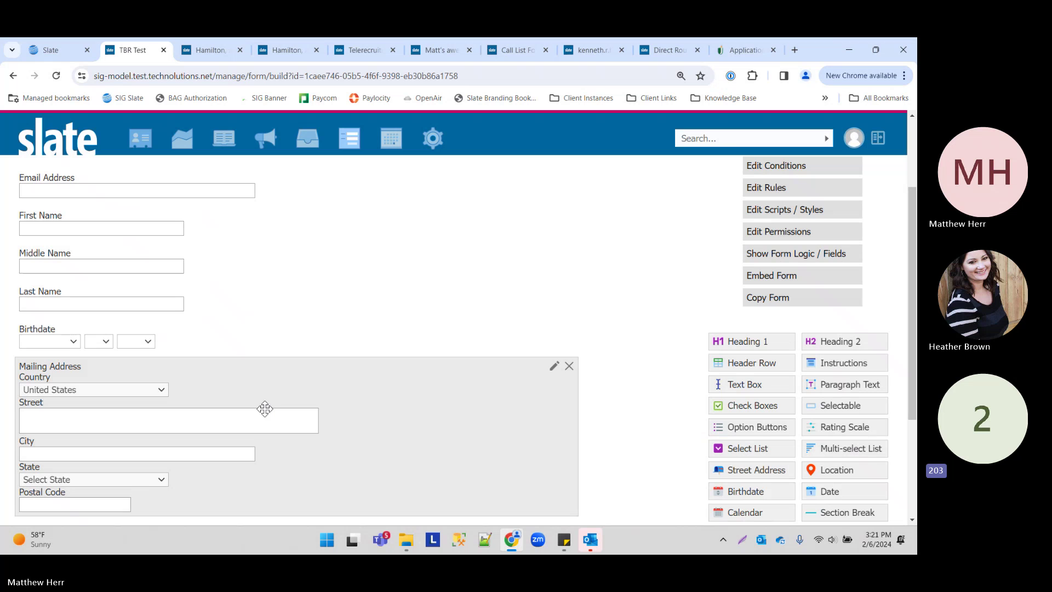
pyautogui.moveTo(260, 410); pyautogui.dragTo(279, 306)
pyautogui.scroll(-3, 279, 307)
pyautogui.scroll(5, 300, 403)
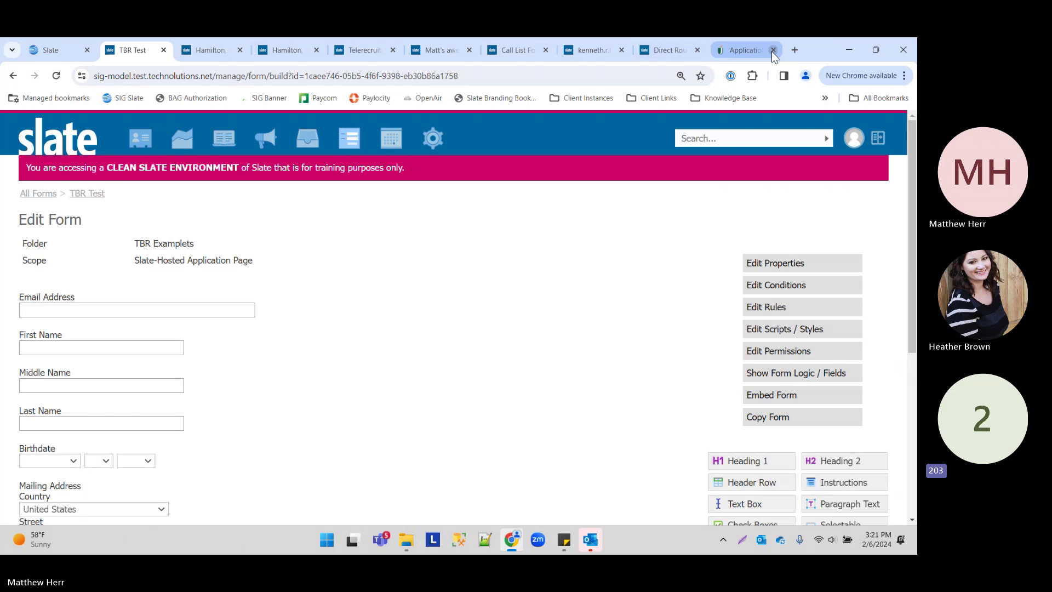
# - Switch to the Jackson State application configuration and open the form behind the Personal Background page for editing
pyautogui.click(745, 50)
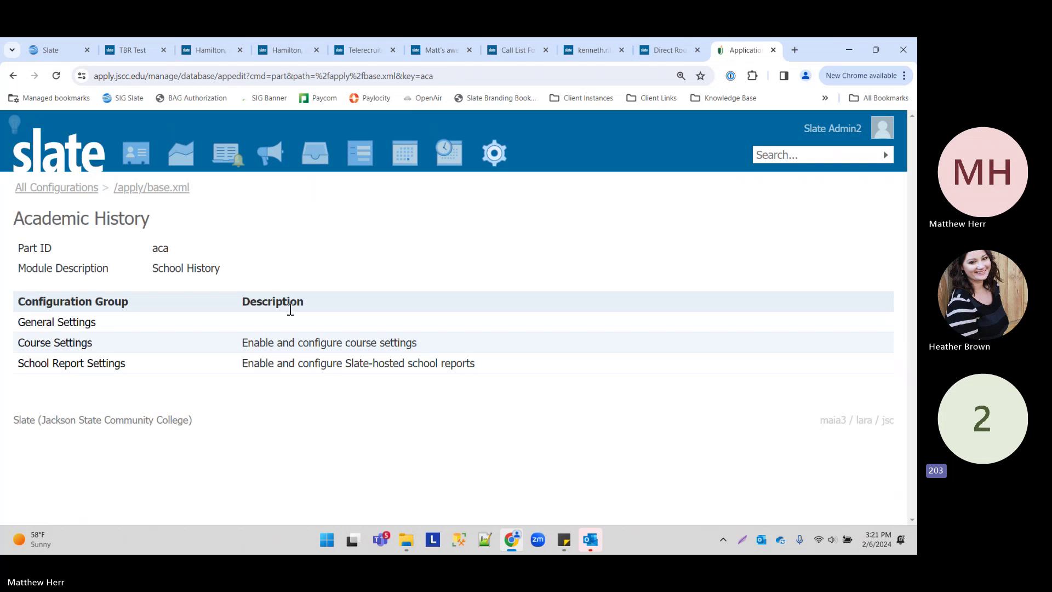
pyautogui.click(129, 192)
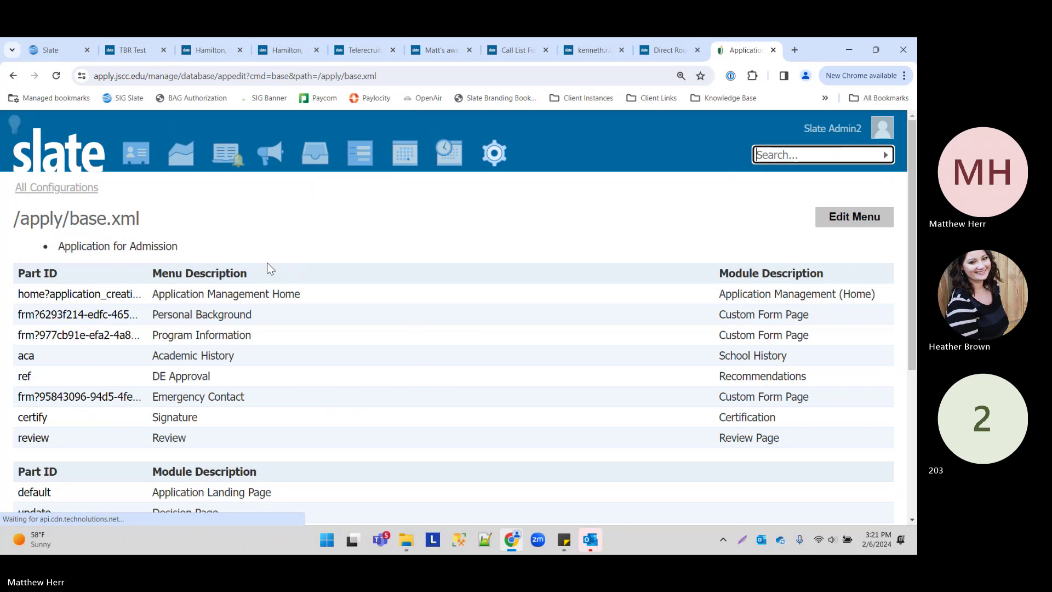
pyautogui.click(164, 316)
pyautogui.click(208, 289)
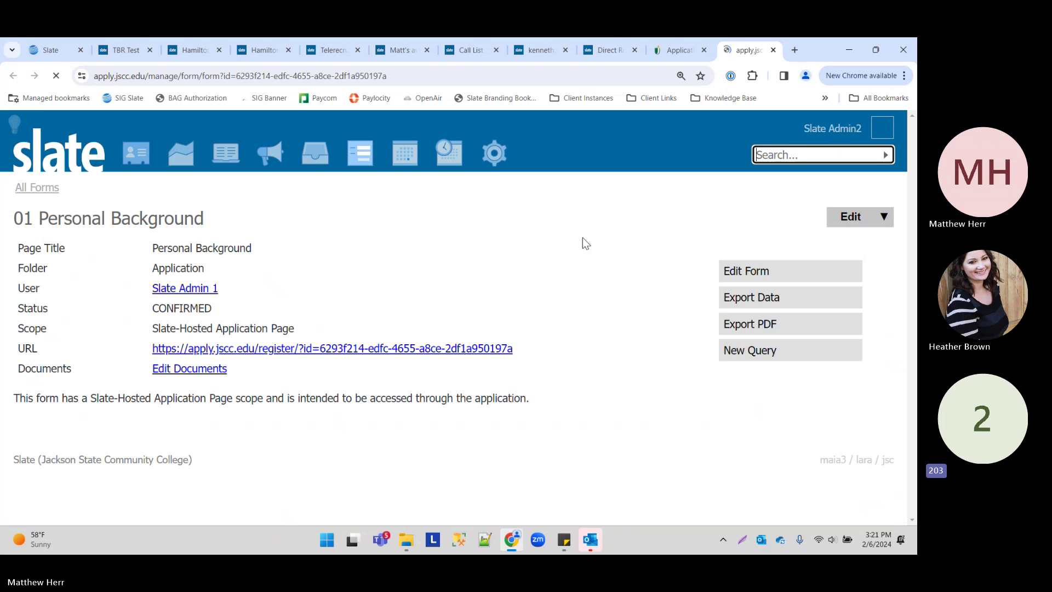
pyautogui.click(776, 270)
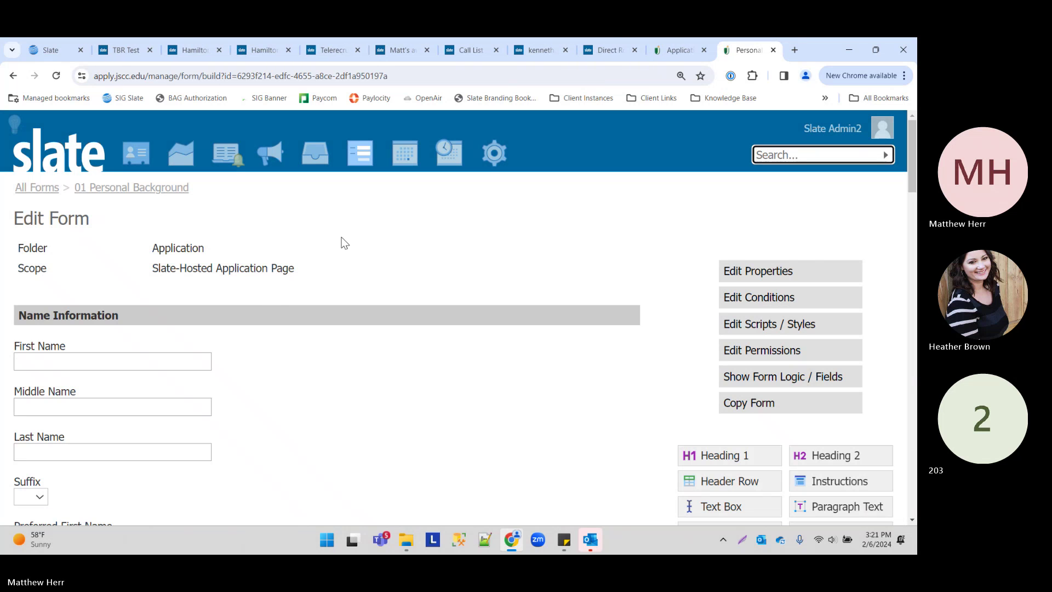
# - Try adding an Instructions block above Name Information with the GJ1.jpg image from the Green Jay folder, discarding the image and block
pyautogui.scroll(-1, 214, 222)
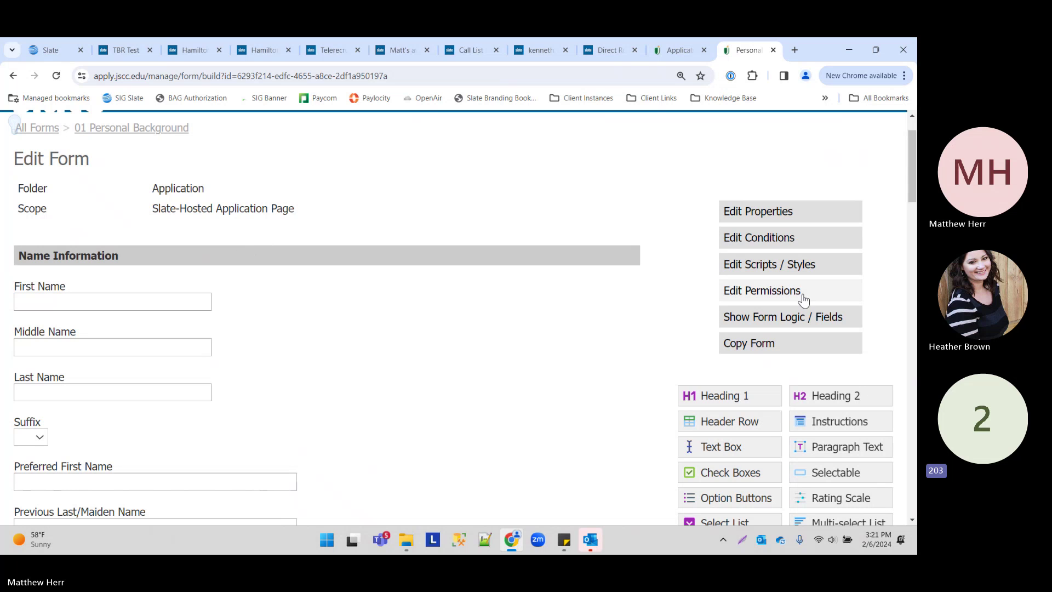
pyautogui.moveTo(852, 422); pyautogui.dragTo(281, 249)
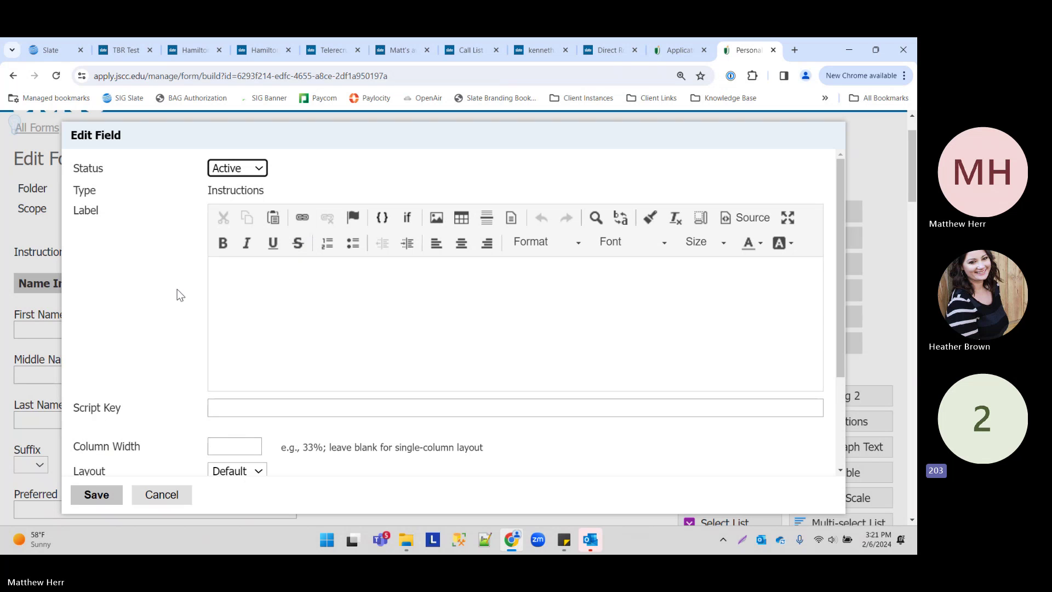
pyautogui.click(436, 218)
pyautogui.click(650, 222)
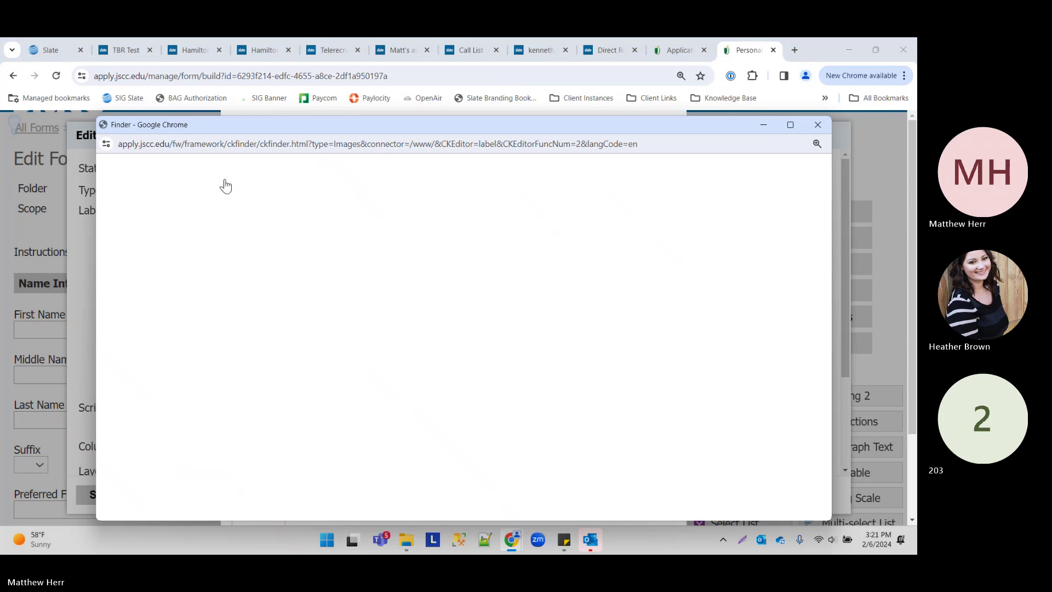
pyautogui.click(166, 259)
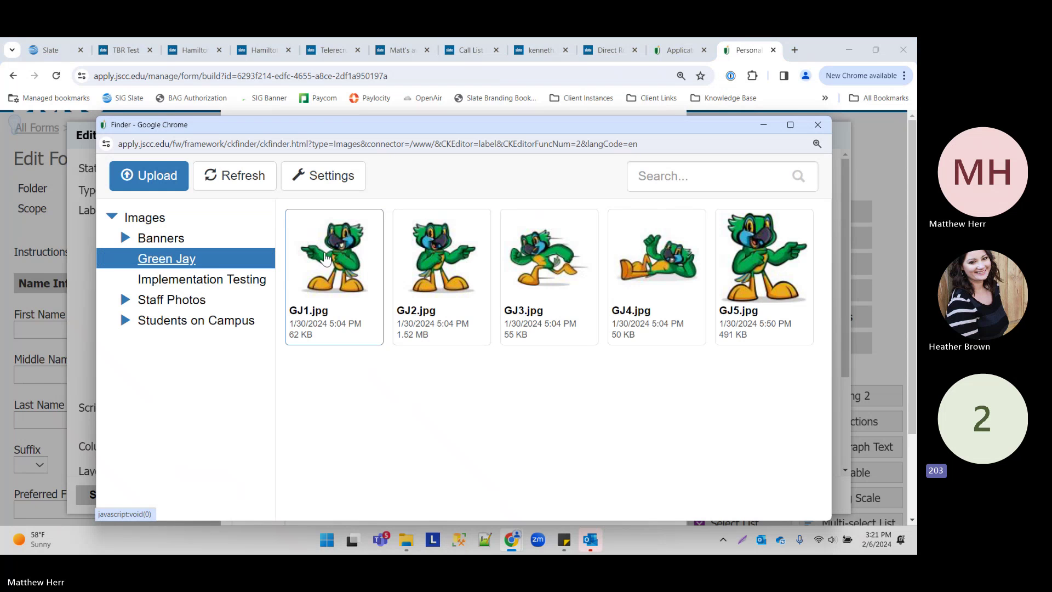
pyautogui.doubleClick(364, 265)
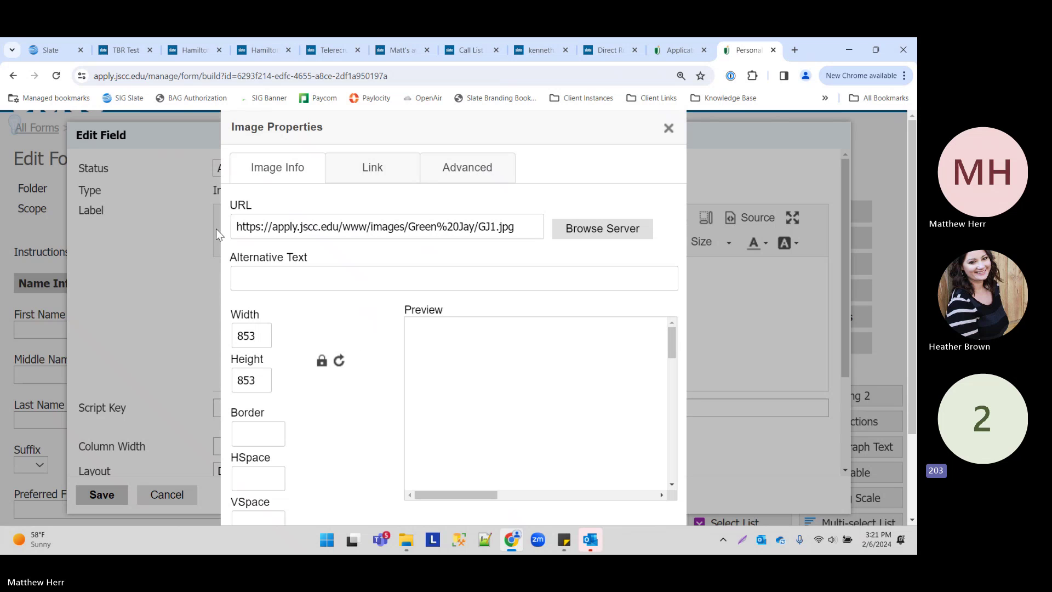
pyautogui.scroll(-2, 336, 298)
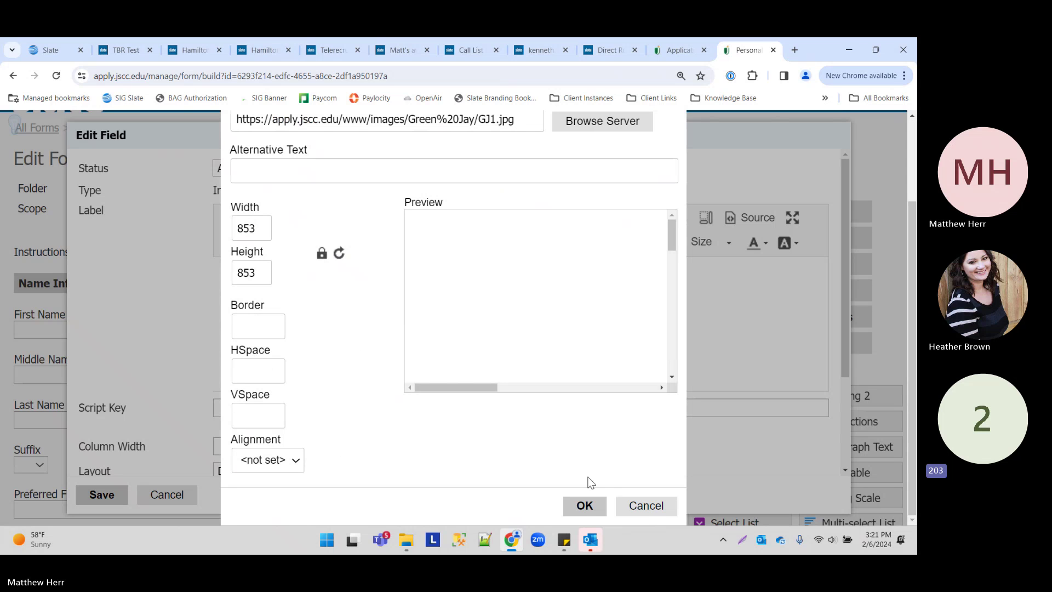
pyautogui.click(641, 504)
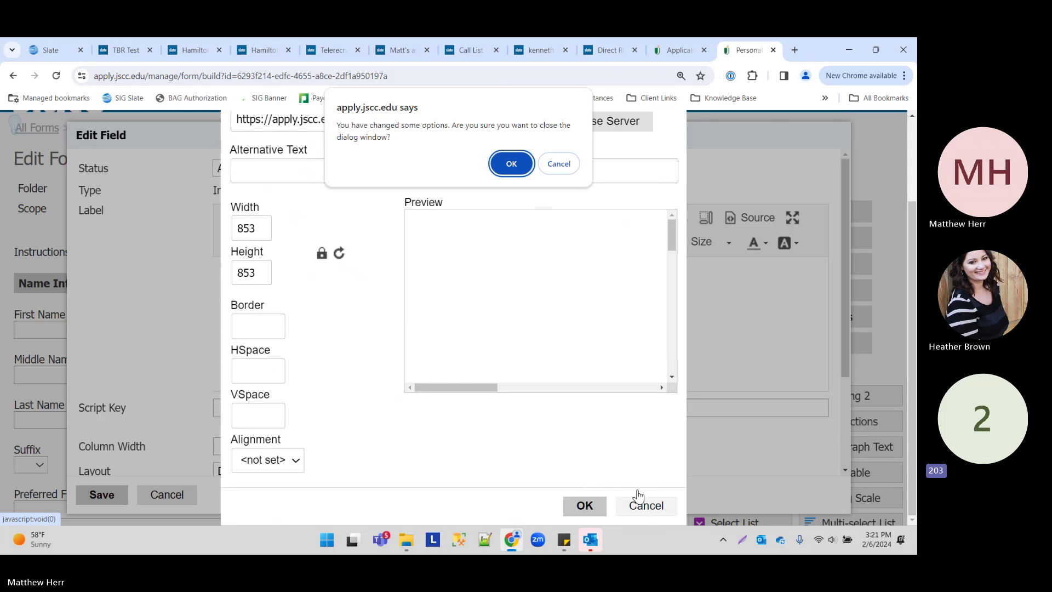
pyautogui.click(511, 164)
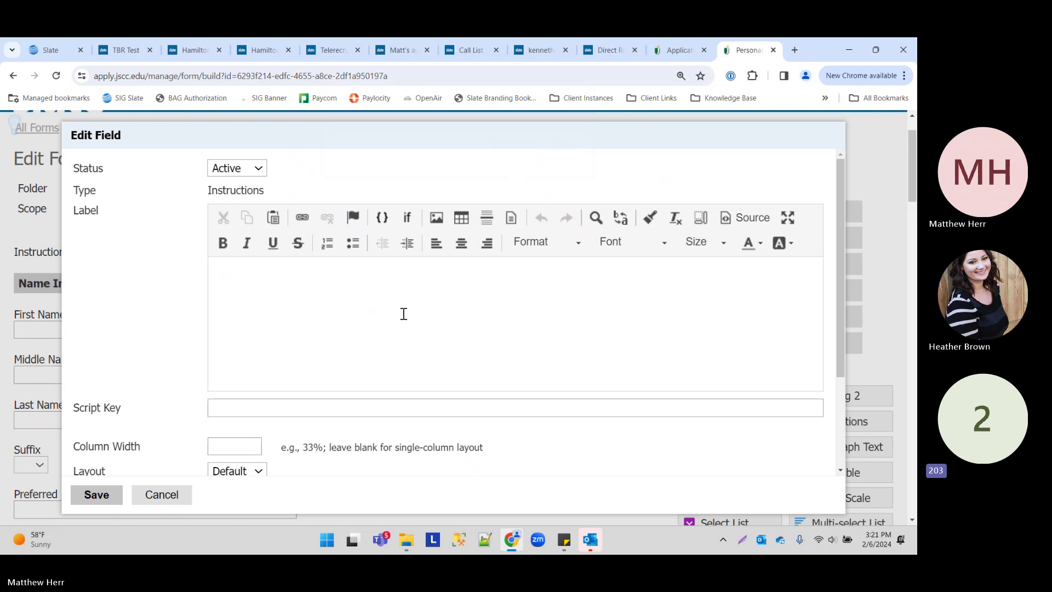
pyautogui.click(174, 493)
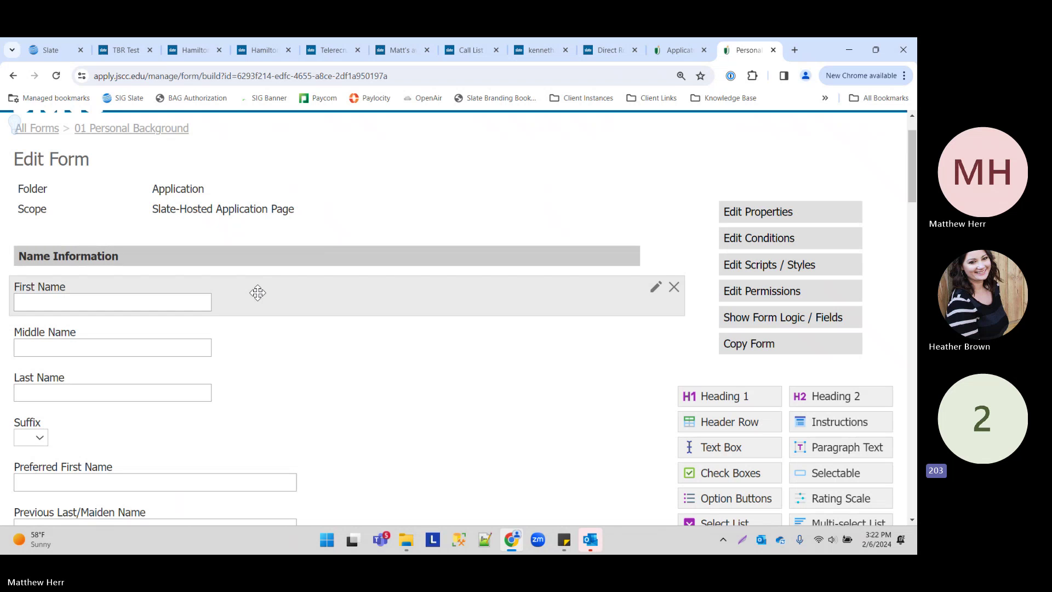
# - Examine the Ethnicity Questions field's label text and its View Definitions link, closing the field without saving
pyautogui.scroll(-3, 352, 308)
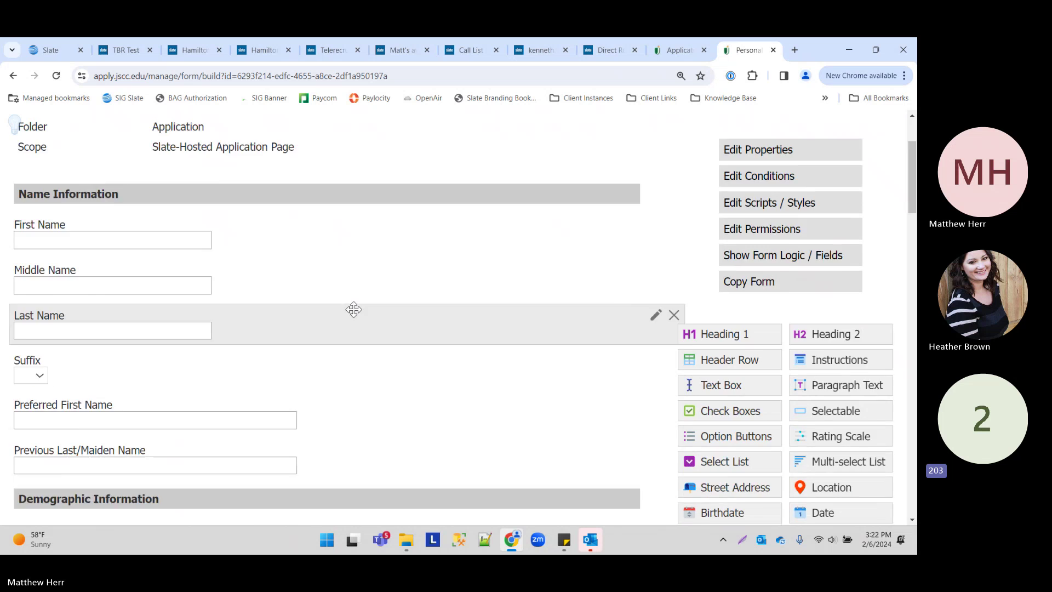
pyautogui.scroll(-3, 107, 416)
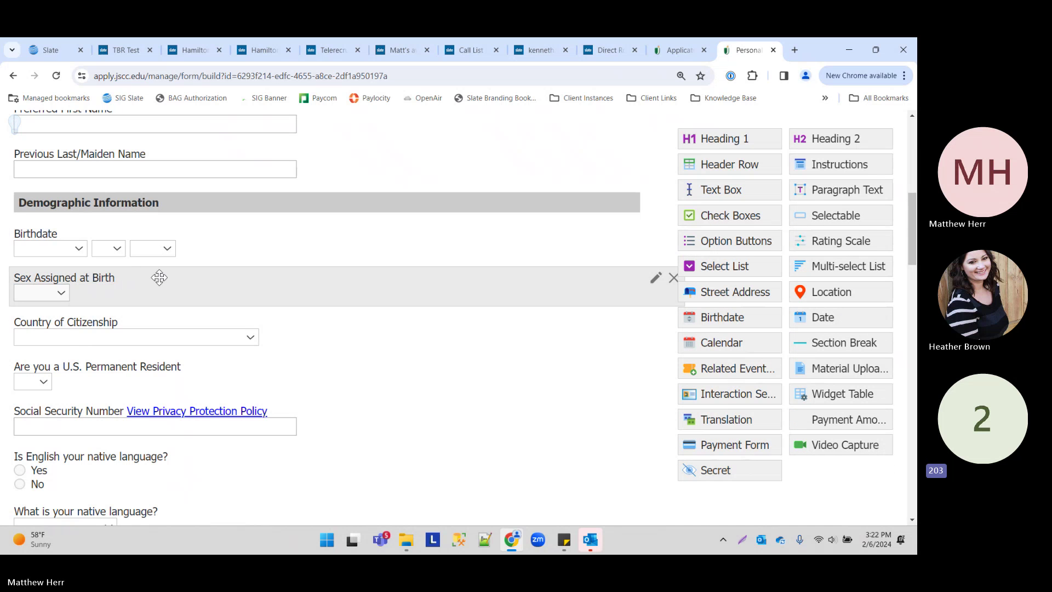
pyautogui.scroll(-1, 160, 278)
pyautogui.scroll(-2, 161, 277)
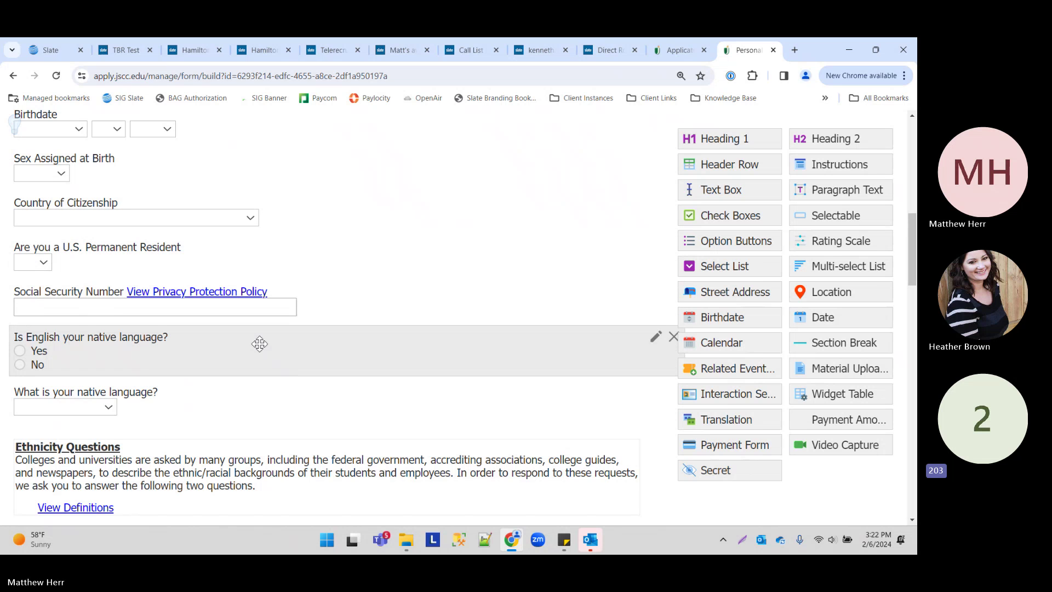
pyautogui.scroll(-4, 292, 190)
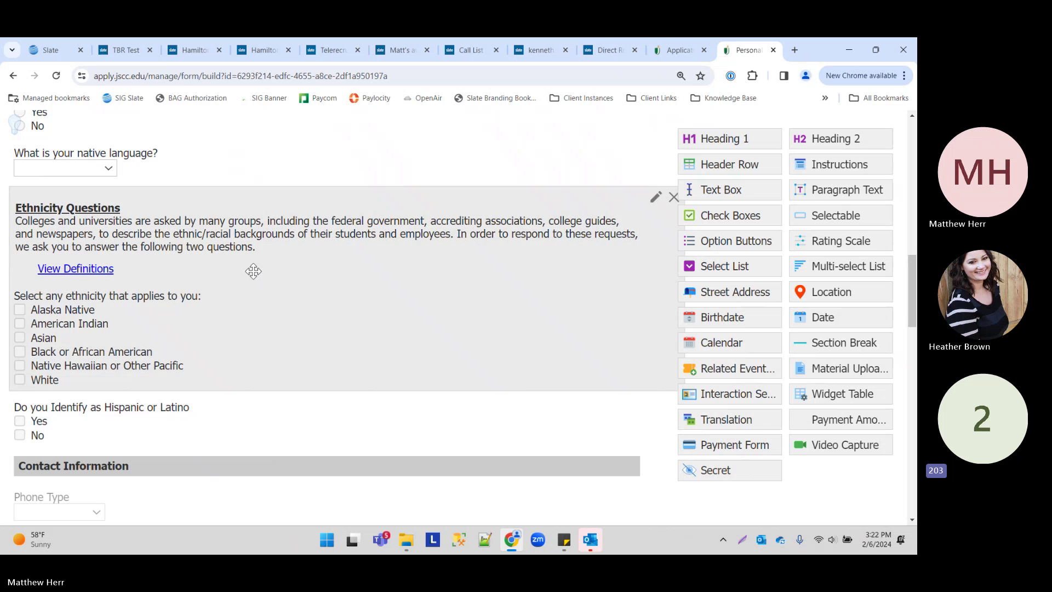
pyautogui.click(170, 252)
pyautogui.scroll(-10, 285, 251)
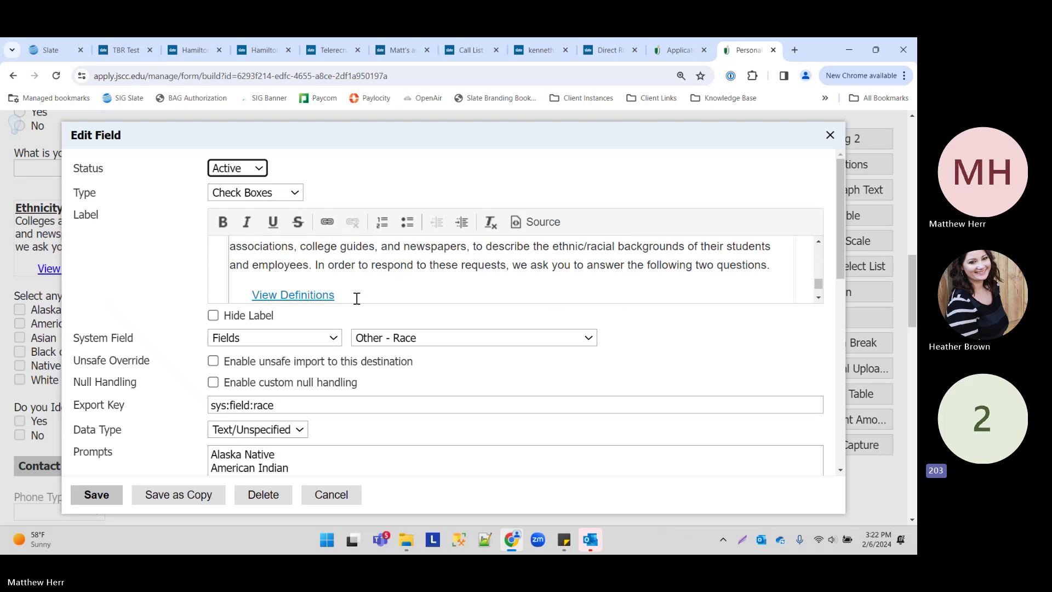
pyautogui.moveTo(356, 299); pyautogui.dragTo(243, 265)
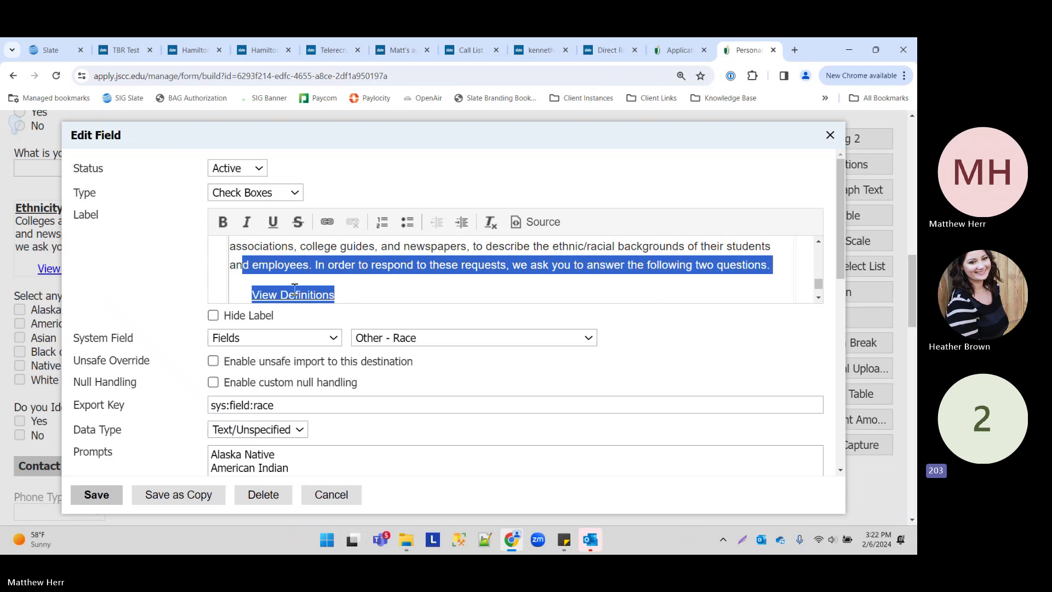
pyautogui.click(310, 495)
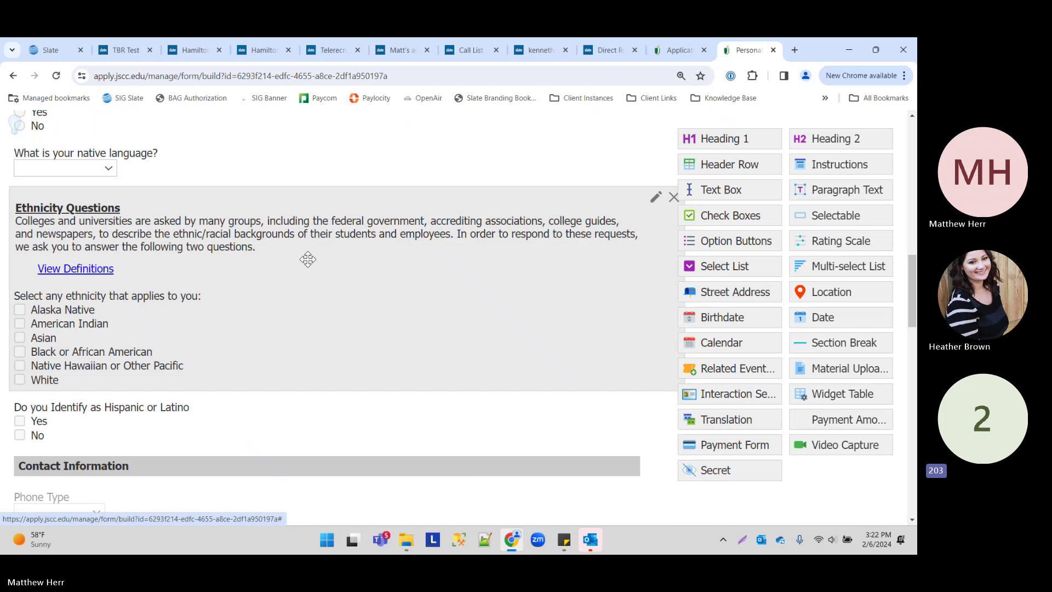
# - Look through the Personal Background form's address questions and the Social Security Number field with its privacy policy link
pyautogui.scroll(-10, 83, 267)
pyautogui.scroll(-5, 323, 227)
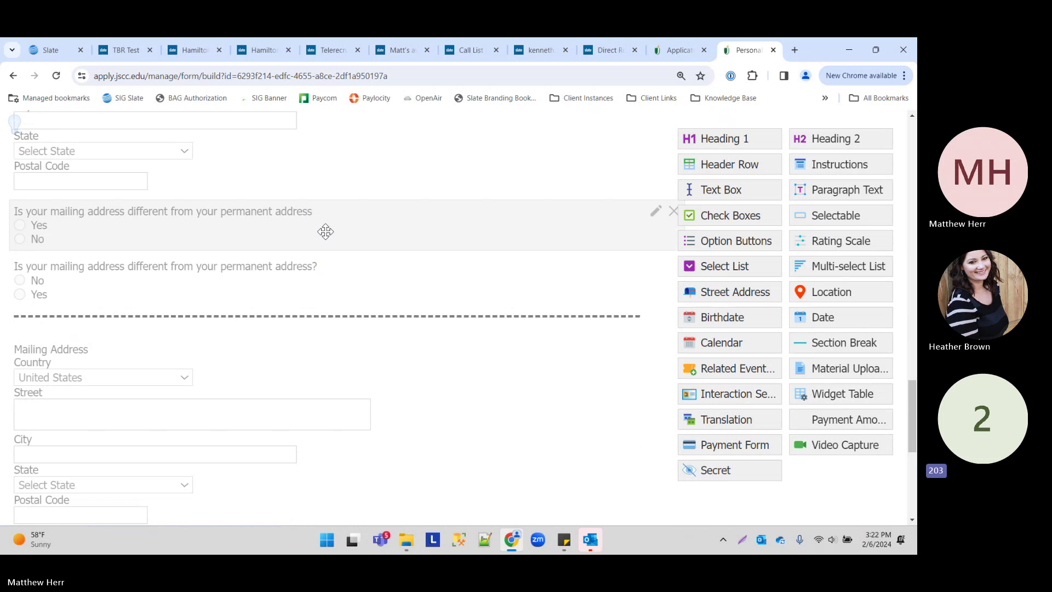
pyautogui.scroll(8, 362, 313)
pyautogui.scroll(5, 347, 281)
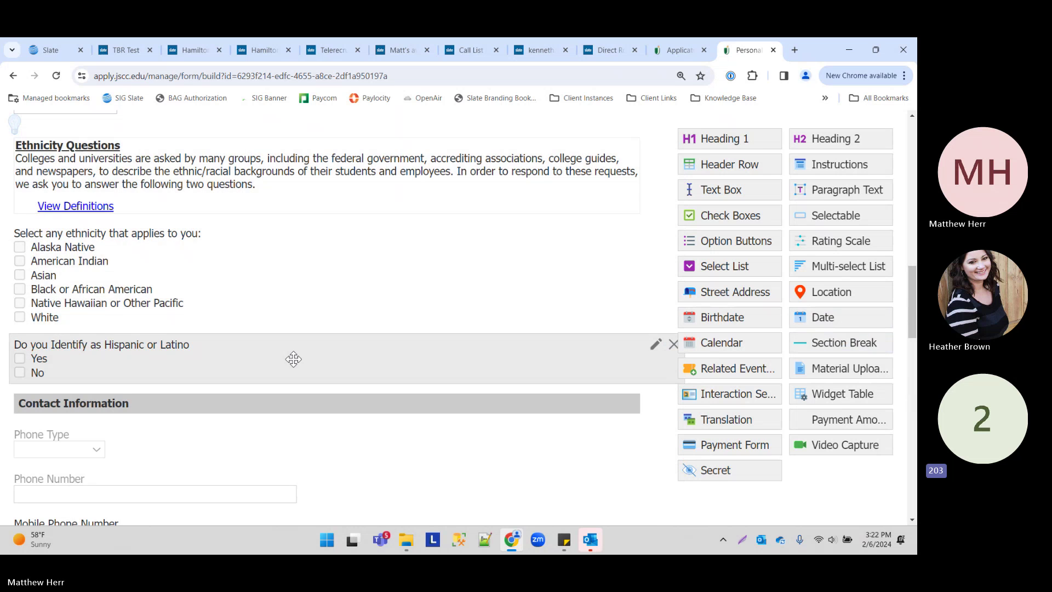
pyautogui.scroll(5, 198, 222)
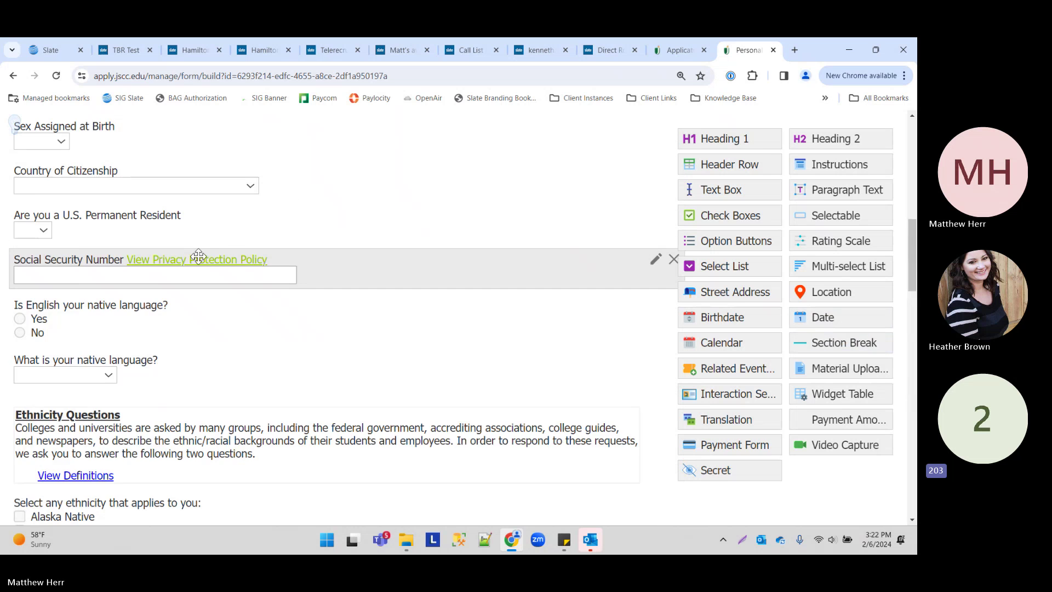
pyautogui.scroll(-2, 198, 225)
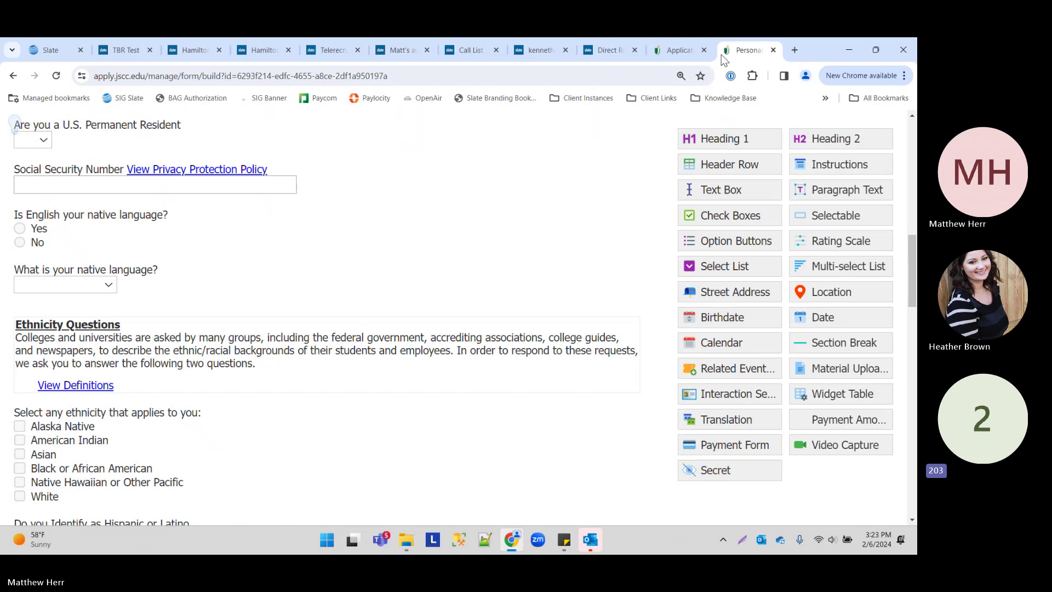
# - Close the form, return to the /apply/base.xml page list, and search the Database tools for "check"
pyautogui.click(773, 50)
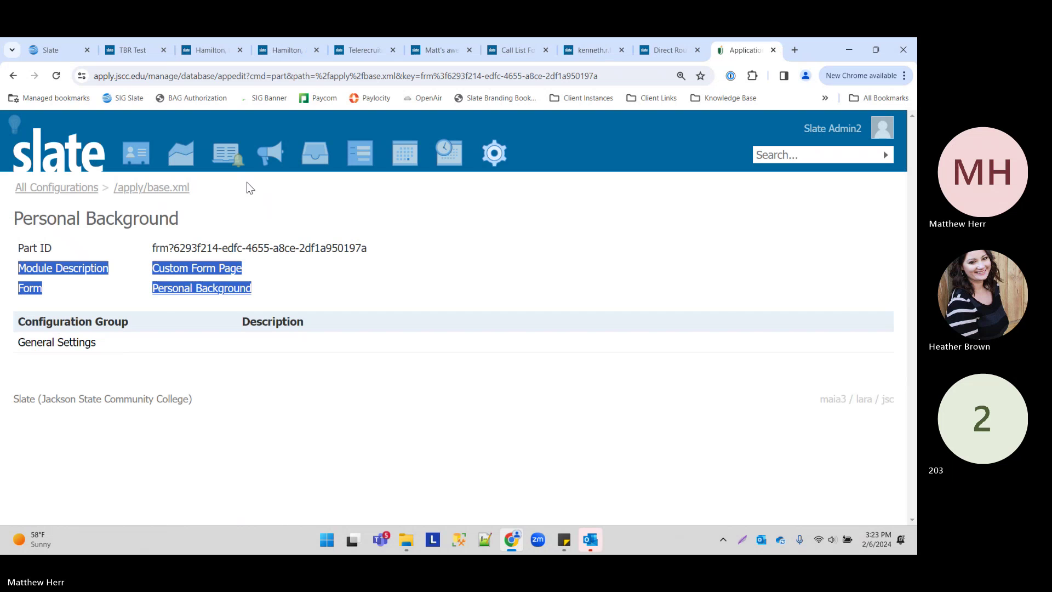
pyautogui.click(151, 188)
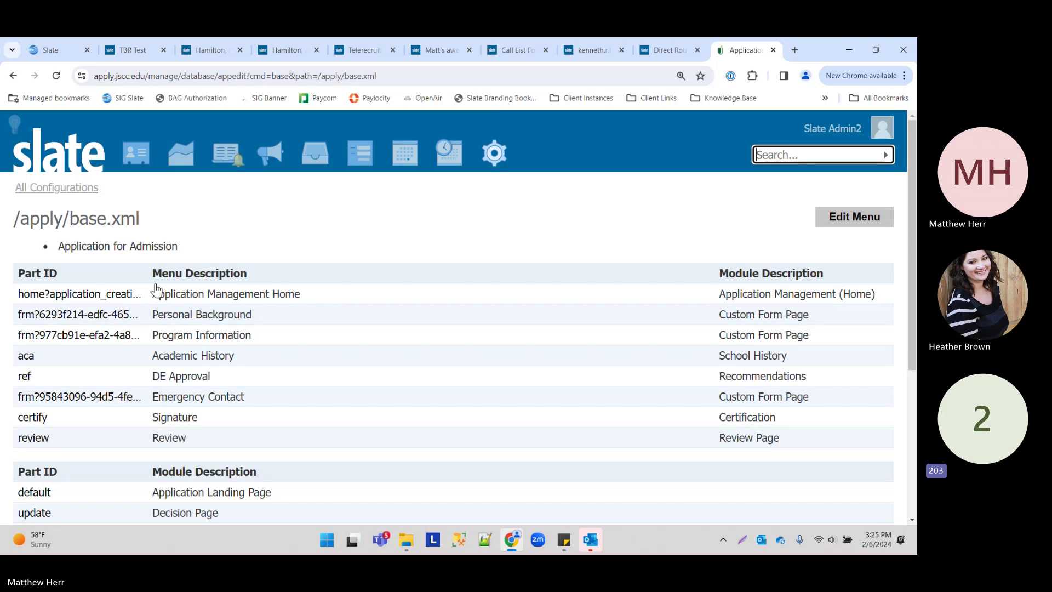
pyautogui.click(503, 153)
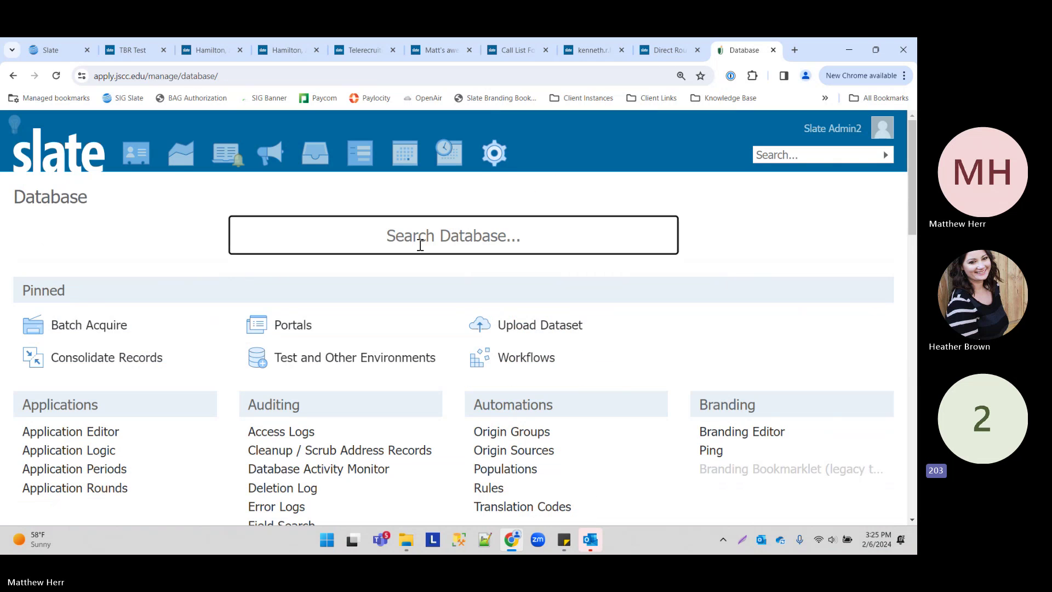
pyautogui.write('check')
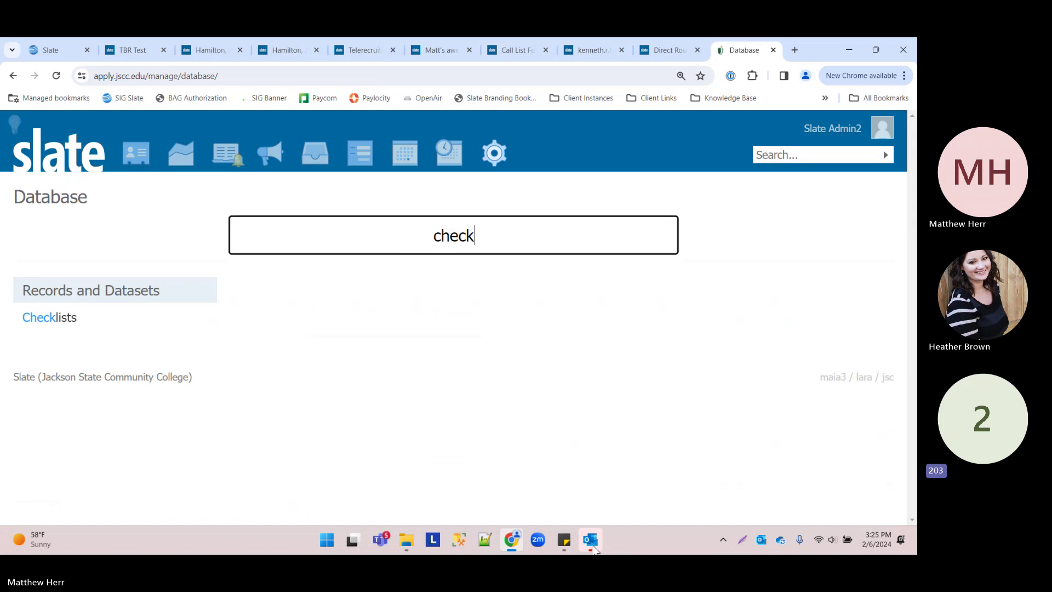
# - Open the Checklists tool and look through the list of checklist items at the default browser zoom
pyautogui.click(70, 320)
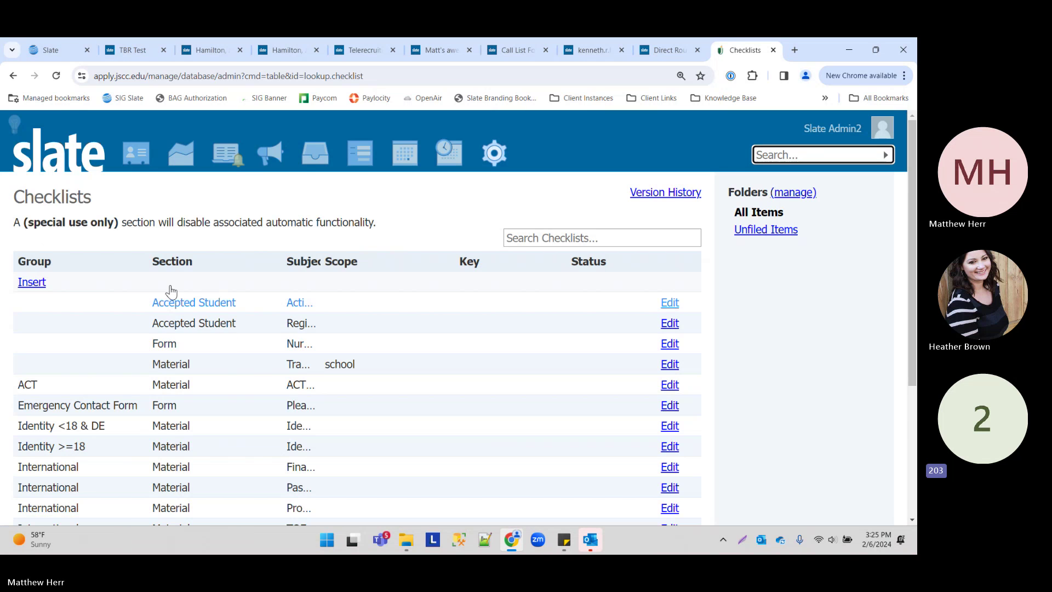
pyautogui.scroll(-4, 171, 291)
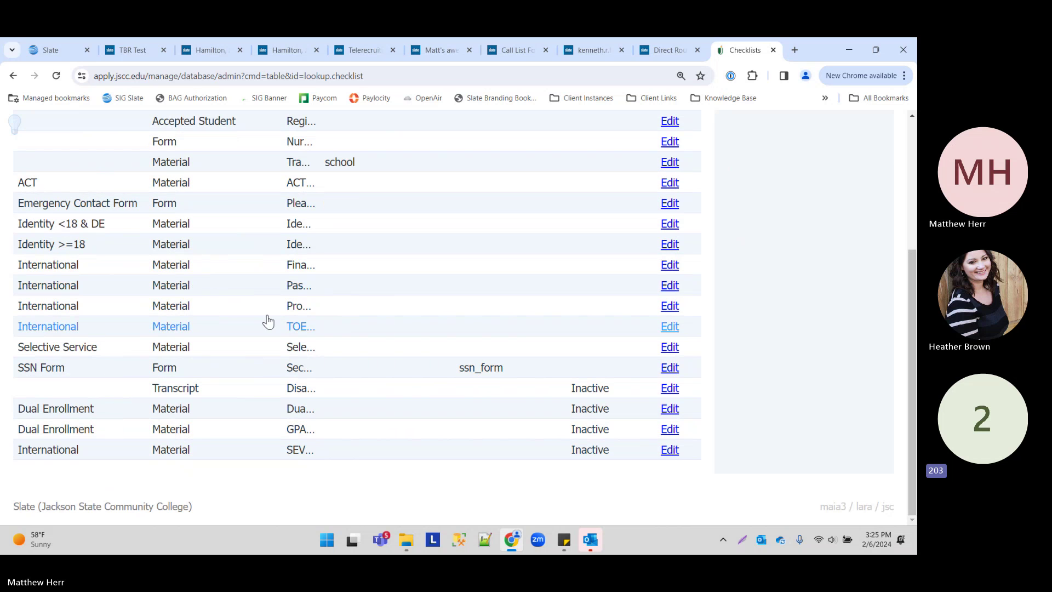
pyautogui.hotkey('ctrl', '0')
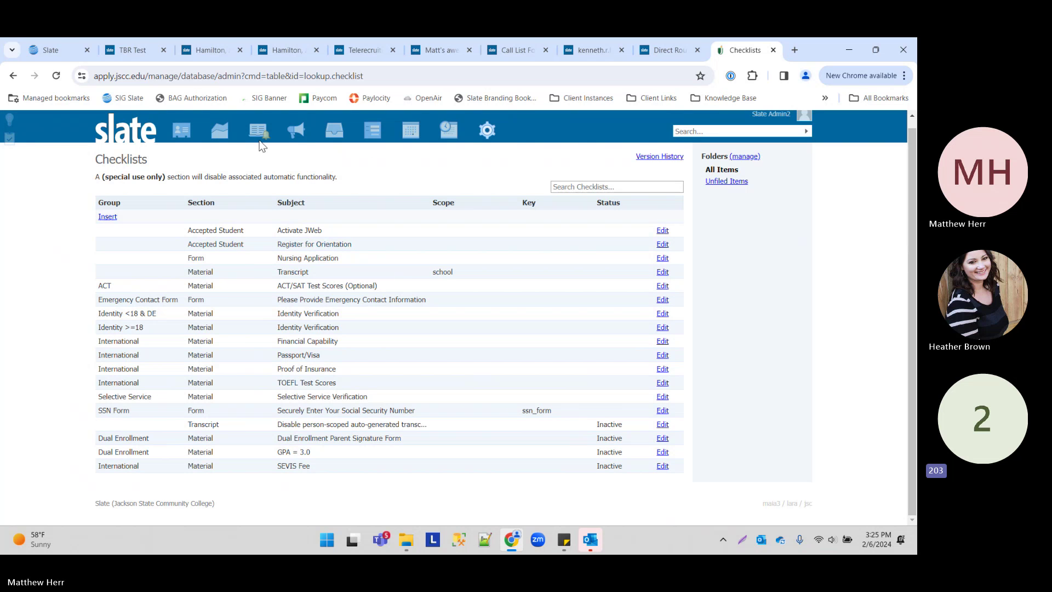
pyautogui.moveTo(206, 130)
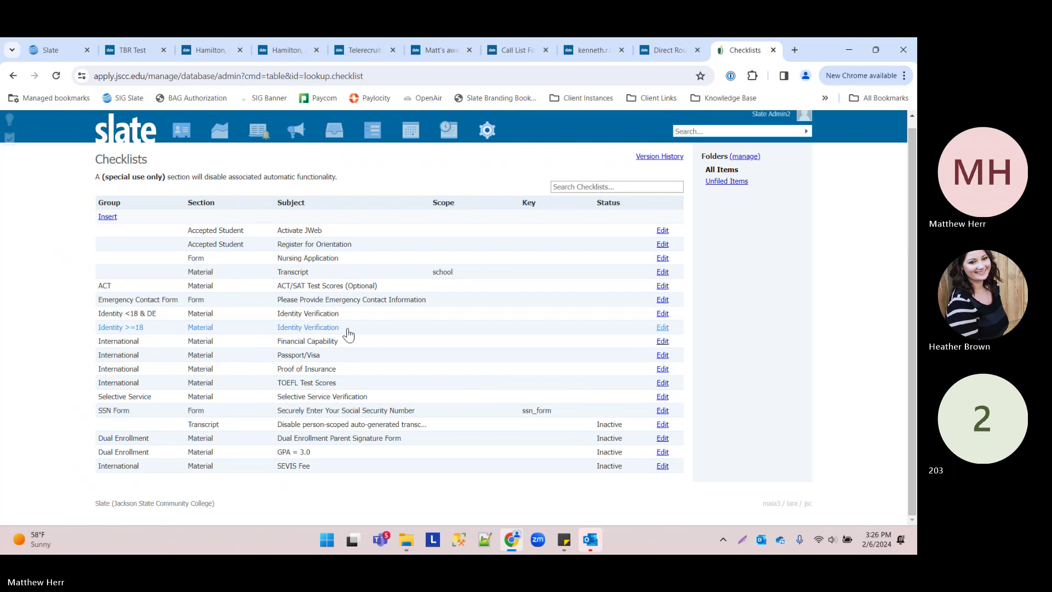
# - Search the checklists for "de"
pyautogui.click(577, 187)
pyautogui.write('r')
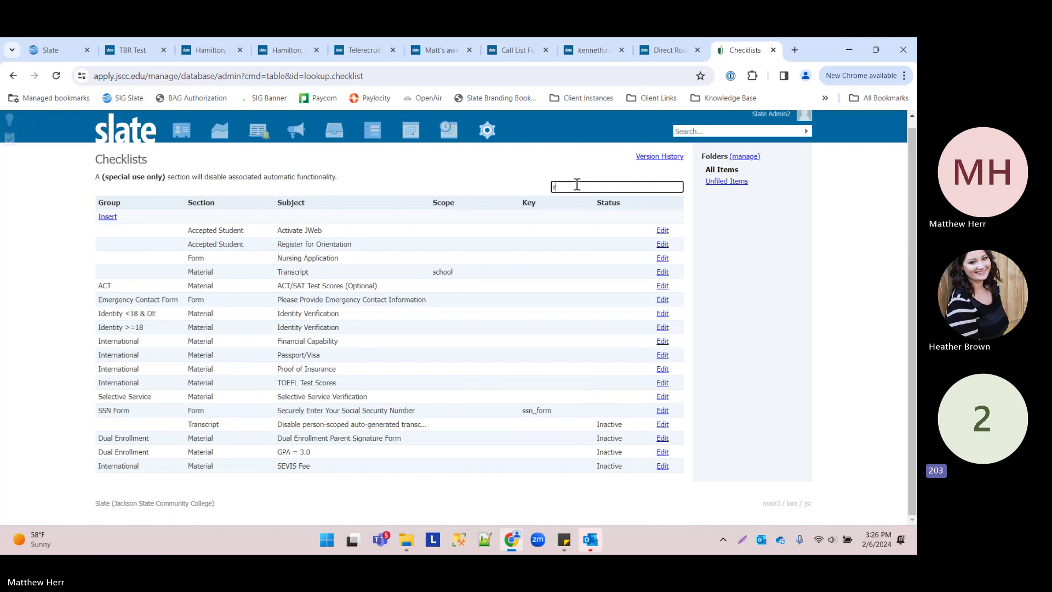
pyautogui.press('BackSpace')
pyautogui.write('de')
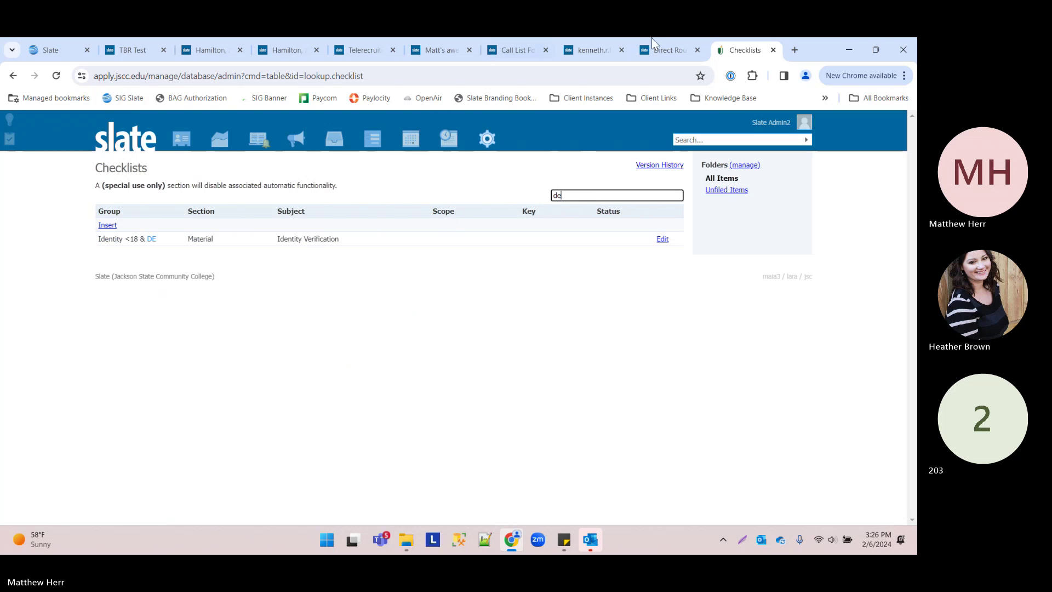
# - Open the Dyersburg bookmark from the Client Instances folder, starting from a new browser tab
pyautogui.click(794, 49)
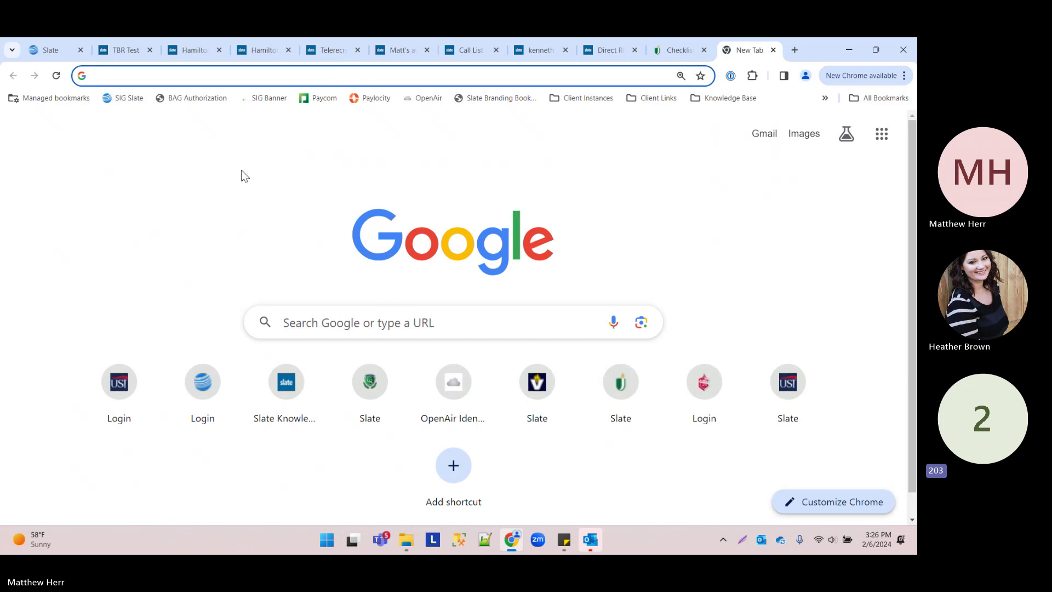
pyautogui.click(410, 79)
pyautogui.press('Escape')
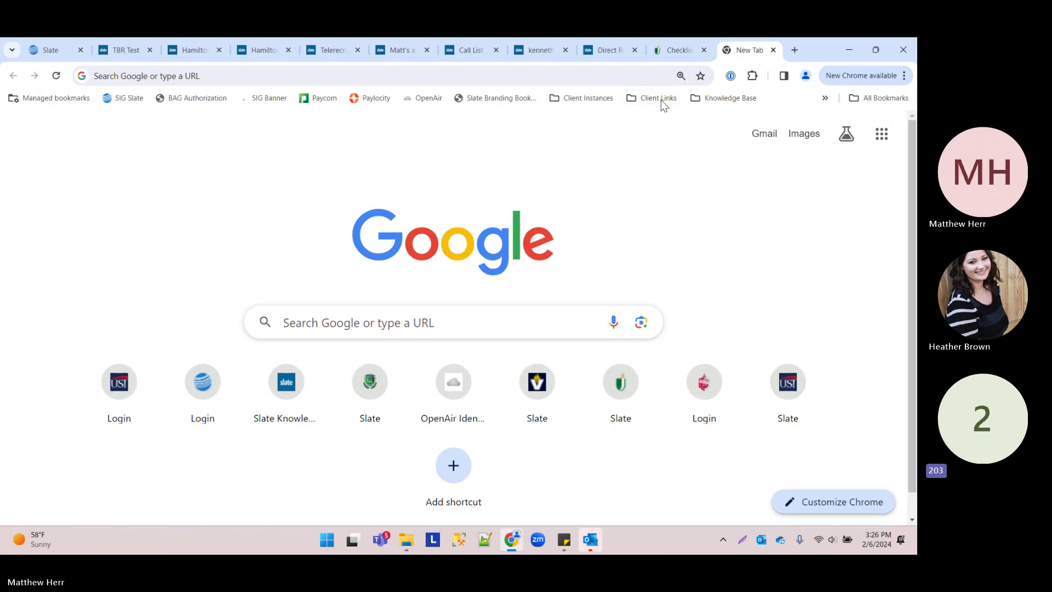
pyautogui.click(587, 97)
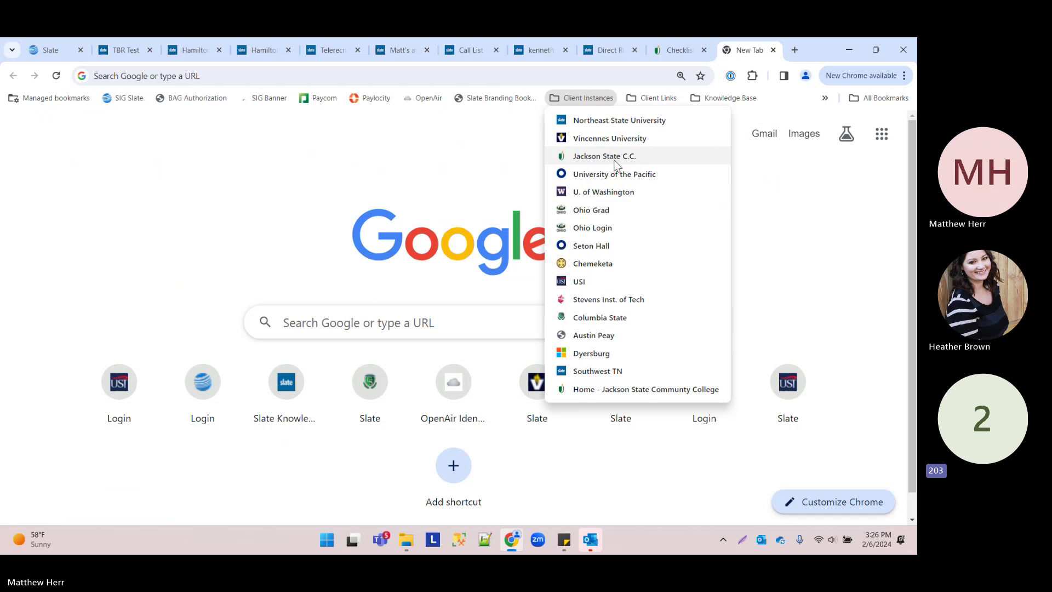
pyautogui.click(606, 359)
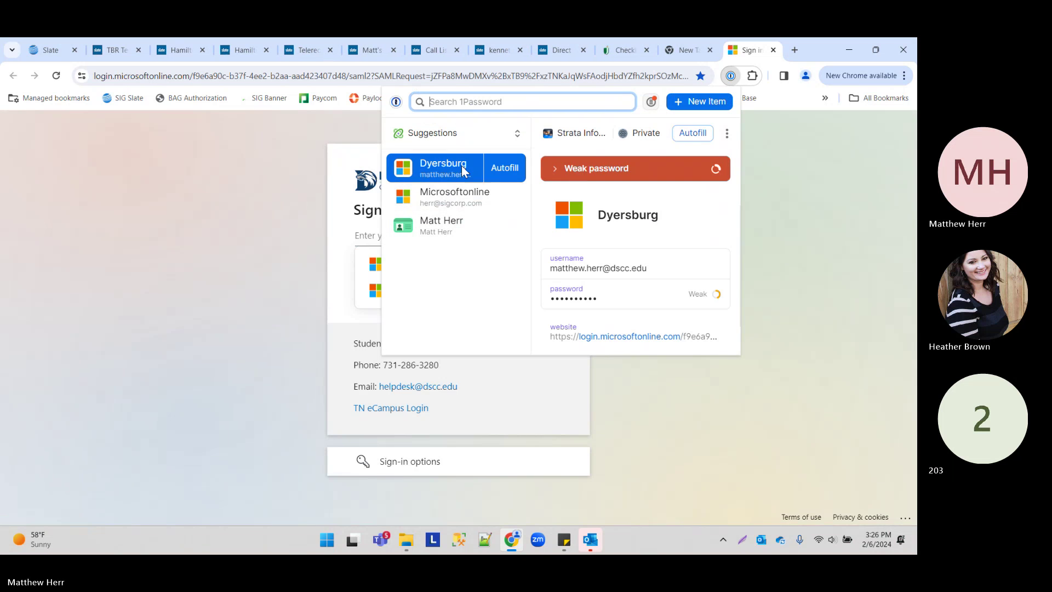
# - Find the Dyersberg State C.C. login in 1Password and open its apply.dscc.edu/manage website
pyautogui.click(470, 102)
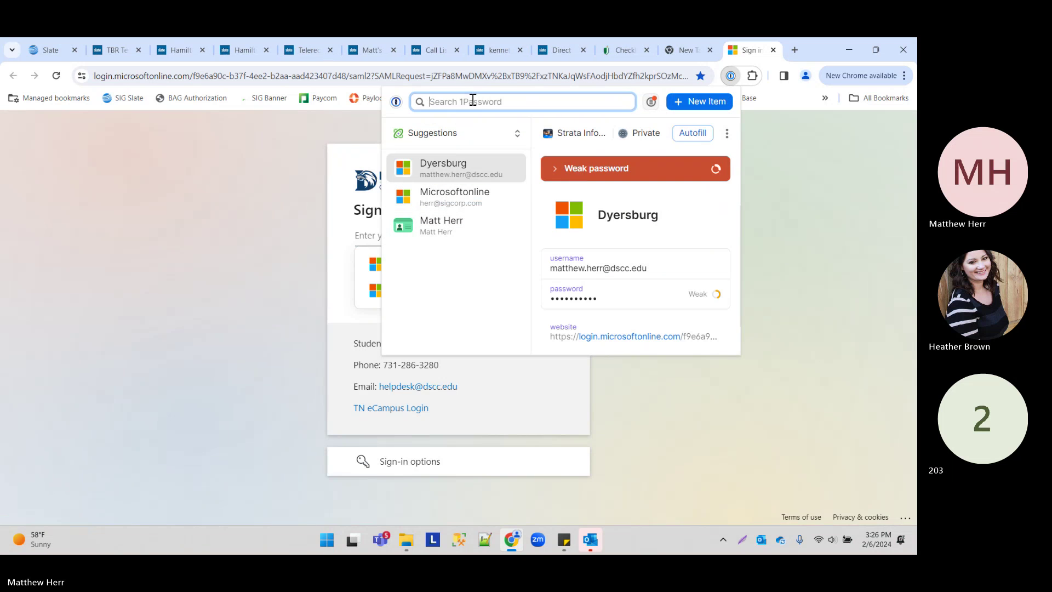
pyautogui.write('d')
pyautogui.scroll(-2, 472, 318)
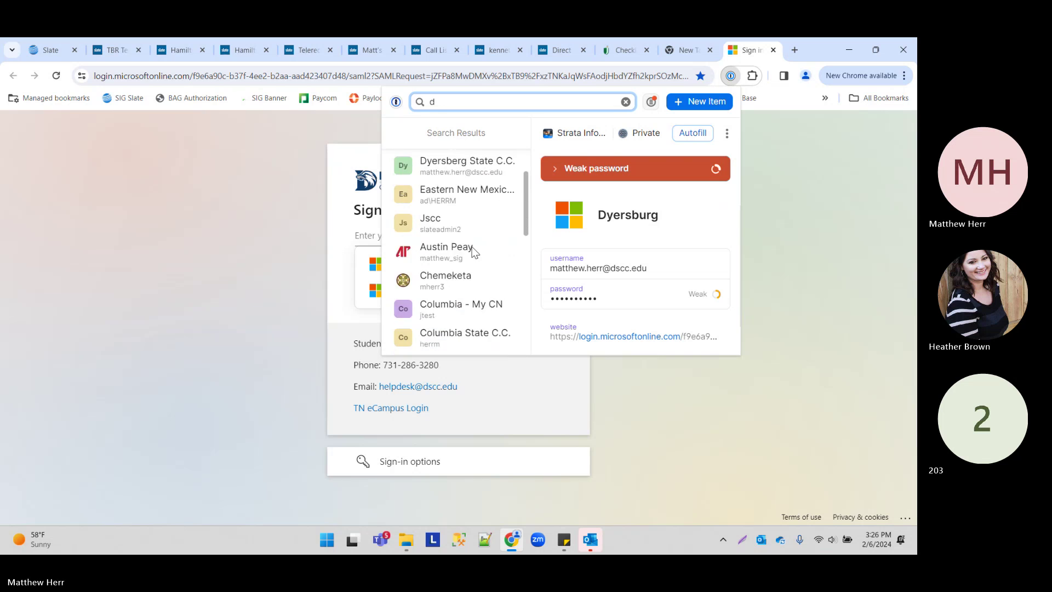
pyautogui.scroll(-3, 460, 230)
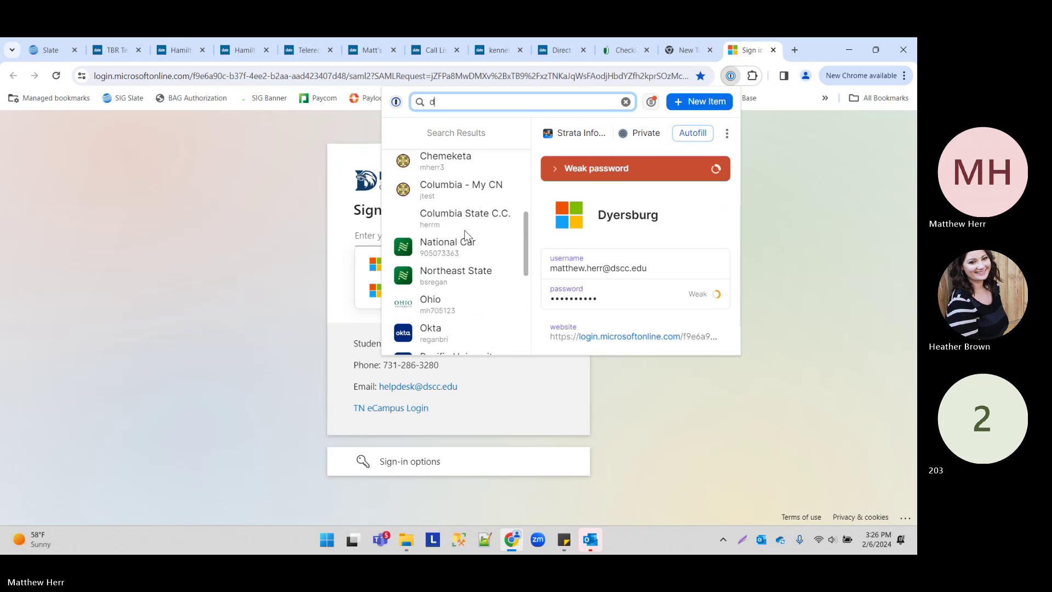
pyautogui.scroll(5, 462, 234)
pyautogui.click(465, 224)
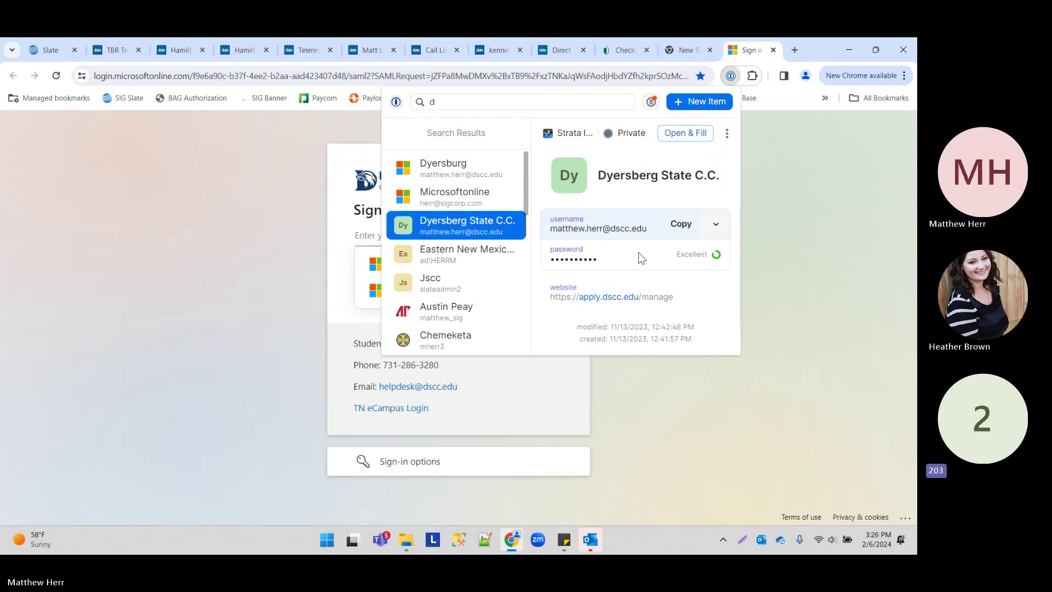
pyautogui.click(665, 294)
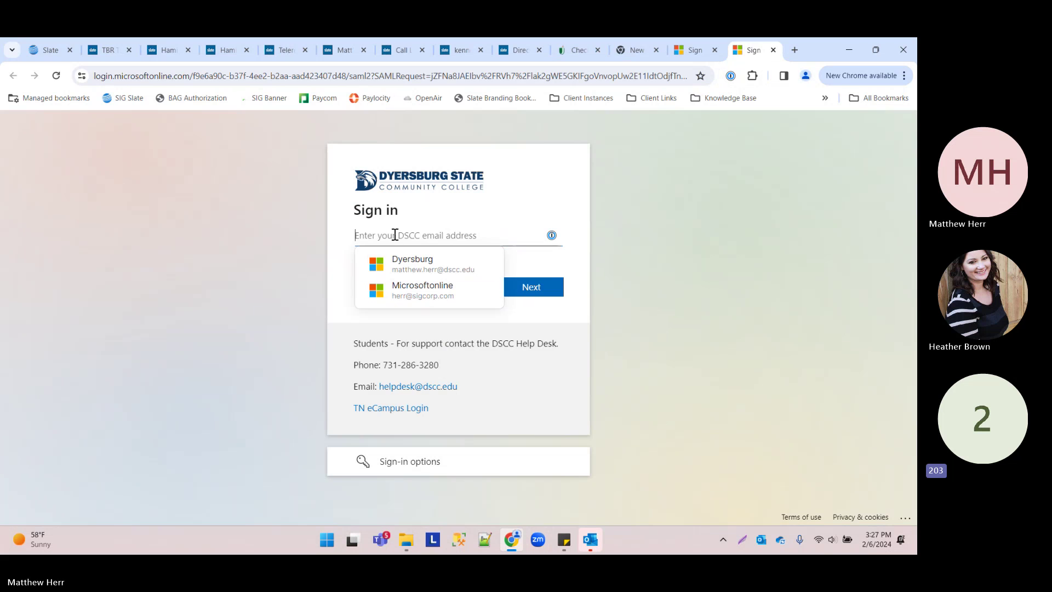
# - Sign in to Dyersburg State's Slate with the saved account e-mail and password
pyautogui.click(411, 262)
pyautogui.click(531, 286)
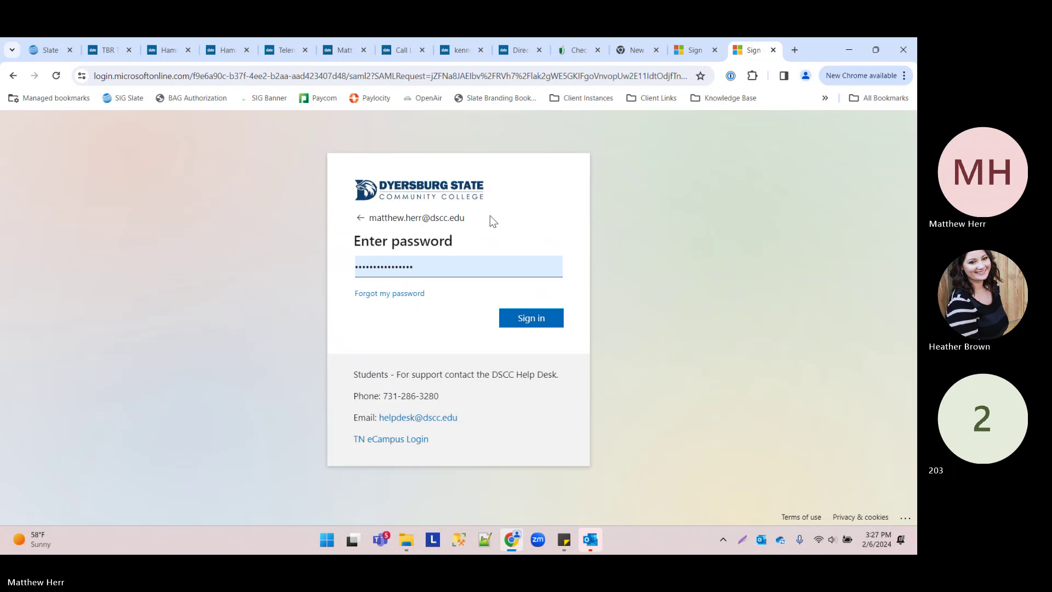
pyautogui.click(533, 317)
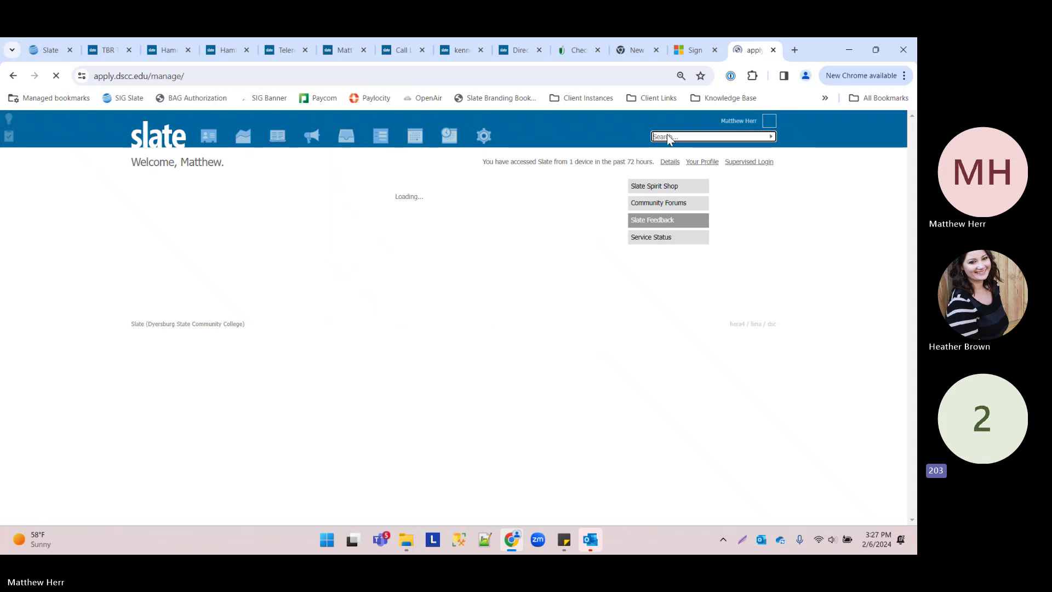
# - Open the /apply/ configuration in Dyersburg State's Application Editor to view its page list
pyautogui.click(486, 139)
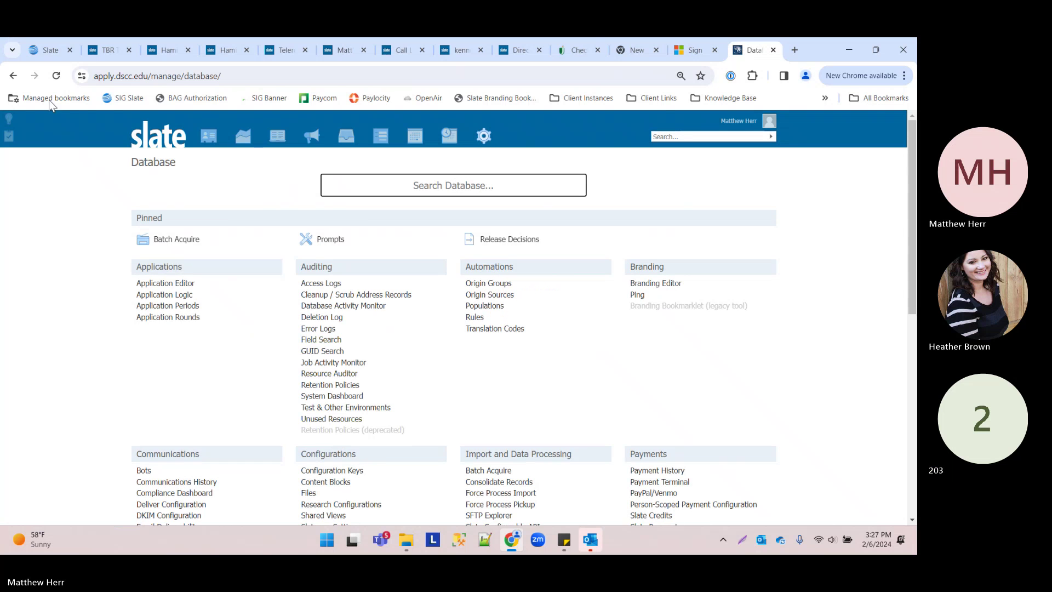
pyautogui.click(178, 284)
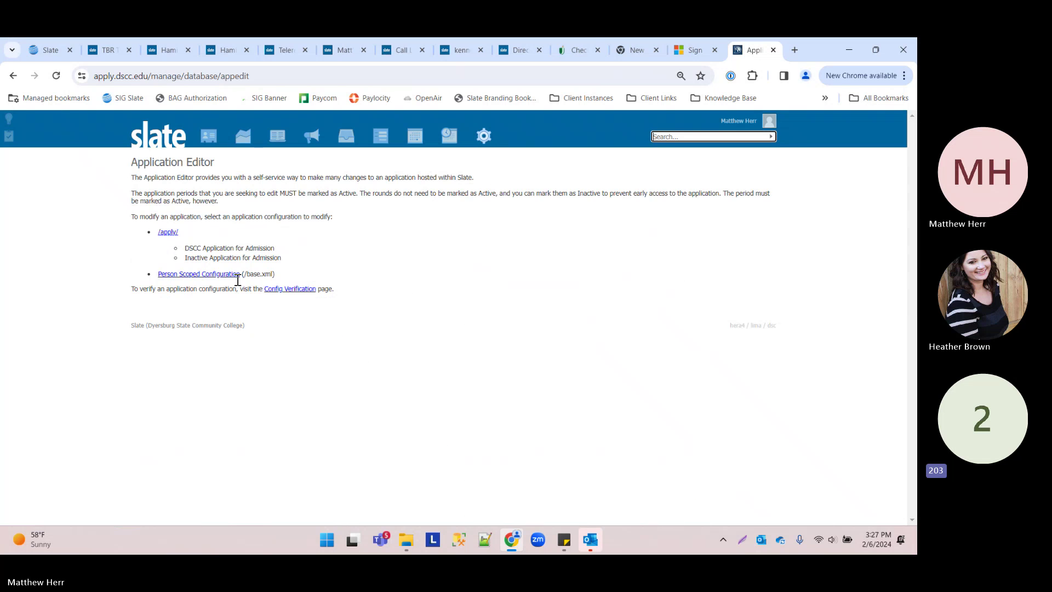
pyautogui.click(168, 233)
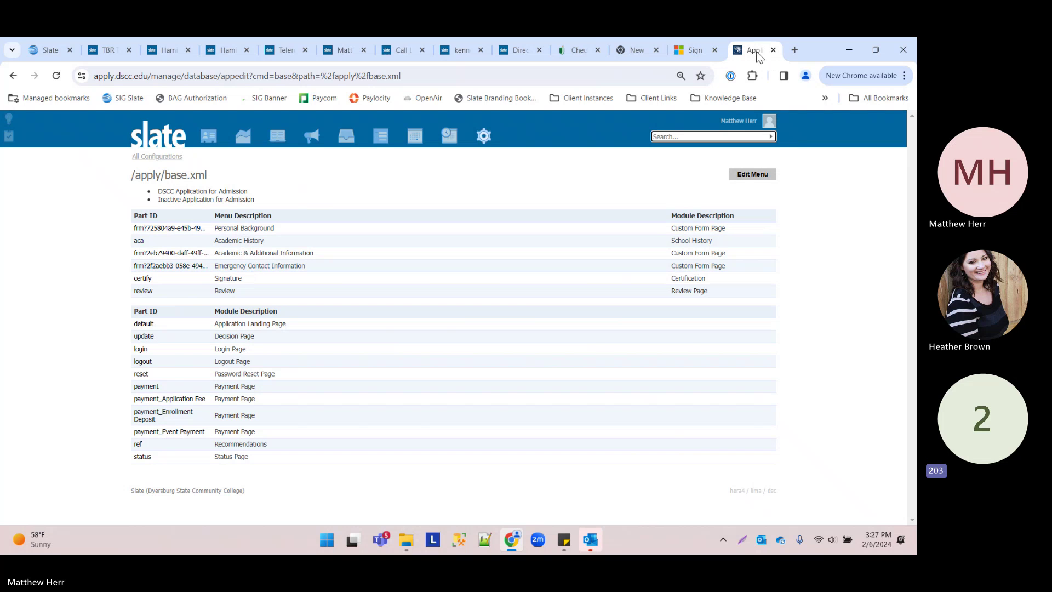
# - Dismiss the password manager and close both Dyersburg State tabs
pyautogui.click(730, 75)
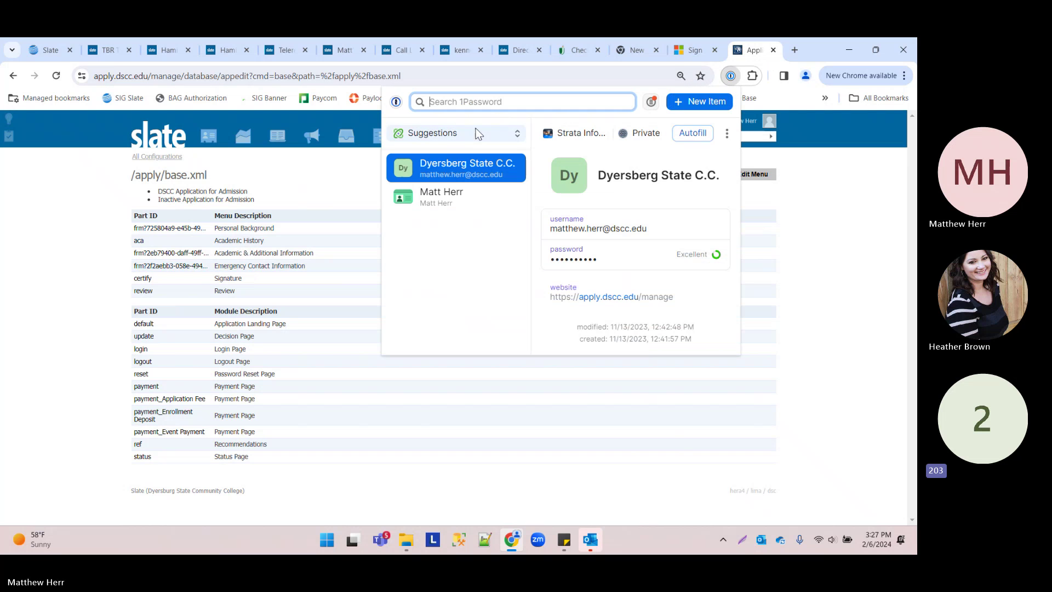
pyautogui.click(855, 237)
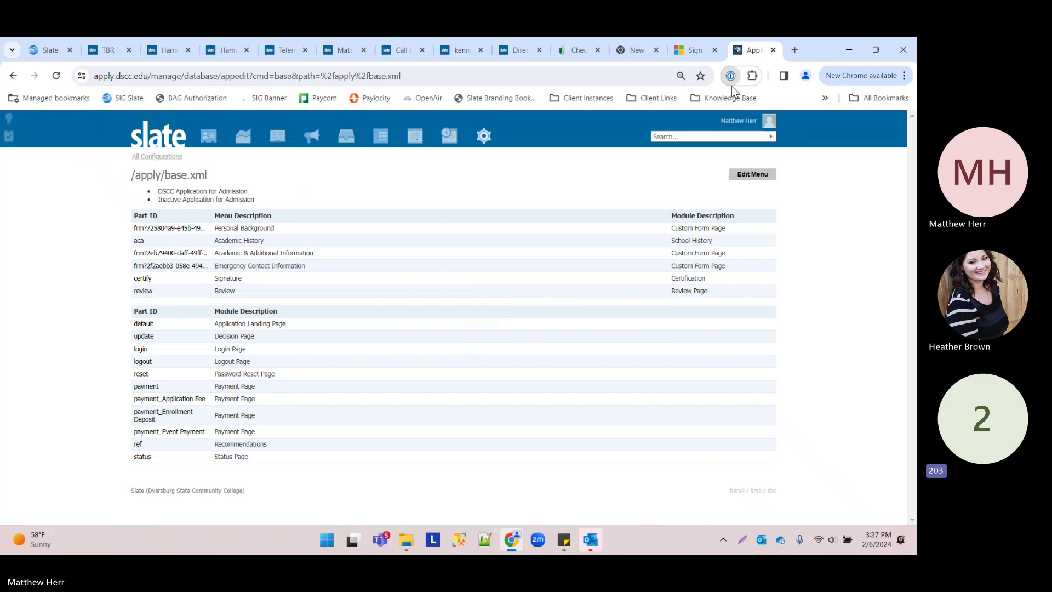
pyautogui.click(773, 50)
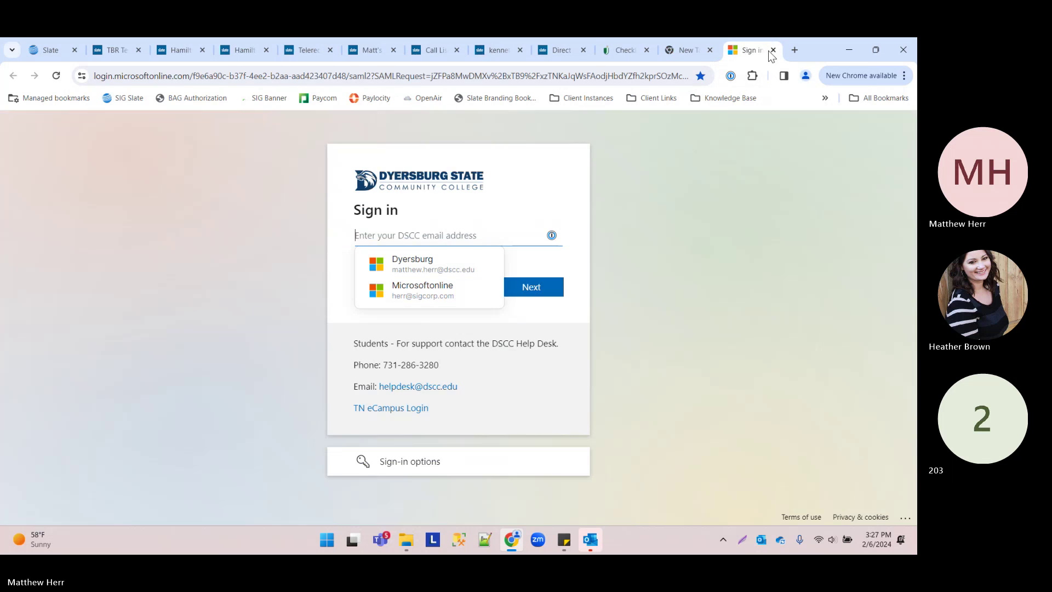
pyautogui.click(773, 49)
# - Find the Usi login in 1Password by searching "us", and log in to its Slate instance with the saved user name and password
pyautogui.click(730, 77)
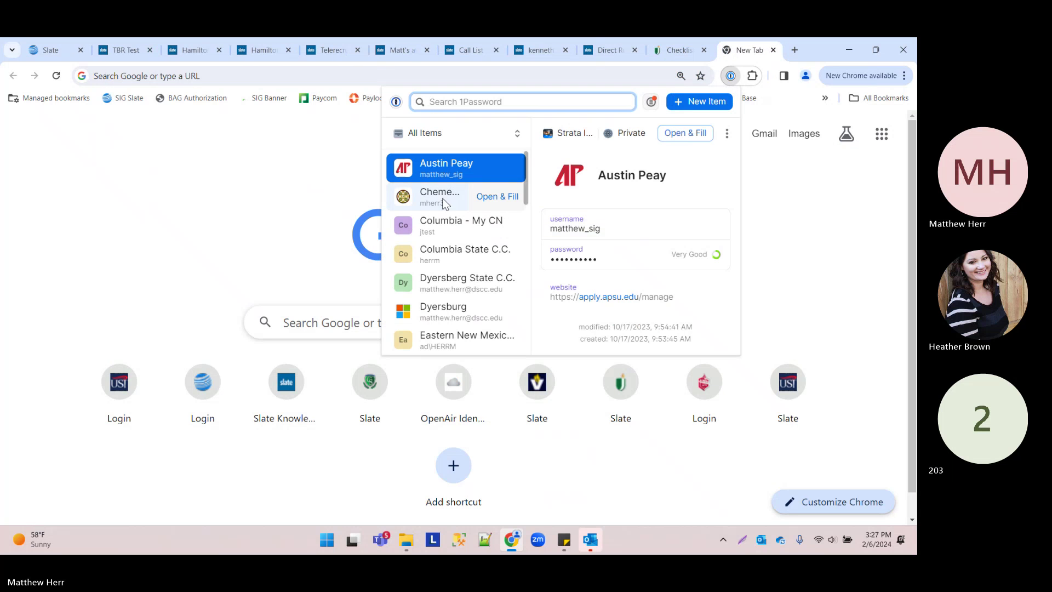
pyautogui.scroll(-5, 442, 258)
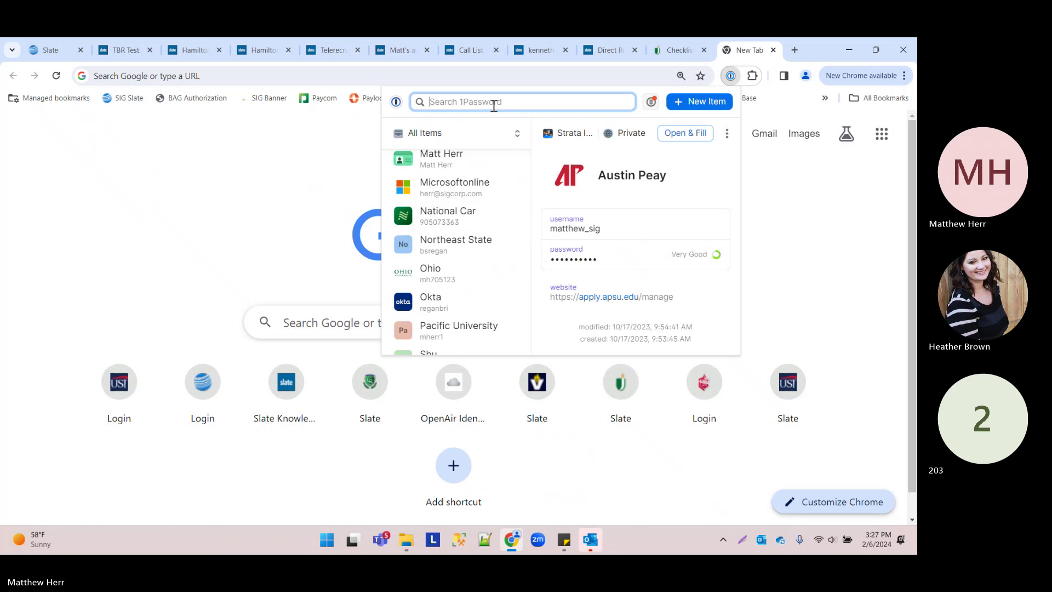
pyautogui.write('us')
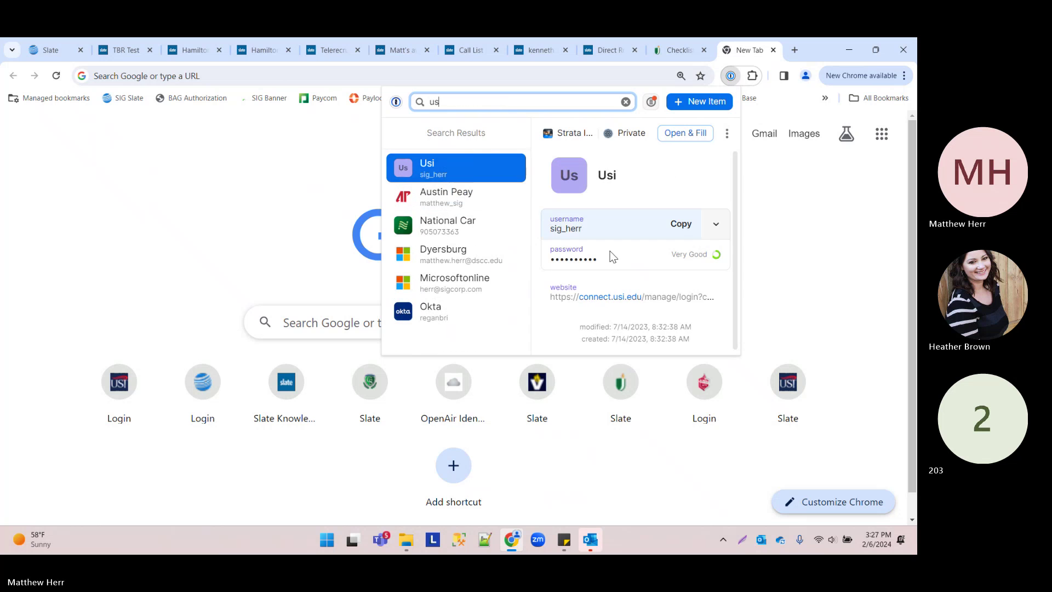
pyautogui.click(660, 295)
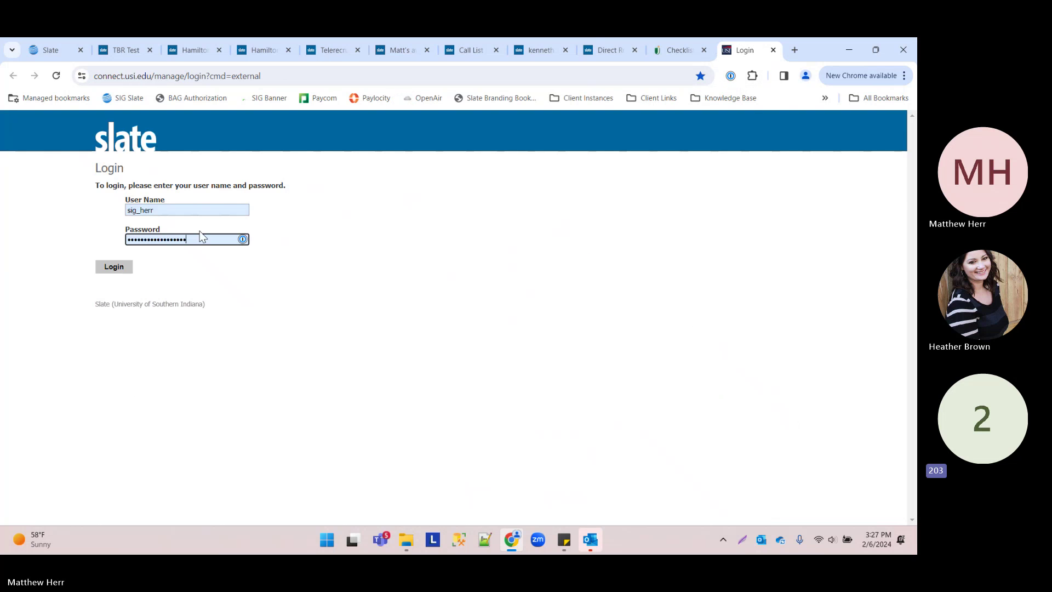
pyautogui.click(113, 268)
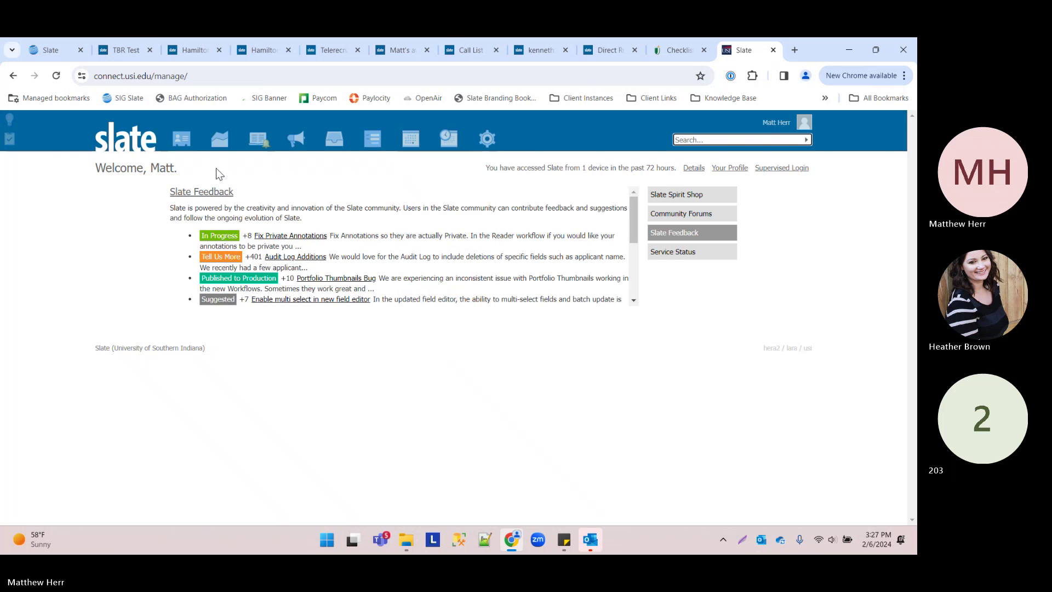
# - Open the /apply/cap/ configuration in the Application Editor
pyautogui.click(487, 138)
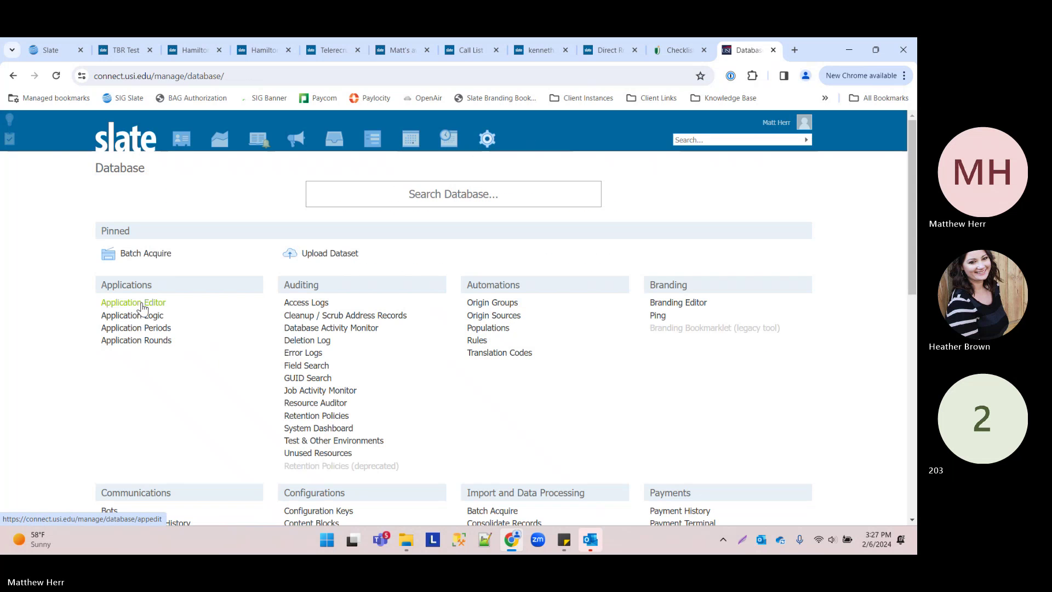
pyautogui.click(141, 303)
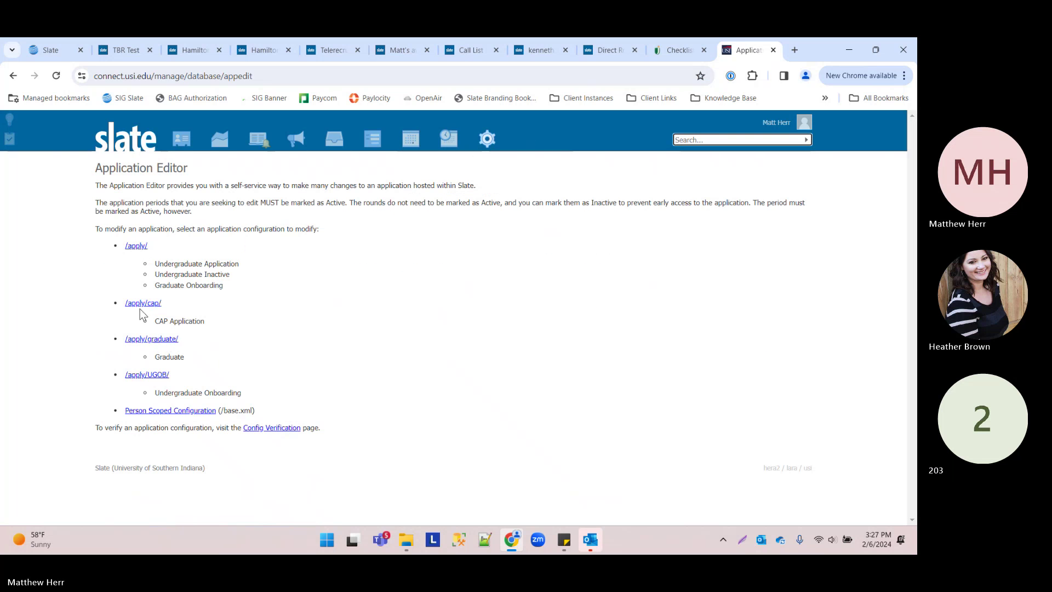
pyautogui.click(142, 305)
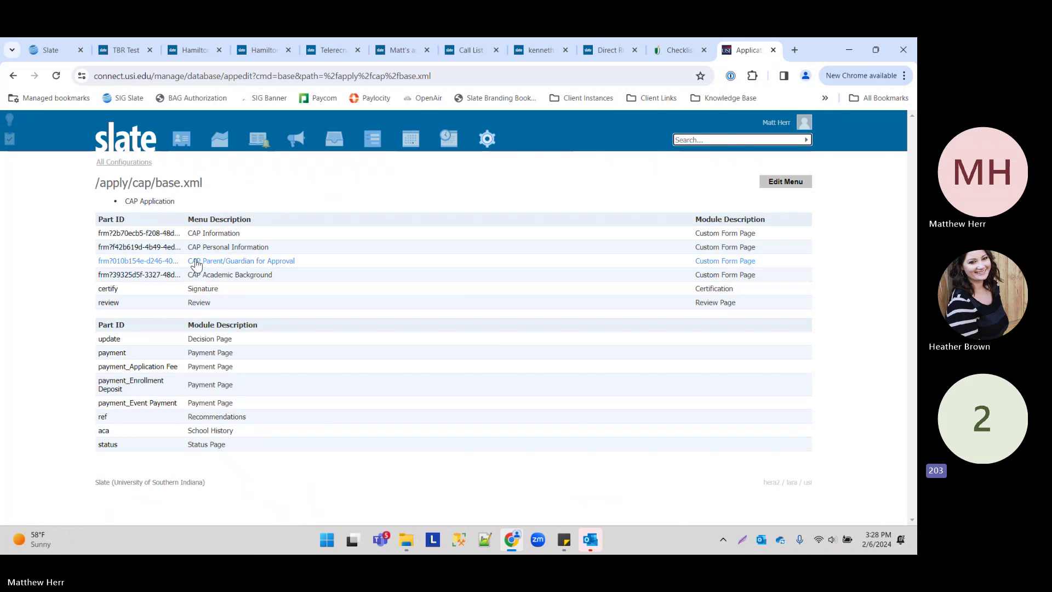
# - Open the CAP Parent/Guardian Approval form of the CAP Parent/Guardian for Approval page in the form builder
pyautogui.click(199, 261)
pyautogui.click(235, 230)
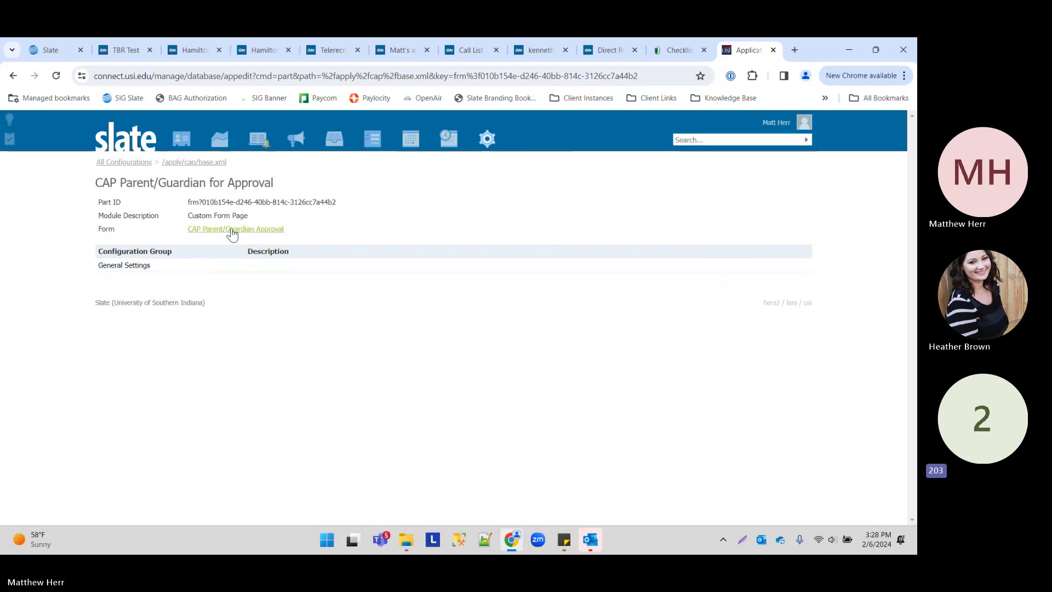
pyautogui.click(729, 220)
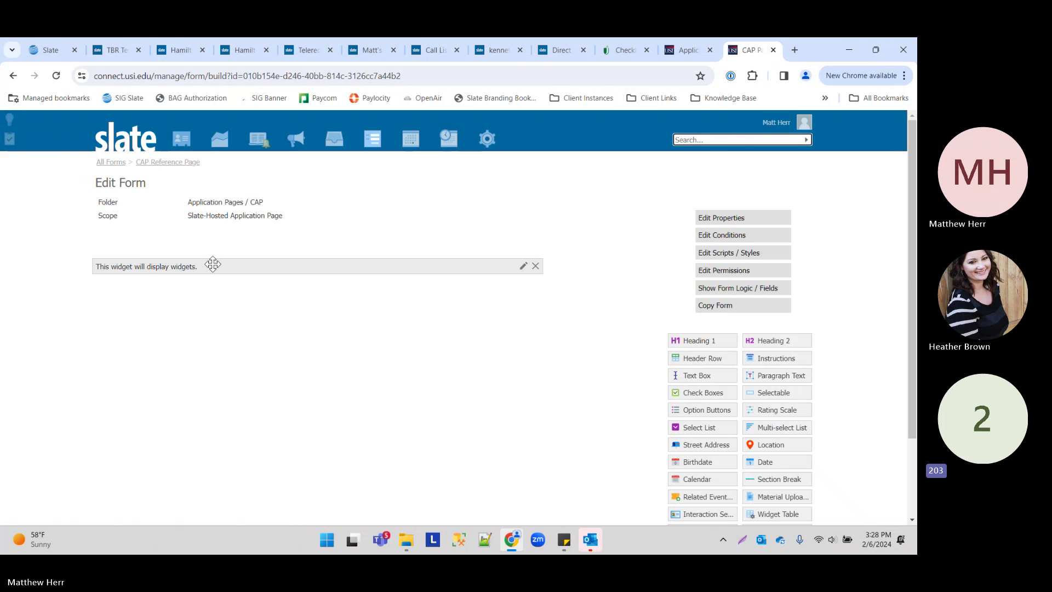
# - Examine the form's widget table field settings, close them without saving, and go to the Database tools
pyautogui.click(188, 262)
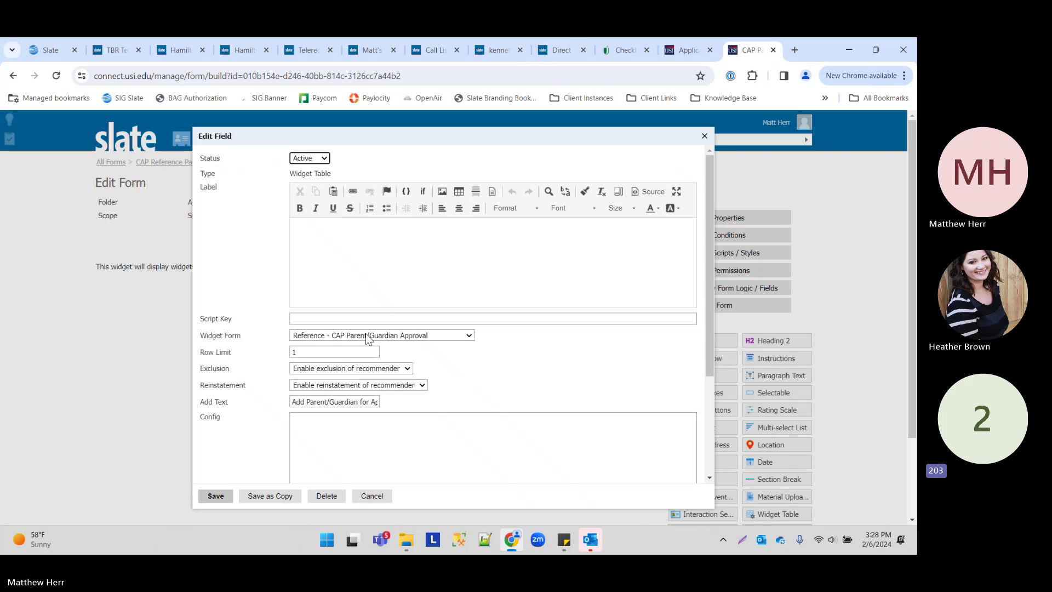
pyautogui.click(372, 496)
pyautogui.click(485, 140)
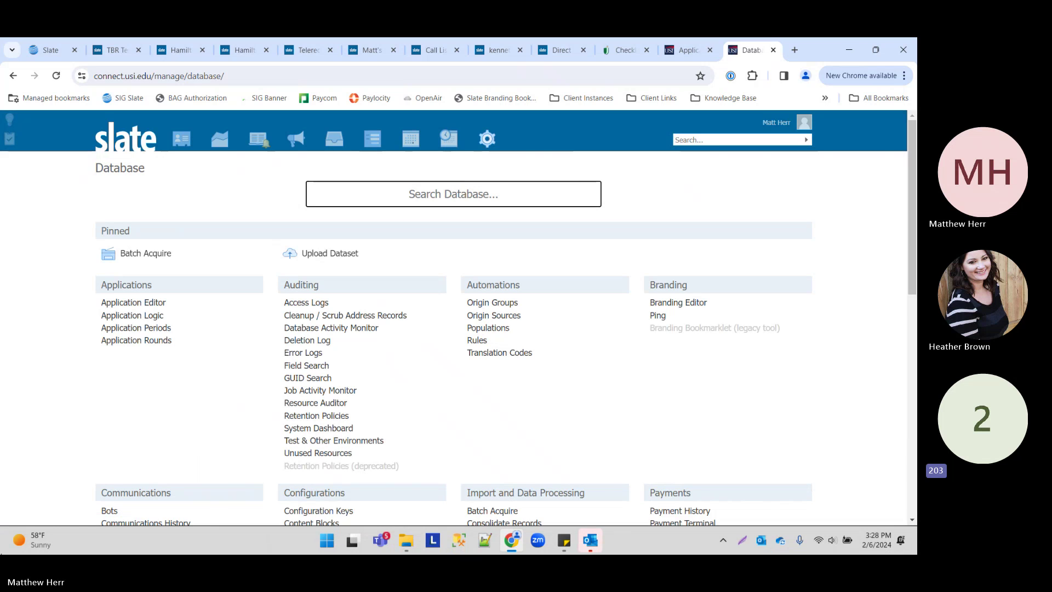
# - Find the Checklists table by searching the database tools for "check", open it, and filter its entries by "cap"
pyautogui.write('check')
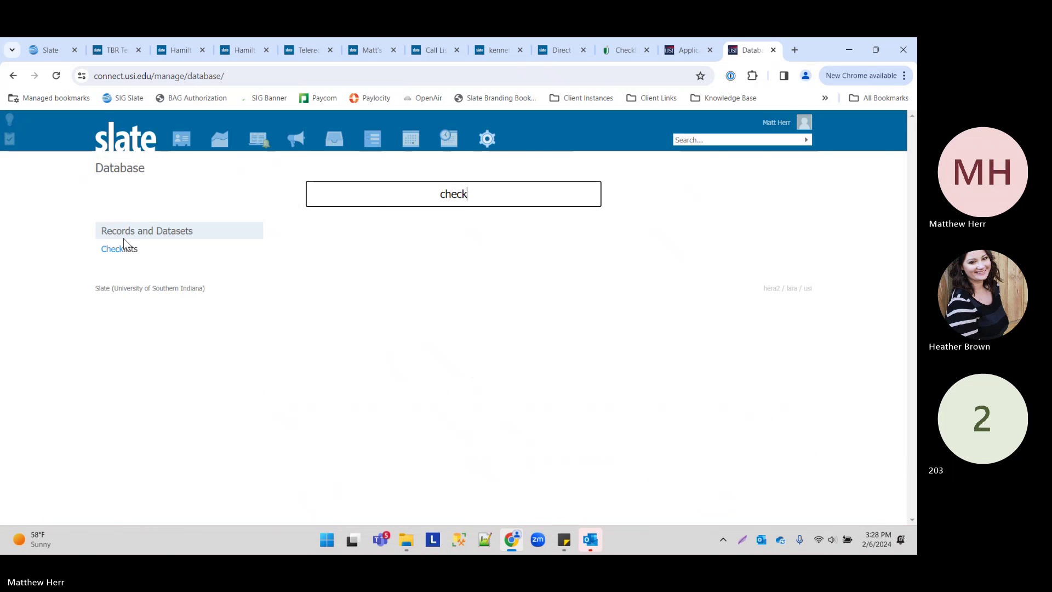
pyautogui.click(121, 248)
pyautogui.click(571, 195)
pyautogui.write('ca')
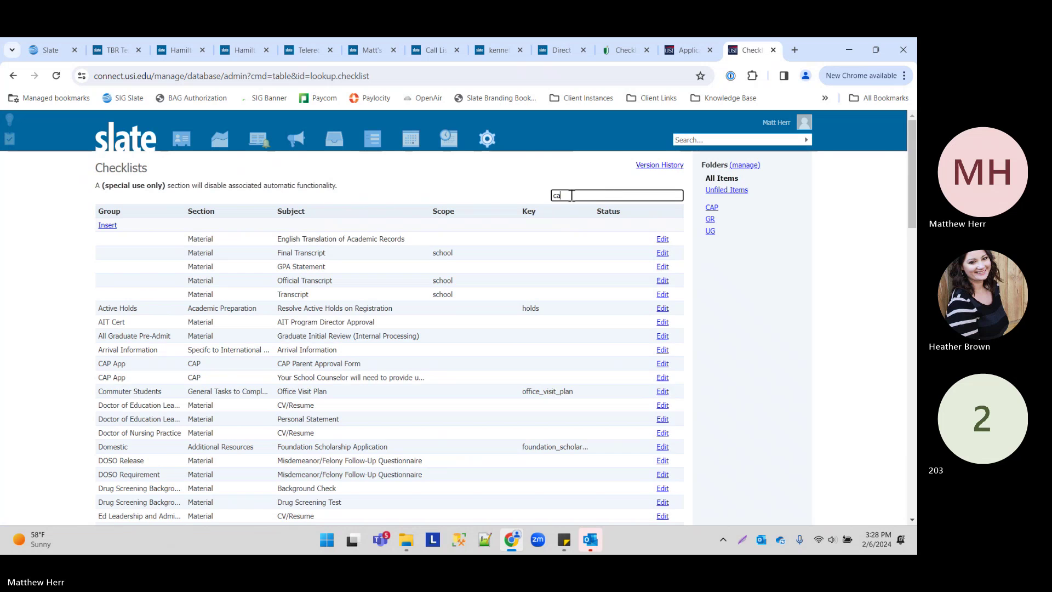
pyautogui.write('p')
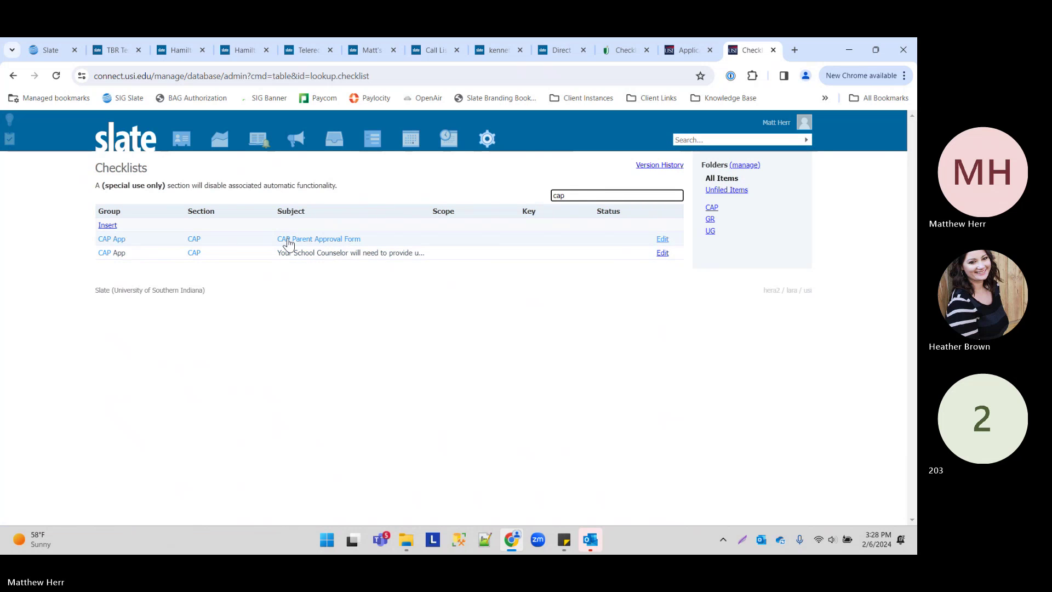
# - Examine the settings of the CAP Parent Approval Form checklist record and close it without saving
pyautogui.click(164, 239)
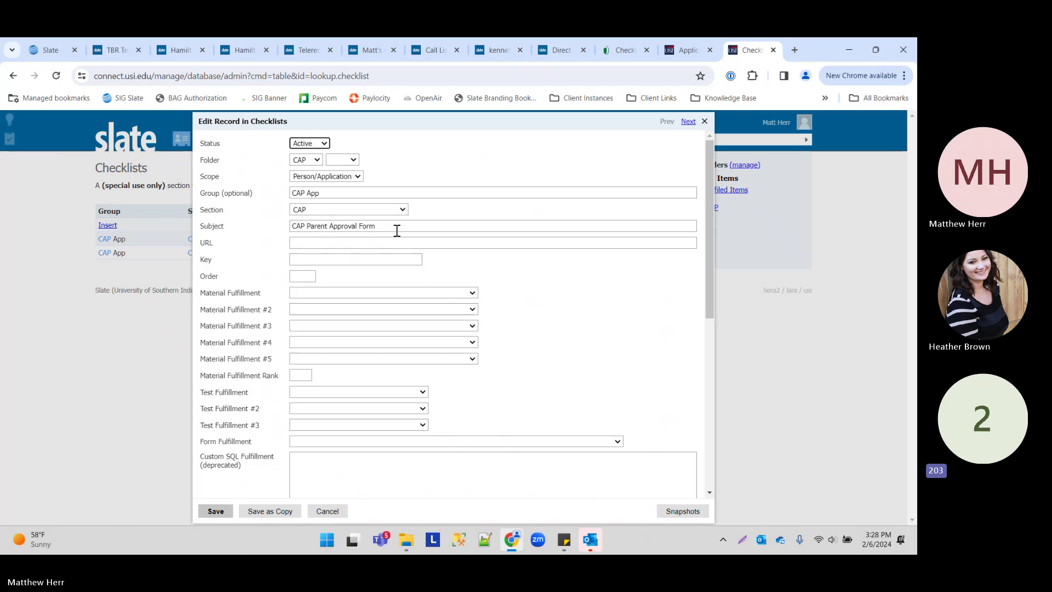
pyautogui.scroll(-5, 277, 235)
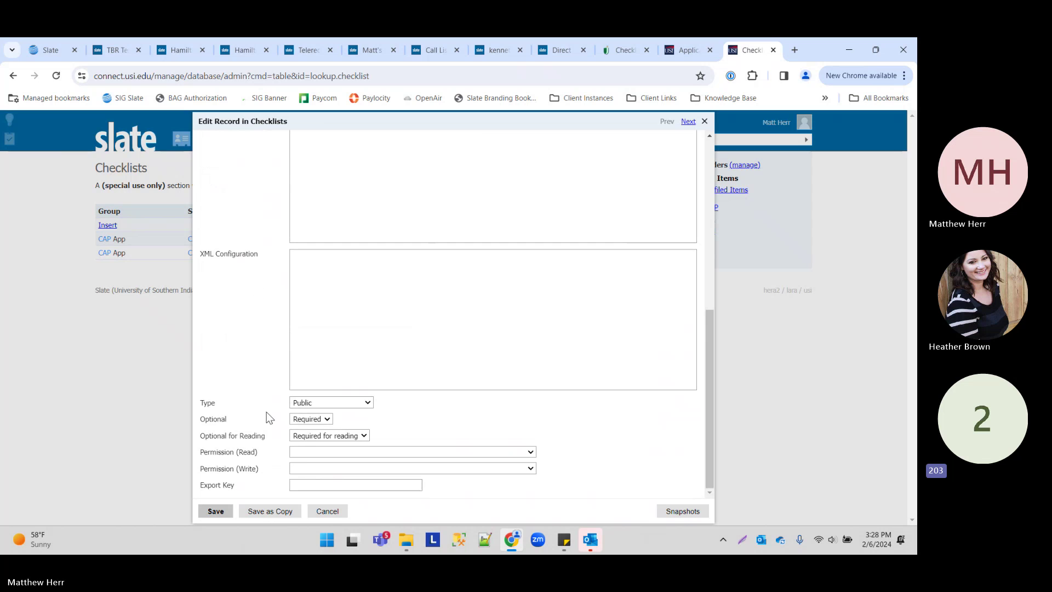
pyautogui.scroll(5, 281, 355)
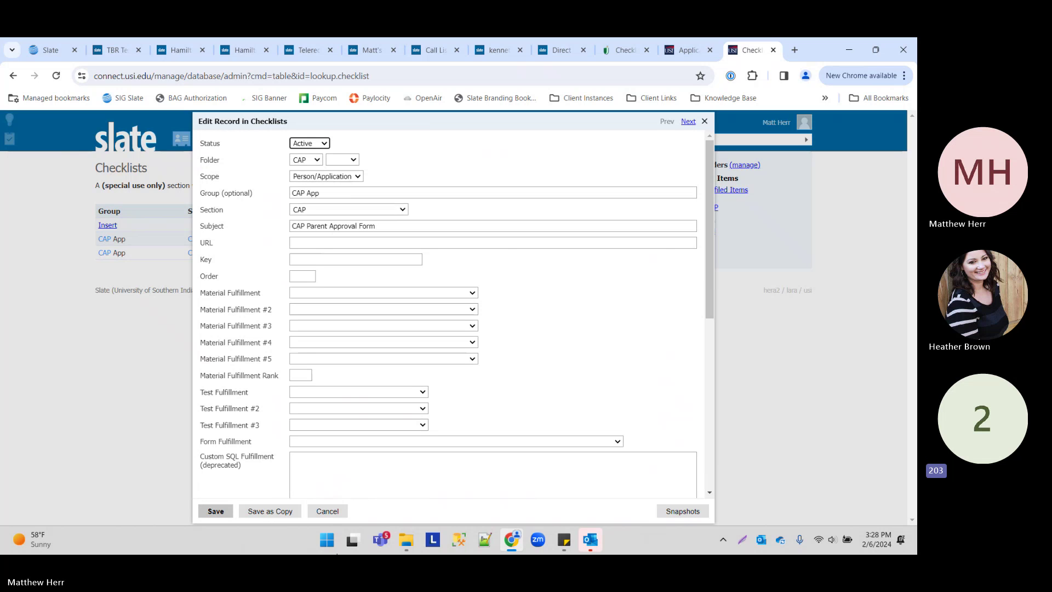
pyautogui.click(334, 513)
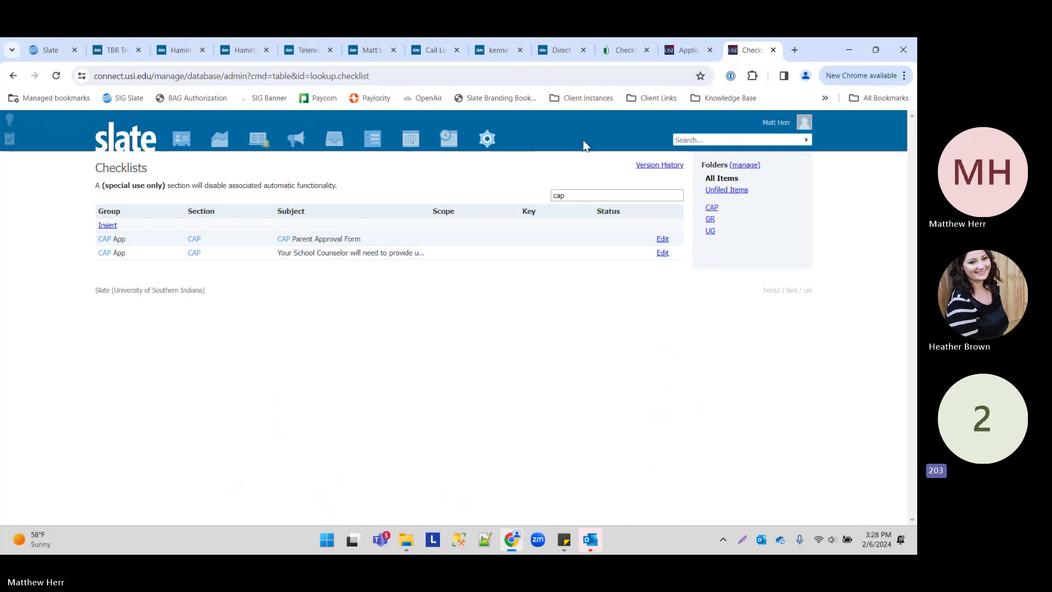
# - Clear the "cap" filter and look through the full list of checklist entries
pyautogui.doubleClick(598, 195)
pyautogui.press('BackSpace')
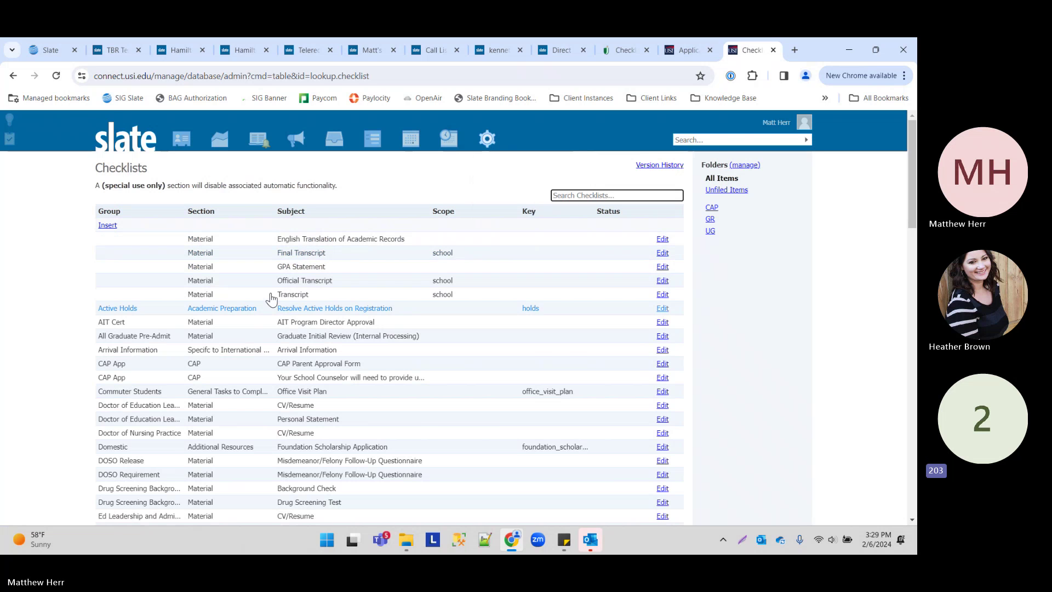
pyautogui.scroll(-5, 274, 263)
pyautogui.scroll(-10, 277, 294)
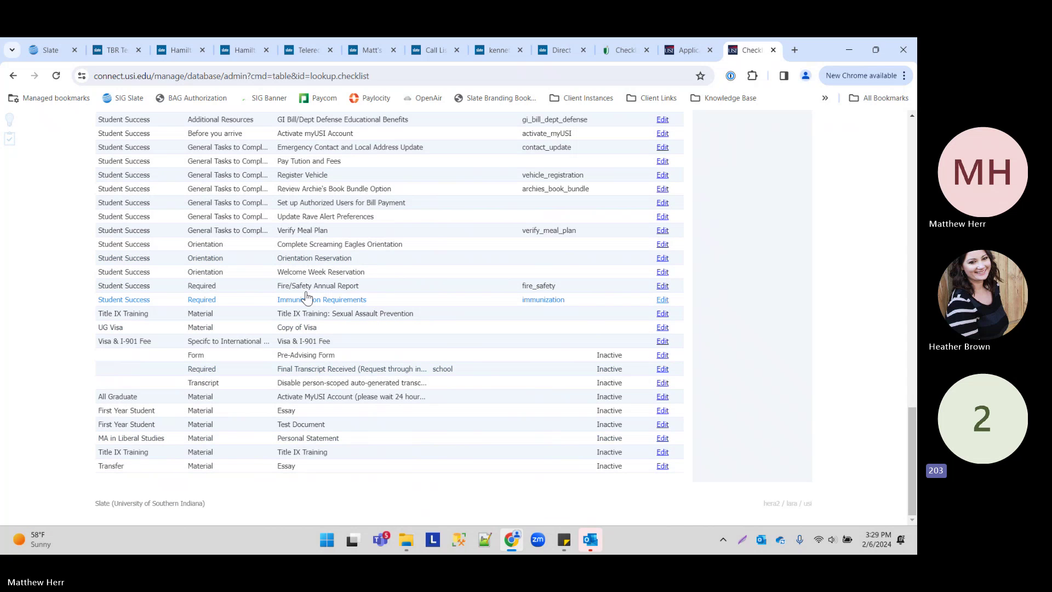
pyautogui.scroll(10, 274, 241)
pyautogui.scroll(7, 256, 224)
# - Open the first pinned test applicant's record and display its CAP Application with the checklist
pyautogui.moveTo(182, 139)
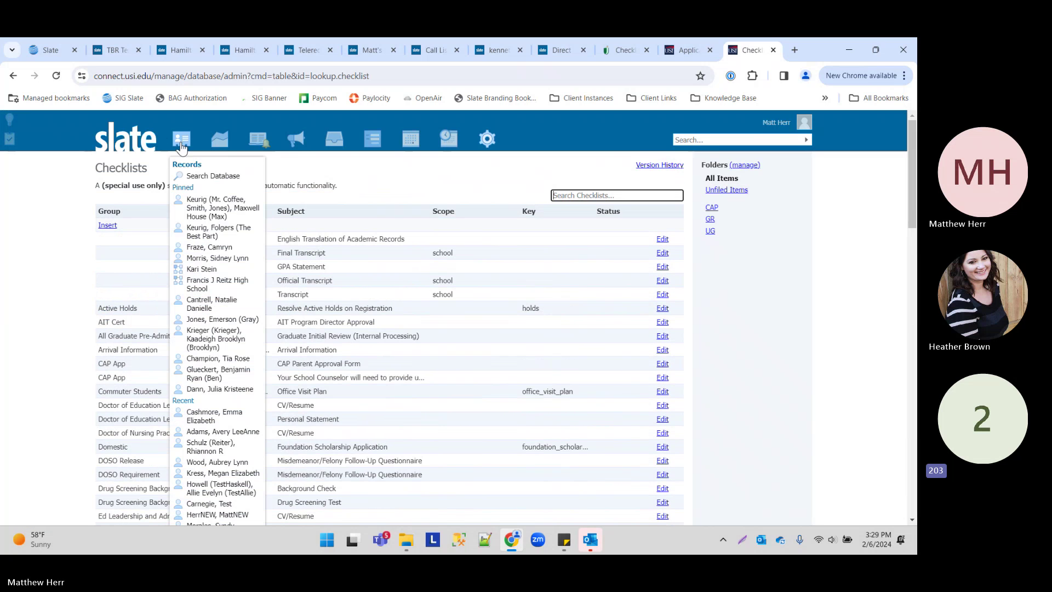
pyautogui.click(217, 211)
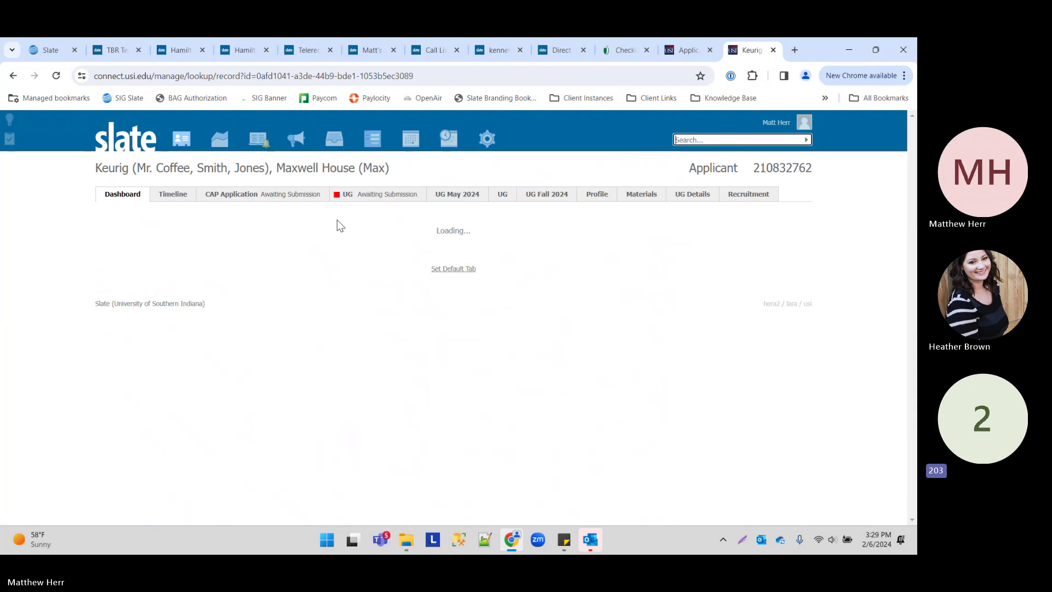
pyautogui.click(266, 196)
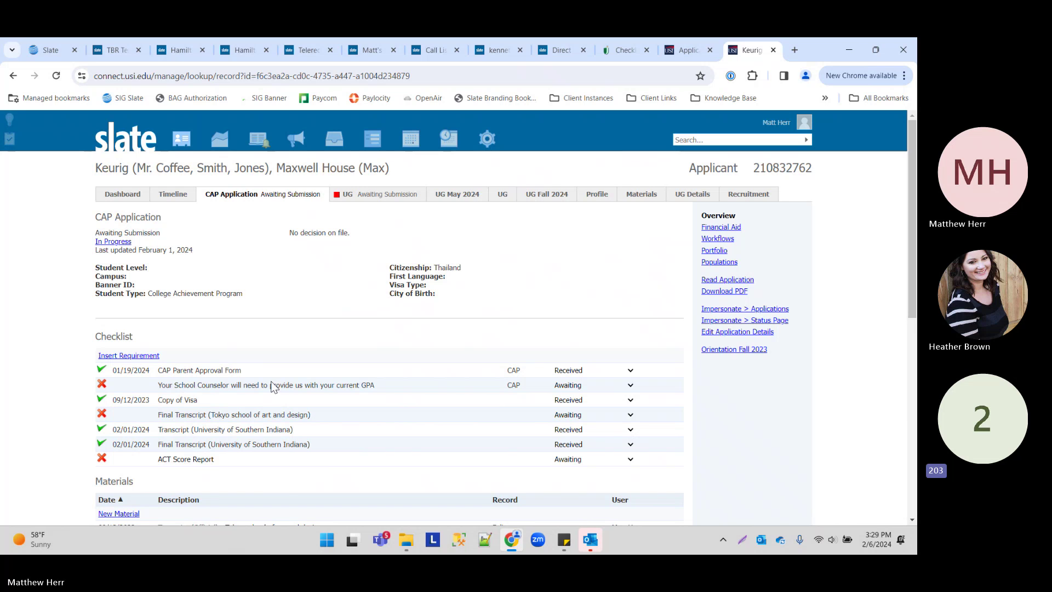
# - Impersonate the applicant, open the CAP Application, and go to its CAP Parent/Guardian for Approval page
pyautogui.click(743, 310)
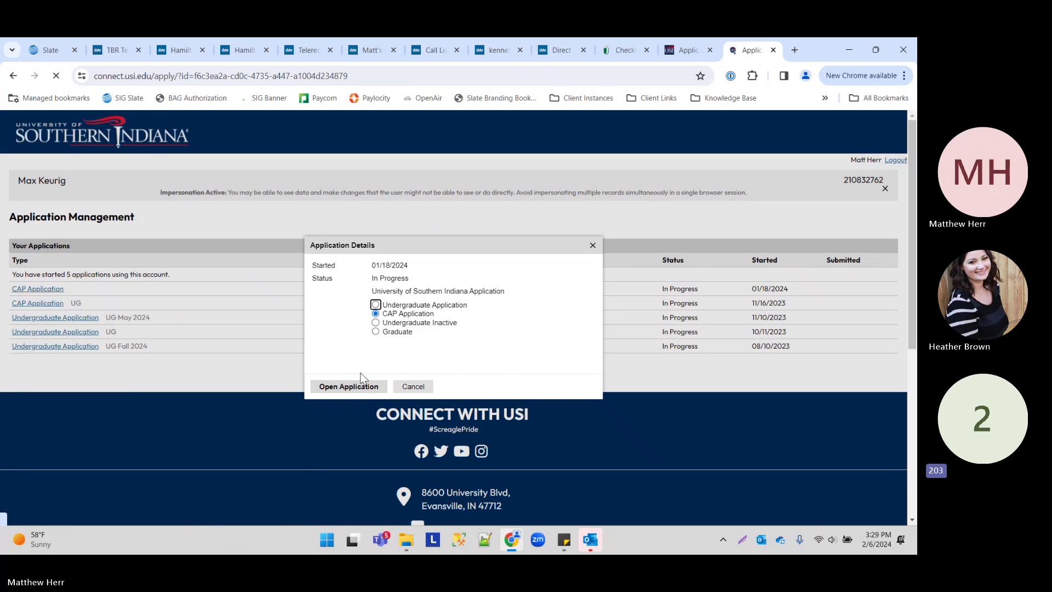
pyautogui.click(362, 384)
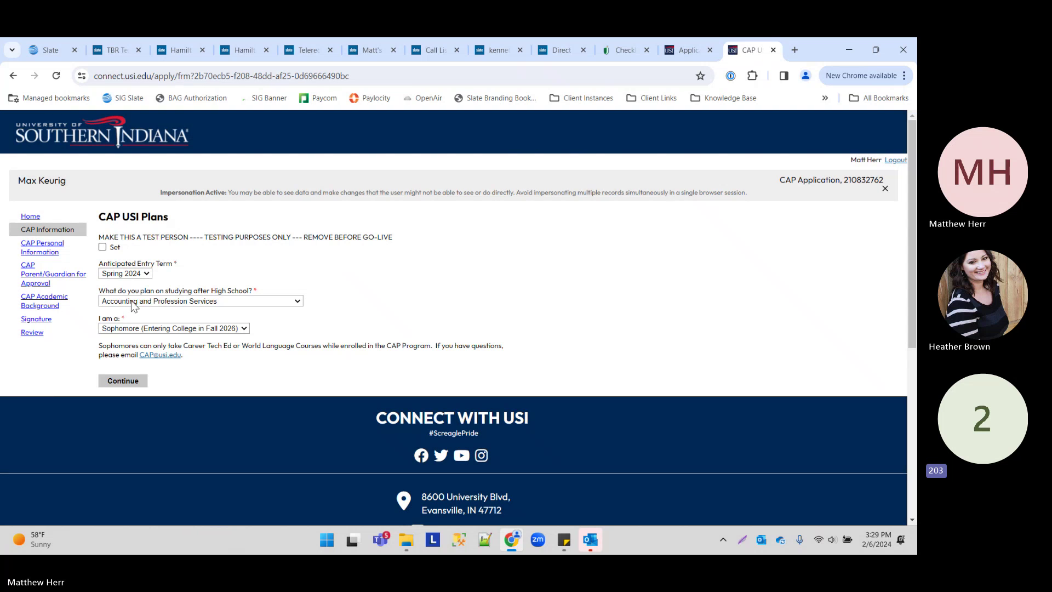
pyautogui.click(32, 274)
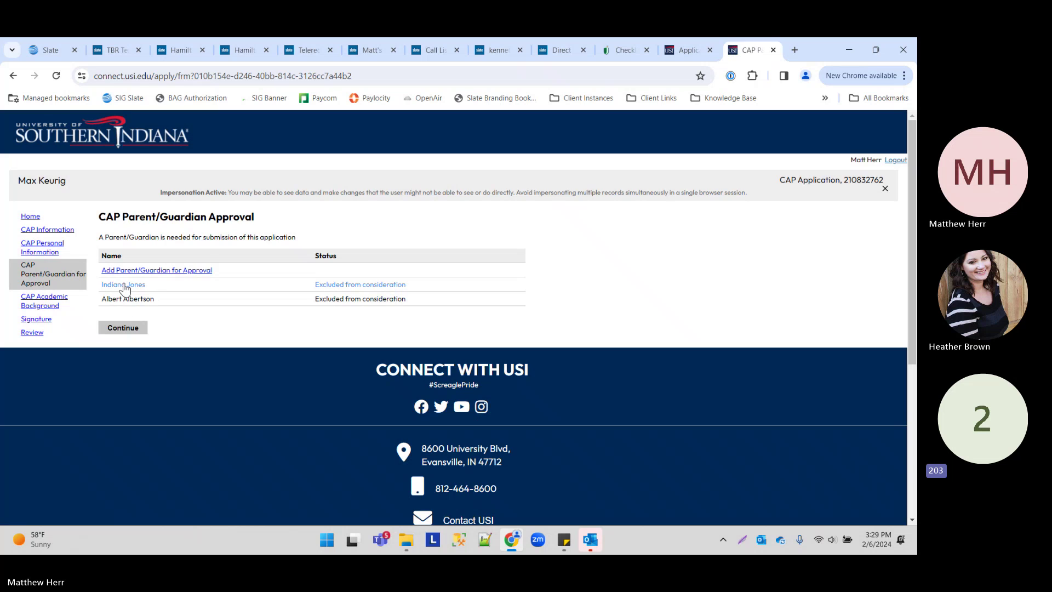
# - Check the first listed parent/guardian's approval entry without changing it, and reinstate the second parent/guardian's excluded entry
pyautogui.click(124, 285)
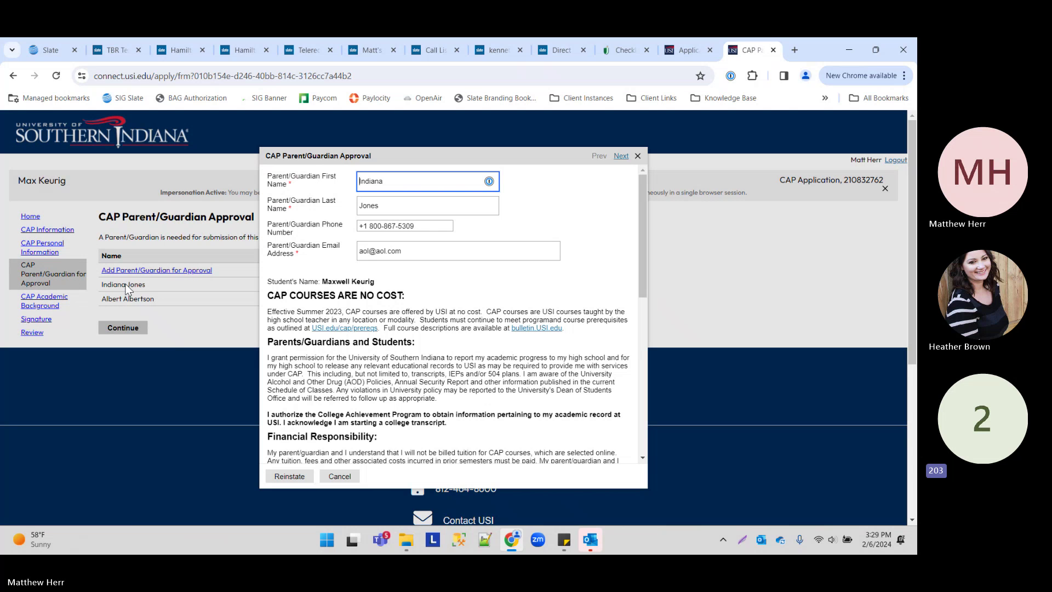
pyautogui.click(339, 476)
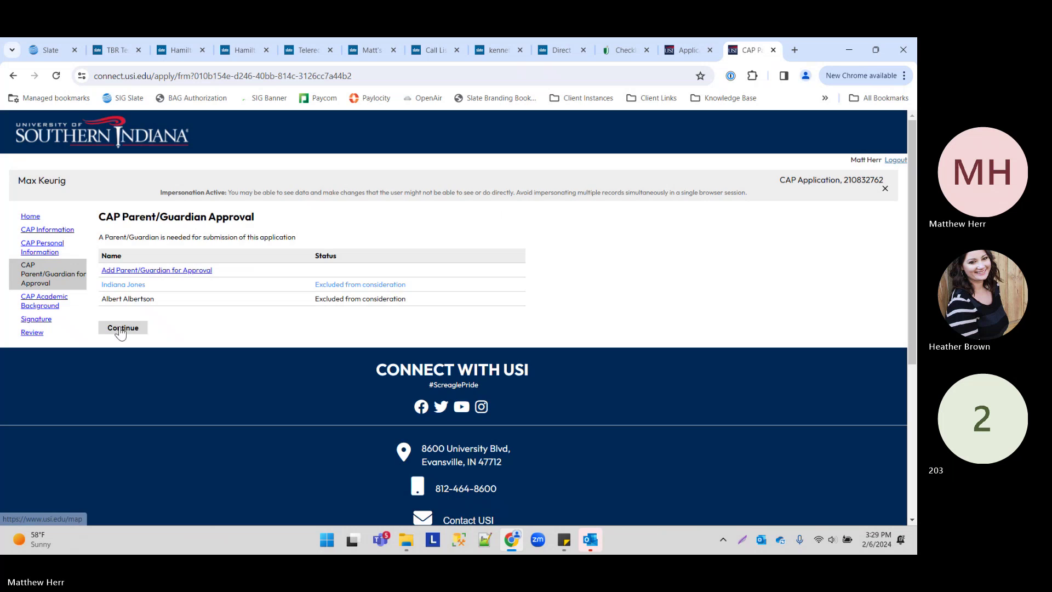
pyautogui.click(121, 327)
pyautogui.click(13, 76)
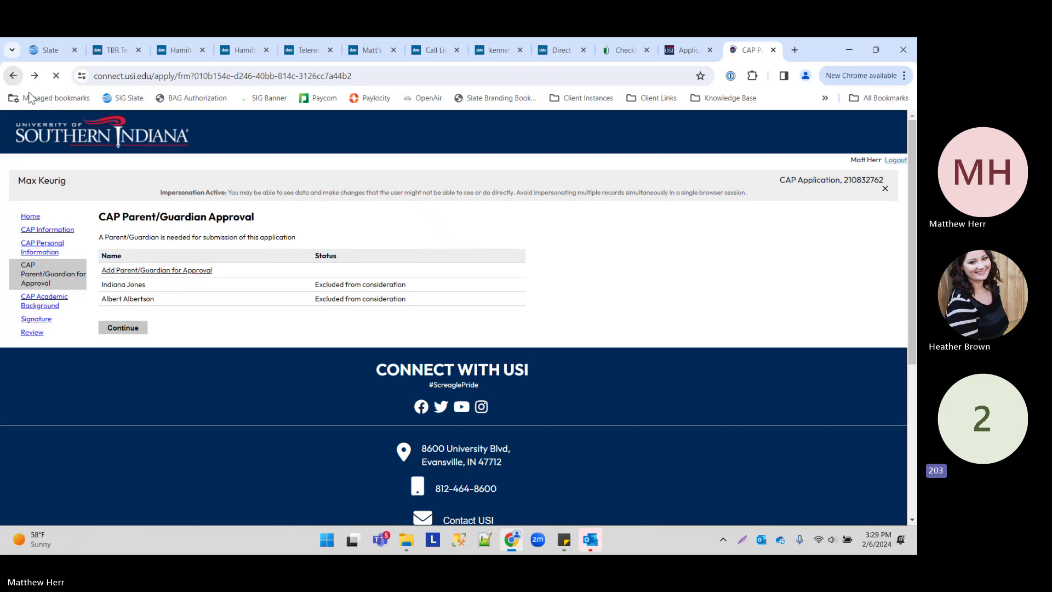
pyautogui.click(130, 298)
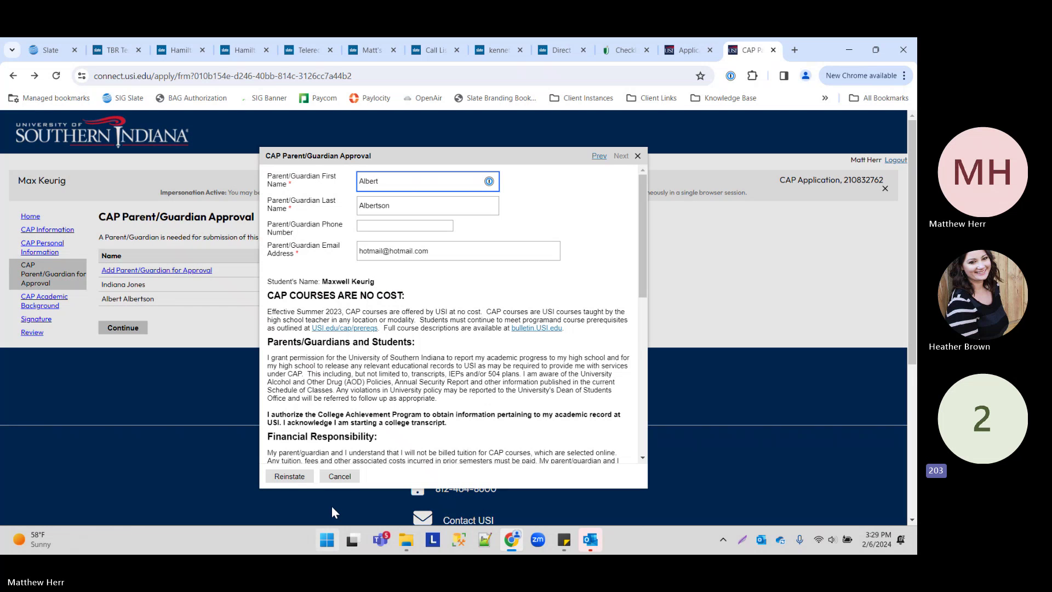
pyautogui.click(289, 476)
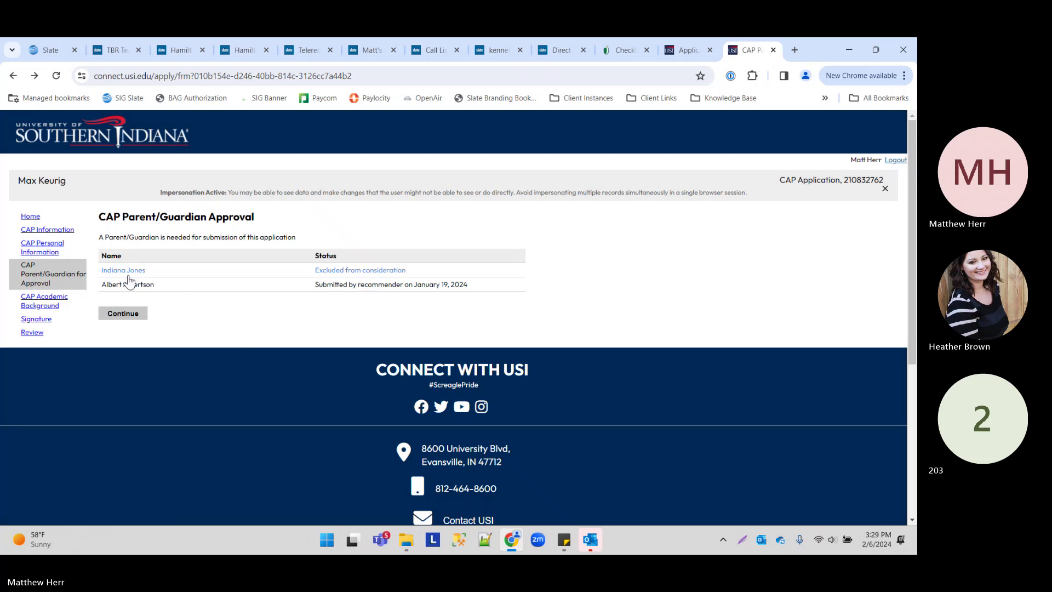
# - Review the options offered in each of the two parent/guardian approval entries, closing both without changes
pyautogui.click(131, 273)
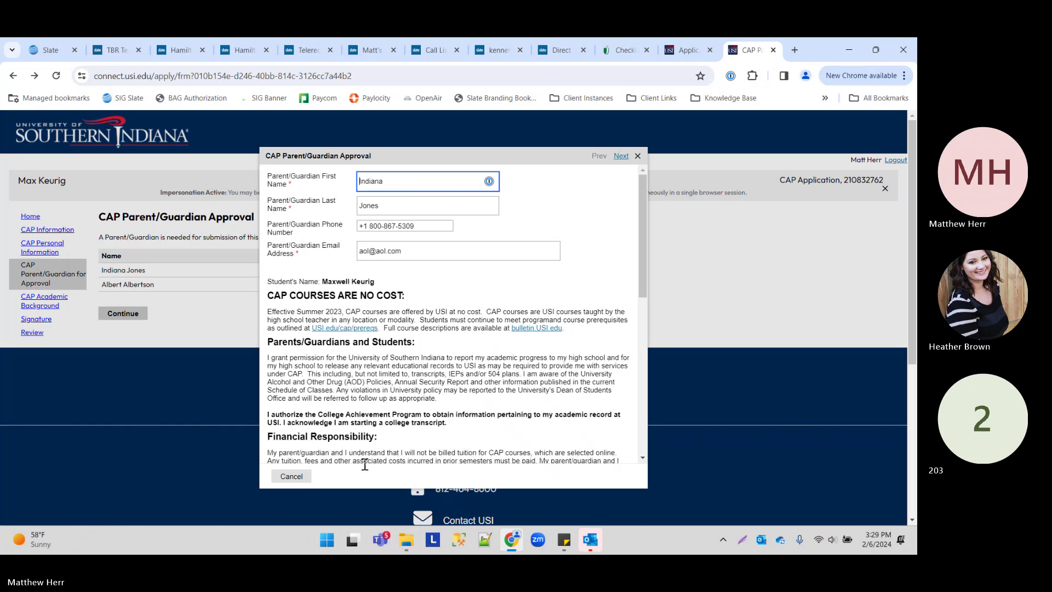
pyautogui.click(291, 476)
pyautogui.click(208, 284)
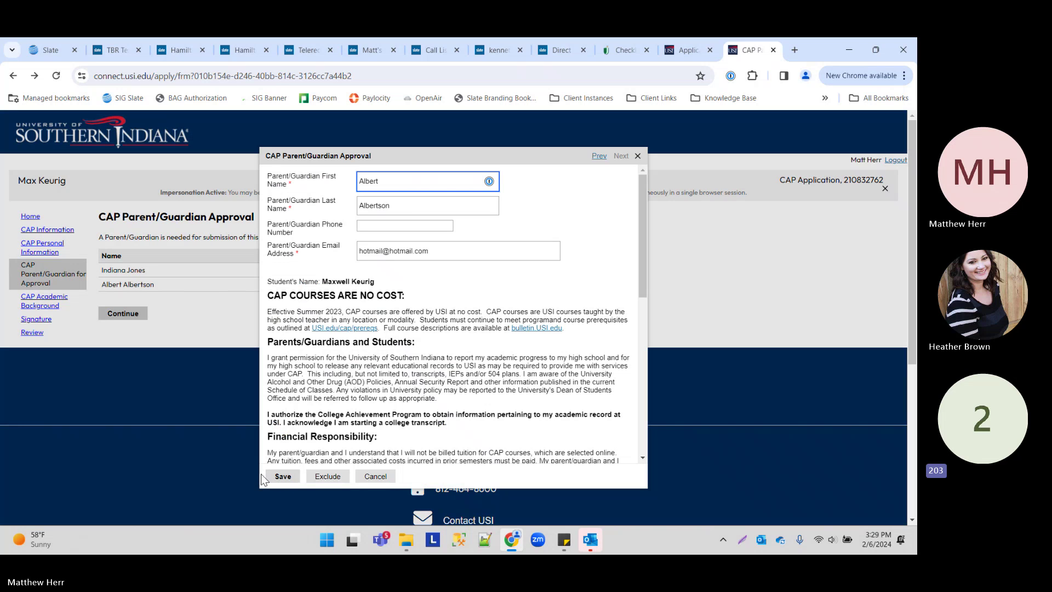
pyautogui.click(390, 476)
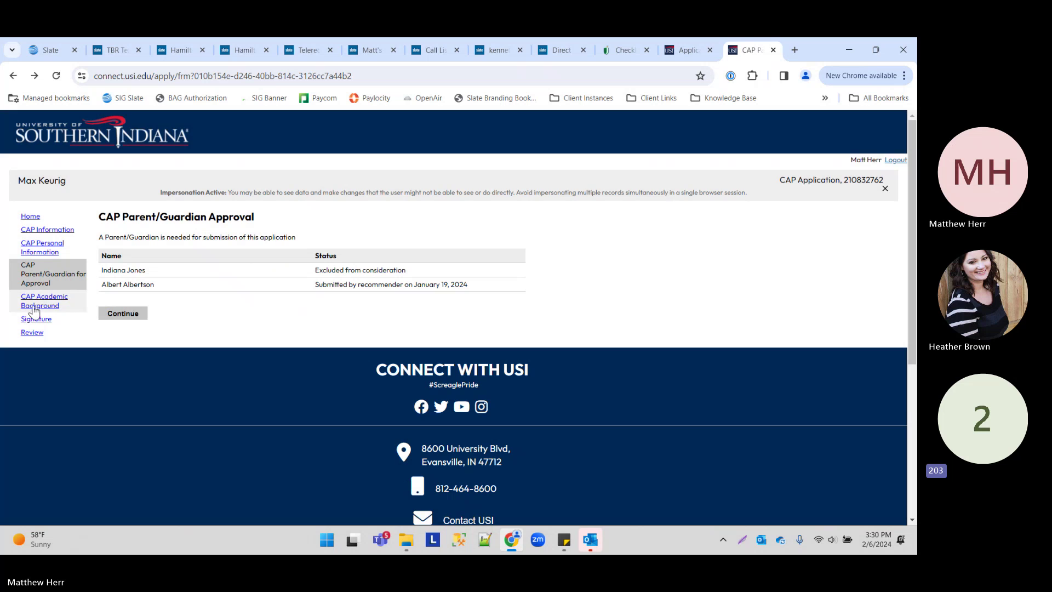
# - Leave the impersonated application and open Application Rounds by searching the database tools for "round"
pyautogui.click(13, 77)
pyautogui.click(13, 77)
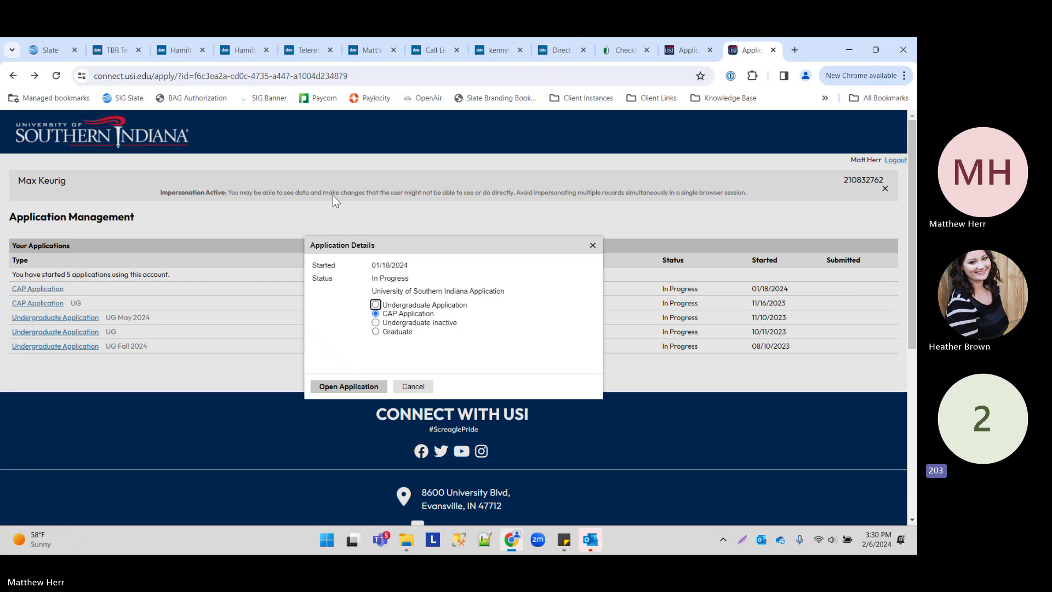
pyautogui.click(13, 76)
pyautogui.moveTo(486, 138)
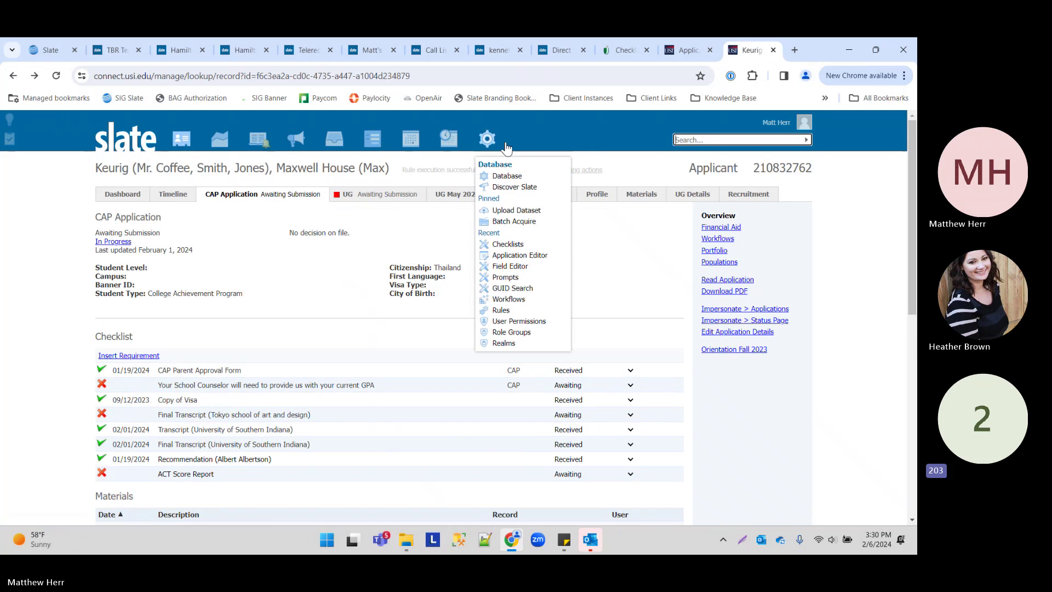
pyautogui.click(496, 221)
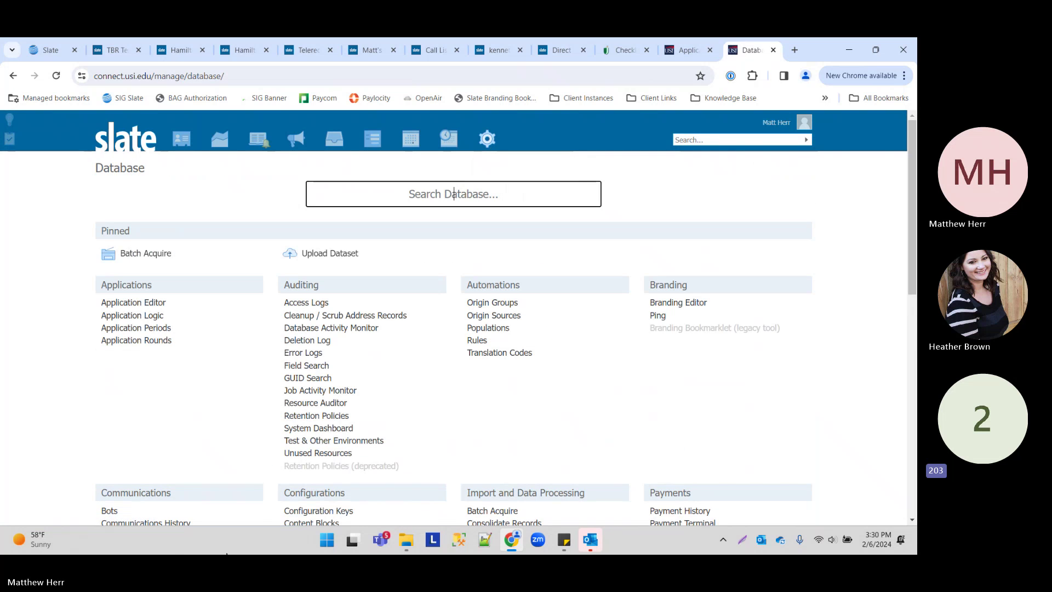
pyautogui.write('round')
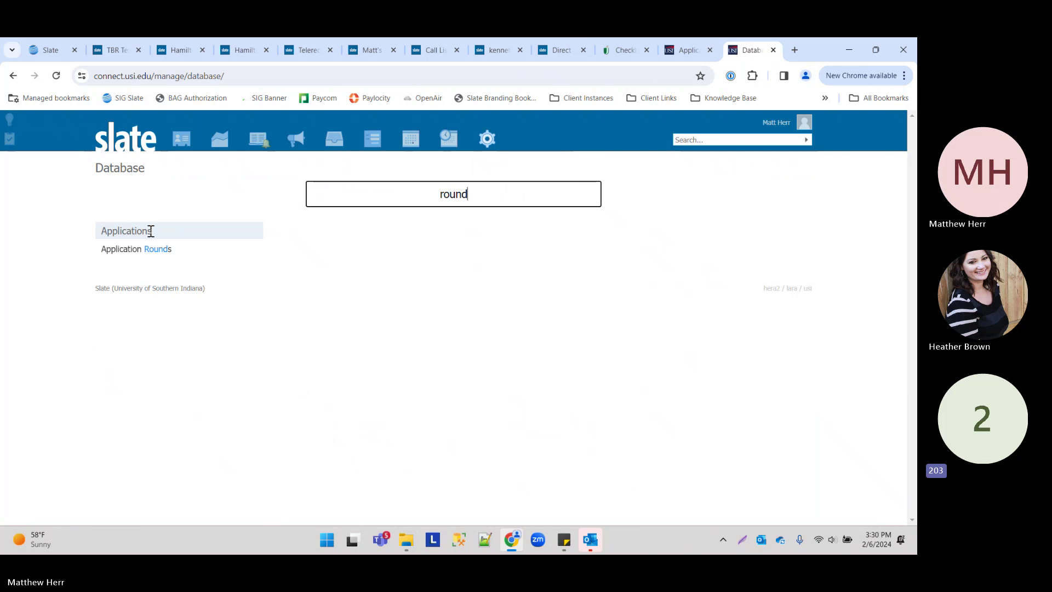
pyautogui.click(145, 250)
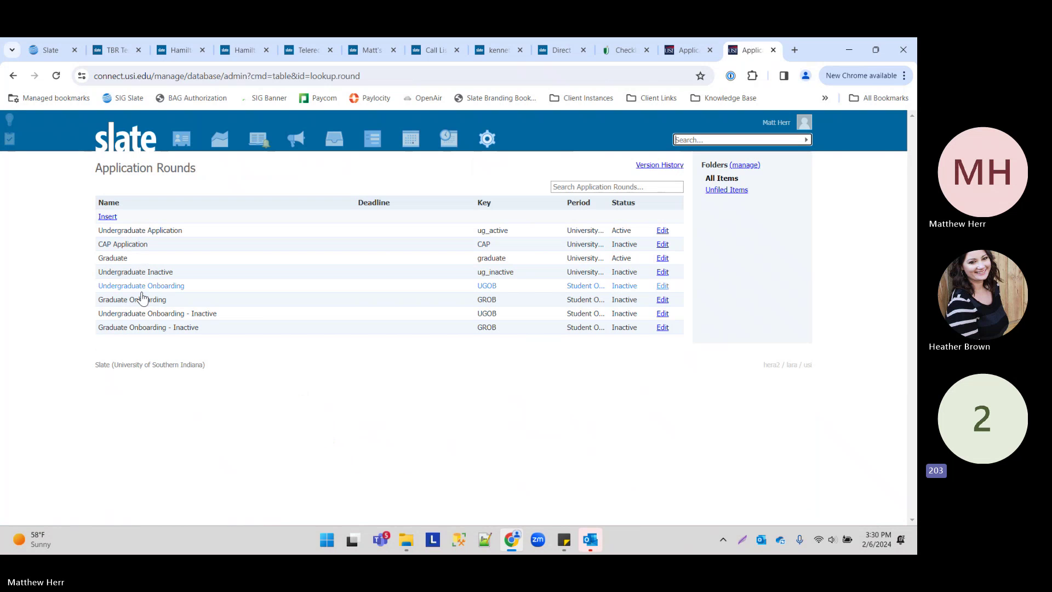
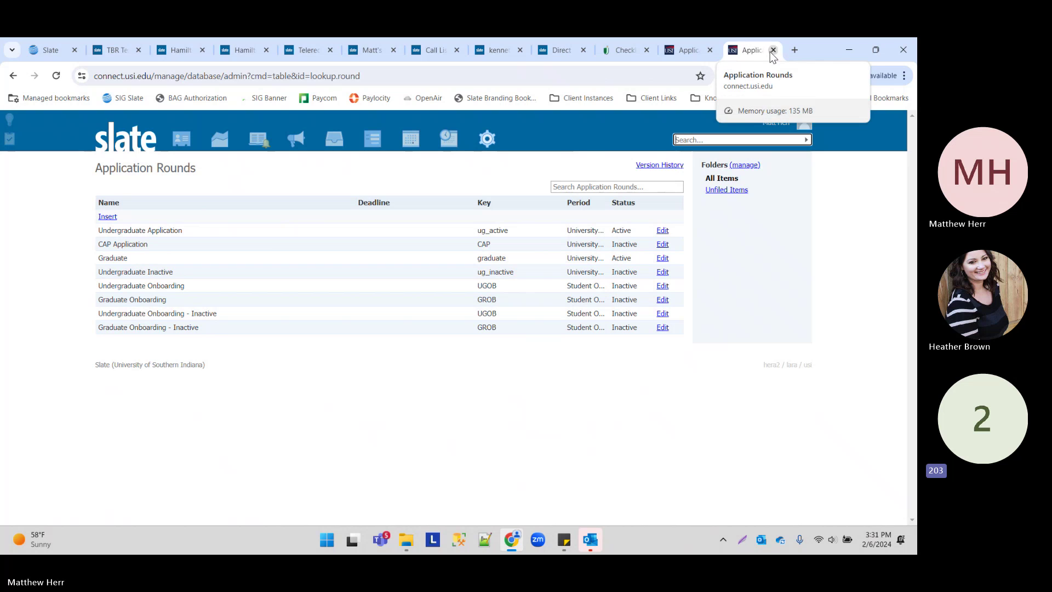
# - Close the two University of Southern Indiana Slate tabs and return to Jackson State Community College's Checklists page
pyautogui.click(772, 51)
pyautogui.click(773, 50)
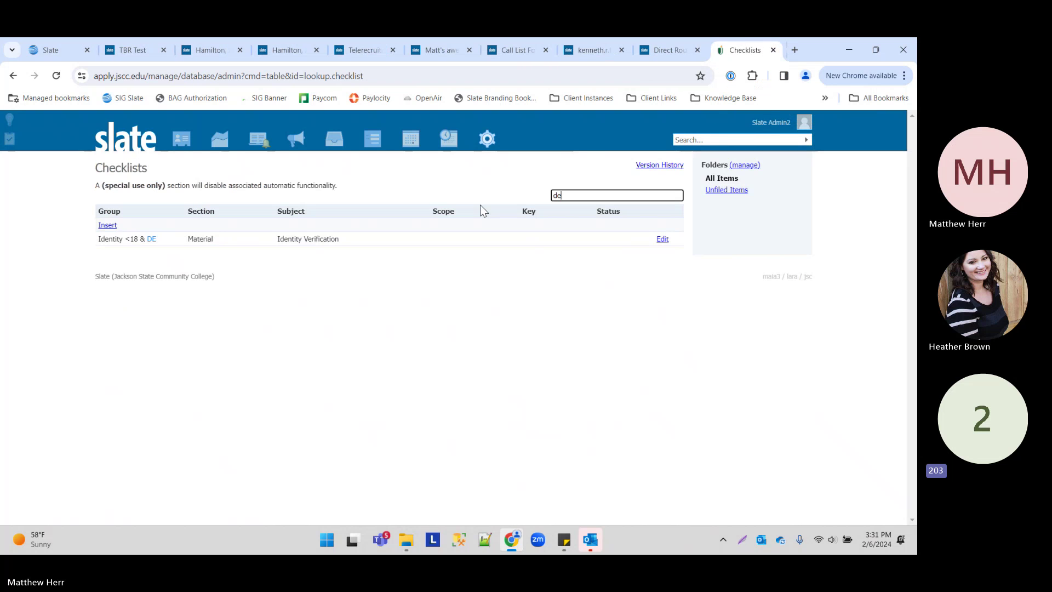
pyautogui.click(58, 207)
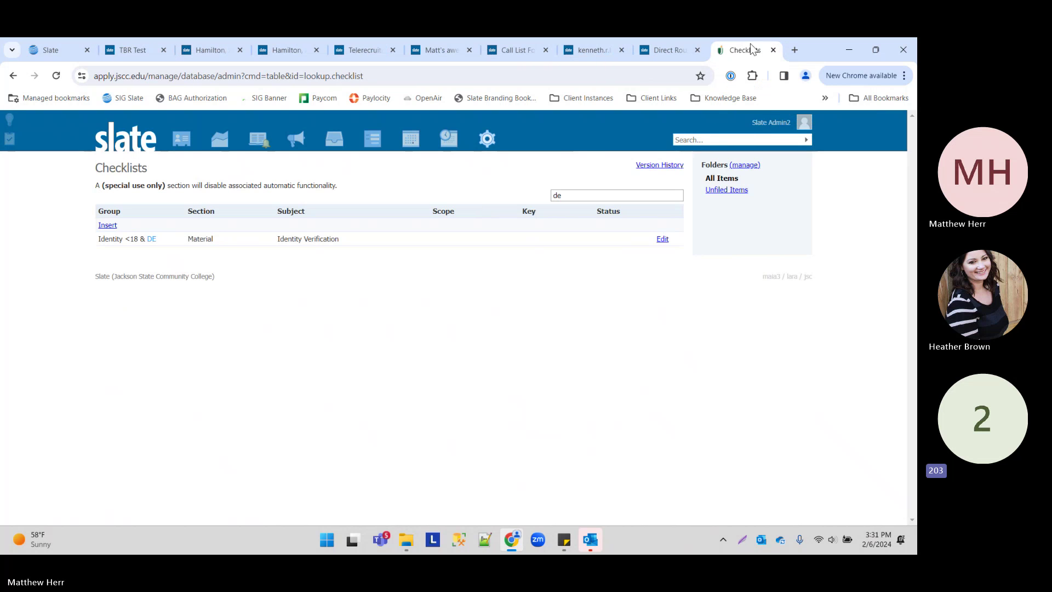
# - Open the /apply/ configuration in the Application Editor and start adding a new link to its menu
pyautogui.moveTo(487, 138)
pyautogui.click(494, 171)
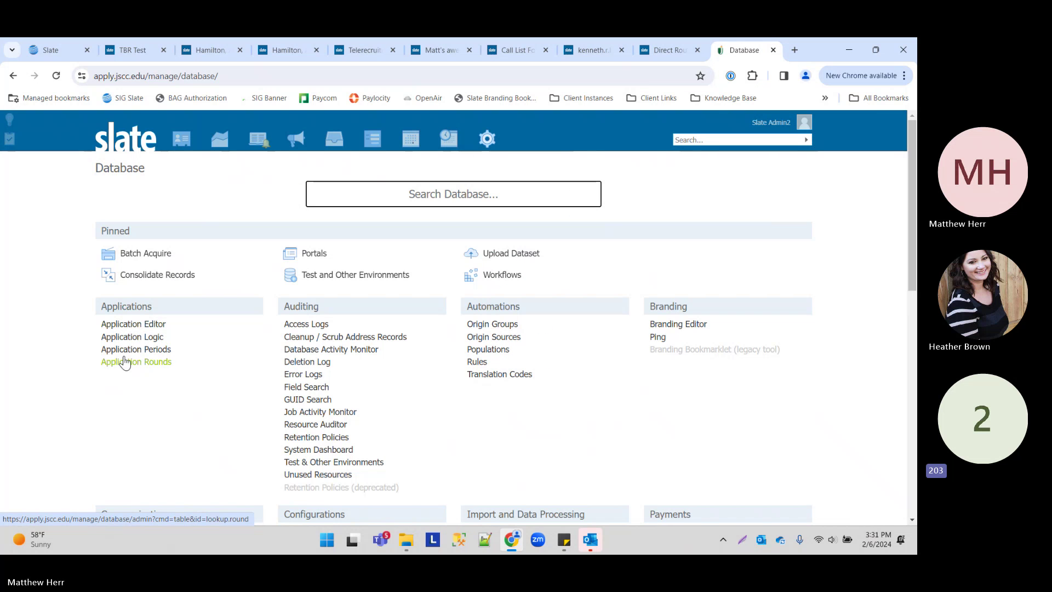
pyautogui.click(132, 325)
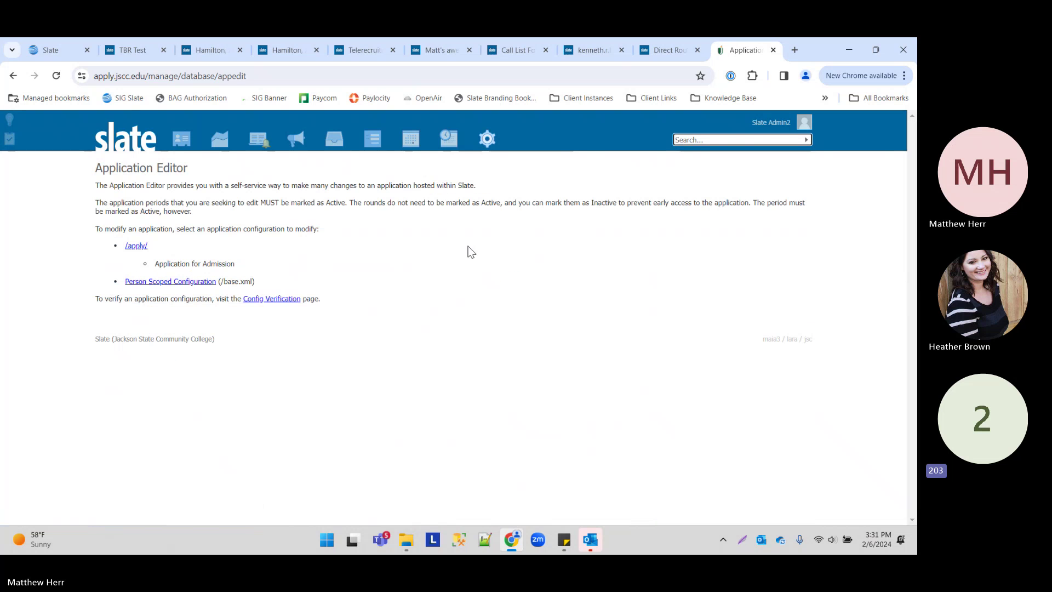
pyautogui.click(135, 246)
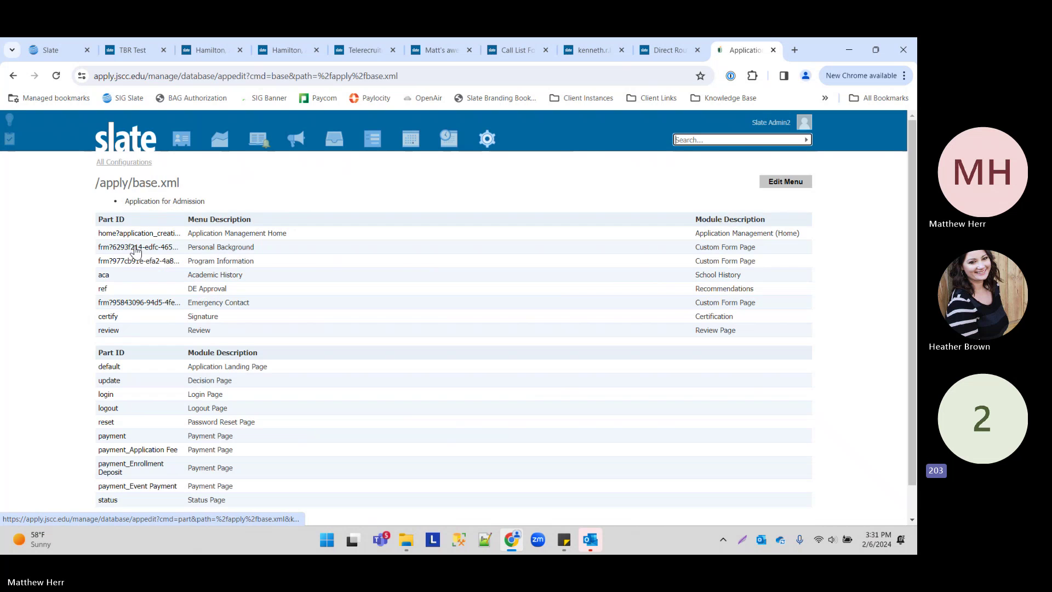
pyautogui.click(793, 184)
pyautogui.click(360, 203)
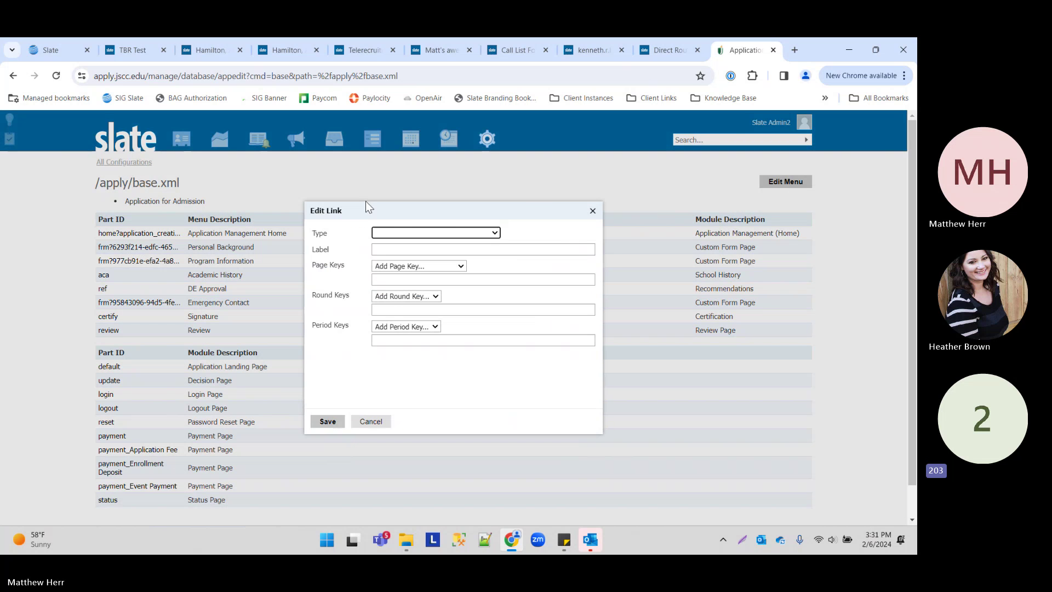
# - Set the new menu link's type to Custom Form Page and its subtype to 01 Personal Background
pyautogui.click(443, 233)
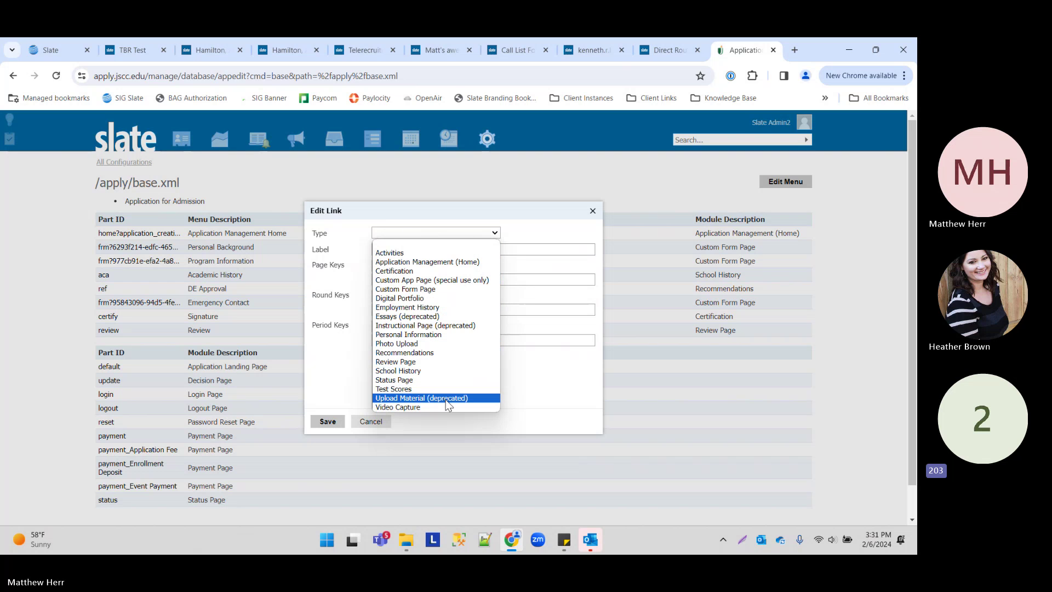
pyautogui.click(421, 290)
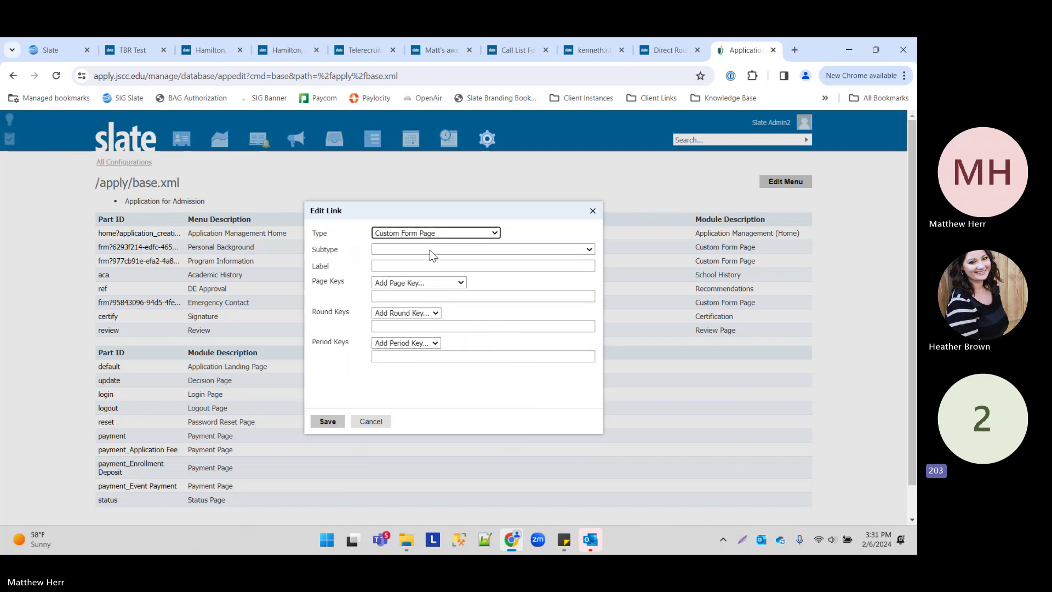
pyautogui.click(430, 250)
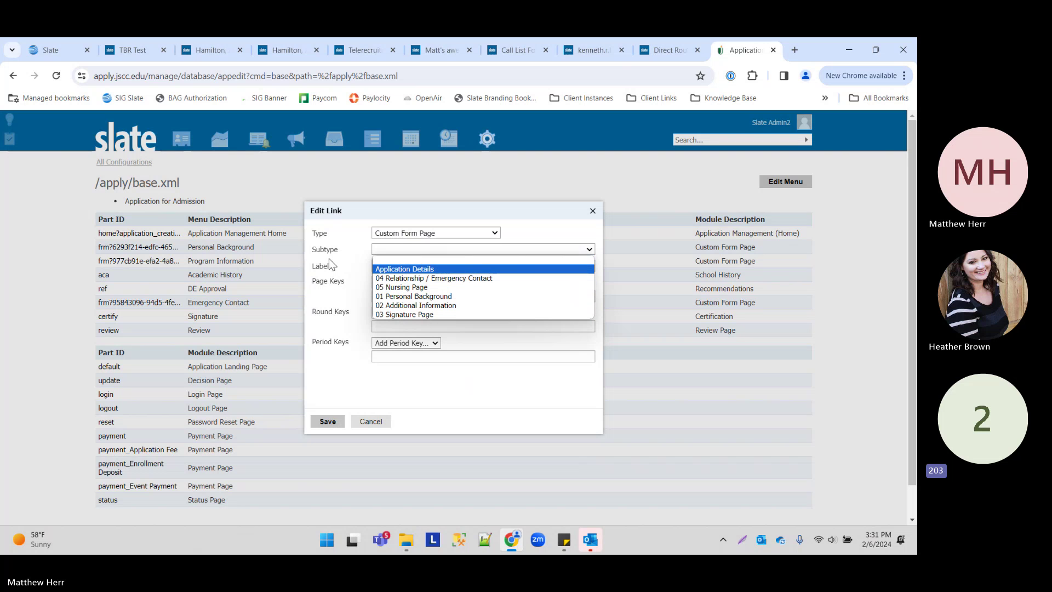
pyautogui.click(337, 280)
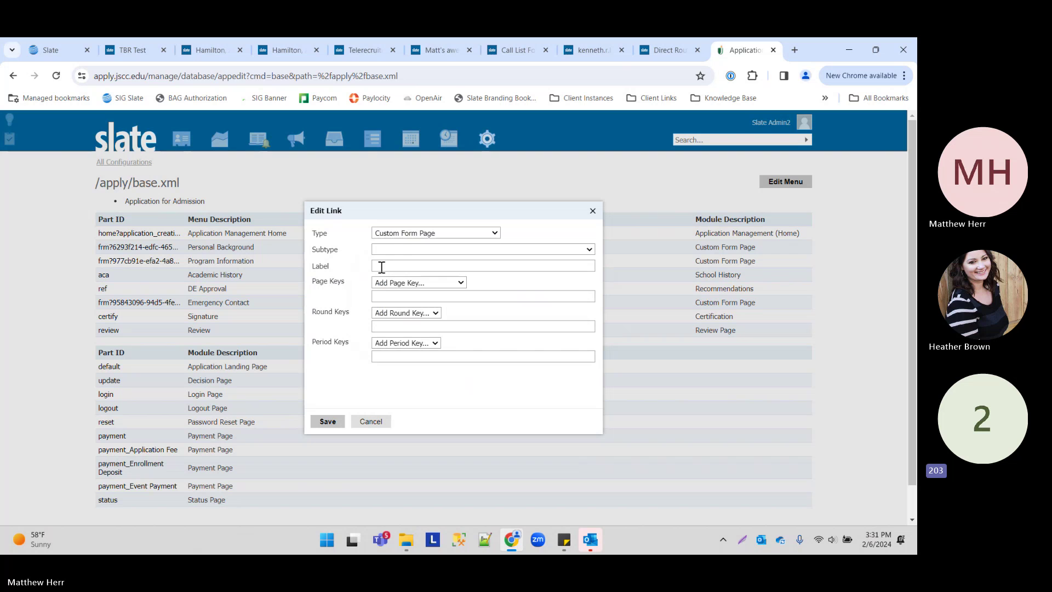
pyautogui.click(379, 266)
pyautogui.click(415, 248)
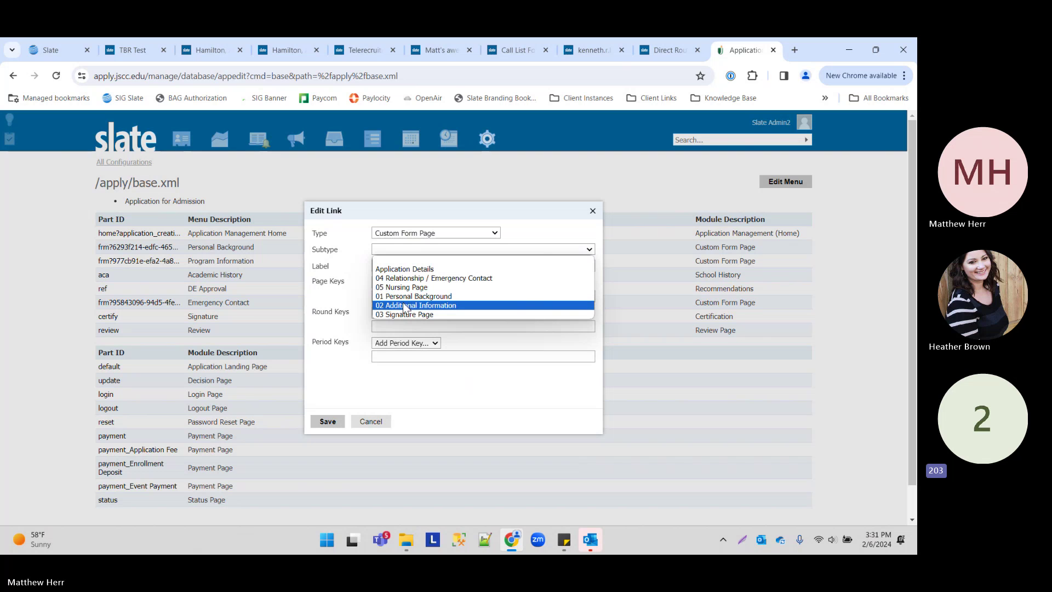
pyautogui.click(406, 297)
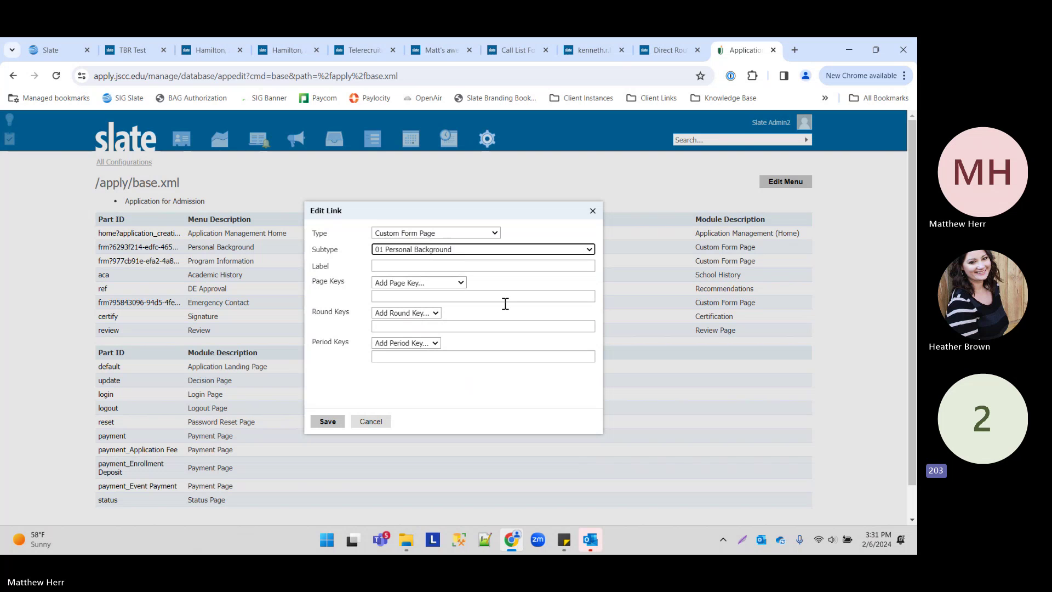
# - Switch the new menu link's subtype to 05 Nursing Page, leaving its label empty
pyautogui.click(389, 266)
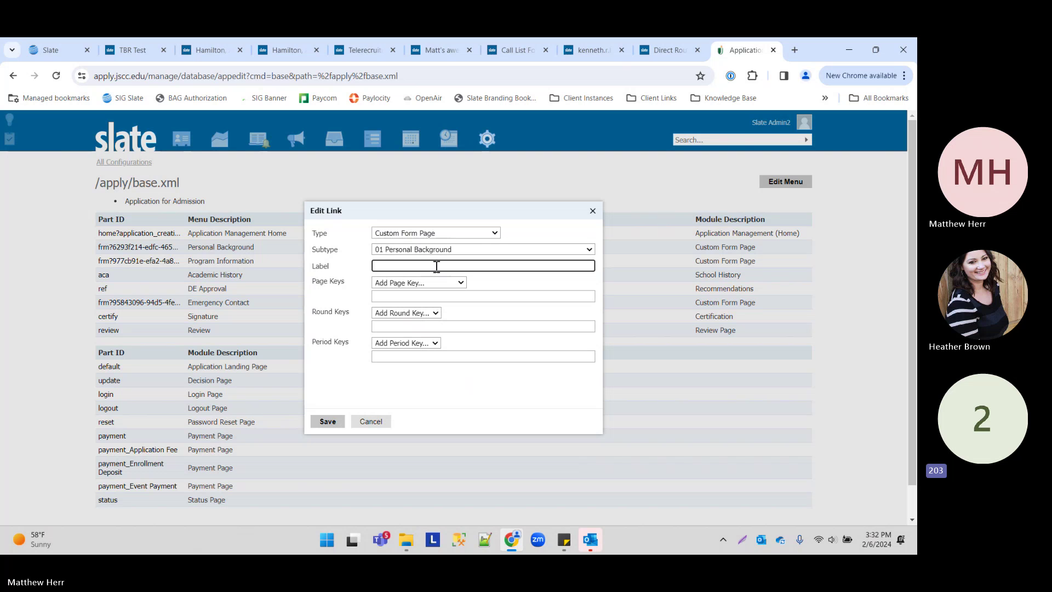
pyautogui.moveTo(312, 281); pyautogui.dragTo(345, 282)
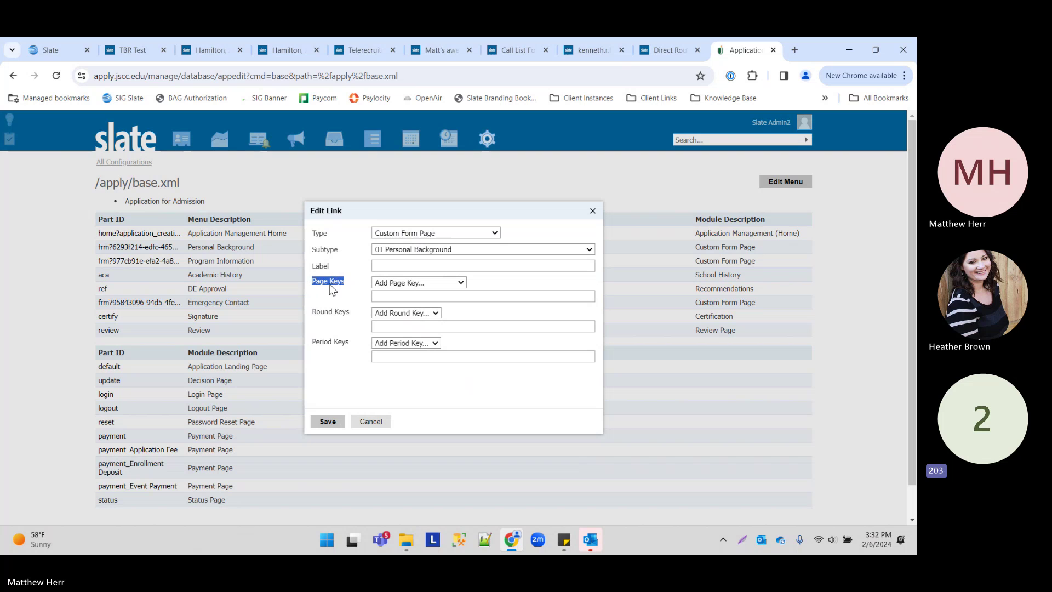
pyautogui.click(410, 252)
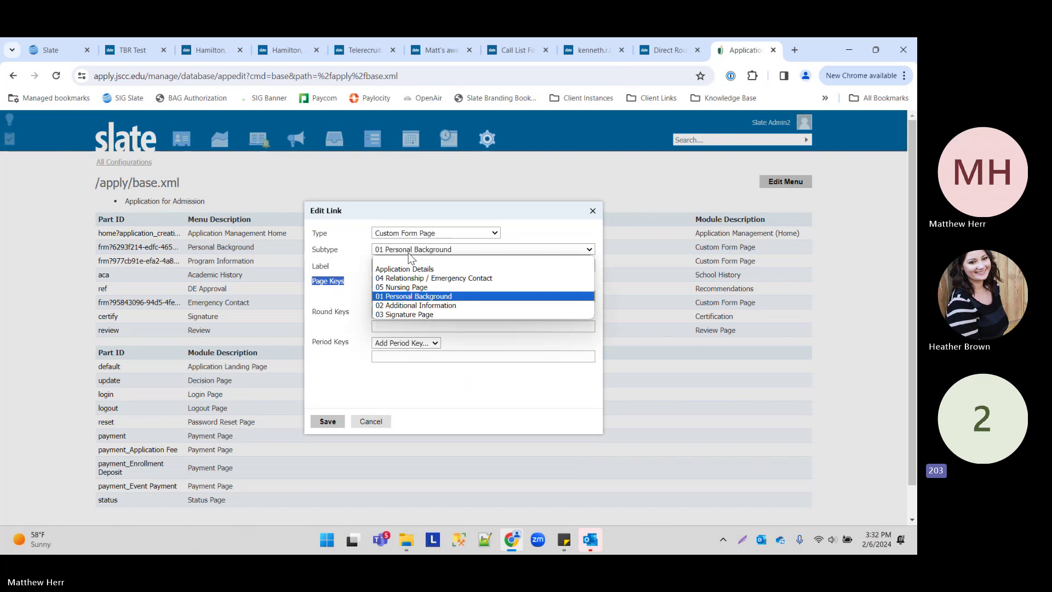
pyautogui.click(401, 287)
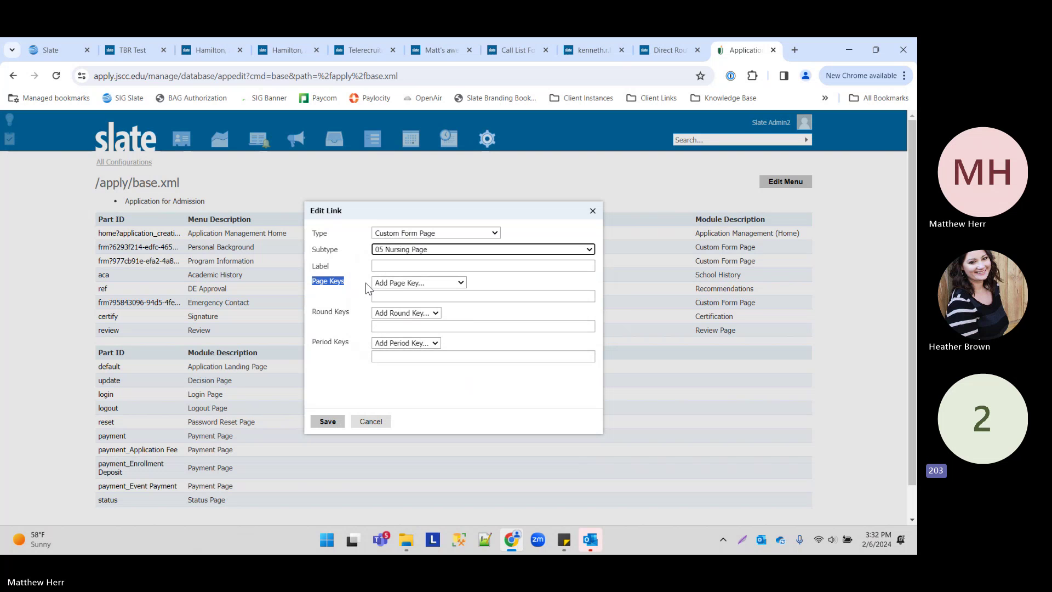
# - Switch to the clean Slate training environment and start a new record in Application Logic
pyautogui.click(667, 44)
pyautogui.click(597, 49)
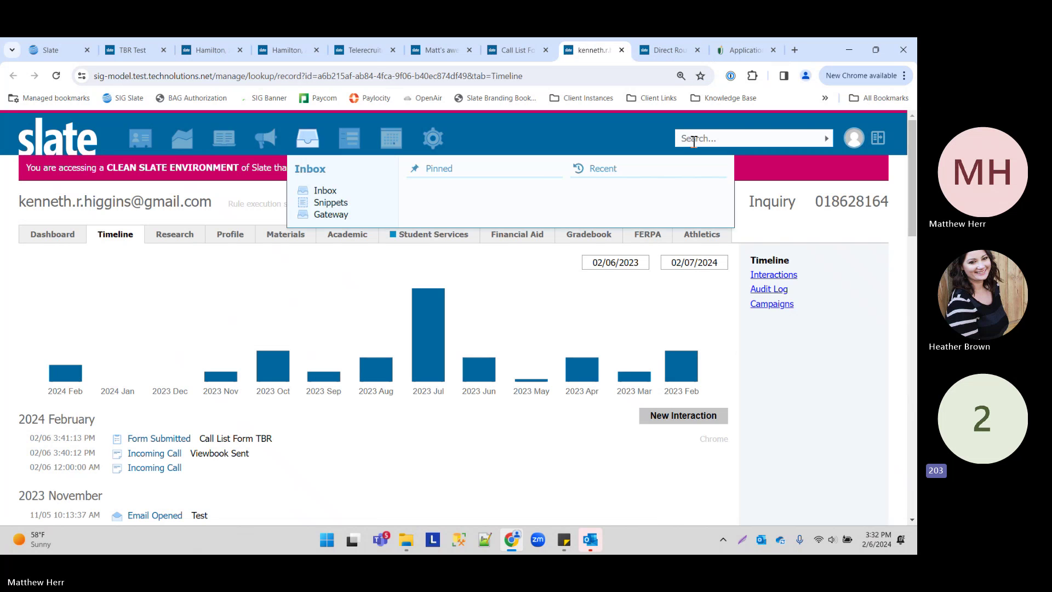
pyautogui.click(437, 138)
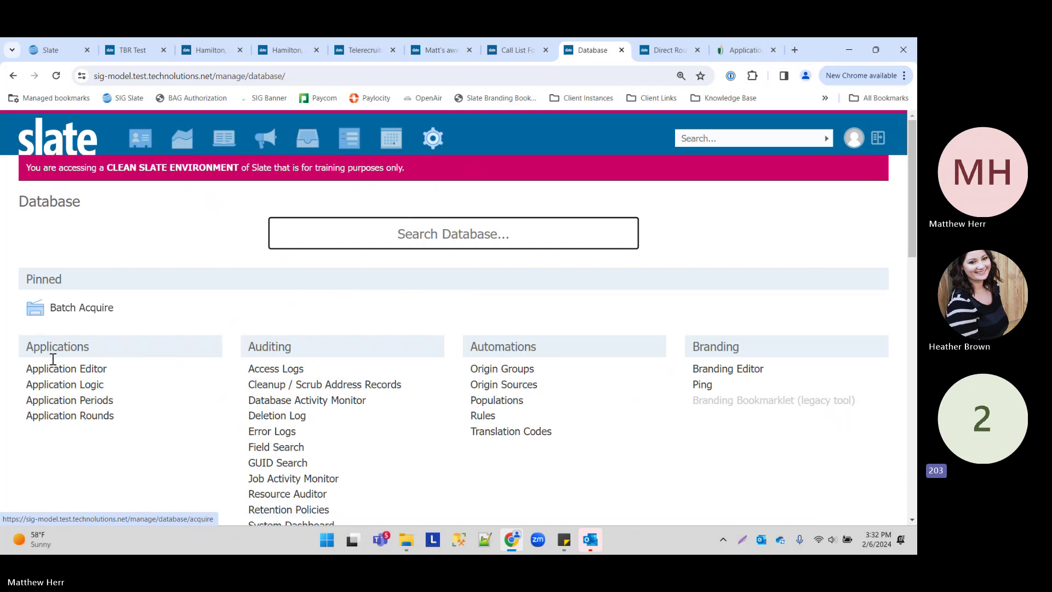
pyautogui.click(64, 384)
pyautogui.click(35, 262)
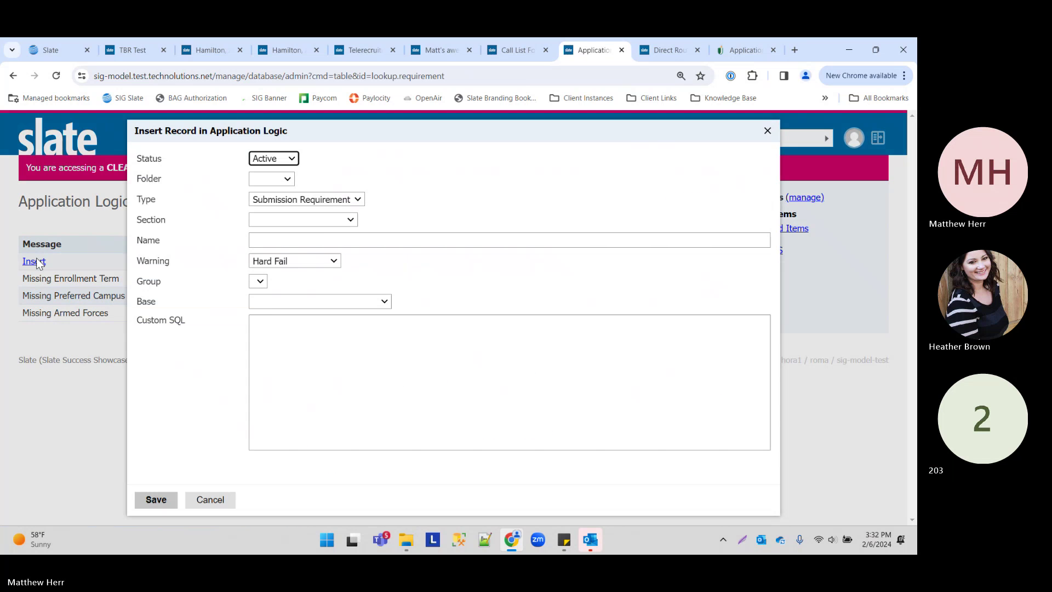
# - Set the logic record's type to Group / Page Key, name to "Show Nursing Pagre" and base to Configurable Joins - Application
pyautogui.click(316, 220)
pyautogui.click(328, 202)
pyautogui.click(327, 202)
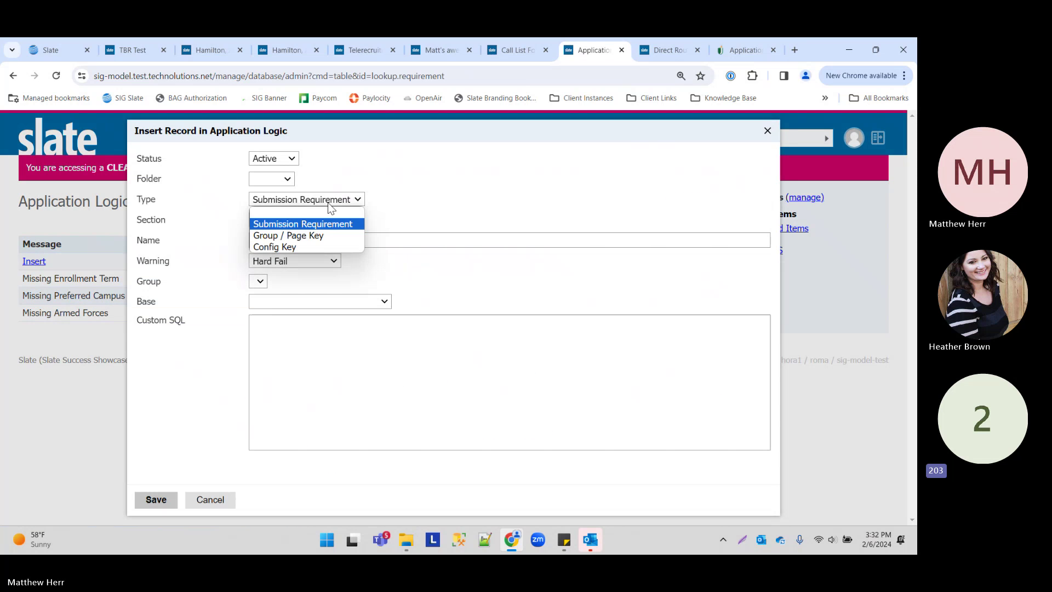
pyautogui.click(300, 235)
pyautogui.click(299, 219)
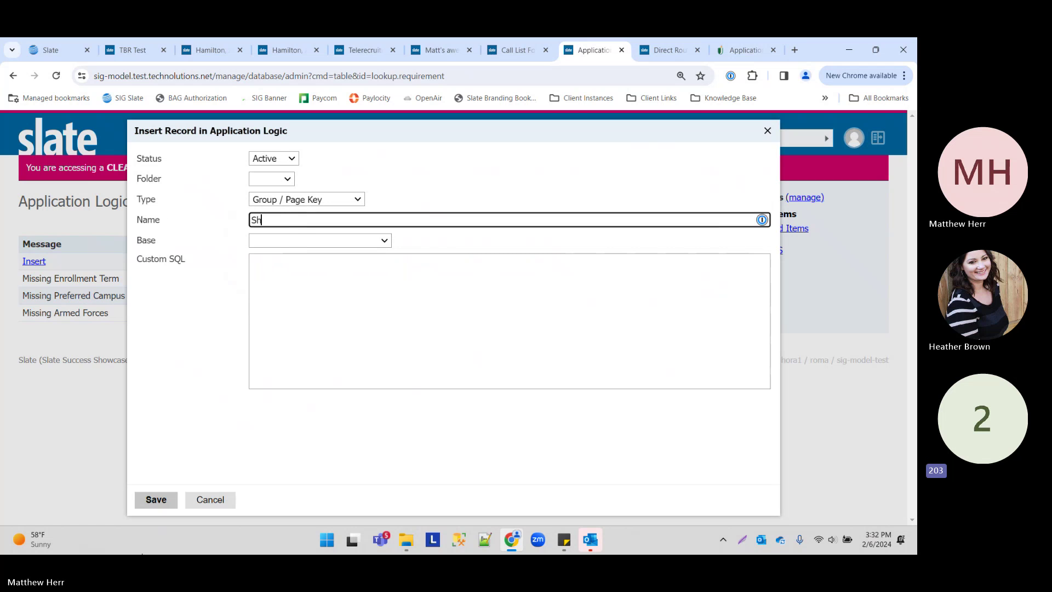
pyautogui.write('Show Nudsing Pagre')
pyautogui.click(375, 240)
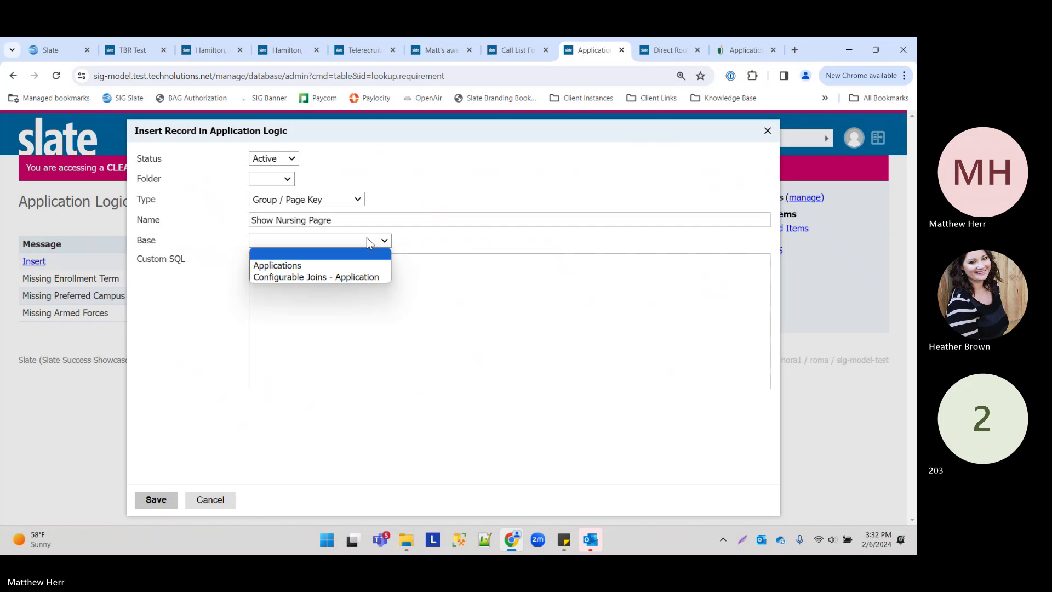
pyautogui.click(351, 277)
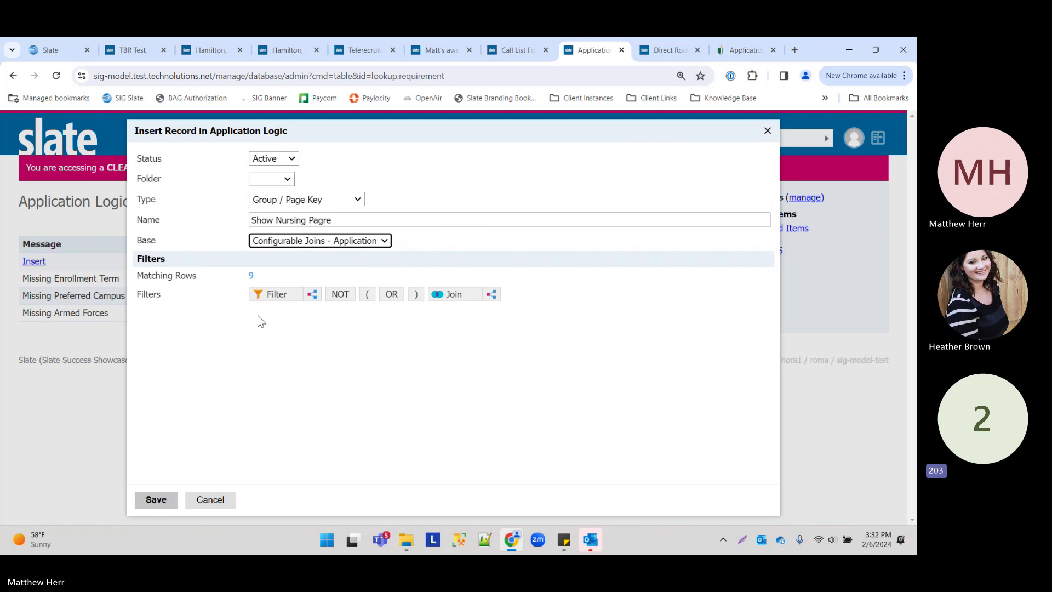
# - Review the filters available for the page key, add none, and discard the new Application Logic record
pyautogui.click(274, 296)
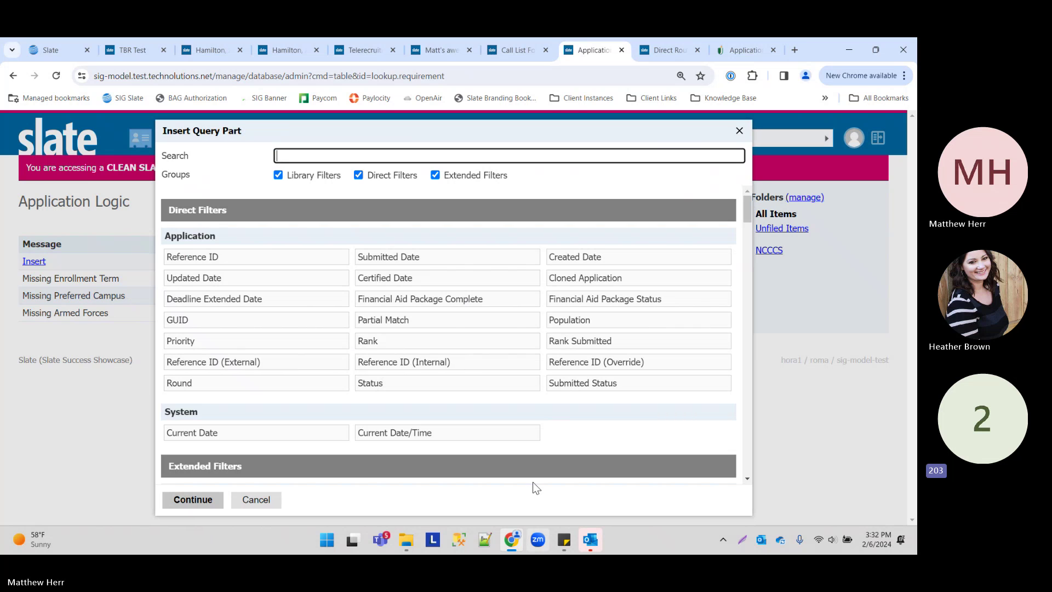
pyautogui.click(277, 500)
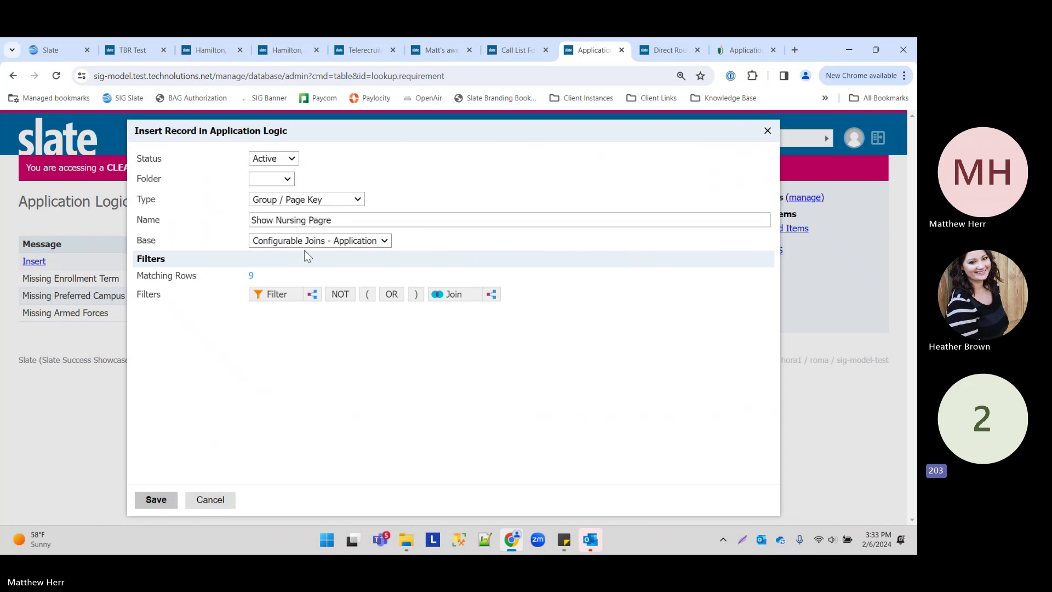
pyautogui.click(209, 500)
# - Return to Jackson State's new menu link, enter the page keys "nurs, app, abc, defg" as an example, and clear them
pyautogui.click(674, 50)
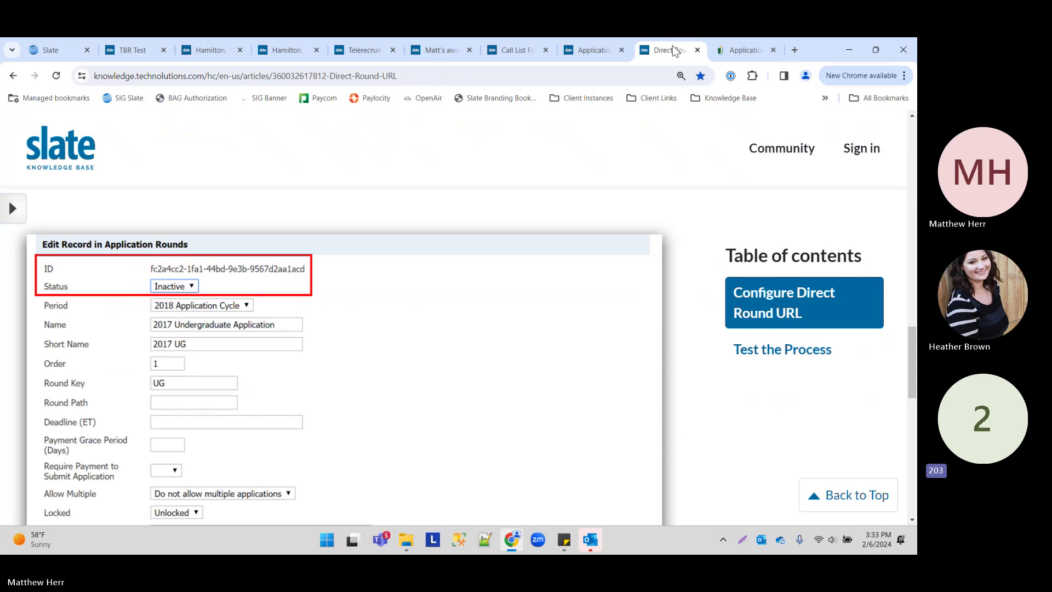
pyautogui.click(736, 49)
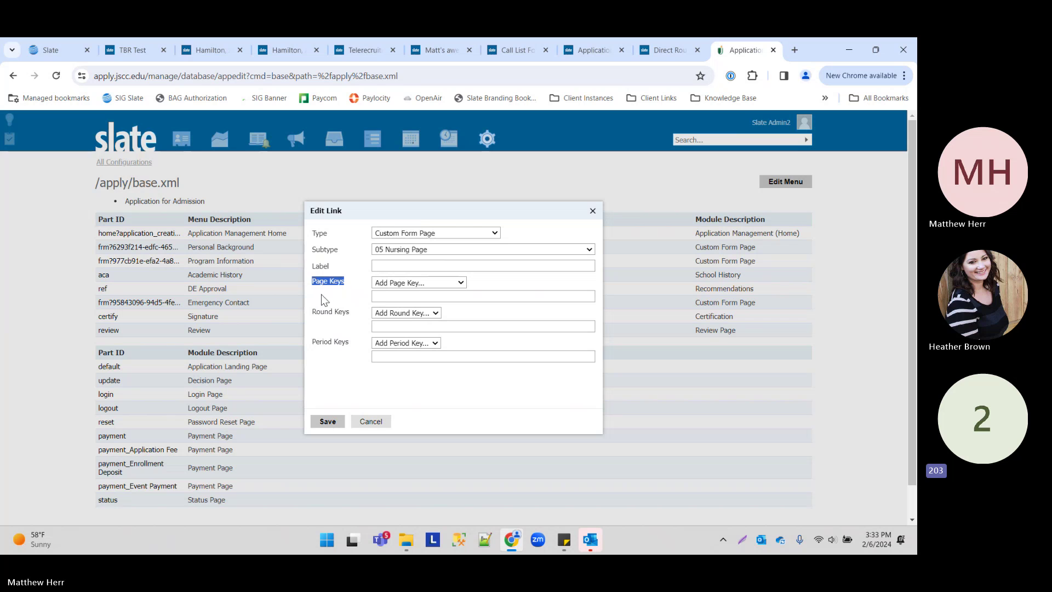
pyautogui.click(390, 296)
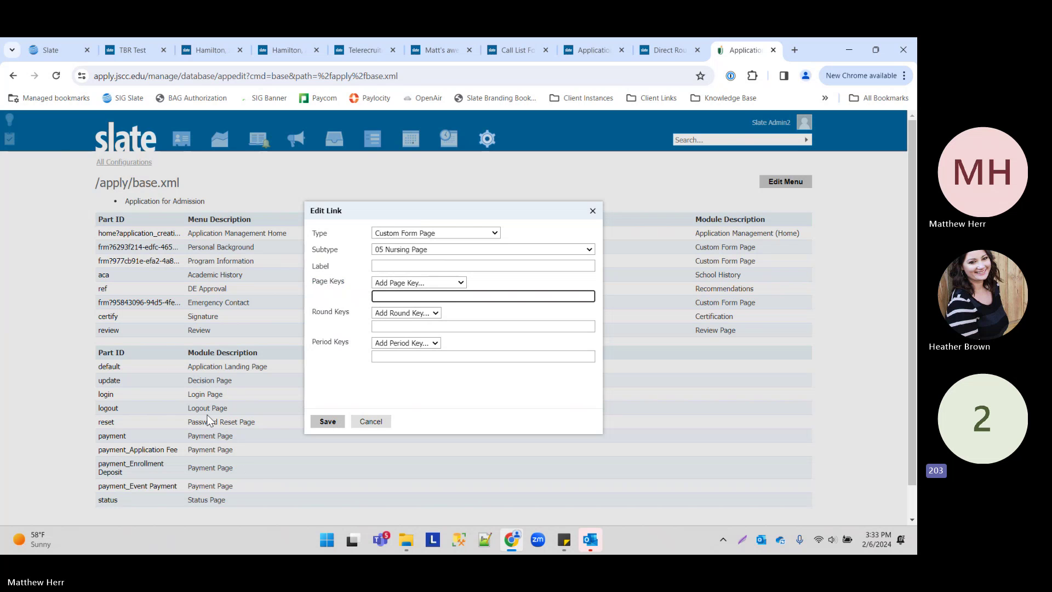
pyautogui.write('nurs, app, abc, defg')
pyautogui.moveTo(445, 296); pyautogui.dragTo(329, 288)
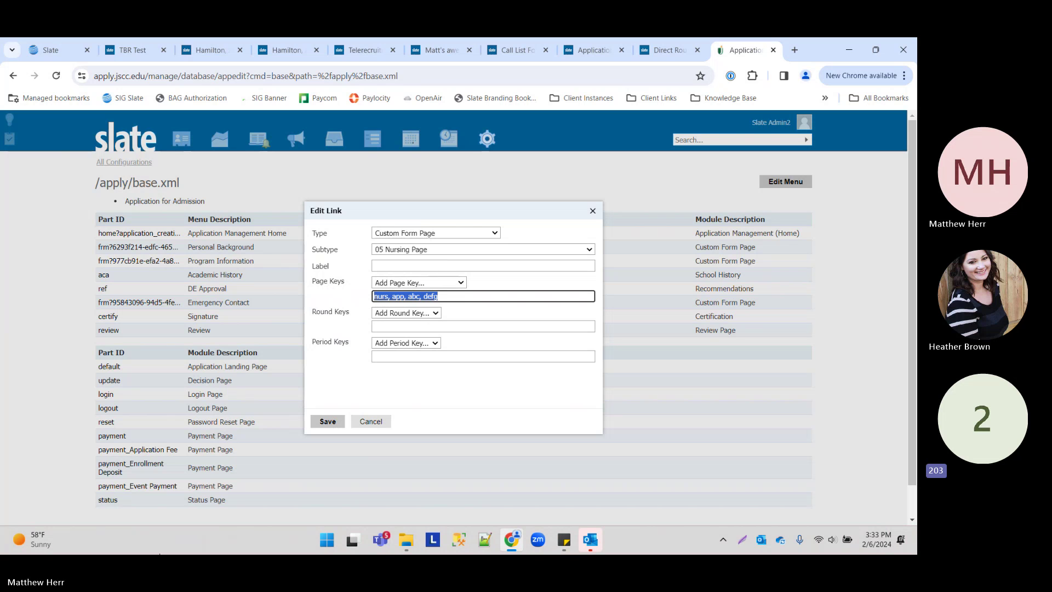
pyautogui.press('BackSpace')
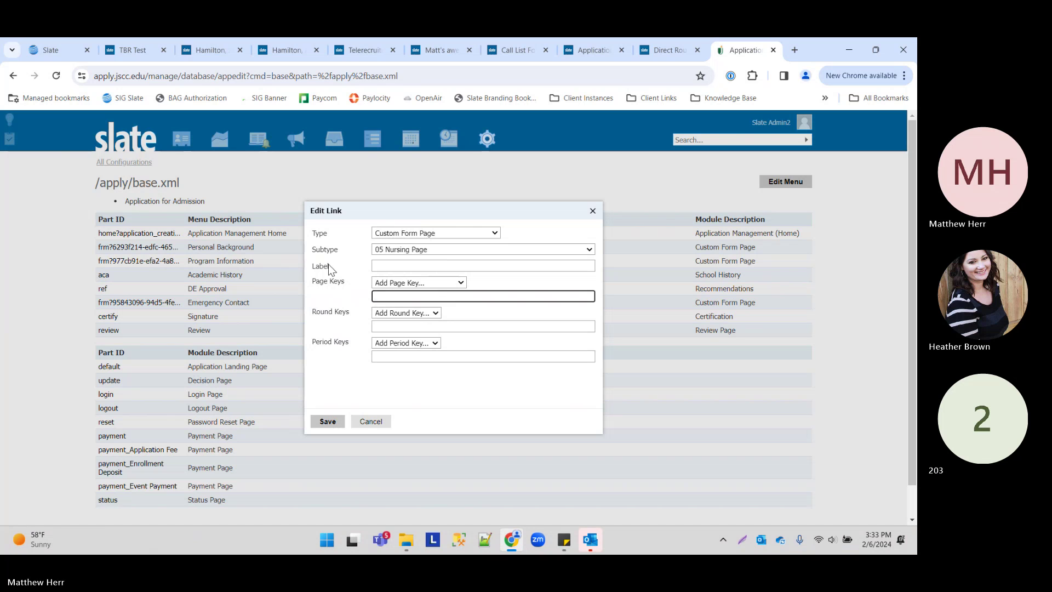
# - Check the round keys offered for the new link, and discard both the link and the menu edit
pyautogui.click(336, 313)
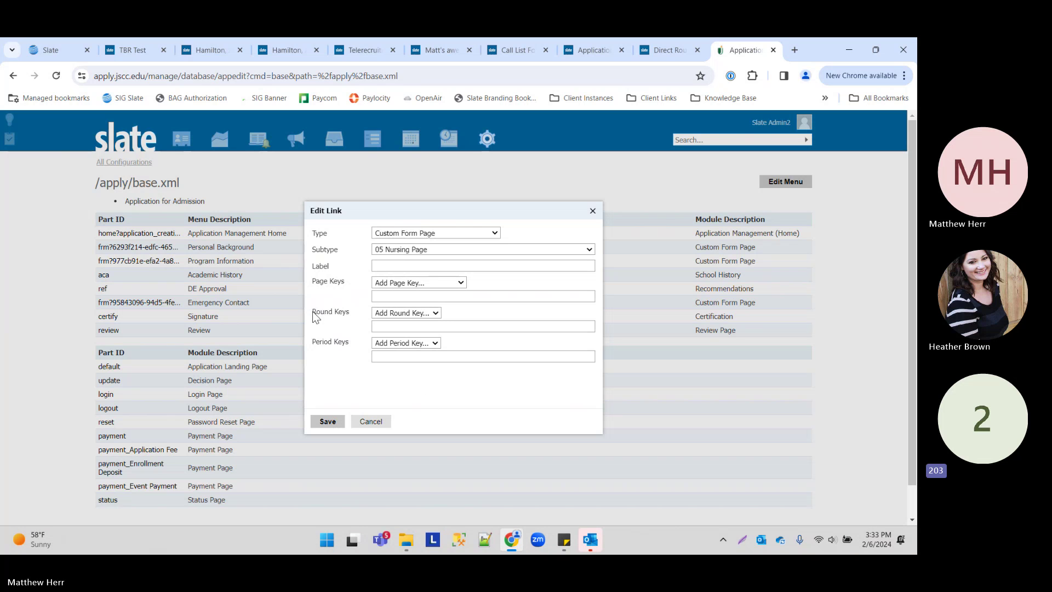
pyautogui.moveTo(312, 312); pyautogui.dragTo(366, 314)
pyautogui.click(407, 313)
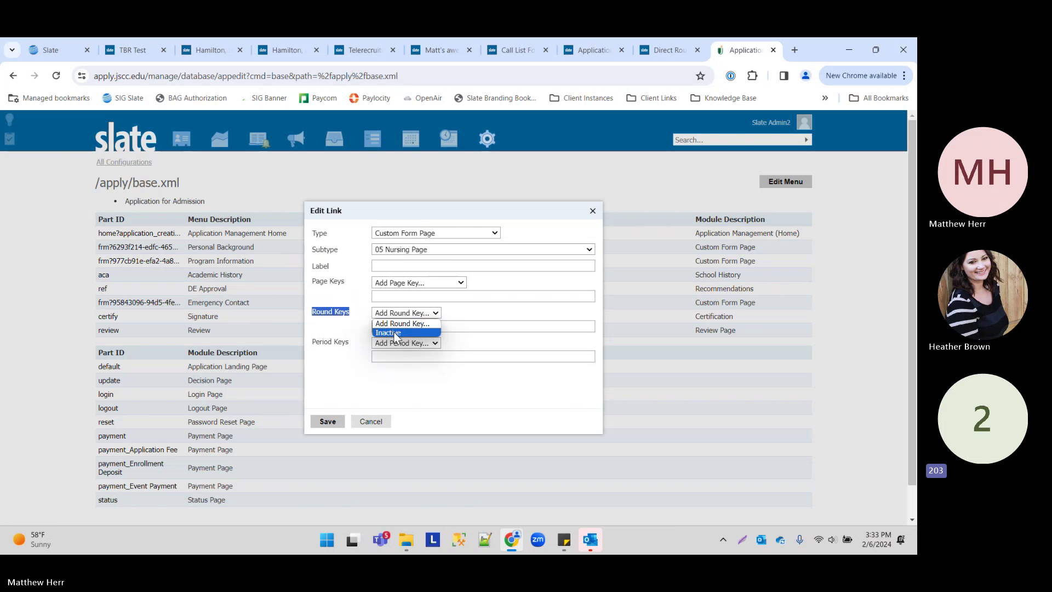
pyautogui.click(337, 318)
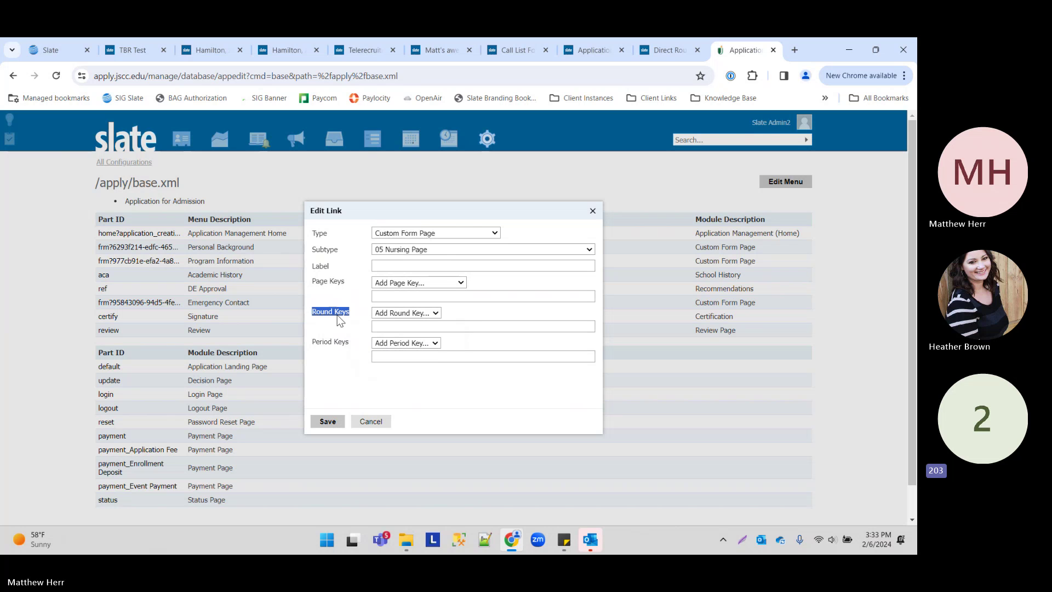
pyautogui.click(382, 424)
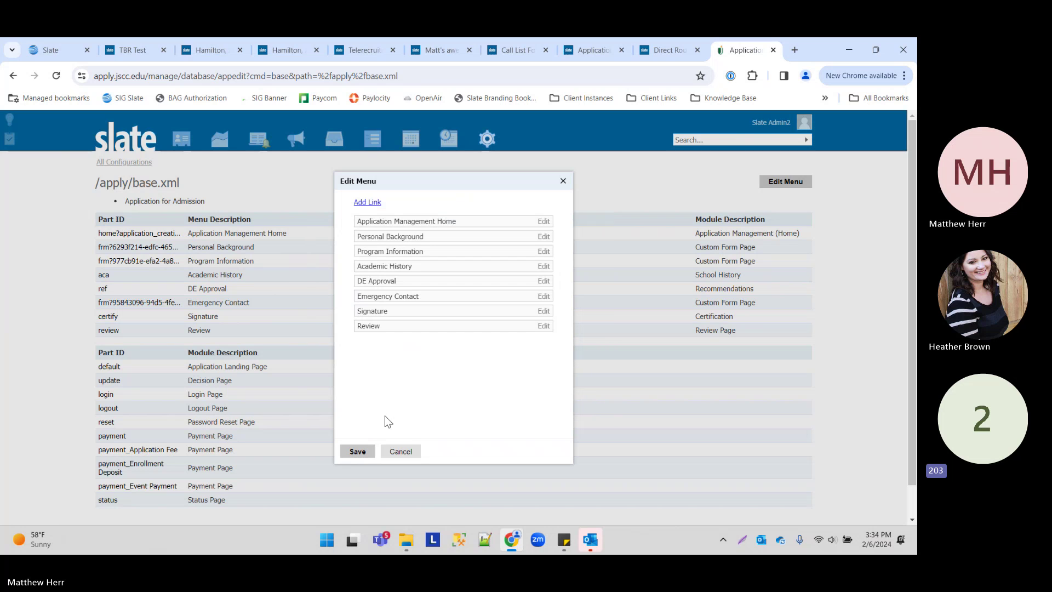
pyautogui.click(412, 455)
# - Leave the Application for Admission configuration and return to the Database tools page
pyautogui.tripleClick(247, 200)
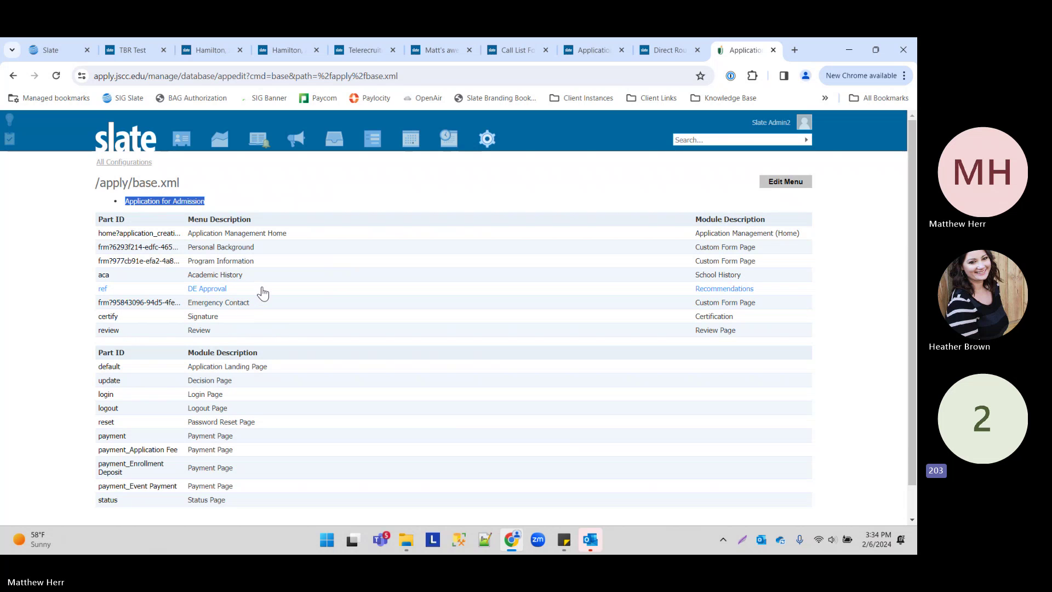
pyautogui.click(260, 199)
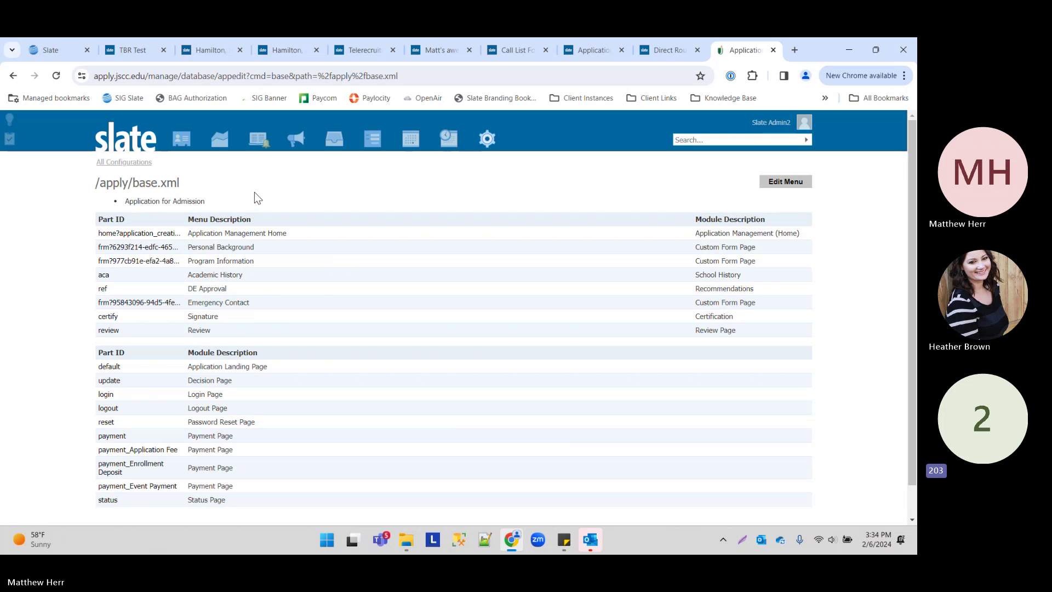
pyautogui.click(488, 141)
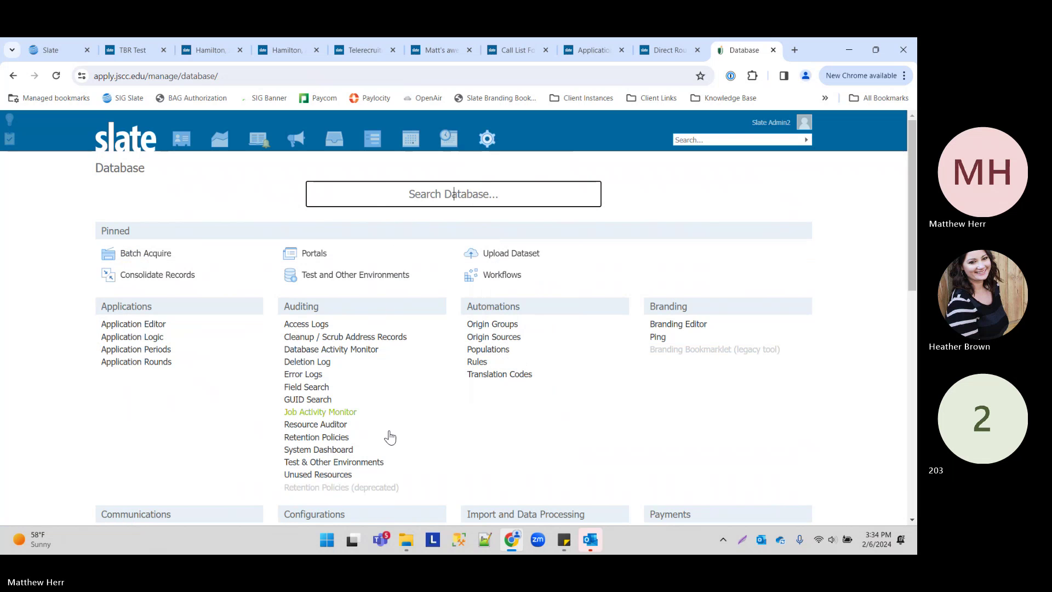
# - Look over the System mailings folder in Jackson State's Deliver area, and close that instance
pyautogui.moveTo(296, 138)
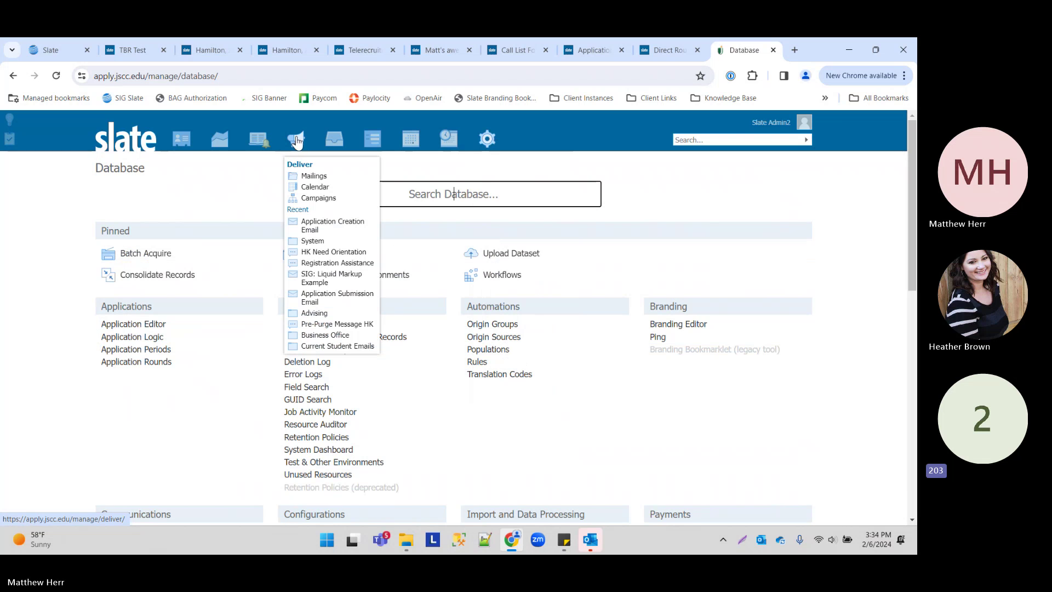
pyautogui.click(312, 240)
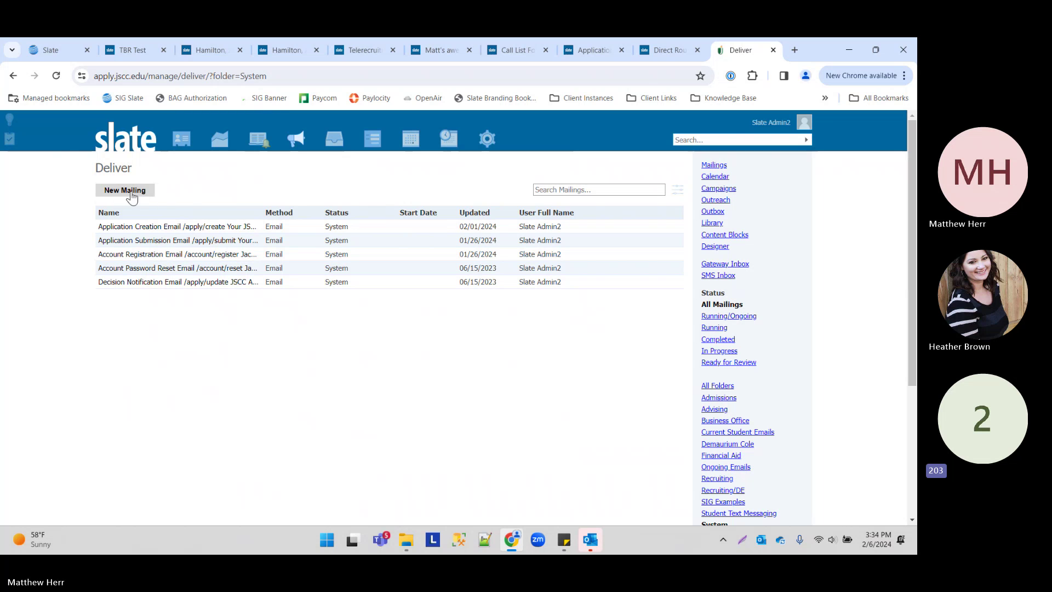
pyautogui.click(773, 50)
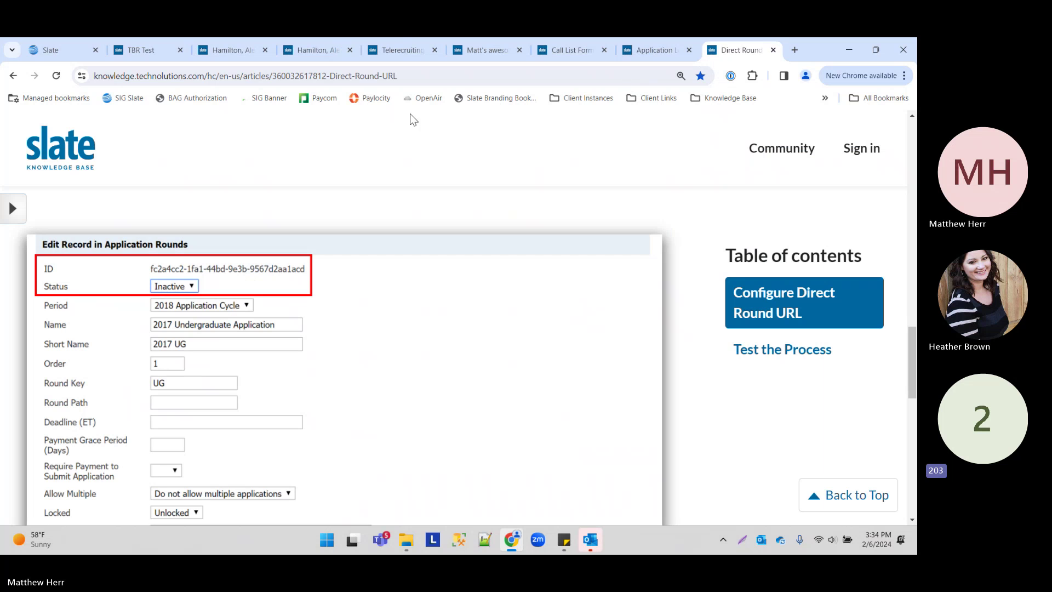
# - Go to Deliver in the training environment, start a new mailing, and review the available delivery methods
pyautogui.click(138, 48)
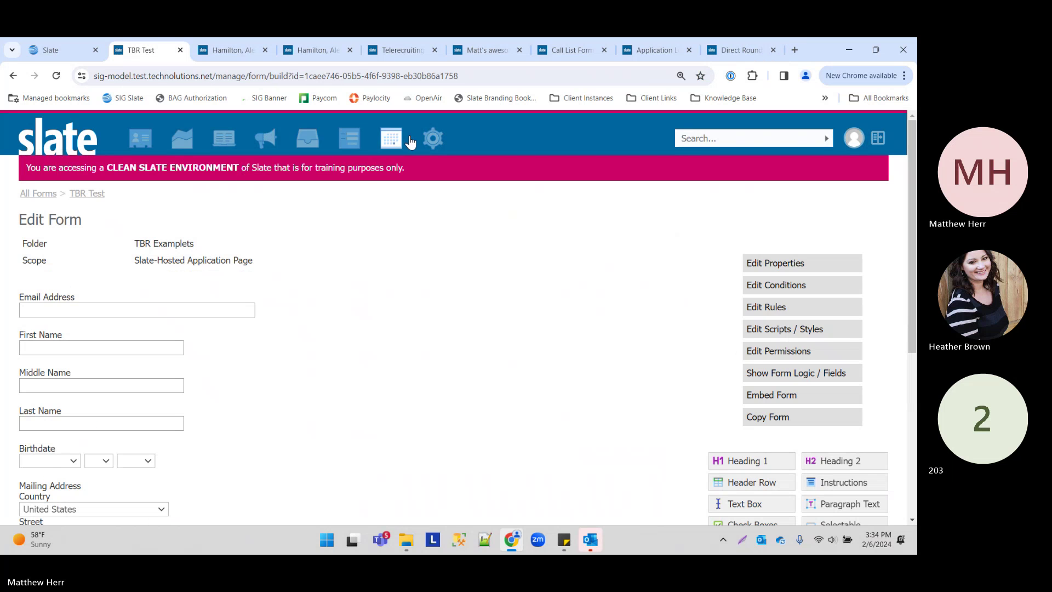
pyautogui.click(263, 143)
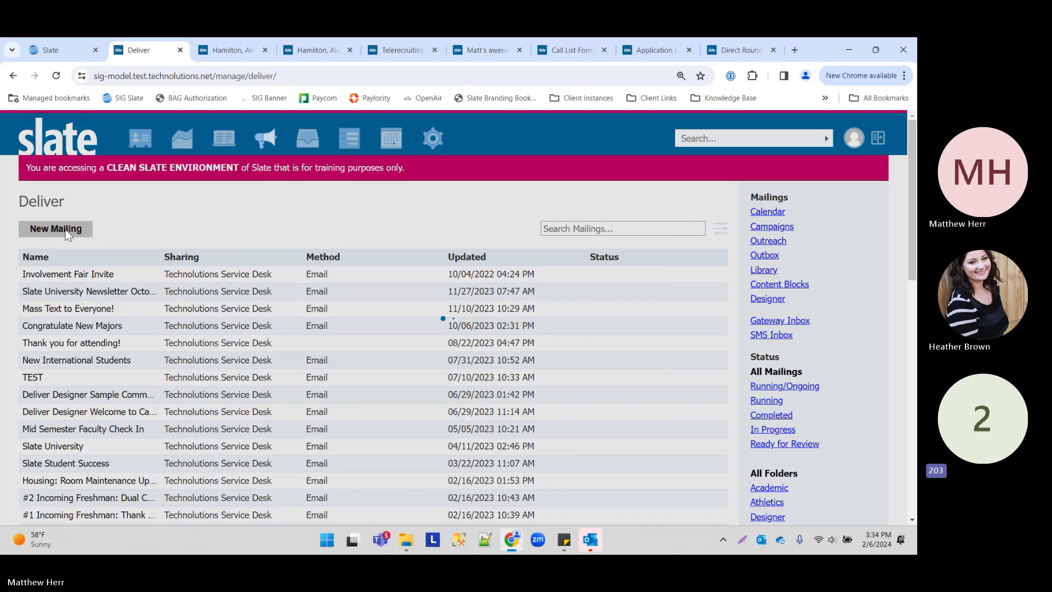
pyautogui.click(57, 229)
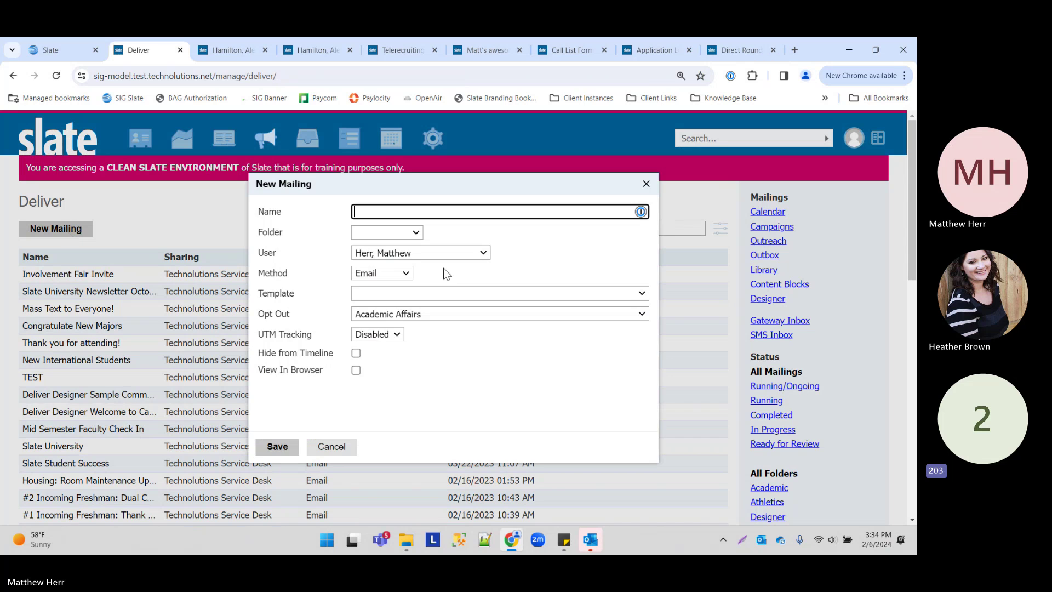
pyautogui.click(377, 274)
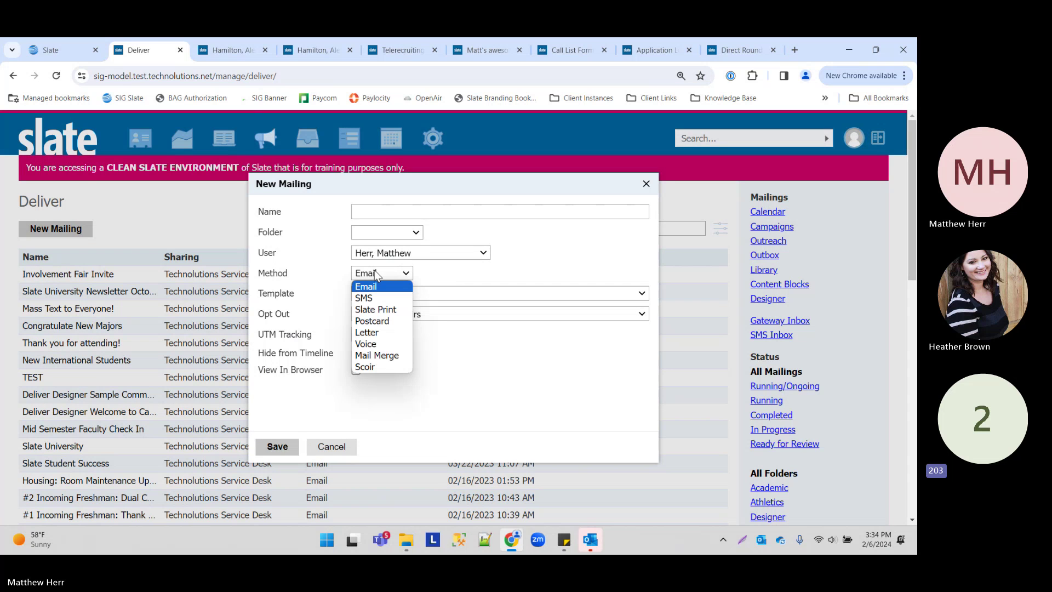
pyautogui.click(376, 273)
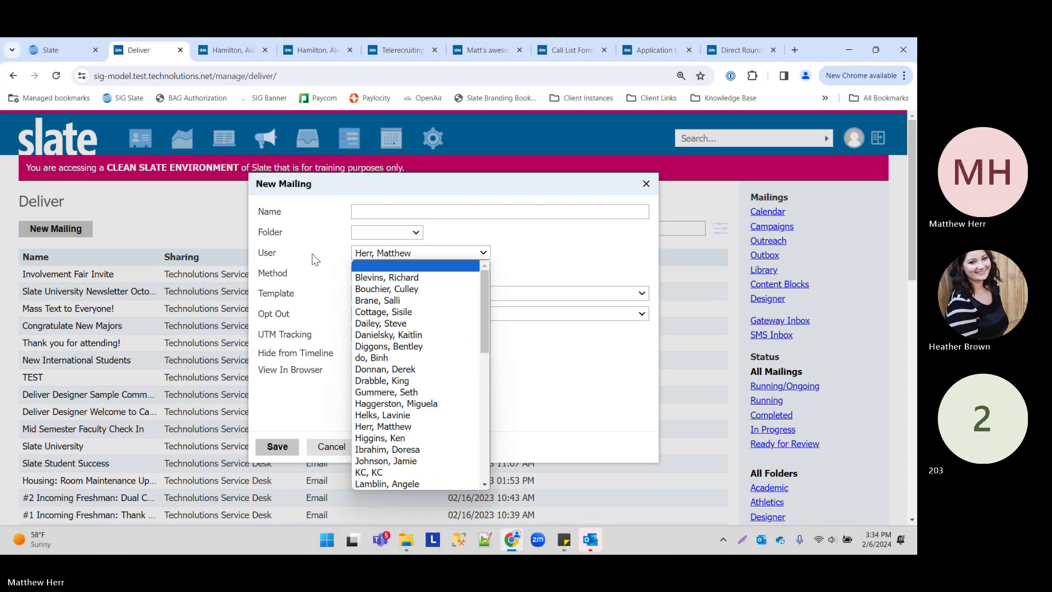
# - Set the new mailing's folder to System and its system template to "/apply/ Application Creation", and discard the mailing
pyautogui.click(370, 235)
pyautogui.click(370, 235)
pyautogui.click(383, 394)
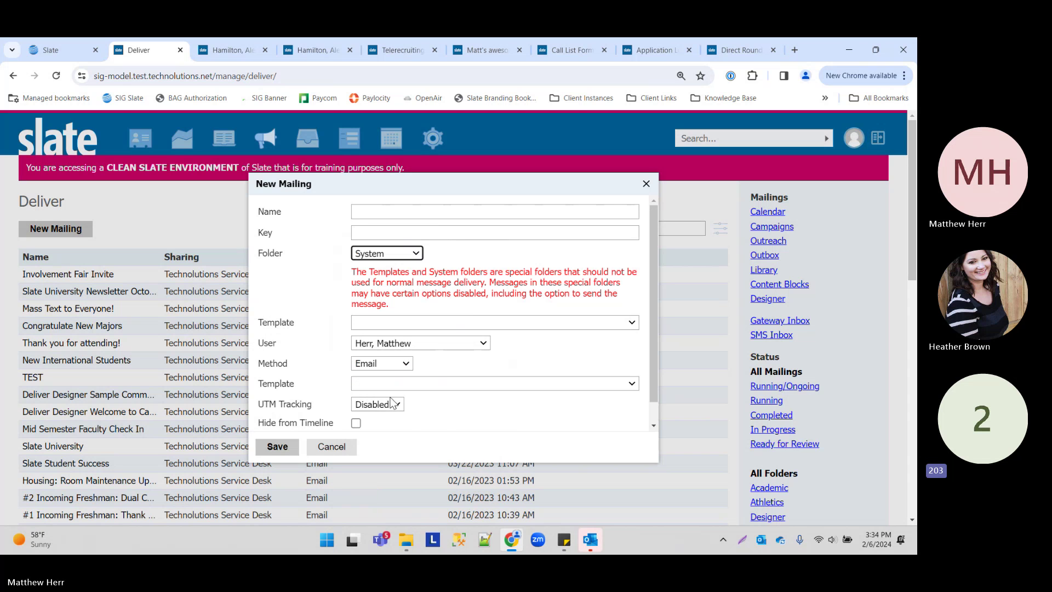
pyautogui.click(383, 322)
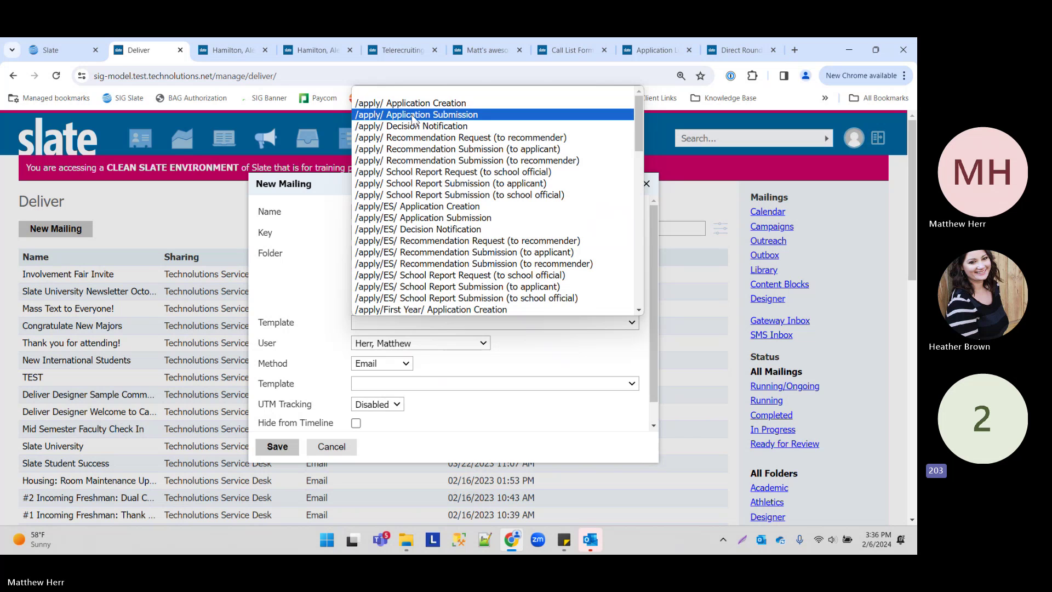
pyautogui.click(418, 104)
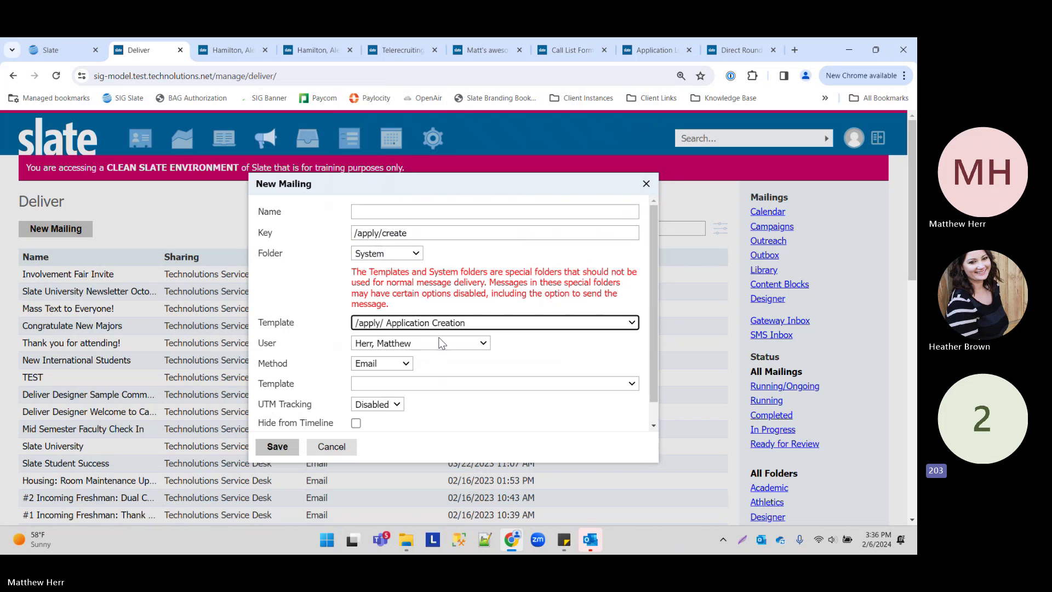
pyautogui.click(349, 446)
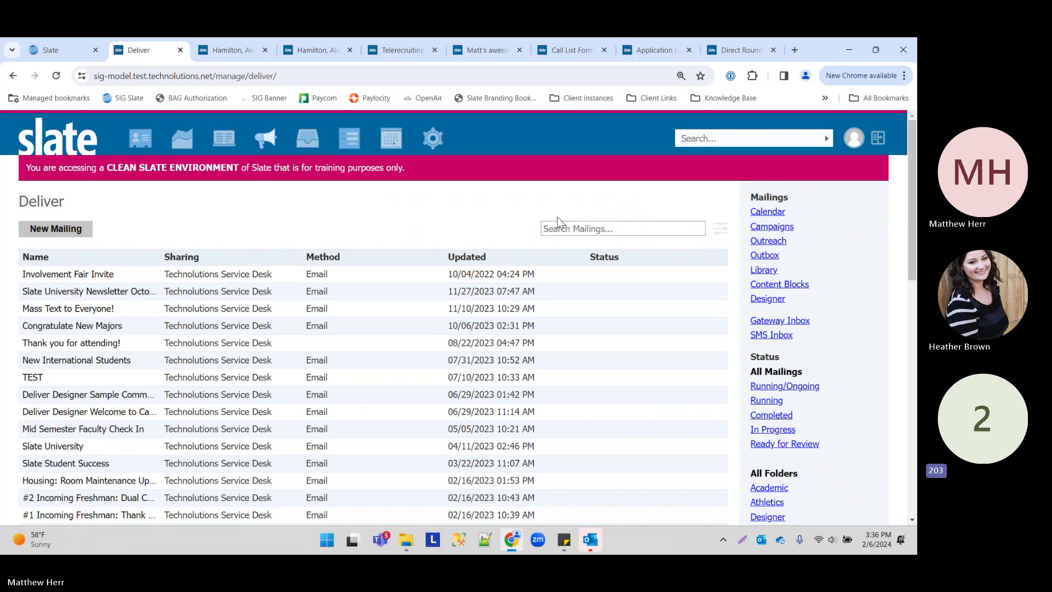
# - Open the Jackson State C.C. instance in a new browser tab and bring up its System mailings folder
pyautogui.click(794, 49)
pyautogui.click(594, 99)
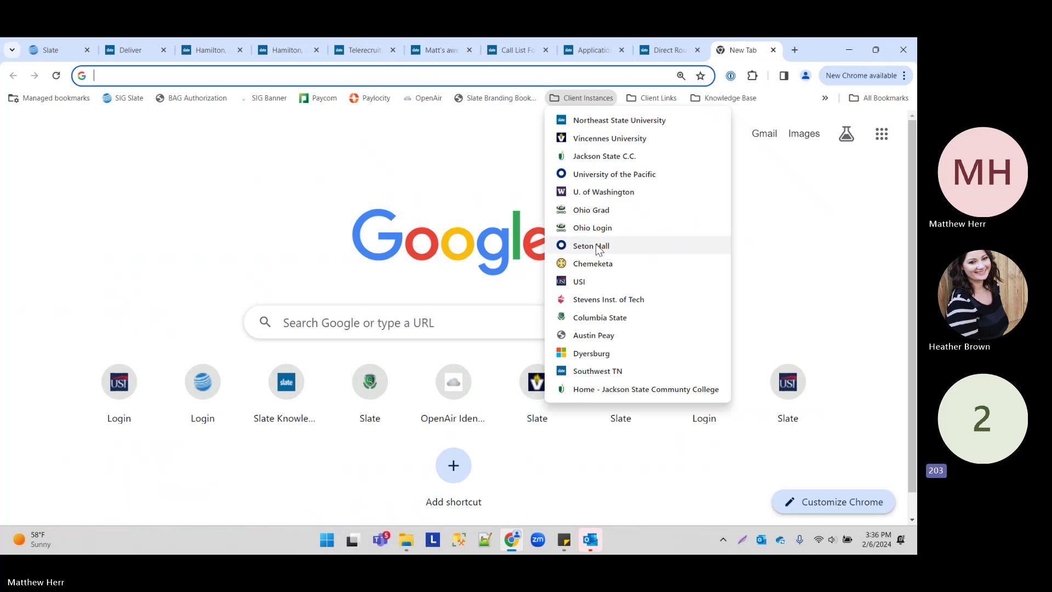
pyautogui.click(603, 156)
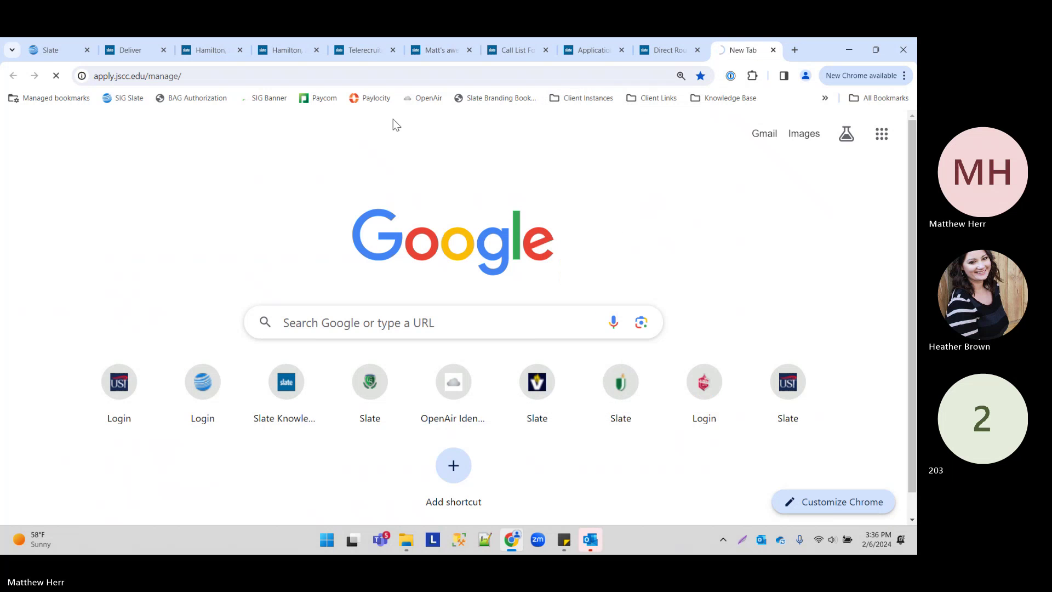
pyautogui.moveTo(300, 140)
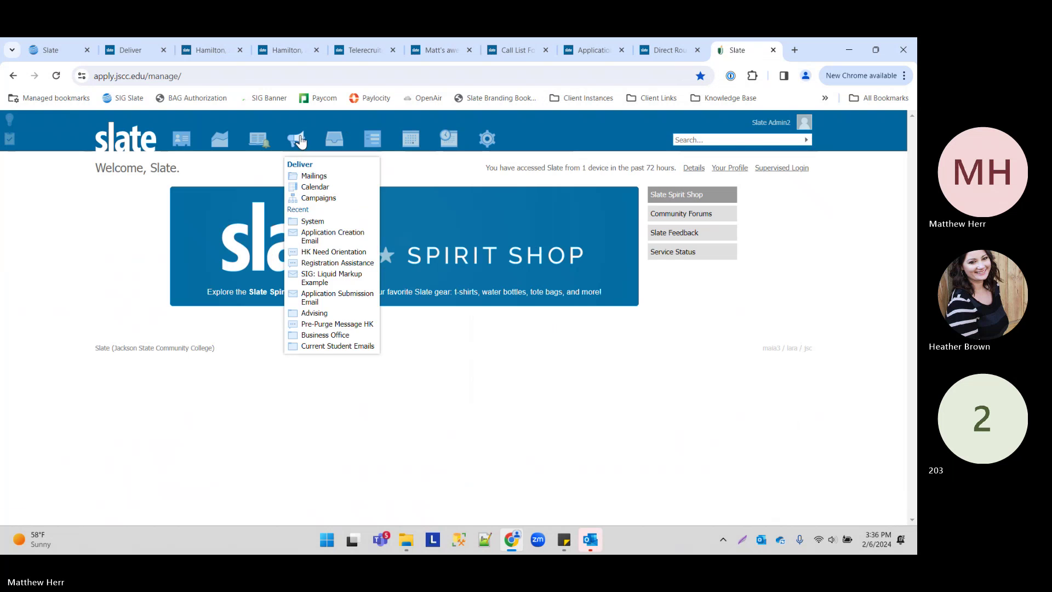
pyautogui.click(312, 220)
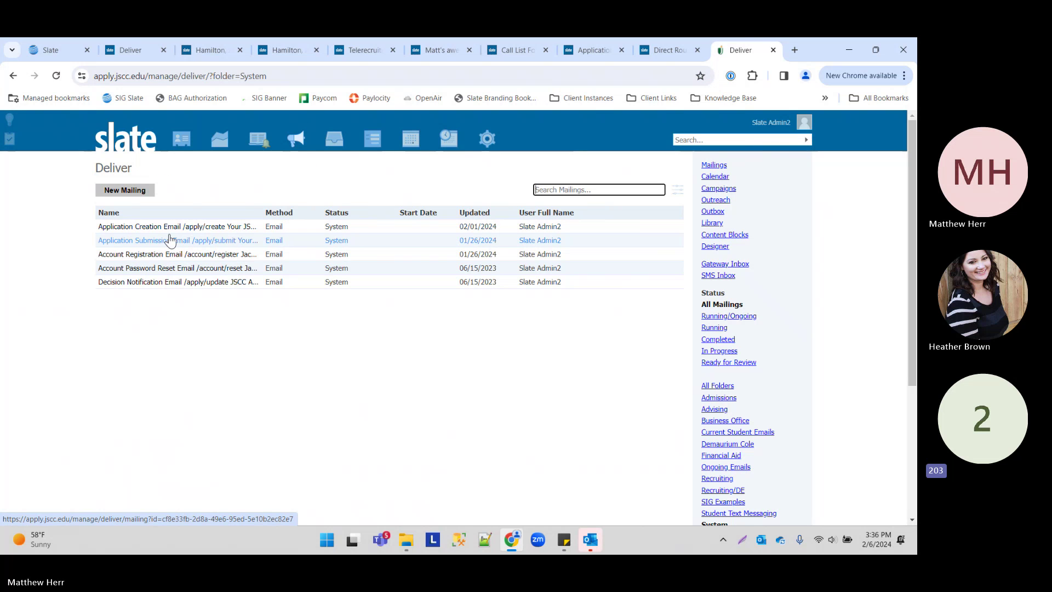
# - Examine the Application Creation Email's message, including its greeting merge field, body text and signature
pyautogui.click(176, 227)
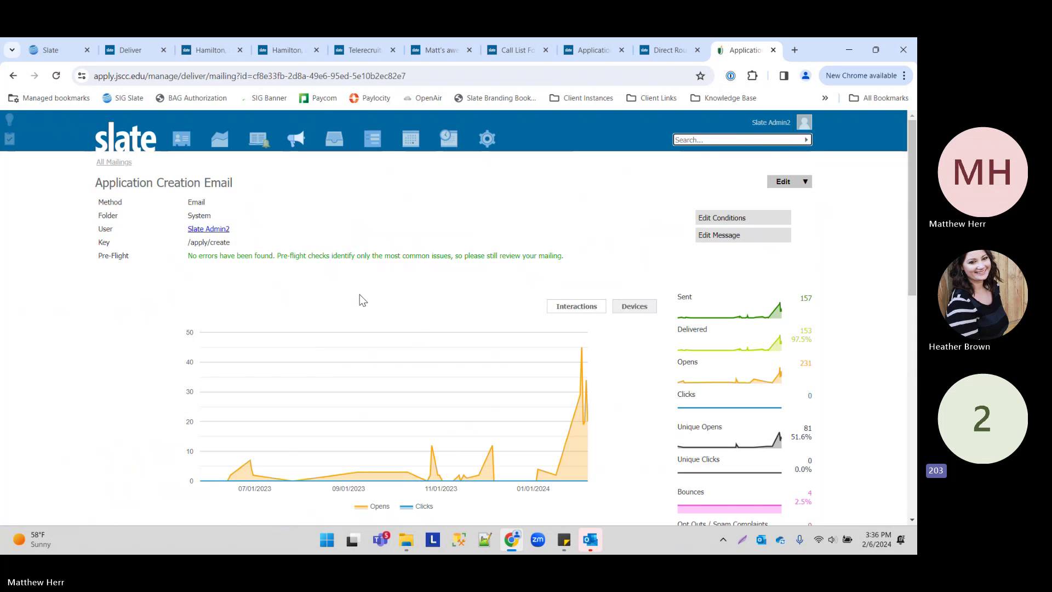
pyautogui.scroll(-15, 362, 300)
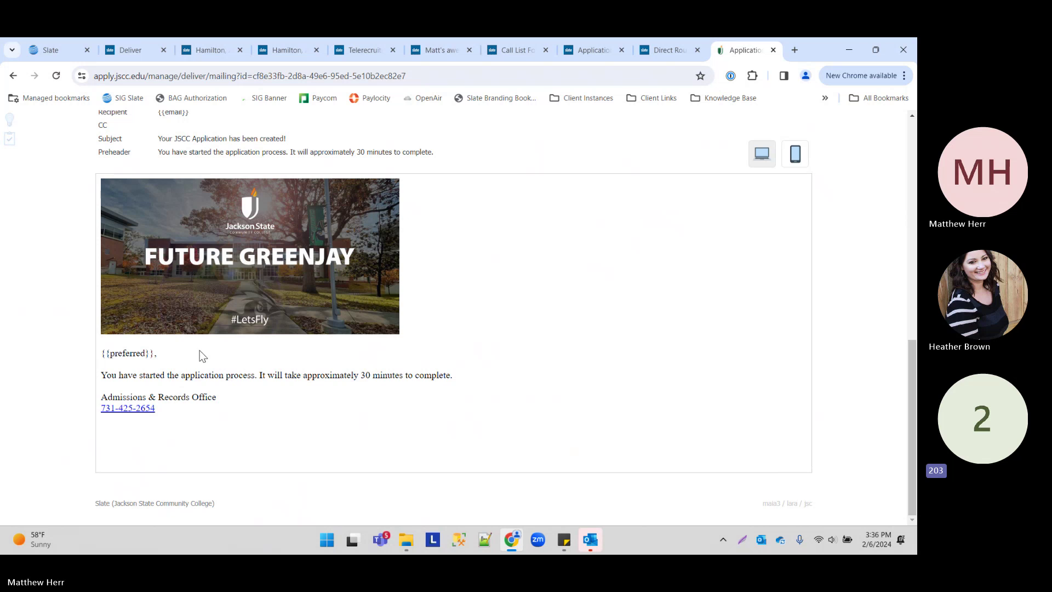
pyautogui.moveTo(107, 352); pyautogui.dragTo(156, 355)
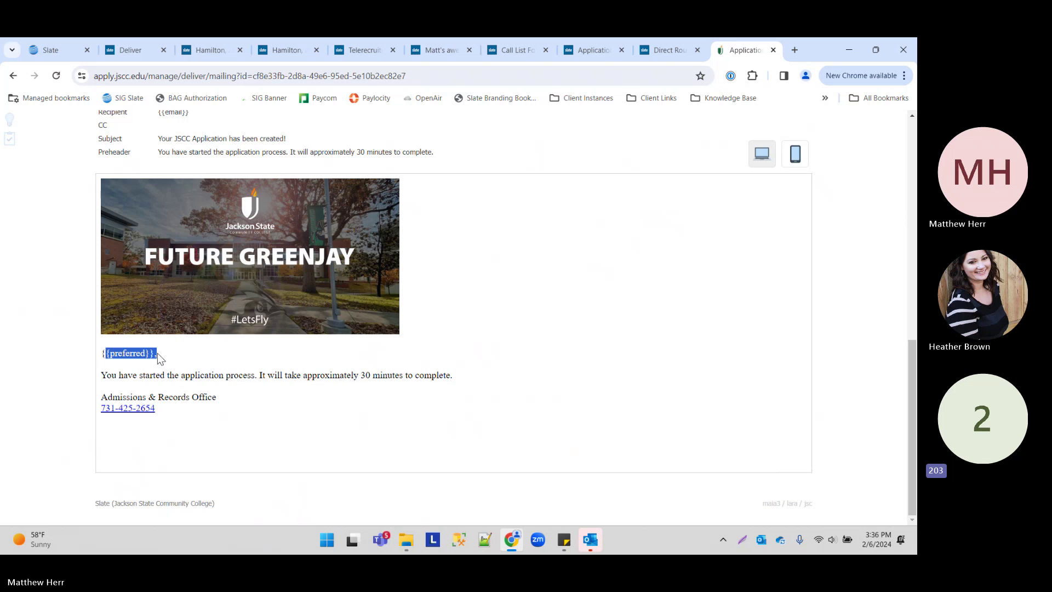
pyautogui.moveTo(102, 374); pyautogui.dragTo(452, 377)
pyautogui.moveTo(112, 396); pyautogui.dragTo(231, 418)
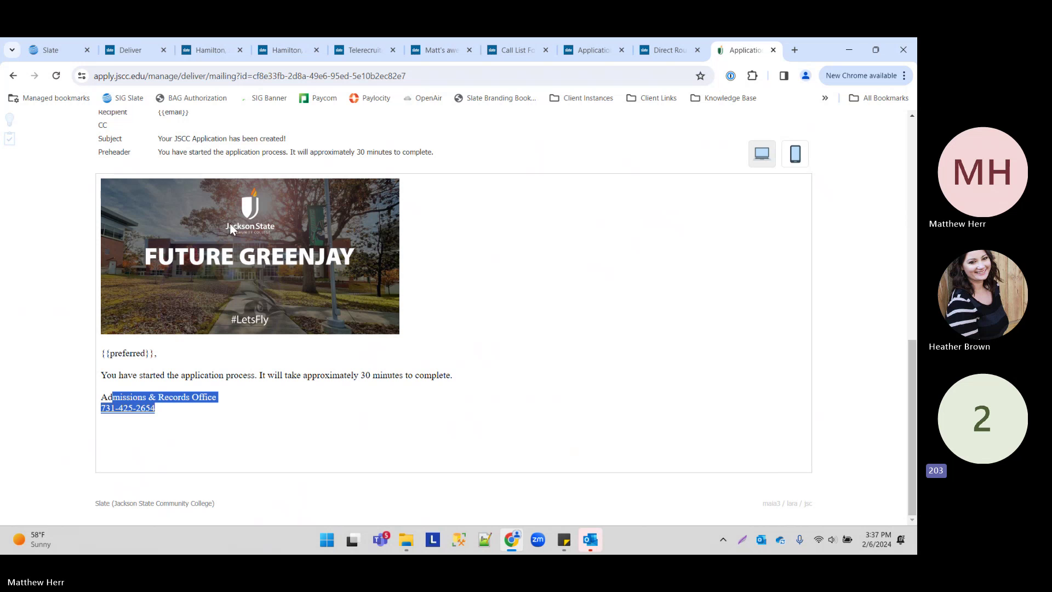
# - Return to the System mailings and examine the Account Registration Email's body text, login link, PIN merge field and signature
pyautogui.click(13, 75)
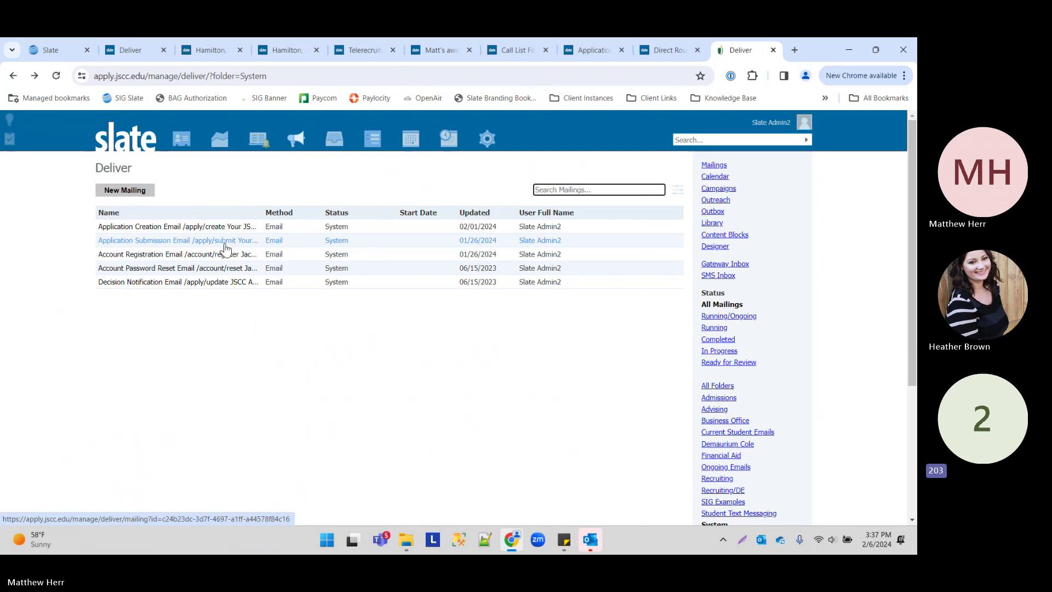
pyautogui.click(221, 255)
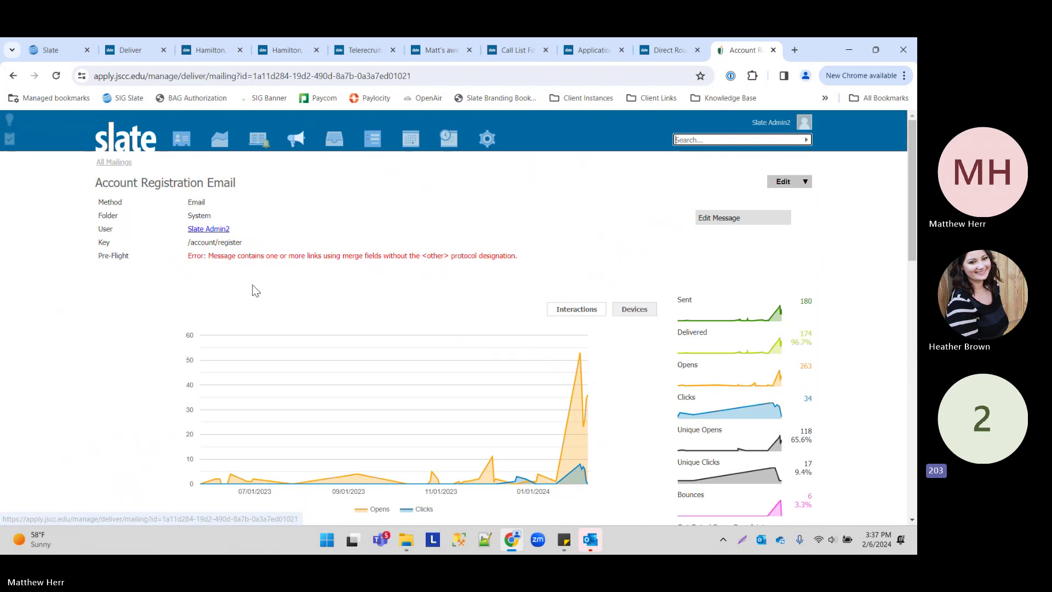
pyautogui.scroll(-12, 293, 296)
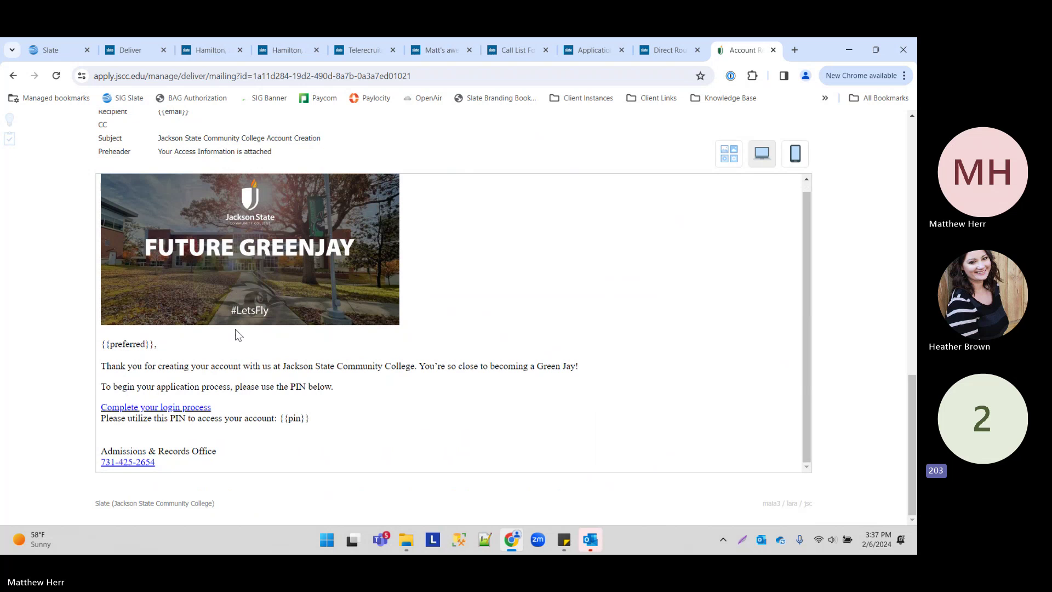
pyautogui.moveTo(117, 362); pyautogui.dragTo(102, 355)
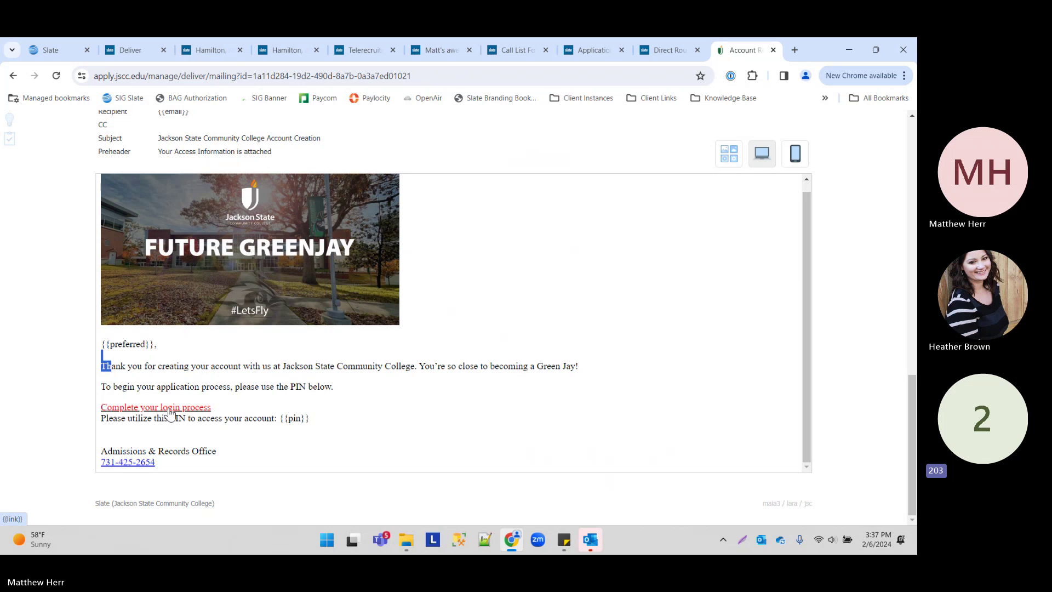
pyautogui.moveTo(242, 418); pyautogui.dragTo(309, 416)
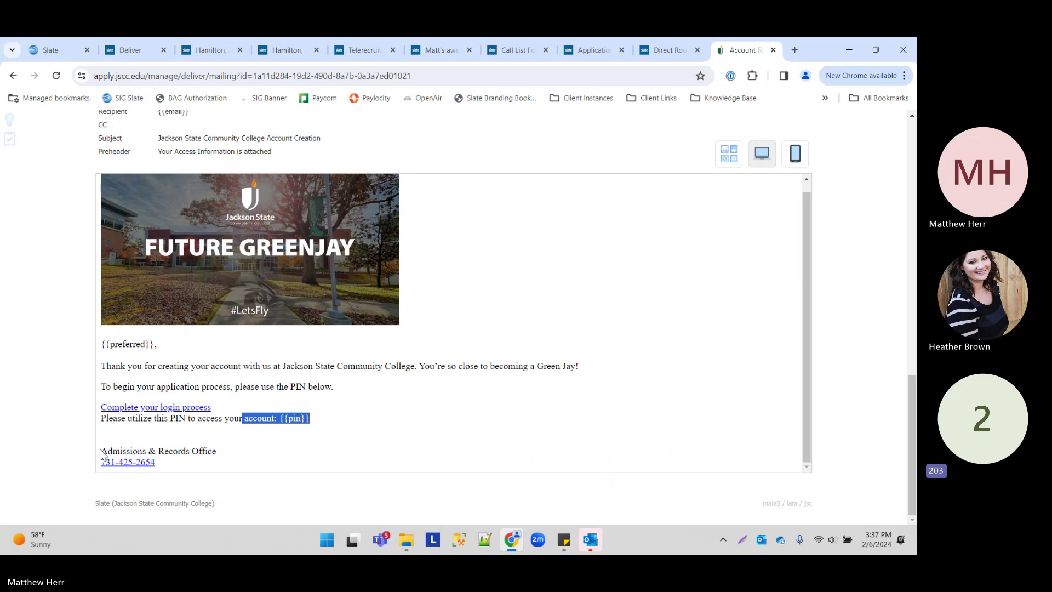
pyautogui.moveTo(106, 447); pyautogui.dragTo(226, 458)
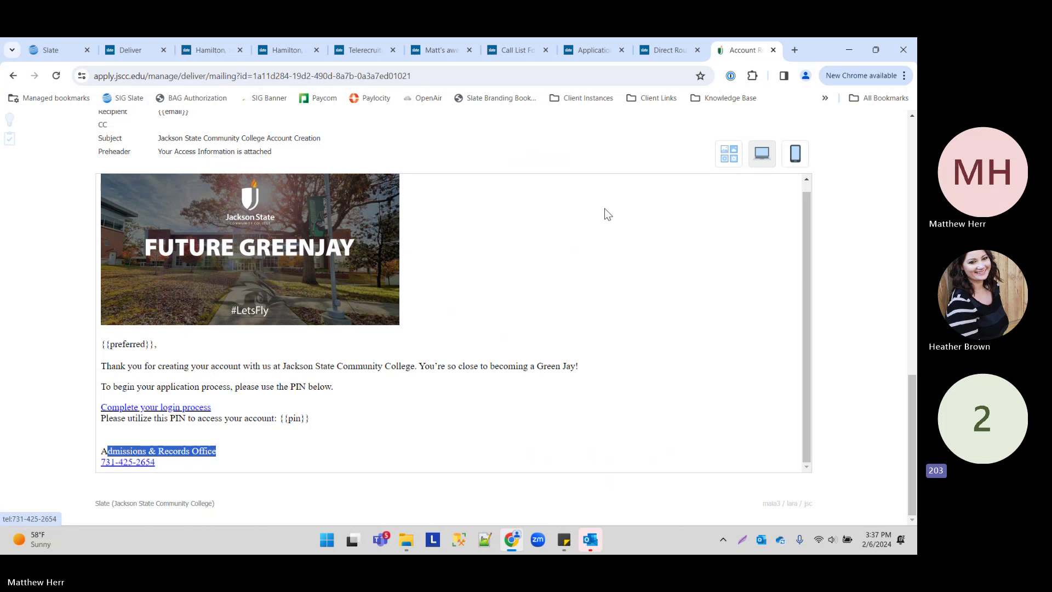
pyautogui.moveTo(157, 462); pyautogui.dragTo(101, 461)
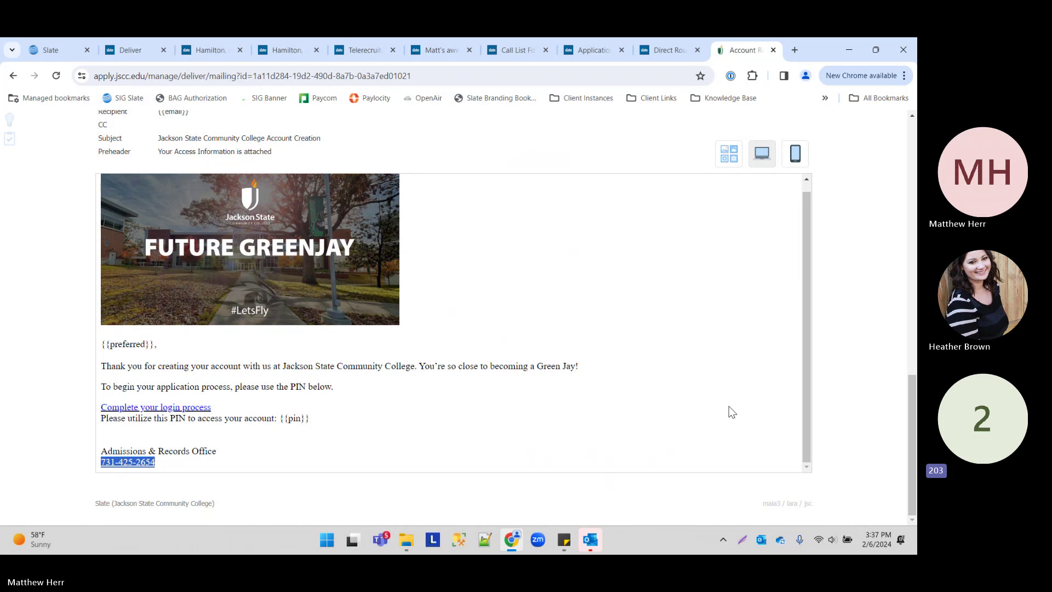
pyautogui.scroll(15, 850, 249)
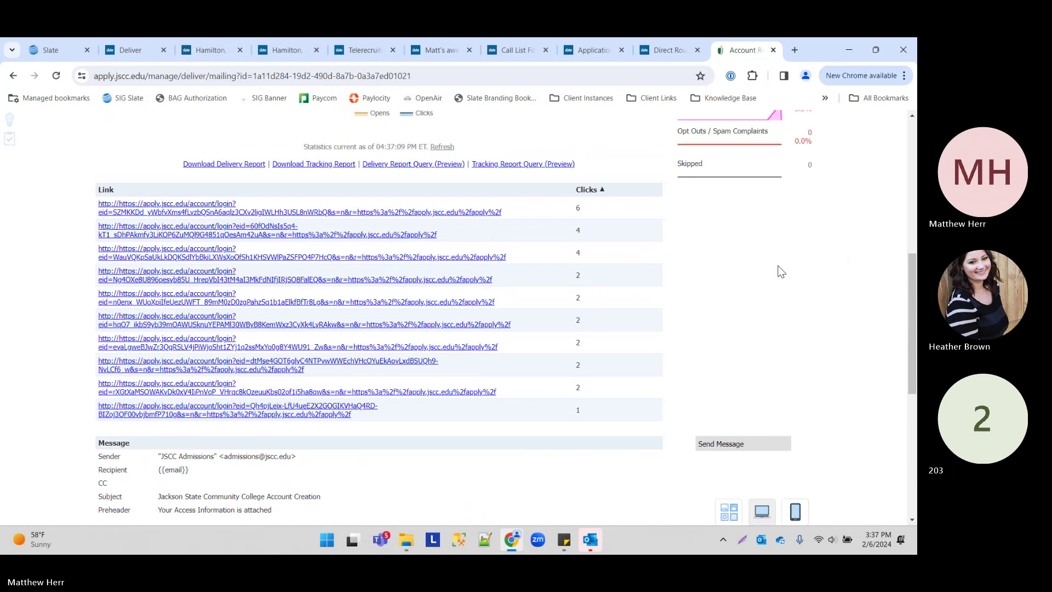
pyautogui.scroll(1, 673, 195)
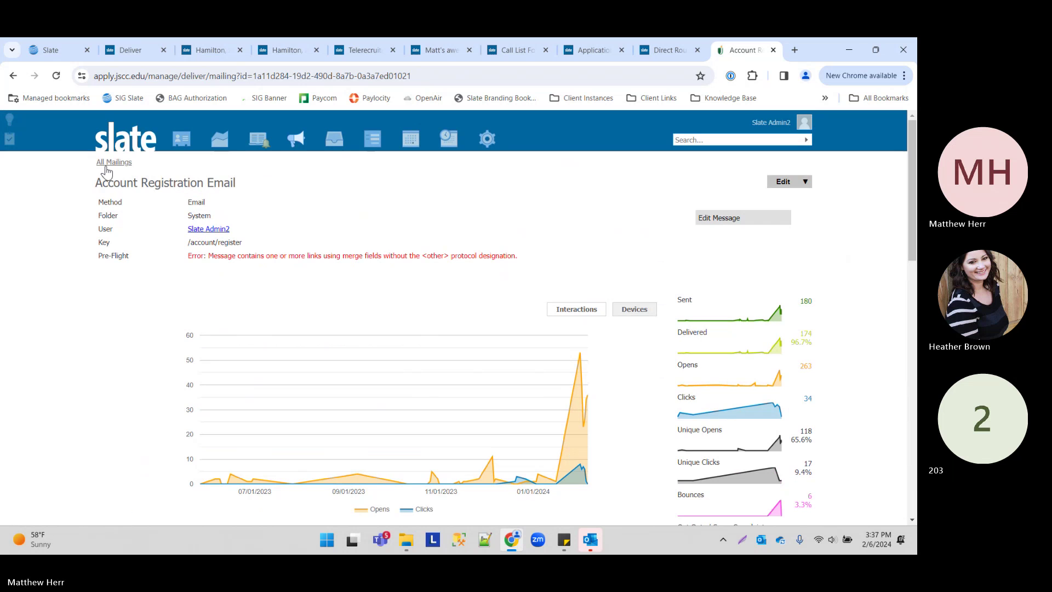
# - Return to the mailings list and examine the Decision Notification Email's greeting, status update text and portal link
pyautogui.click(108, 164)
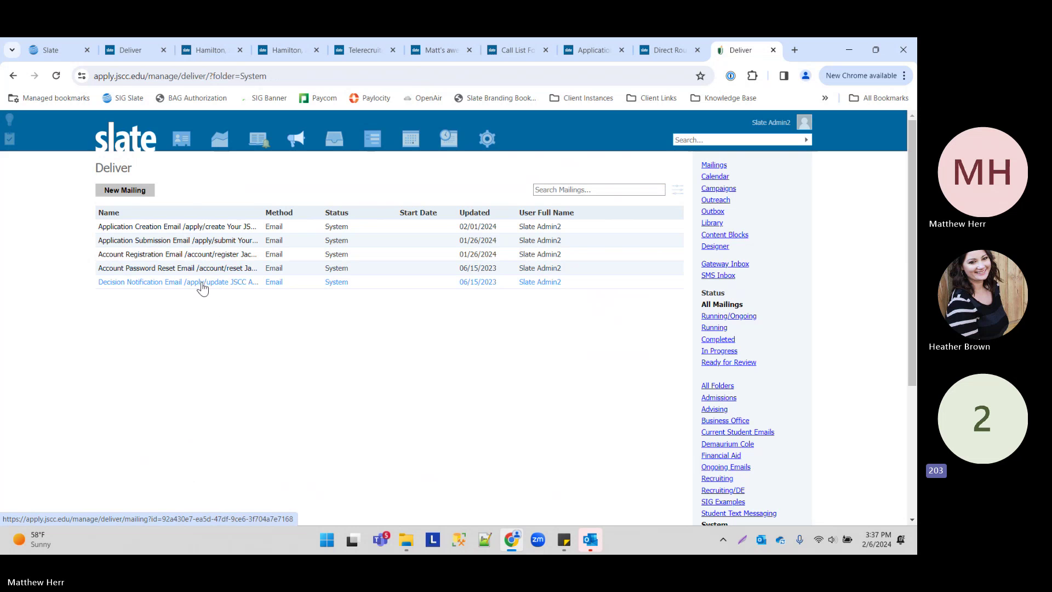
pyautogui.click(200, 283)
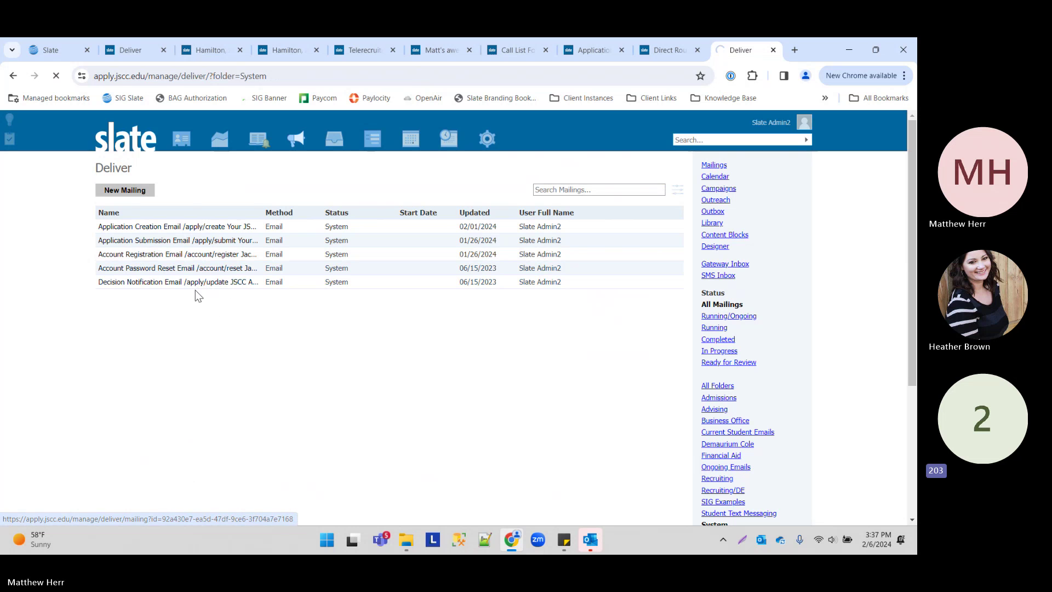
pyautogui.scroll(-5, 322, 298)
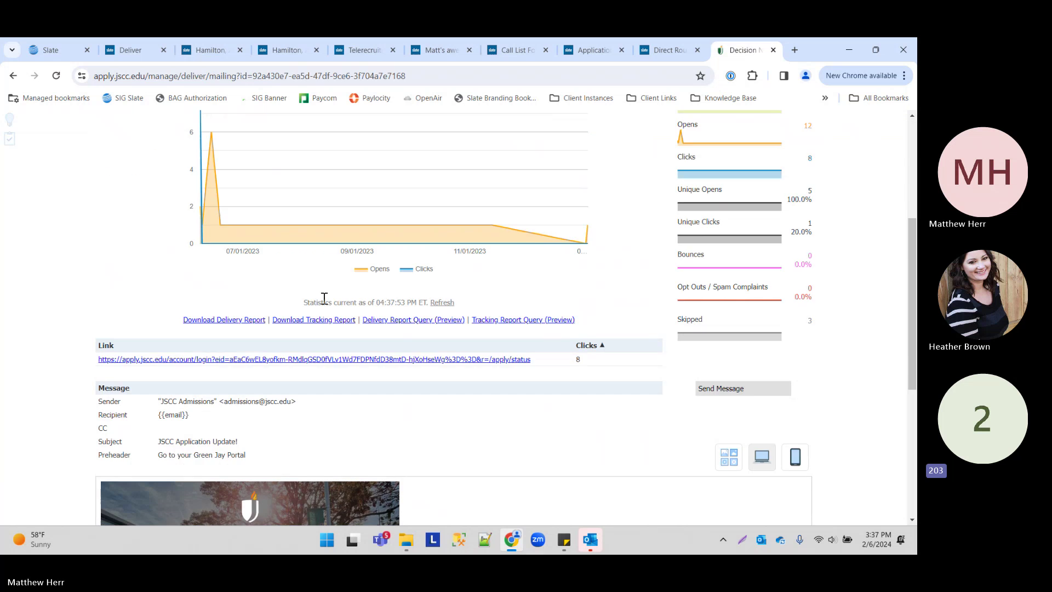
pyautogui.scroll(-5, 267, 298)
pyautogui.moveTo(101, 352); pyautogui.dragTo(462, 382)
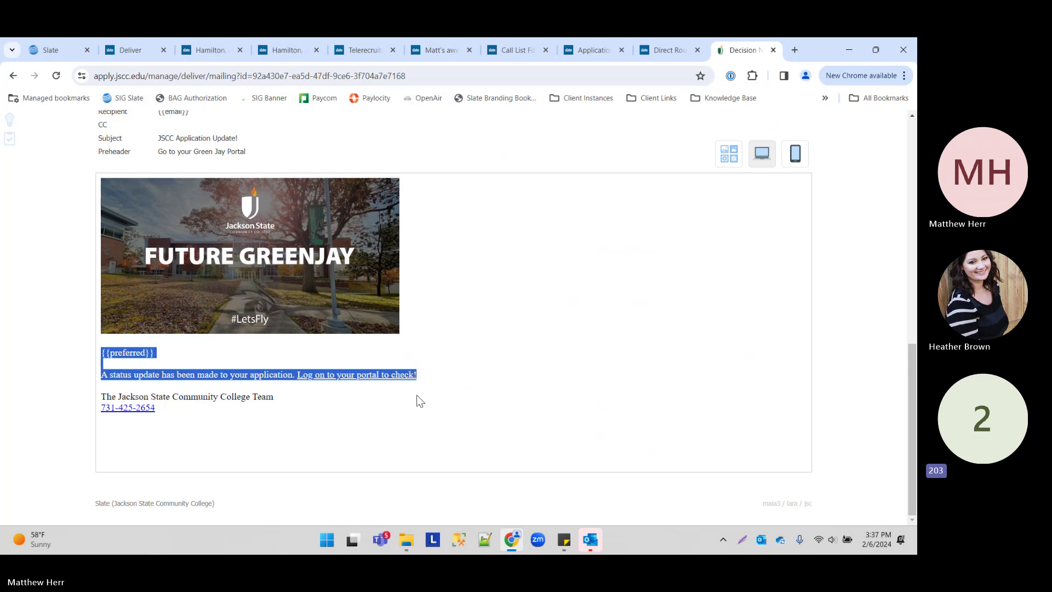
pyautogui.click(416, 297)
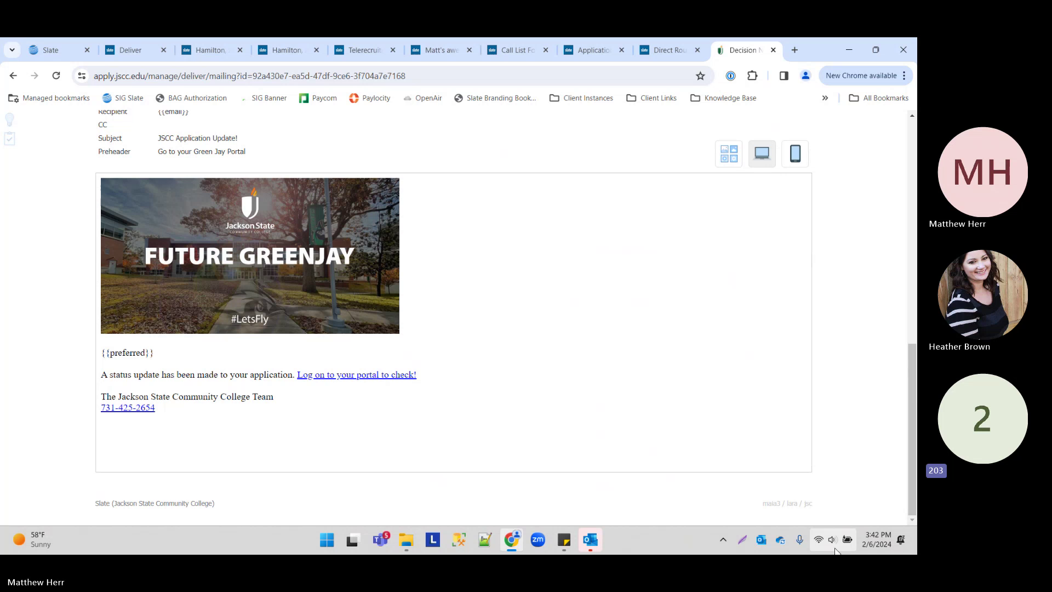
# - Move the Jackson State Decision Notification Email tab to the front of the browser tabs and duplicate it, leaving both copies unpinned
pyautogui.rightClick(758, 50)
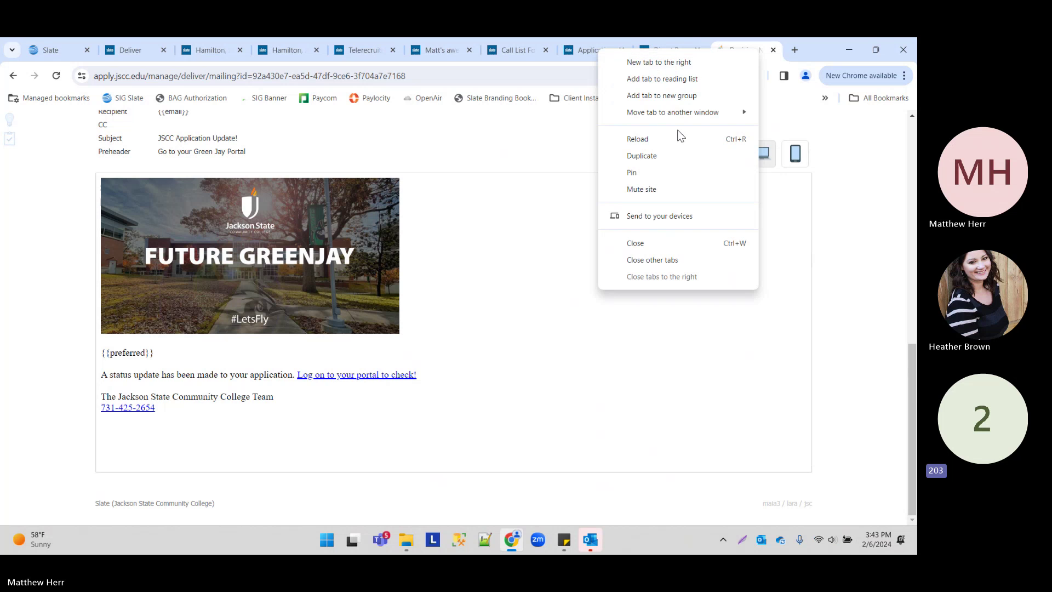
pyautogui.click(665, 171)
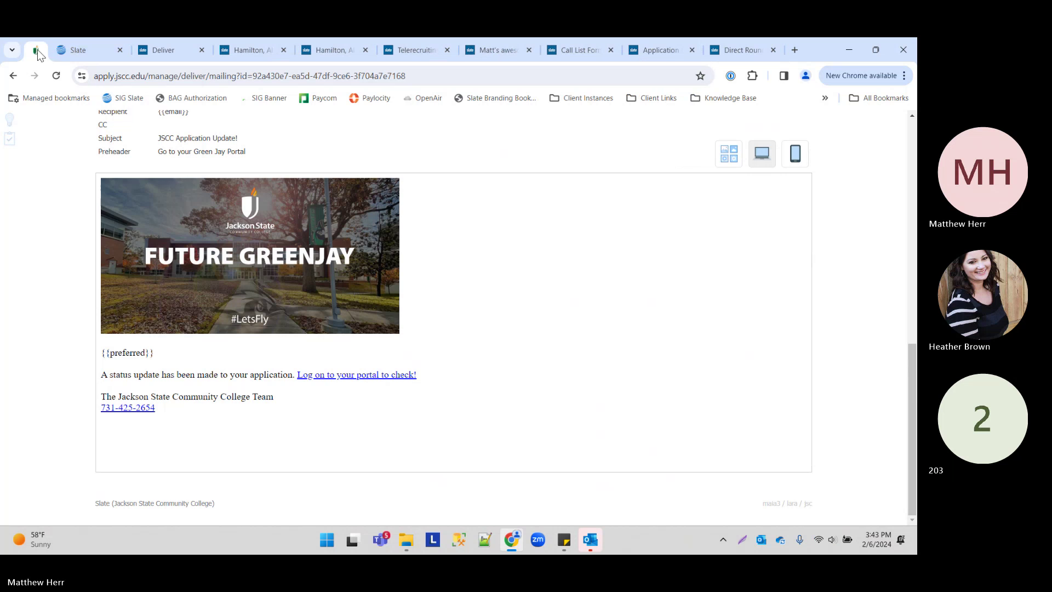
pyautogui.rightClick(37, 49)
pyautogui.click(94, 156)
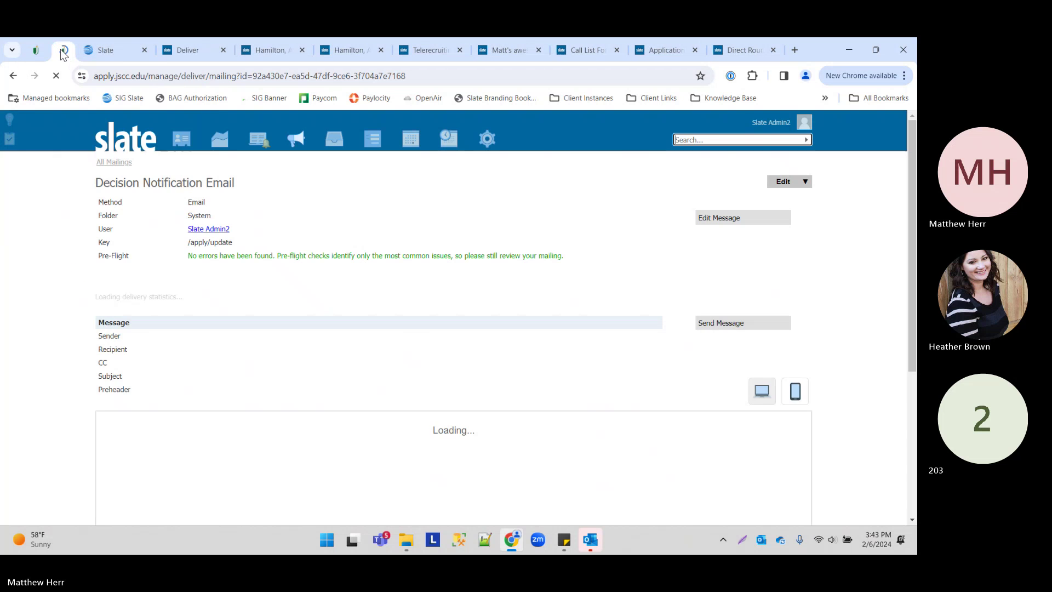
pyautogui.rightClick(63, 52)
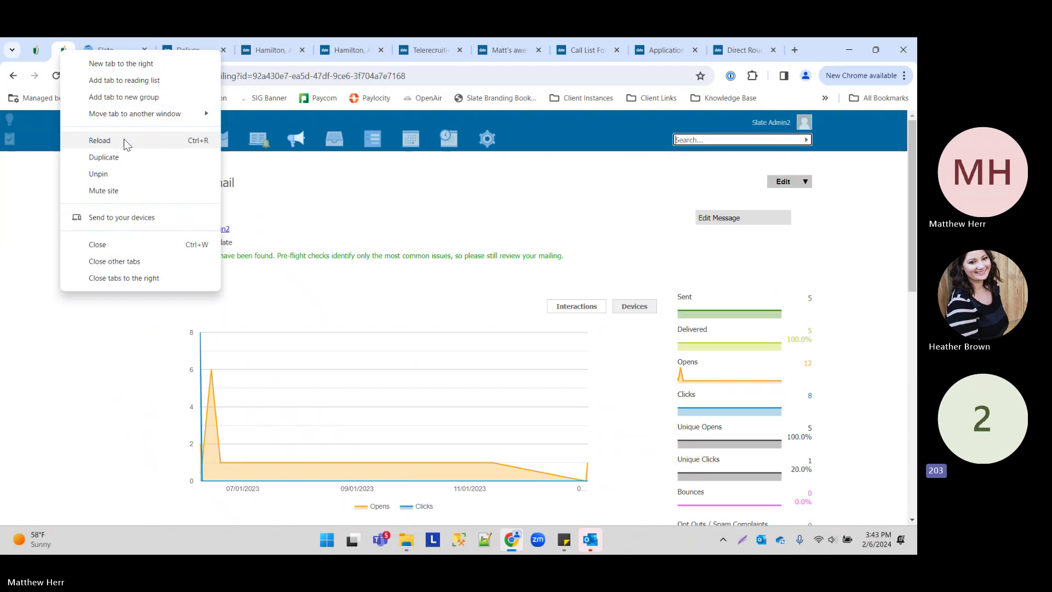
pyautogui.click(99, 174)
pyautogui.rightClick(34, 47)
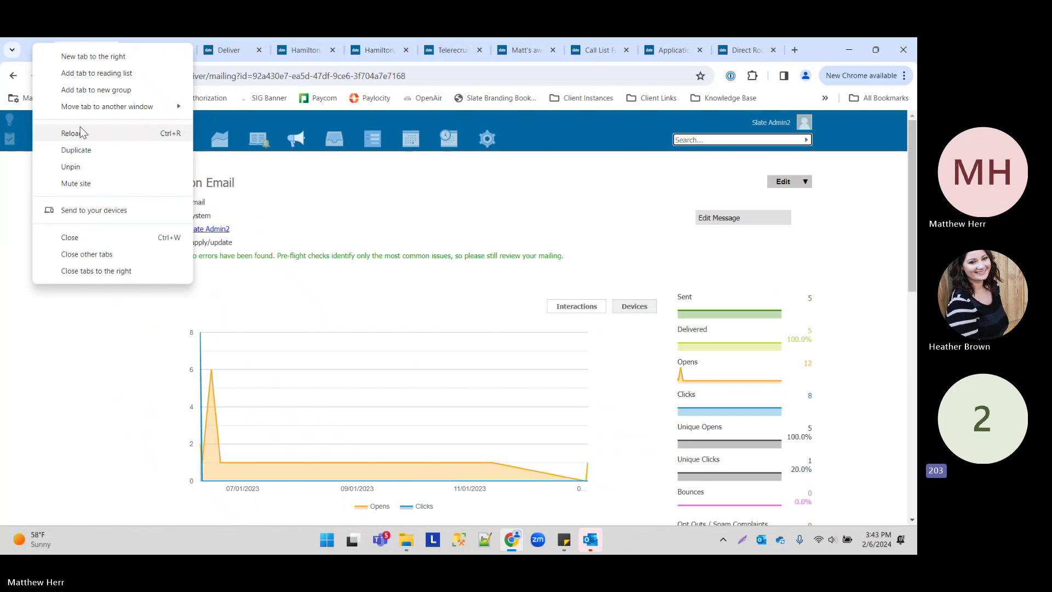
pyautogui.click(93, 171)
# - Open the Jackson State Database page, search it for "che" and open the Checklists configuration
pyautogui.moveTo(487, 138)
pyautogui.click(501, 162)
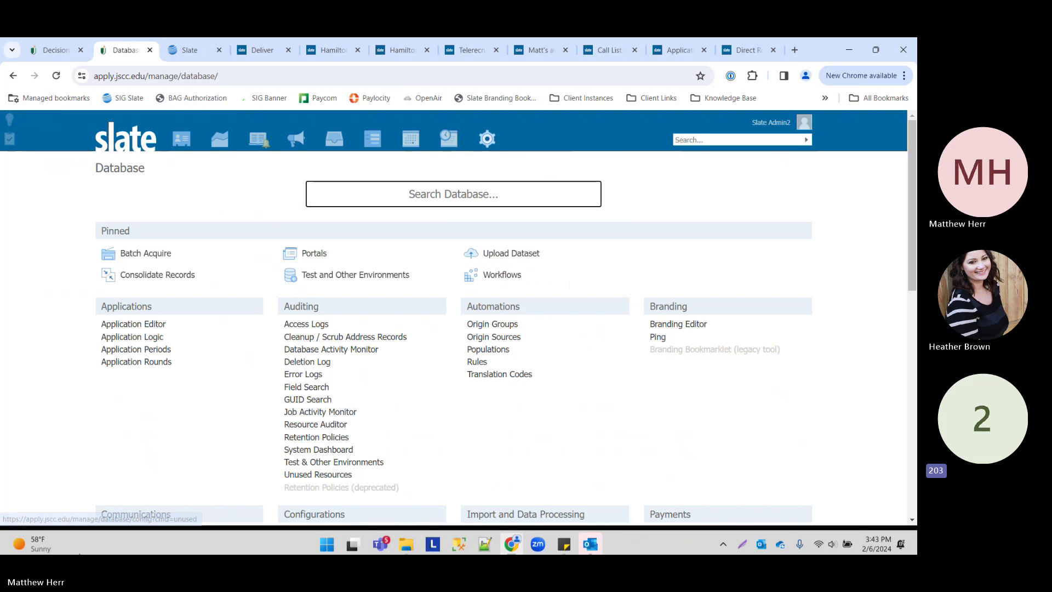
pyautogui.write('chekc')
pyautogui.press('BackSpace')
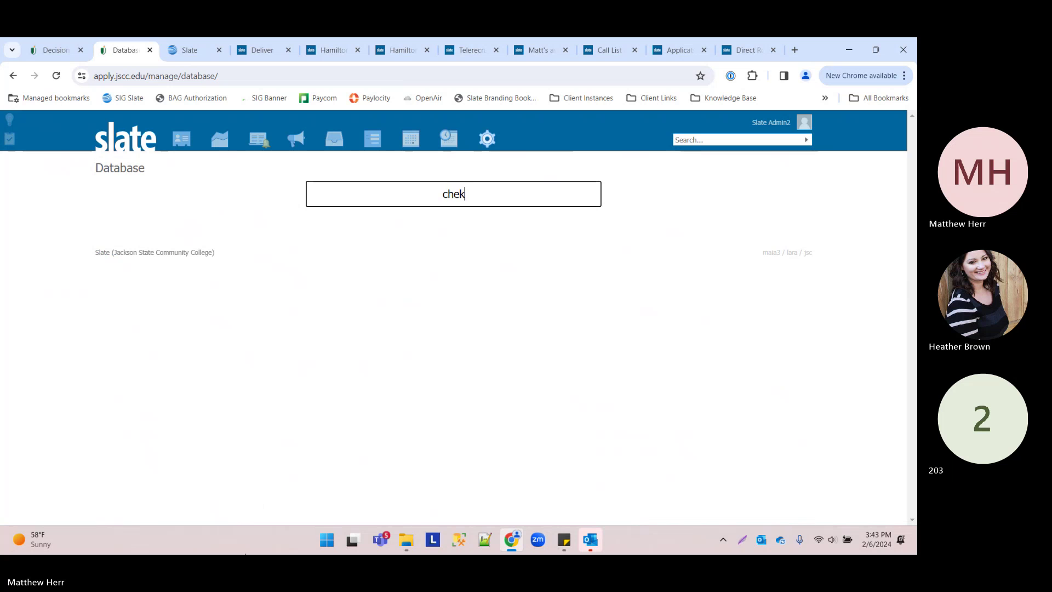
pyautogui.press('BackSpace')
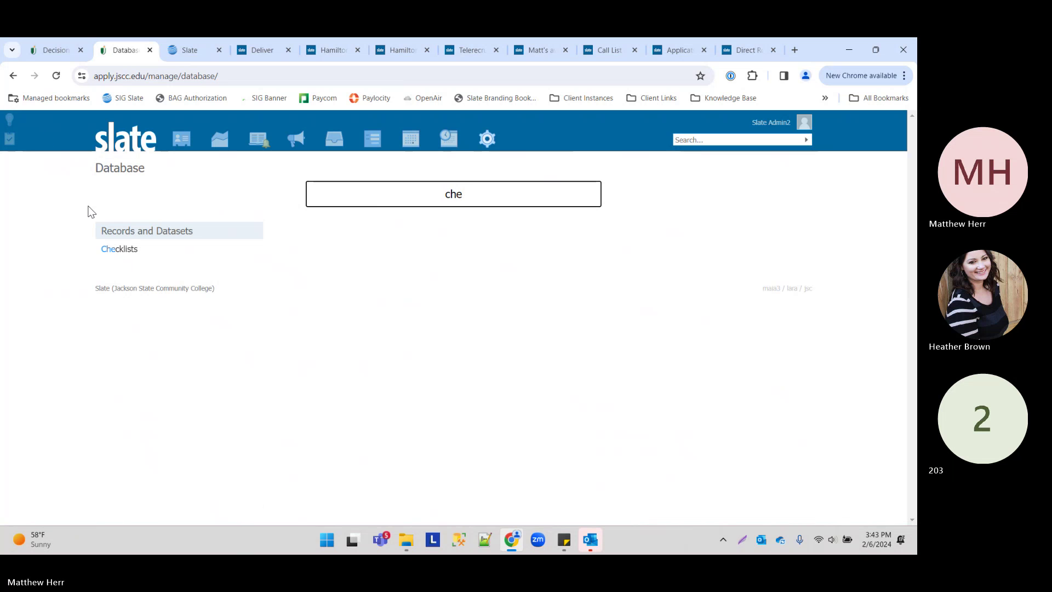
pyautogui.click(118, 255)
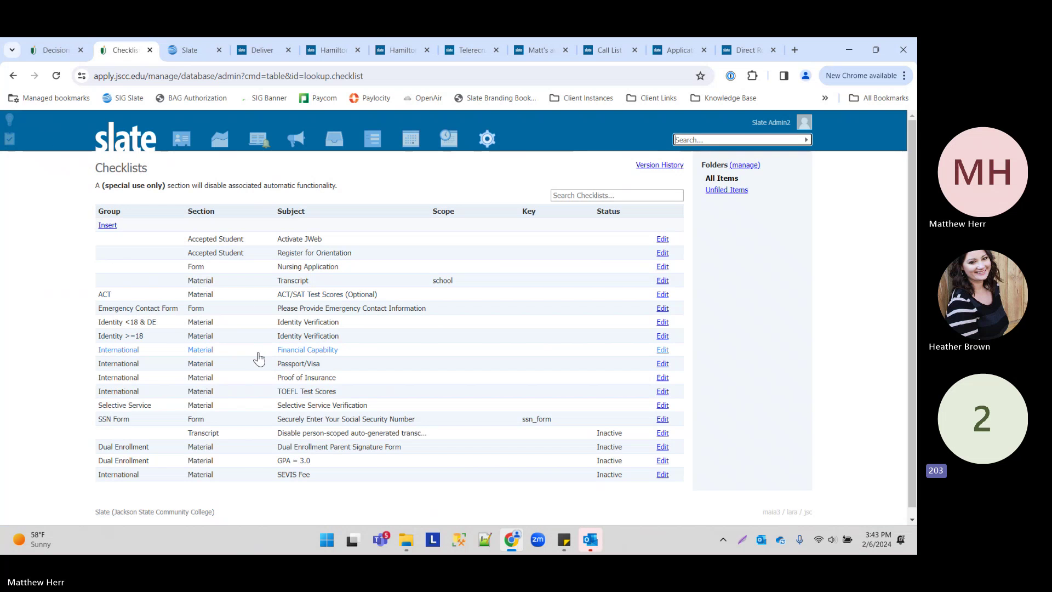
# - Examine the International Passport/Visa checklist item's Material Fulfillment settings and close the record without saving
pyautogui.click(291, 364)
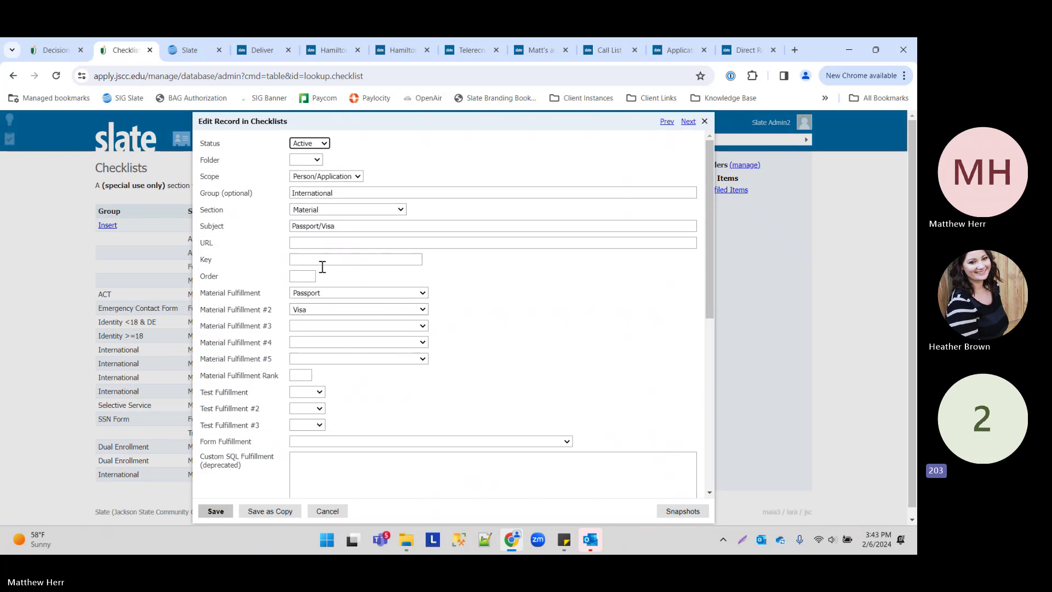
pyautogui.moveTo(208, 299); pyautogui.dragTo(274, 313)
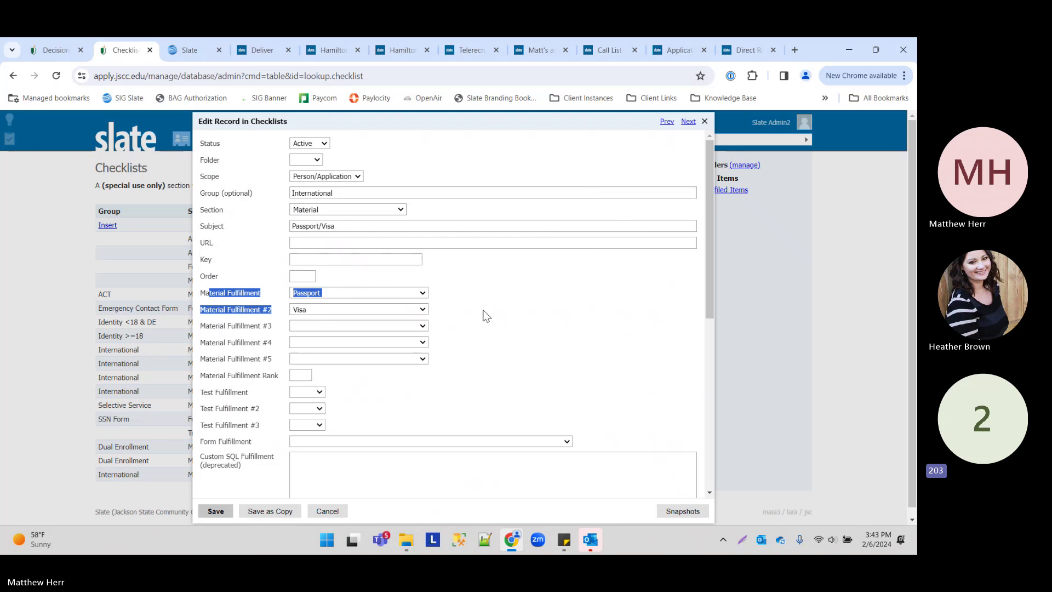
pyautogui.click(517, 320)
pyautogui.click(345, 511)
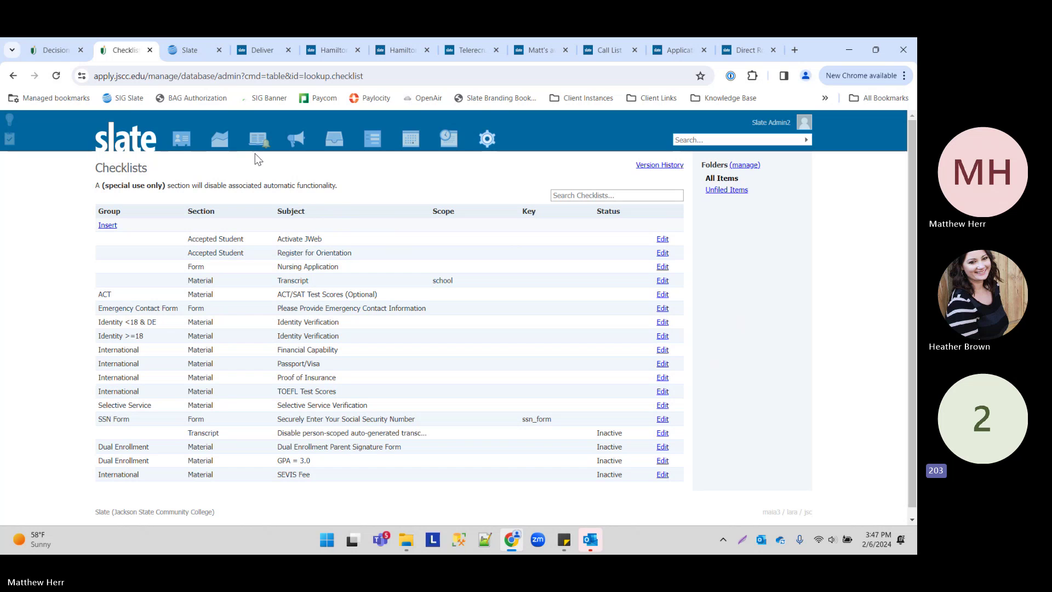
# - Return to the Database page and open the Application Logic list to view its requirement messages and fail types
pyautogui.click(488, 140)
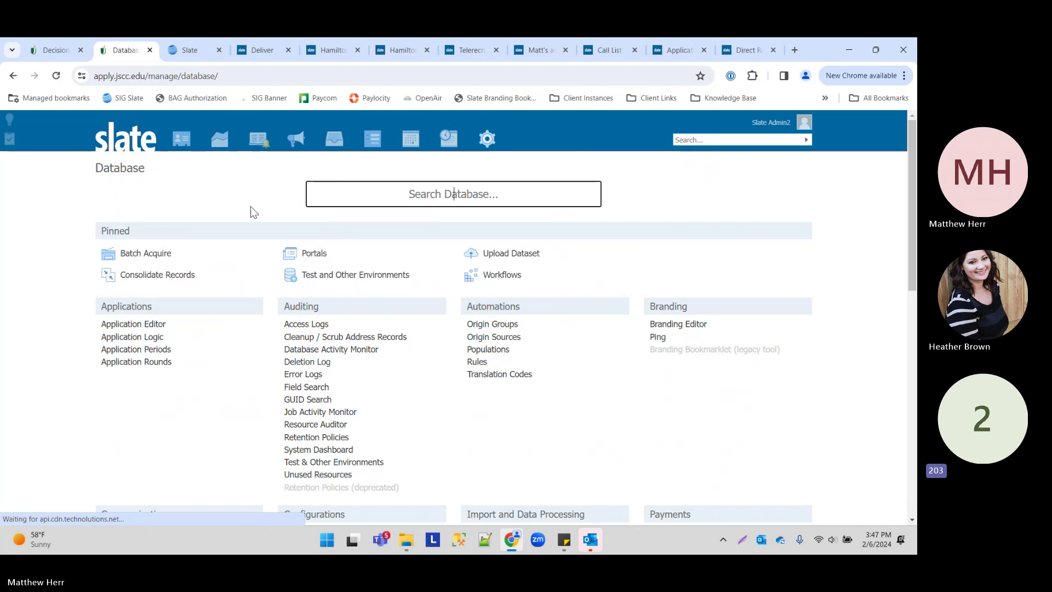
pyautogui.click(148, 341)
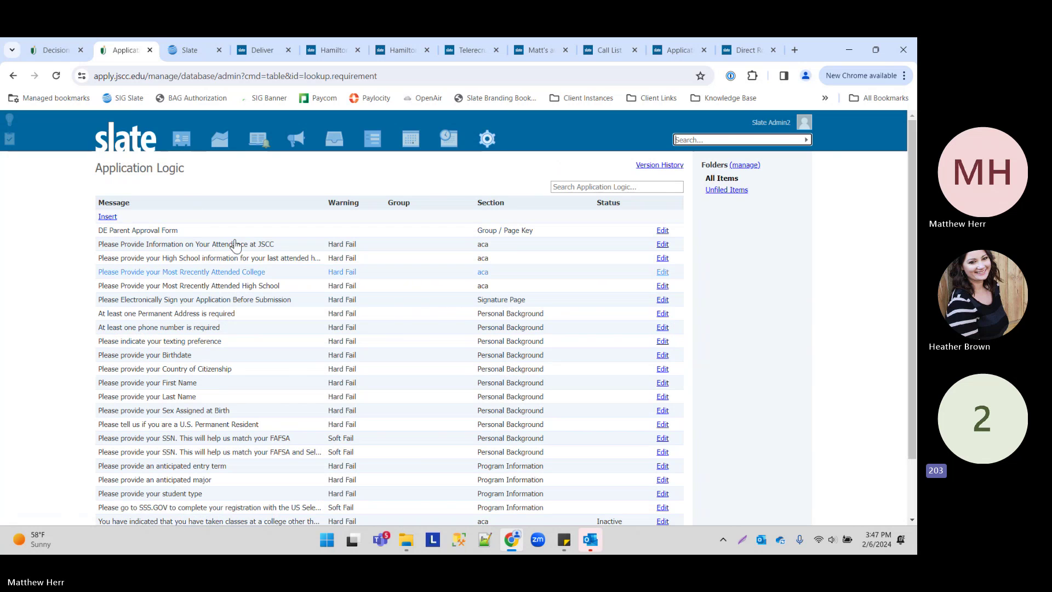
pyautogui.click(193, 188)
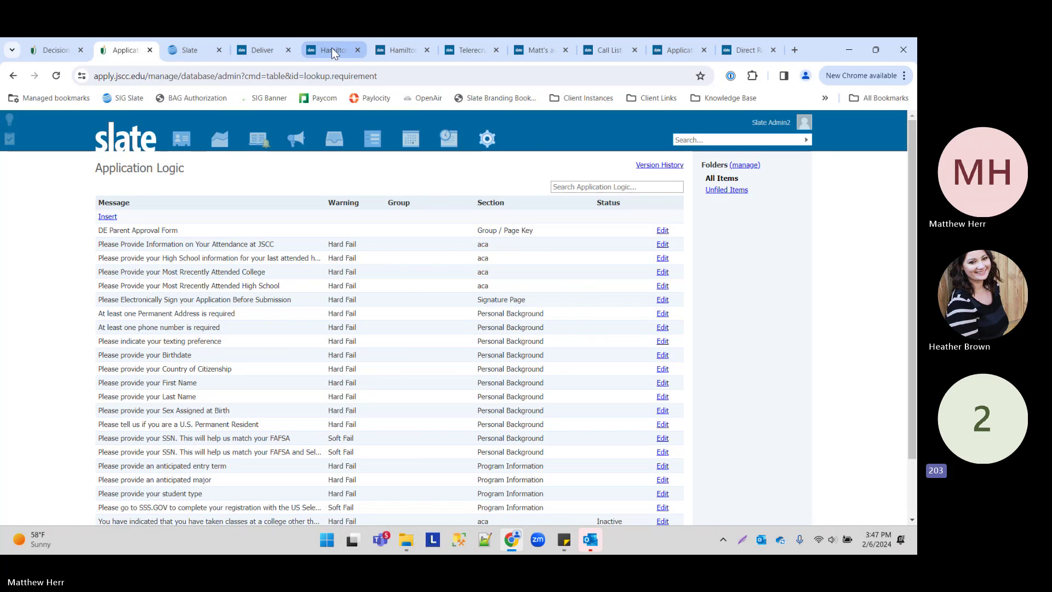
# - Look through the open Clean Slate pages, including the call list form and Deliver, and return to Jackson State's Application Logic list
pyautogui.click(537, 48)
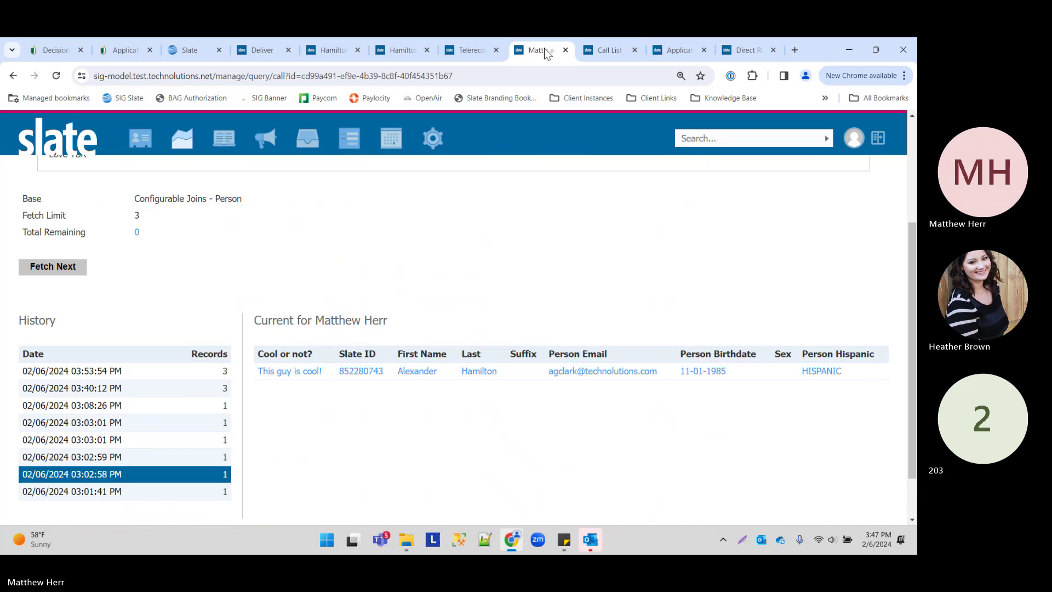
pyautogui.click(602, 49)
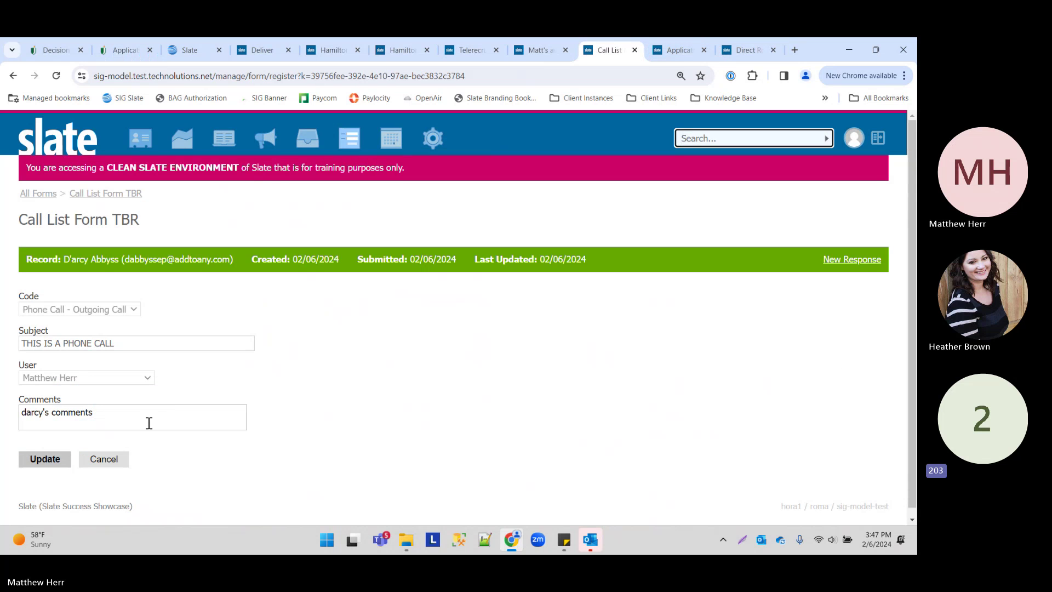
pyautogui.click(537, 50)
pyautogui.click(470, 49)
pyautogui.click(419, 51)
pyautogui.click(331, 50)
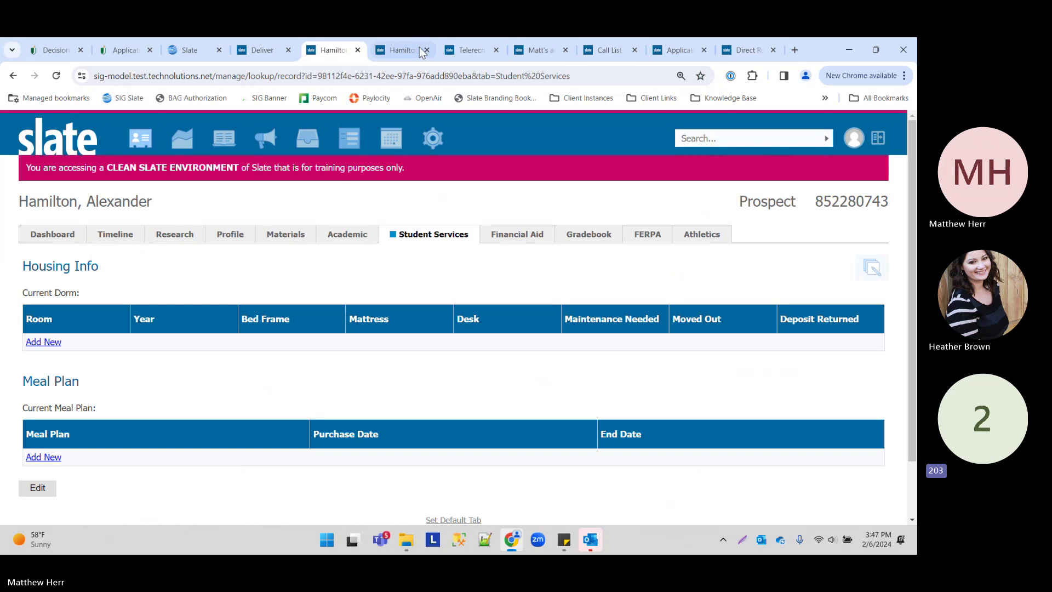
pyautogui.click(679, 50)
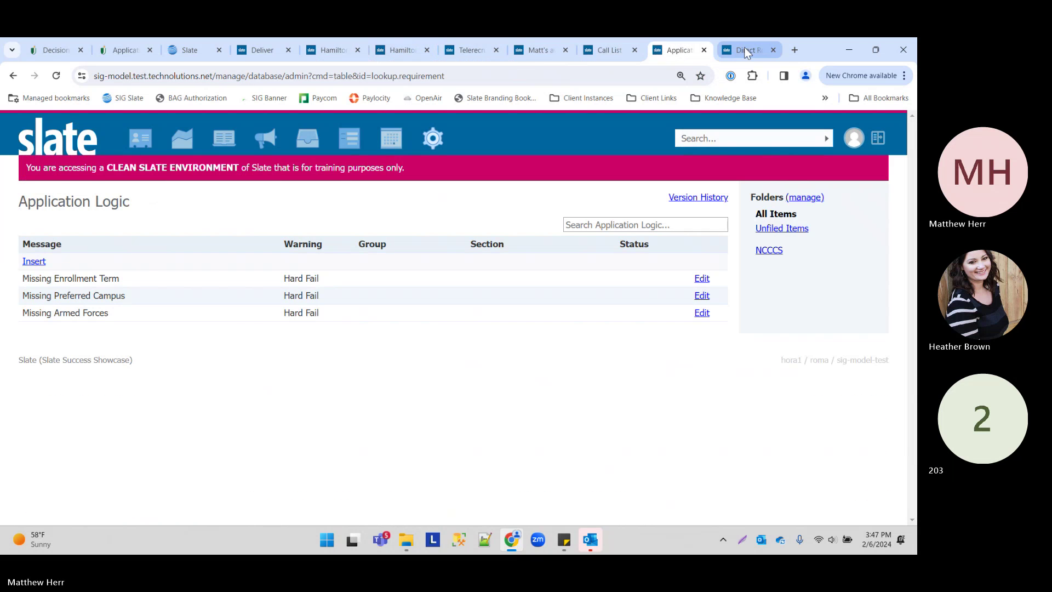
pyautogui.click(744, 50)
pyautogui.click(671, 50)
pyautogui.click(603, 50)
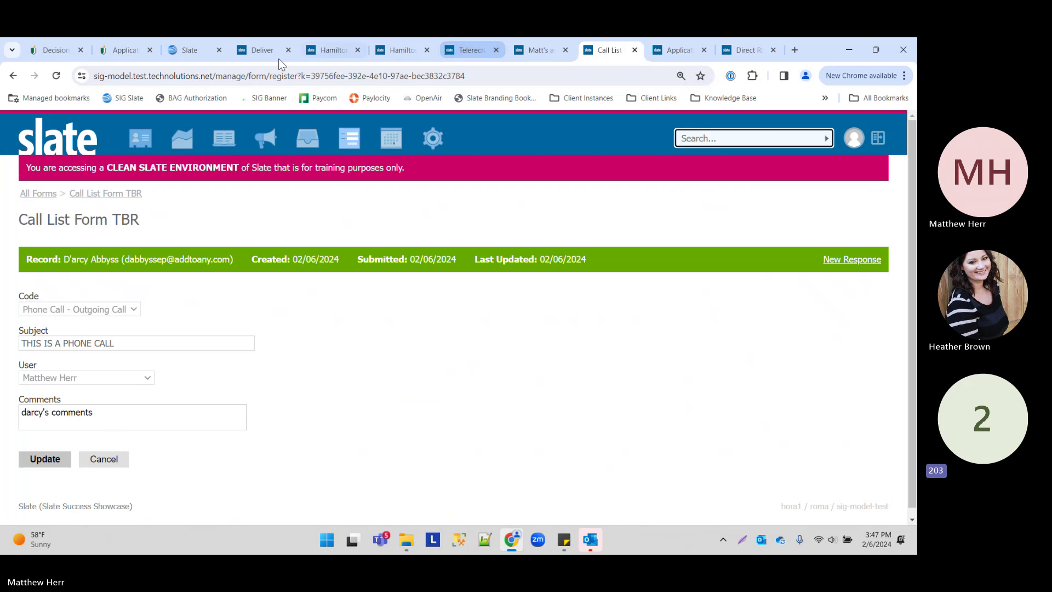
pyautogui.click(261, 50)
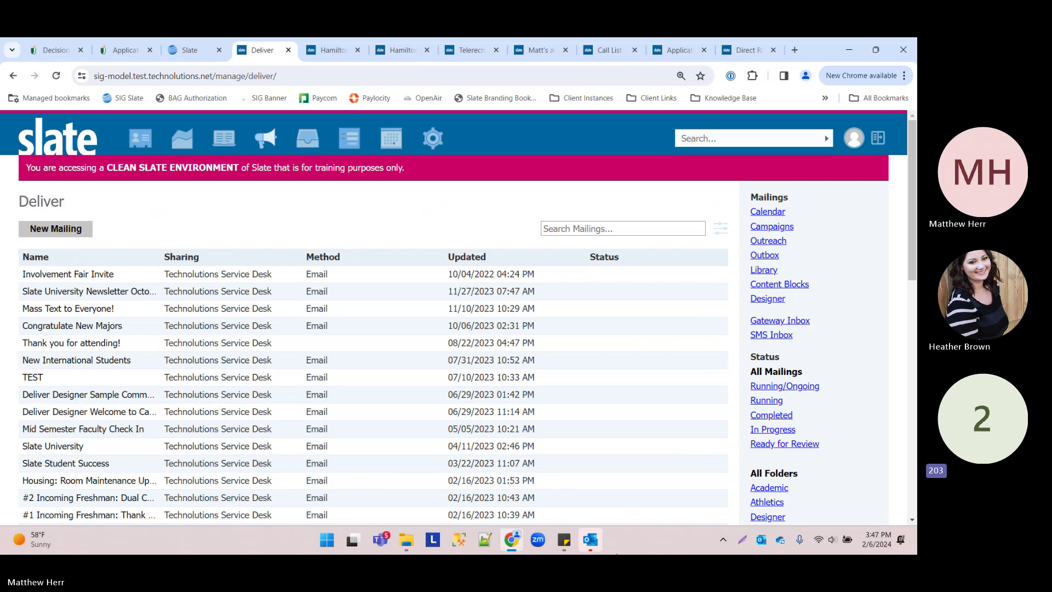
pyautogui.click(124, 48)
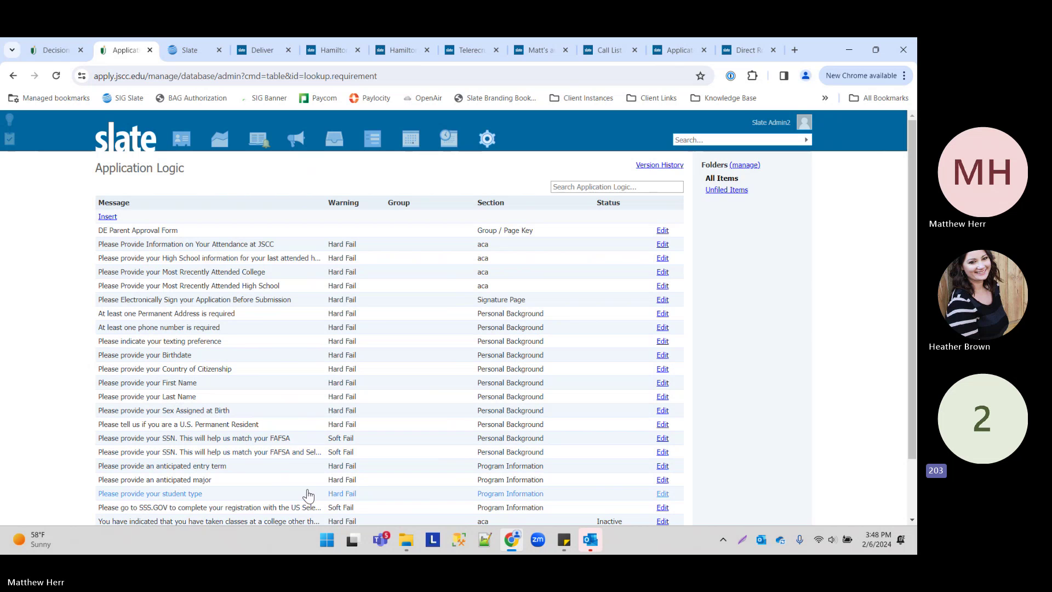
pyautogui.moveTo(359, 536)
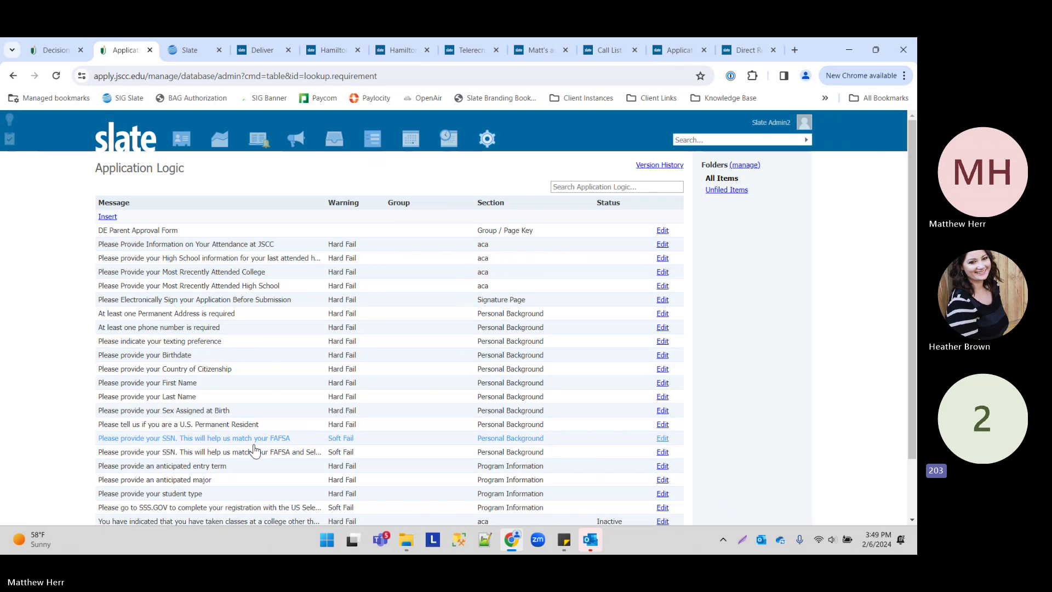
# - In the Clean Slate environment, search the forms for "tbr" and open the TBR Test form in the form builder
pyautogui.click(285, 54)
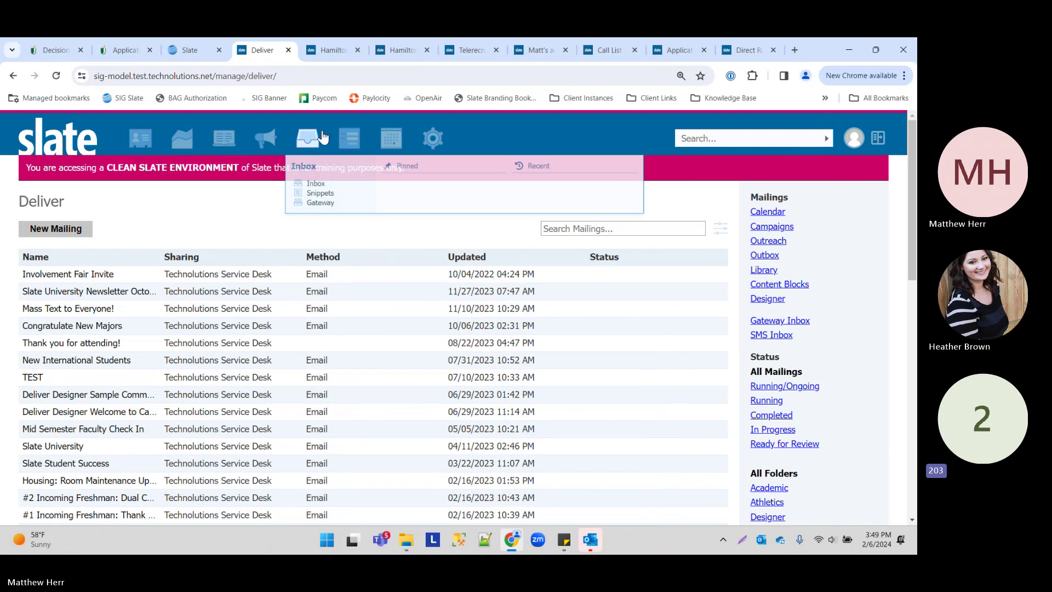
pyautogui.click(349, 138)
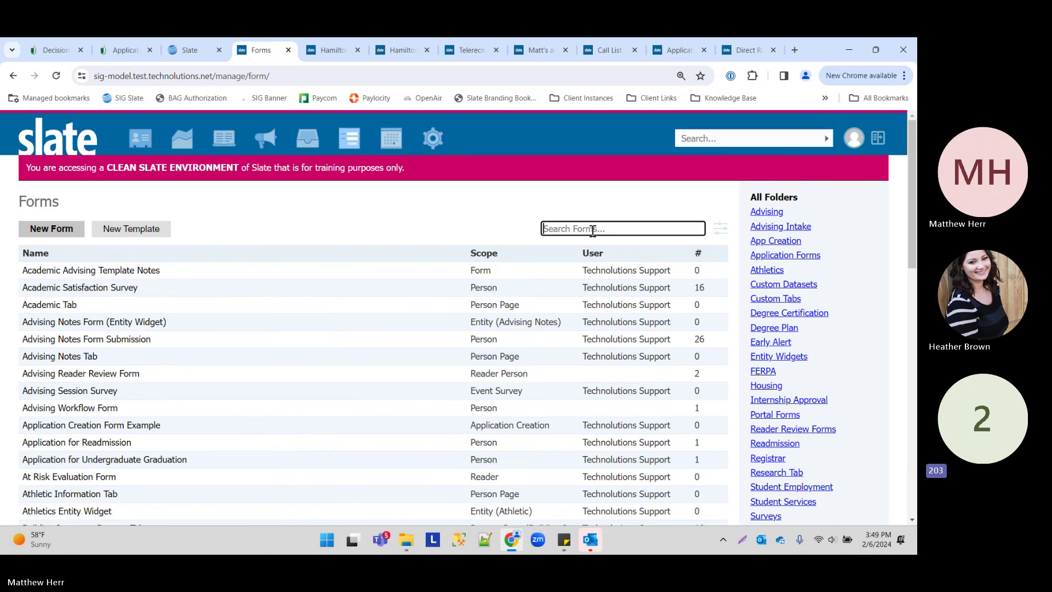
pyautogui.write('t')
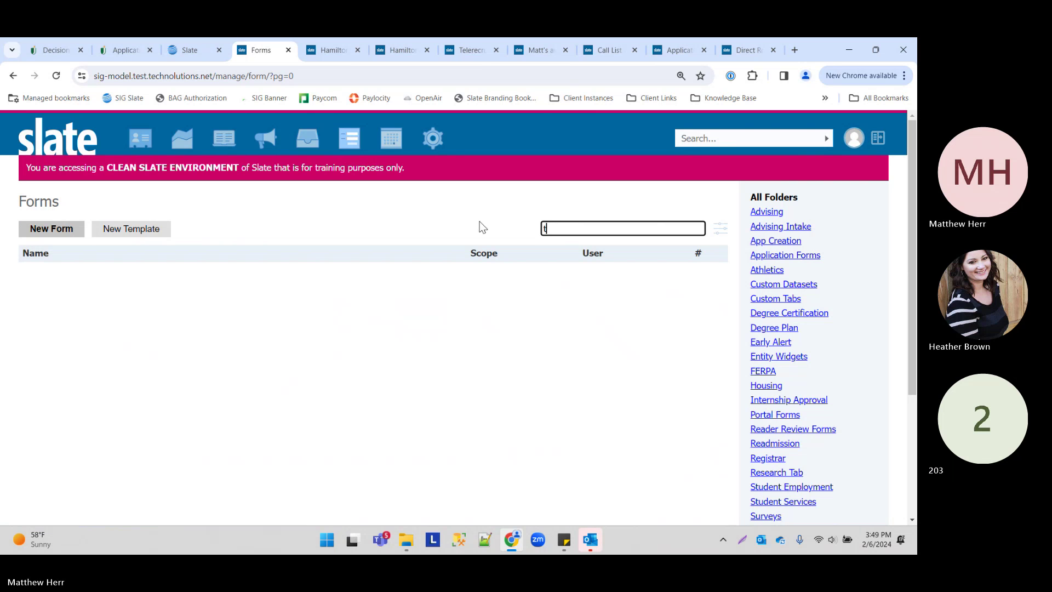
pyautogui.write('br')
pyautogui.click(33, 289)
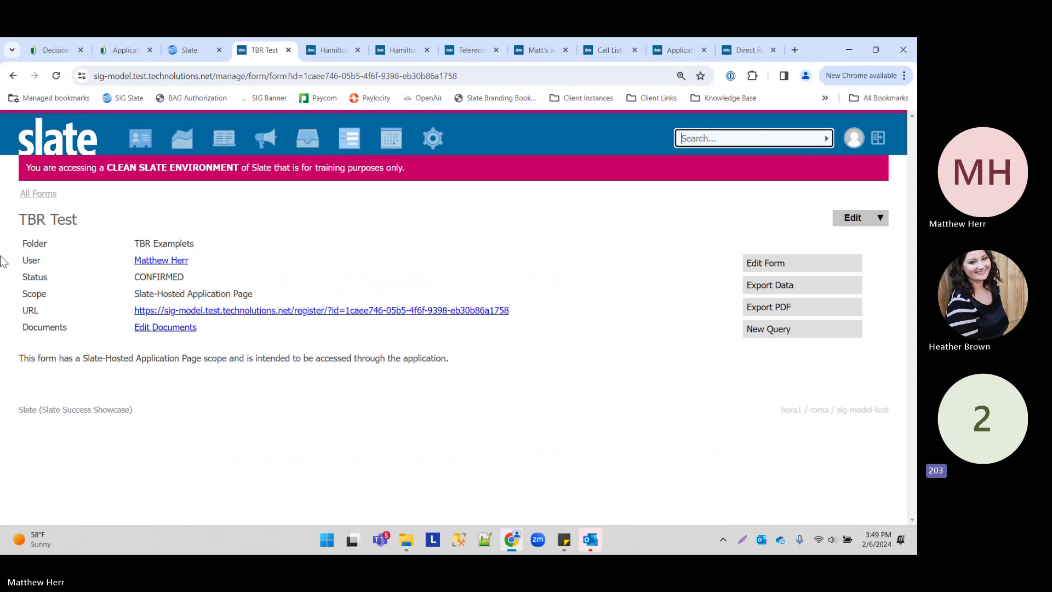
pyautogui.click(788, 331)
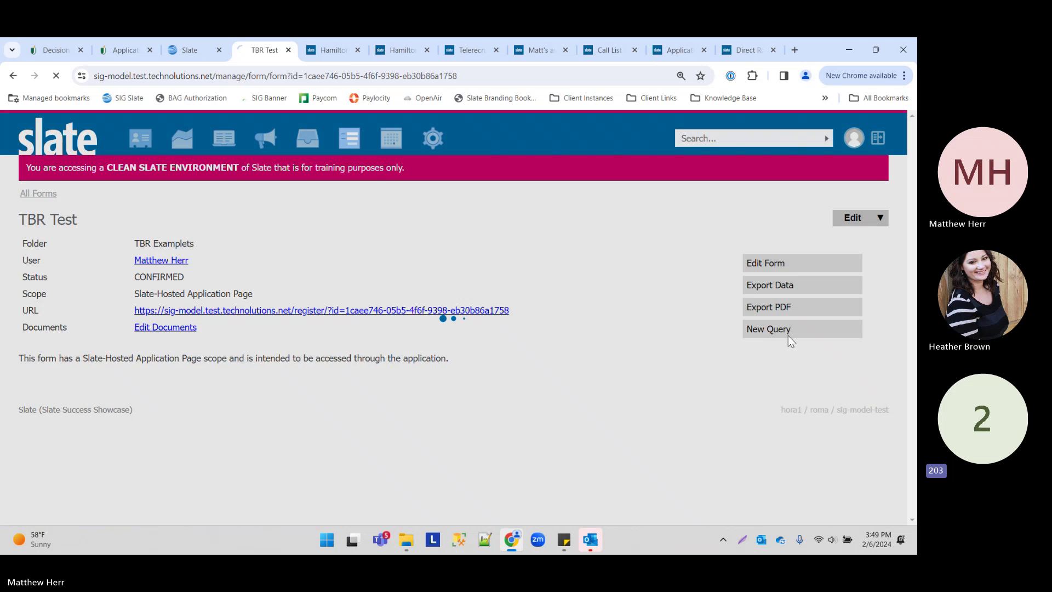
# - Add a Secret field below the question about the term to attend and start its label with "SS"
pyautogui.scroll(-4, 803, 338)
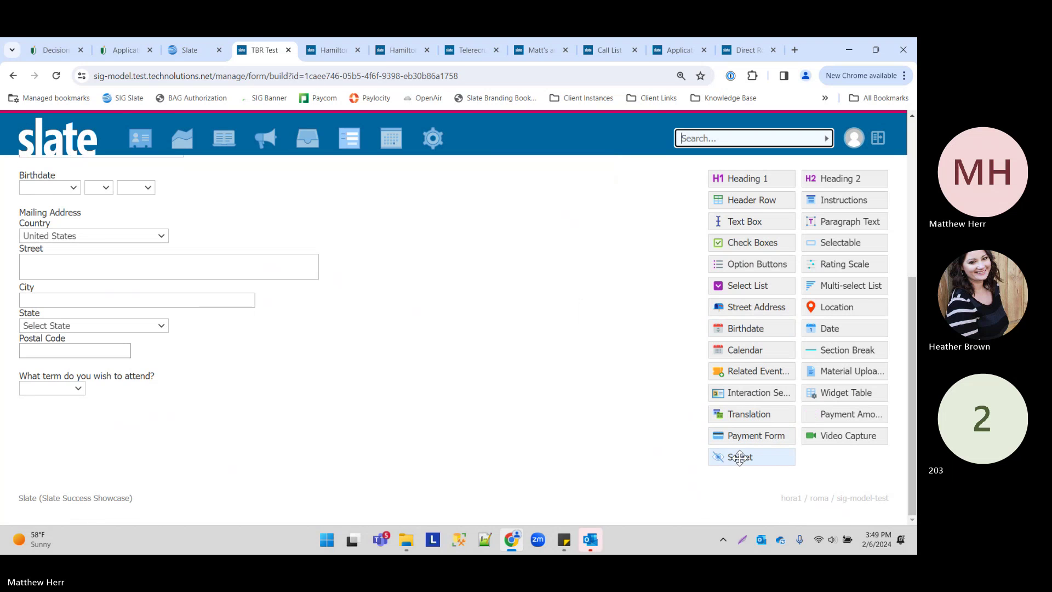
pyautogui.moveTo(739, 456); pyautogui.dragTo(110, 412)
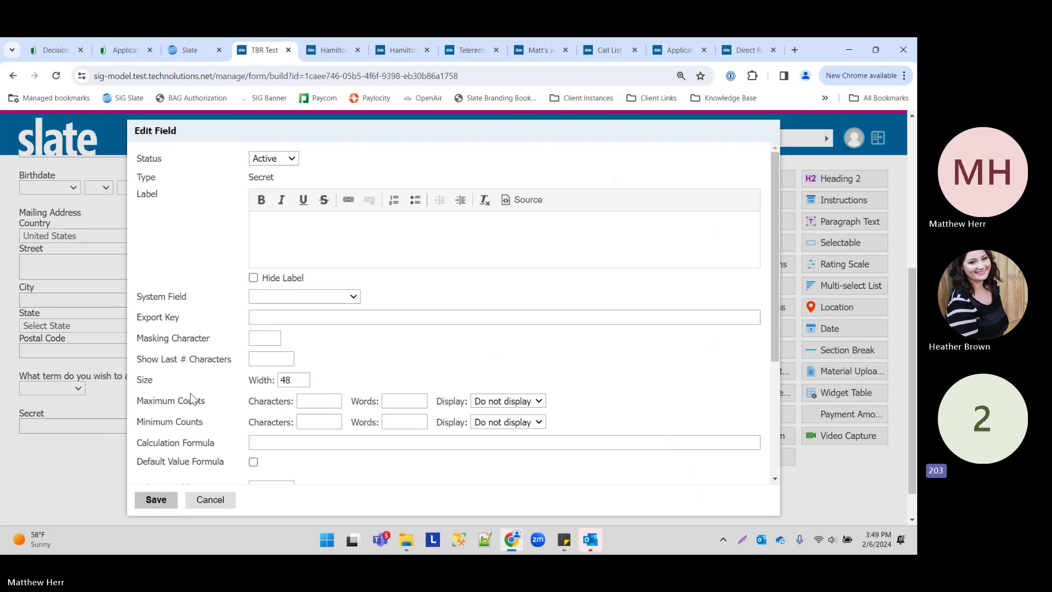
pyautogui.write('SSS')
pyautogui.press('BackSpace')
# - Map the Secret field to the Record system field SSN and complete its label as "SSN"
pyautogui.click(277, 295)
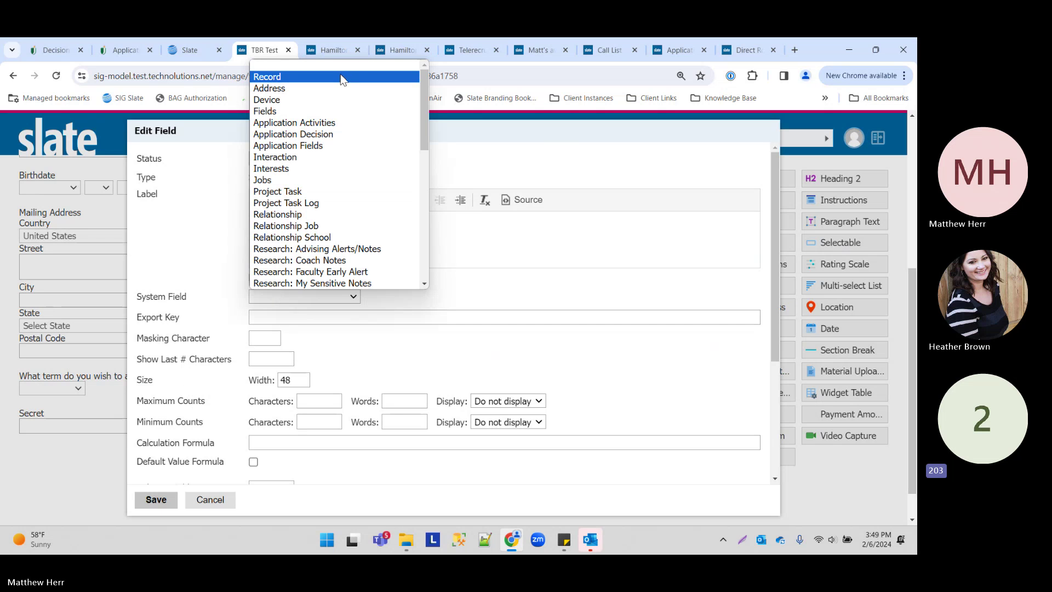
pyautogui.click(269, 77)
pyautogui.click(396, 299)
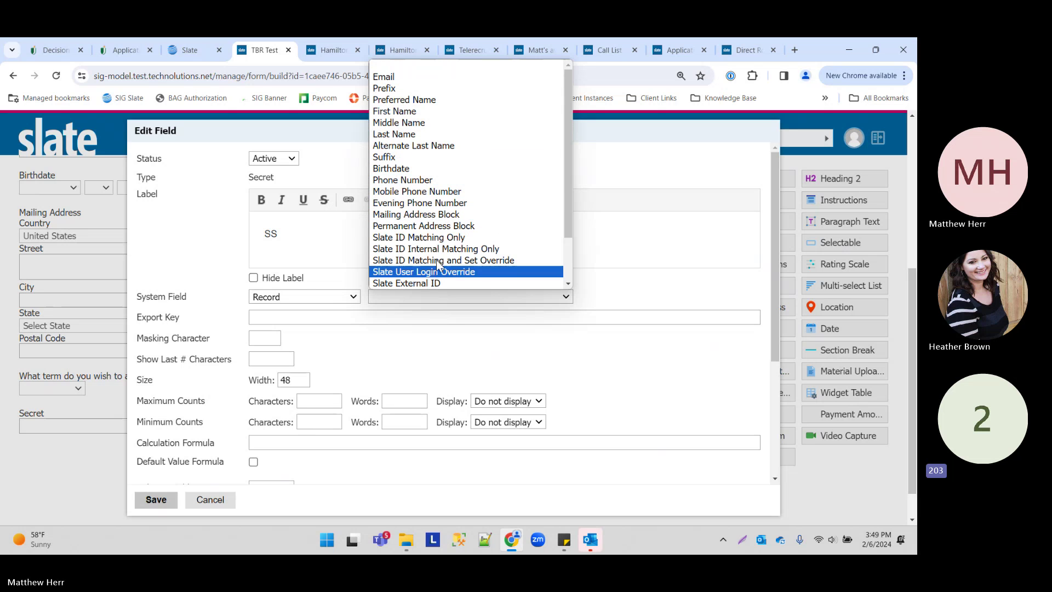
pyautogui.scroll(-2, 477, 182)
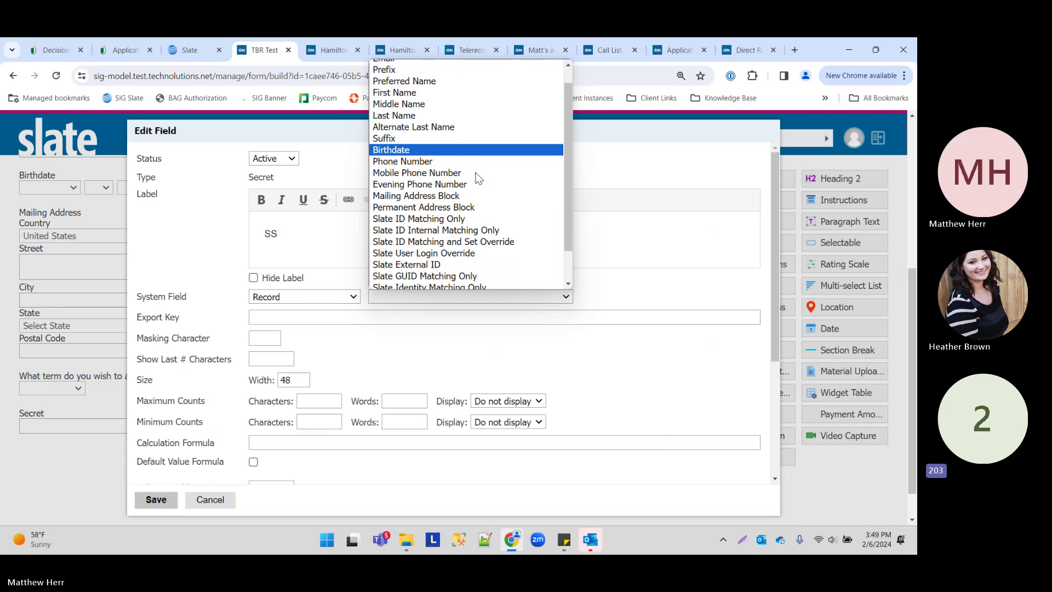
pyautogui.click(474, 261)
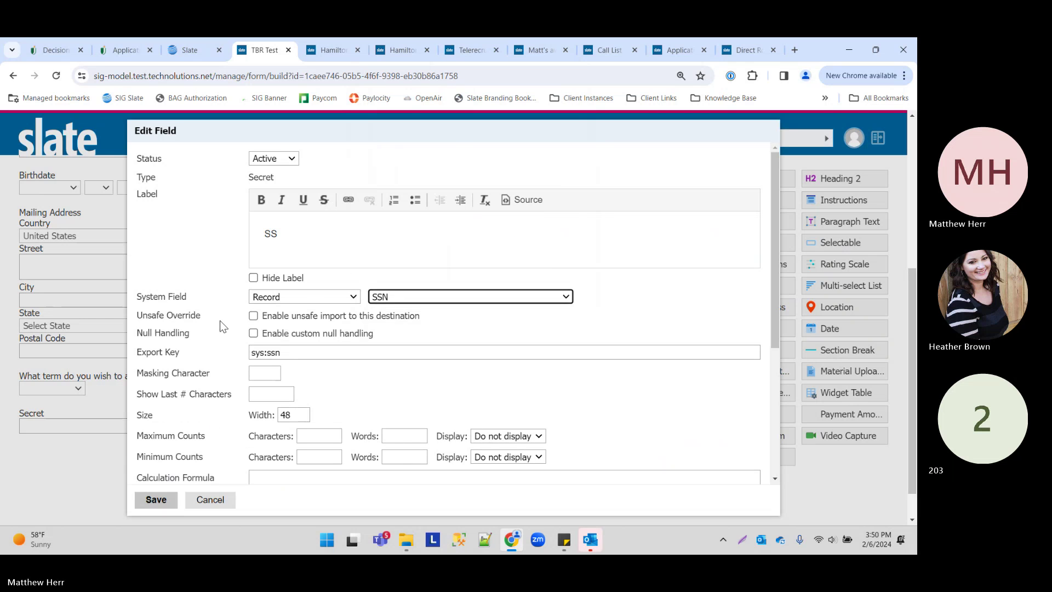
pyautogui.click(315, 233)
pyautogui.write('SSN')
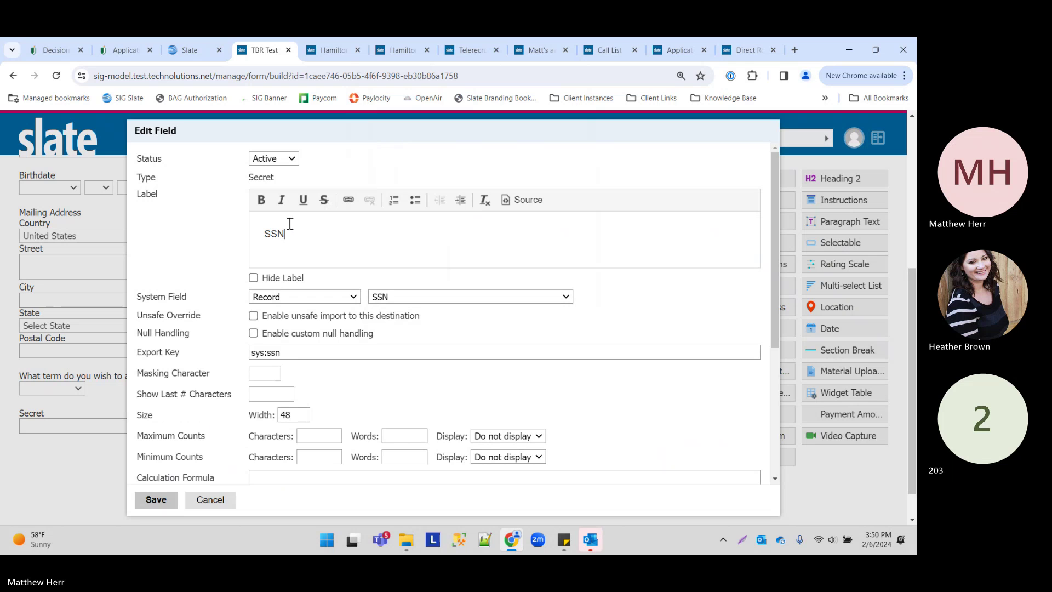
# - Save the SSN field on the form, then reopen its settings for review and close them without changes
pyautogui.click(168, 499)
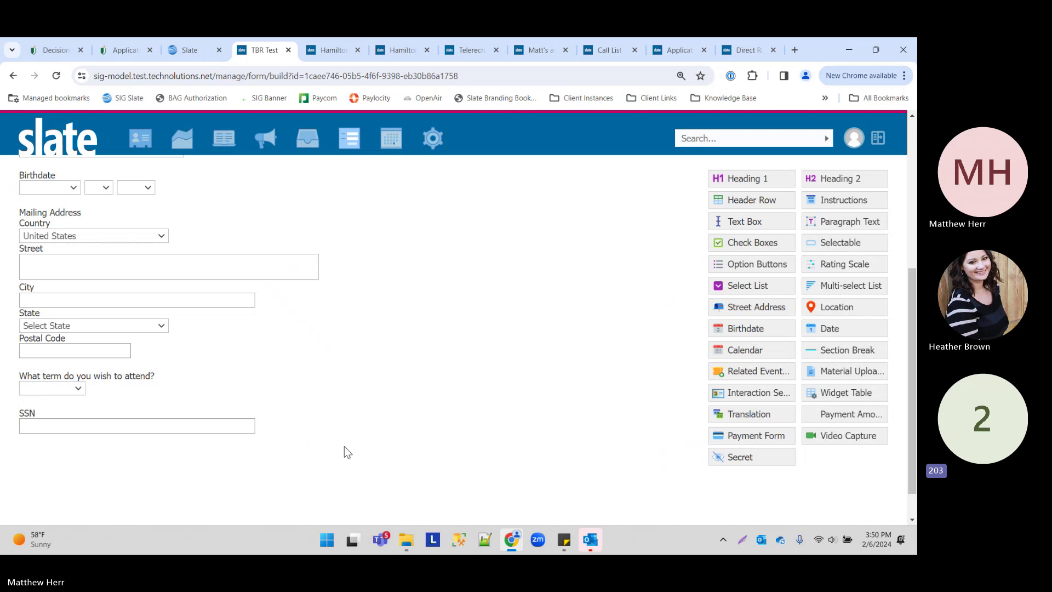
pyautogui.click(331, 428)
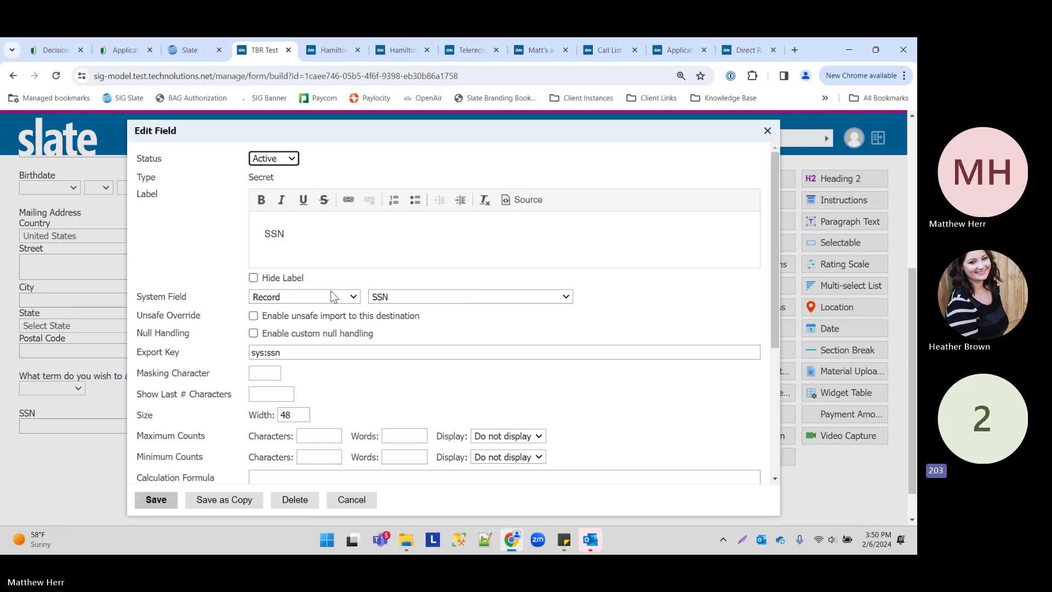
pyautogui.click(347, 500)
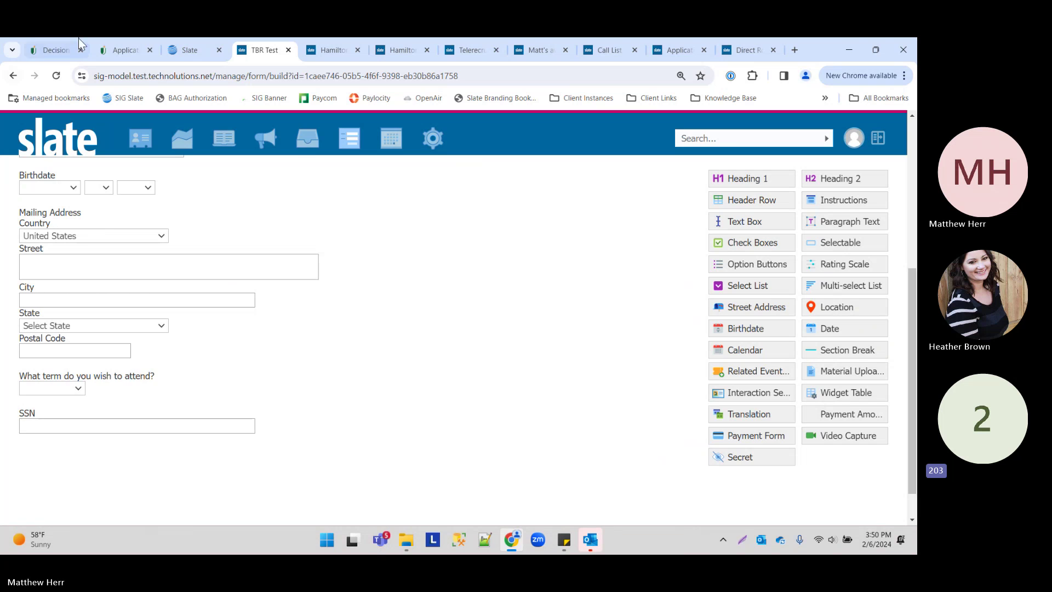
# - In Jackson State's environment, search the forms for "ss" and open the Secure SSN Entry Form
pyautogui.click(107, 50)
pyautogui.moveTo(386, 143)
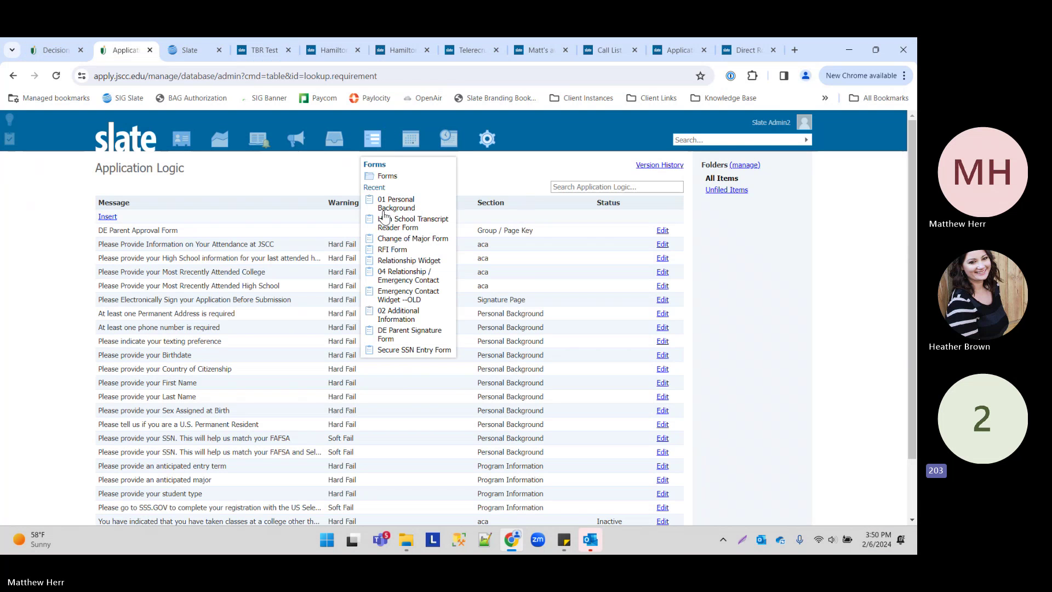
pyautogui.click(392, 177)
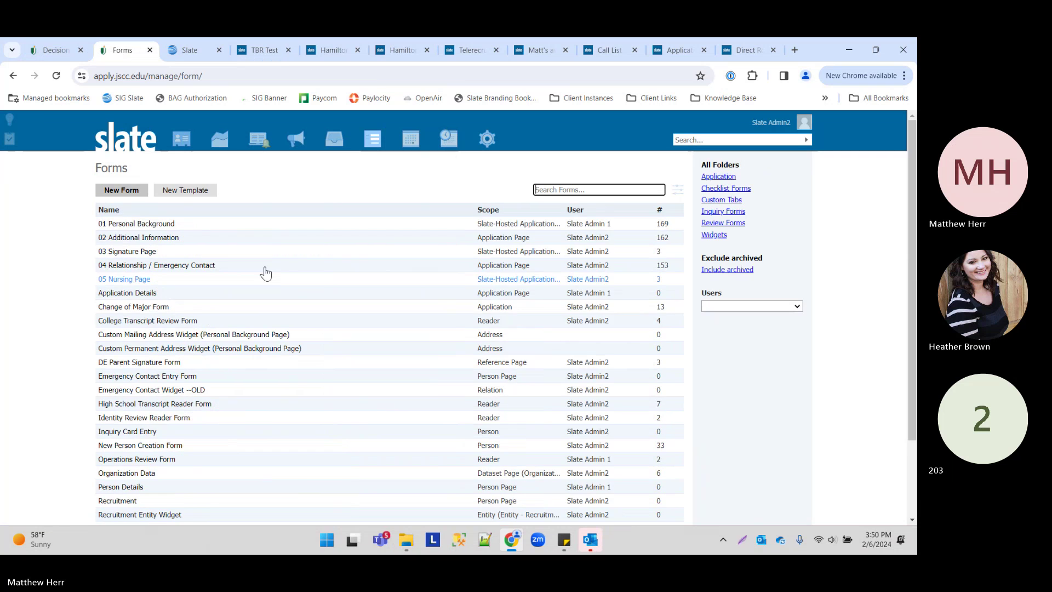
pyautogui.click(563, 190)
pyautogui.write('ss')
pyautogui.click(162, 226)
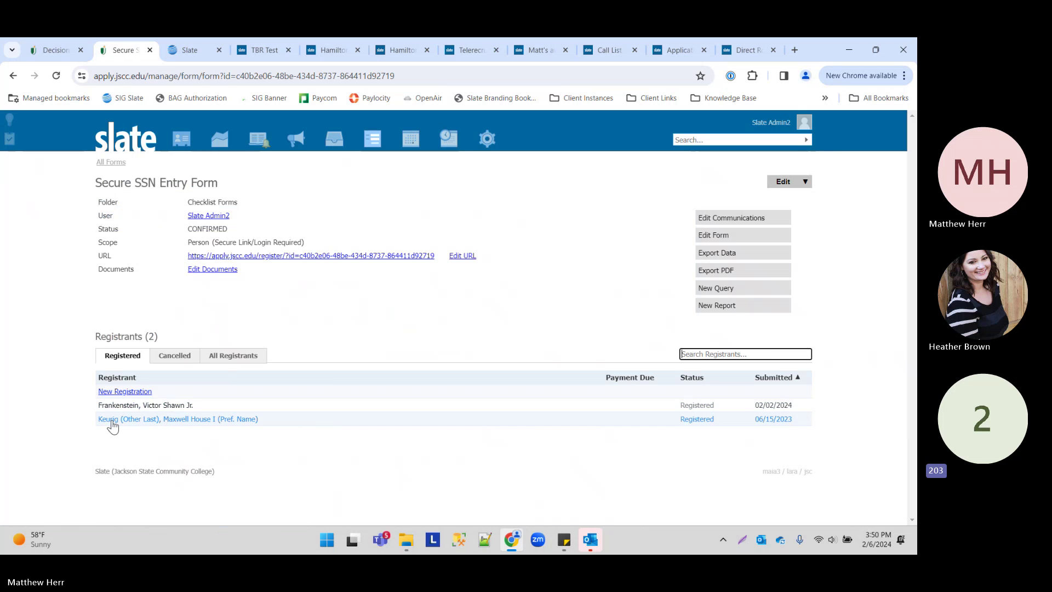
# - View the response submitted on 06/15/2023, close it, and point out the form's registration URL
pyautogui.click(221, 421)
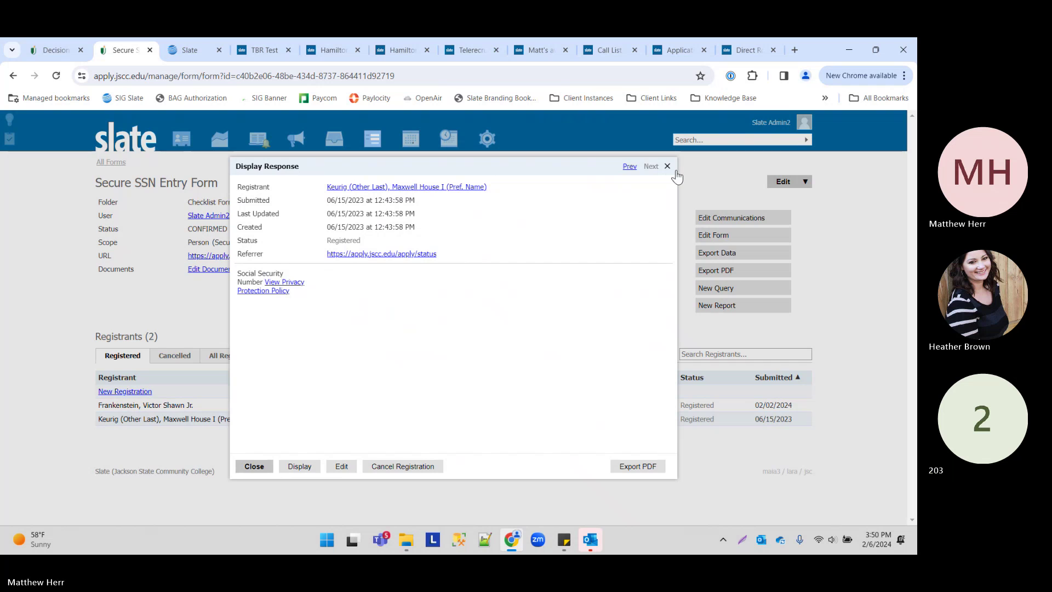
pyautogui.click(667, 165)
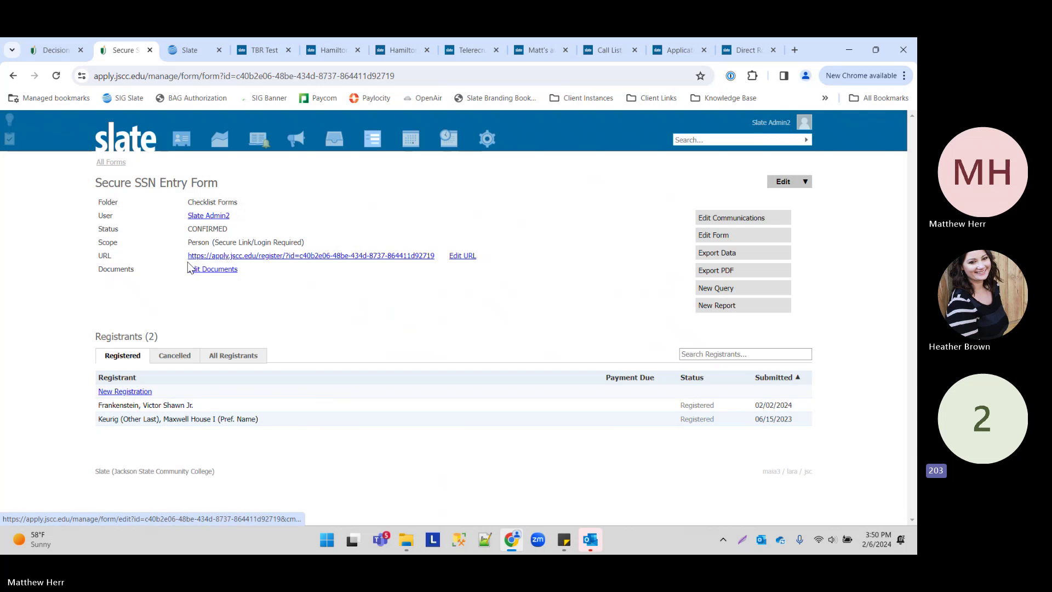
pyautogui.moveTo(188, 255); pyautogui.dragTo(320, 236)
pyautogui.click(276, 220)
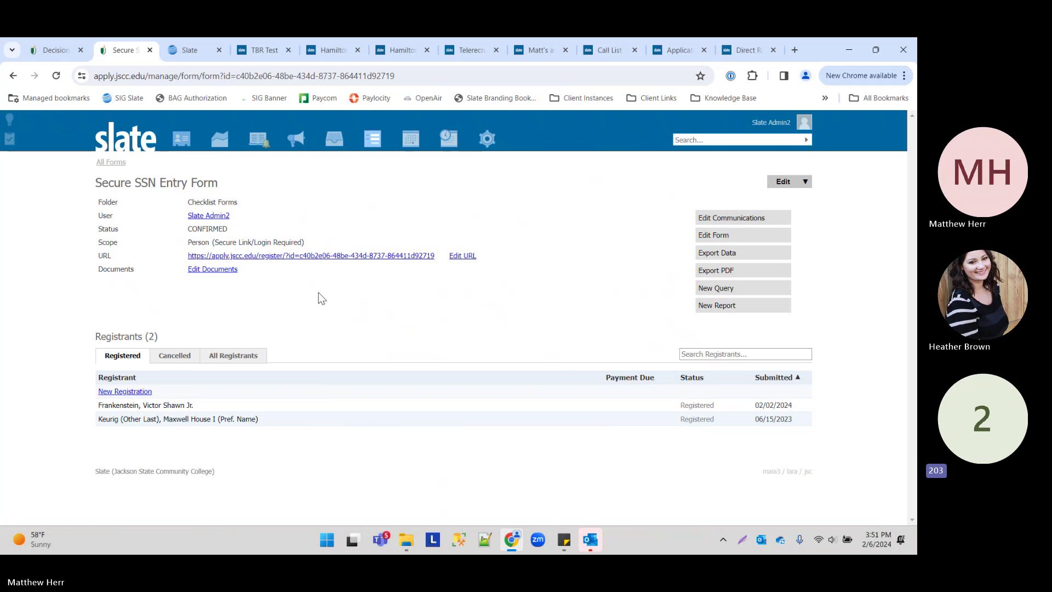
# - Search the Database tools for "check" in a new tab, open Checklists, and review the SSN Form item without changing it
pyautogui.middleClick(491, 138)
pyautogui.click(179, 44)
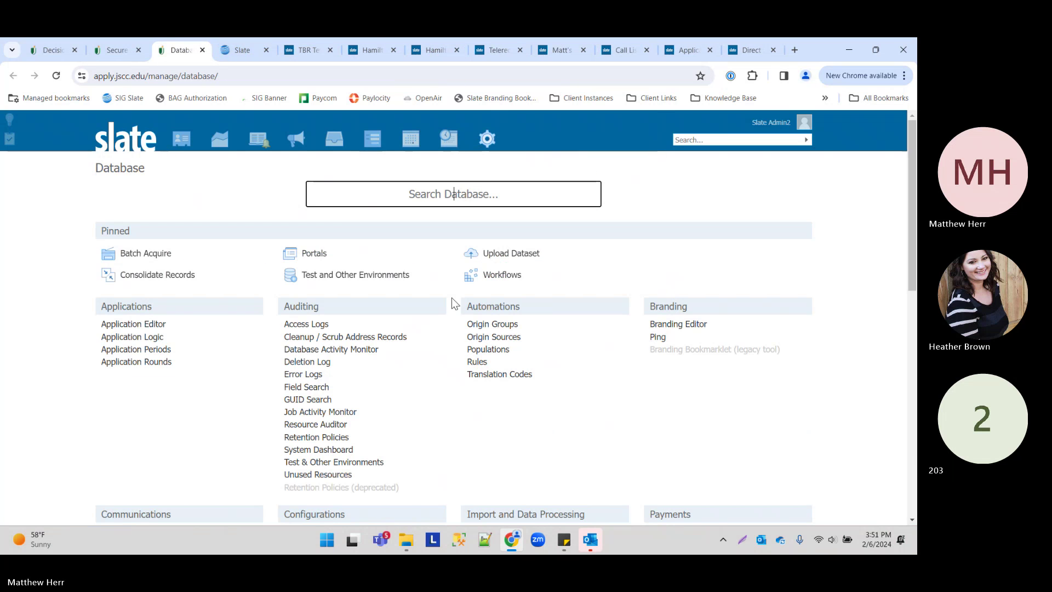
pyautogui.write('check')
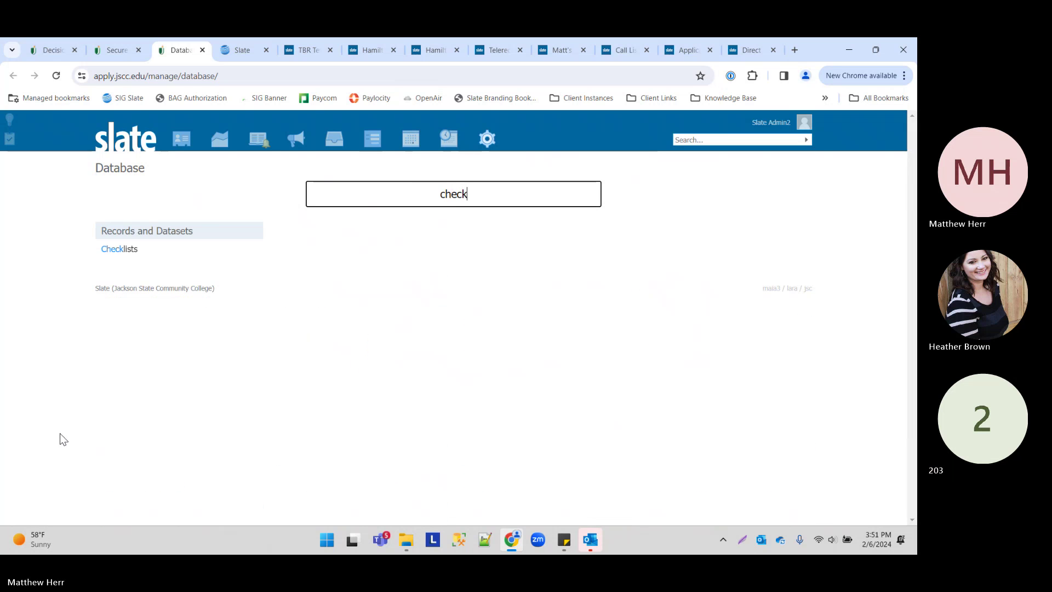
pyautogui.click(119, 249)
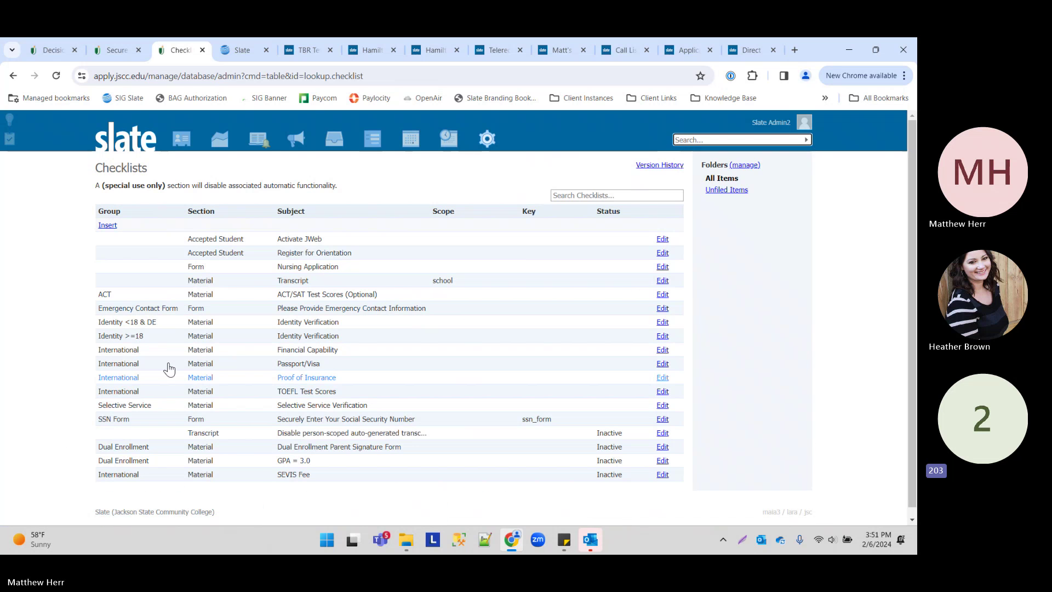
pyautogui.click(197, 421)
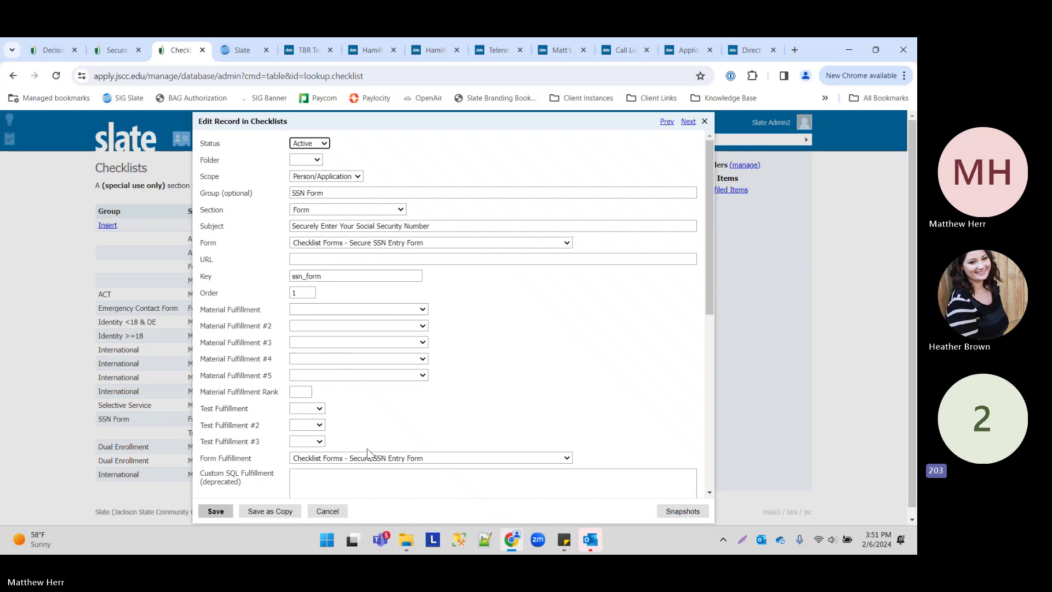
pyautogui.click(333, 511)
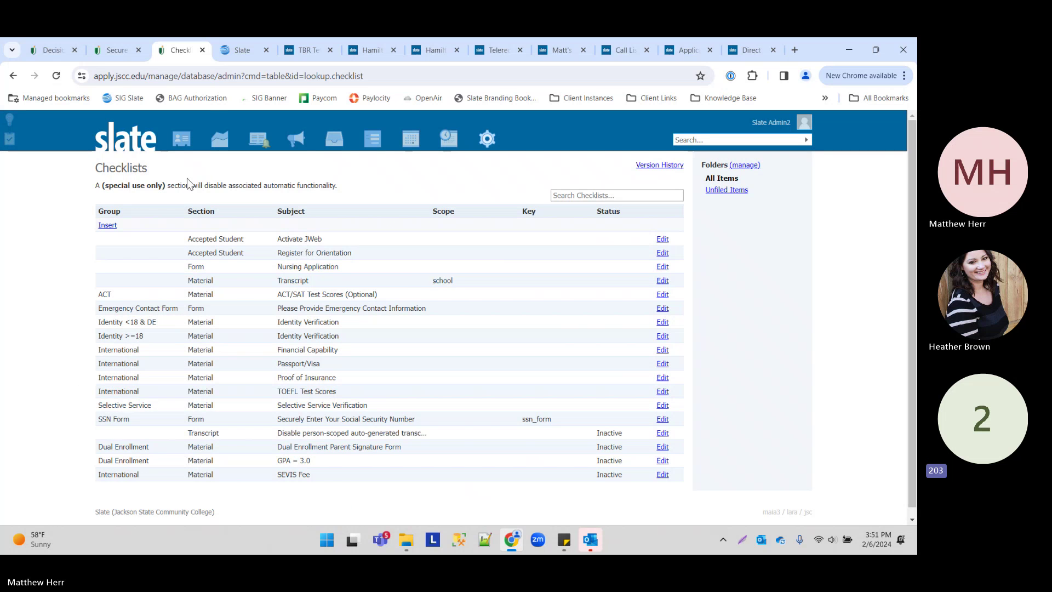
# - Point out the special-use note above the checklists and review the Transcript item's fulfillment settings without changing them
pyautogui.tripleClick(408, 175)
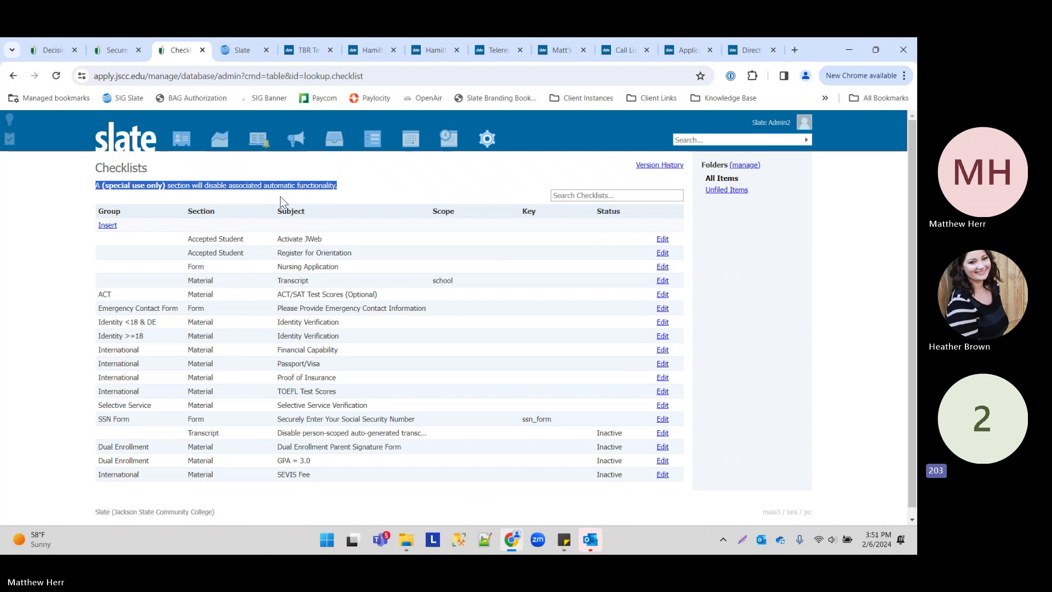
pyautogui.click(82, 294)
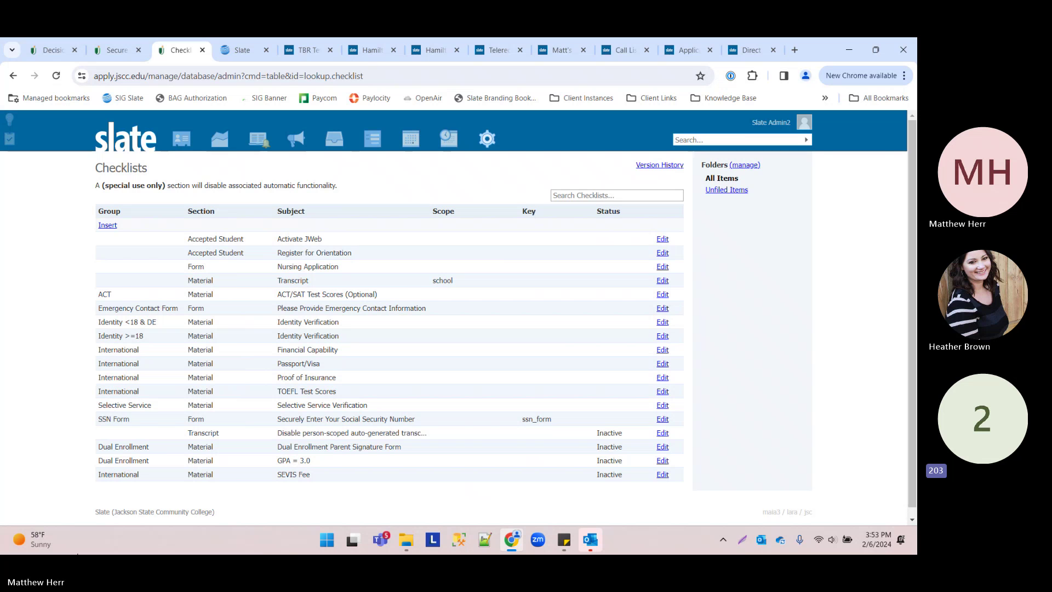
pyautogui.click(276, 280)
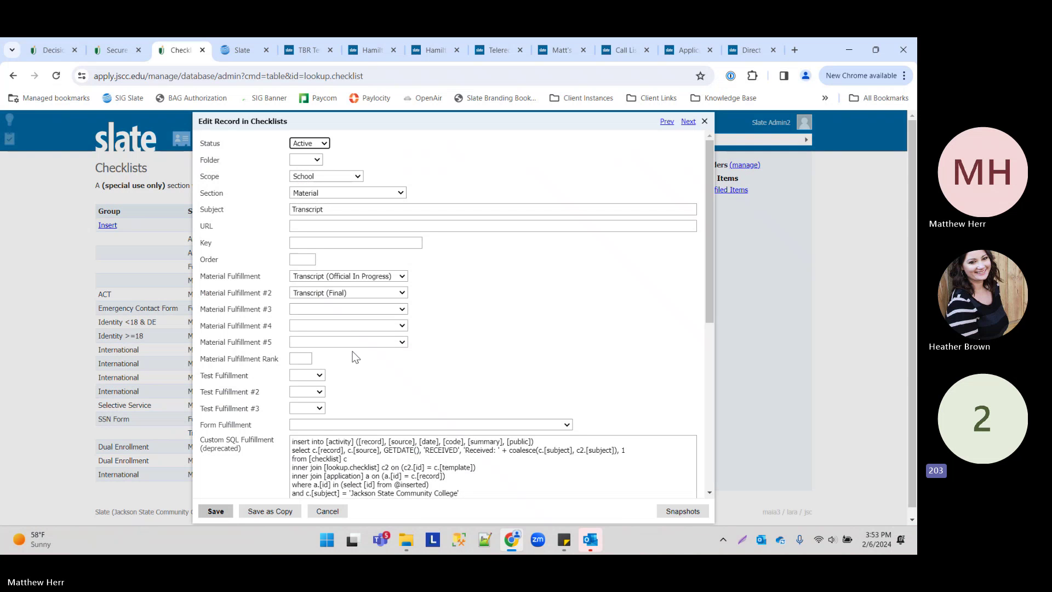
pyautogui.click(328, 511)
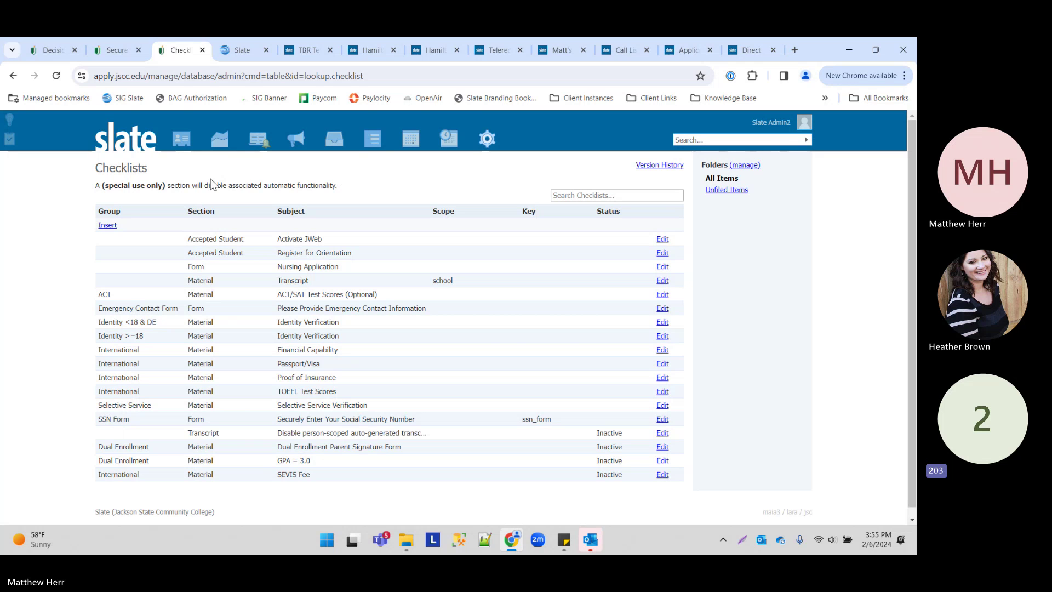
# - Search the Database tools for "rules" in a new tab and list the rules in the Checklist folder
pyautogui.rightClick(493, 143)
pyautogui.click(543, 155)
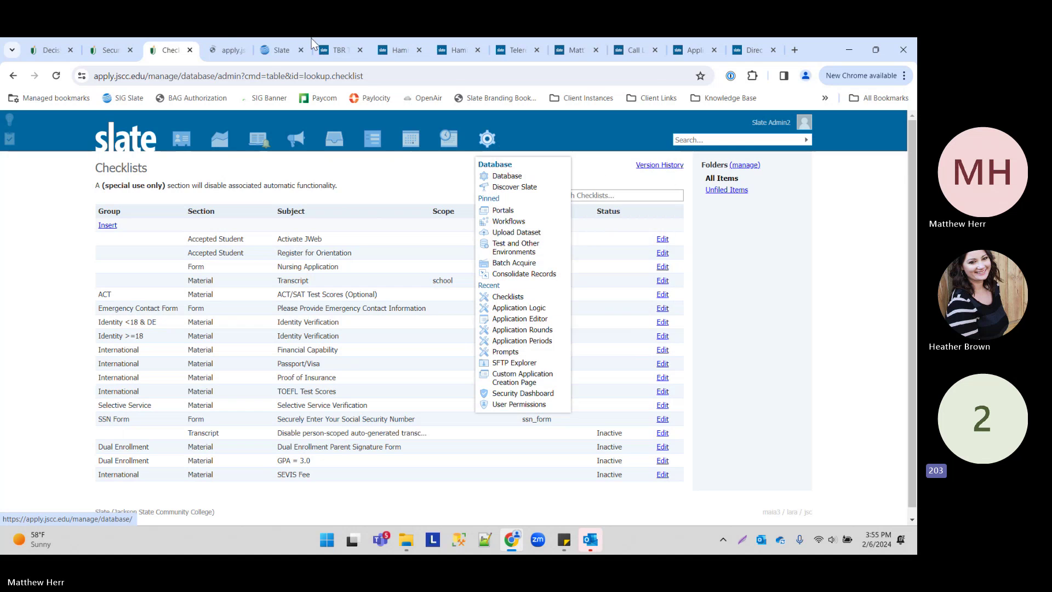
pyautogui.click(223, 45)
pyautogui.write('rules')
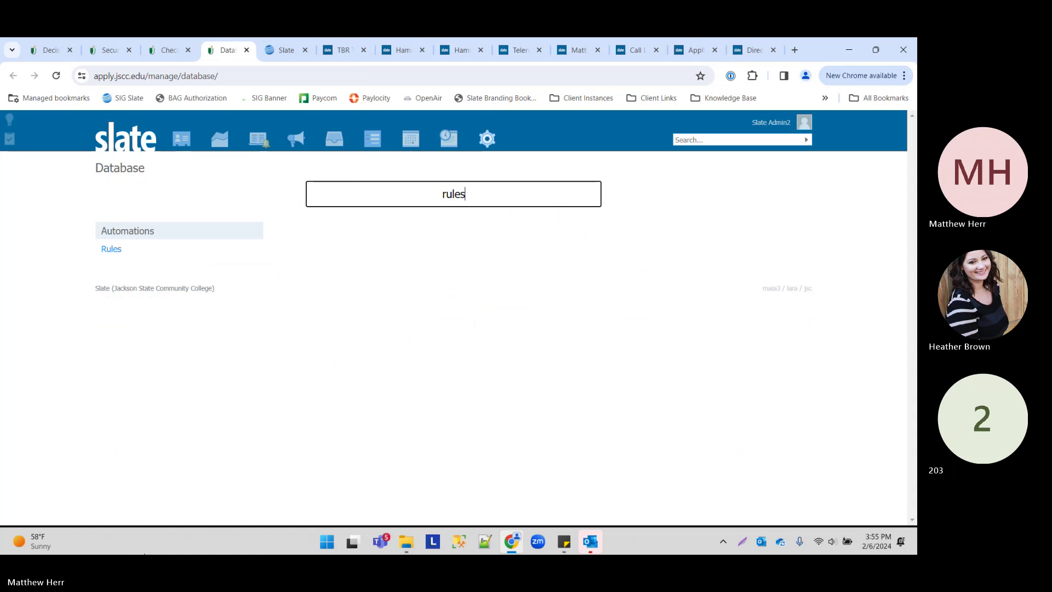
pyautogui.click(112, 249)
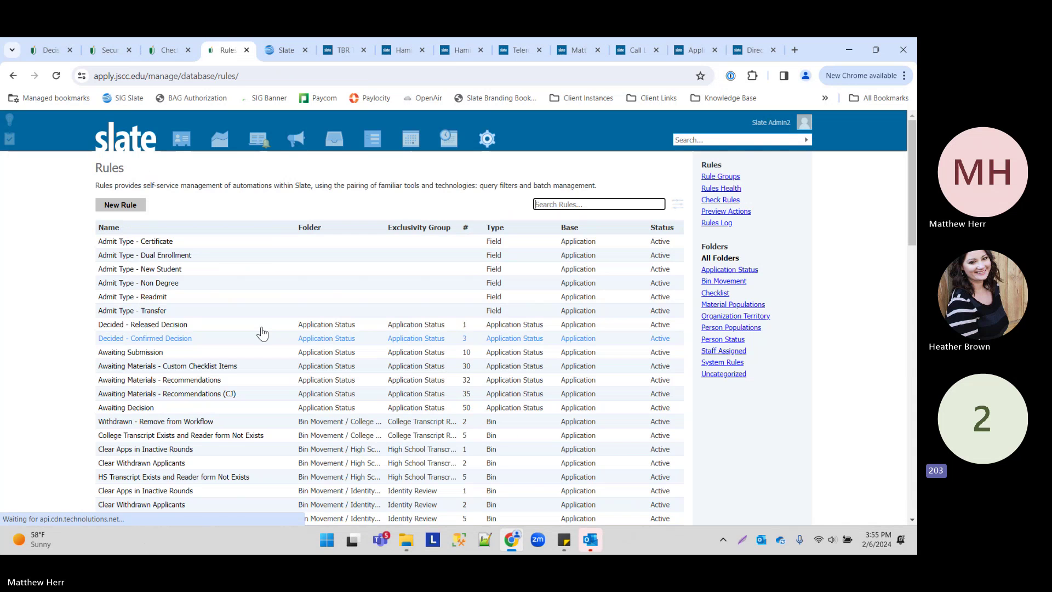
pyautogui.click(718, 295)
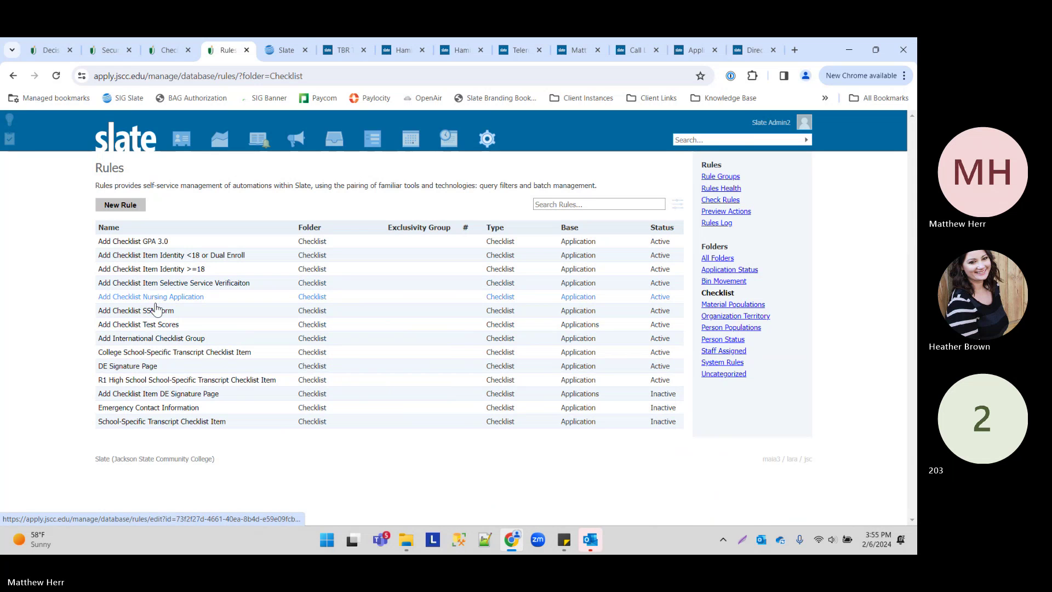
# - Open the Add Checklist SSN Form rule and examine the available Checklist and Group options of its action without changing them
pyautogui.click(156, 310)
pyautogui.scroll(-2, 175, 426)
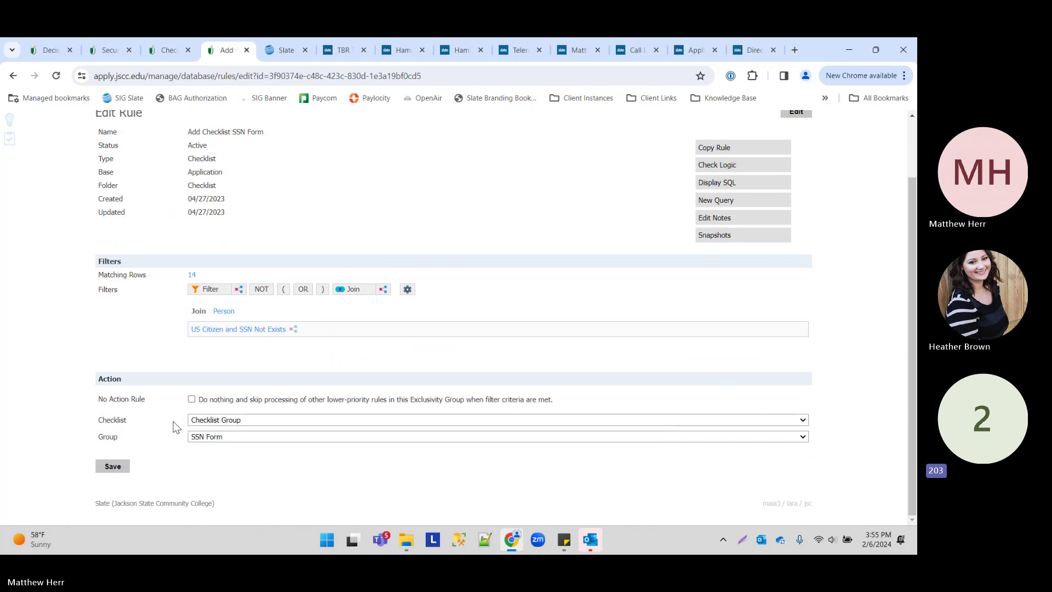
pyautogui.moveTo(98, 419); pyautogui.dragTo(137, 419)
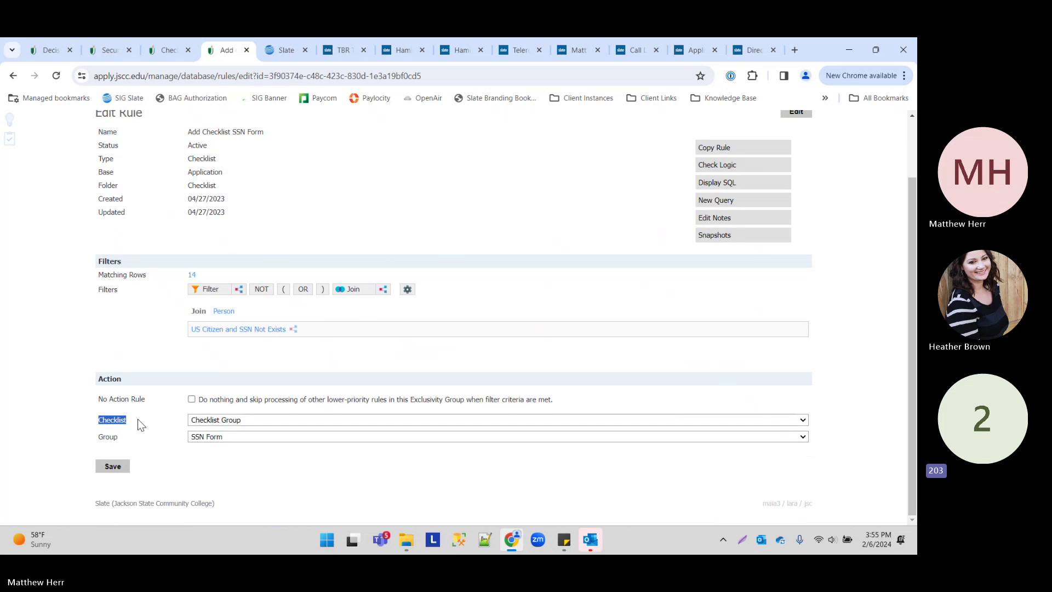
pyautogui.click(222, 420)
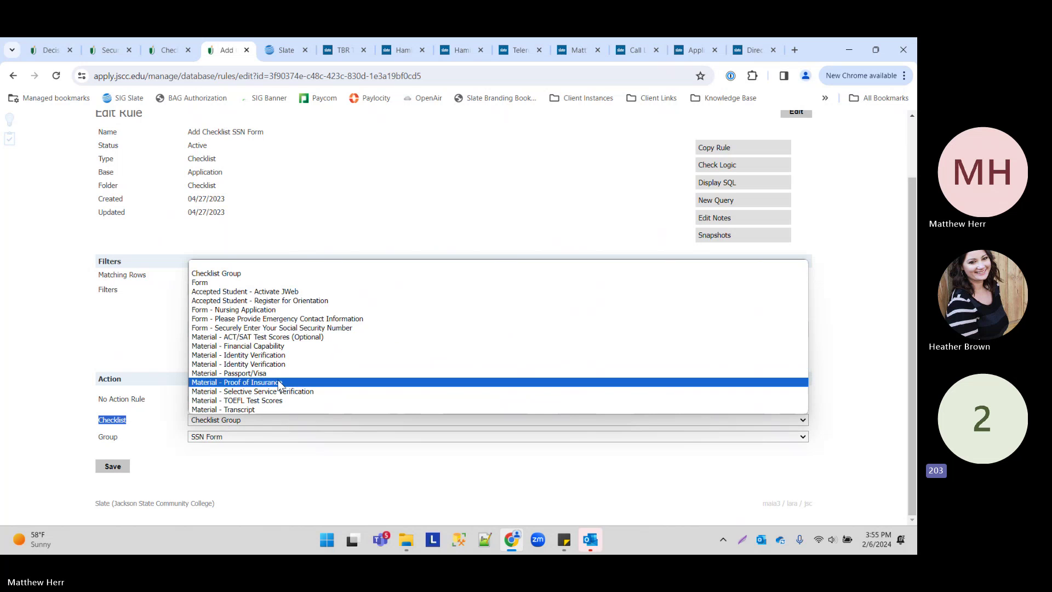
pyautogui.click(124, 327)
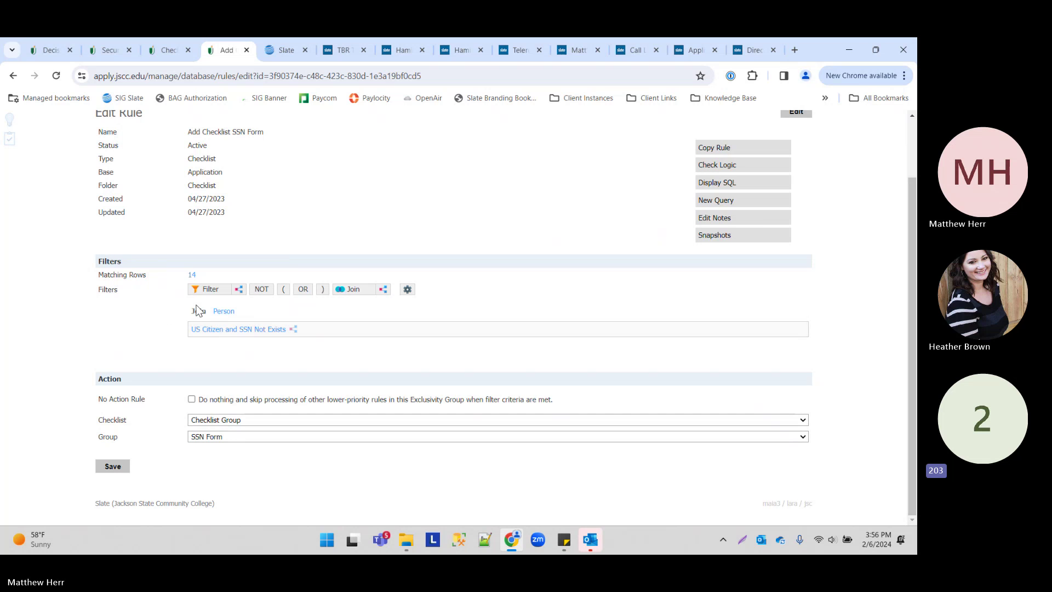
pyautogui.click(227, 438)
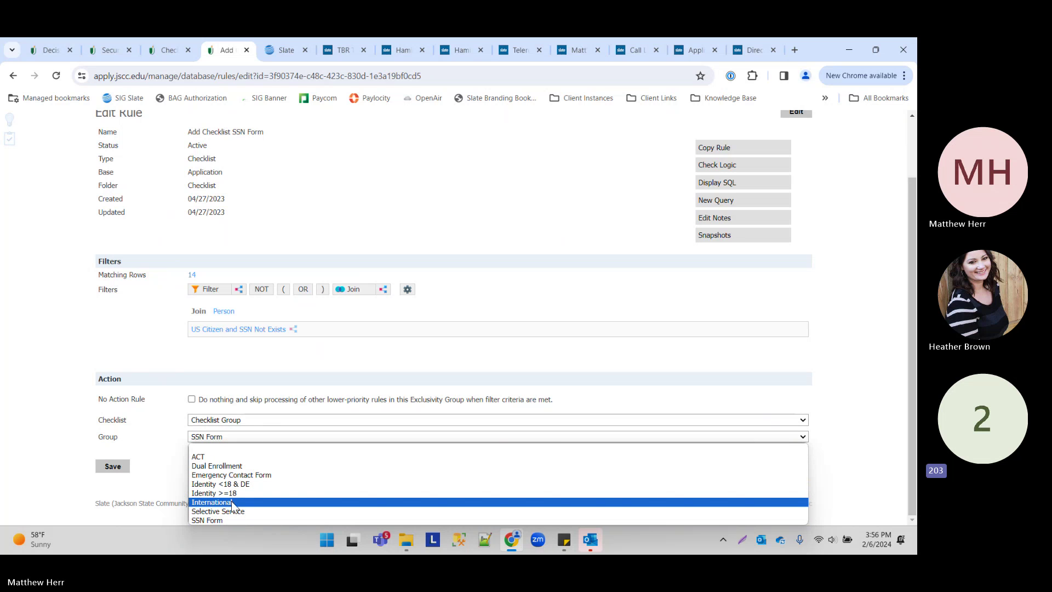
pyautogui.click(117, 309)
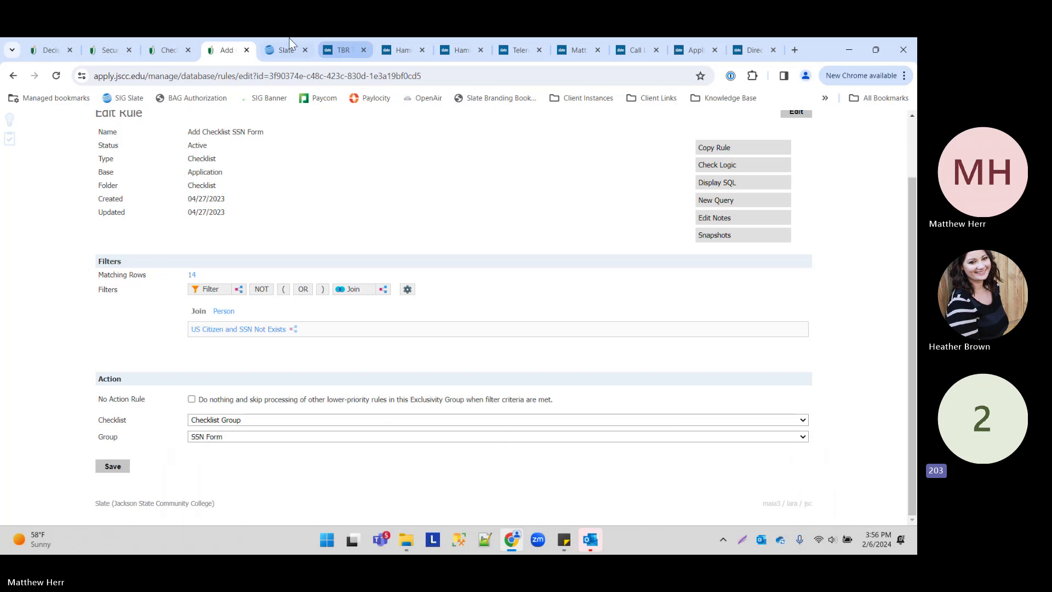
# - Return to the Checklists page, search the Database tools for "file", and open base.xml from the apply folder in Files
pyautogui.click(173, 41)
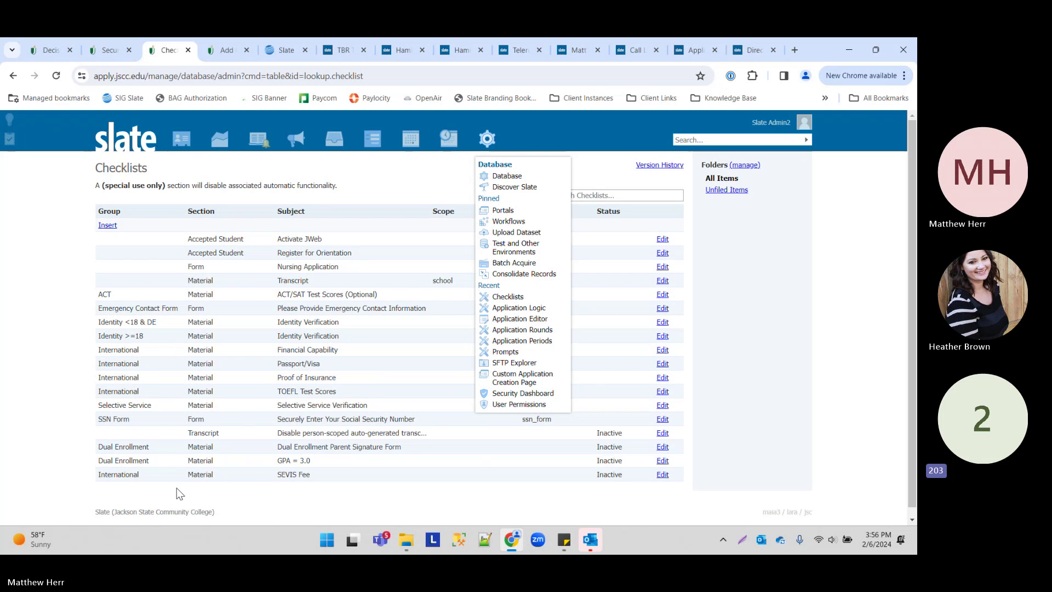
pyautogui.click(54, 377)
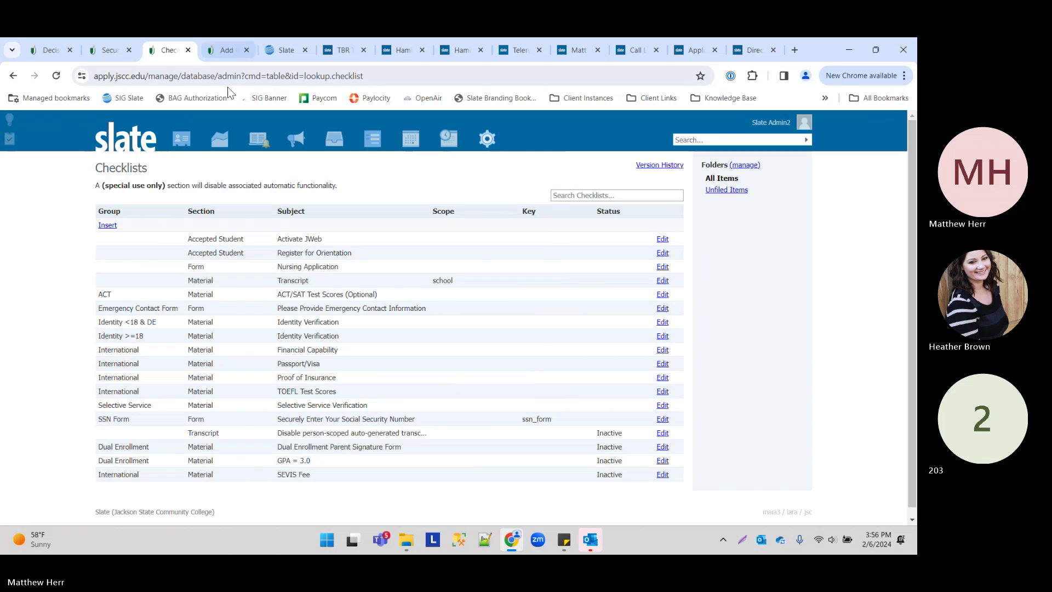
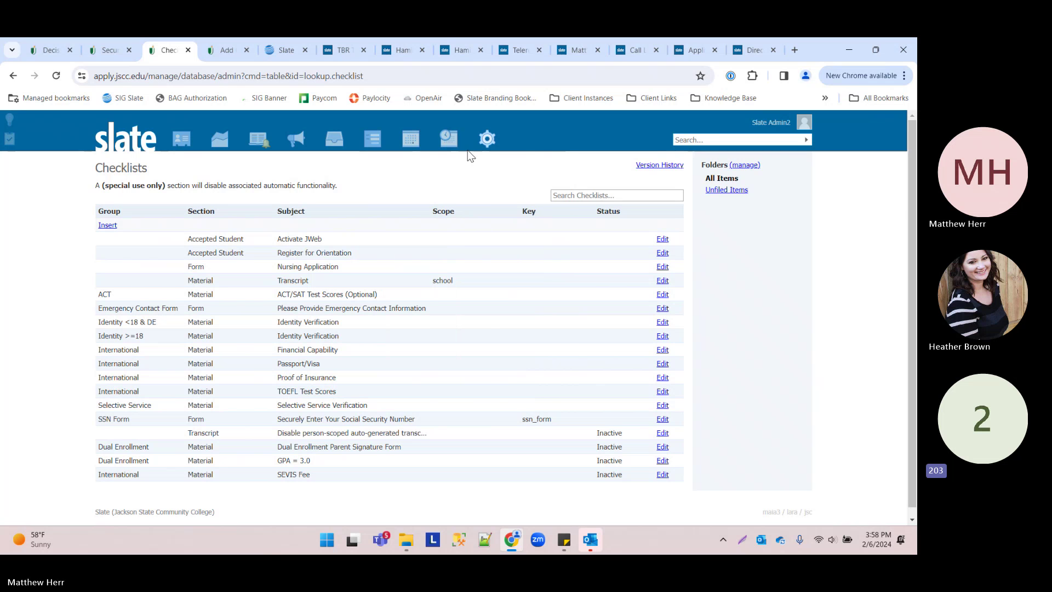
pyautogui.moveTo(487, 140)
pyautogui.click(498, 227)
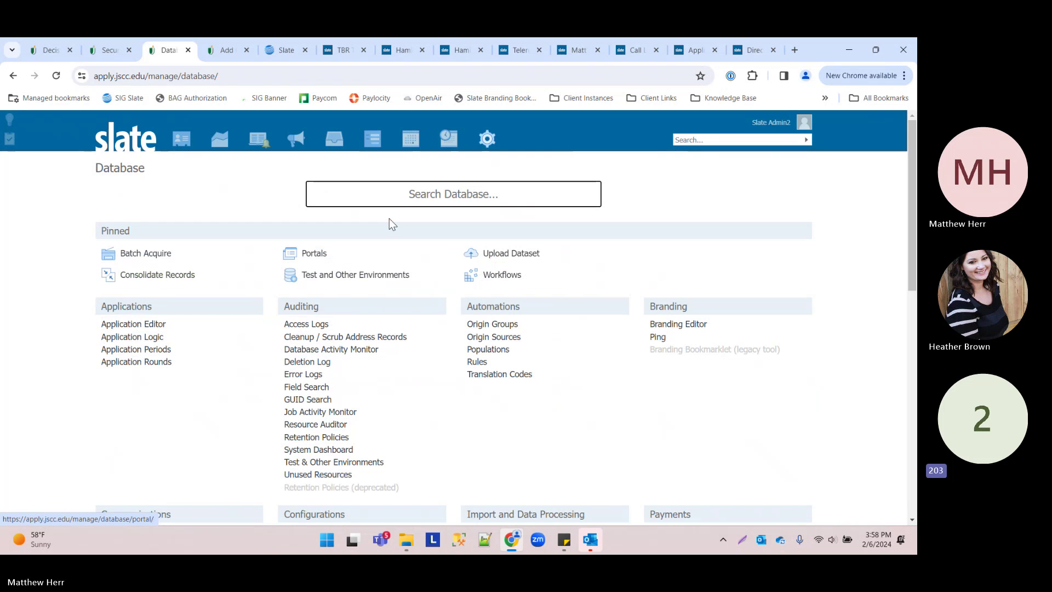
pyautogui.write('file')
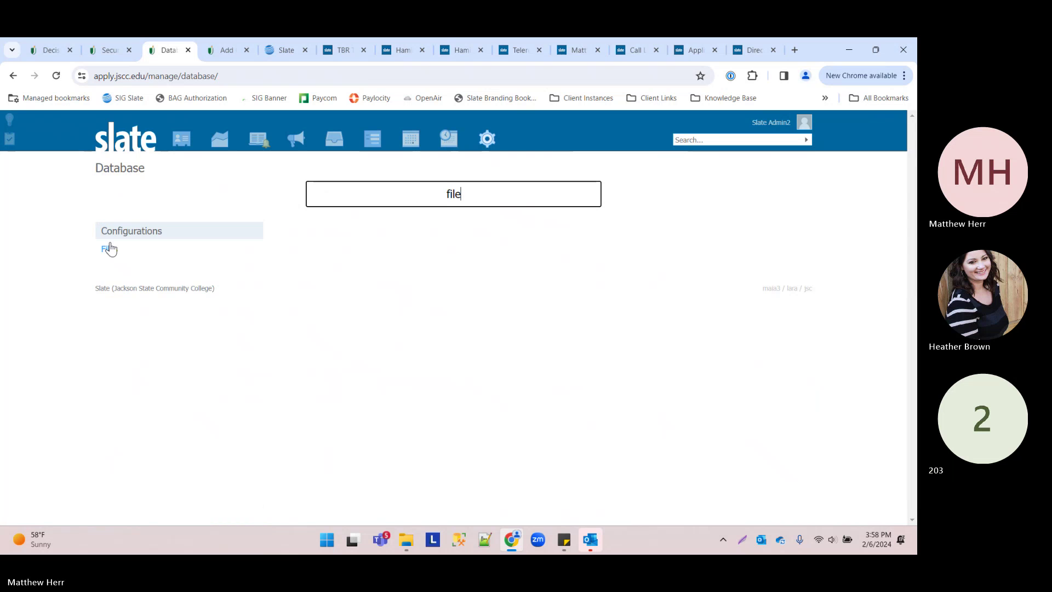
pyautogui.click(109, 249)
pyautogui.click(709, 189)
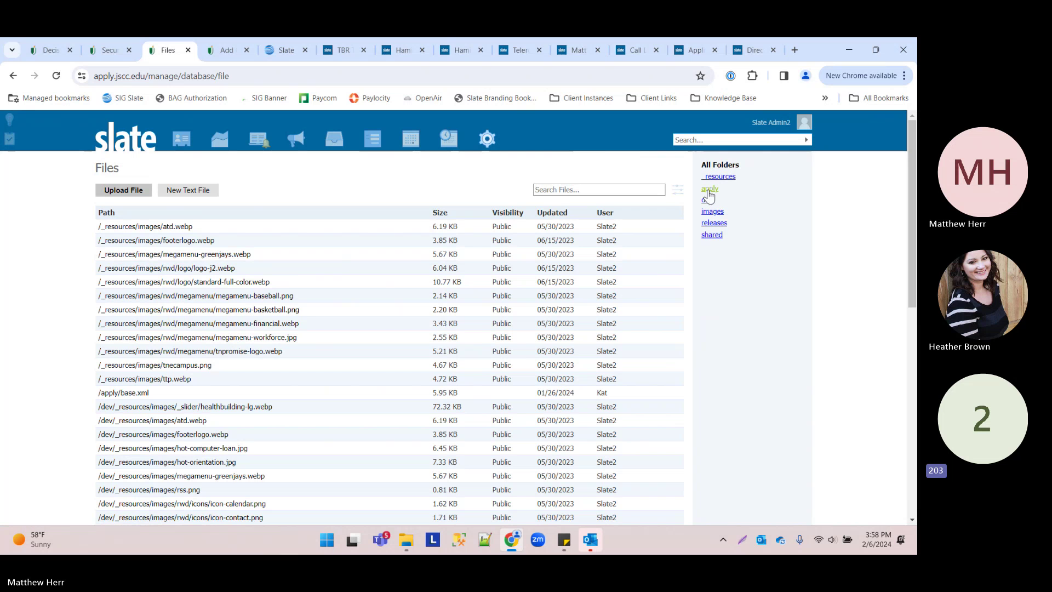
pyautogui.click(123, 228)
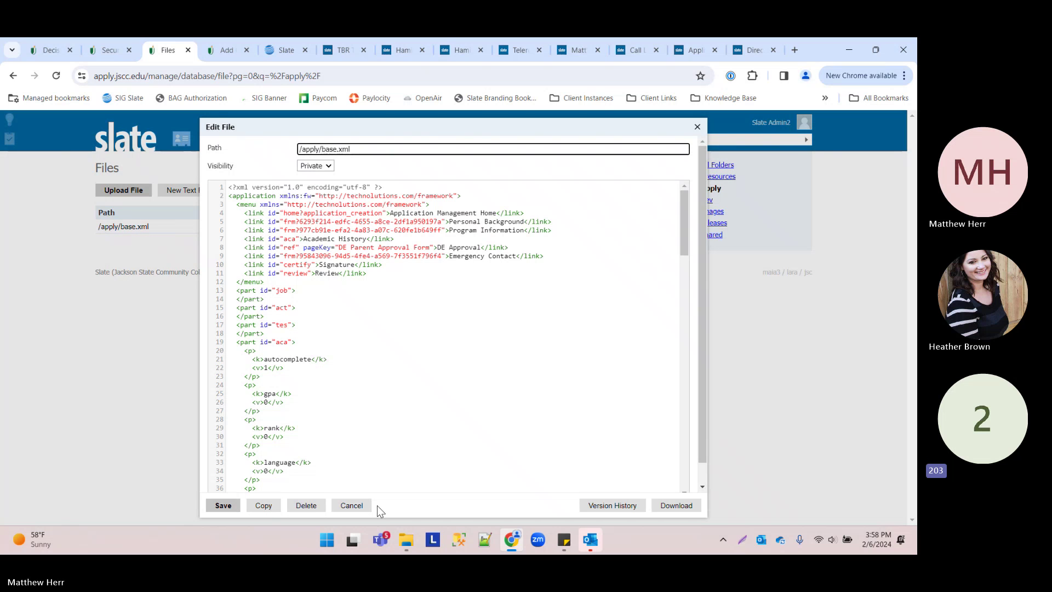
# - Close base.xml without saving, search the Database tools for "slate", and open the Slate Template Library
pyautogui.click(348, 504)
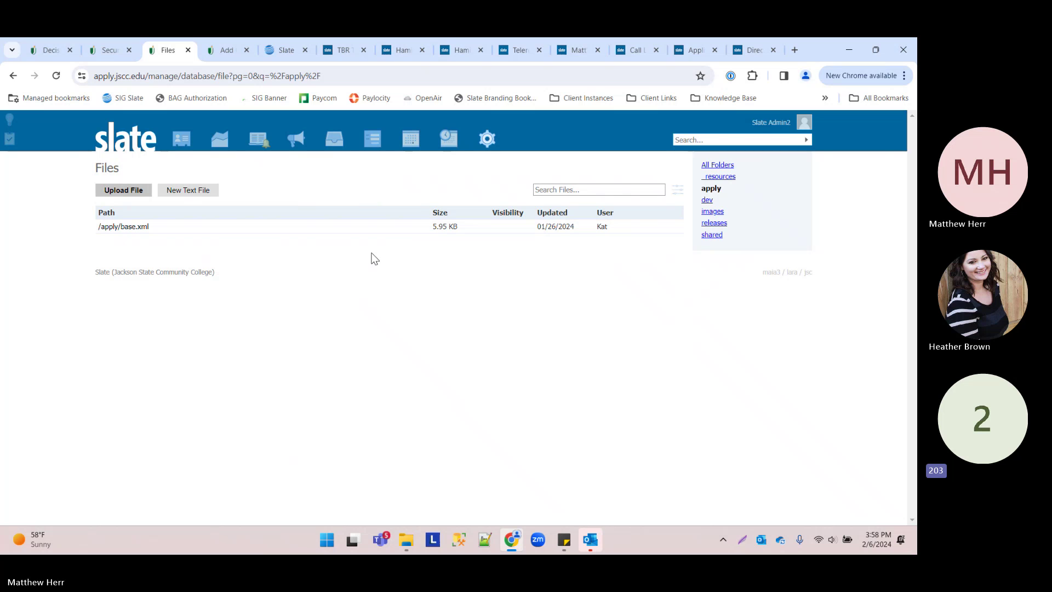
pyautogui.click(487, 139)
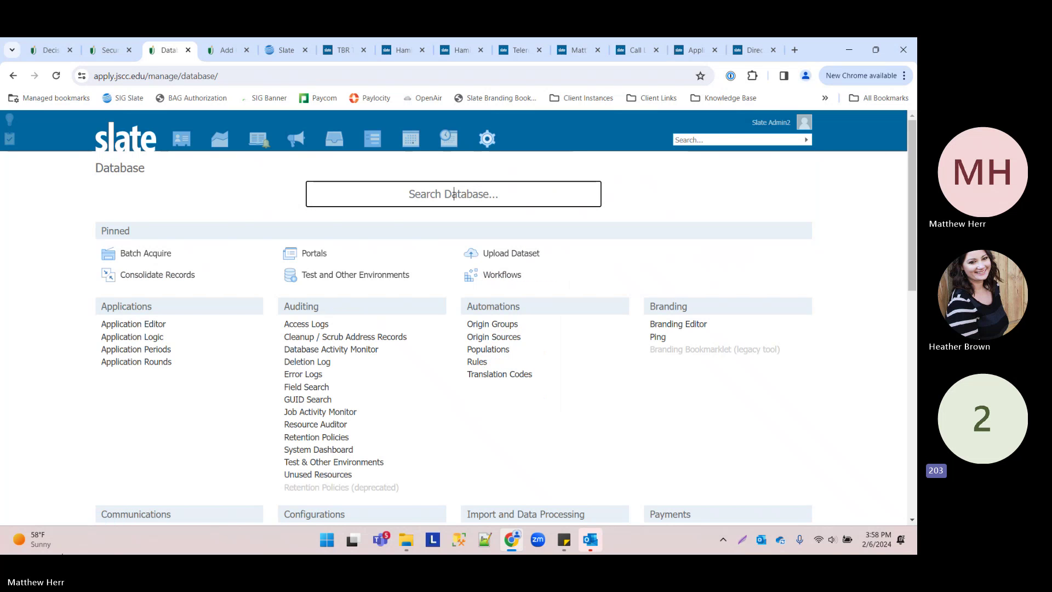
pyautogui.write('slate')
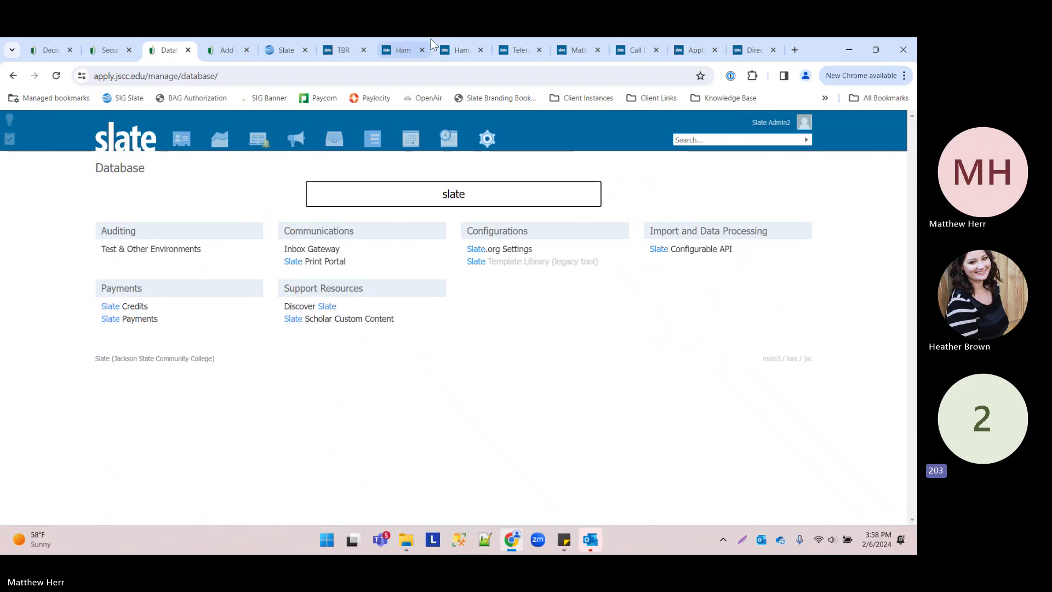
pyautogui.click(518, 263)
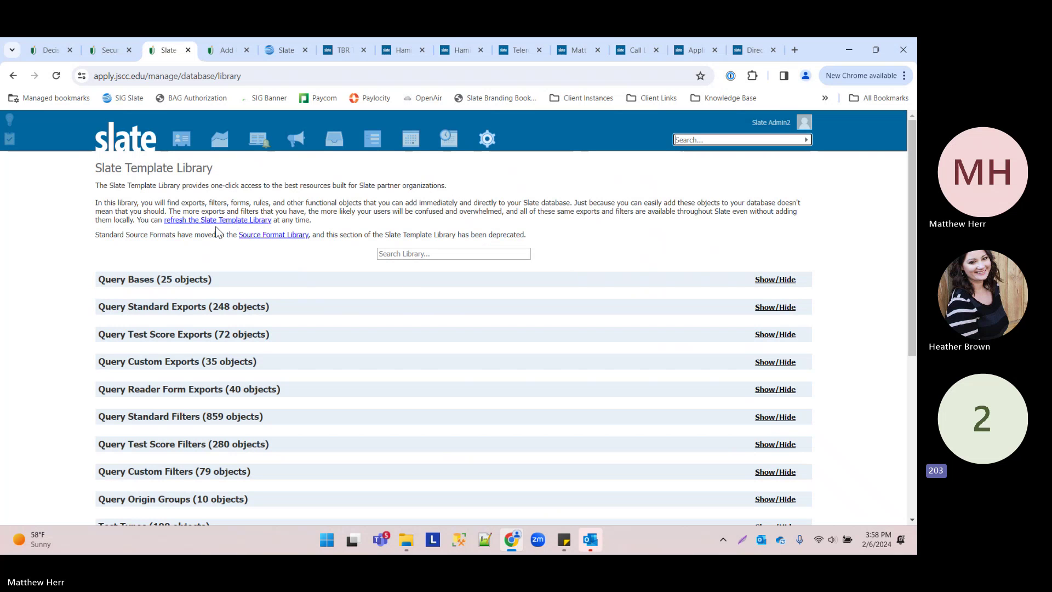
# - Expand the Test Types category of the template library and examine which test types have been added, including SAT R
pyautogui.scroll(-3, 213, 225)
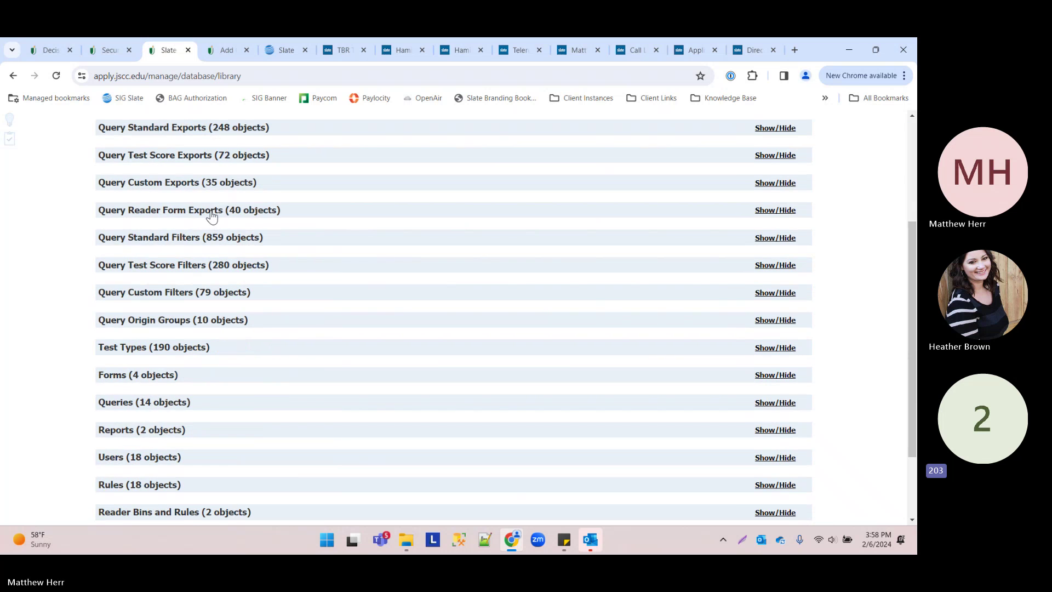
pyautogui.scroll(-1, 207, 206)
pyautogui.click(130, 244)
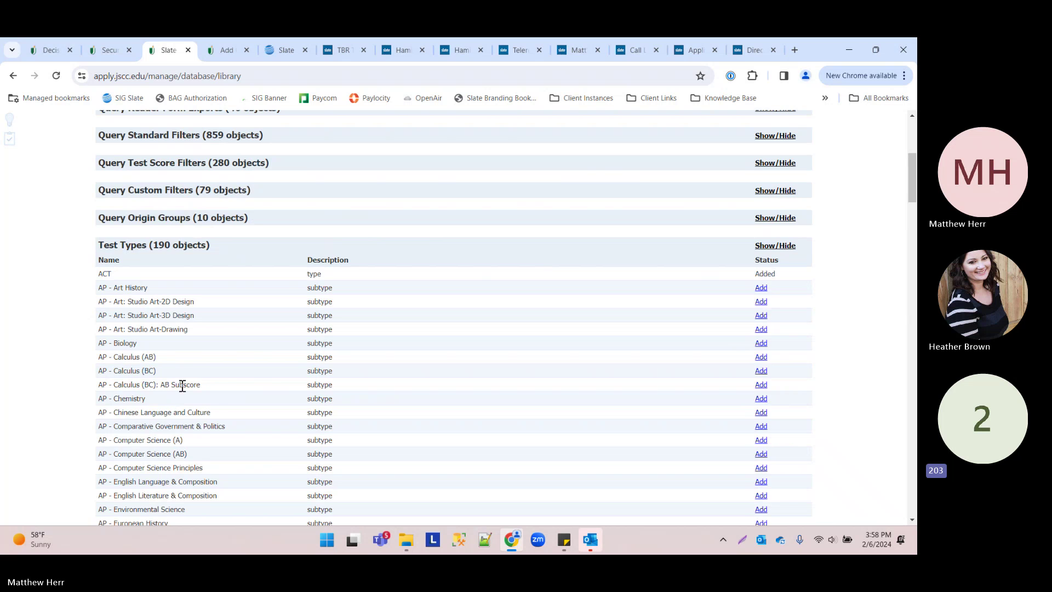
pyautogui.scroll(-4, 179, 383)
pyautogui.scroll(-13, 141, 410)
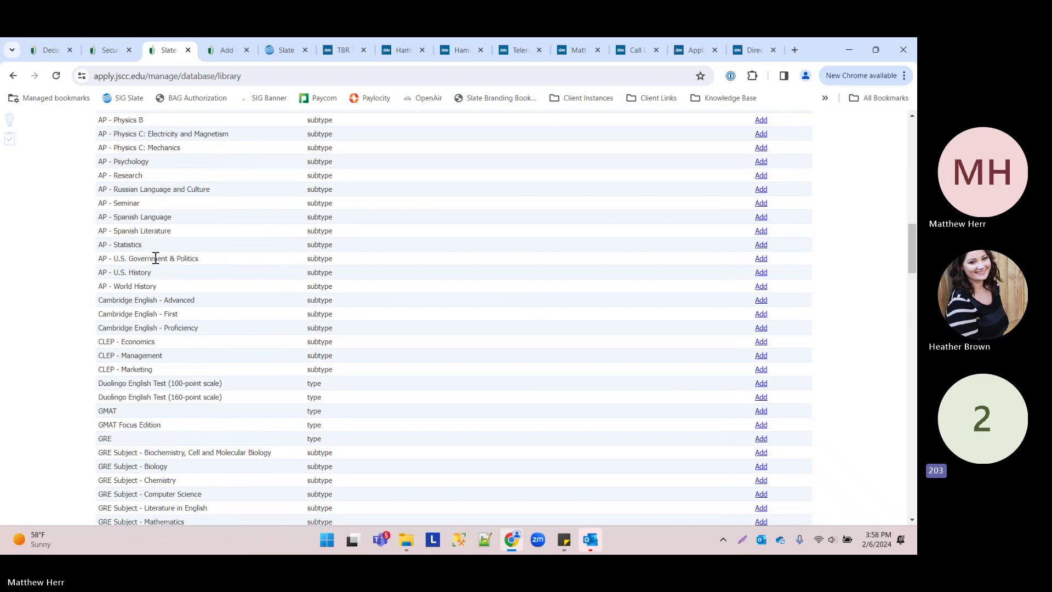
pyautogui.scroll(-7, 154, 292)
pyautogui.scroll(-20, 153, 291)
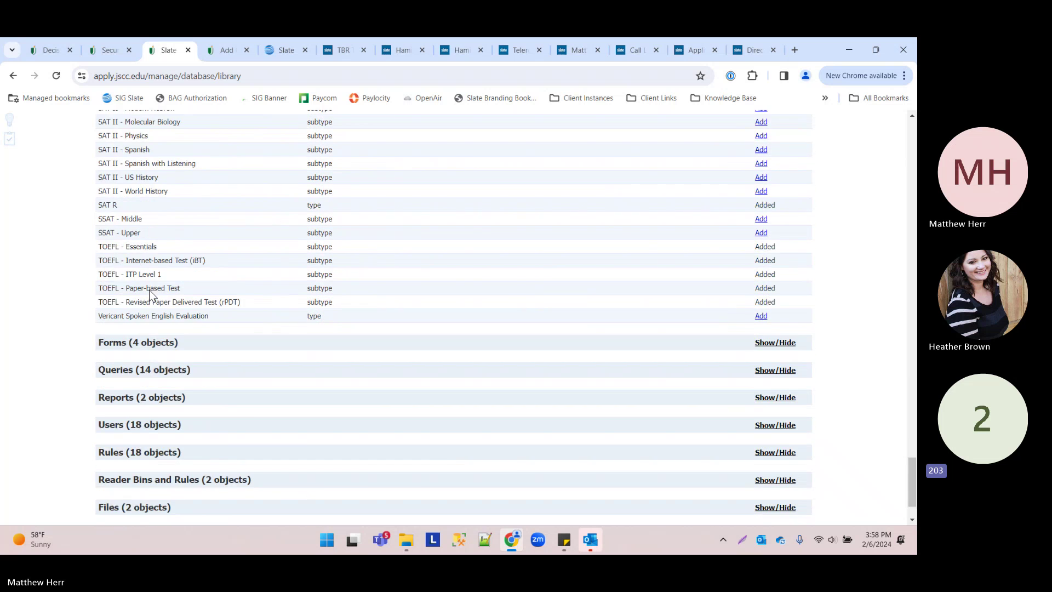
pyautogui.scroll(6, 151, 296)
pyautogui.scroll(-8, 115, 377)
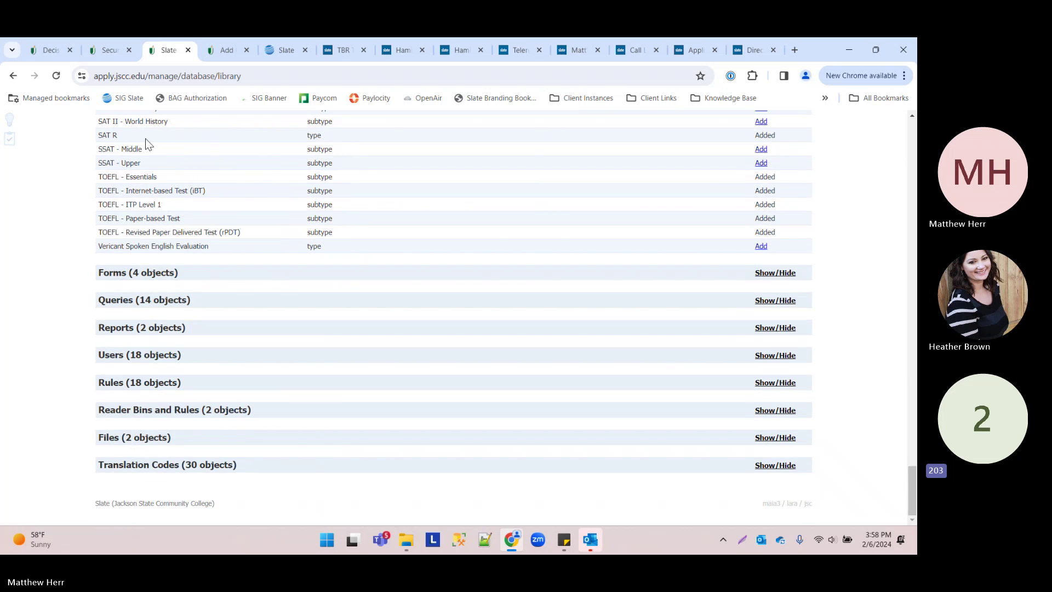
pyautogui.scroll(5, 131, 136)
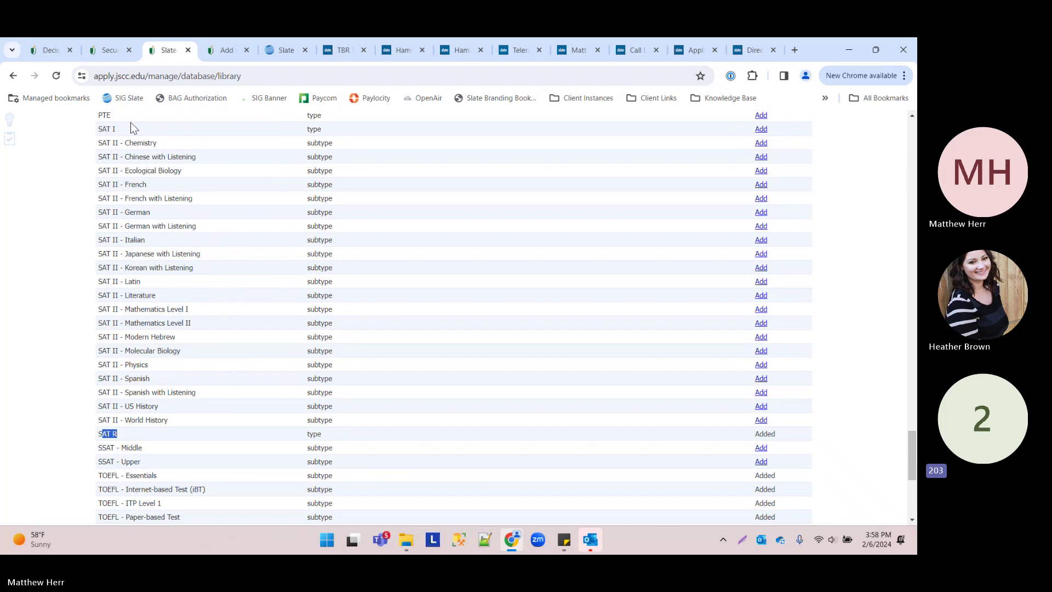
pyautogui.scroll(-3, 84, 305)
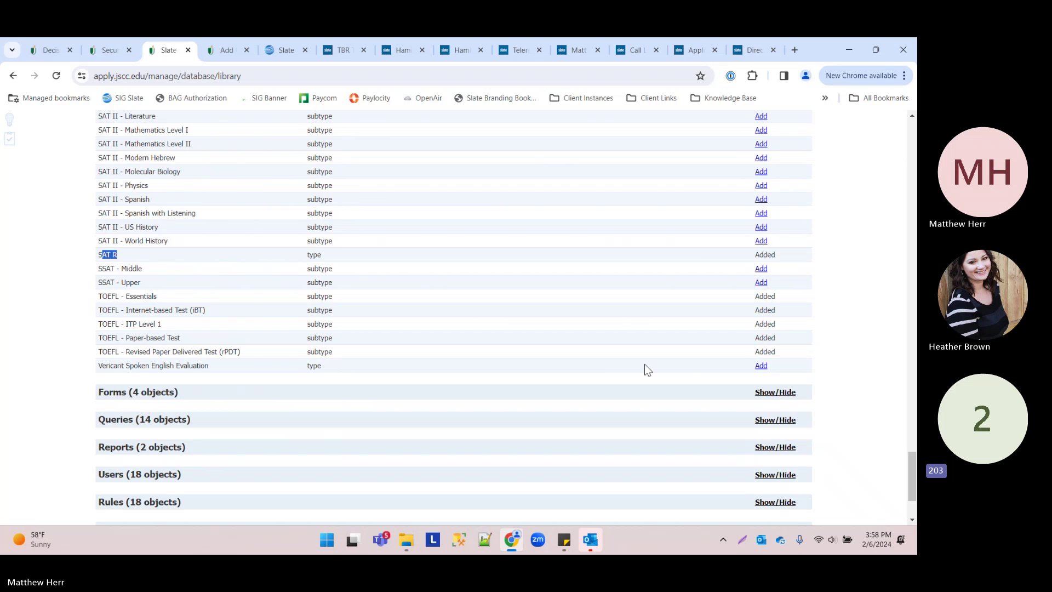
pyautogui.scroll(-3, 126, 378)
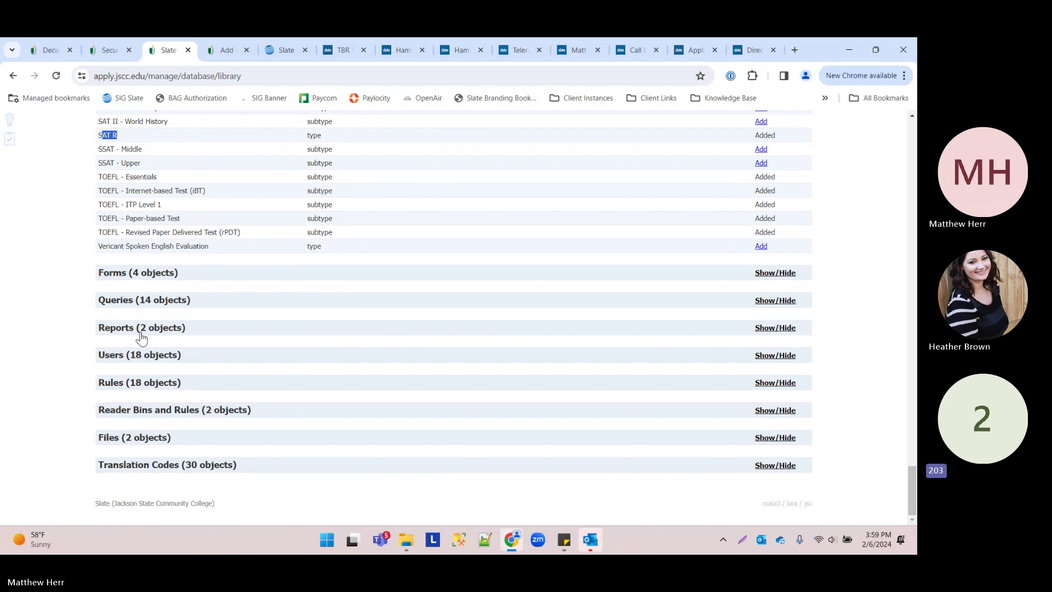
# - Expand the Rules category and highlight the Application Status rule
pyautogui.click(145, 383)
pyautogui.scroll(-3, 164, 274)
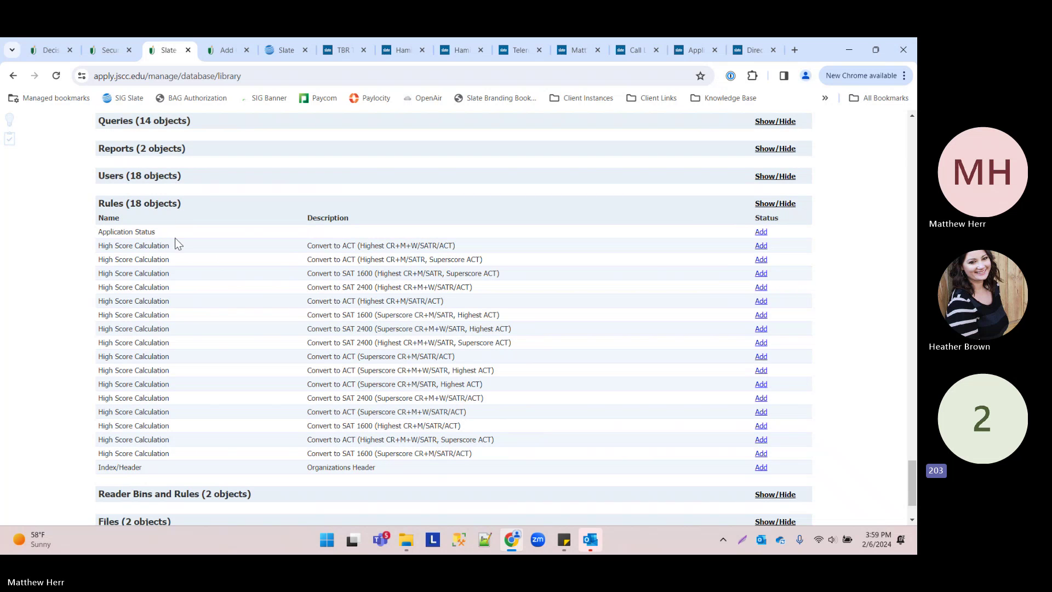
pyautogui.moveTo(130, 233); pyautogui.dragTo(232, 237)
pyautogui.moveTo(108, 233); pyautogui.dragTo(158, 233)
pyautogui.scroll(-3, 162, 372)
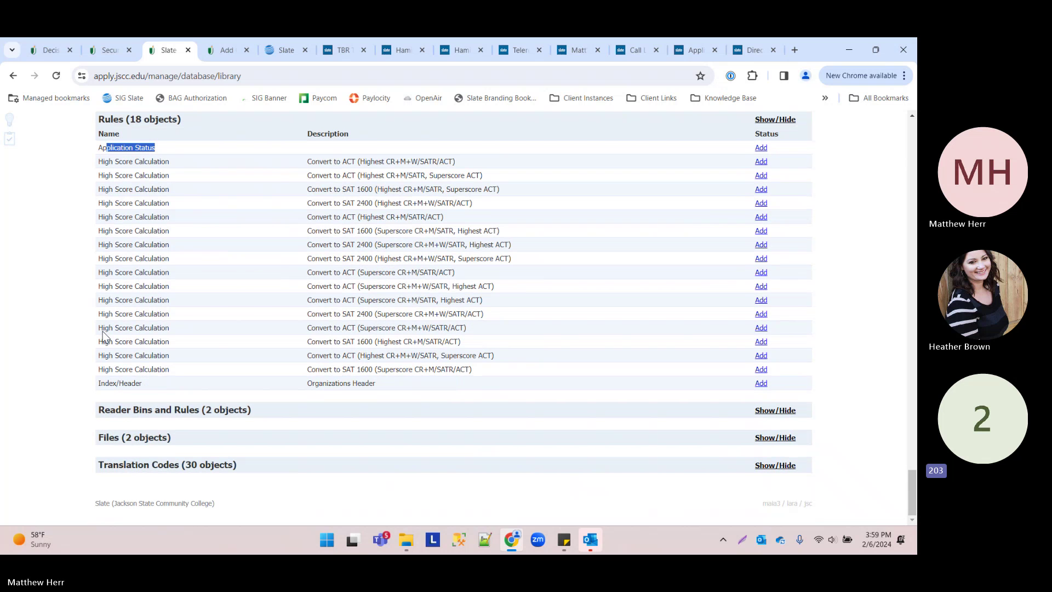
# - Expand the Files category and highlight the Slate-Hosted Application entry and its status
pyautogui.click(149, 438)
pyautogui.scroll(-2, 120, 411)
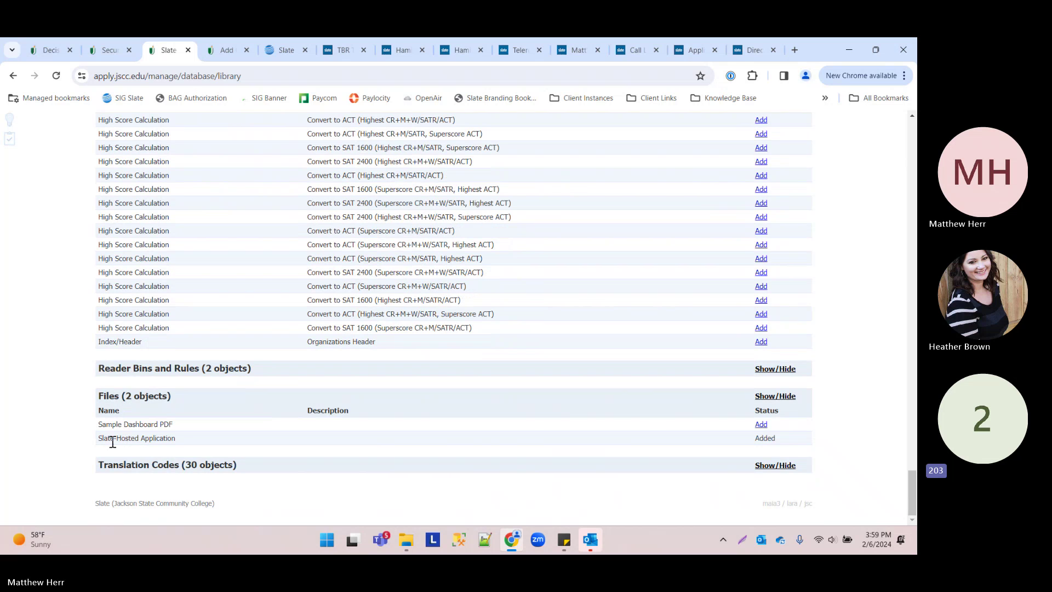
pyautogui.moveTo(101, 438); pyautogui.dragTo(168, 440)
pyautogui.moveTo(759, 438); pyautogui.dragTo(787, 441)
# - Return to the start of the template library, then show and hide the Query Bases objects
pyautogui.scroll(6, 176, 414)
pyautogui.scroll(20, 175, 414)
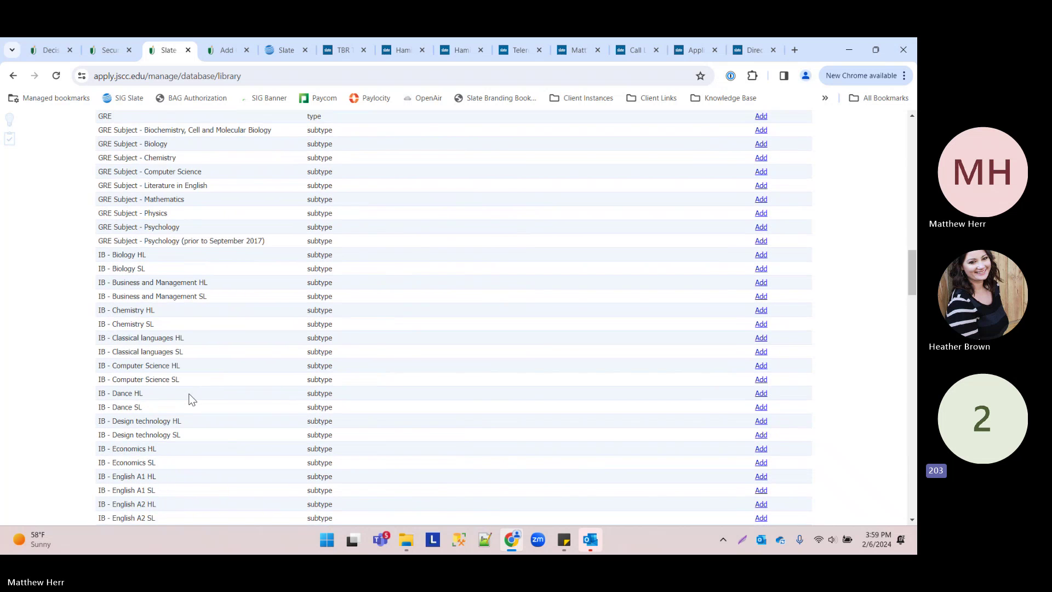
pyautogui.moveTo(181, 144)
pyautogui.moveTo(102, 234); pyautogui.dragTo(96, 234)
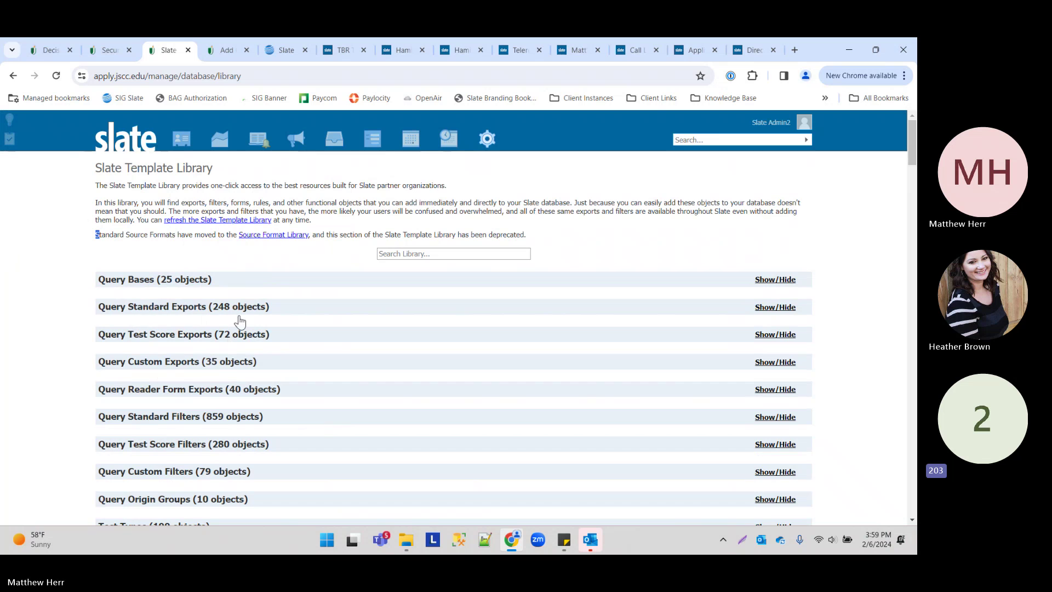
pyautogui.click(112, 283)
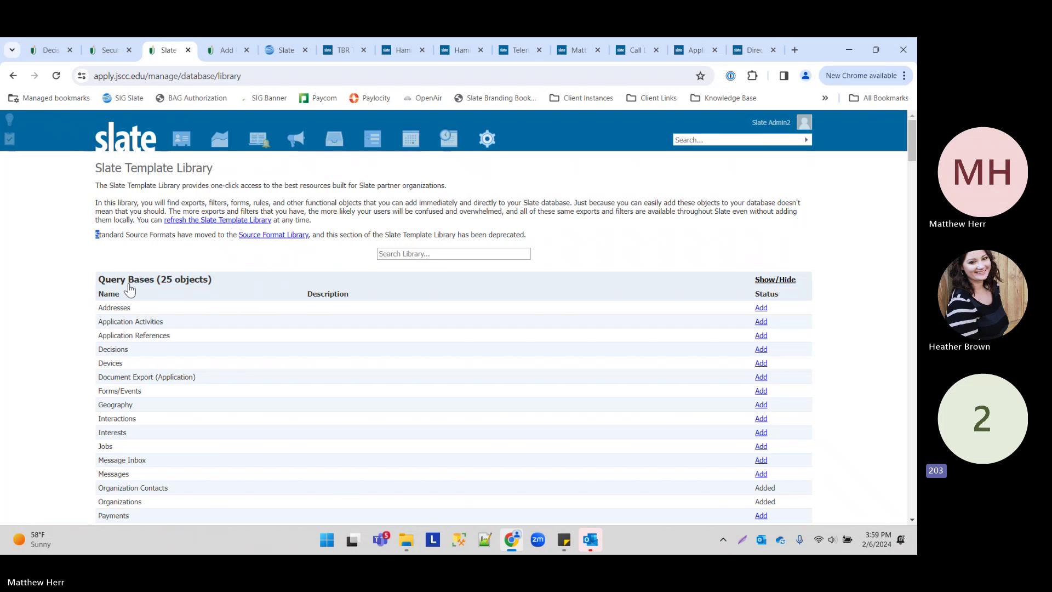
pyautogui.click(130, 281)
# - Look through the template library categories and highlight the Slate-Hosted Application file entry again
pyautogui.scroll(-4, 218, 317)
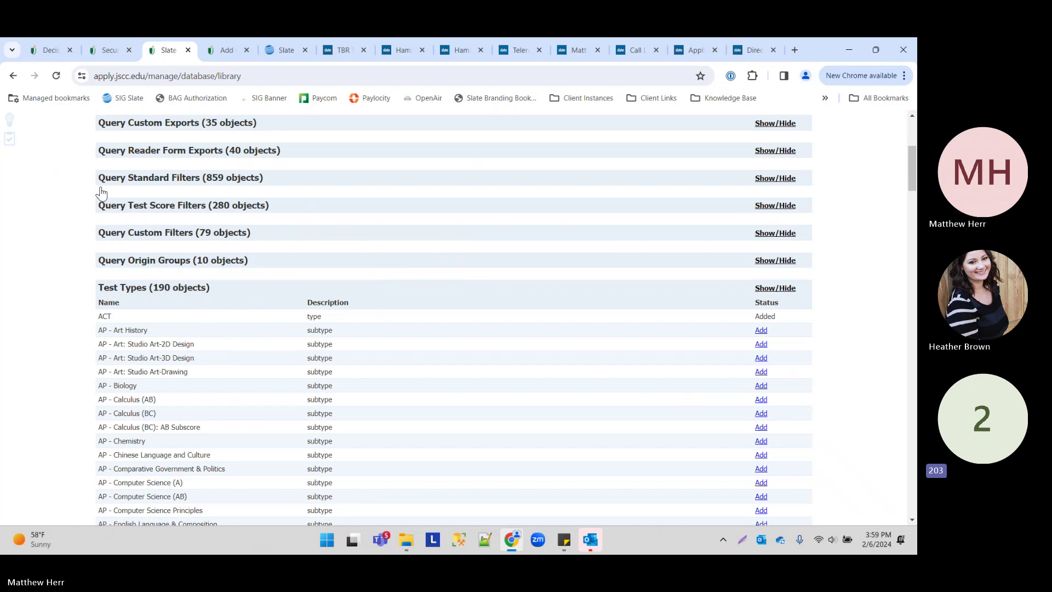
pyautogui.scroll(-20, 89, 219)
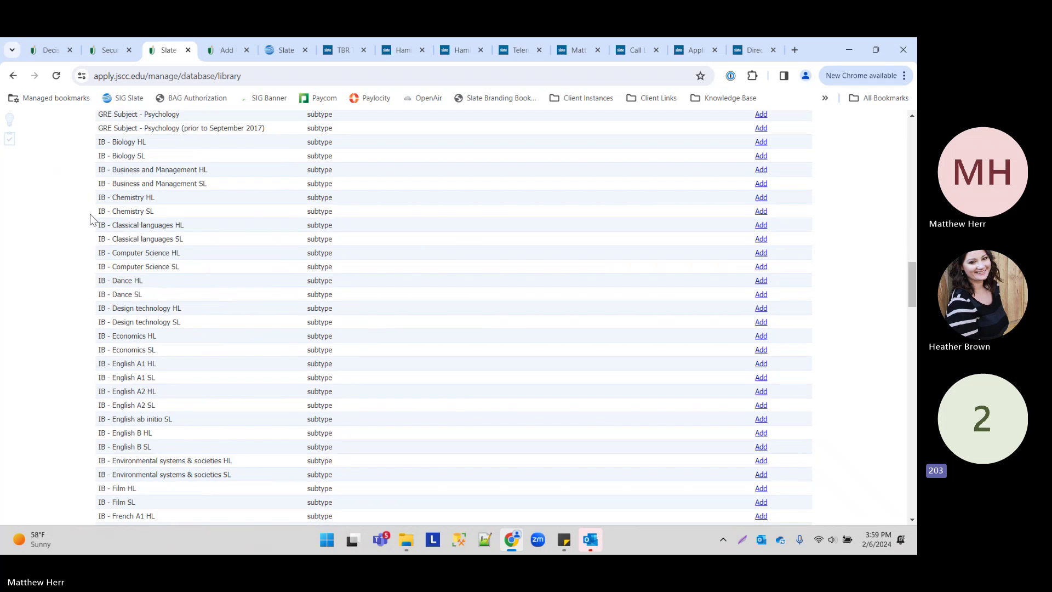
pyautogui.scroll(20, 88, 214)
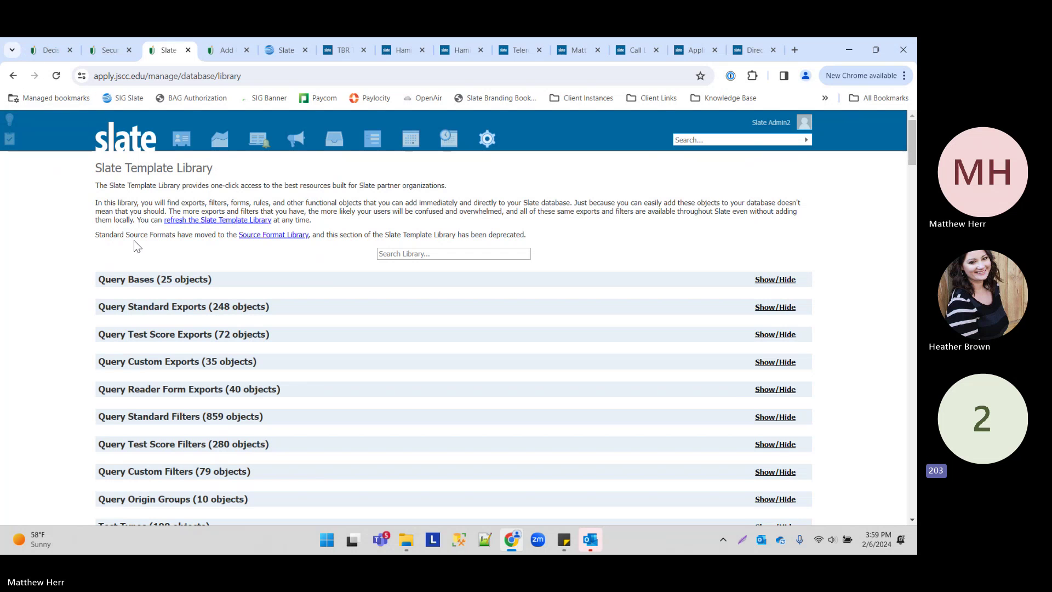
pyautogui.scroll(-20, 266, 344)
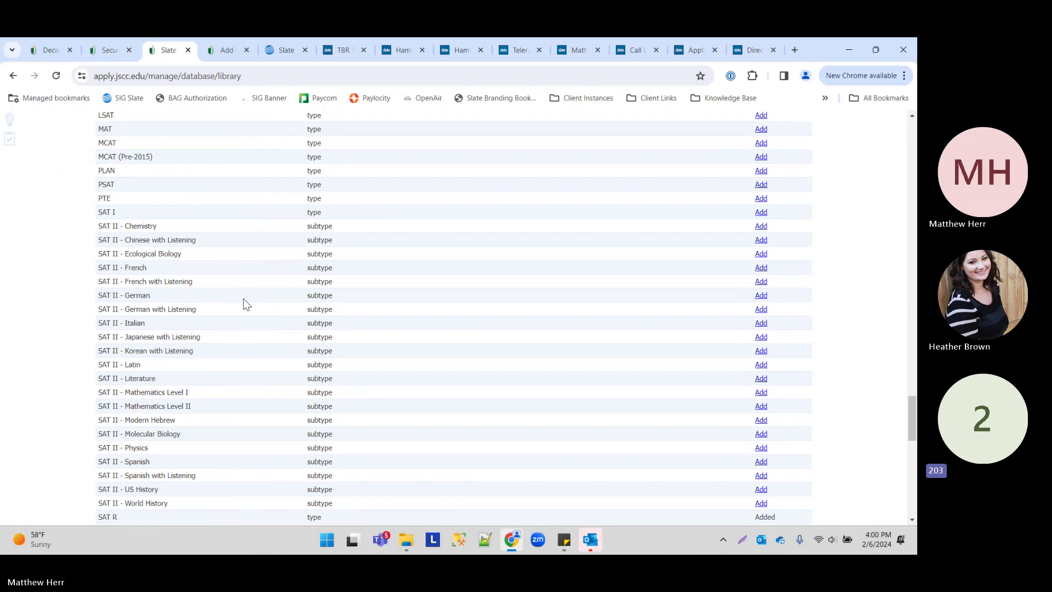
pyautogui.moveTo(149, 437); pyautogui.dragTo(206, 439)
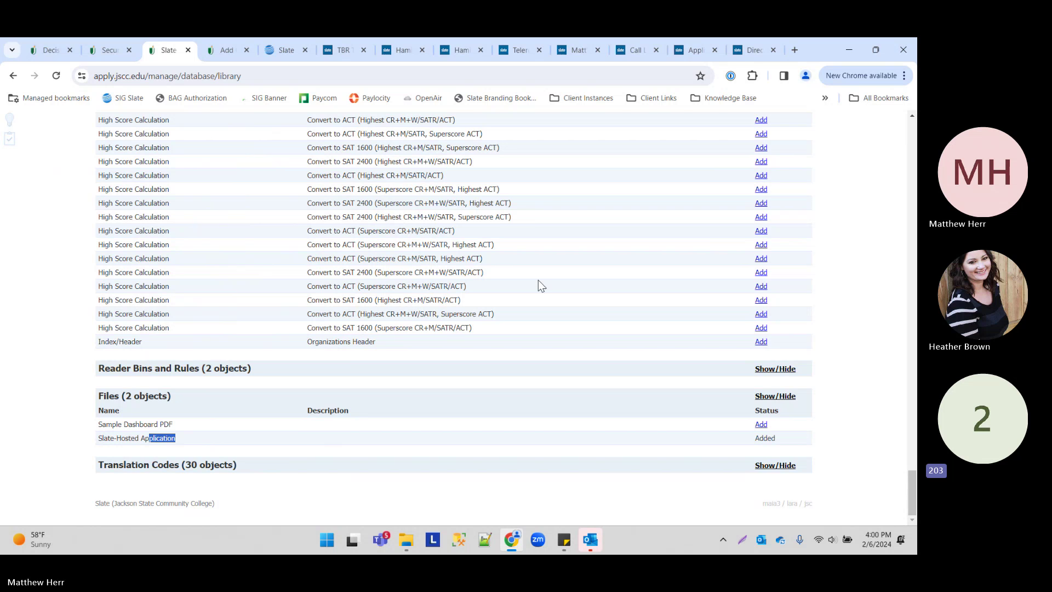
pyautogui.click(872, 274)
pyautogui.scroll(20, 36, 255)
pyautogui.scroll(15, 71, 230)
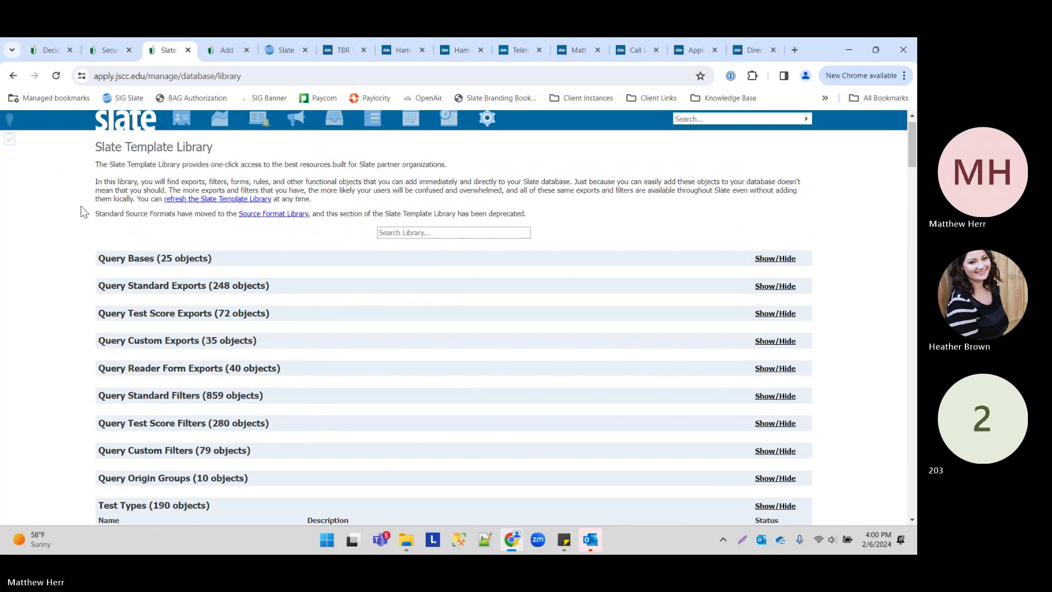
# - Close all four Jackson State Slate browser tabs, including the Secure SSN Entry Form and the Template Library
pyautogui.click(138, 137)
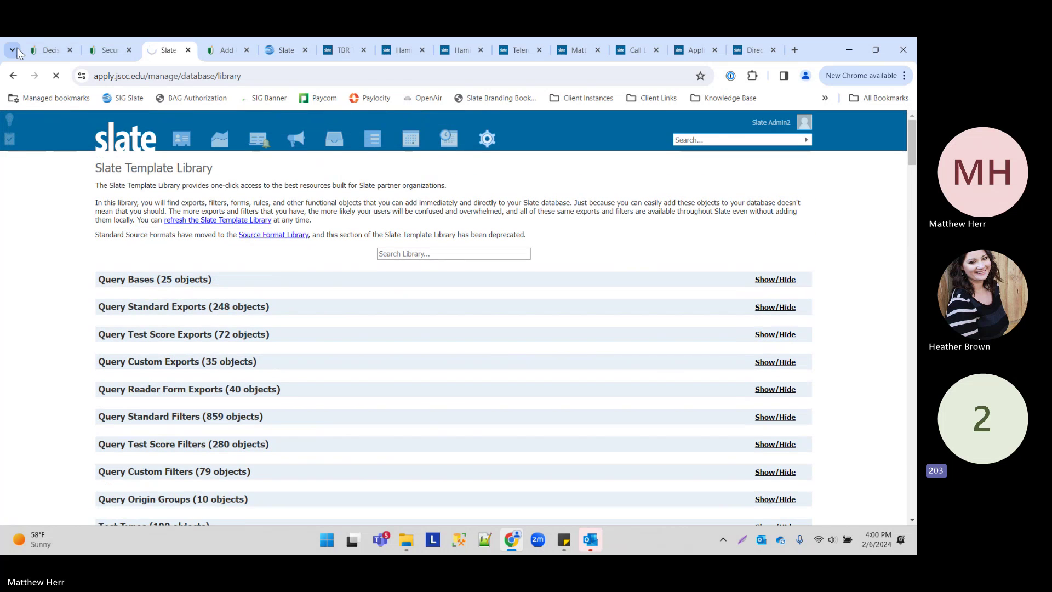
pyautogui.click(52, 50)
pyautogui.click(70, 50)
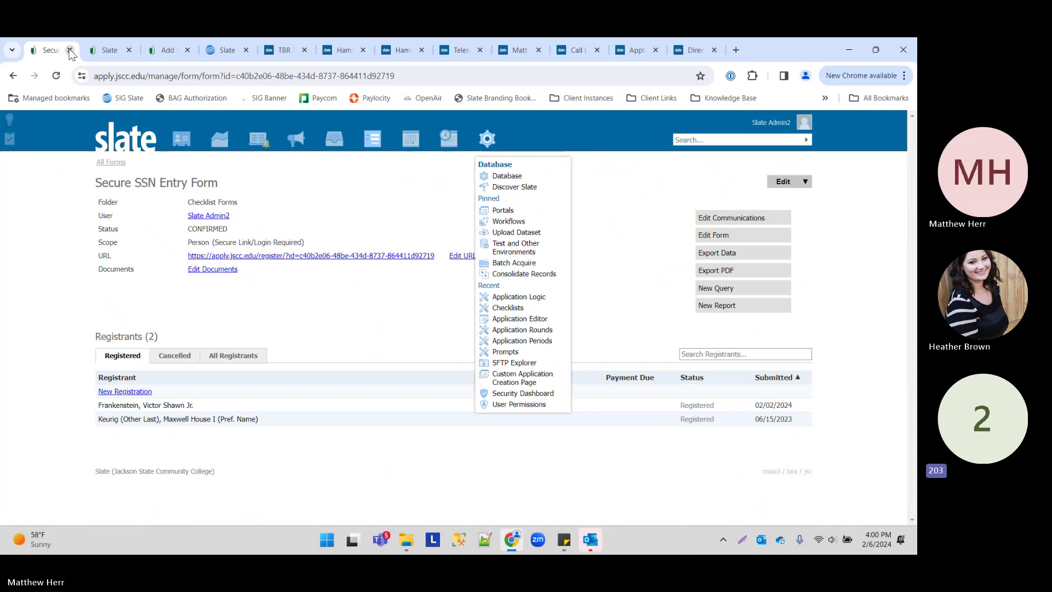
pyautogui.click(70, 50)
pyautogui.click(70, 50)
pyautogui.click(70, 49)
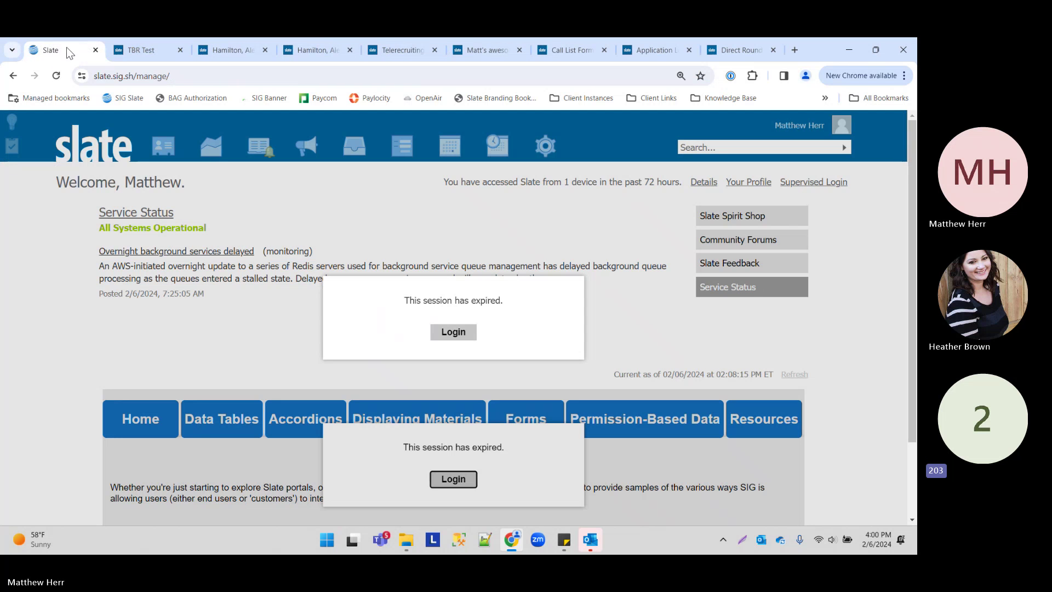
# - Log back in to the expired SIG Slate session with the saved user name and account password
pyautogui.click(455, 332)
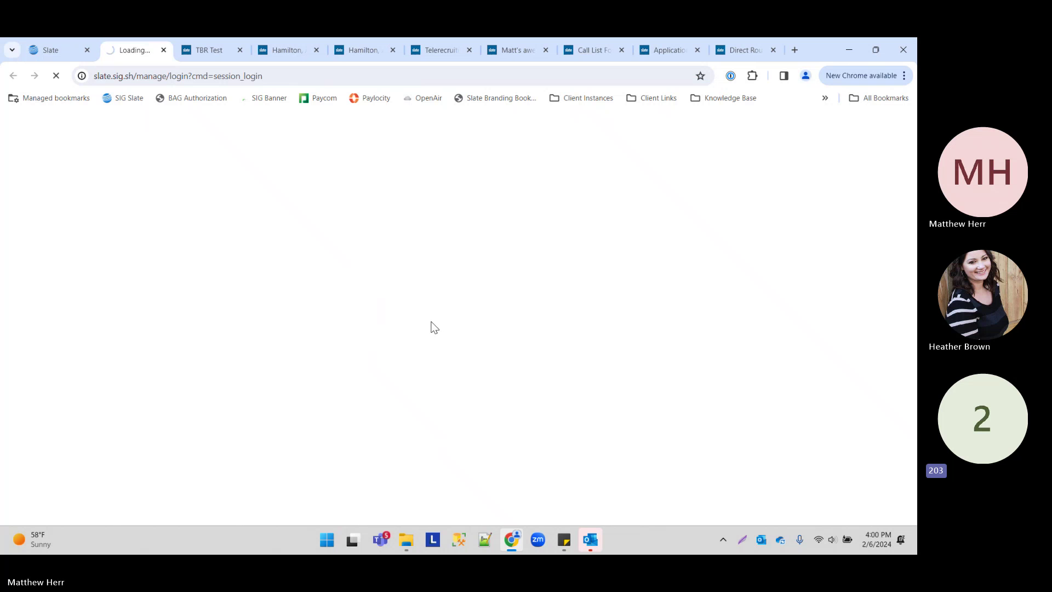
pyautogui.click(164, 256)
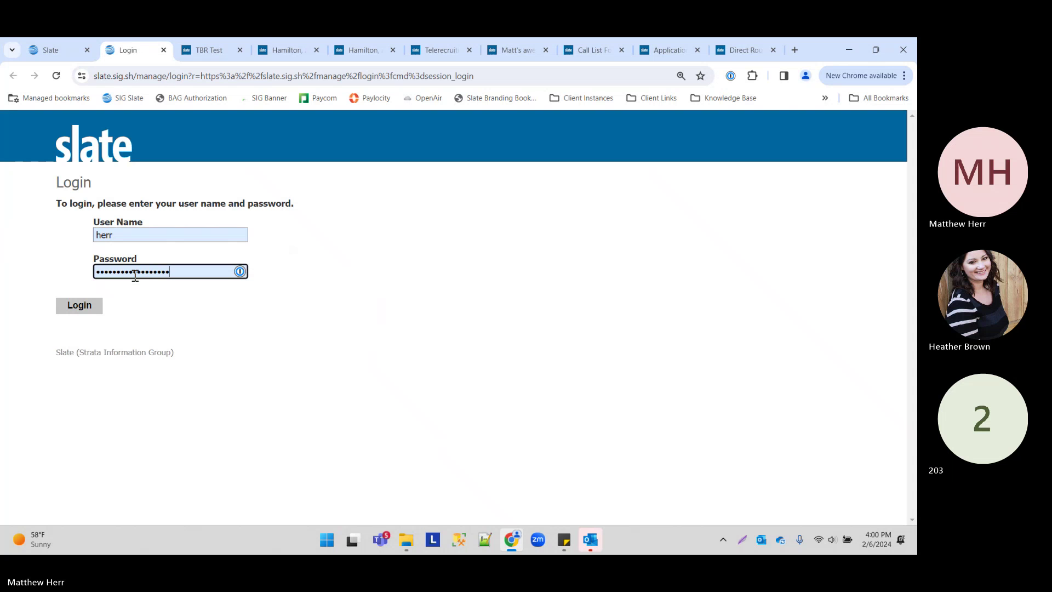
pyautogui.click(80, 305)
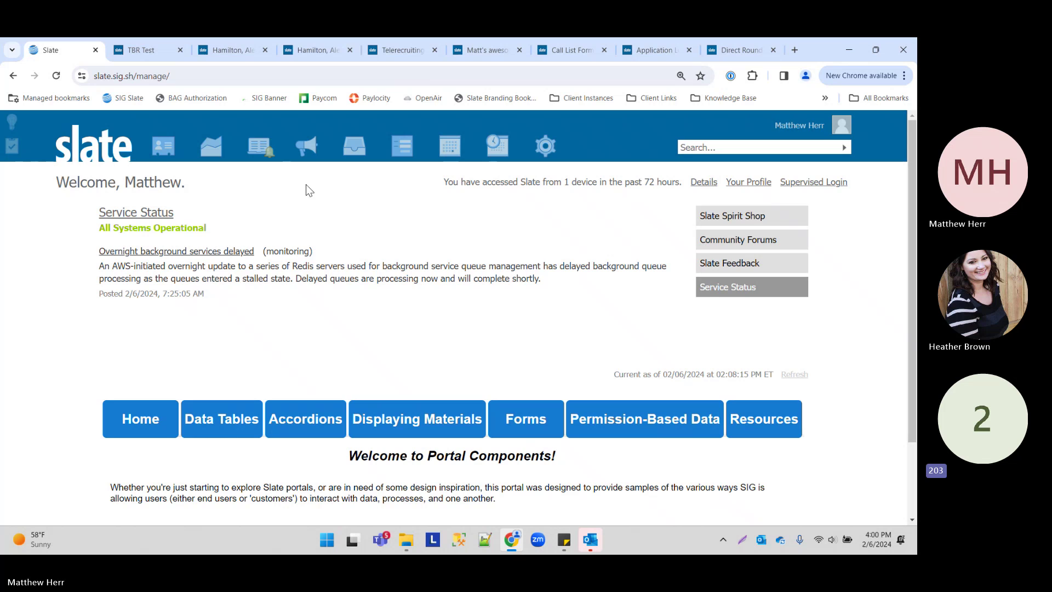
pyautogui.moveTo(227, 344); pyautogui.dragTo(414, 282)
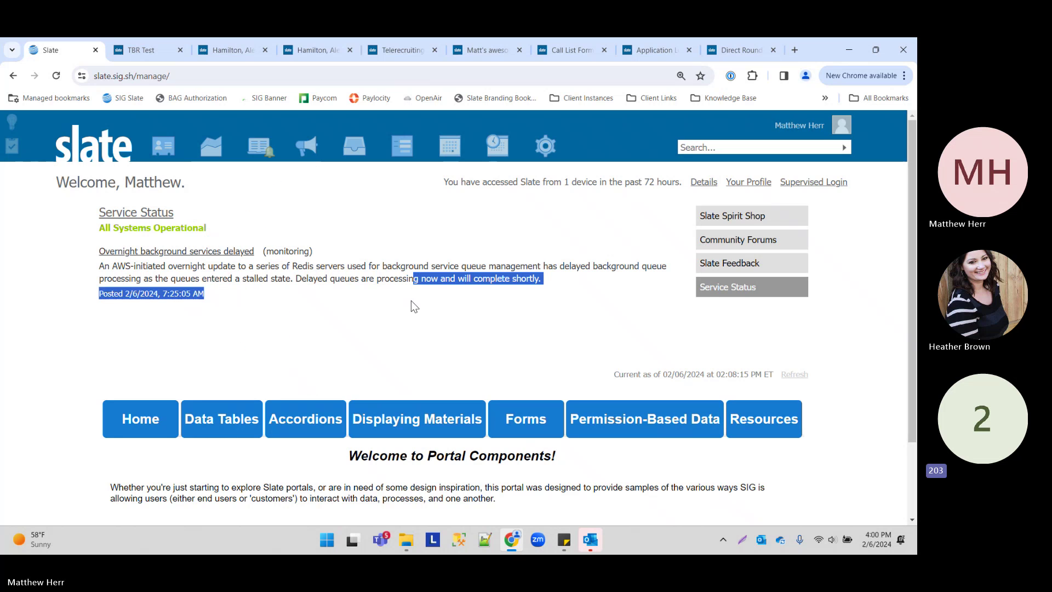
pyautogui.click(412, 301)
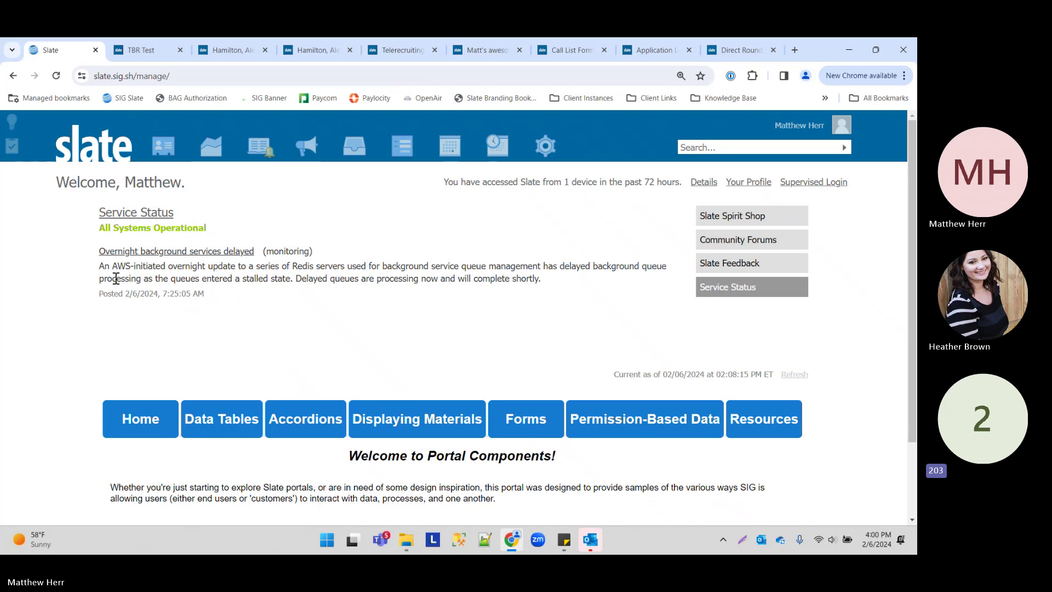
pyautogui.moveTo(105, 271); pyautogui.dragTo(335, 413)
pyautogui.click(326, 338)
# - View the open Application Logic page and the Direct Round URL article, and switch to the call list query page
pyautogui.click(630, 48)
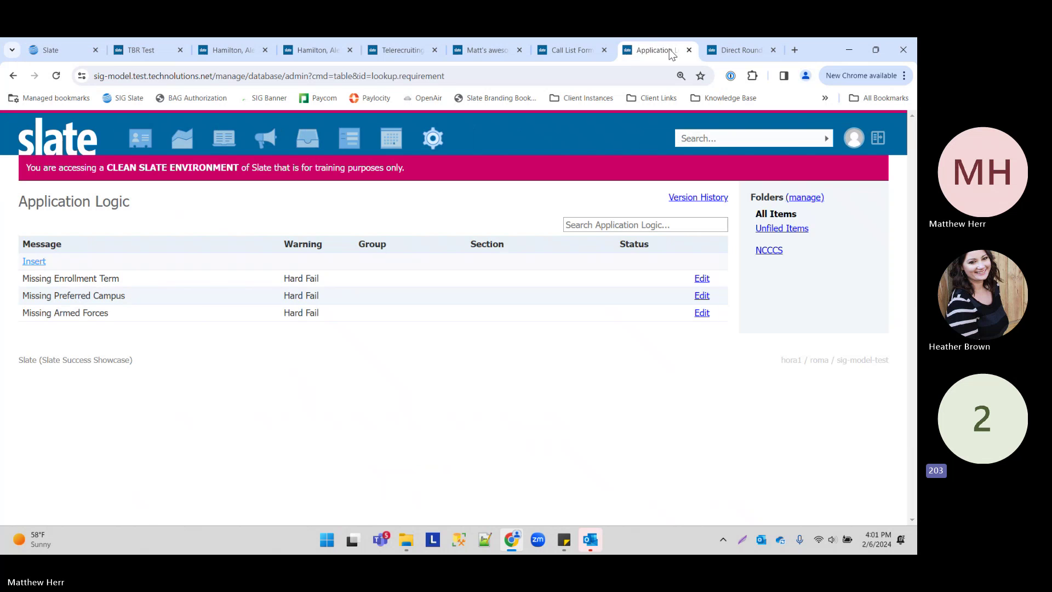
pyautogui.click(725, 41)
pyautogui.scroll(10, 305, 312)
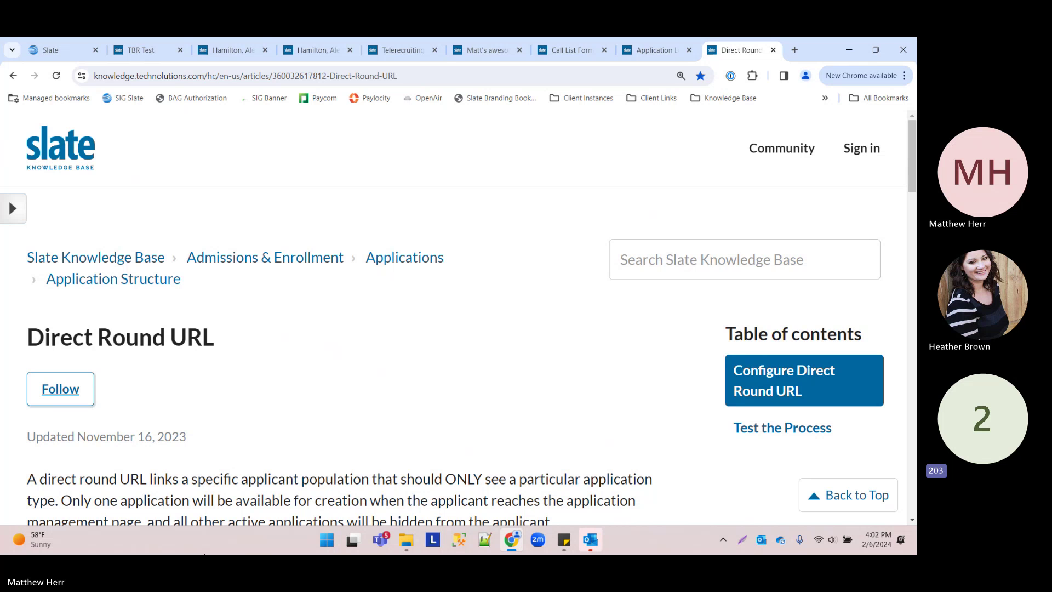
pyautogui.click(482, 50)
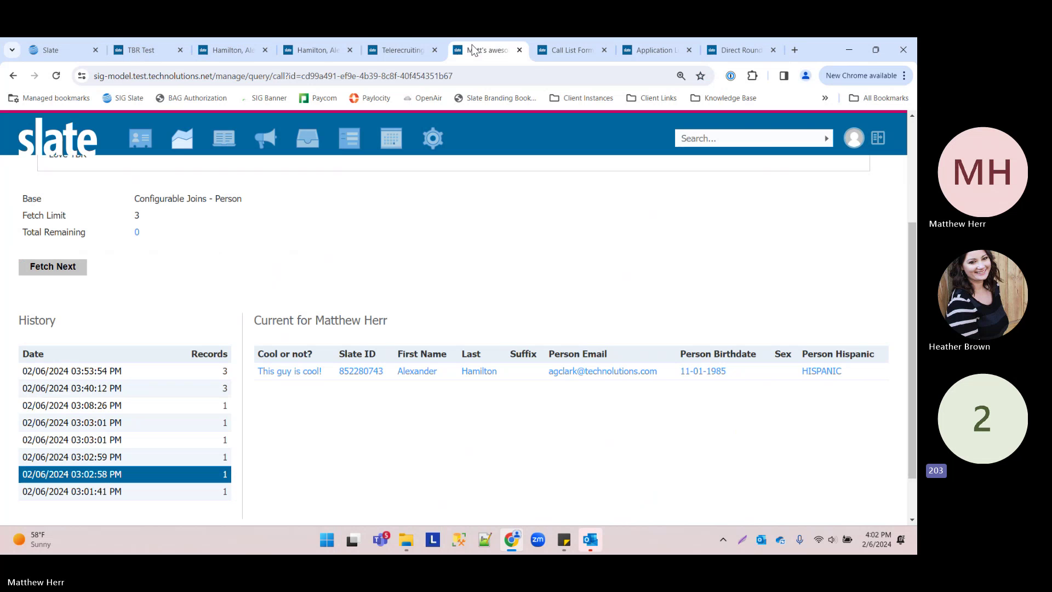
# - Open the Academic Advising Template Notes form for editing, view the scope options in its properties, and close them without saving
pyautogui.click(310, 142)
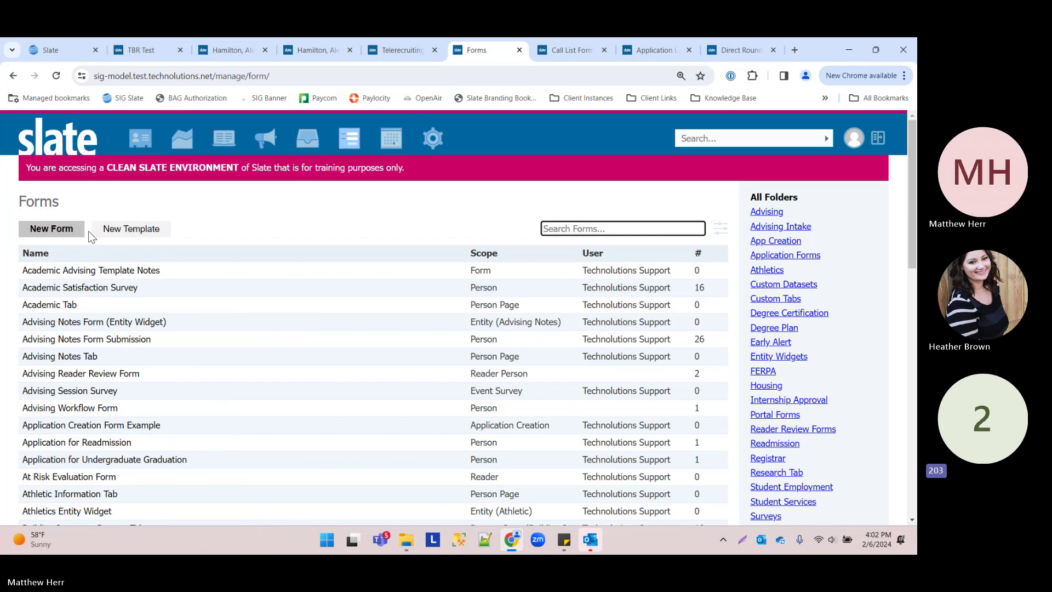
pyautogui.click(94, 270)
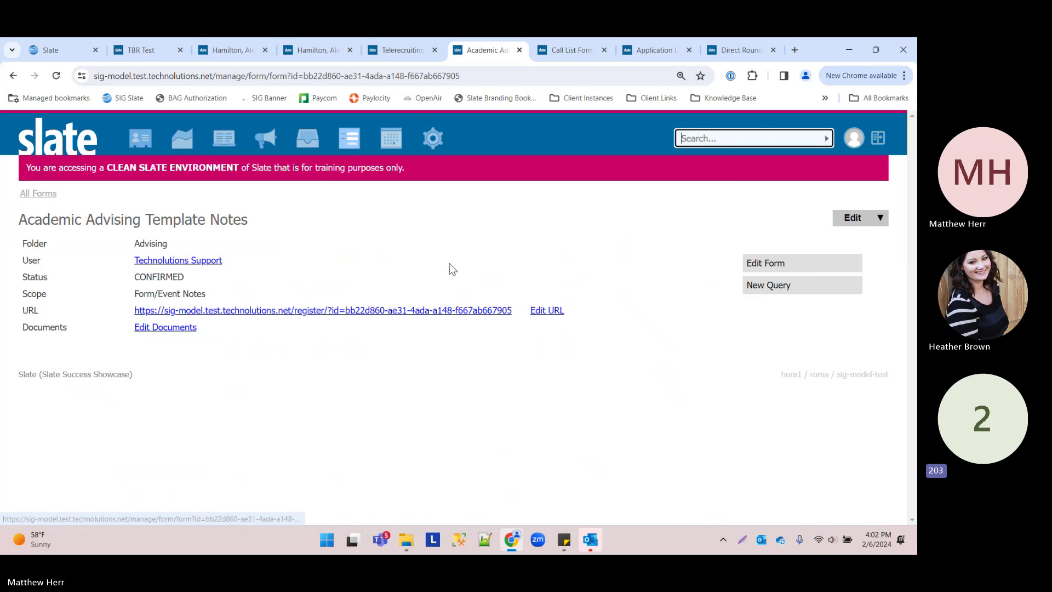
pyautogui.click(803, 264)
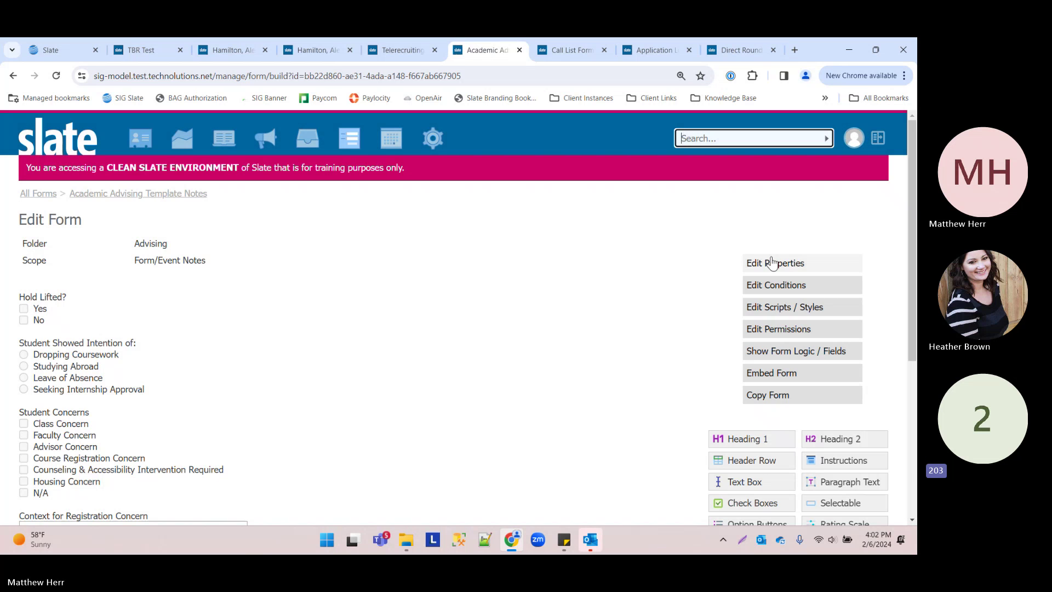
pyautogui.click(748, 264)
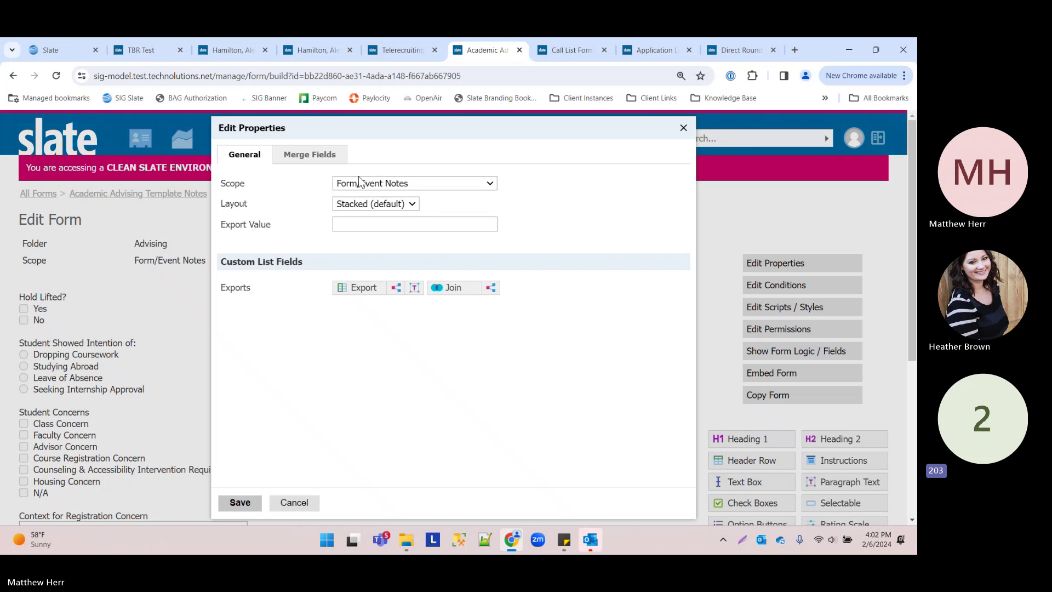
pyautogui.click(360, 183)
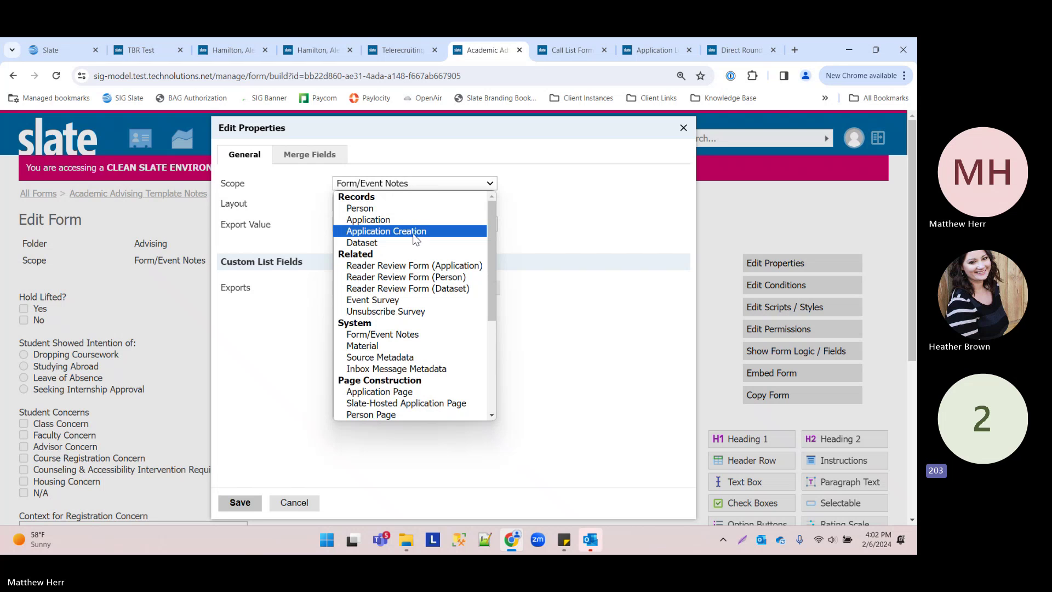
pyautogui.click(319, 243)
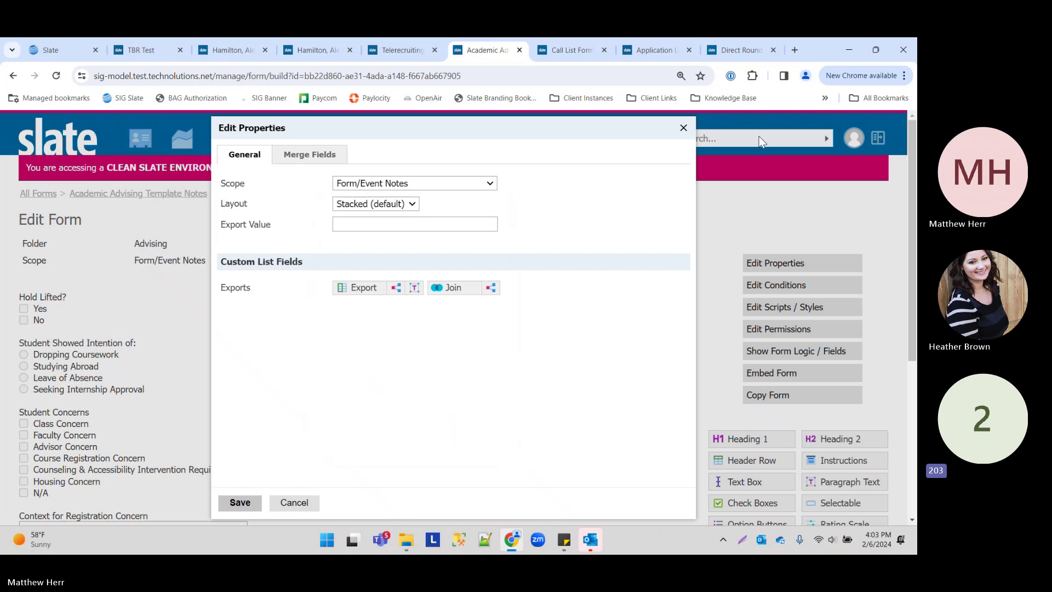
pyautogui.click(298, 503)
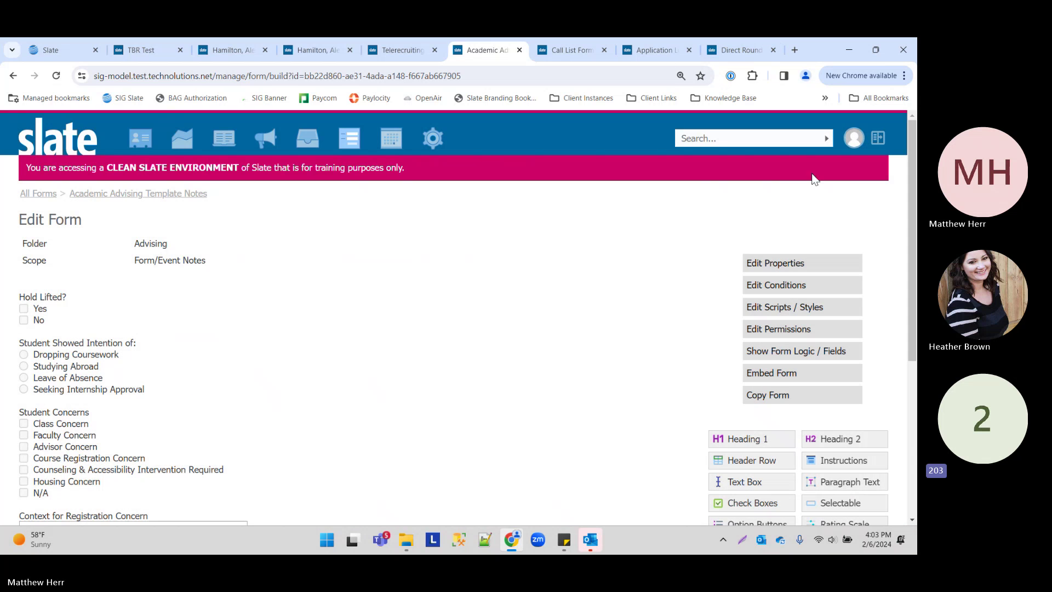
# - Show the side panel of the form page and switch the site out of the beta interface
pyautogui.click(878, 138)
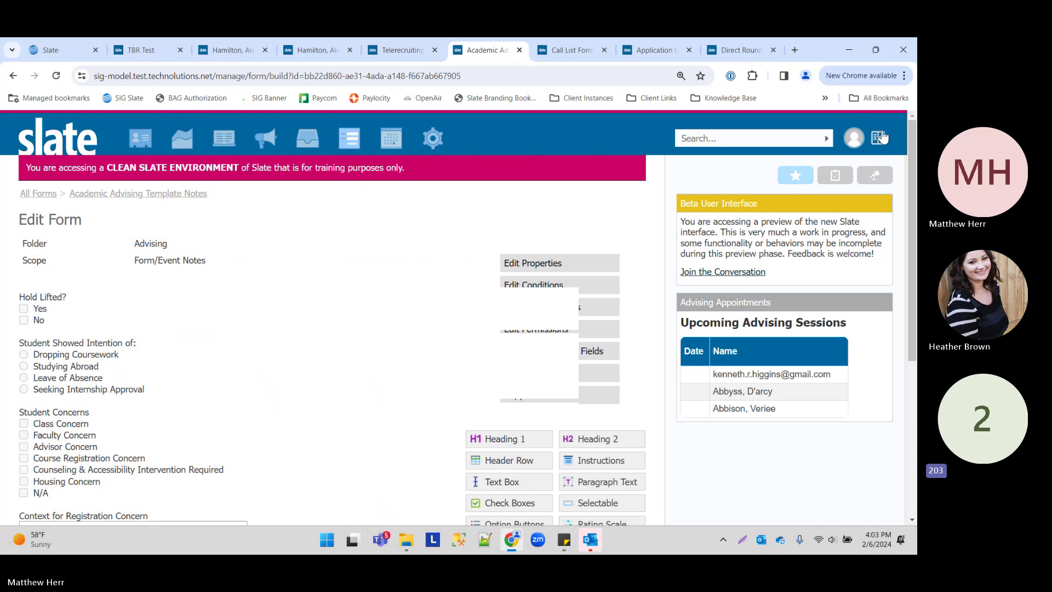
pyautogui.click(853, 138)
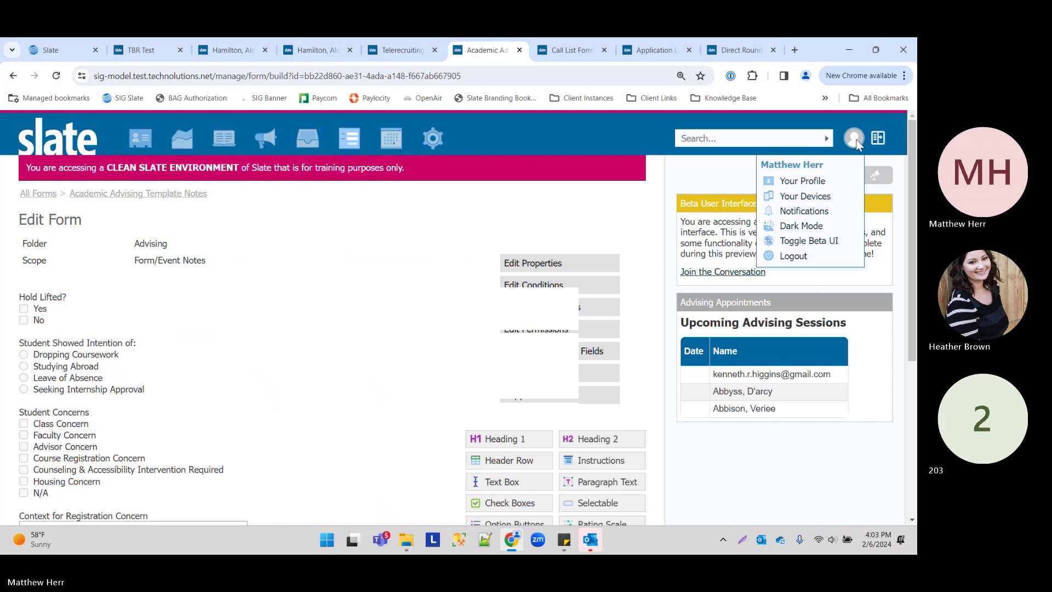
pyautogui.click(810, 242)
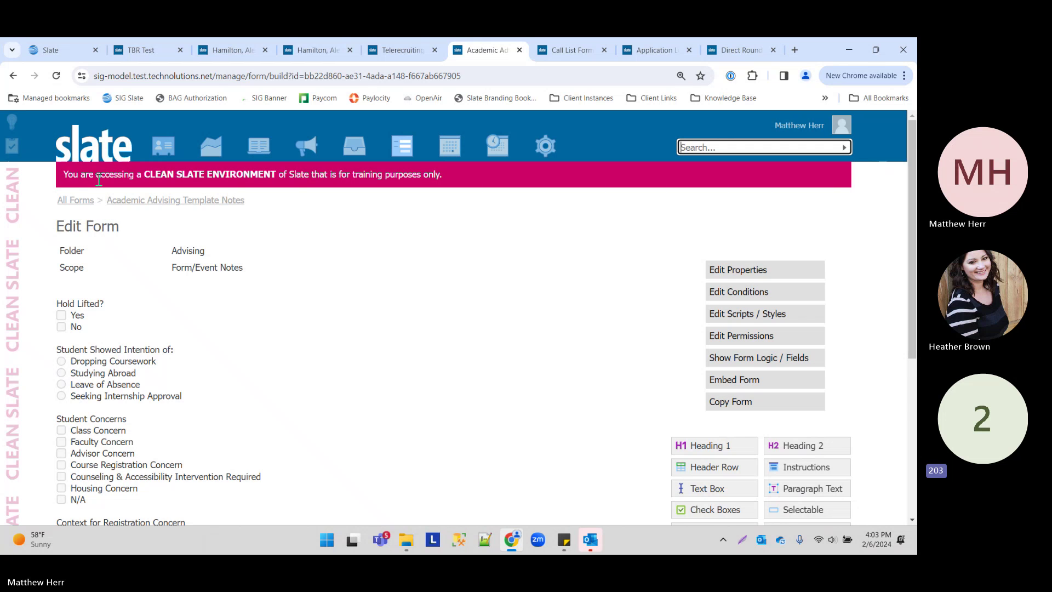
# - Open the form's properties beside the Slate Scholar help resources and review the available scope options
pyautogui.click(751, 270)
pyautogui.click(16, 121)
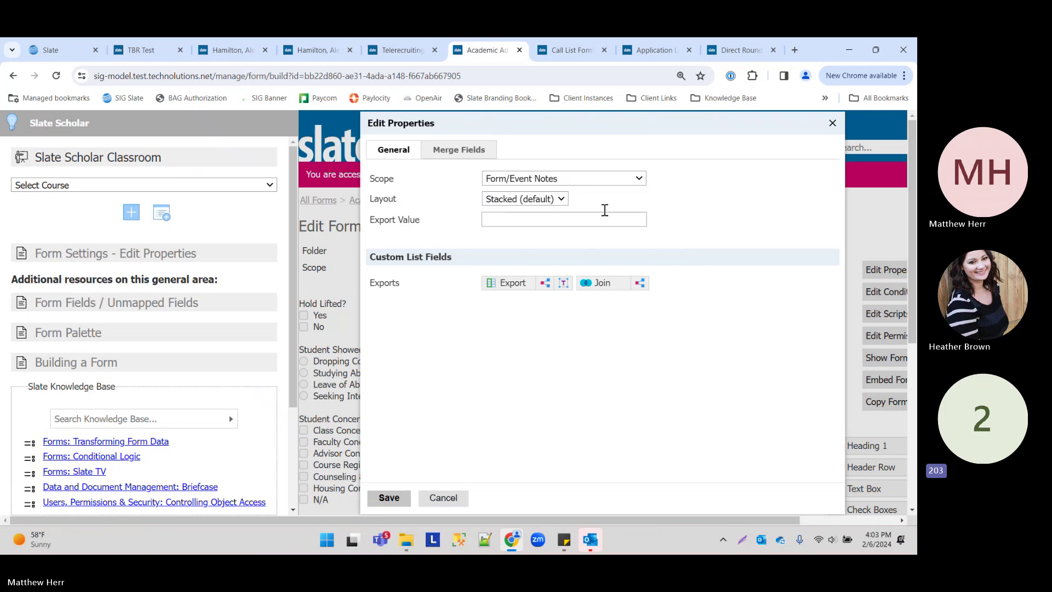
pyautogui.click(630, 178)
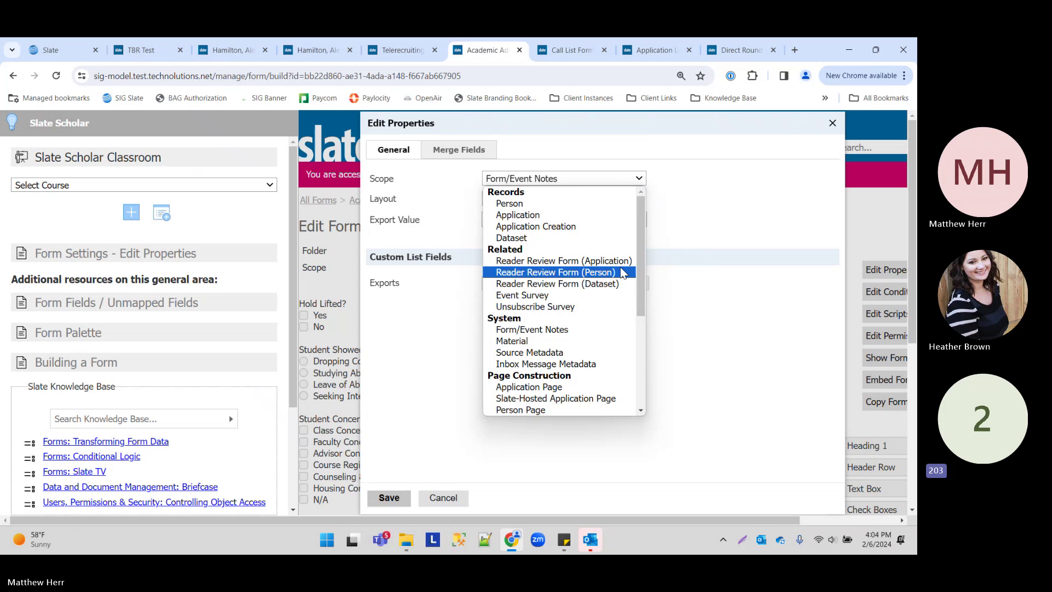
pyautogui.click(782, 227)
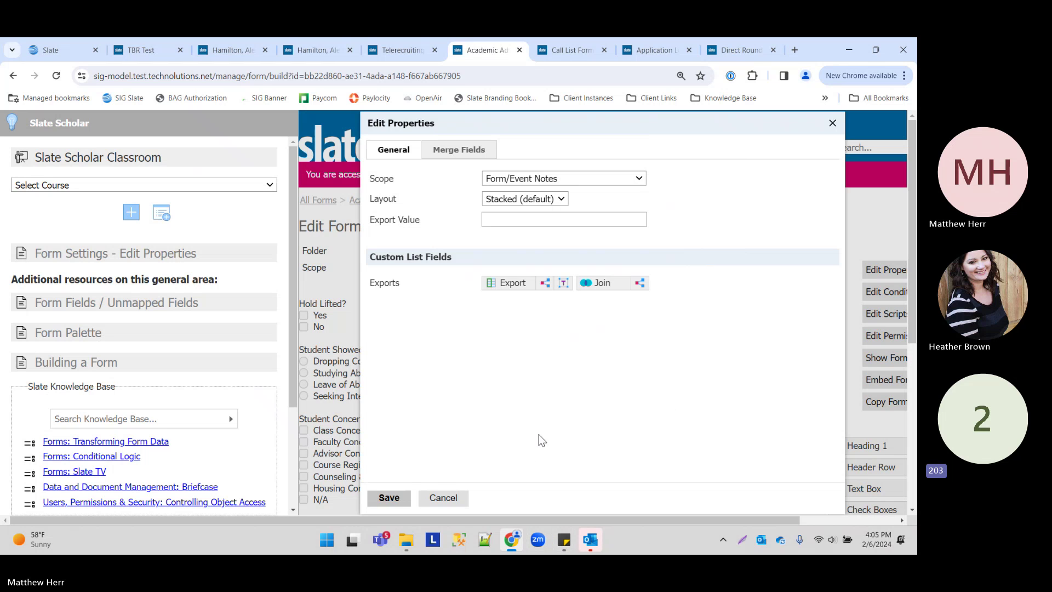
pyautogui.click(593, 181)
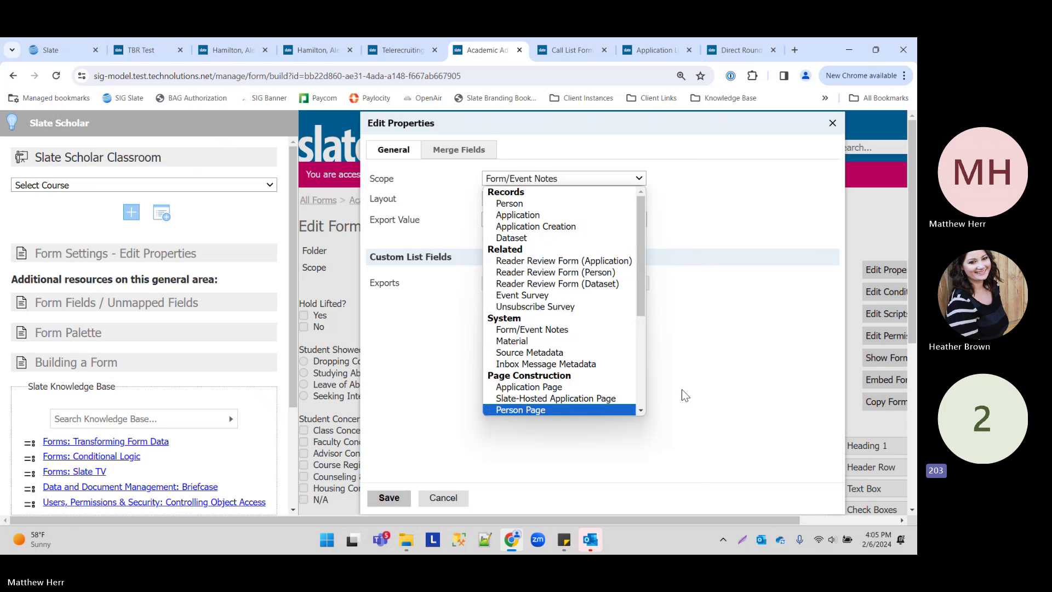
pyautogui.click(729, 370)
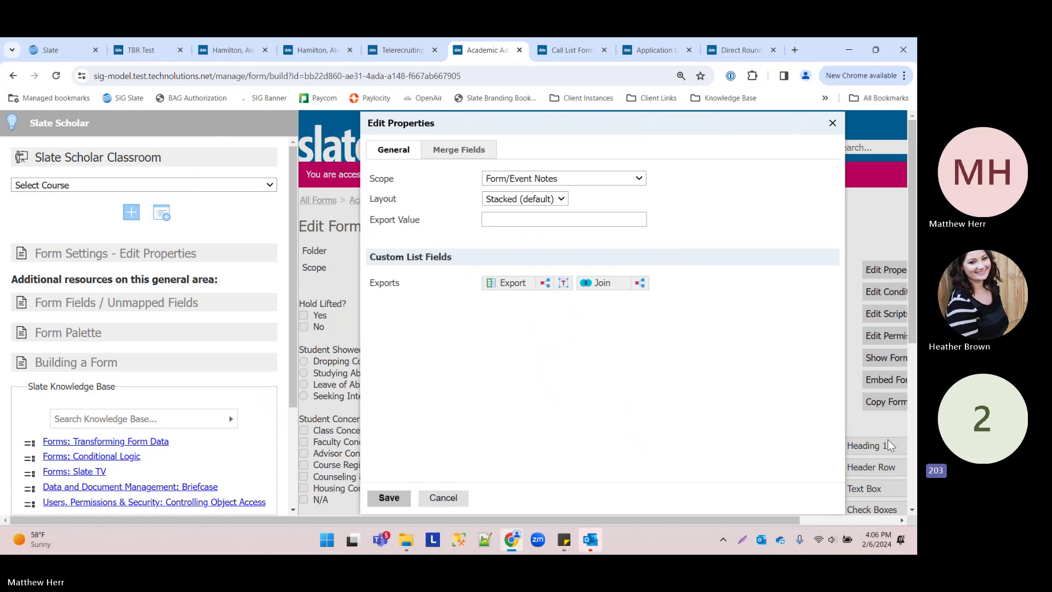
# - Set the form's scope to Application Creation to preview its settings, and discard the change
pyautogui.click(607, 174)
pyautogui.press('Escape')
pyautogui.click(597, 225)
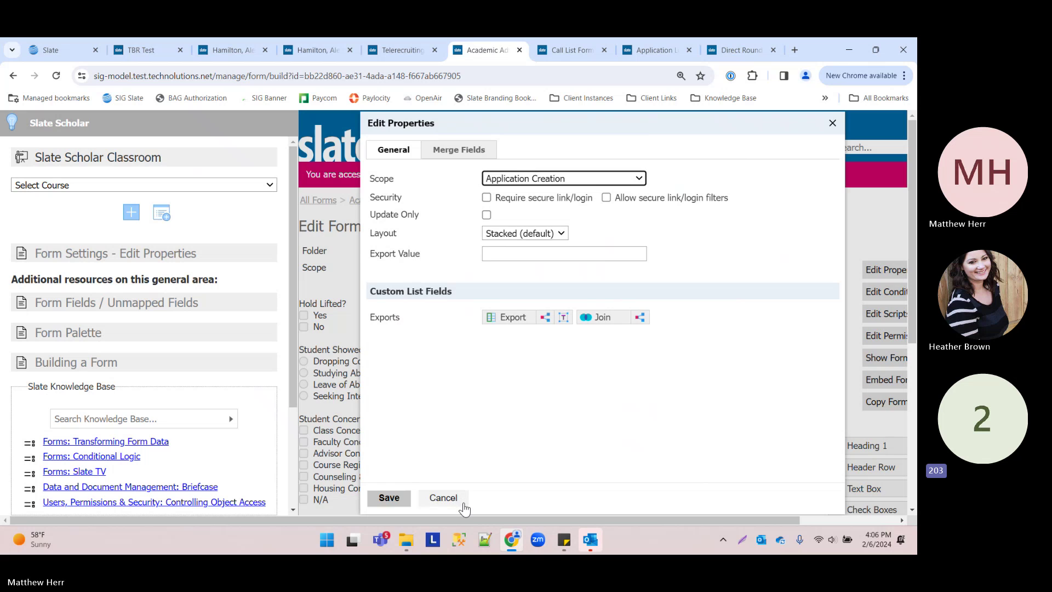
pyautogui.click(442, 497)
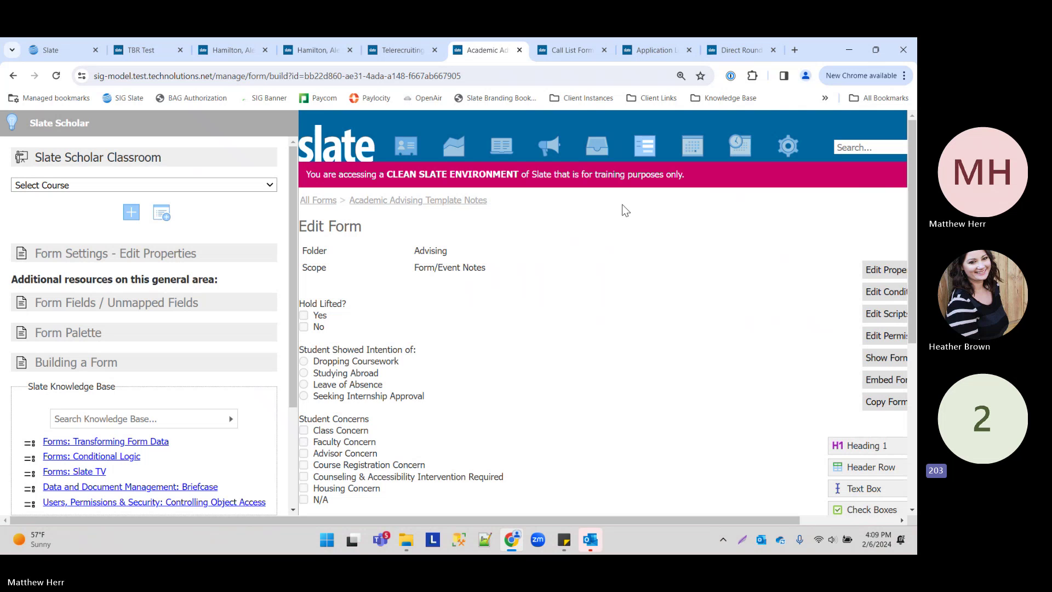
# - Switch to the SIG Slate site, open the recently viewed active applicant's record, and bring up the list of all forms
pyautogui.moveTo(644, 145)
pyautogui.moveTo(508, 552)
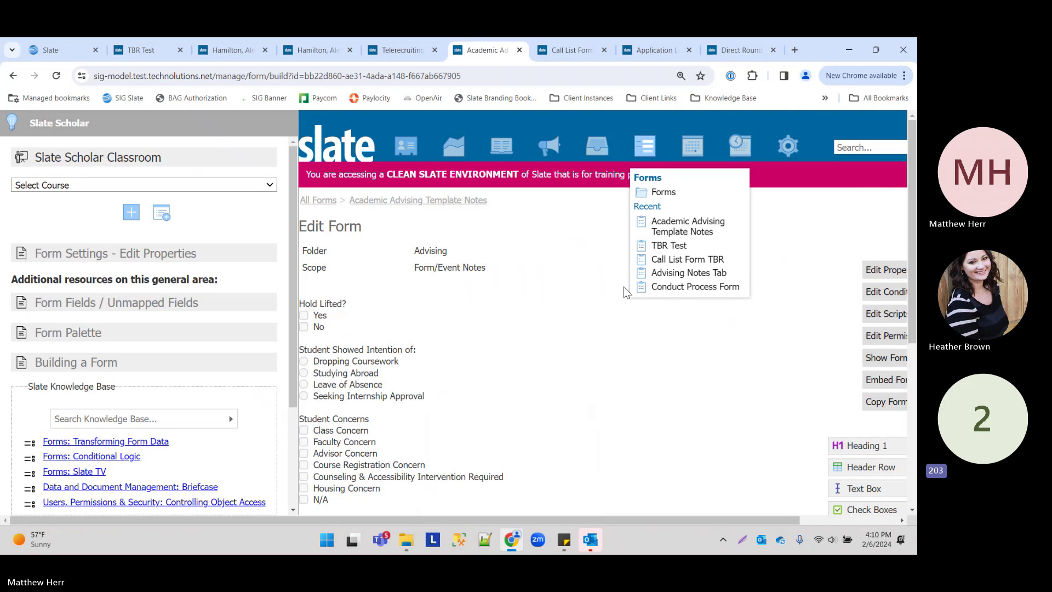
pyautogui.moveTo(770, 141)
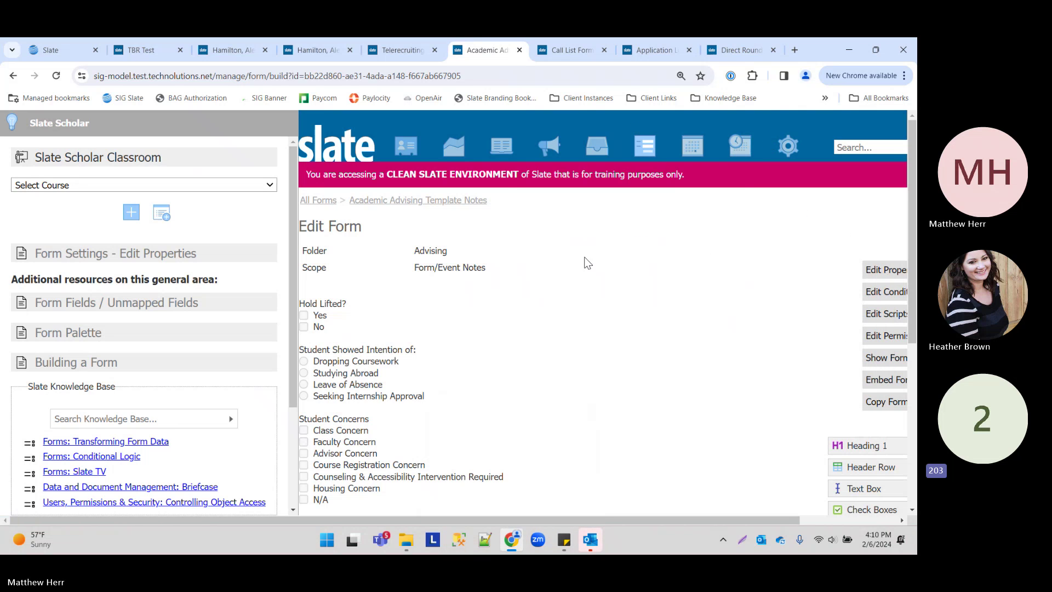
pyautogui.moveTo(406, 149)
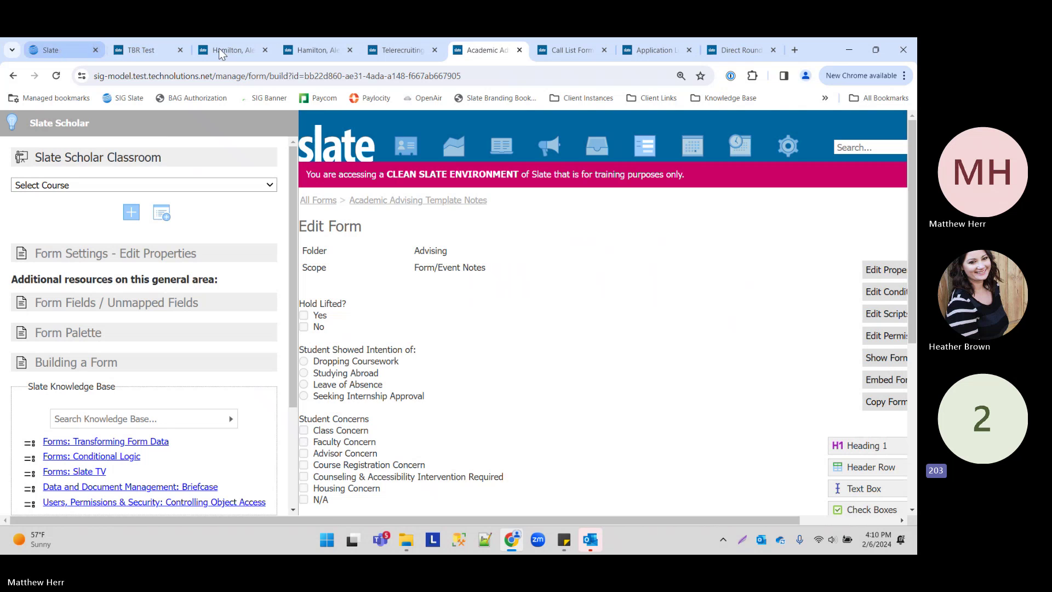
pyautogui.click(57, 52)
pyautogui.moveTo(163, 146)
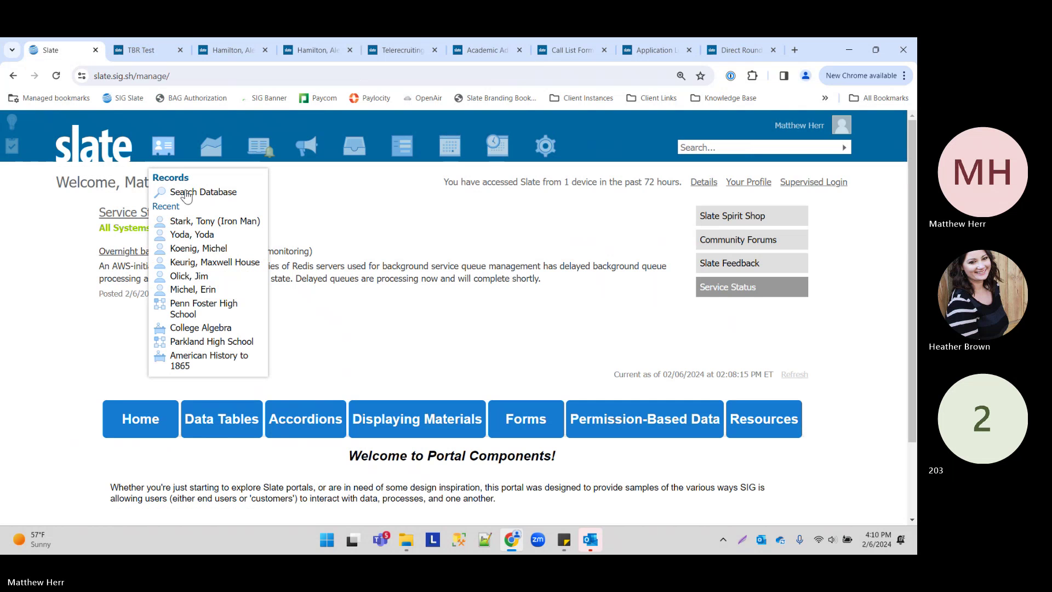
pyautogui.click(213, 236)
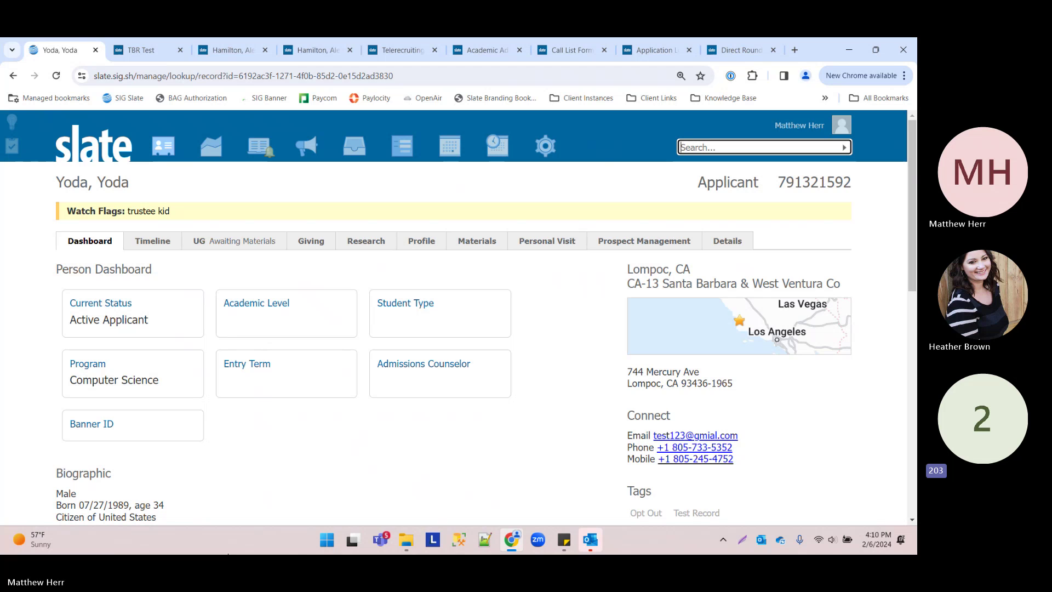
pyautogui.click(385, 198)
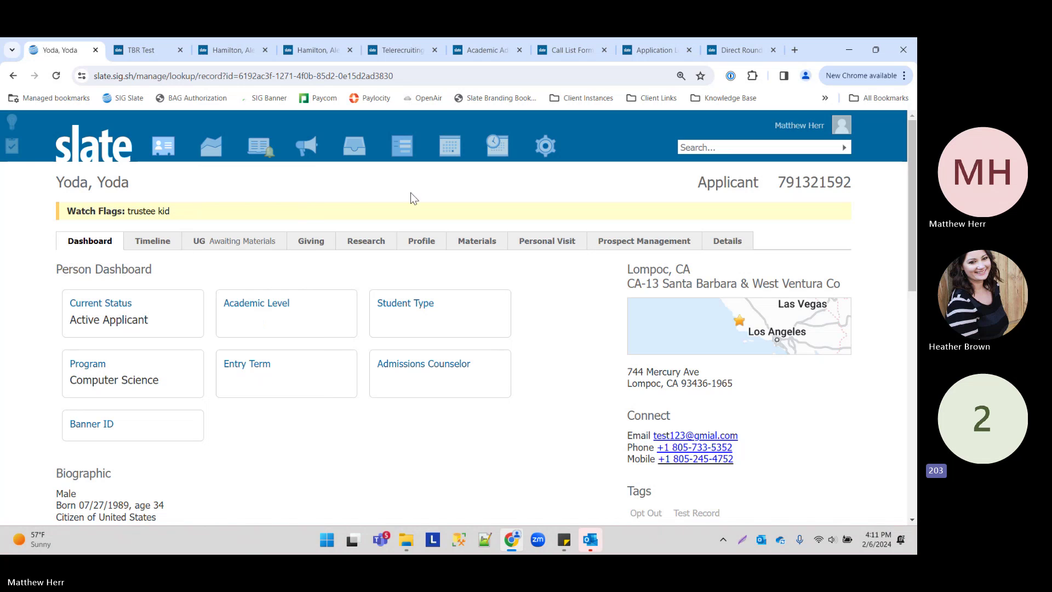
pyautogui.click(403, 147)
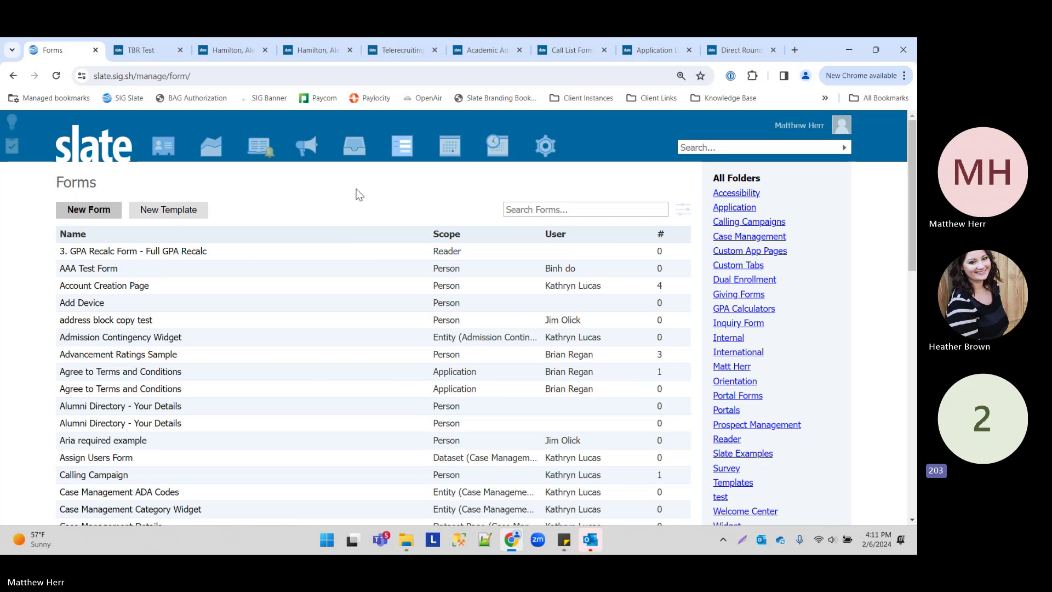
# - Reopen the applicant's record and examine its undergraduate application, highlighting the major, term, campus, student type and admit type block
pyautogui.moveTo(188, 147)
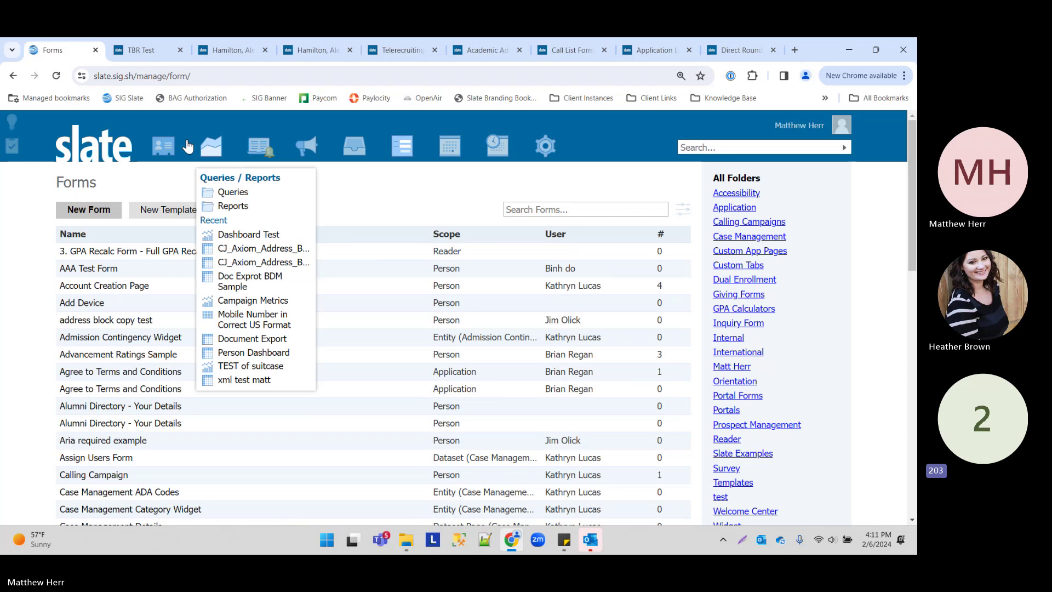
pyautogui.click(200, 223)
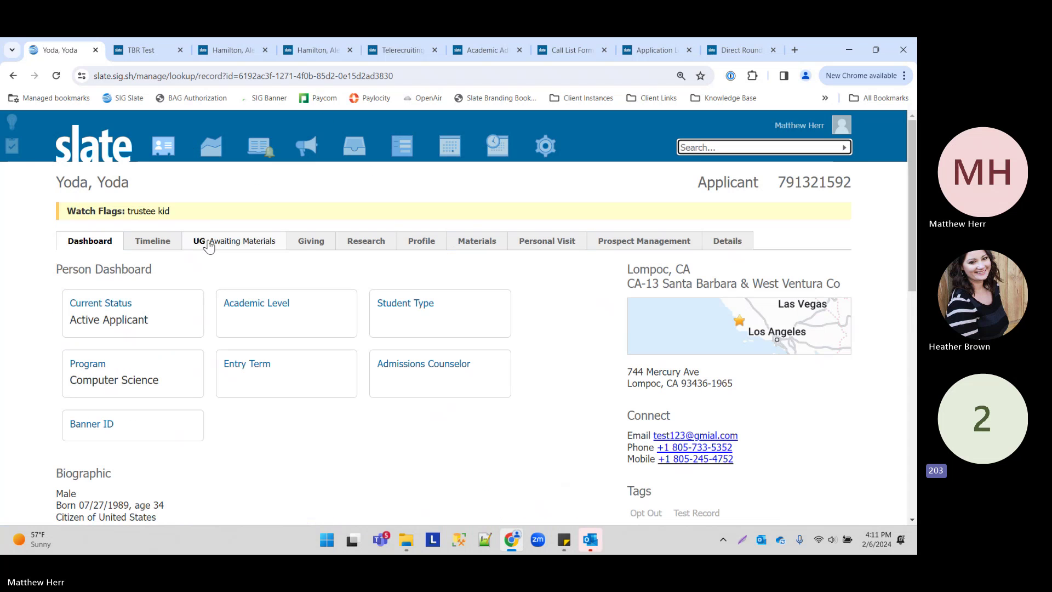
pyautogui.click(218, 241)
pyautogui.scroll(-5, 767, 177)
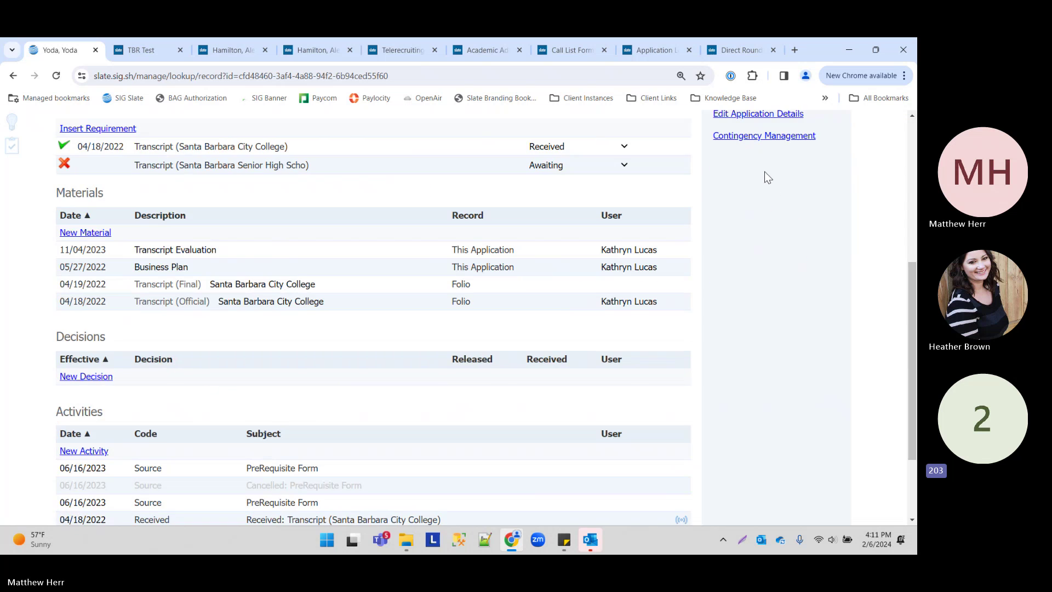
pyautogui.scroll(2, 765, 174)
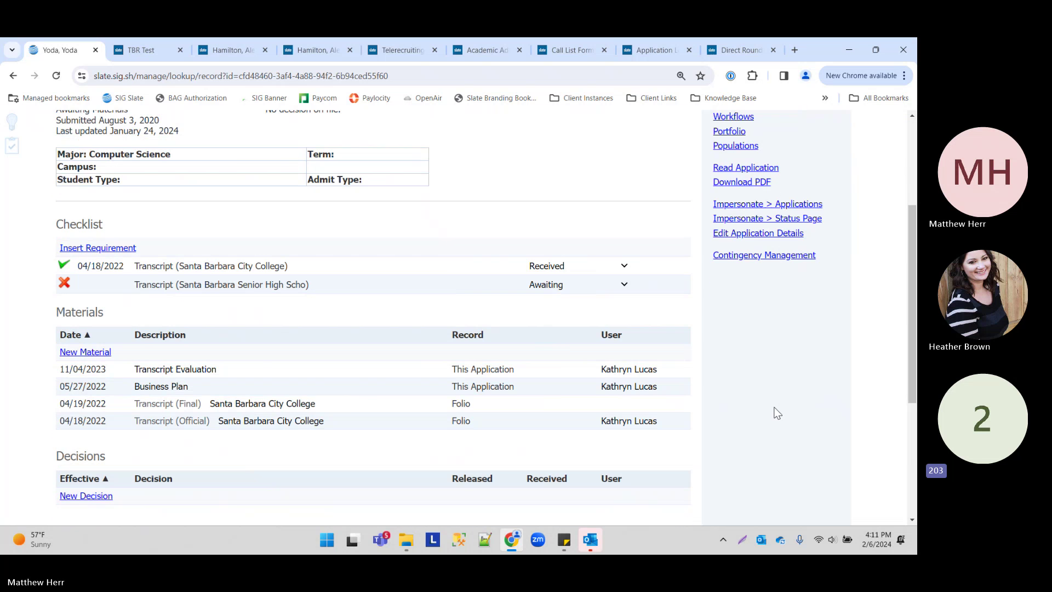
pyautogui.moveTo(308, 154); pyautogui.dragTo(338, 158)
pyautogui.moveTo(70, 154); pyautogui.dragTo(369, 184)
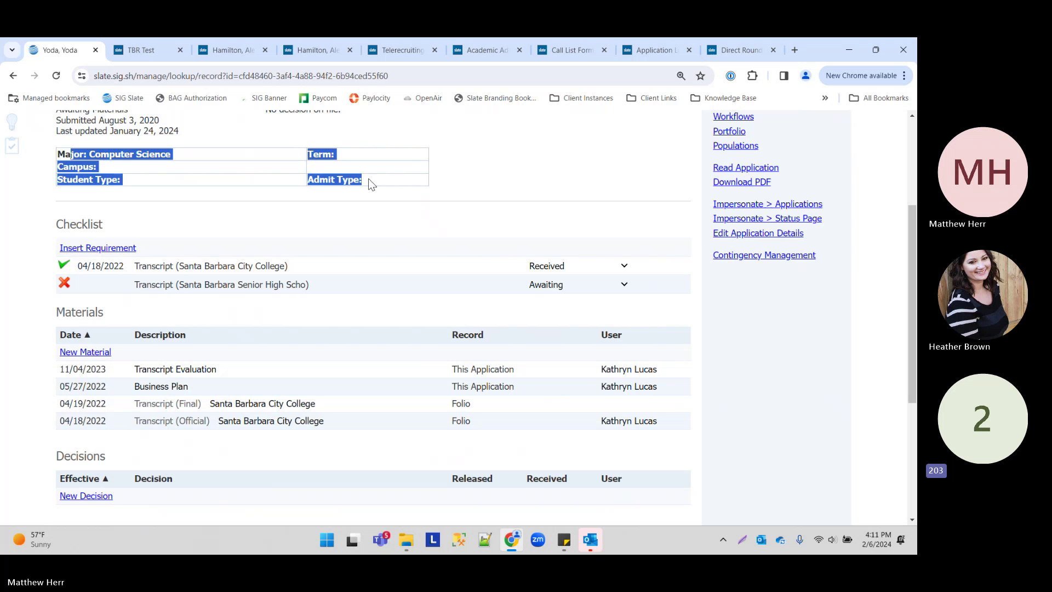
pyautogui.scroll(3, 489, 195)
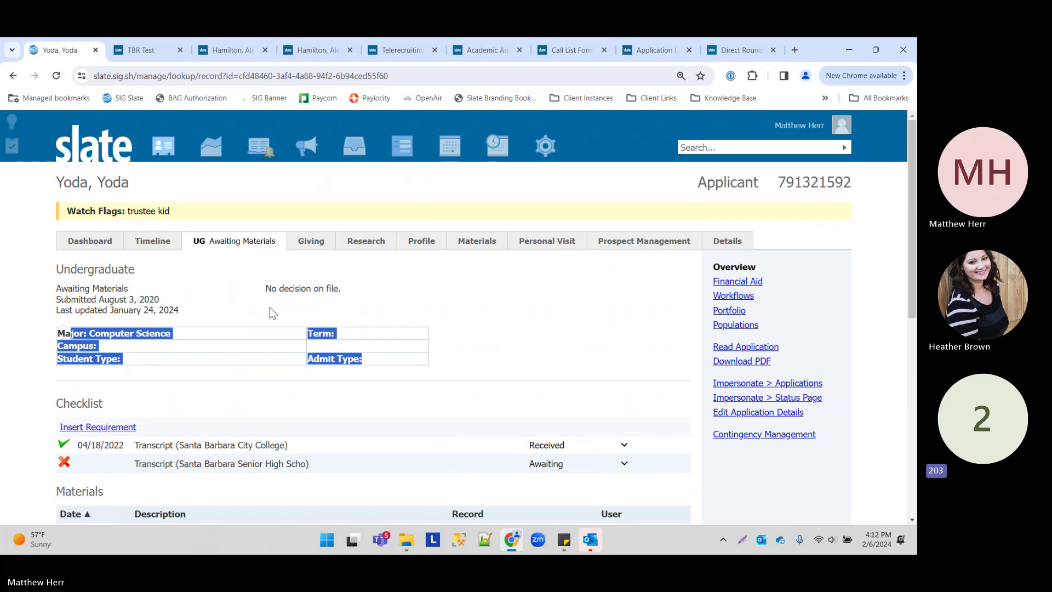
pyautogui.click(544, 309)
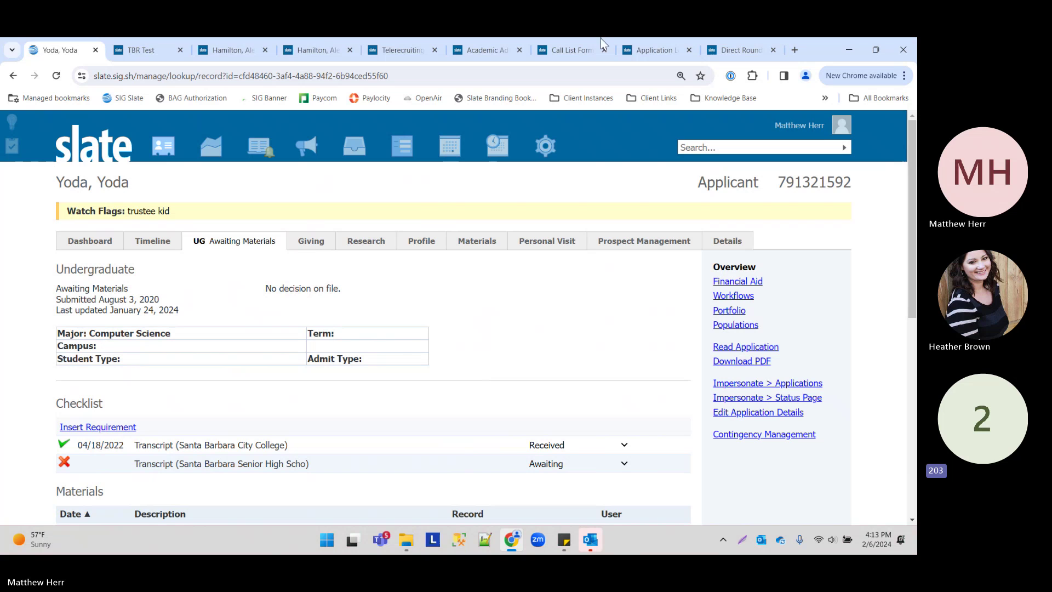
# - Open the recent Group Visit Request Form and highlight its scope and its registration URL
pyautogui.moveTo(404, 153)
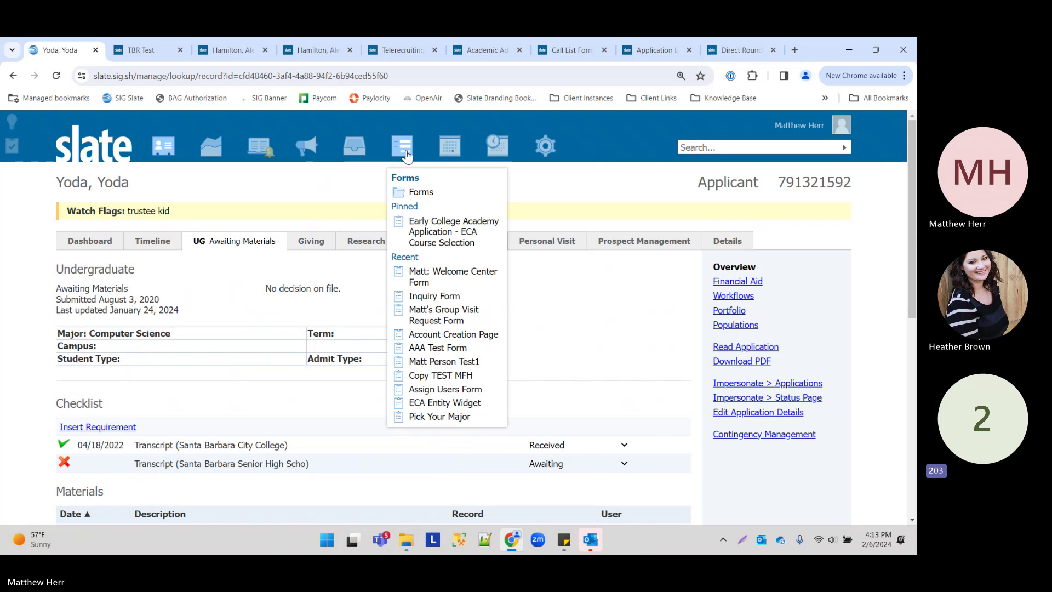
pyautogui.click(444, 316)
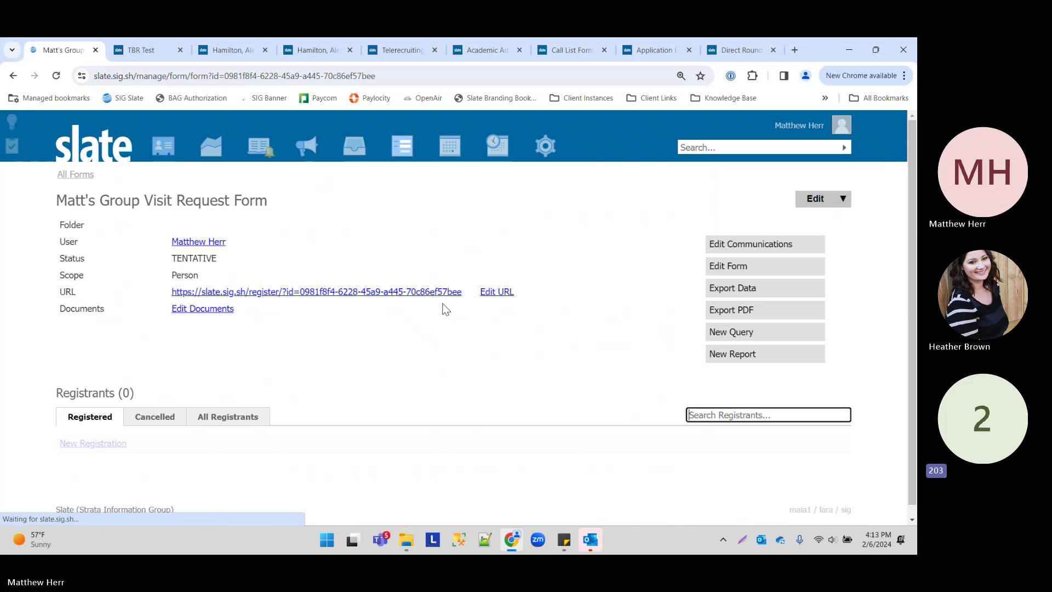
pyautogui.doubleClick(175, 275)
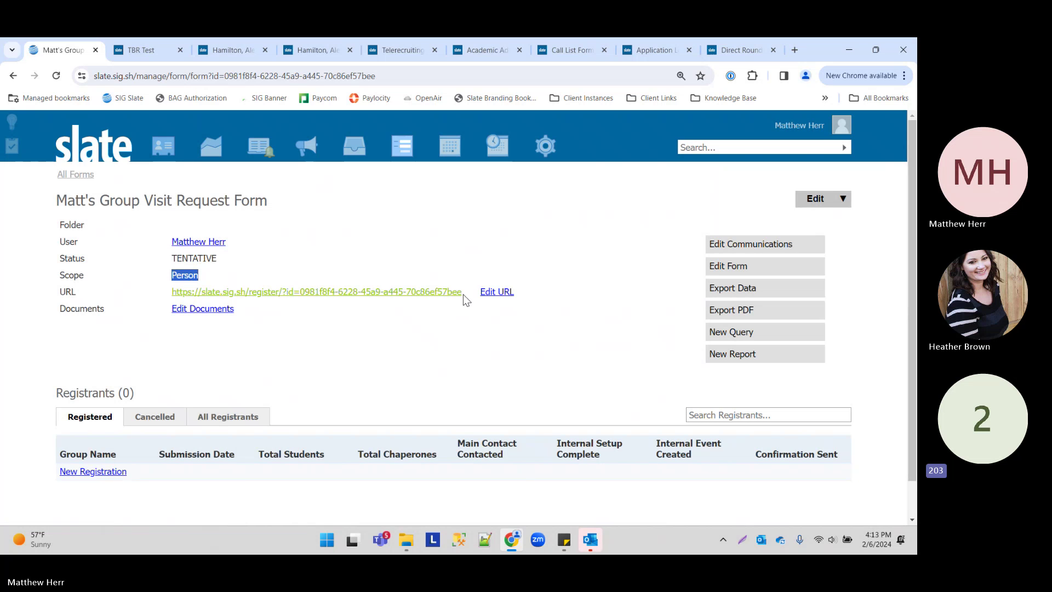
pyautogui.moveTo(464, 299); pyautogui.dragTo(171, 292)
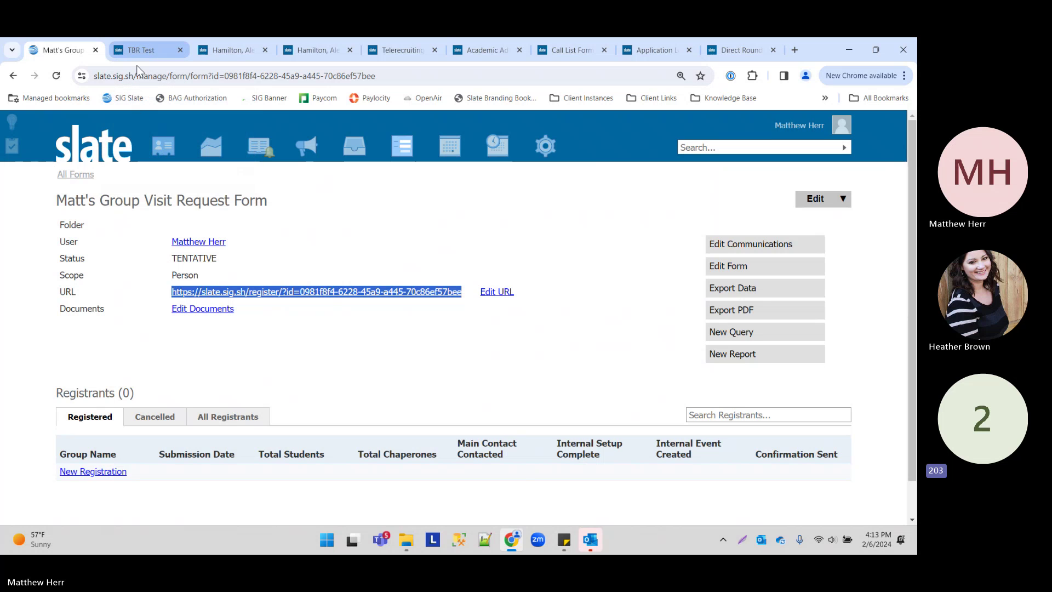
pyautogui.click(287, 200)
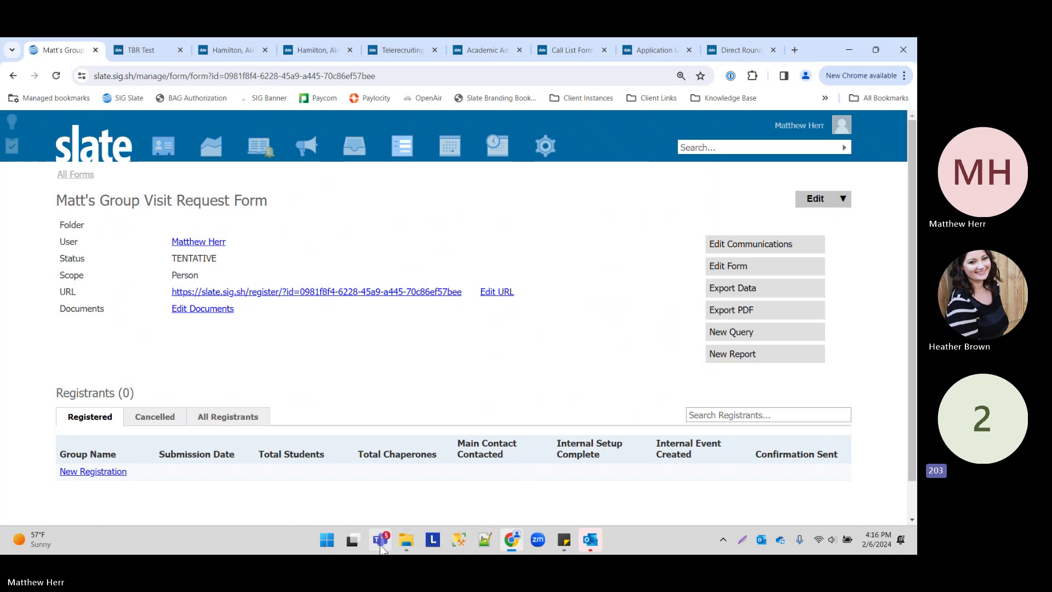
pyautogui.click(349, 541)
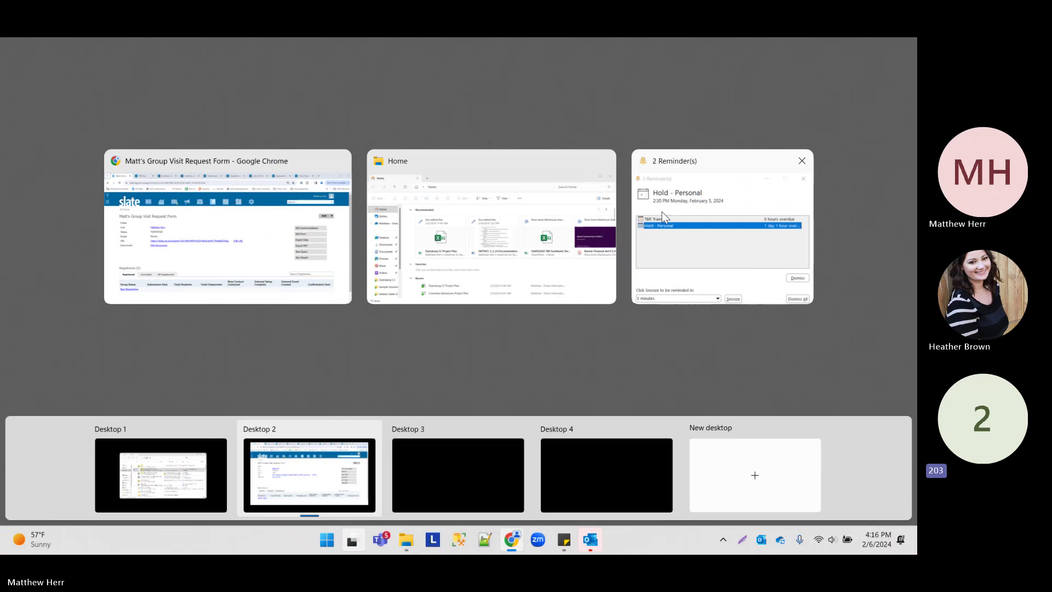
pyautogui.click(537, 211)
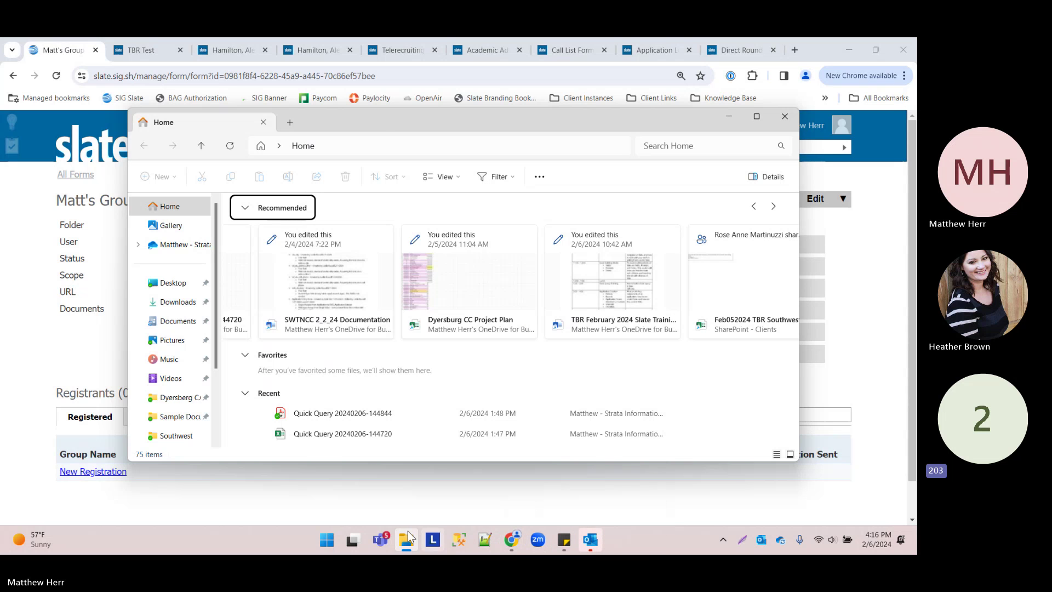
pyautogui.click(353, 540)
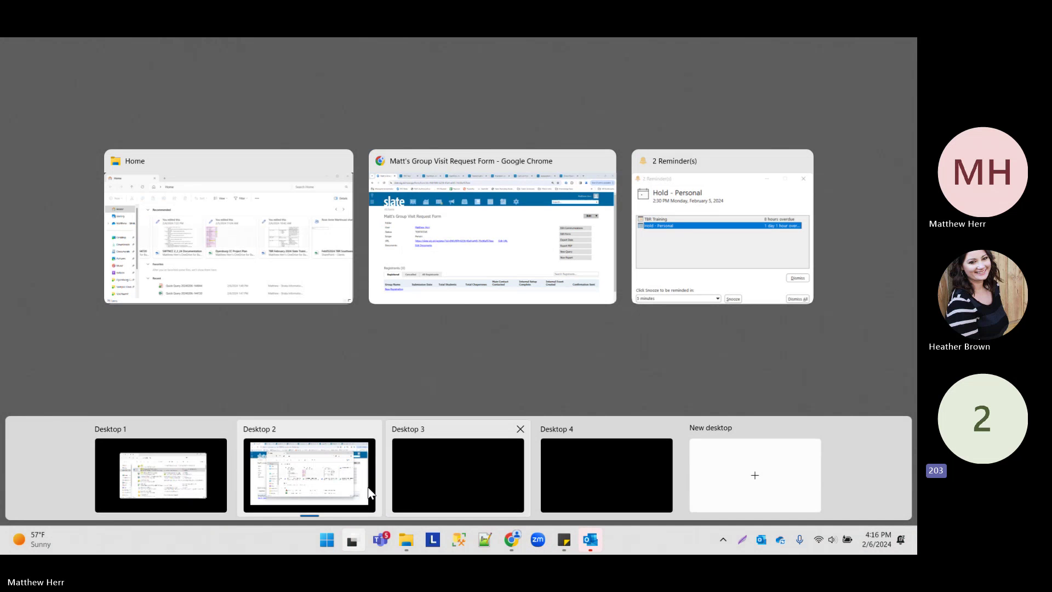
pyautogui.click(469, 452)
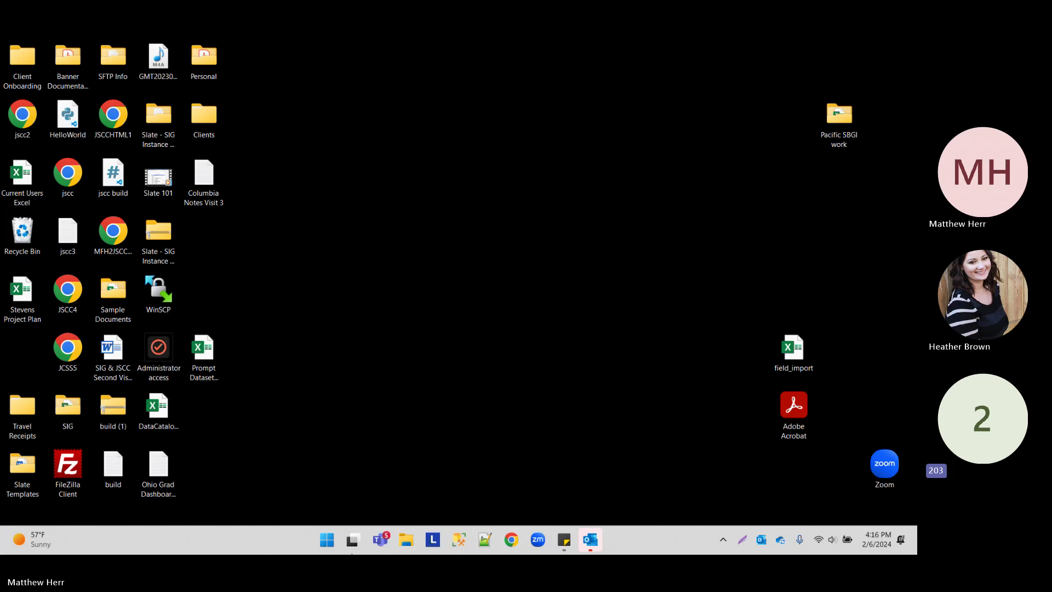
pyautogui.click(336, 540)
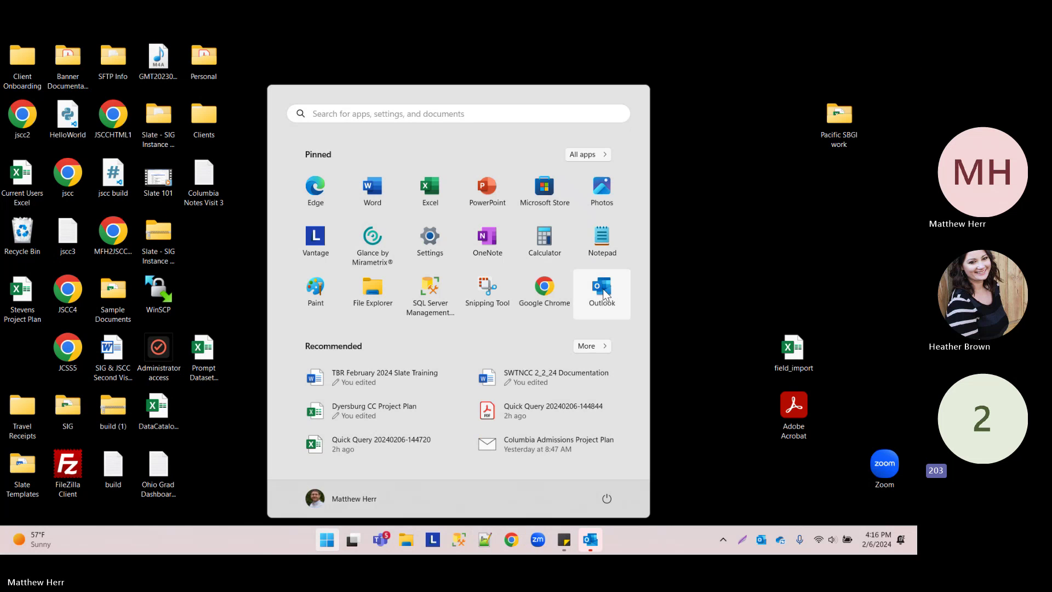
pyautogui.click(406, 541)
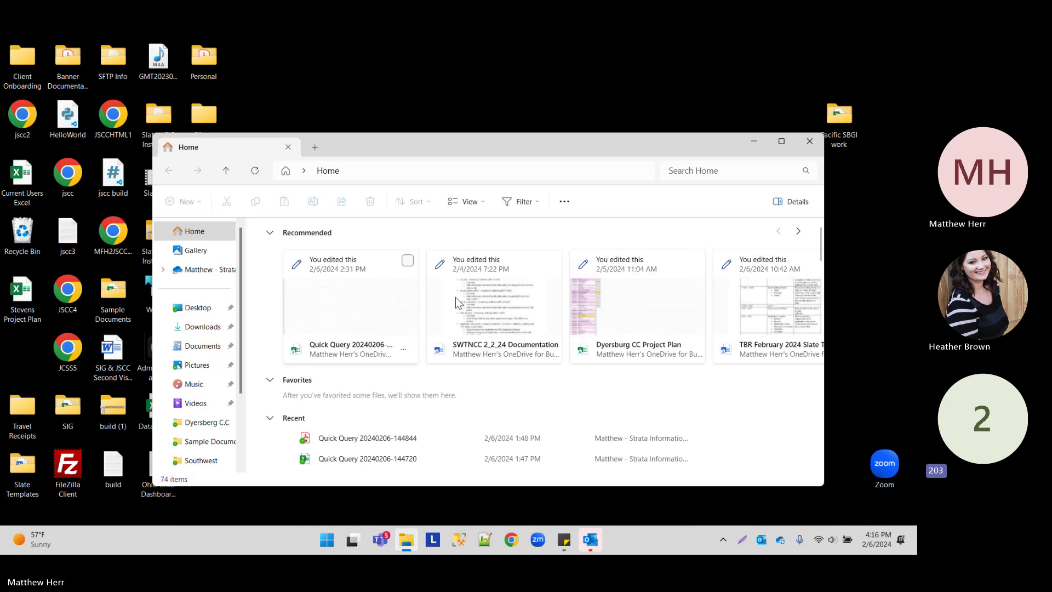
pyautogui.click(353, 539)
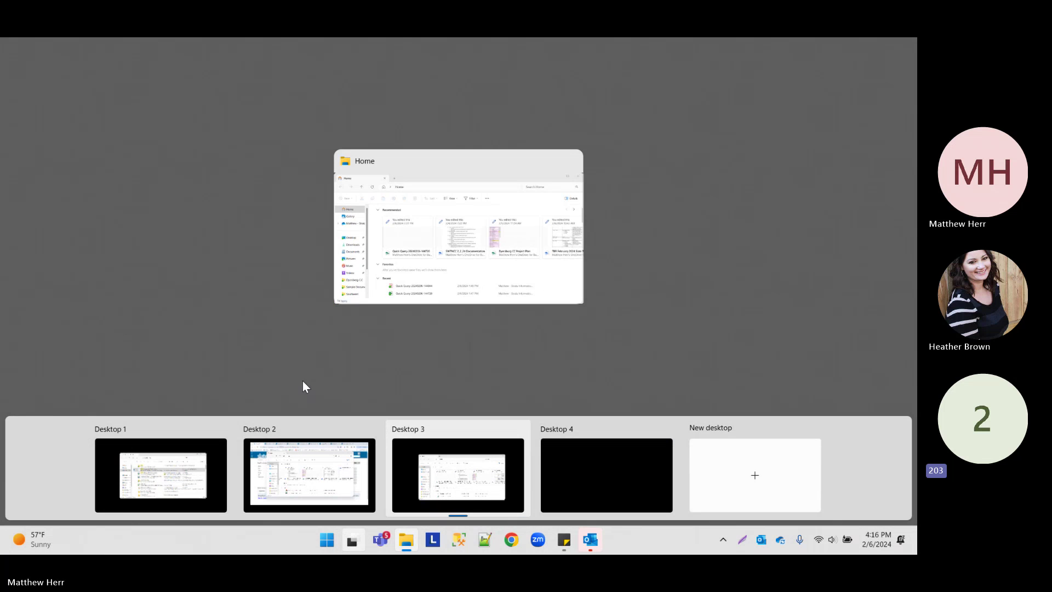
# - Switch to the TBR February 2024 Slate Training document in Word on Desktop 4 and highlight the Application Forms, Materials and Checklists topics
pyautogui.moveTo(305, 474)
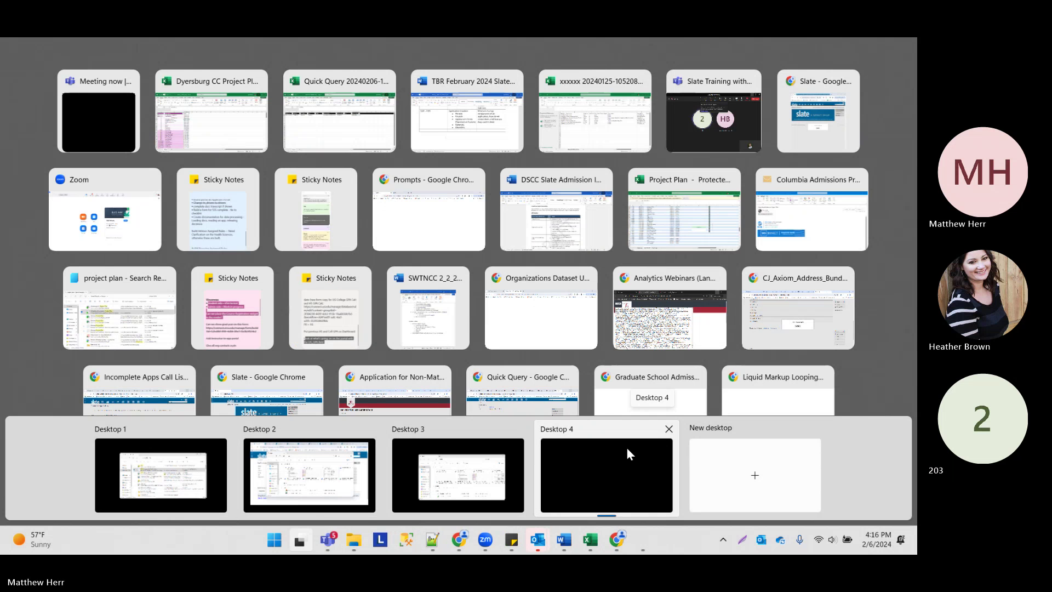
pyautogui.click(586, 447)
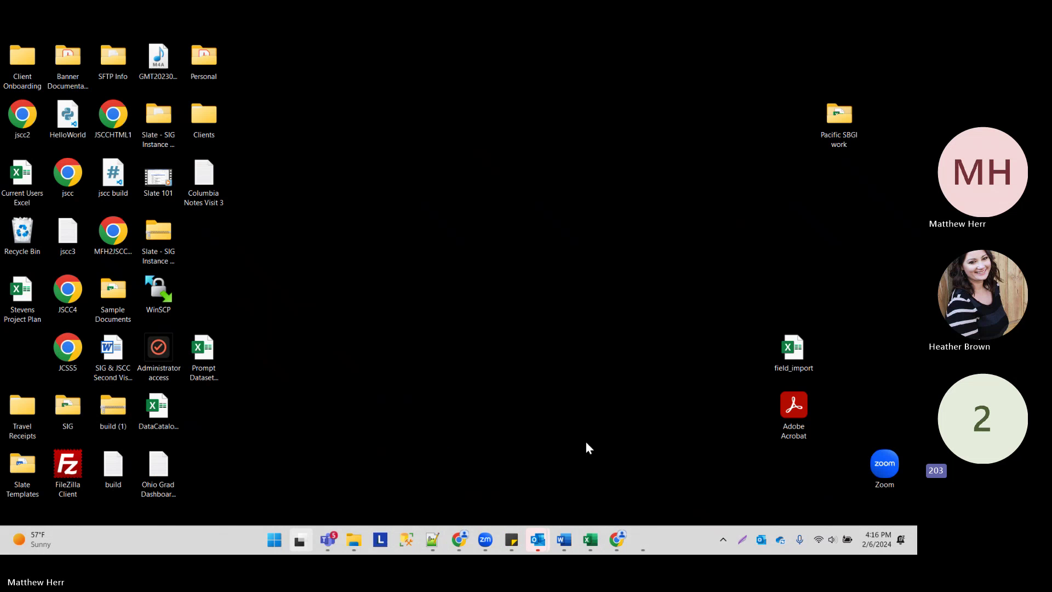
pyautogui.moveTo(565, 546)
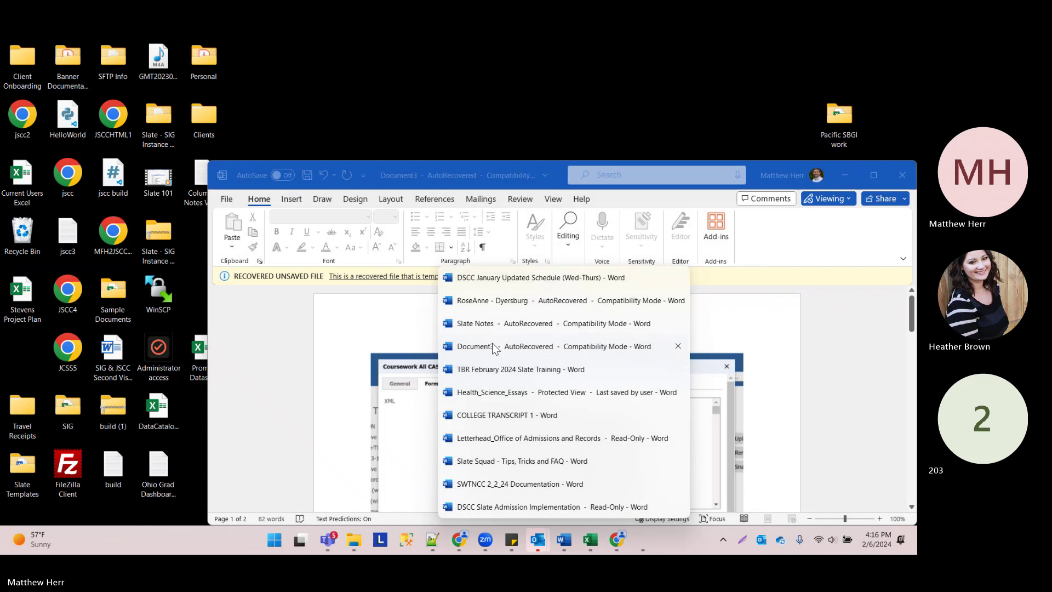
pyautogui.click(500, 370)
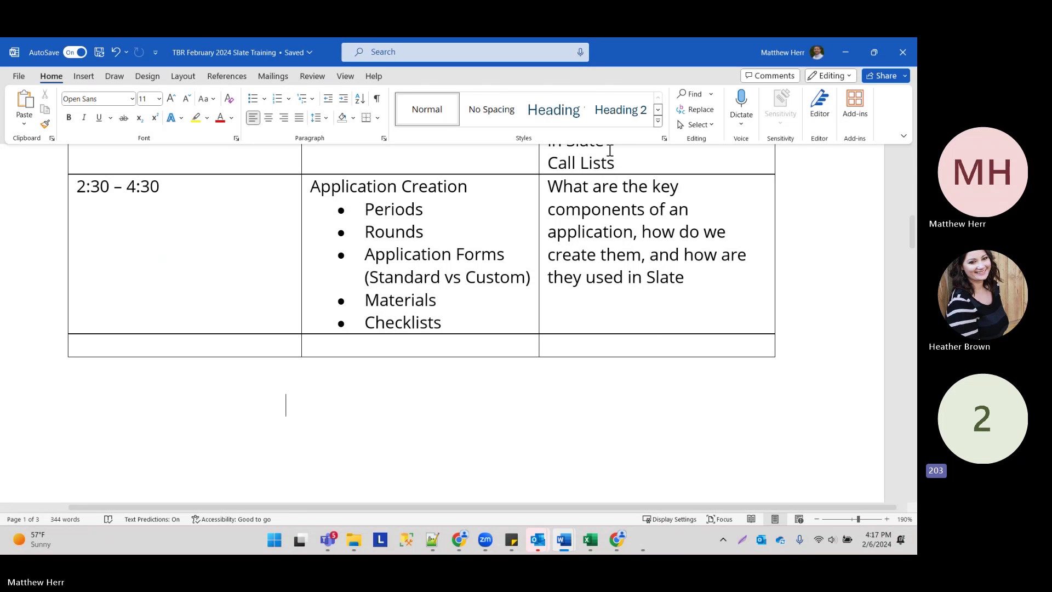
pyautogui.moveTo(384, 258); pyautogui.dragTo(497, 312)
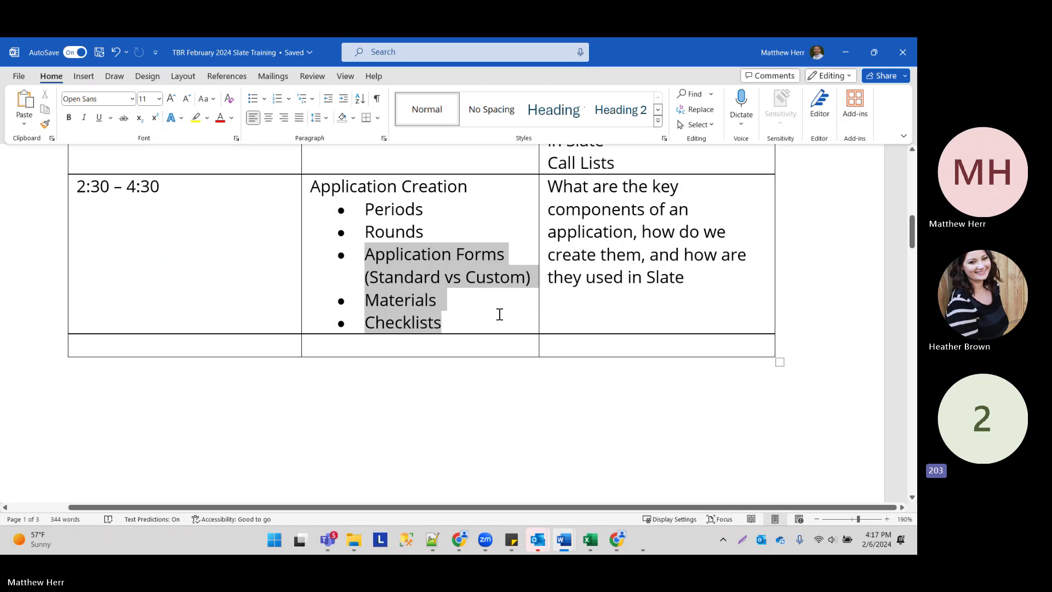
# - Go to the Wednesday, February 7 agenda and highlight the Opening Remarks time slot, then clear the selection
pyautogui.scroll(-15, 334, 230)
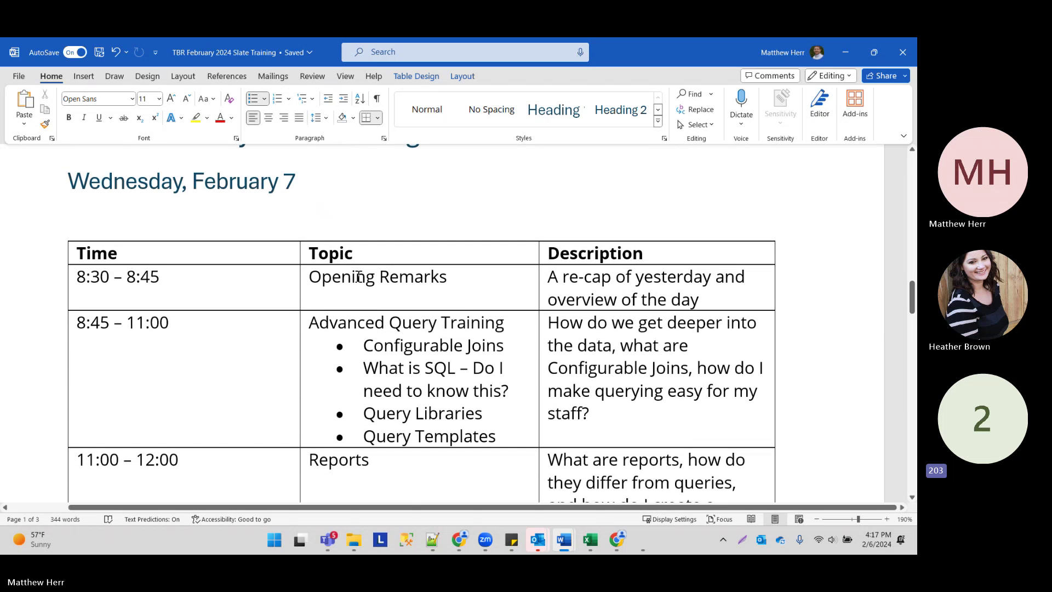
pyautogui.click(273, 277)
pyautogui.moveTo(78, 277); pyautogui.dragTo(160, 275)
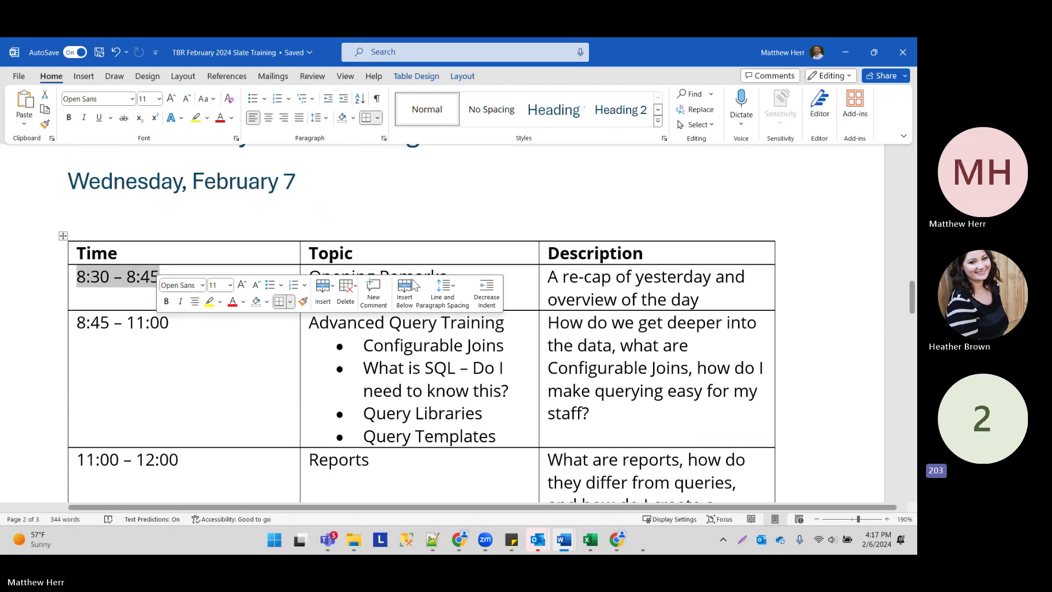
pyautogui.click(453, 206)
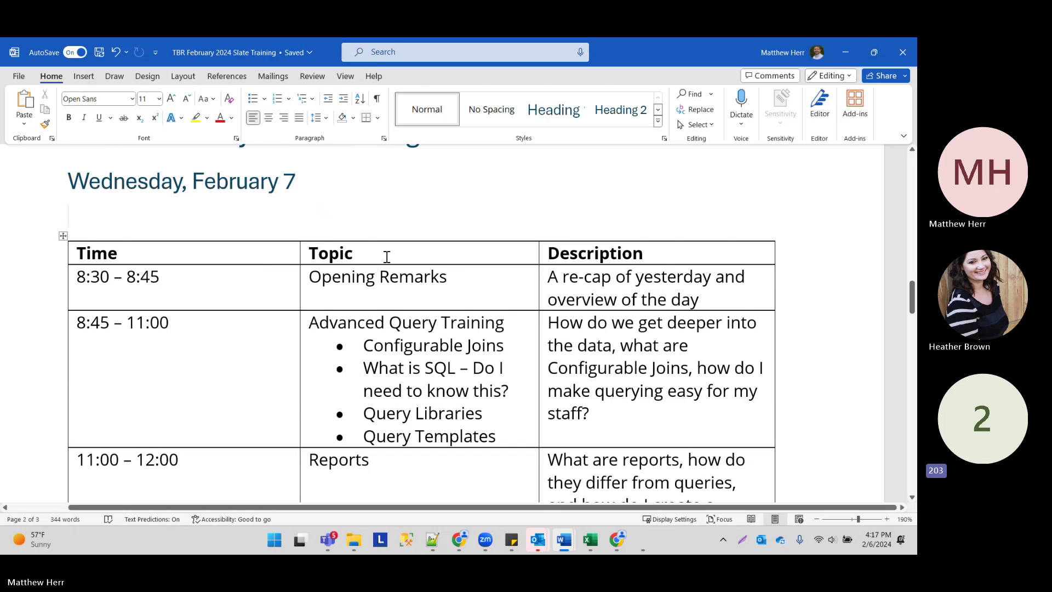
# - Highlight the Advanced Query Training topics in Wednesday's agenda, singling out Query Libraries and Query Templates
pyautogui.scroll(-1, 385, 257)
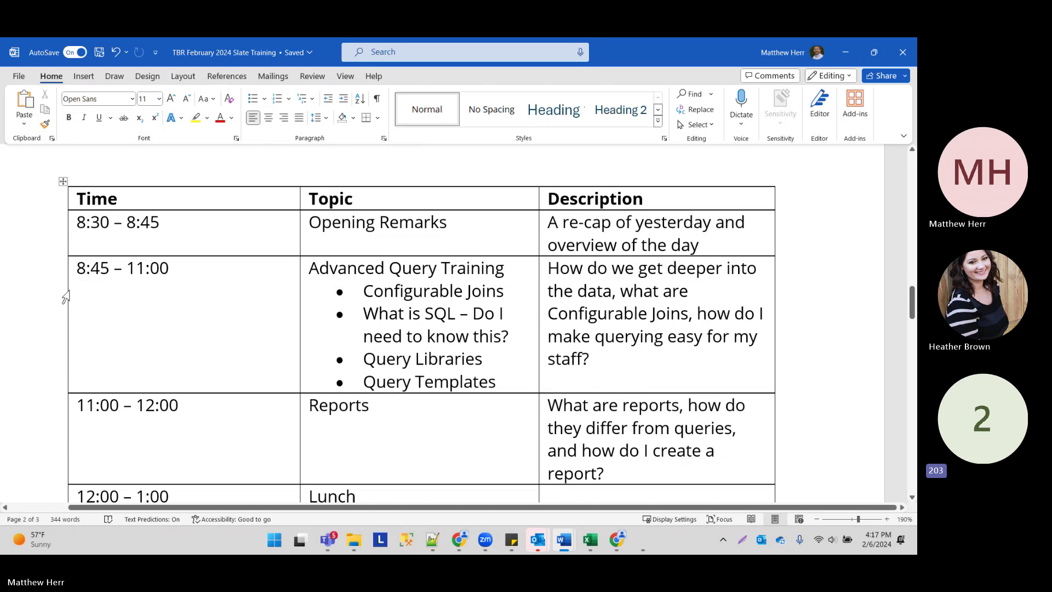
pyautogui.moveTo(308, 267); pyautogui.dragTo(497, 383)
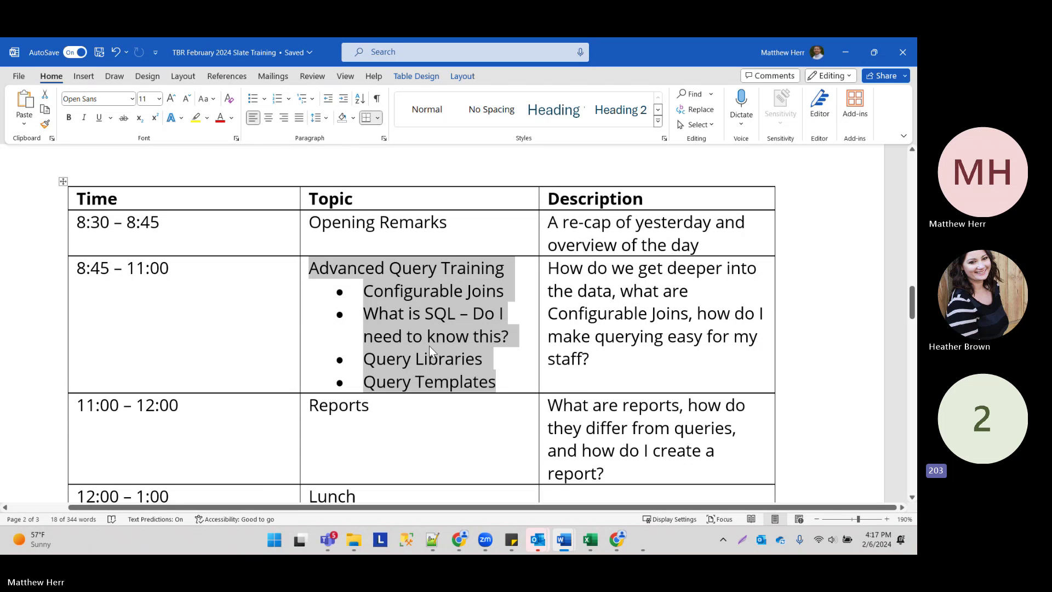
pyautogui.click(375, 336)
pyautogui.moveTo(363, 359); pyautogui.dragTo(492, 359)
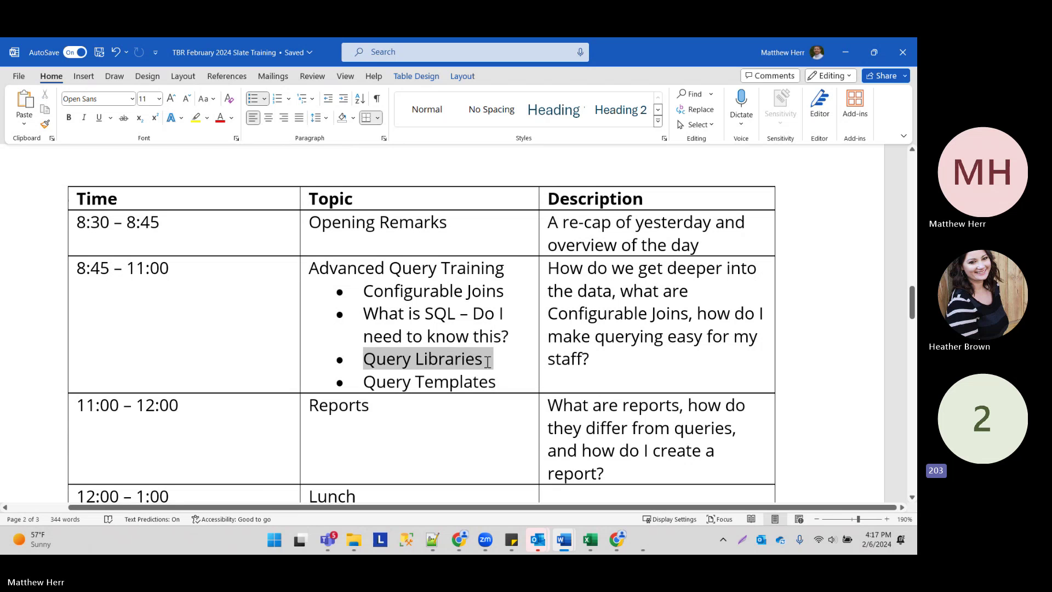
pyautogui.moveTo(364, 382); pyautogui.dragTo(495, 382)
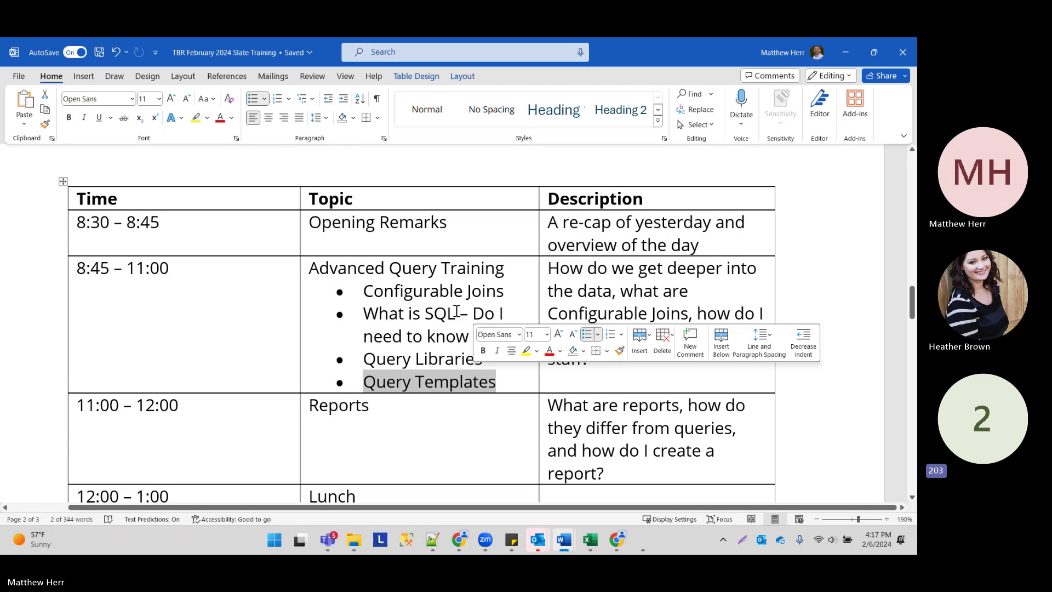
pyautogui.click(413, 291)
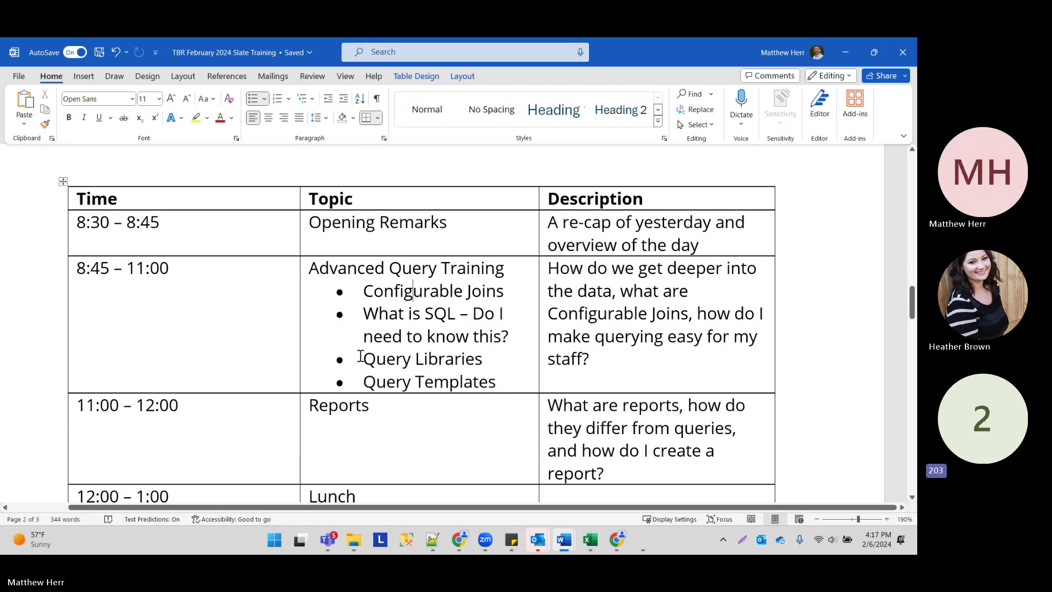
pyautogui.moveTo(362, 359); pyautogui.dragTo(471, 372)
# - Highlight the Reports session in Wednesday's agenda and review it against the Advanced Query Training description
pyautogui.scroll(-3, 403, 308)
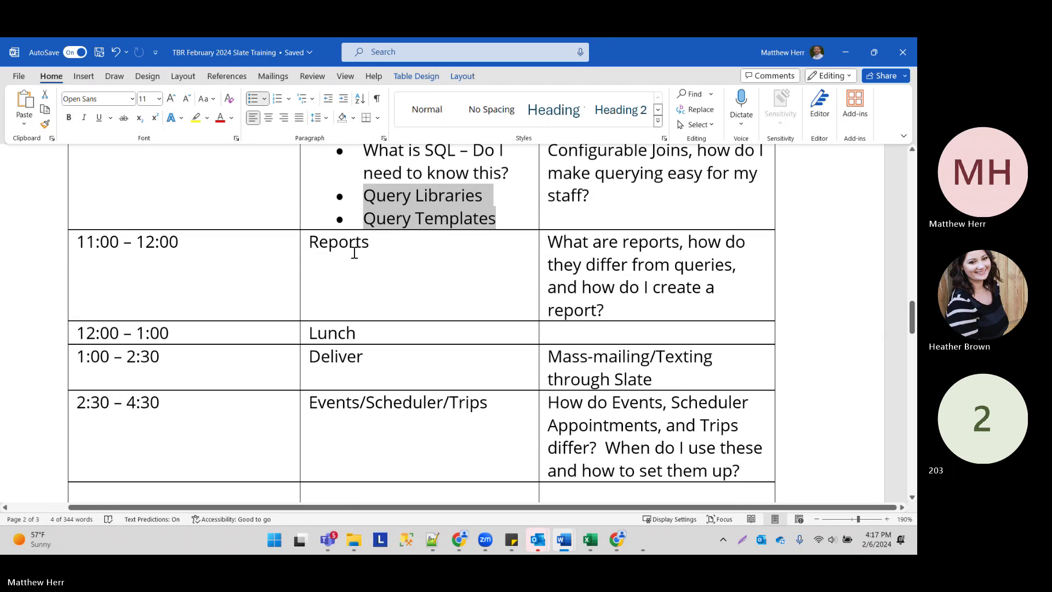
pyautogui.moveTo(313, 239); pyautogui.dragTo(361, 264)
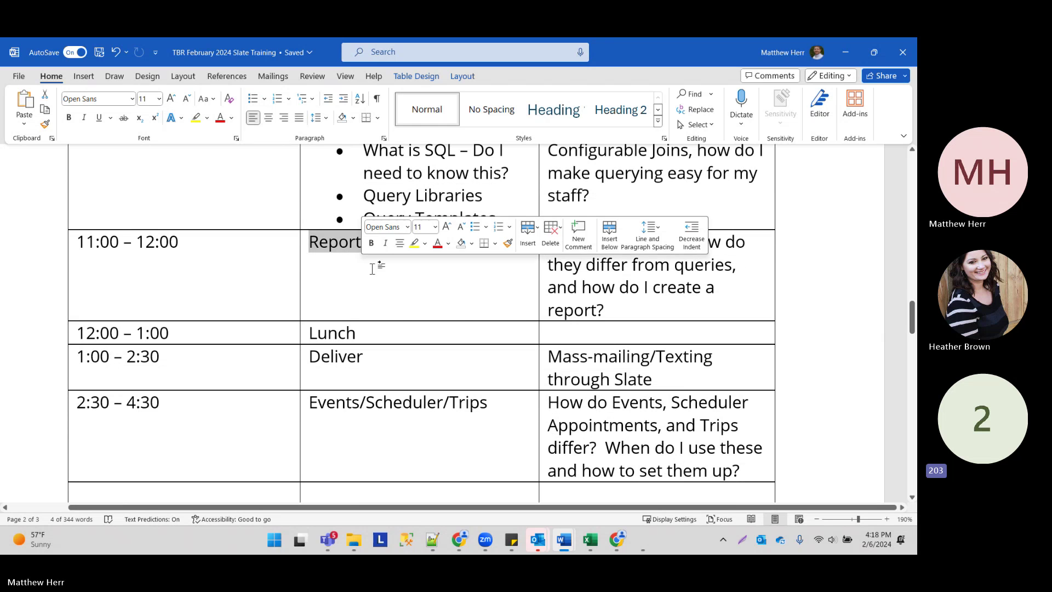
pyautogui.click(354, 264)
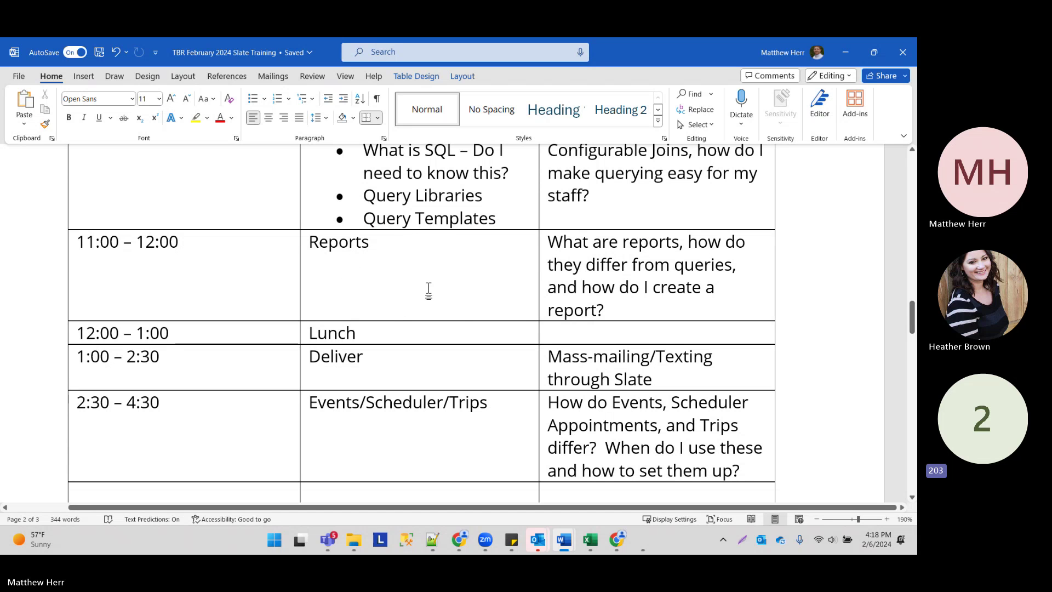
pyautogui.scroll(3, 248, 248)
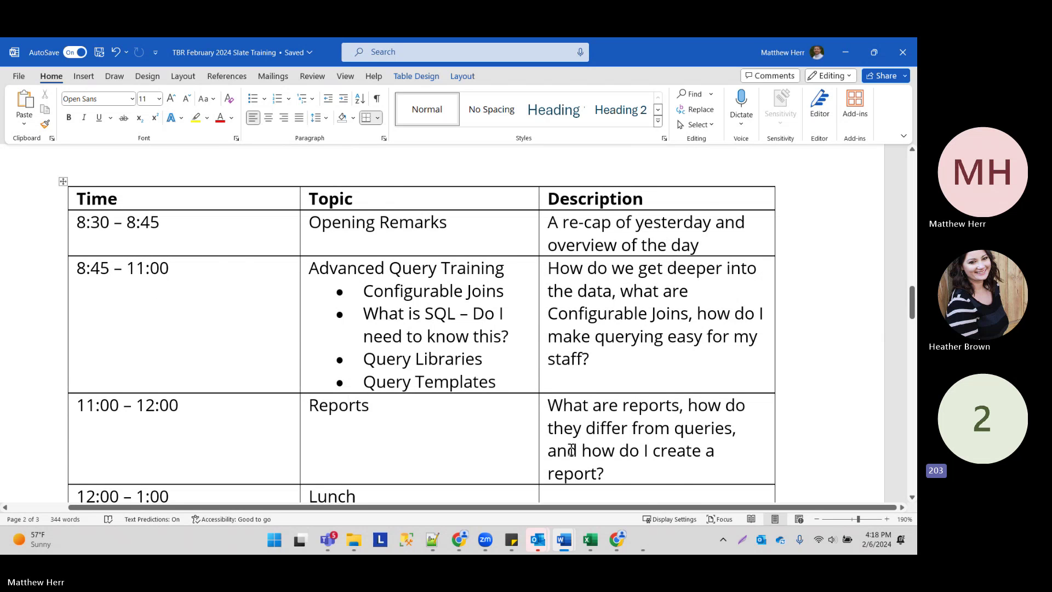
pyautogui.scroll(-4, 561, 414)
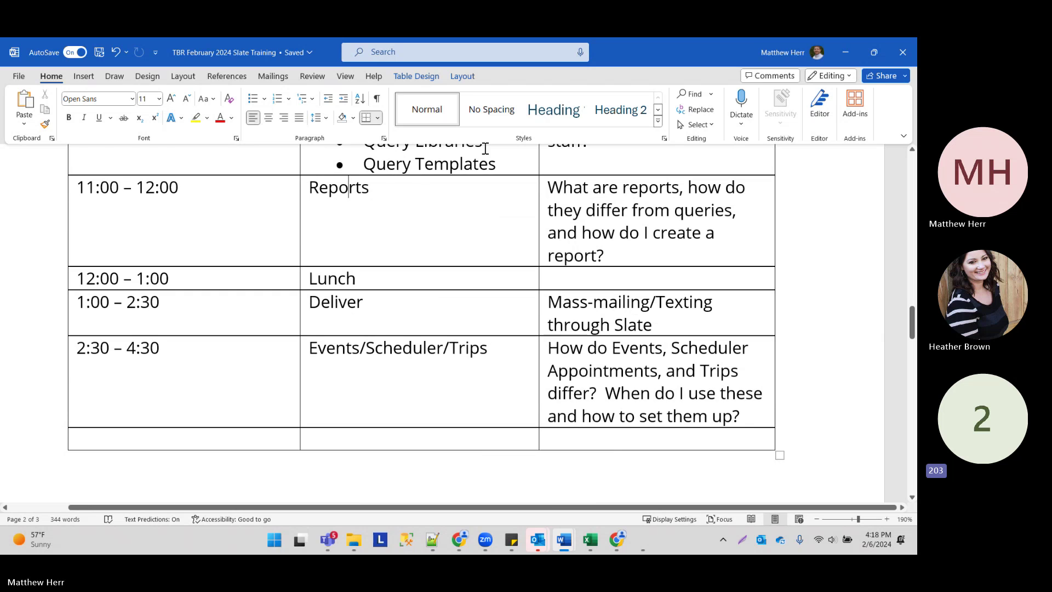
pyautogui.scroll(3, 526, 237)
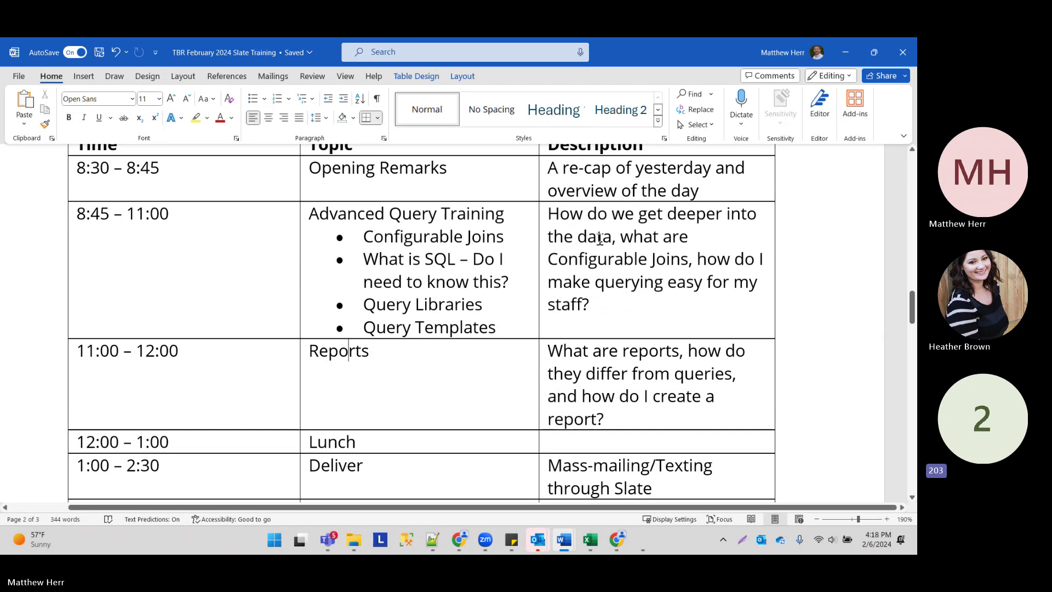
pyautogui.click(578, 236)
# - Highlight the afternoon Deliver and Events/Scheduler/Trips sessions together with their descriptions
pyautogui.scroll(-3, 319, 223)
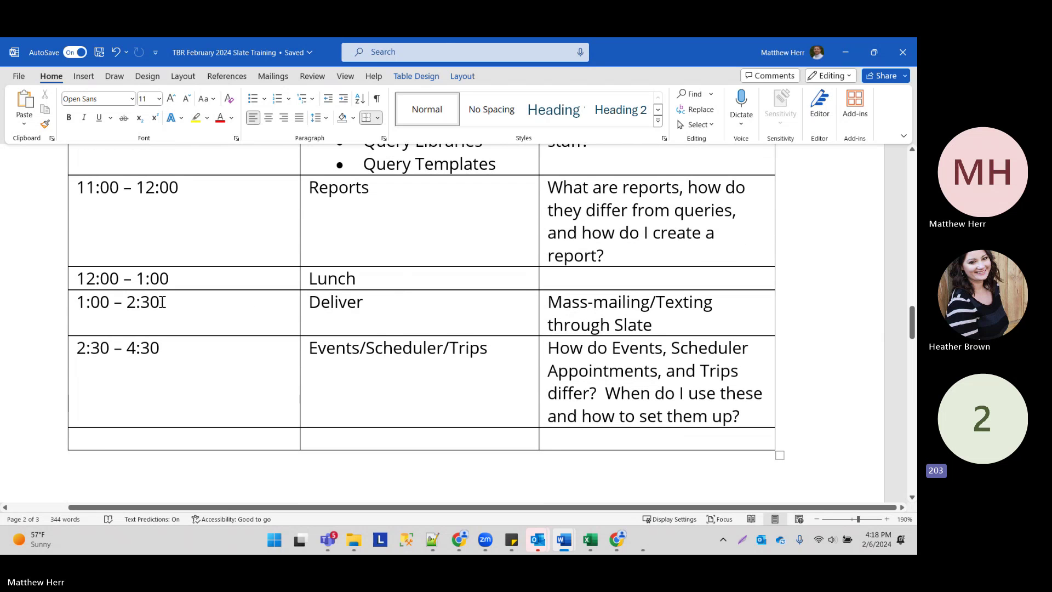
pyautogui.doubleClick(313, 301)
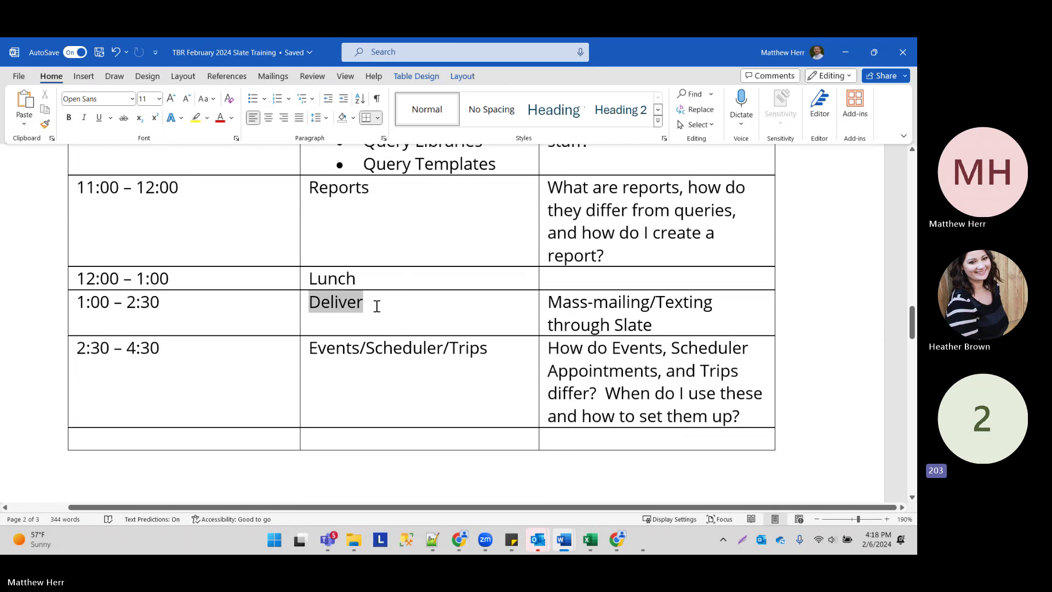
pyautogui.click(549, 301)
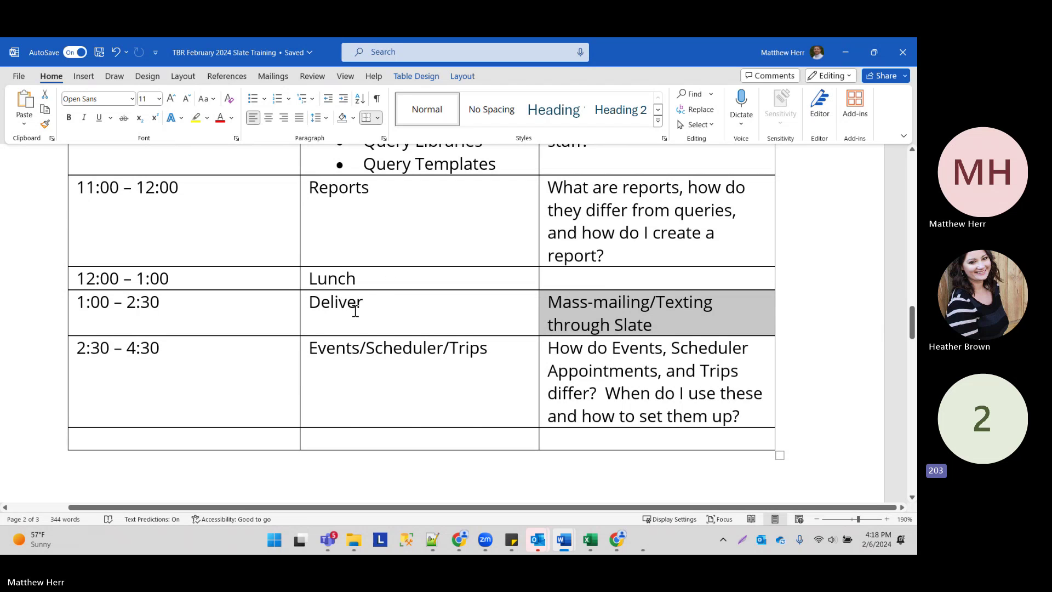
pyautogui.click(346, 346)
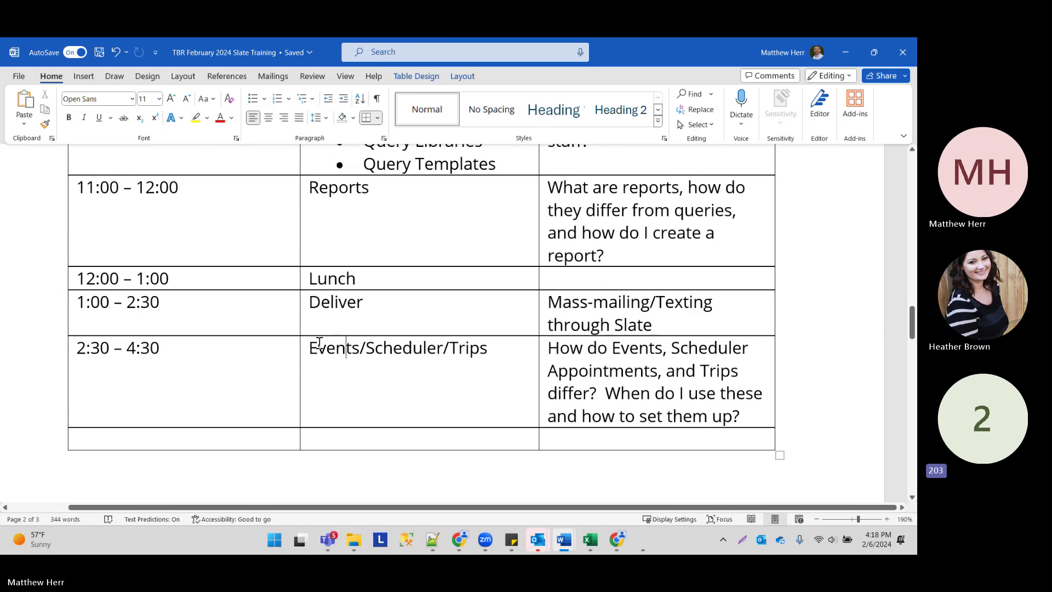
pyautogui.moveTo(312, 348); pyautogui.dragTo(581, 378)
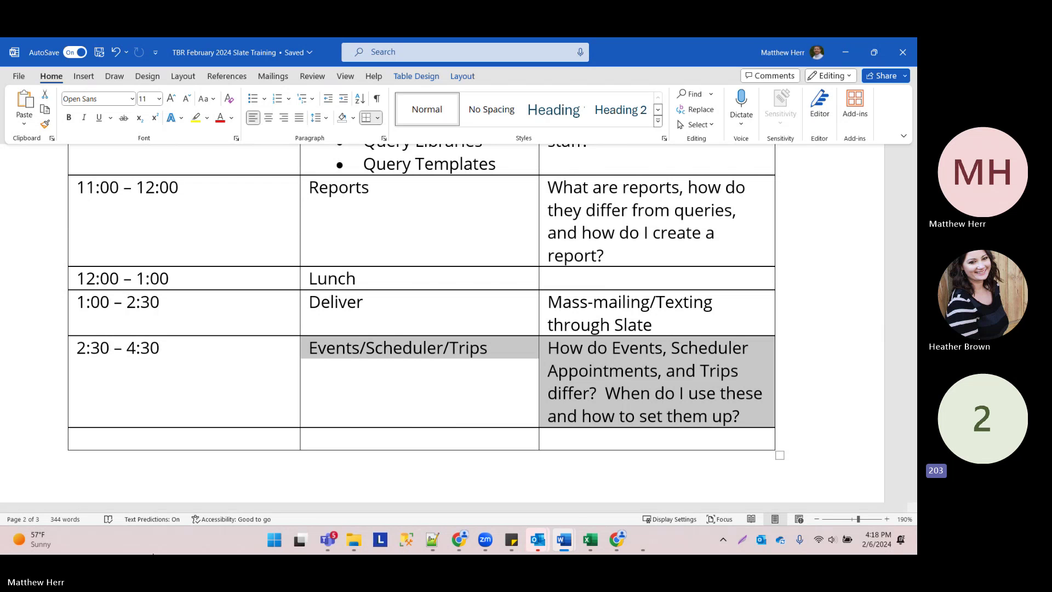
# - Return to the 8:45 – 11:00 session and highlight the whole Advanced Query Training topic list
pyautogui.scroll(6, 378, 211)
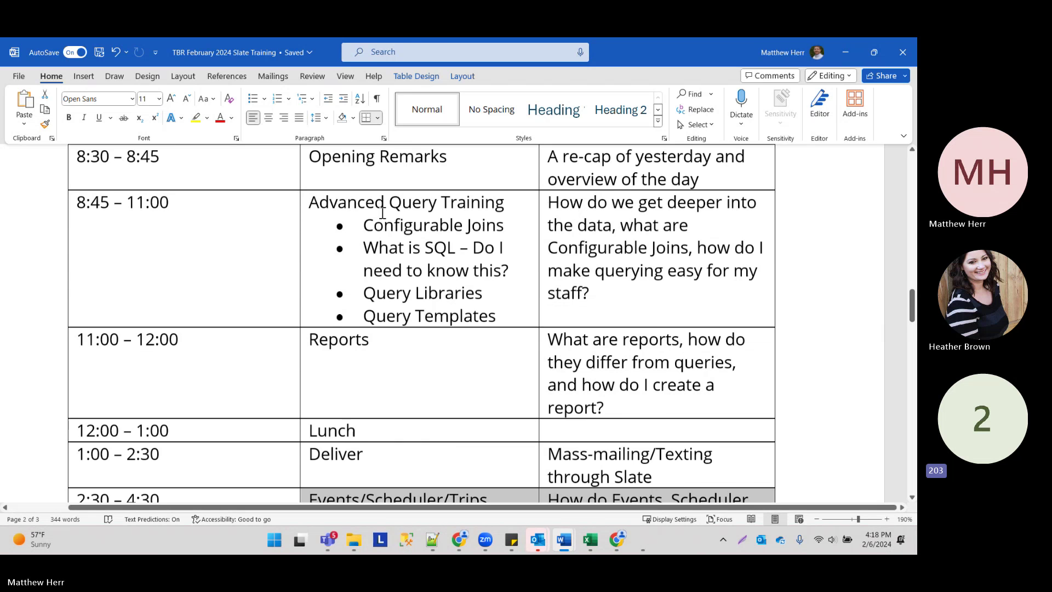
pyautogui.scroll(-4, 459, 263)
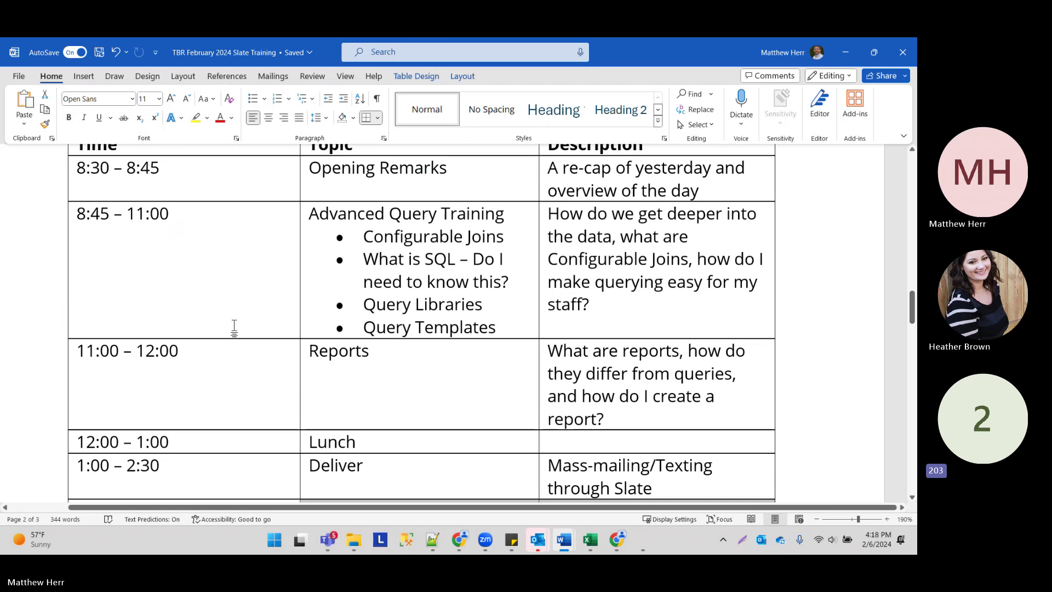
pyautogui.moveTo(311, 211); pyautogui.dragTo(495, 327)
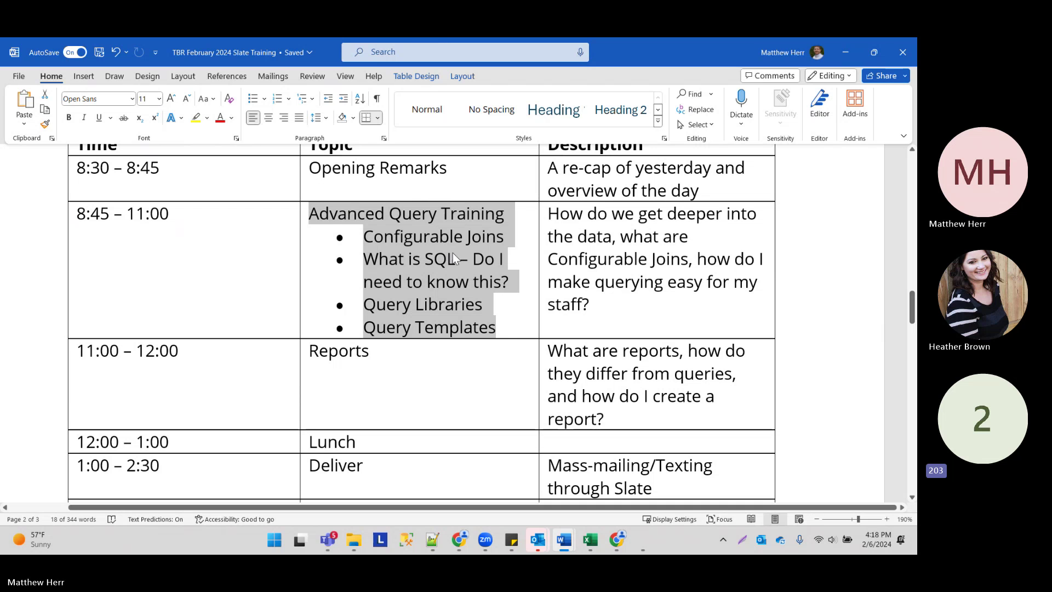
# - Highlight the Reports, Deliver and Events/Scheduler/Trips topics one after another in Wednesday's agenda, and return to the morning sessions
pyautogui.click(302, 351)
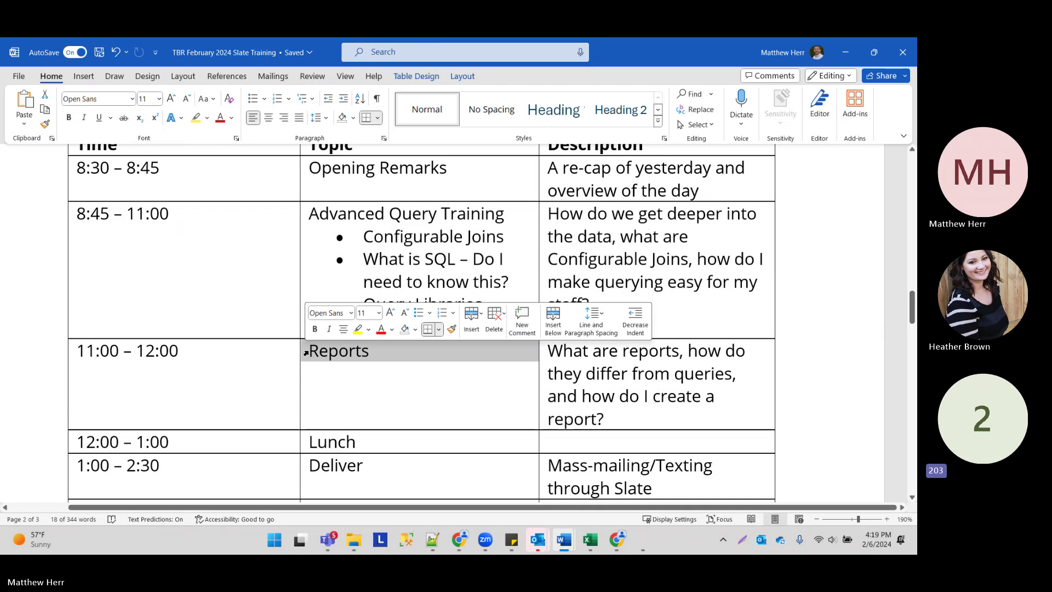
pyautogui.scroll(-3, 355, 366)
pyautogui.scroll(3, 373, 241)
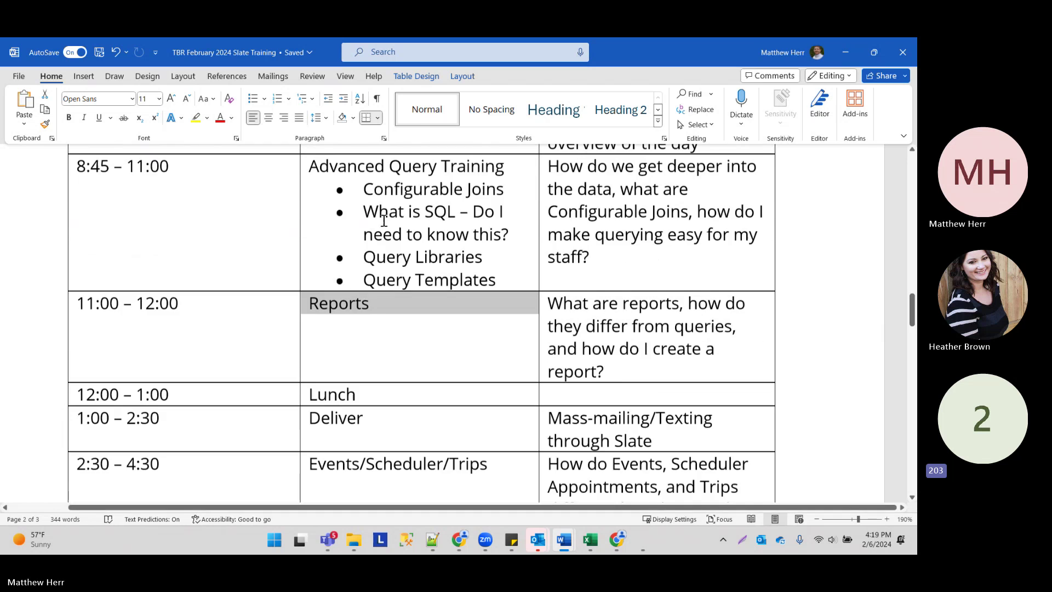
pyautogui.scroll(-3, 372, 241)
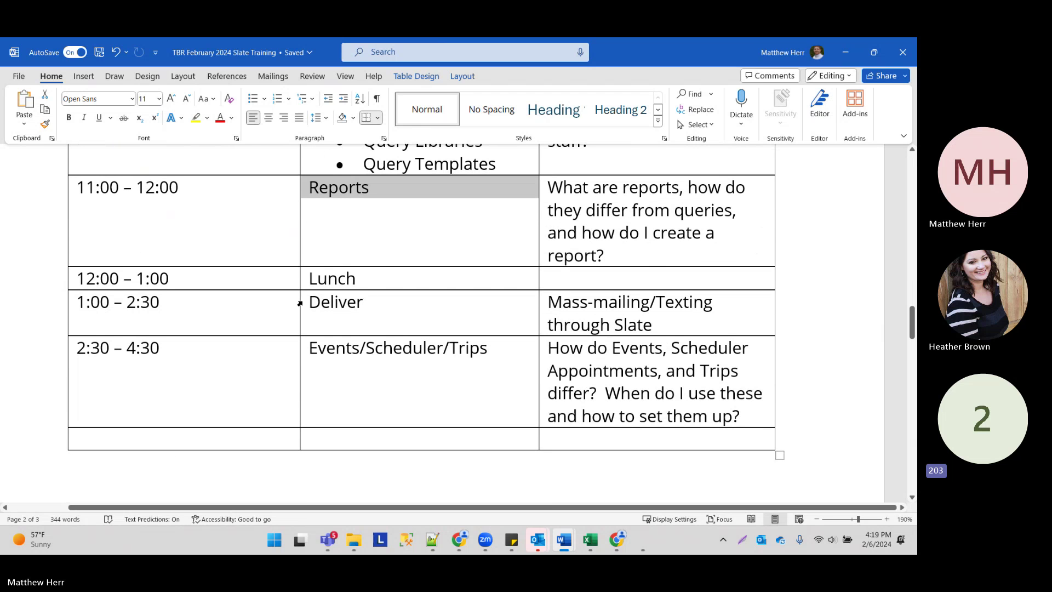
pyautogui.click(299, 303)
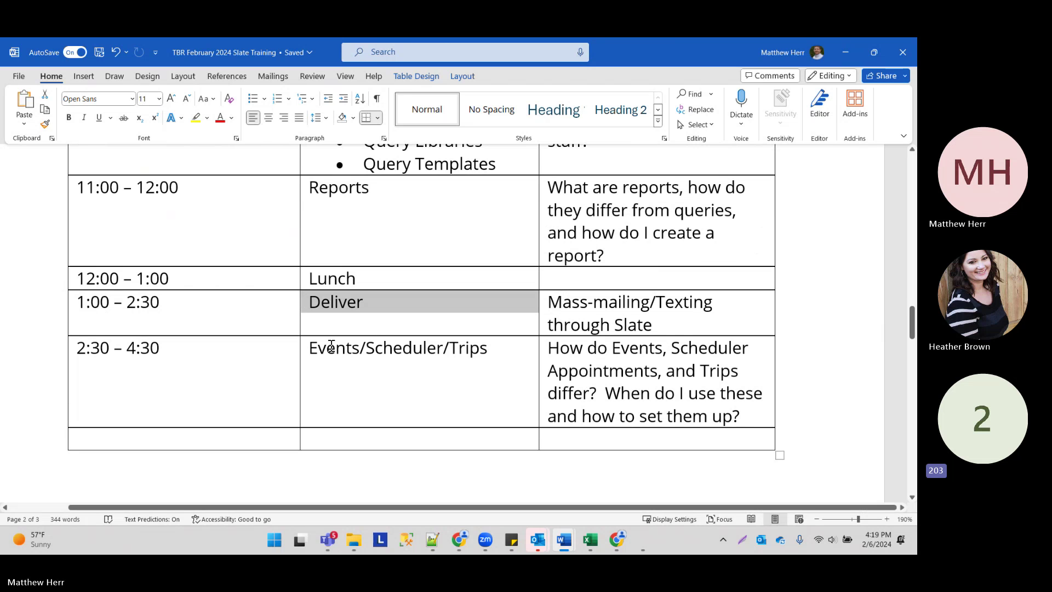
pyautogui.moveTo(331, 346); pyautogui.dragTo(488, 350)
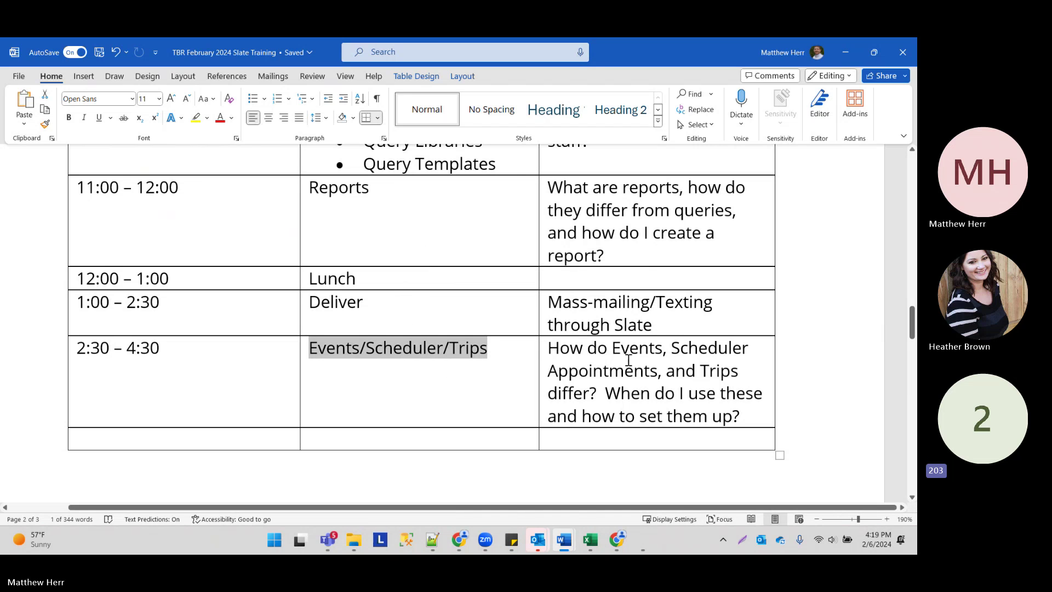
pyautogui.click(598, 347)
pyautogui.scroll(-8, 411, 307)
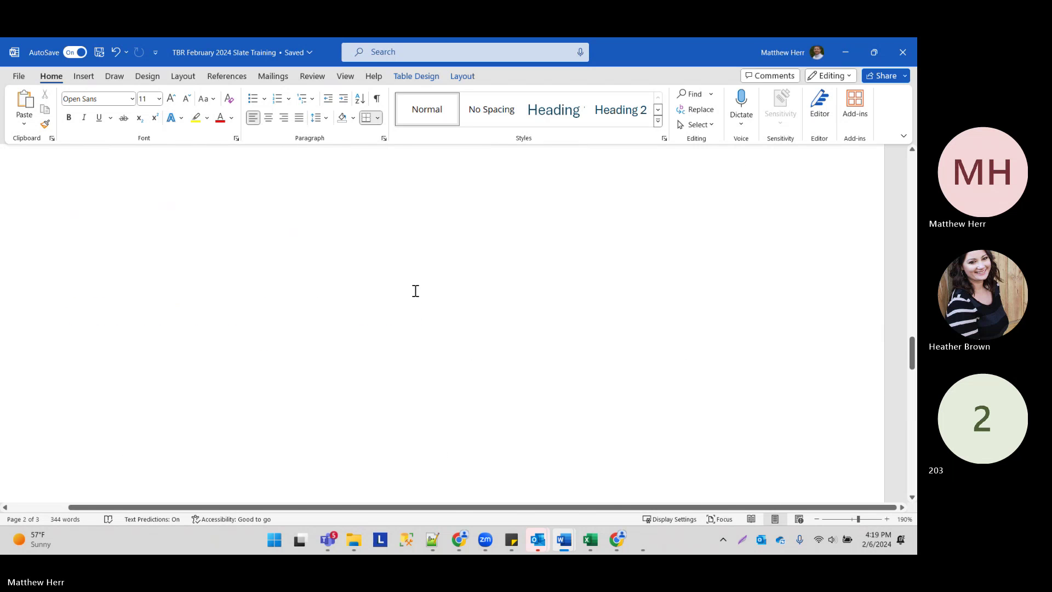
pyautogui.scroll(10, 415, 291)
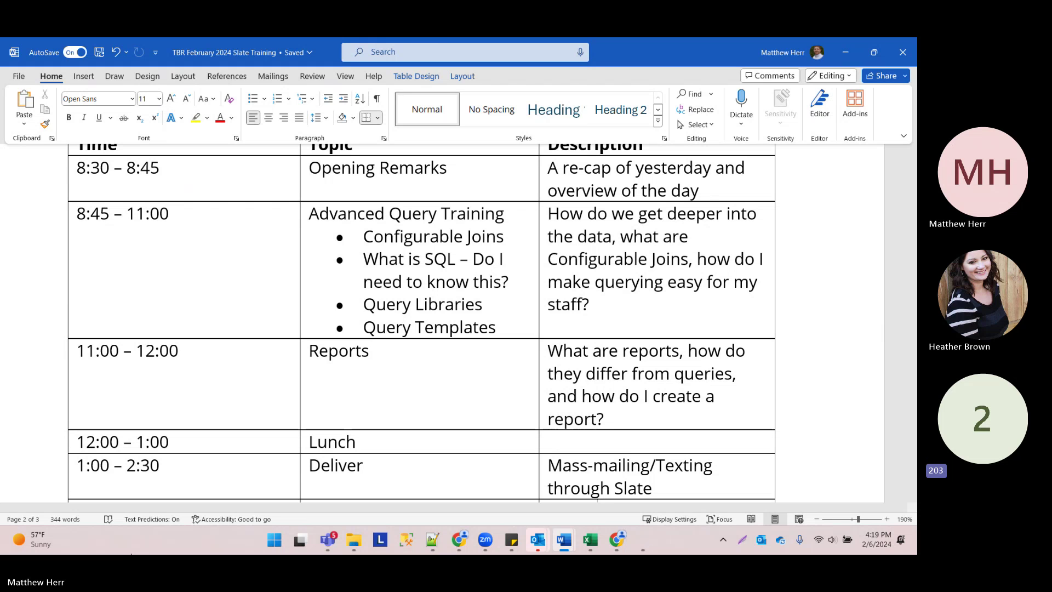
# - Switch to Slate in Chrome on Desktop 2 and close the File Explorer window covering it
pyautogui.press('super+d')
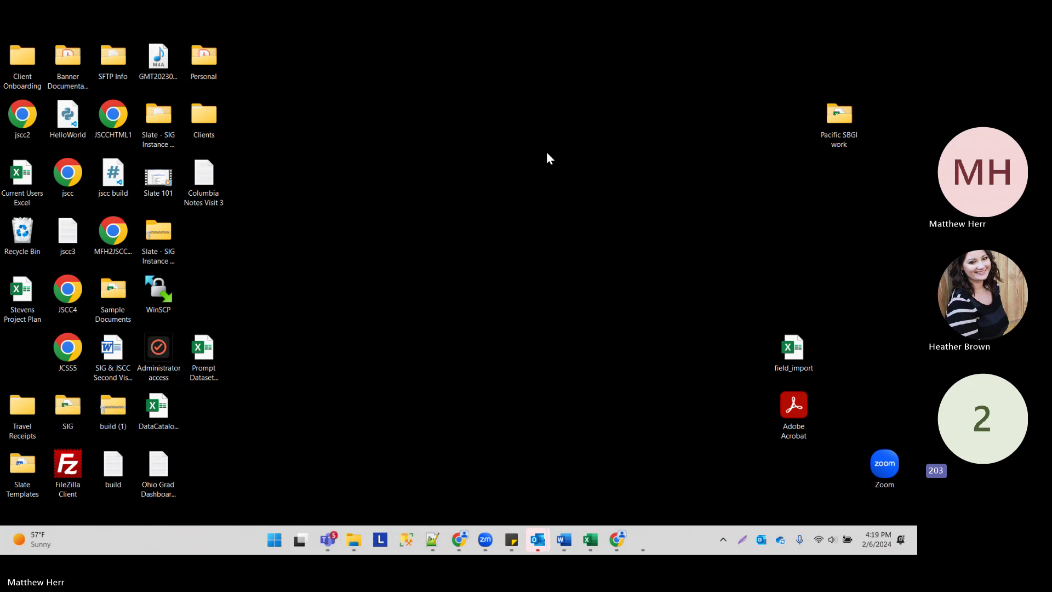
pyautogui.click(273, 540)
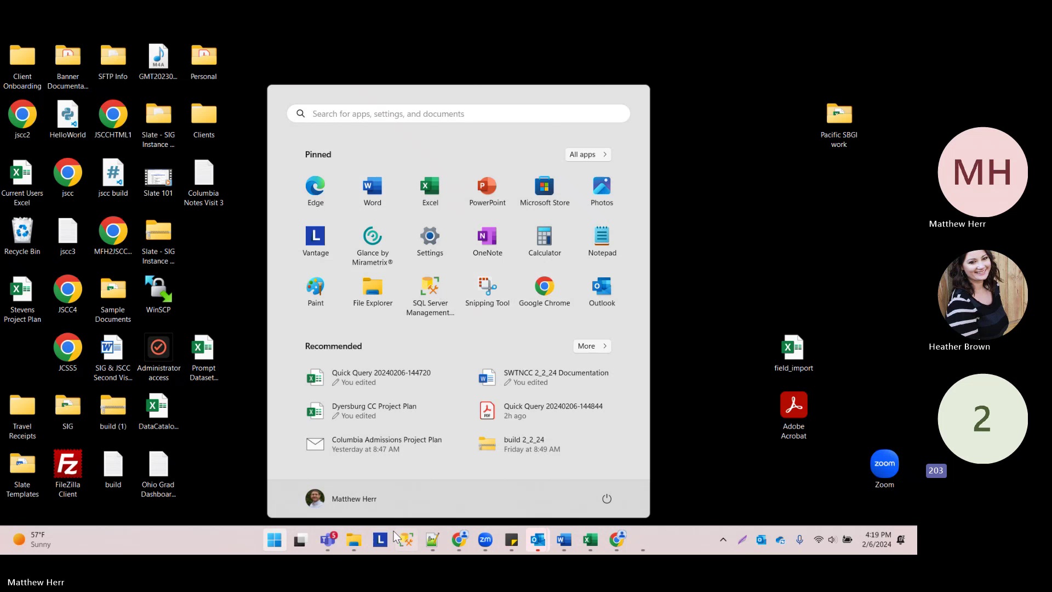
pyautogui.click(300, 540)
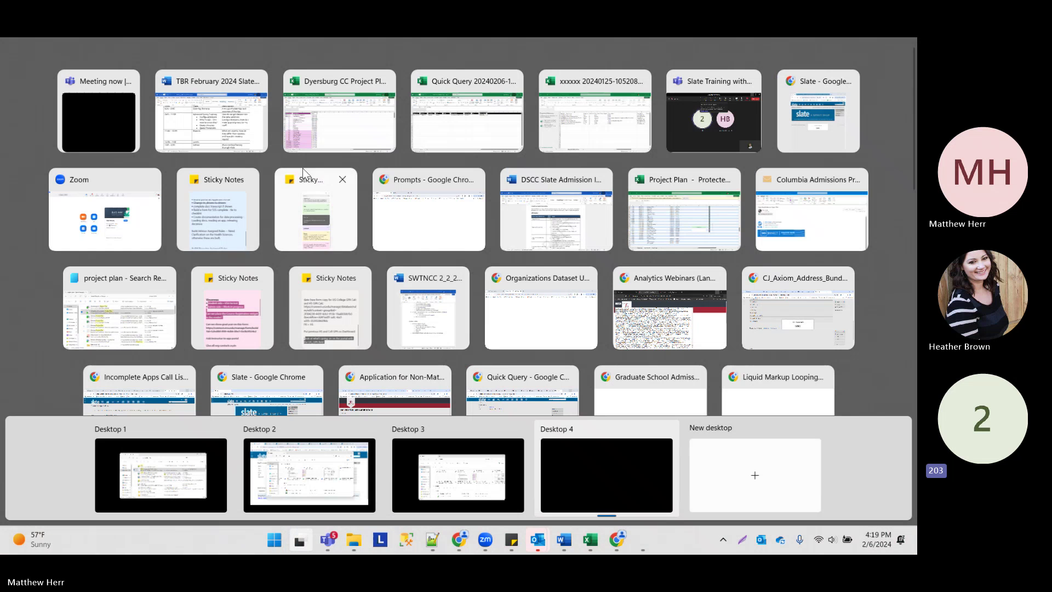
pyautogui.click(155, 478)
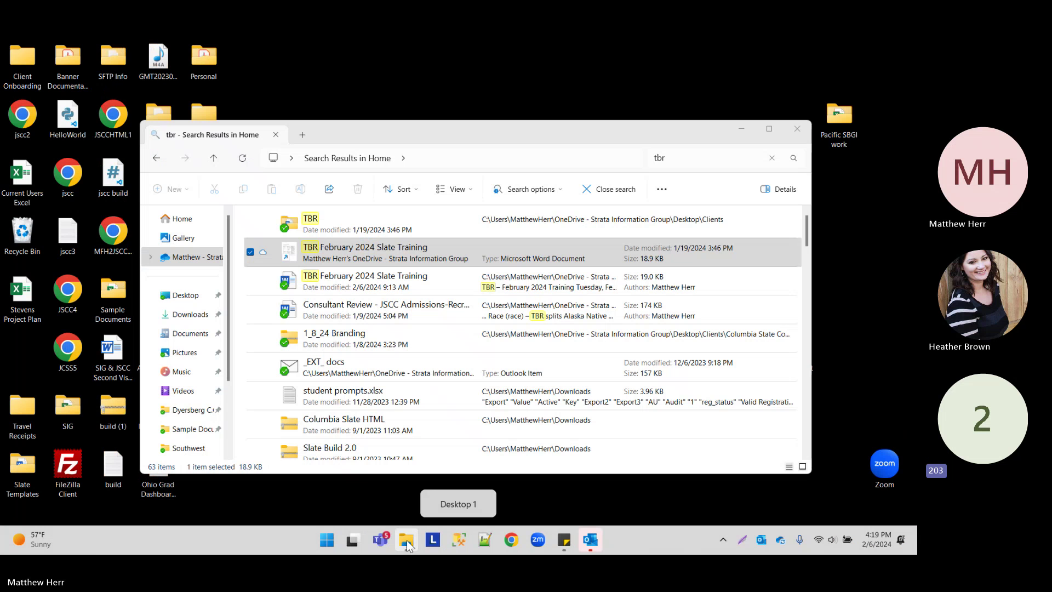
pyautogui.click(352, 540)
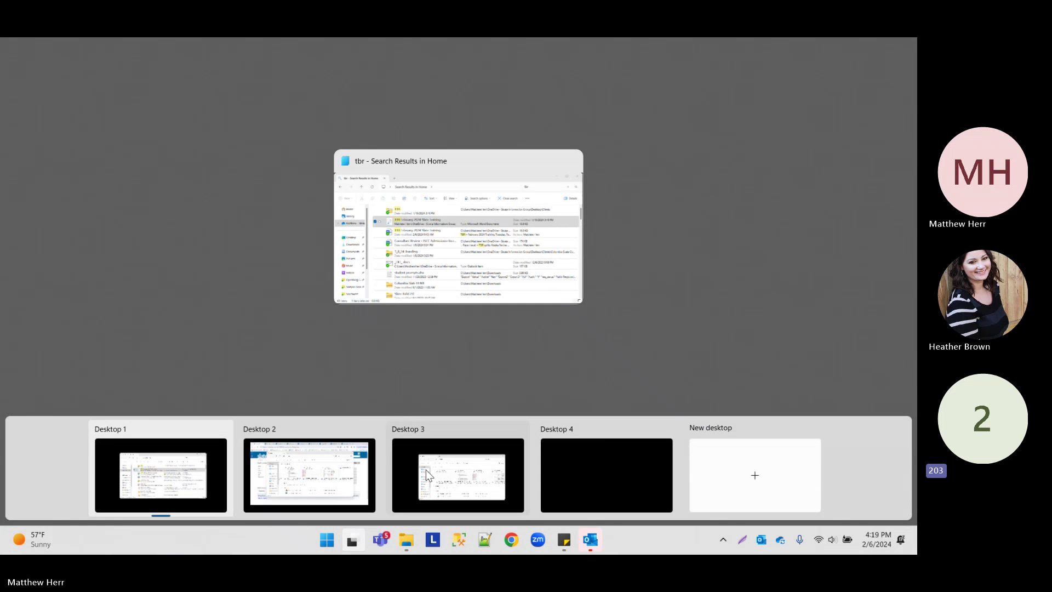
pyautogui.click(351, 515)
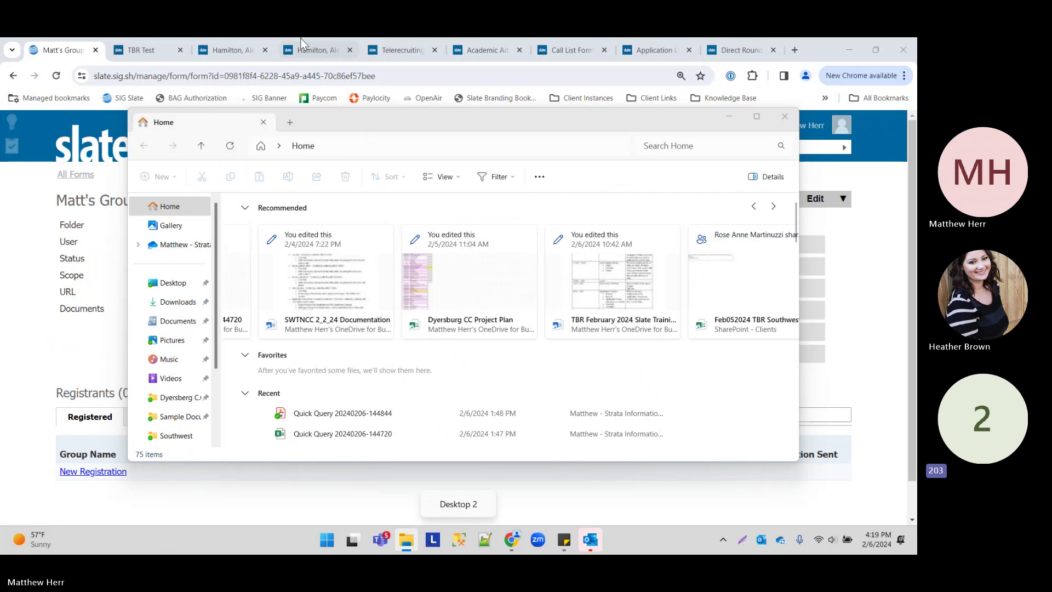
pyautogui.click(785, 118)
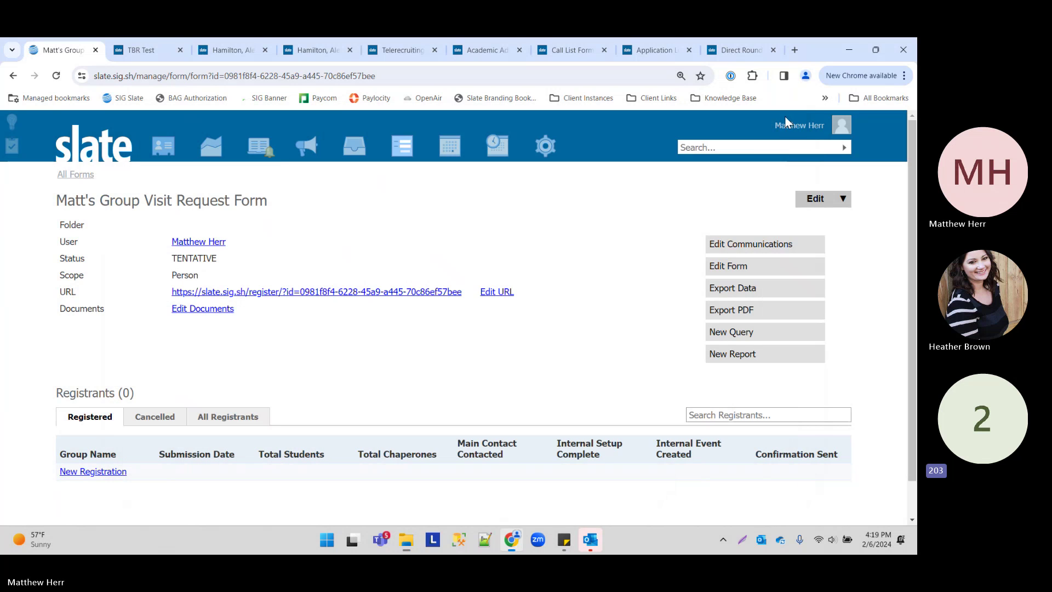
# - Show the Data Tables section of Portal Components on the Slate home page and open an alumni record through Unique Cell Hyperlink
pyautogui.click(97, 144)
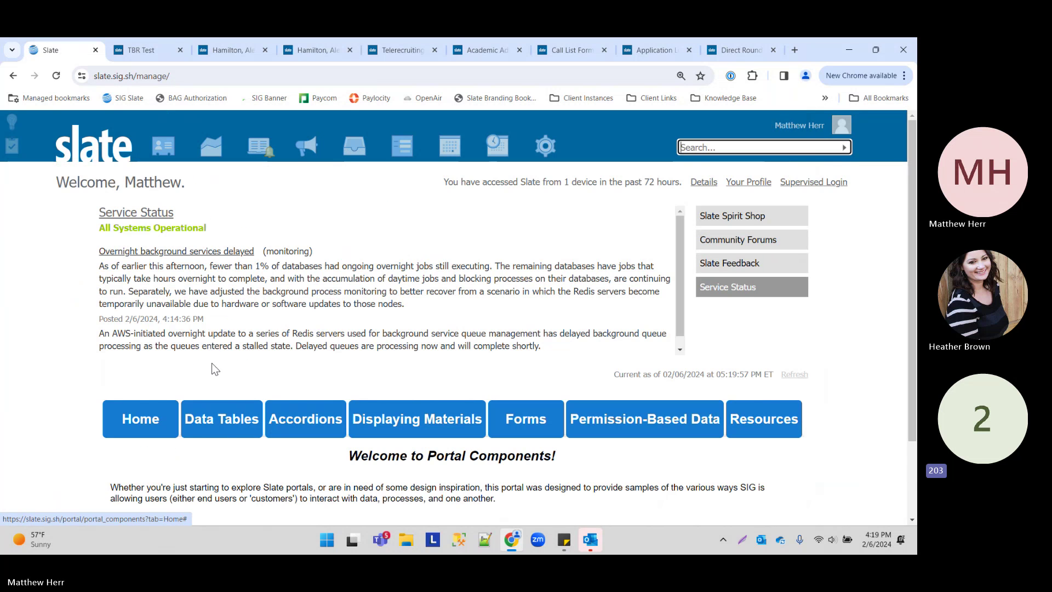
pyautogui.scroll(-2, 269, 456)
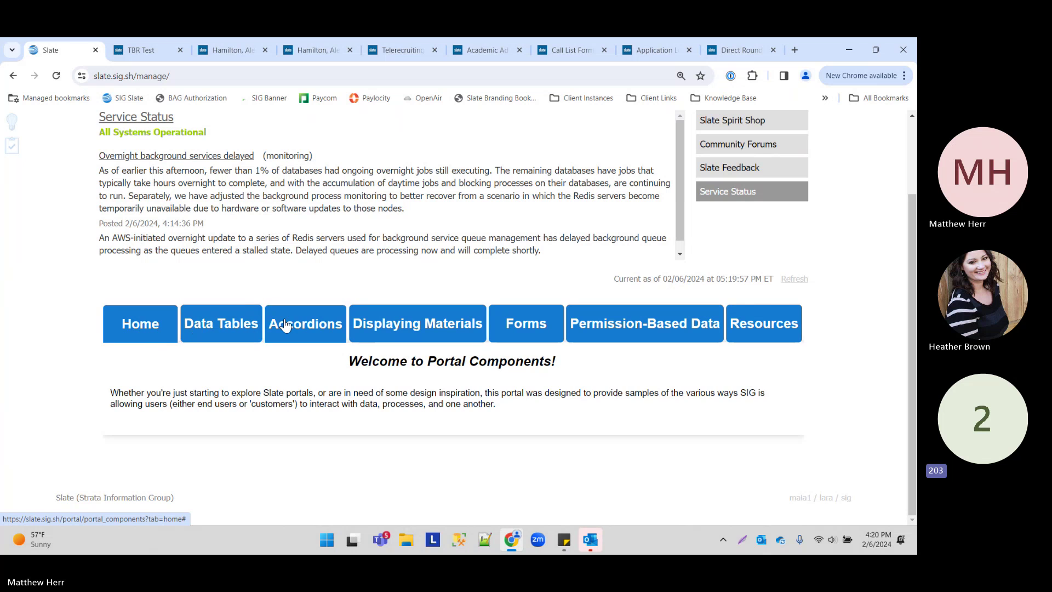
pyautogui.click(406, 328)
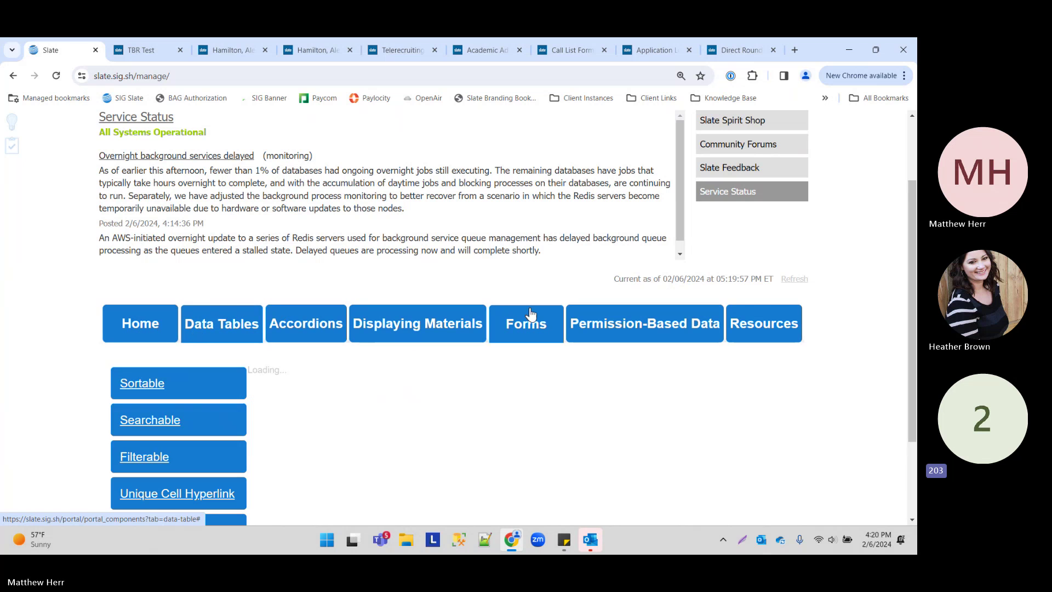
pyautogui.click(238, 329)
pyautogui.scroll(-3, 299, 194)
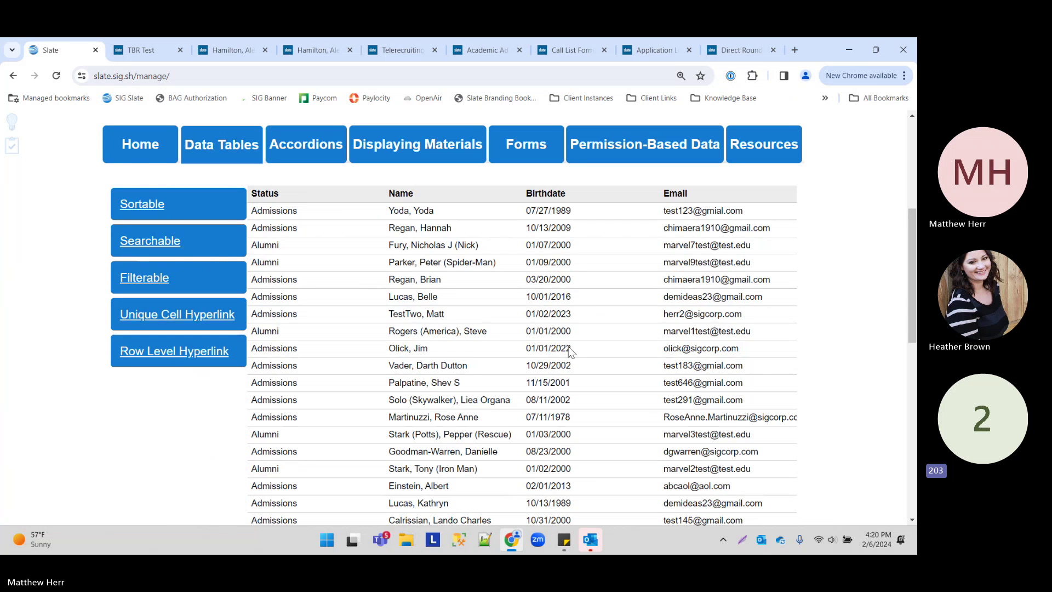
pyautogui.click(176, 316)
pyautogui.click(357, 318)
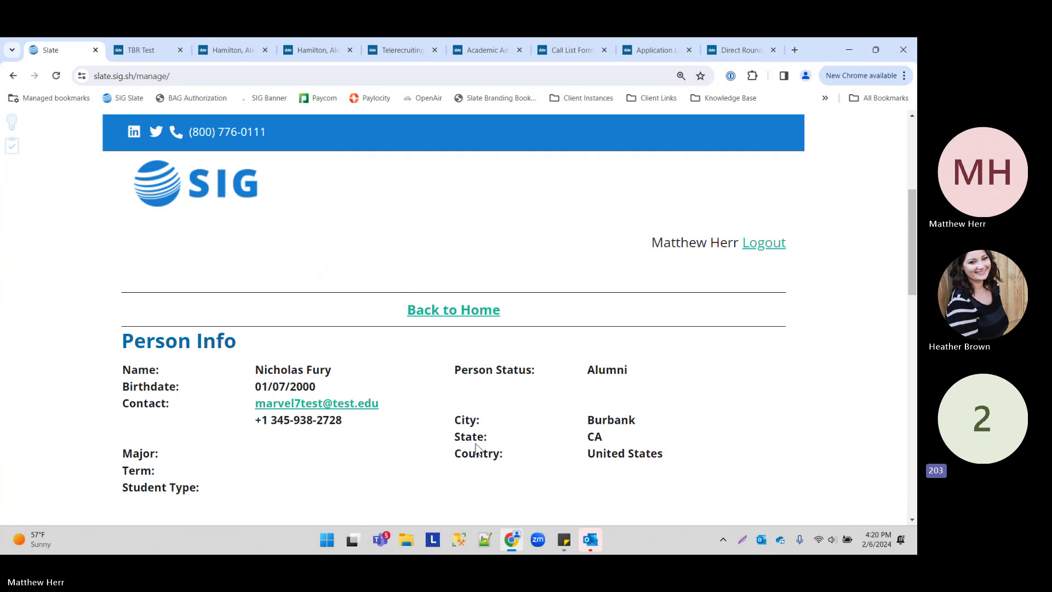
# - Back out of the embedded alumni record and return to a fresh Slate home page
pyautogui.click(14, 76)
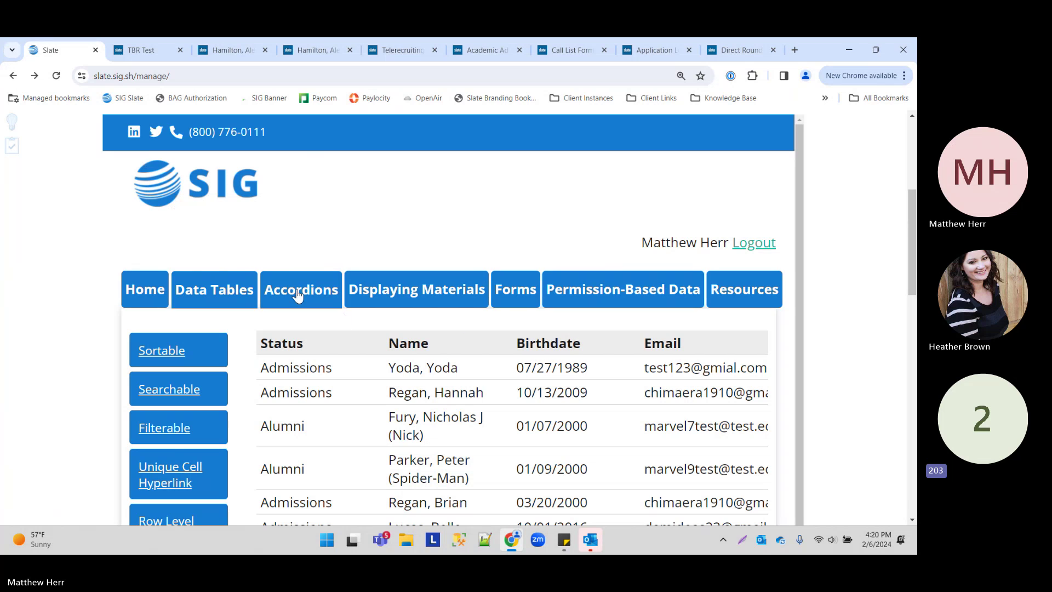
pyautogui.click(13, 76)
pyautogui.click(14, 76)
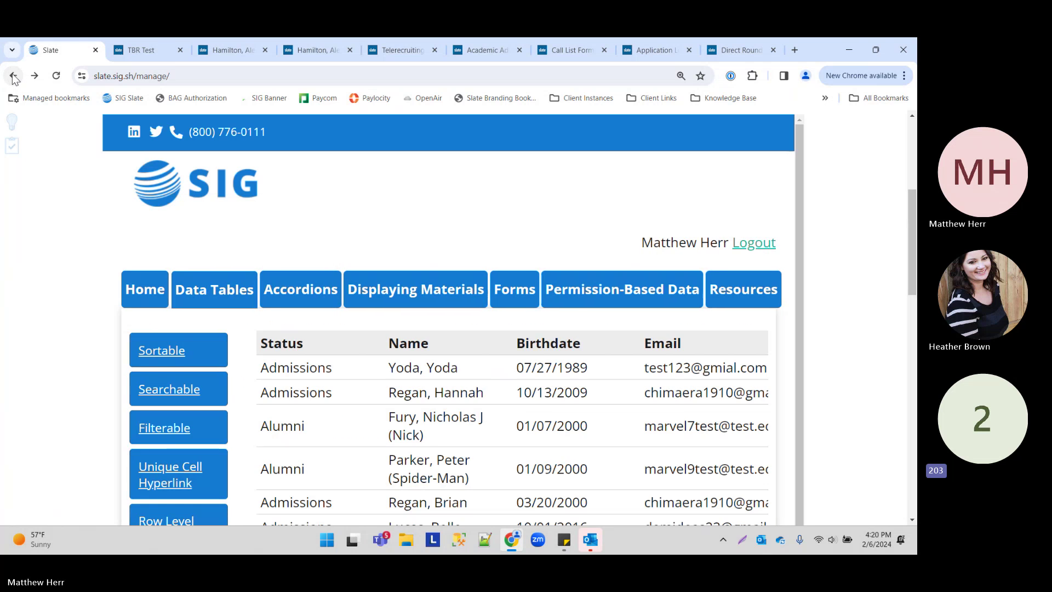
pyautogui.click(14, 77)
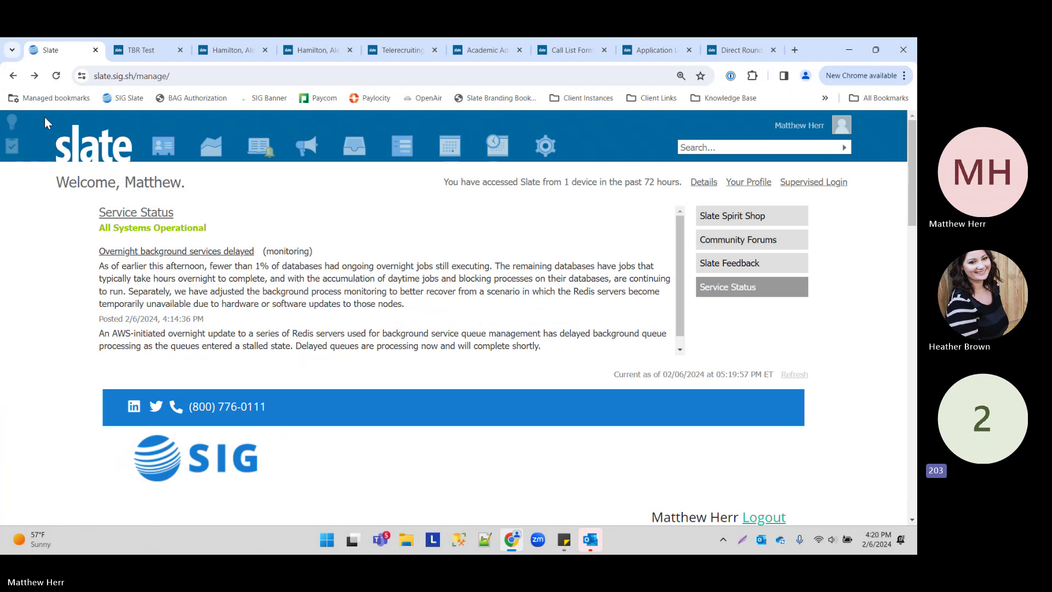
pyautogui.click(13, 77)
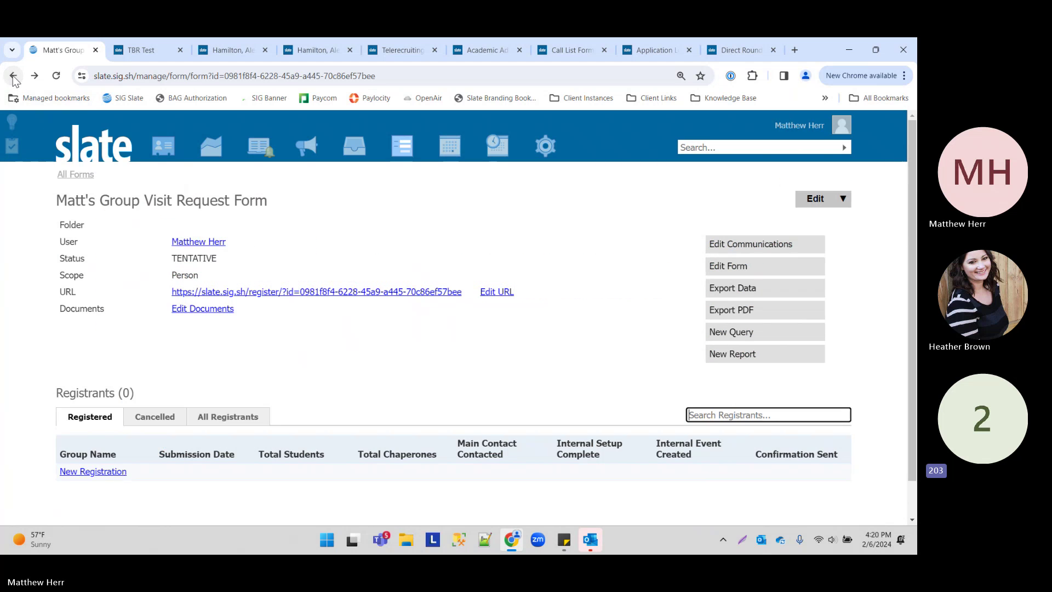
pyautogui.click(79, 153)
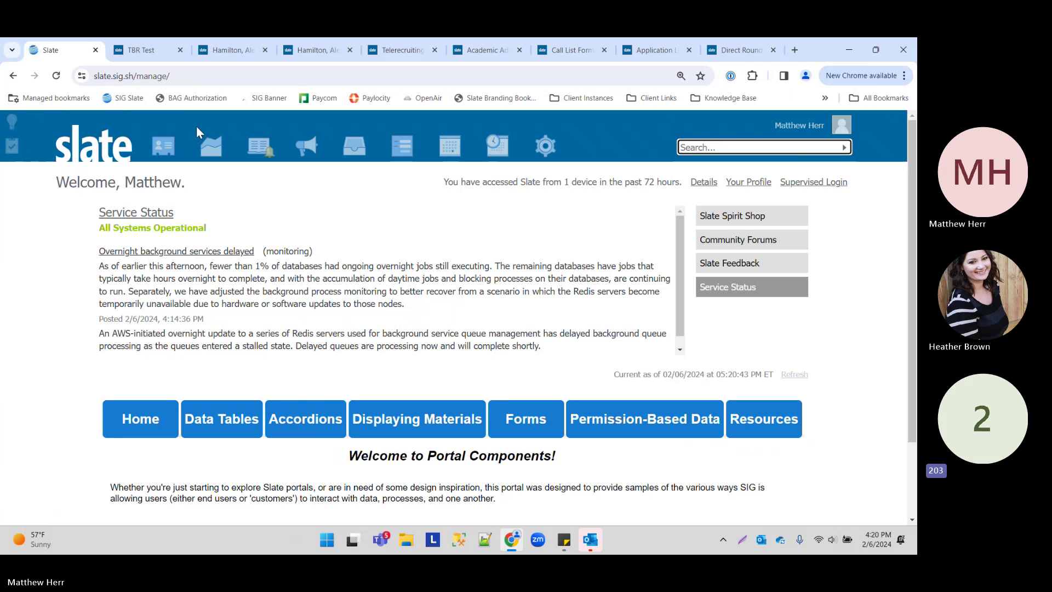
# - Open the Computer Science applicant's record, highlight its Person Dashboard and the undergraduate application summary, and return to the record's dashboard
pyautogui.moveTo(164, 147)
pyautogui.click(192, 222)
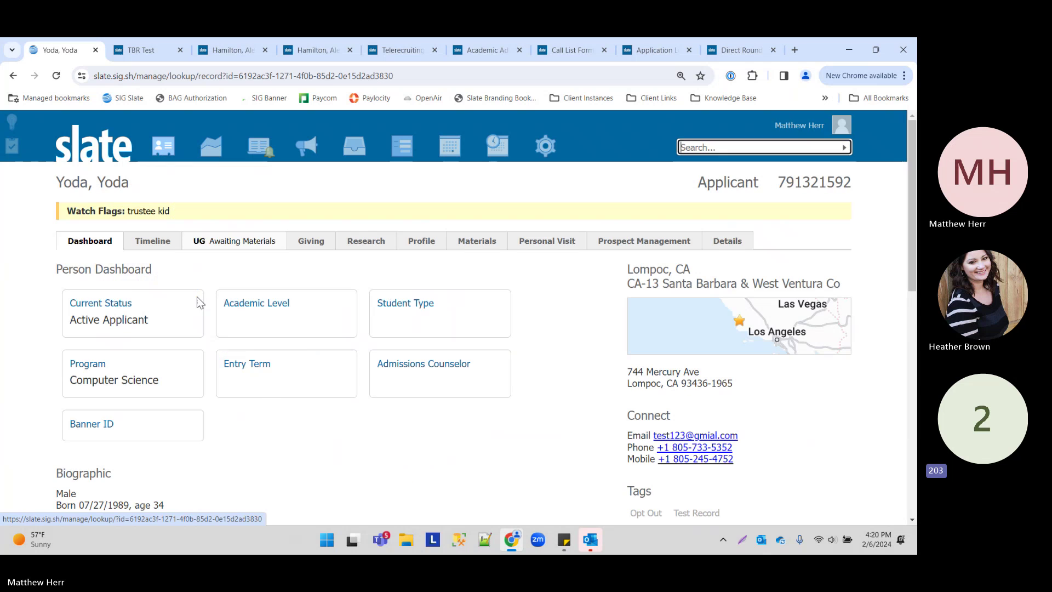
pyautogui.moveTo(57, 273); pyautogui.dragTo(184, 446)
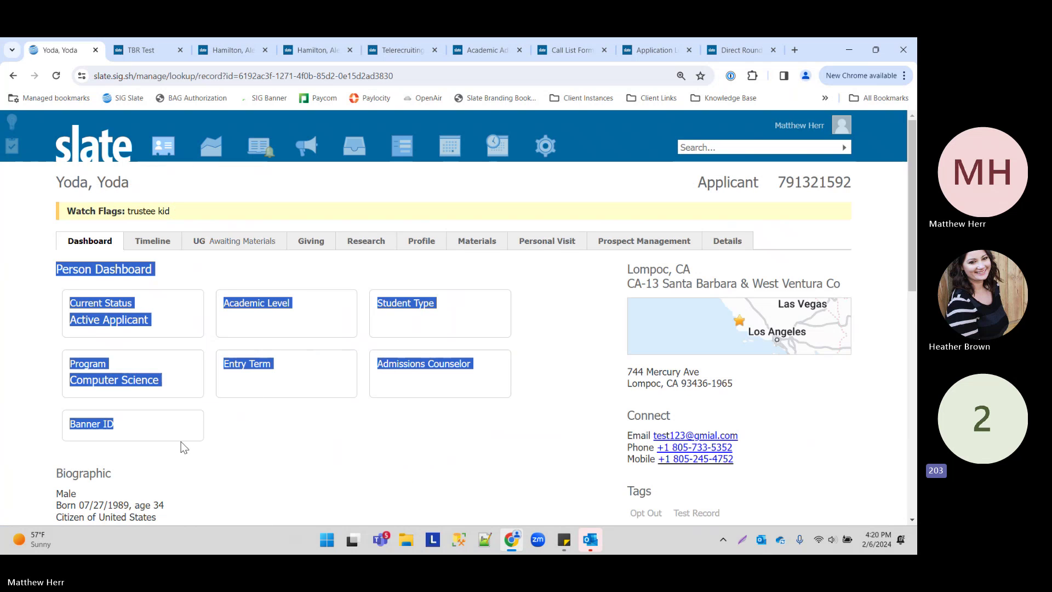
pyautogui.click(277, 240)
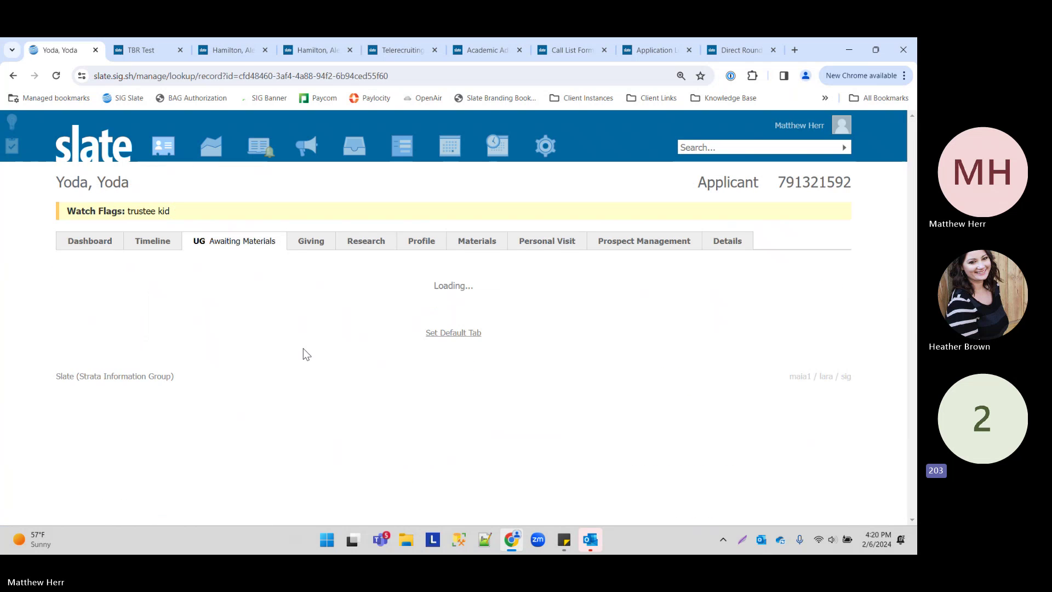
pyautogui.moveTo(71, 284); pyautogui.dragTo(423, 375)
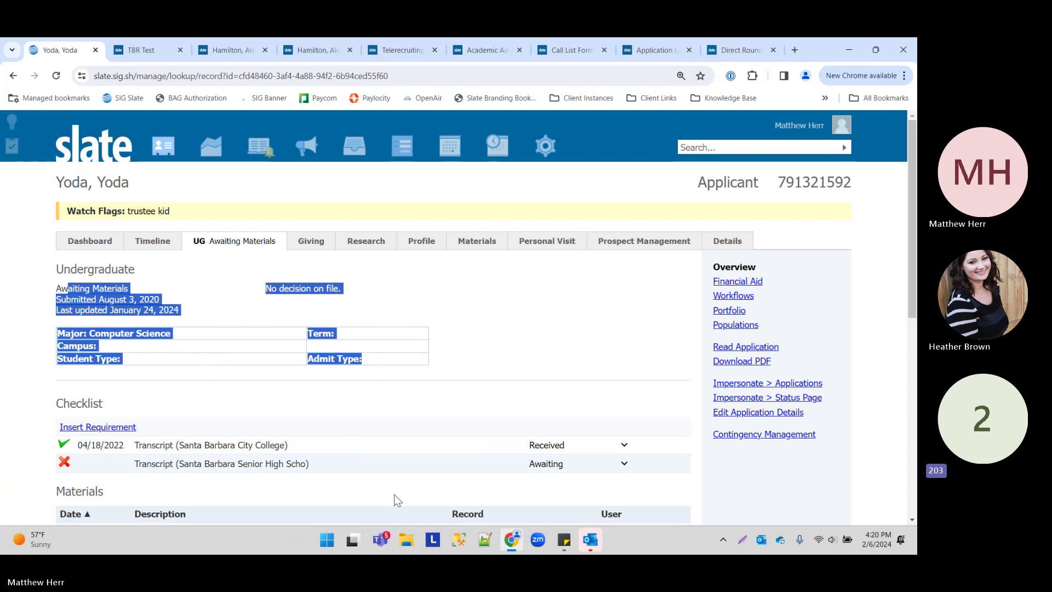
pyautogui.click(90, 241)
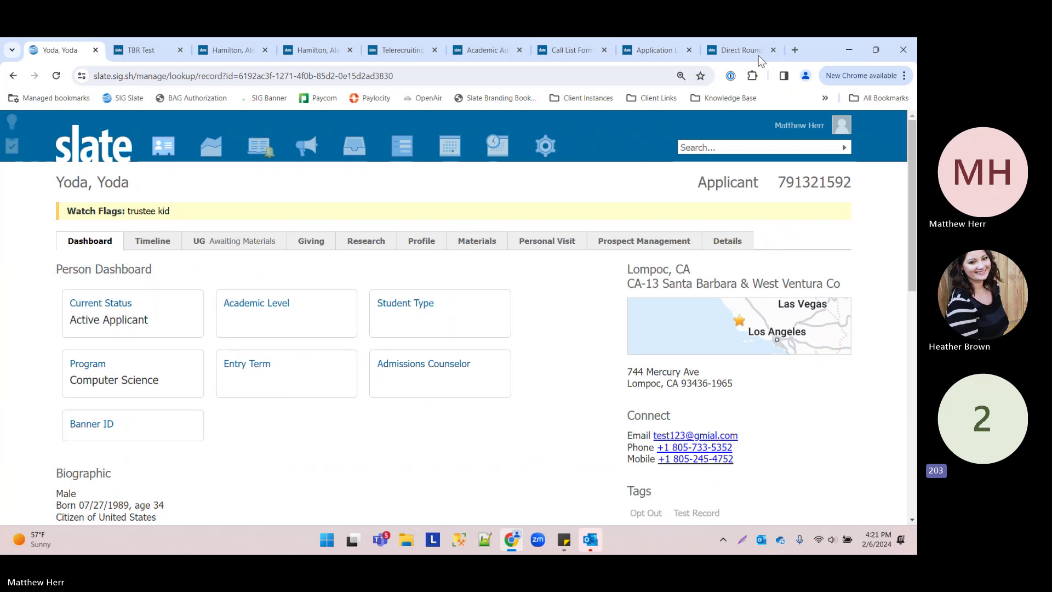
# - Return to the Slate home page and review the embedded inquiry form in the Forms section of Portal Components
pyautogui.click(77, 150)
pyautogui.scroll(-1, 464, 302)
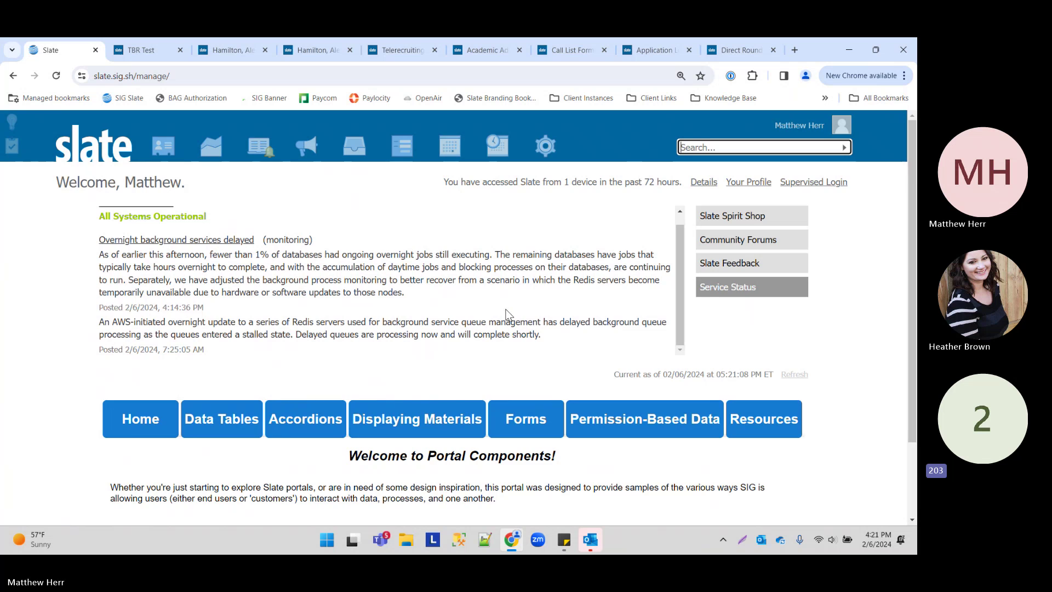
pyautogui.scroll(-2, 505, 314)
pyautogui.click(526, 326)
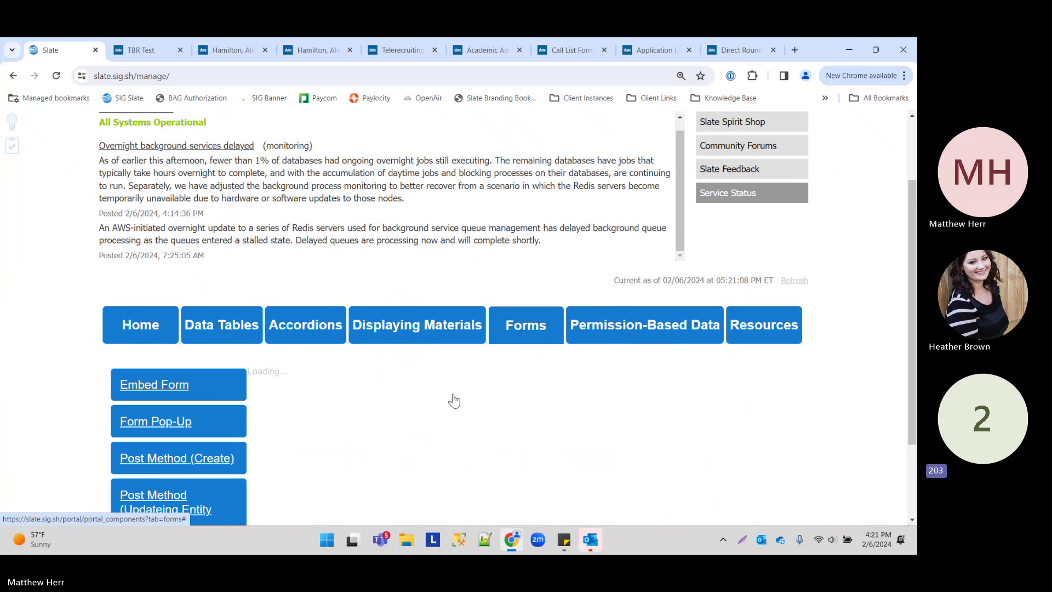
pyautogui.scroll(-2, 246, 333)
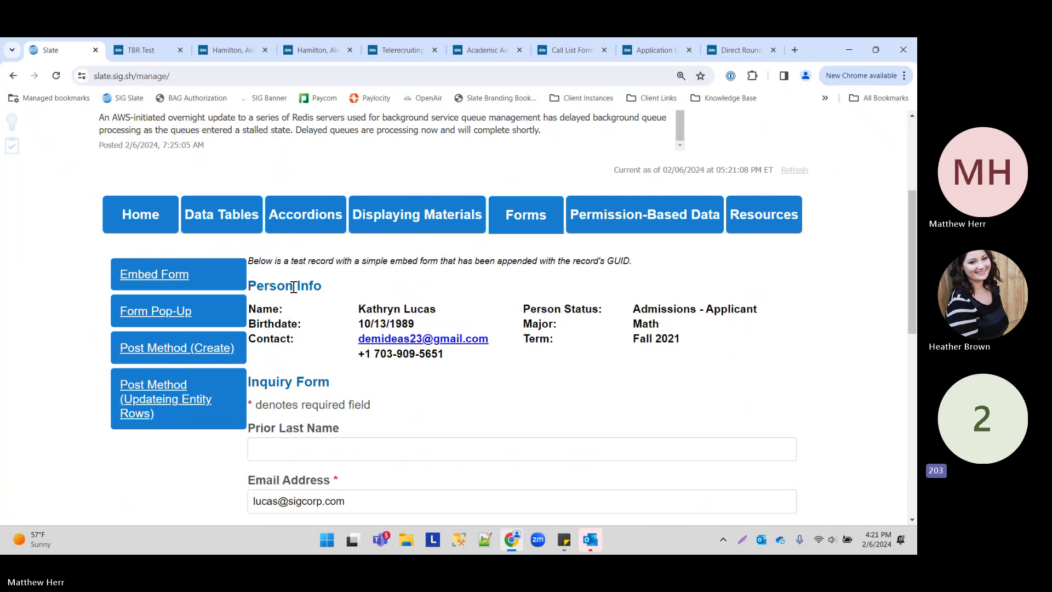
pyautogui.scroll(2, 317, 321)
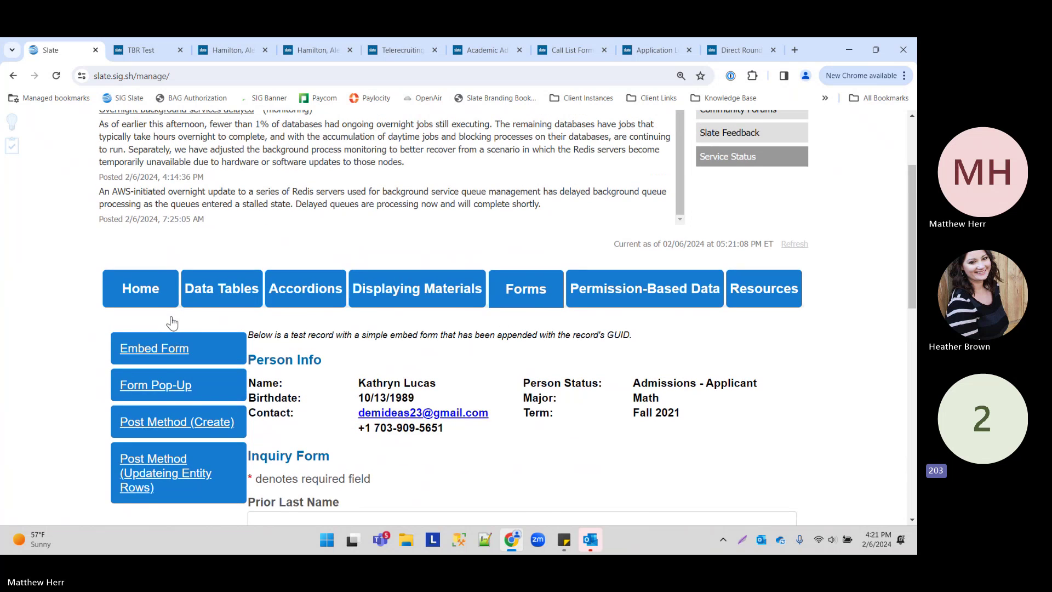
pyautogui.scroll(2, 217, 255)
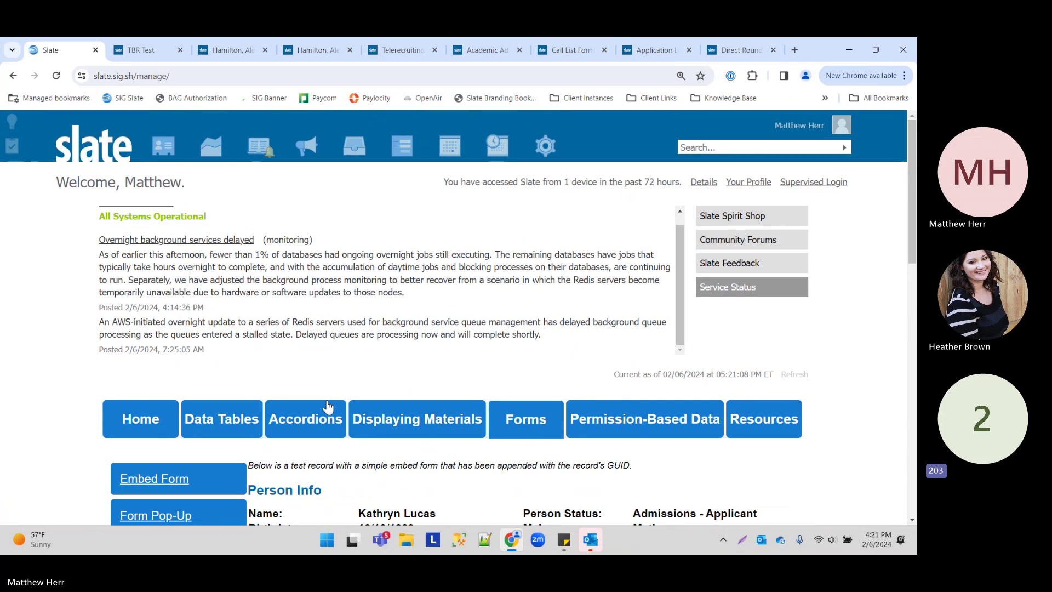